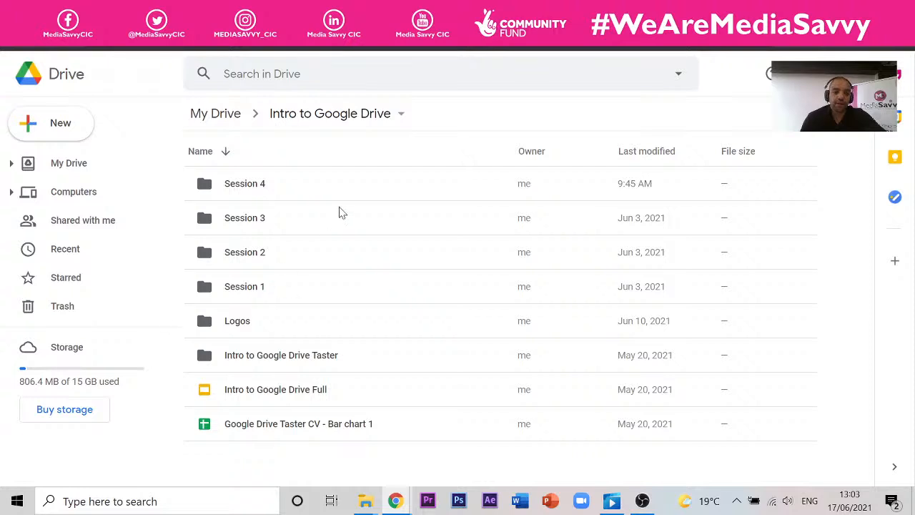
# - Peek into Session 1, then search Drive for 'menu' and open Indian Restaurant Menu FINISHED
pyautogui.doubleClick(247, 287)
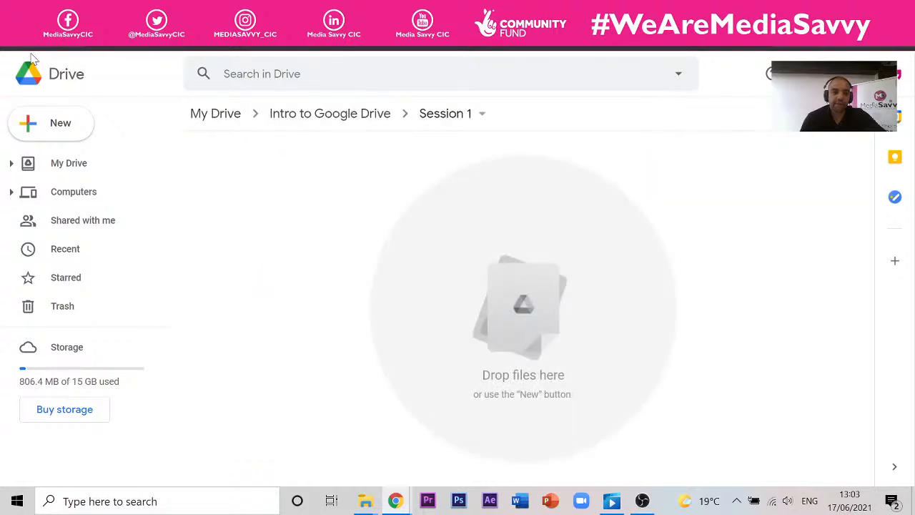
pyautogui.click(16, 38)
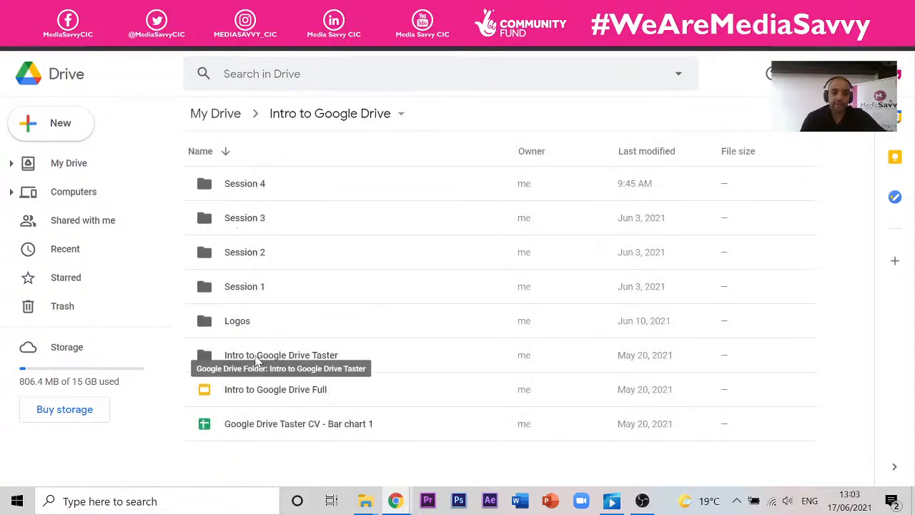
pyautogui.click(301, 73)
pyautogui.write('m')
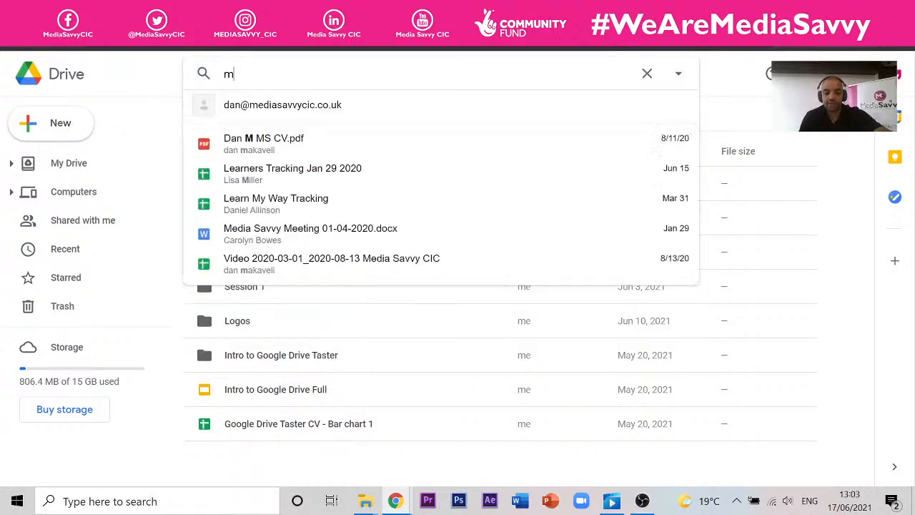
pyautogui.write('enu')
pyautogui.press('Return')
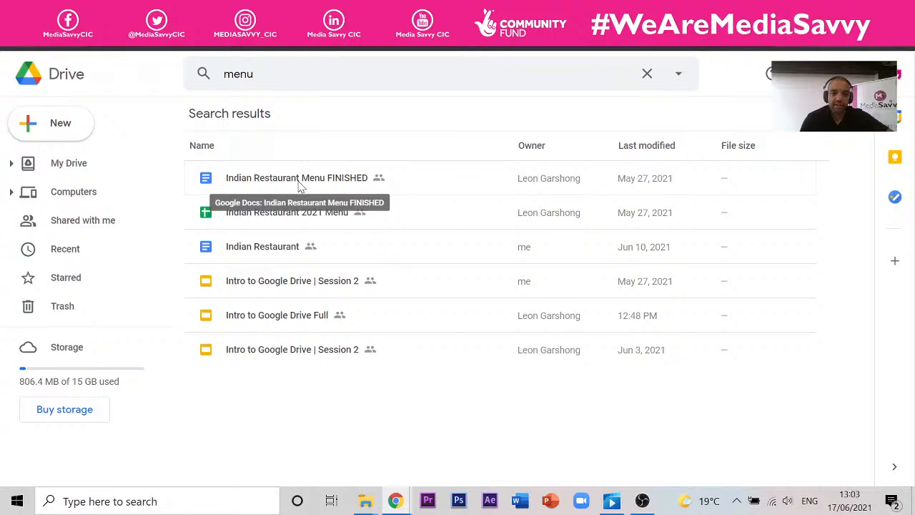
pyautogui.doubleClick(301, 185)
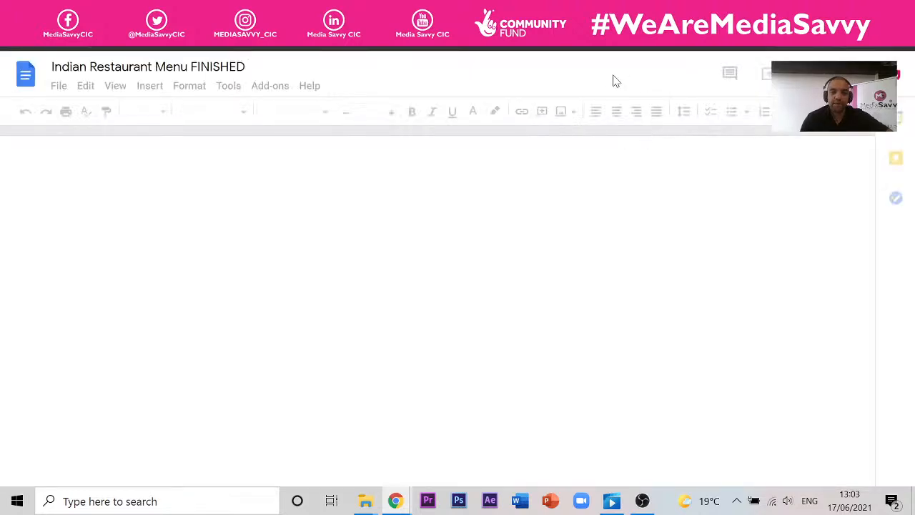
# - Browse the document's Menu 1 rice price columns, then return to the 'menu' search results
pyautogui.scroll(-5, 346, 207)
pyautogui.scroll(-15, 423, 312)
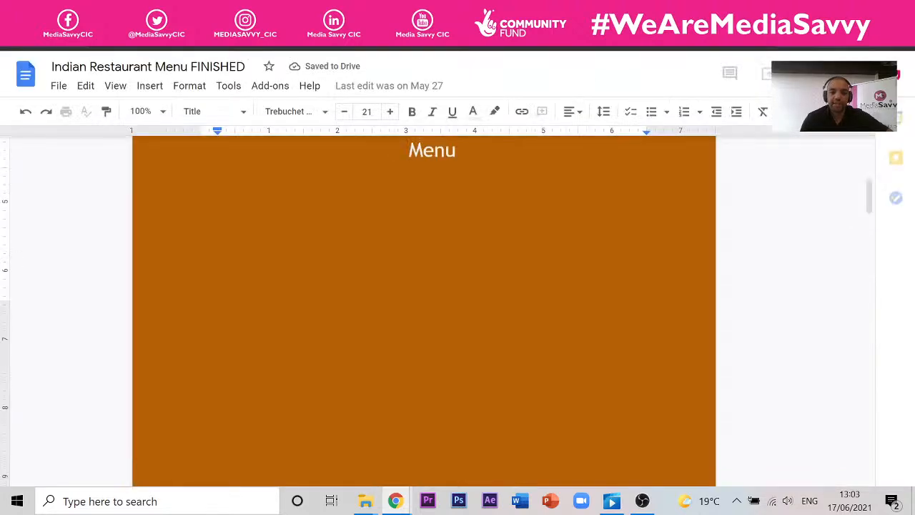
pyautogui.scroll(-9, 423, 311)
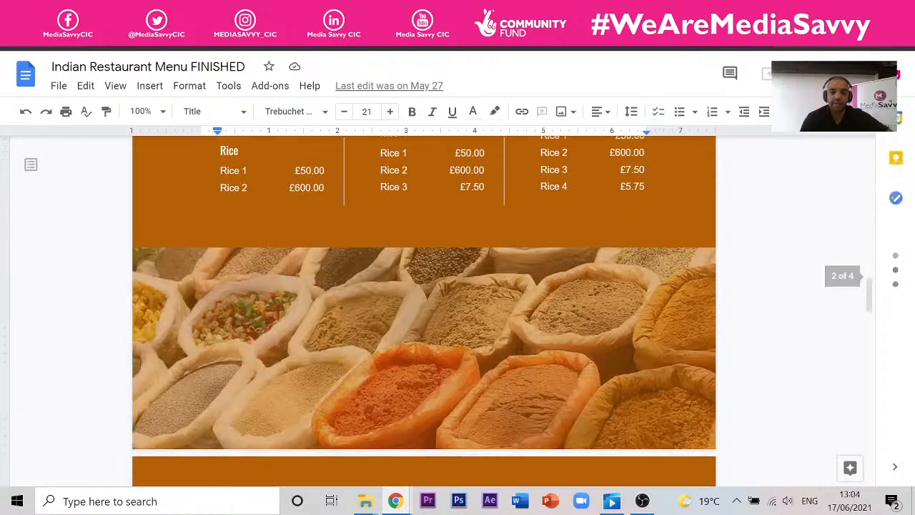
pyautogui.scroll(8, 423, 311)
pyautogui.scroll(5, 424, 311)
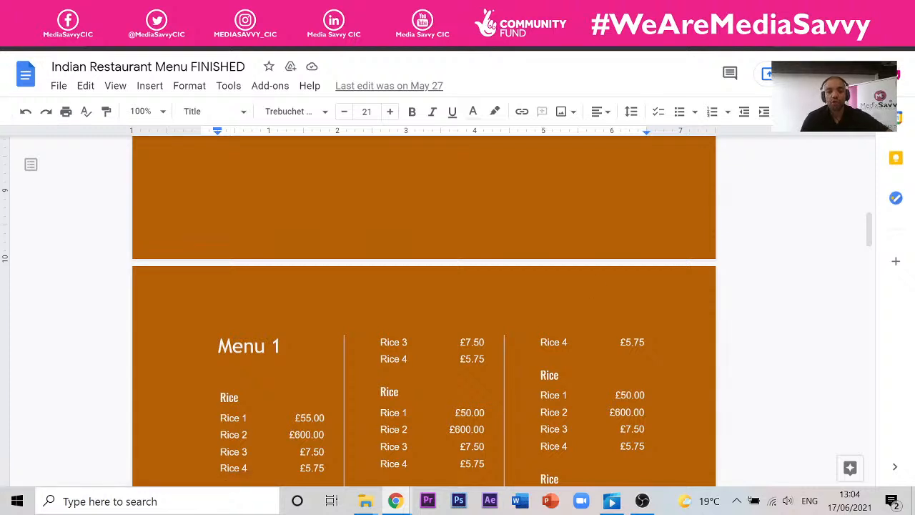
pyautogui.scroll(8, 424, 312)
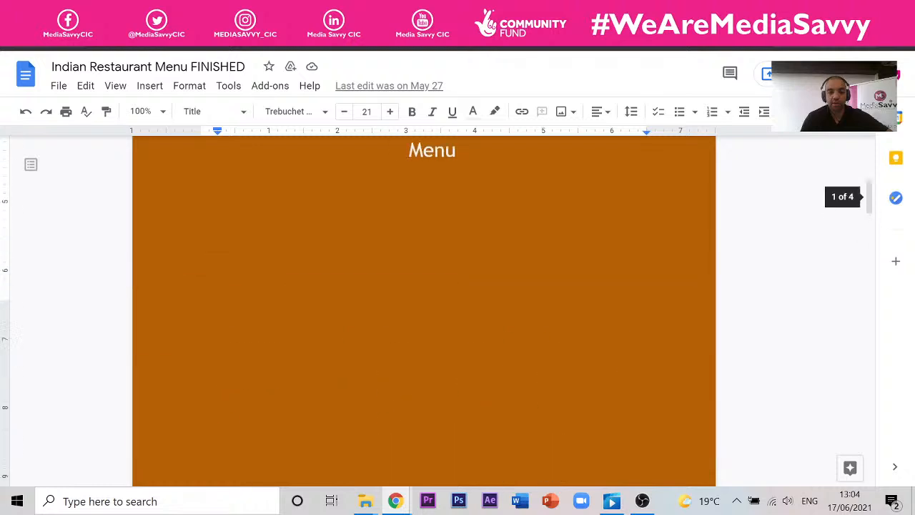
pyautogui.scroll(-2, 423, 311)
pyautogui.scroll(-10, 403, 267)
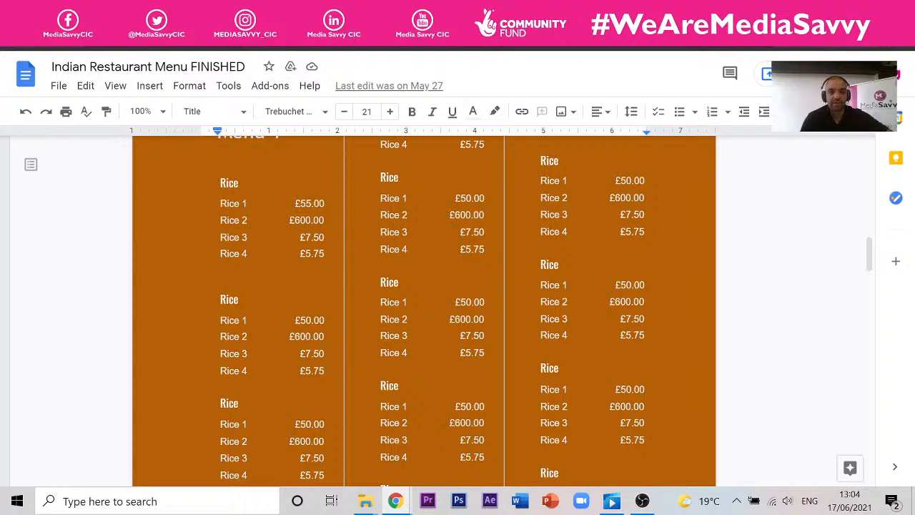
pyautogui.hotkey('ctrl', 'shift', 'Tab')
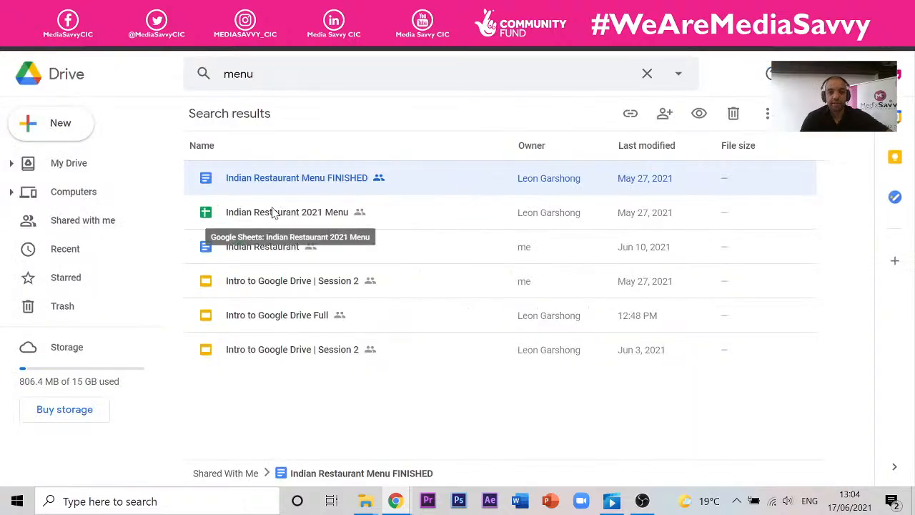
# - View the Indian Restaurant document's Starters prices, then open the Indian Restaurant 2021 Menu spreadsheet
pyautogui.doubleClick(277, 251)
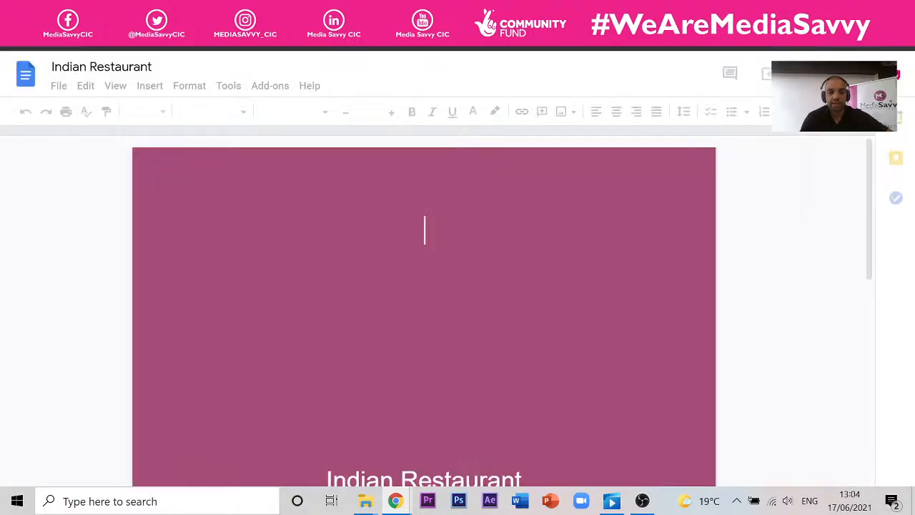
pyautogui.scroll(-12, 425, 312)
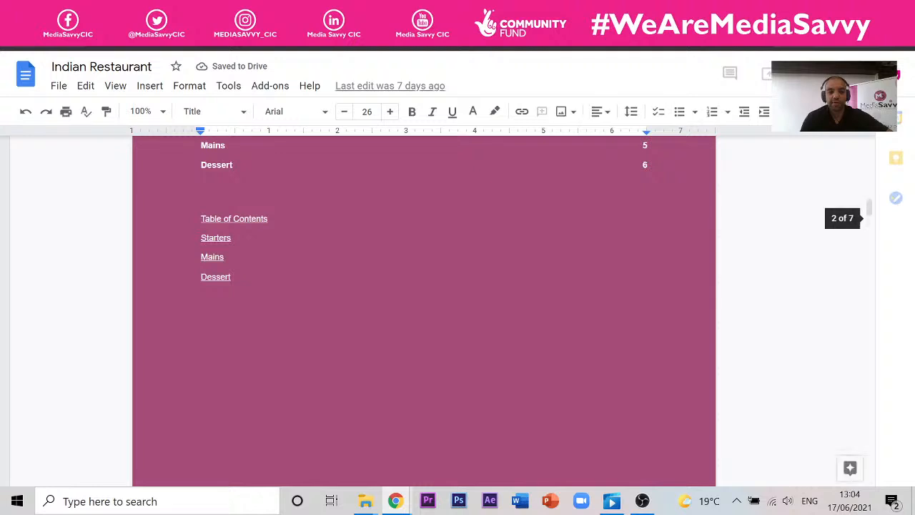
pyautogui.scroll(-8, 424, 311)
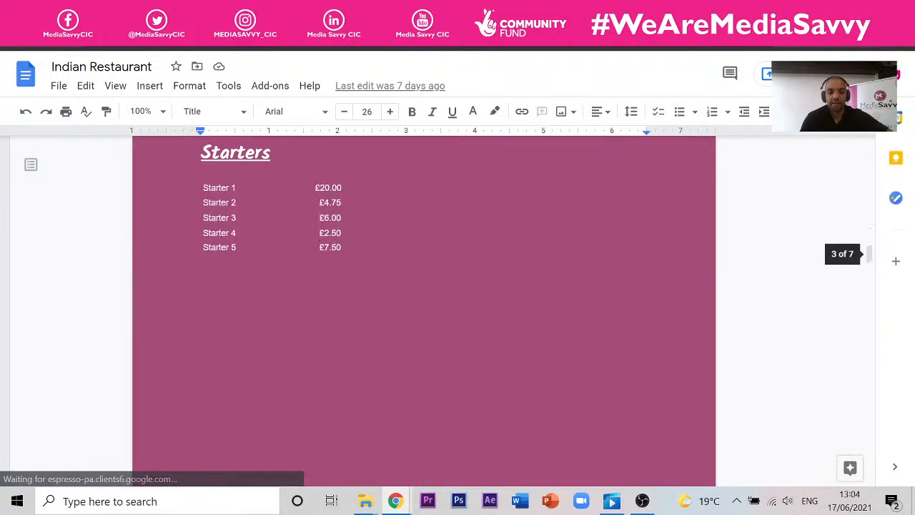
pyautogui.click(77, 47)
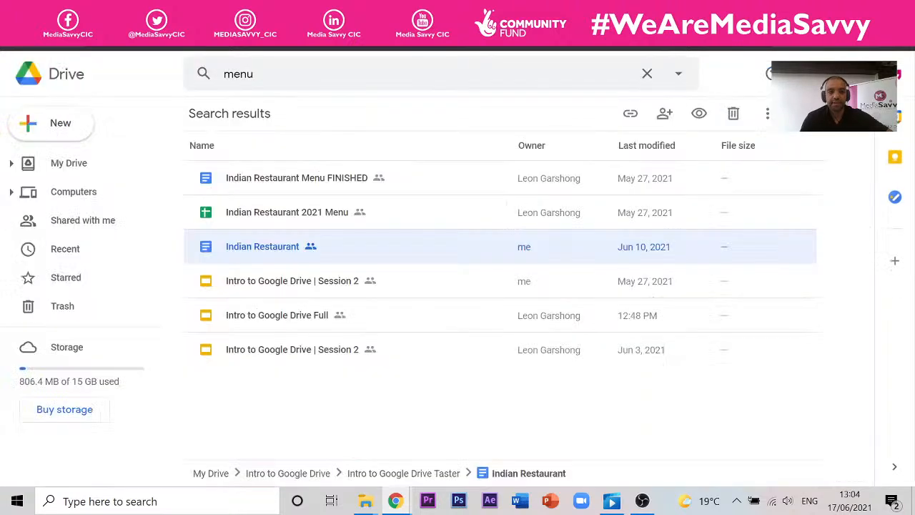
pyautogui.doubleClick(306, 211)
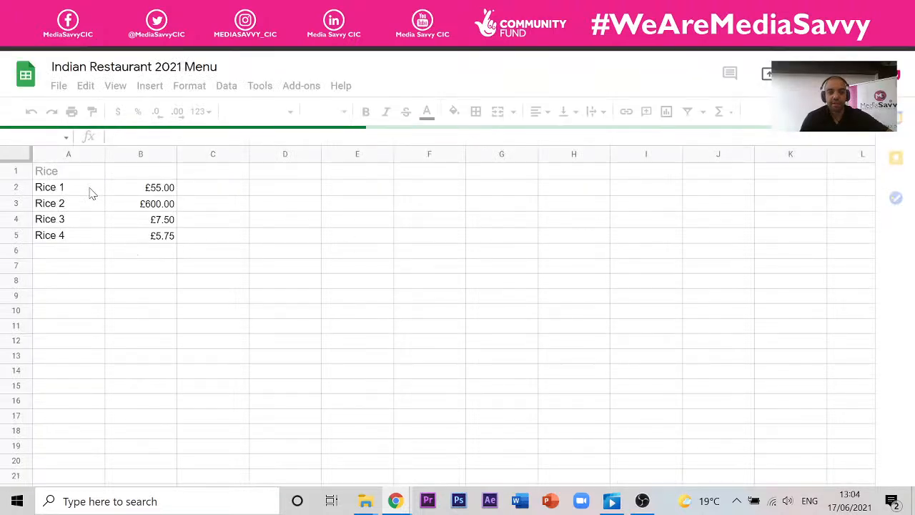
# - Enter 4 in cell B3 so Rice 2 costs £4.00, then go back to Indian Restaurant
pyautogui.click(170, 207)
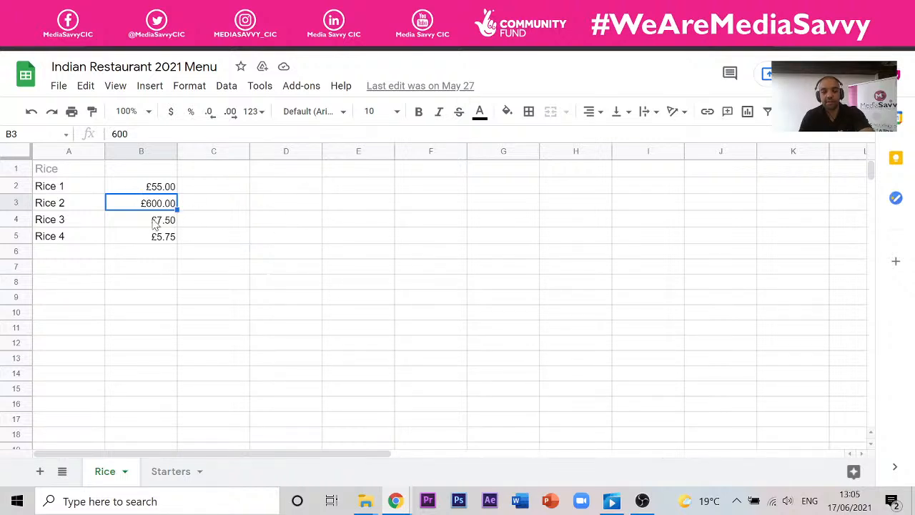
pyautogui.write('4')
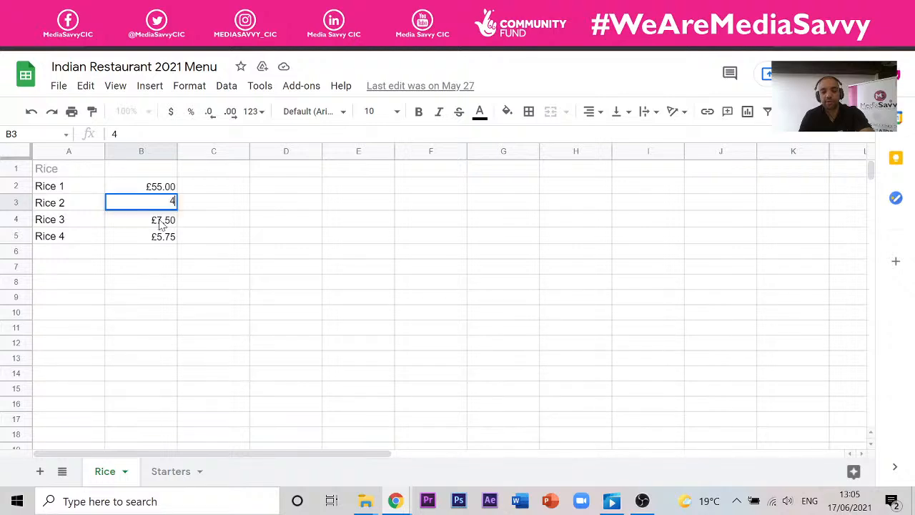
pyautogui.press('Return')
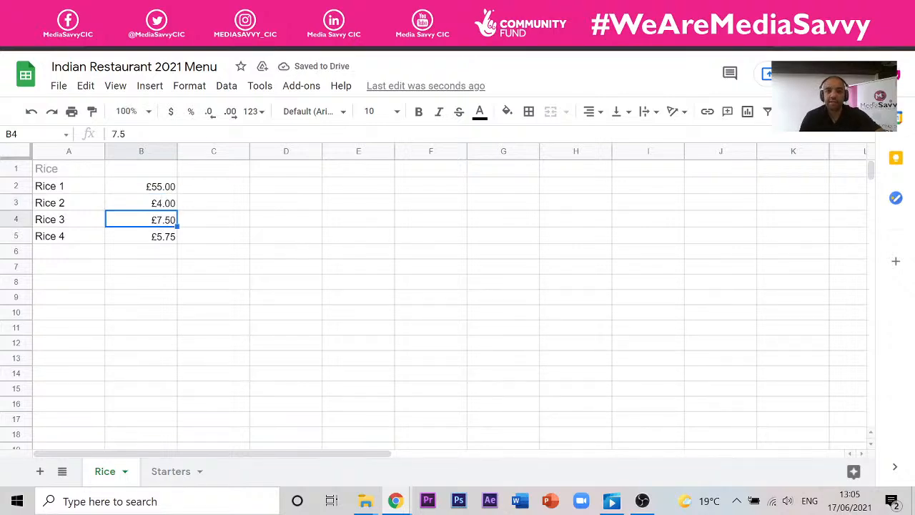
pyautogui.click(422, 13)
pyautogui.click(350, 12)
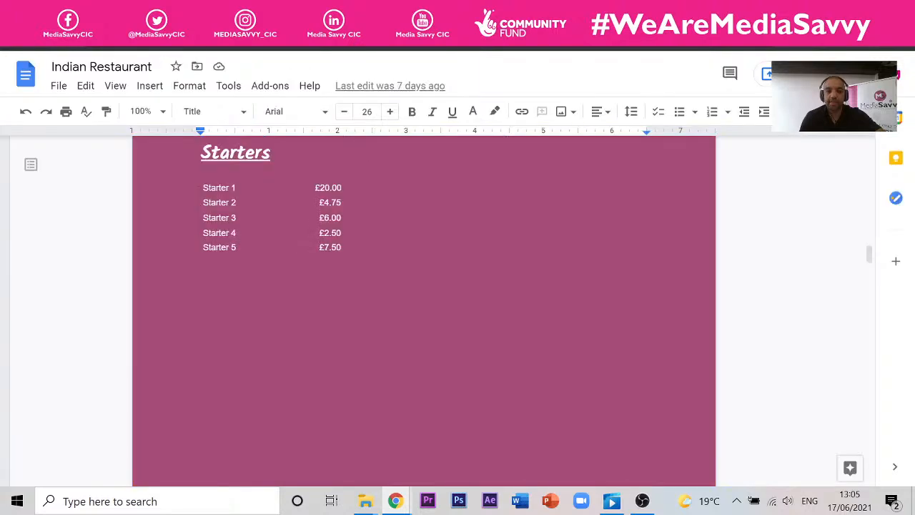
# - Inspect the linked Starters table's options, then move on to Indian Restaurant Menu FINISHED
pyautogui.click(337, 232)
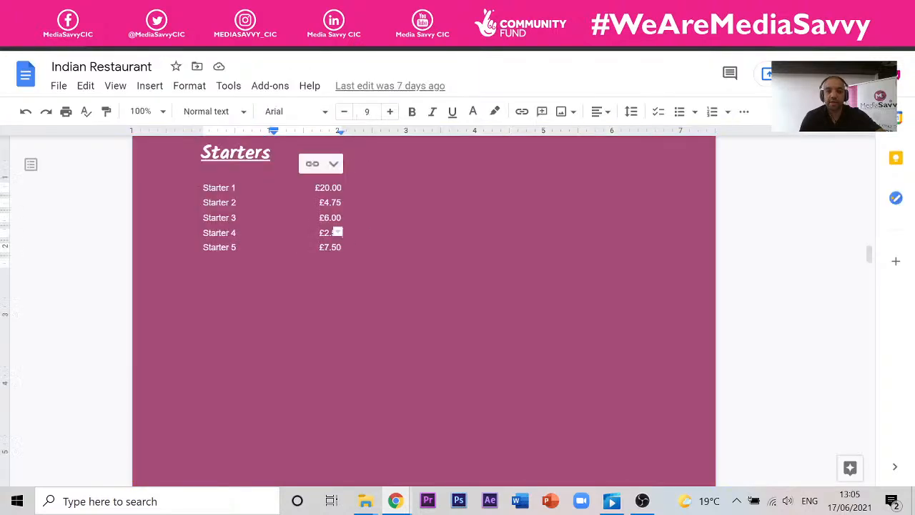
pyautogui.click(308, 165)
pyautogui.click(360, 182)
pyautogui.hotkey('ctrl', 'Tab')
pyautogui.hotkey('ctrl', 'Tab')
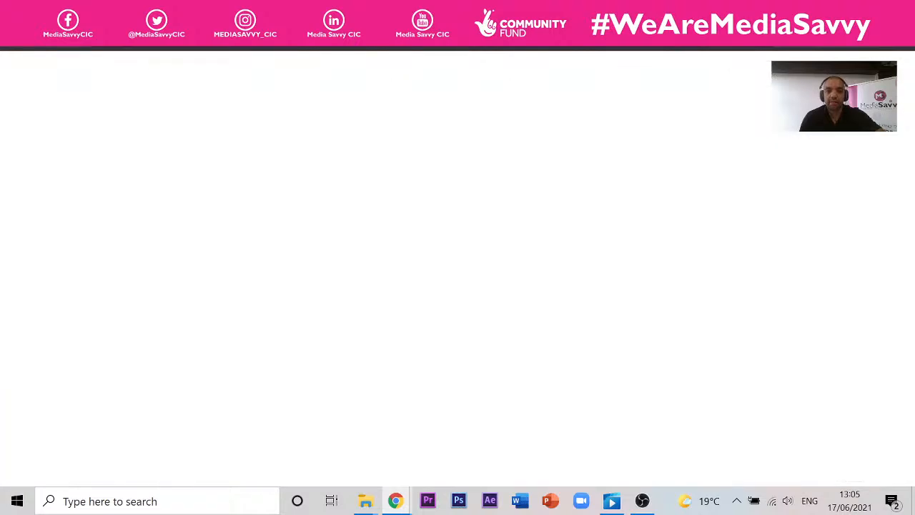
pyautogui.hotkey('ctrl', 'Tab')
pyautogui.hotkey('ctrl', 'Tab')
pyautogui.hotkey('ctrl', 'Tab')
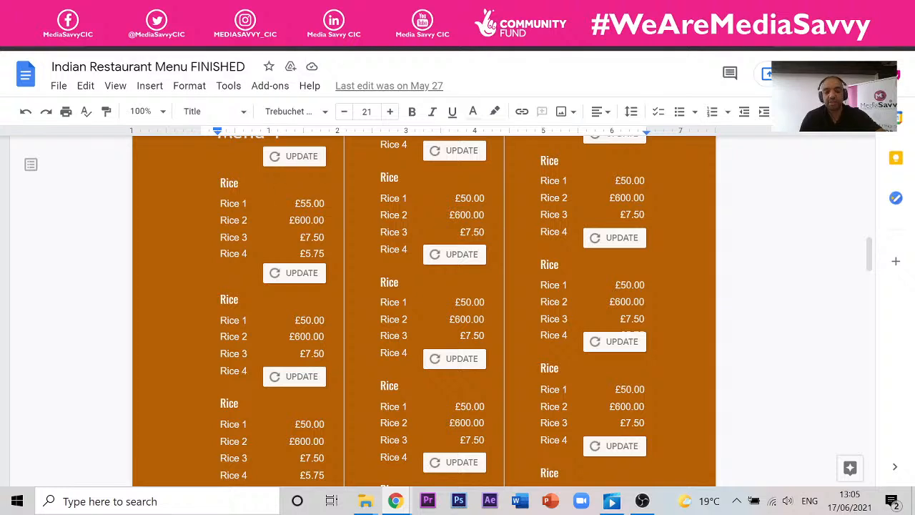
# - Update the first linked Rice table to show Rice 2 at £4.00, then view the Session 4 deck
pyautogui.click(292, 161)
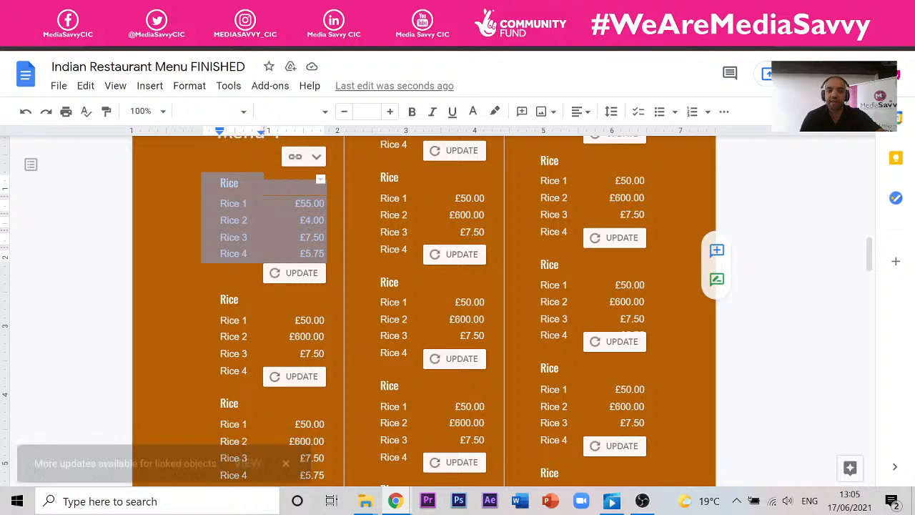
pyautogui.scroll(10, 423, 307)
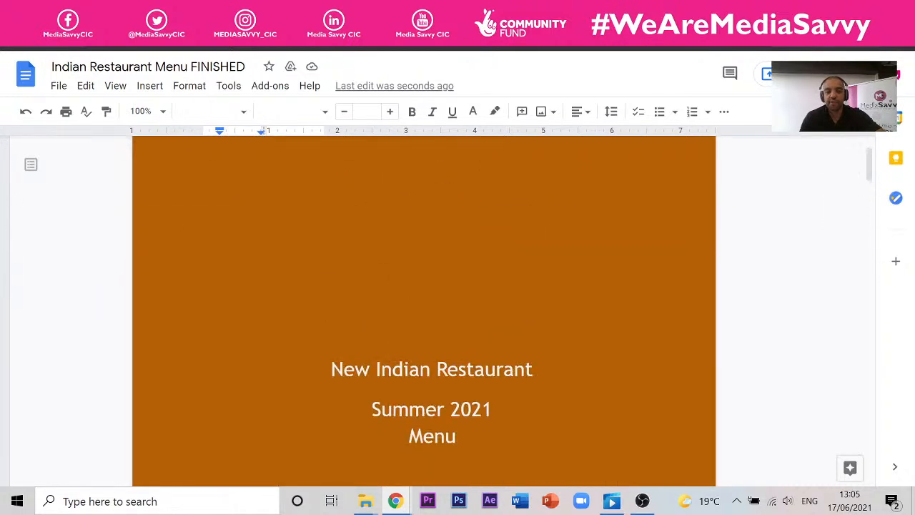
pyautogui.scroll(-15, 429, 278)
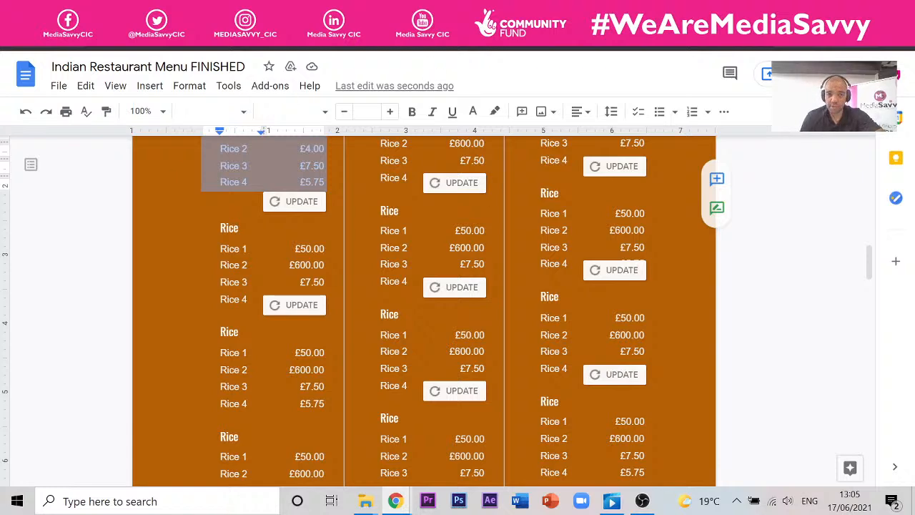
pyautogui.hotkey('ctrl', 'Tab')
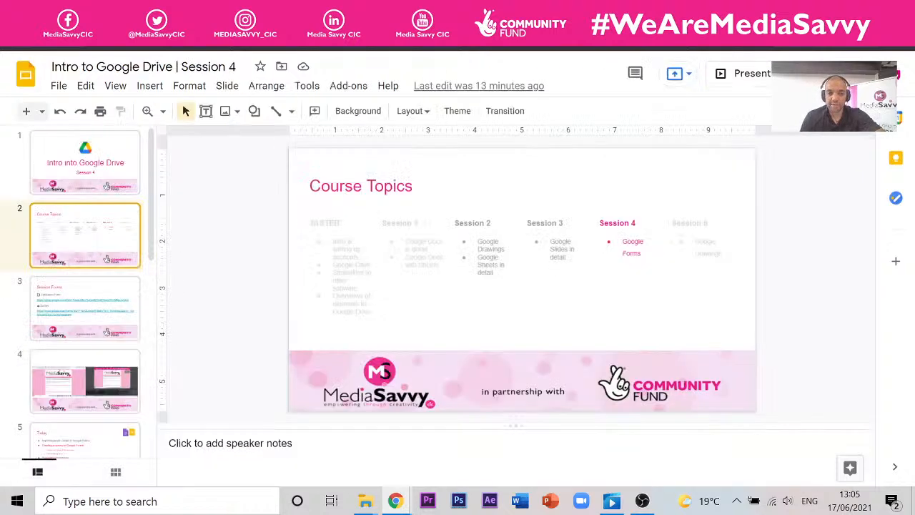
# - Present the Course Topics slide, exit the slideshow, and return to the Indian Restaurant 2021 Menu spreadsheet
pyautogui.click(751, 74)
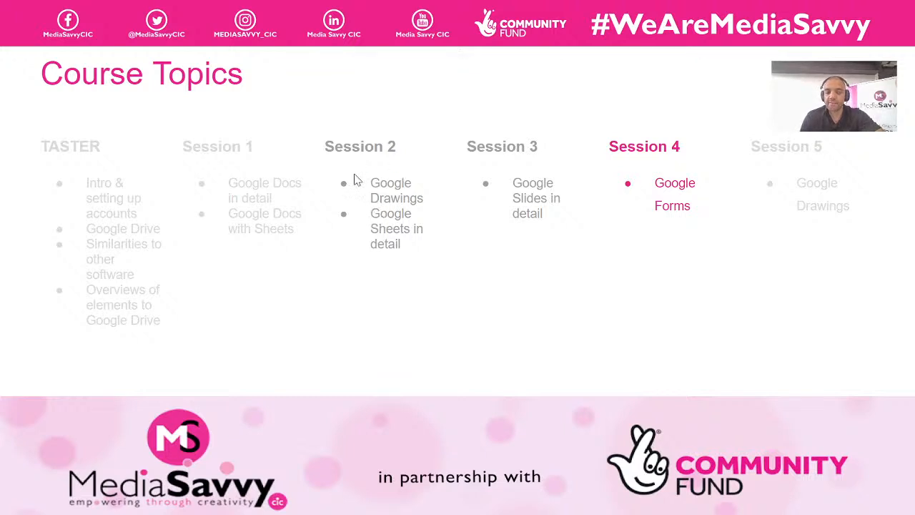
pyautogui.press('Escape')
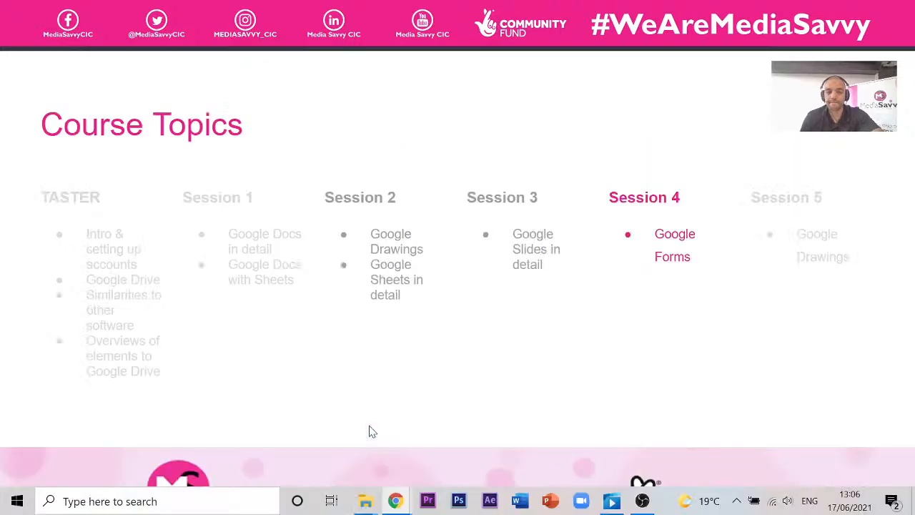
pyautogui.click(337, 12)
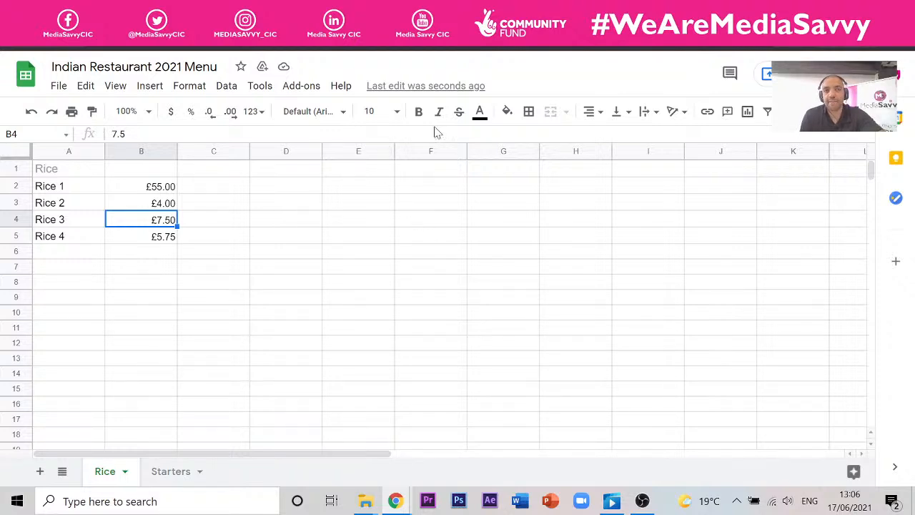
# - Leave the 'menu' search results and open Monthly Finances from the Session 2 folder
pyautogui.click(458, 12)
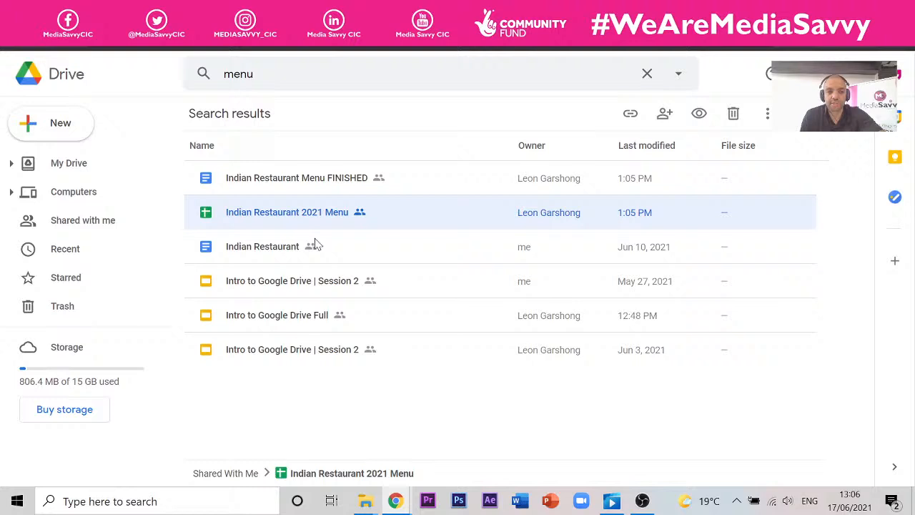
pyautogui.click(11, 39)
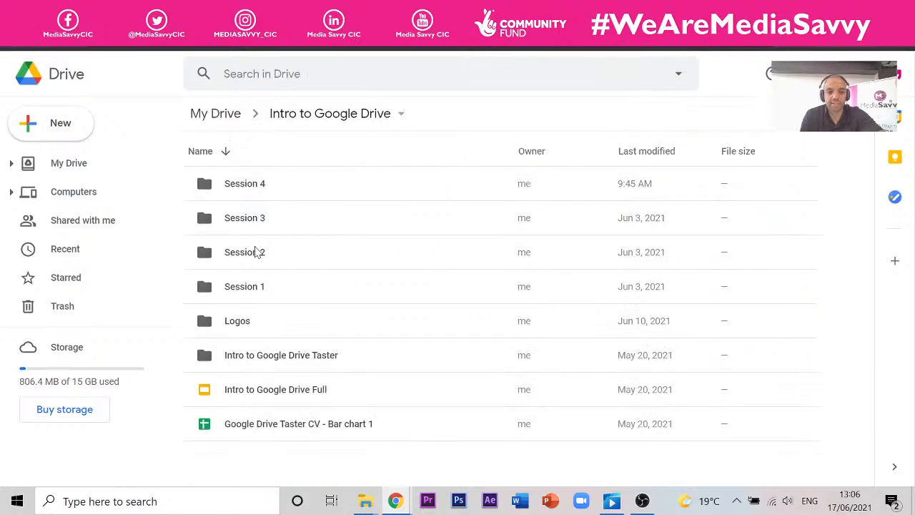
pyautogui.doubleClick(256, 252)
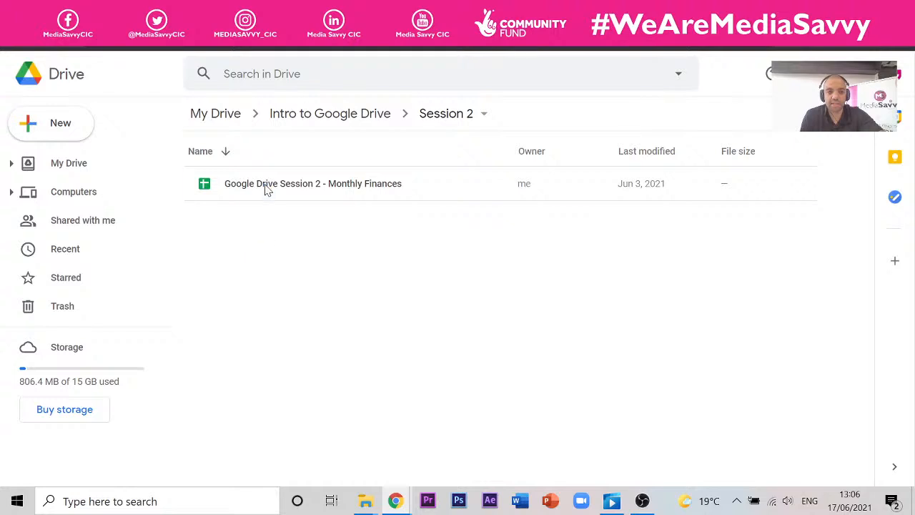
pyautogui.doubleClick(266, 188)
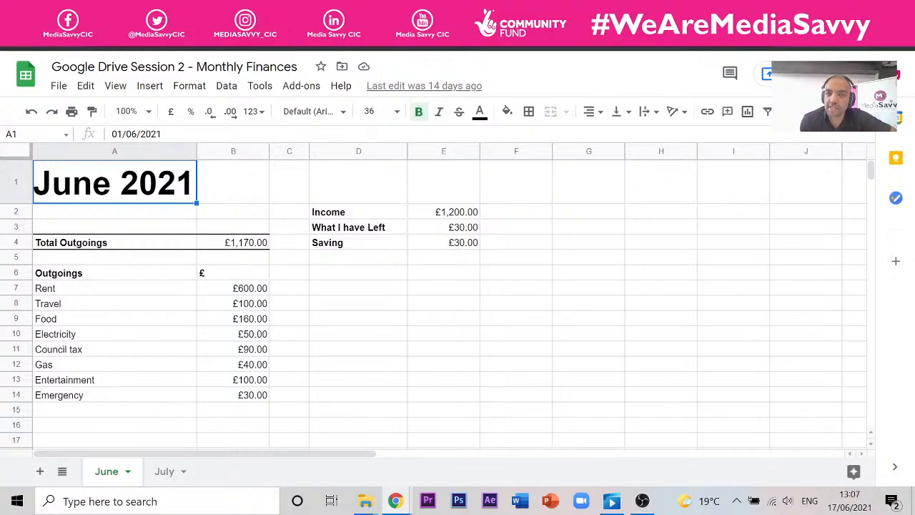
# - After viewing the June 2021 budget sheet, return to the Session 4 Course Topics slide
pyautogui.hotkey('ctrl', 'Tab')
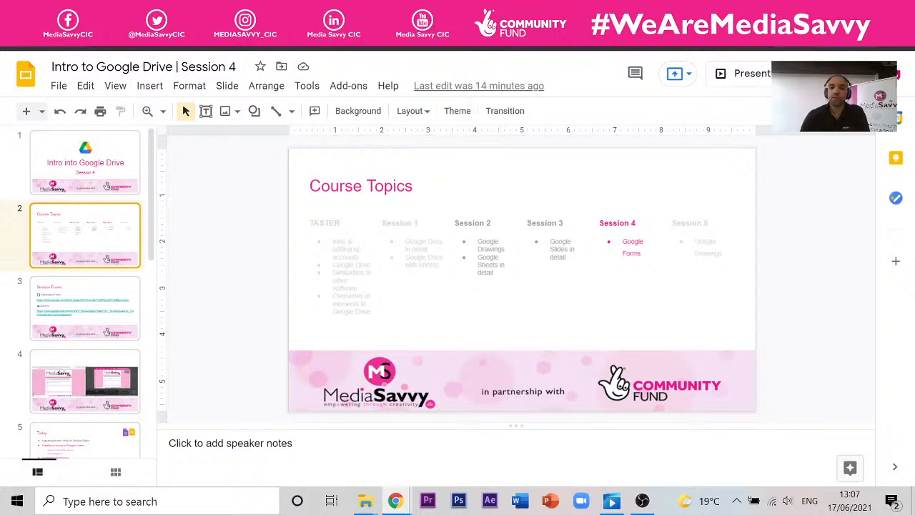
# - Go back up to Intro to Google Drive and open Holiday Slideshow inside Session 3
pyautogui.click(286, 10)
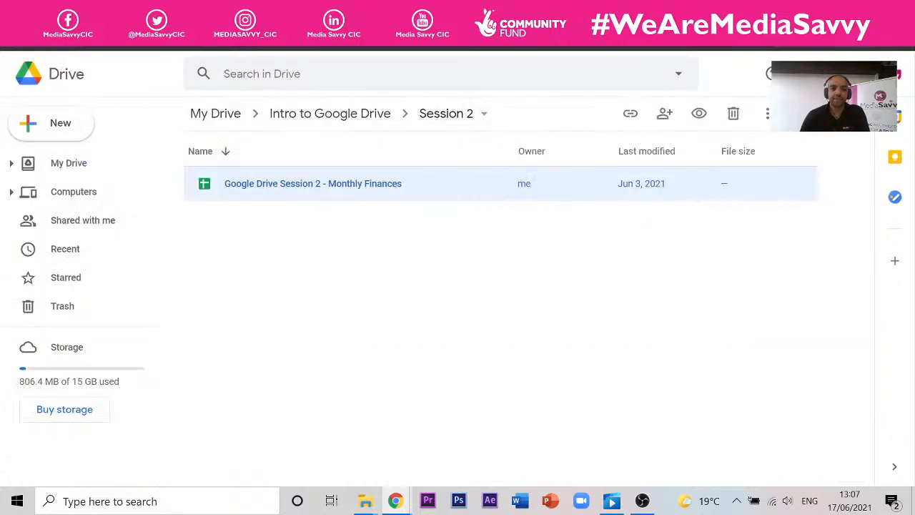
pyautogui.click(15, 35)
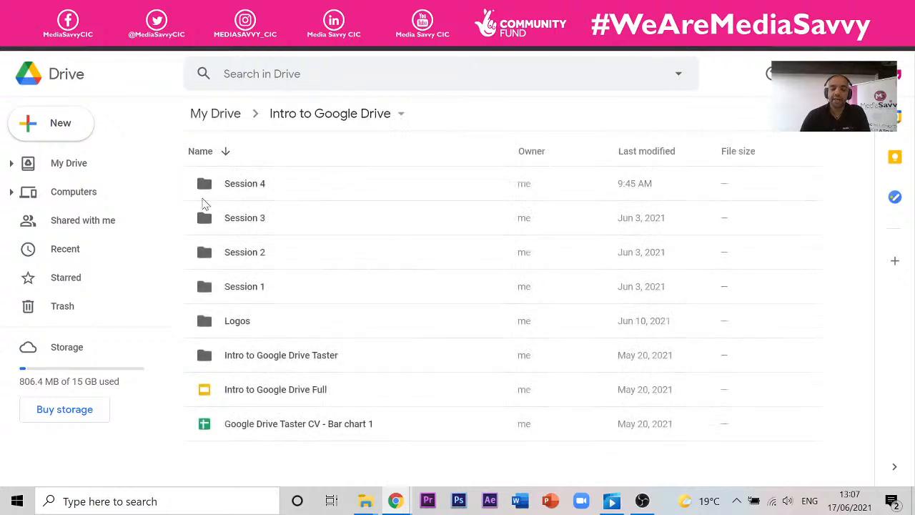
pyautogui.doubleClick(256, 224)
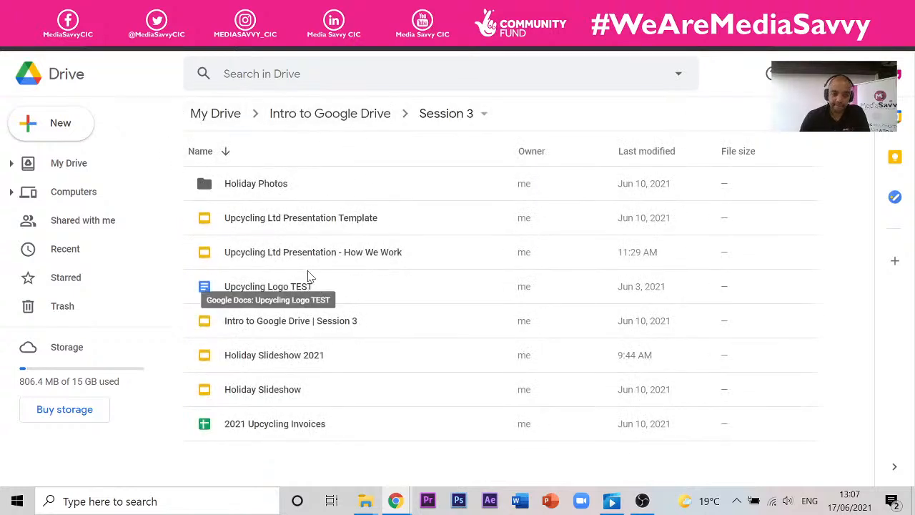
pyautogui.doubleClick(277, 392)
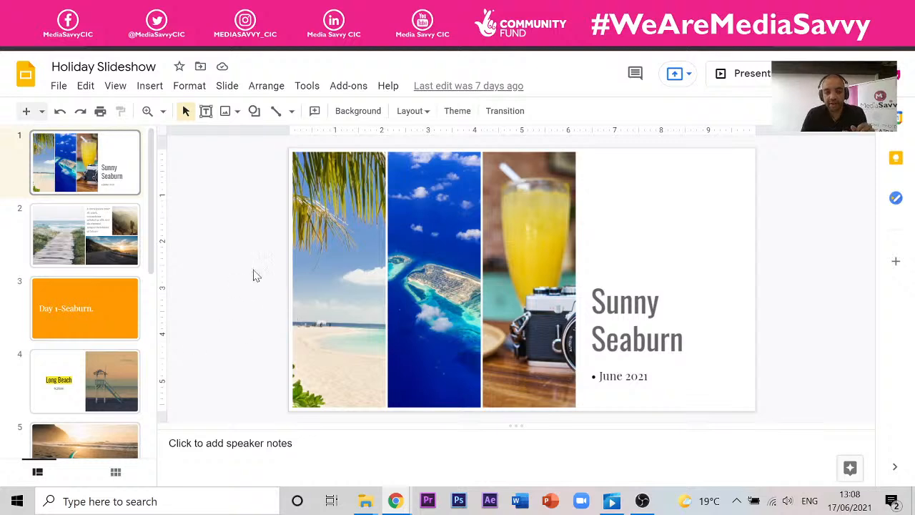
# - Shift the palm-beach photo inside its narrow crop strip on the Sunny Seaburn slide, then fine-tune it
pyautogui.doubleClick(343, 299)
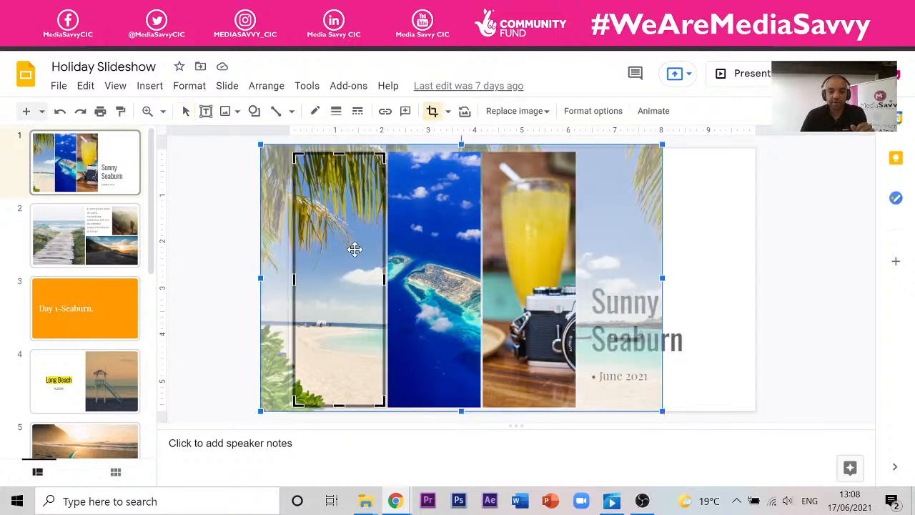
pyautogui.moveTo(353, 250); pyautogui.dragTo(323, 257)
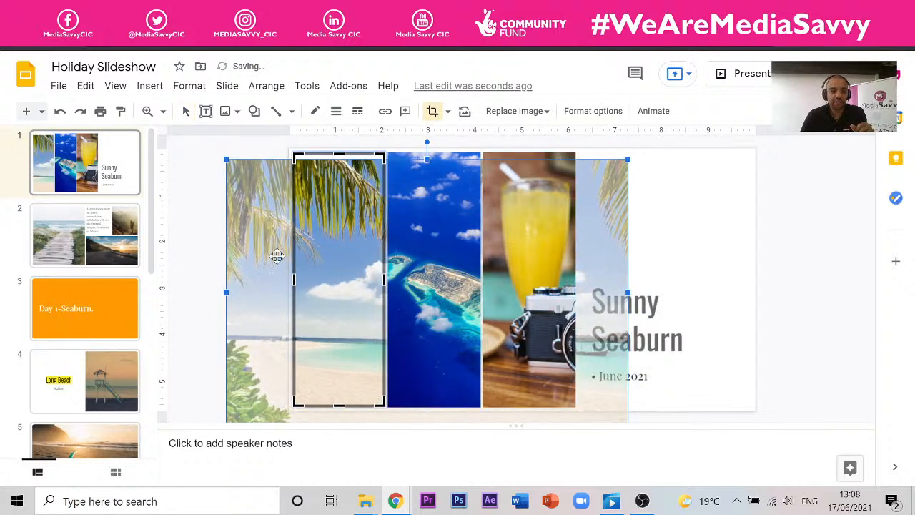
pyautogui.click(191, 208)
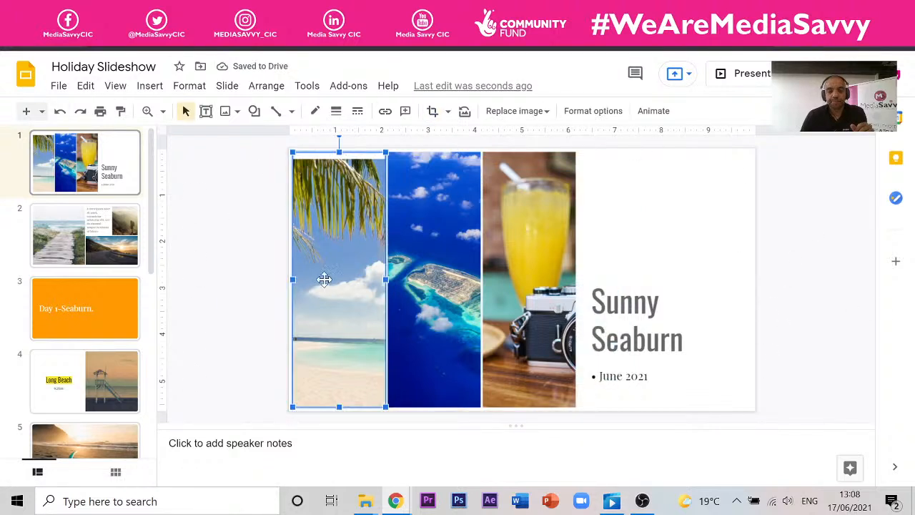
pyautogui.moveTo(327, 279); pyautogui.dragTo(332, 266)
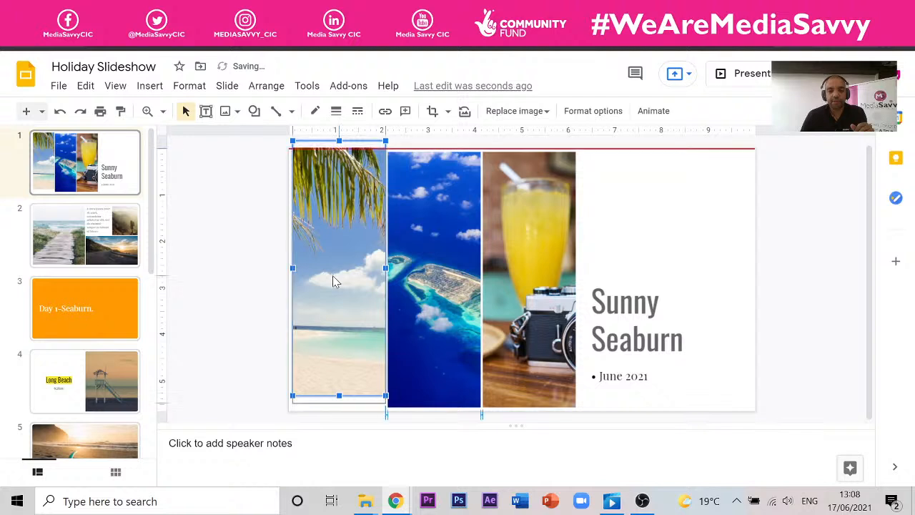
pyautogui.doubleClick(336, 228)
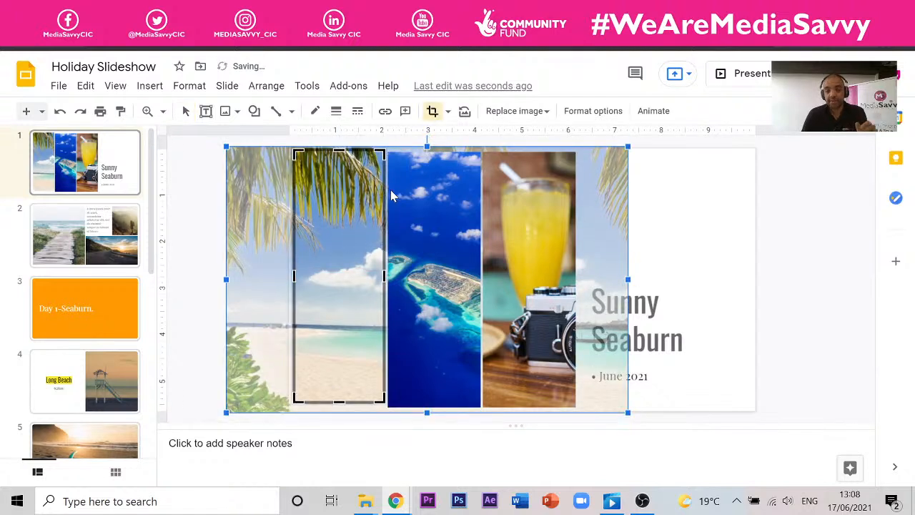
pyautogui.click(208, 224)
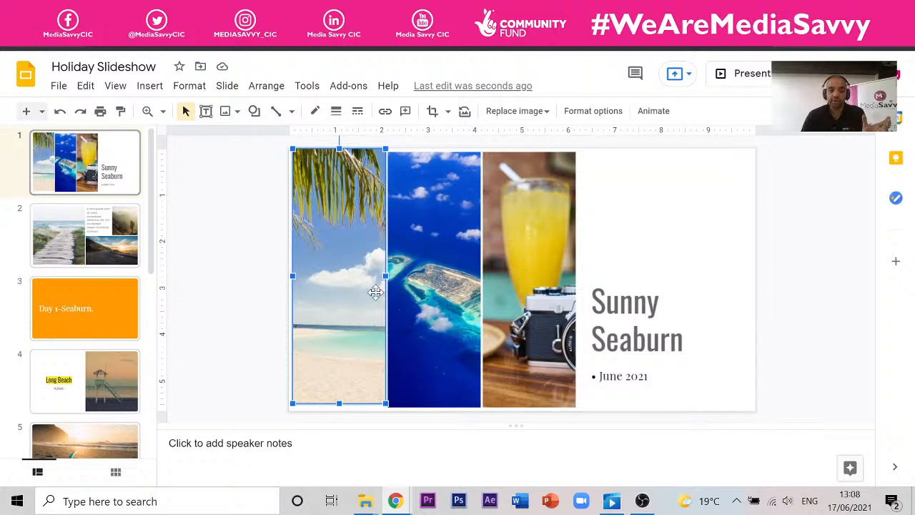
pyautogui.click(59, 86)
pyautogui.moveTo(104, 147)
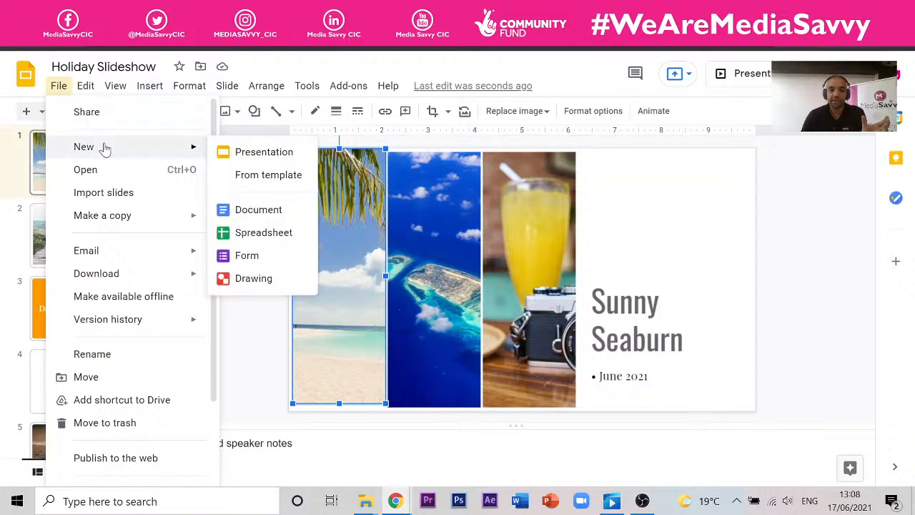
pyautogui.click(283, 179)
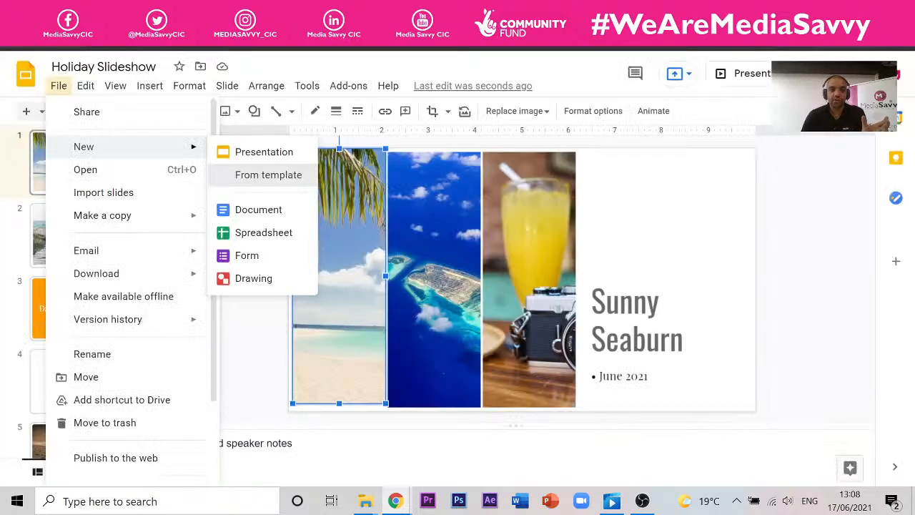
pyautogui.click(60, 86)
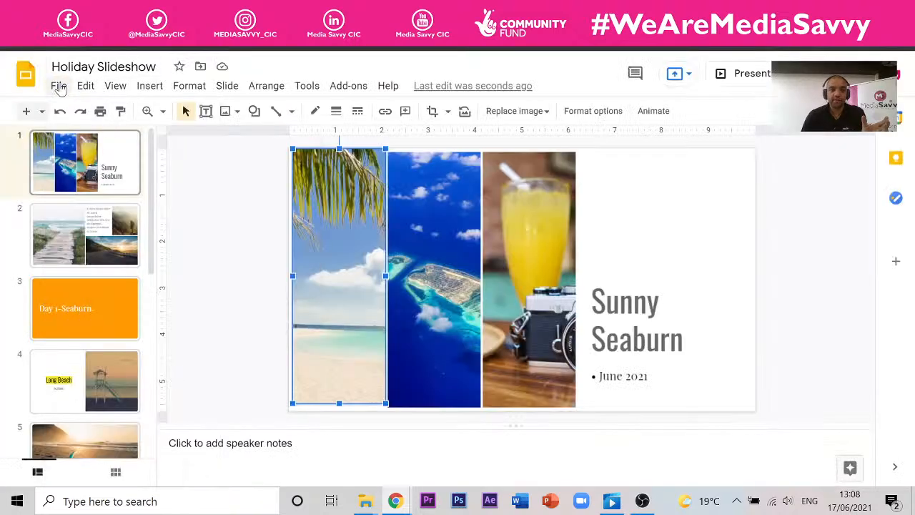
pyautogui.click(60, 86)
pyautogui.moveTo(206, 157)
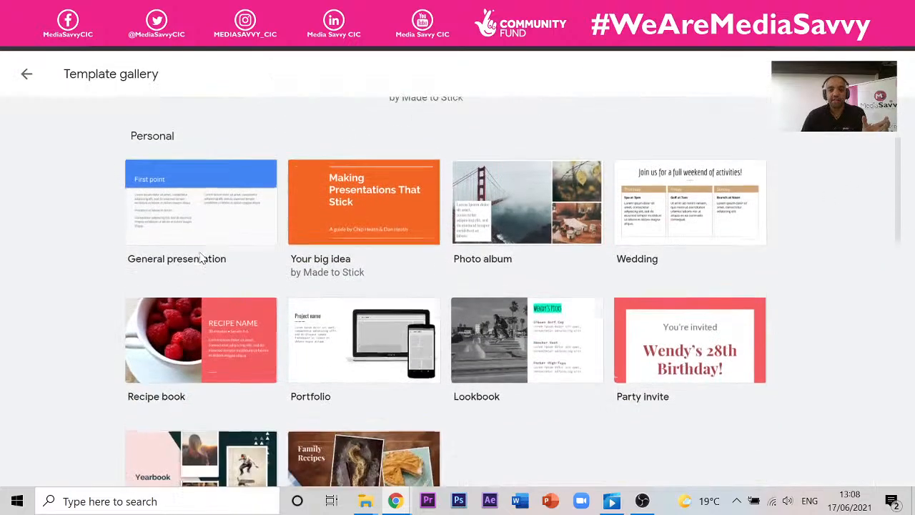
pyautogui.scroll(-3, 190, 272)
pyautogui.scroll(-3, 118, 224)
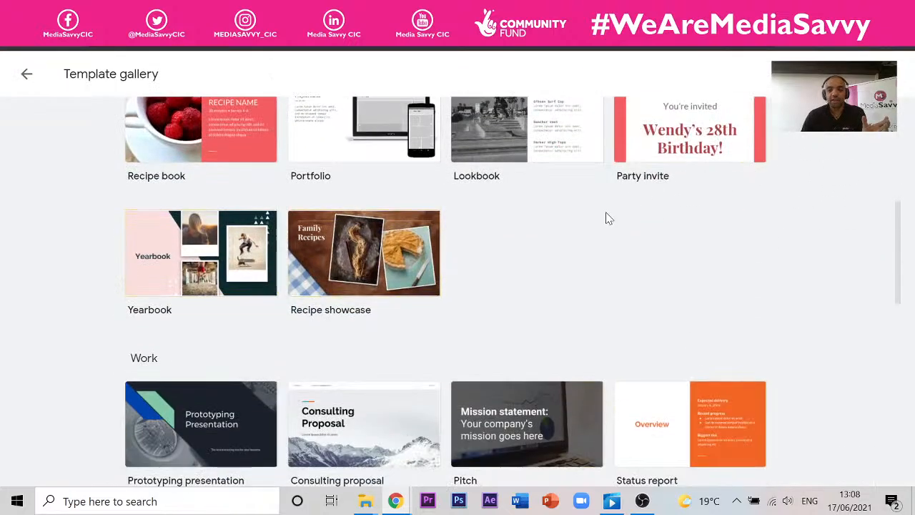
pyautogui.scroll(3, 724, 227)
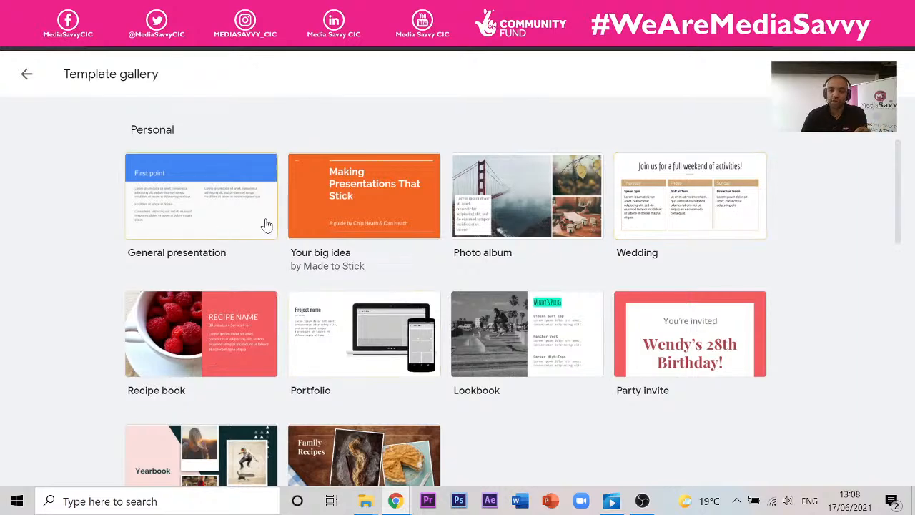
pyautogui.scroll(-3, 283, 230)
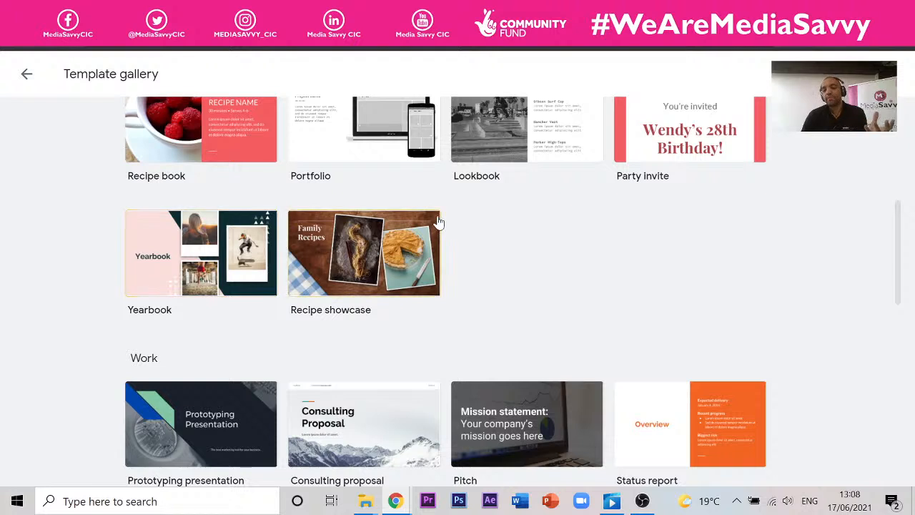
pyautogui.scroll(-1, 438, 222)
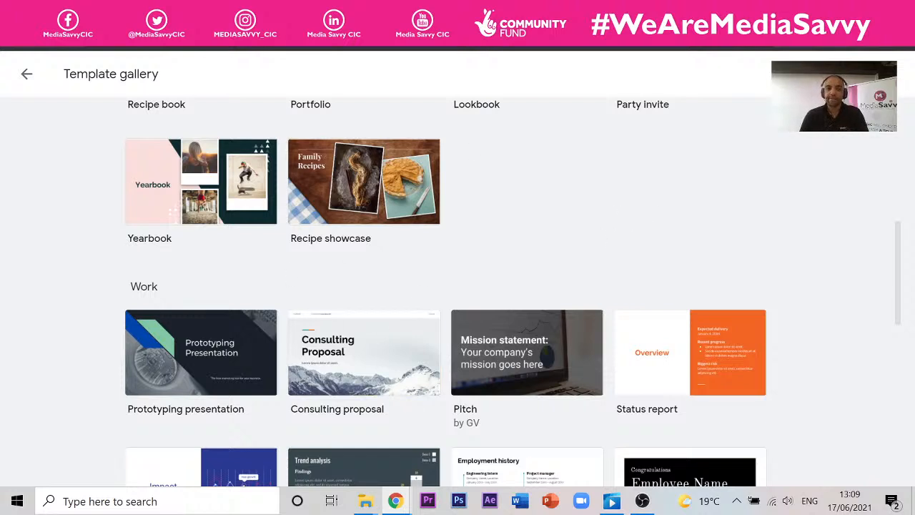
pyautogui.click(198, 12)
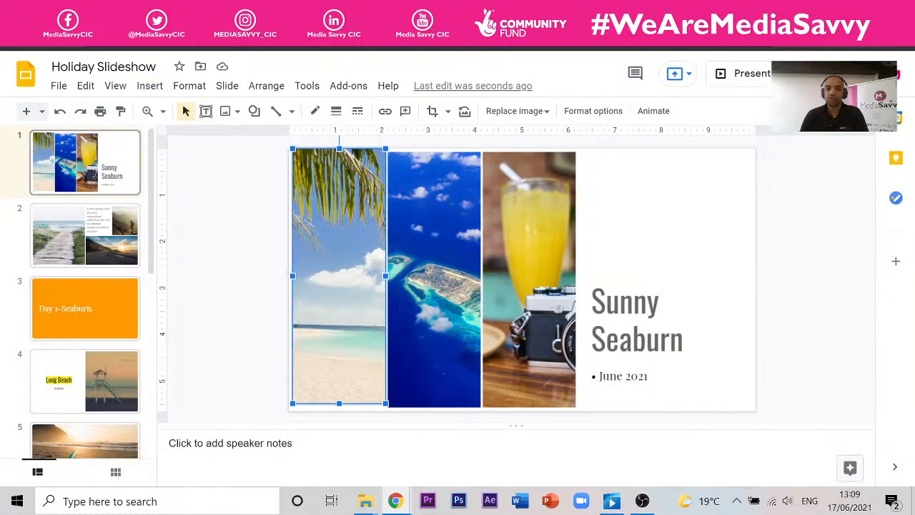
# - Deselect the beach photo, return to Drive's Session 3 folder and open 2021 Upcycling Invoices
pyautogui.click(815, 357)
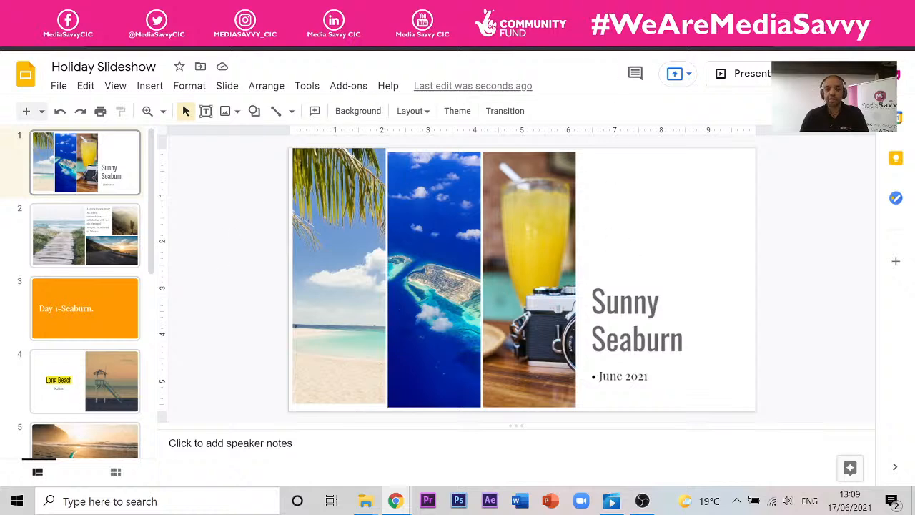
pyautogui.click(36, 12)
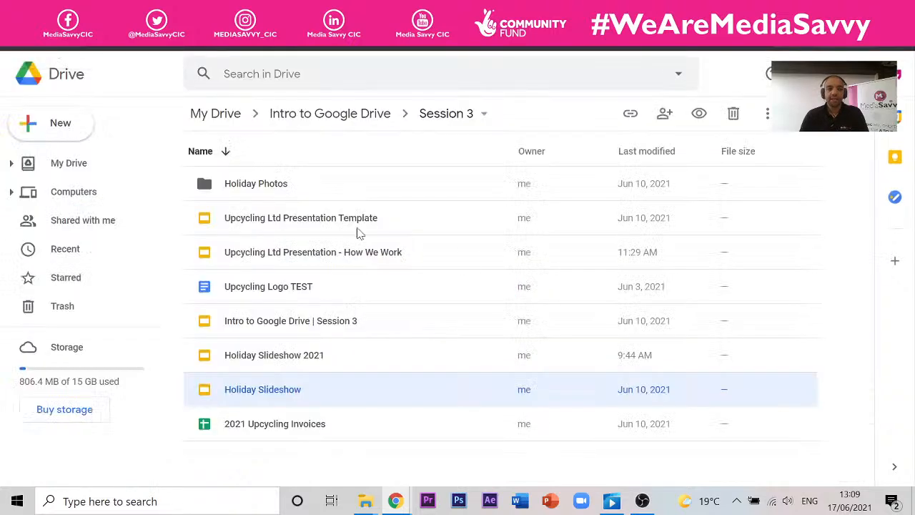
pyautogui.click(317, 258)
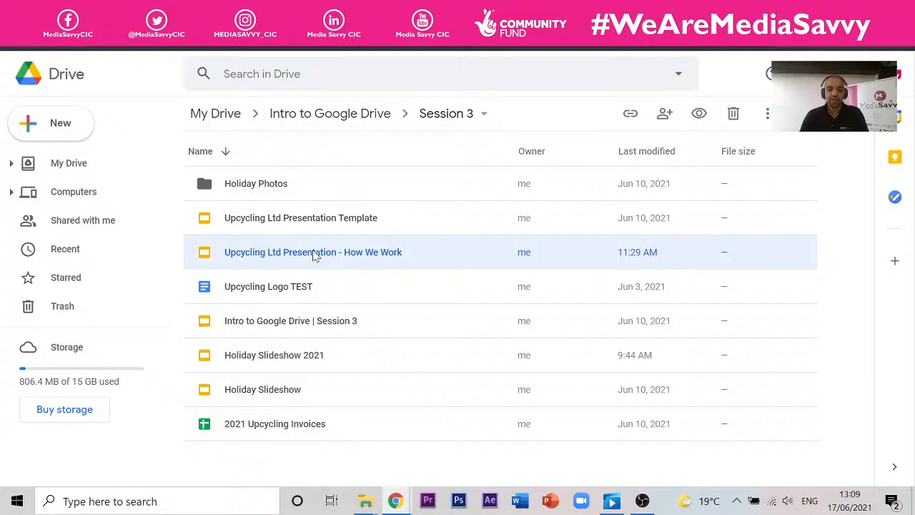
pyautogui.click(284, 428)
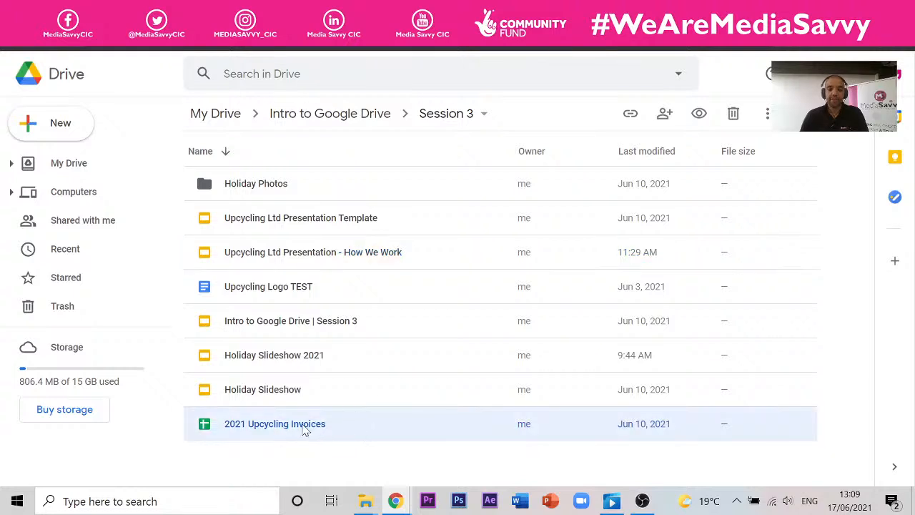
pyautogui.doubleClick(305, 428)
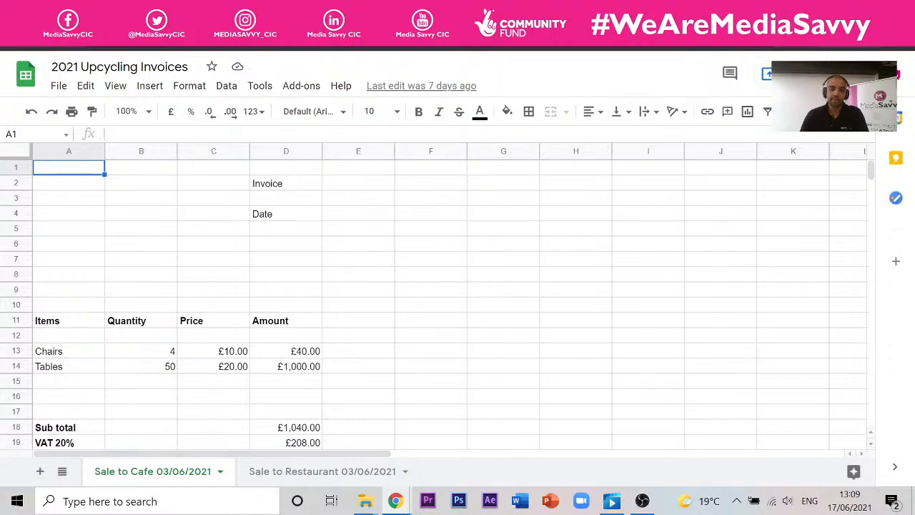
pyautogui.click(161, 13)
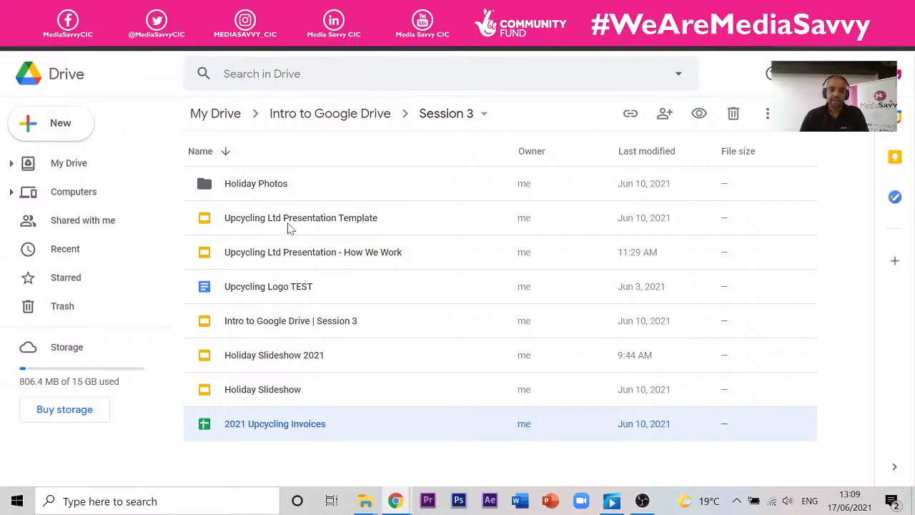
# - Open 'Upcycling Ltd Presentation - How We Work' in Slides from the Session 3 folder
pyautogui.click(240, 254)
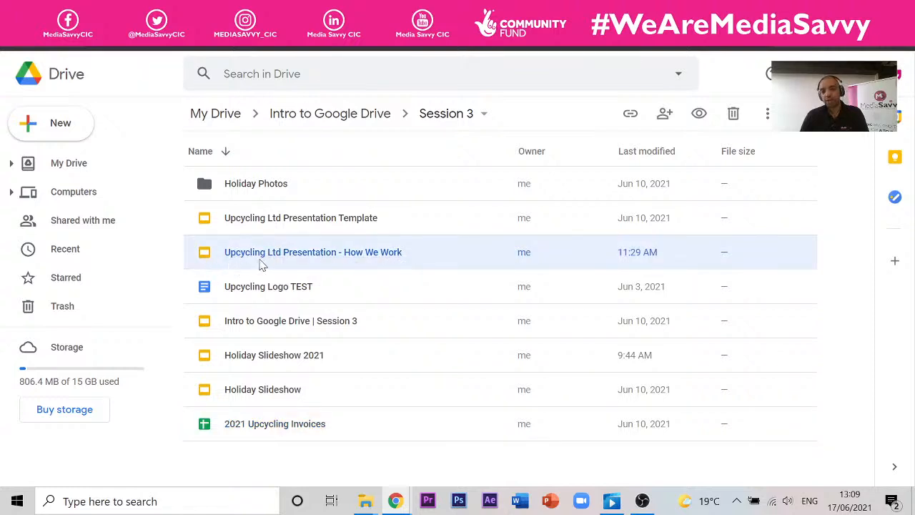
pyautogui.doubleClick(296, 252)
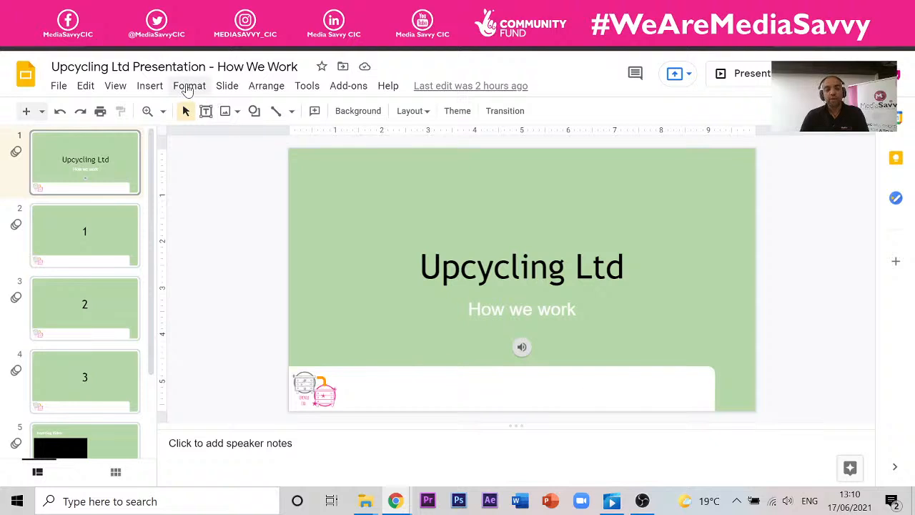
pyautogui.click(226, 86)
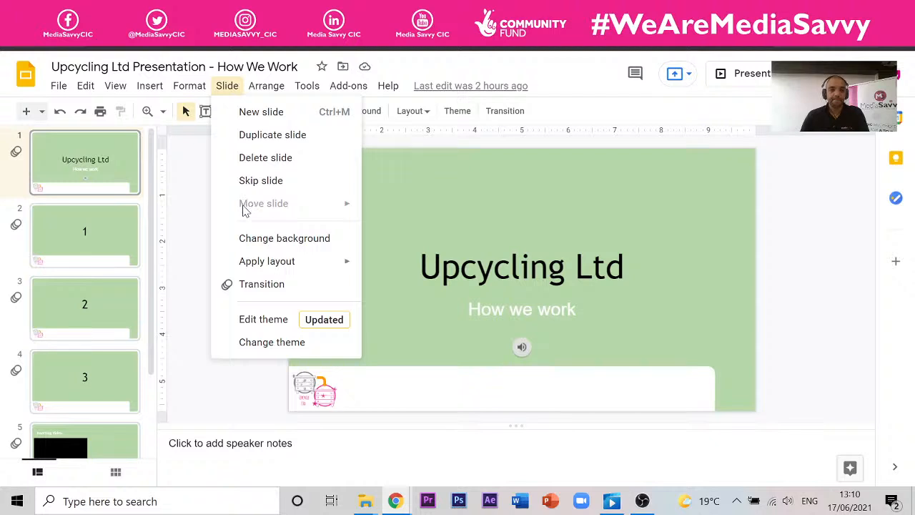
pyautogui.moveTo(255, 262)
pyautogui.click(187, 87)
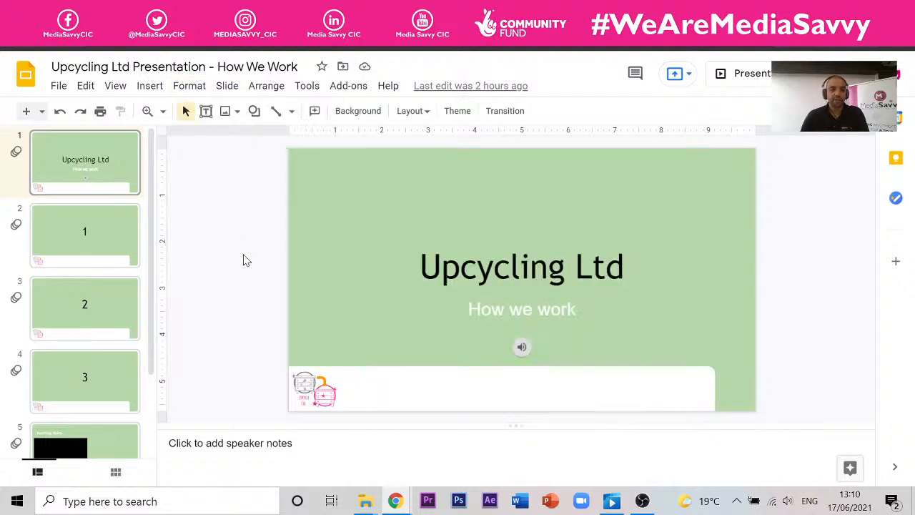
pyautogui.scroll(-1, 105, 266)
pyautogui.scroll(1, 107, 227)
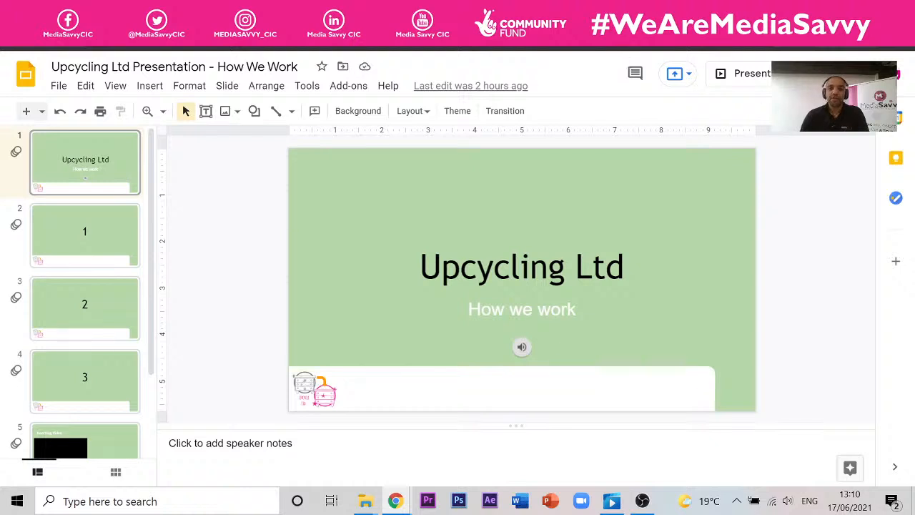
# - Go through the Intro to Google Drive Full deck to the Session 4 deck's Today slide
pyautogui.click(633, 10)
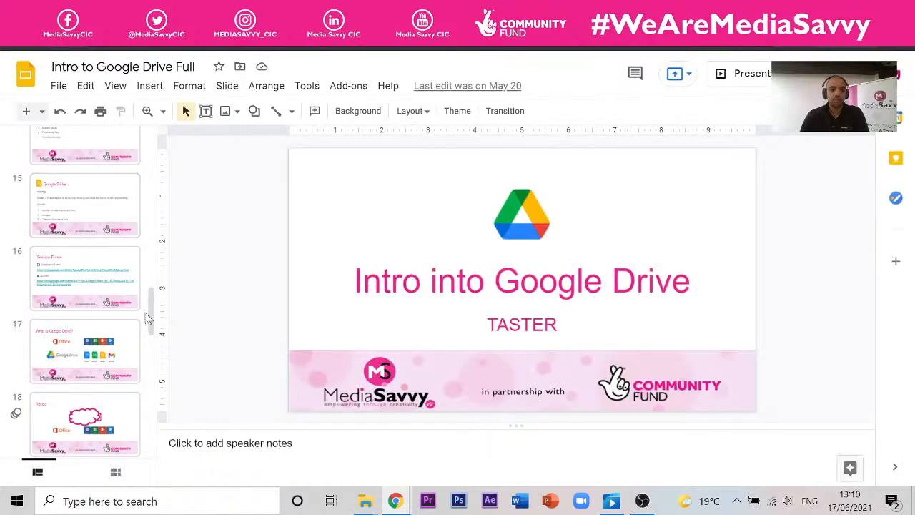
pyautogui.moveTo(151, 327); pyautogui.dragTo(163, 449)
pyautogui.click(504, 10)
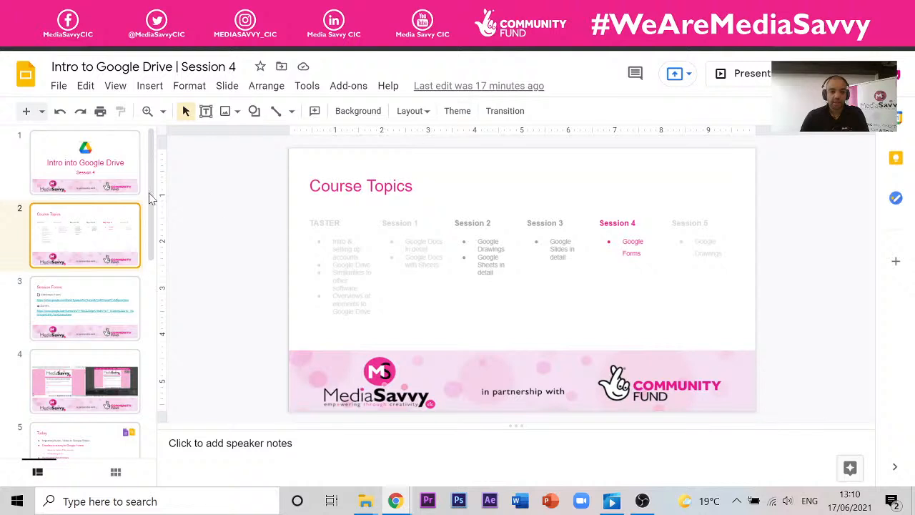
pyautogui.scroll(-2, 85, 357)
pyautogui.click(88, 313)
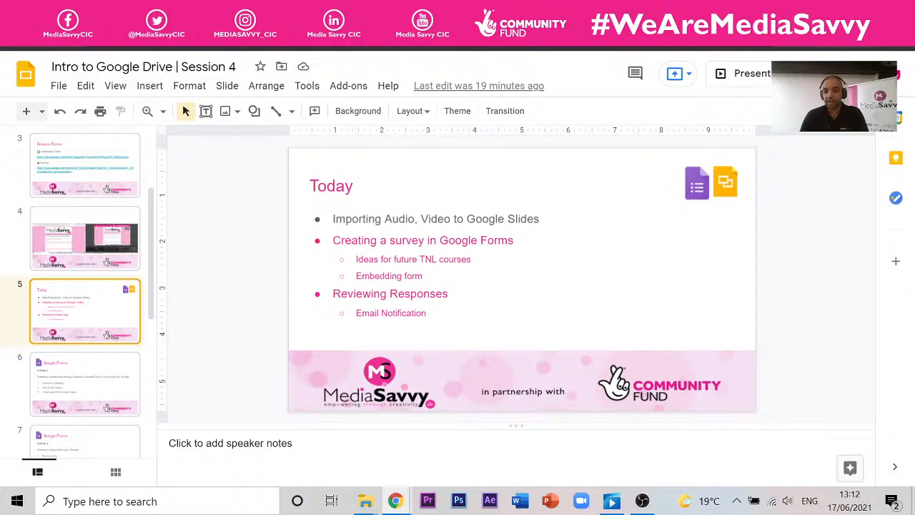
# - Present the Session 4 deck full-screen from slide 3, Session Forms
pyautogui.click(347, 220)
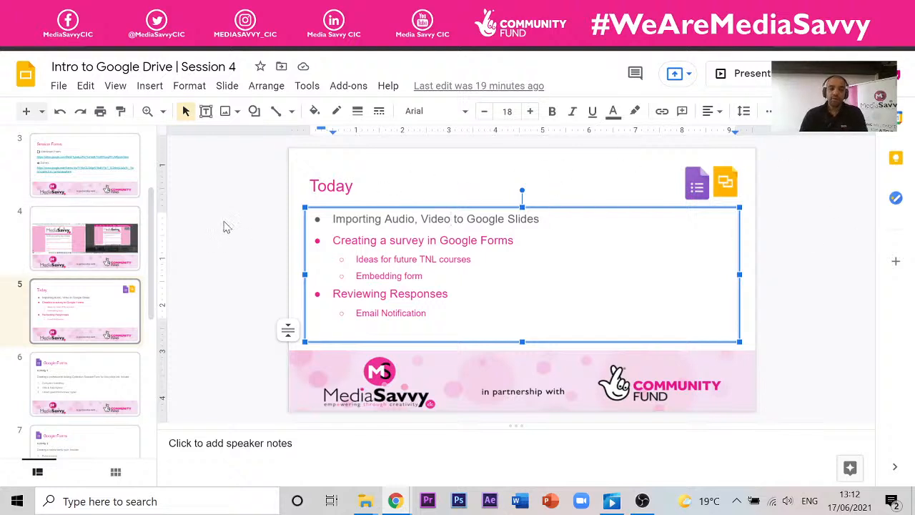
pyautogui.click(124, 220)
pyautogui.click(126, 136)
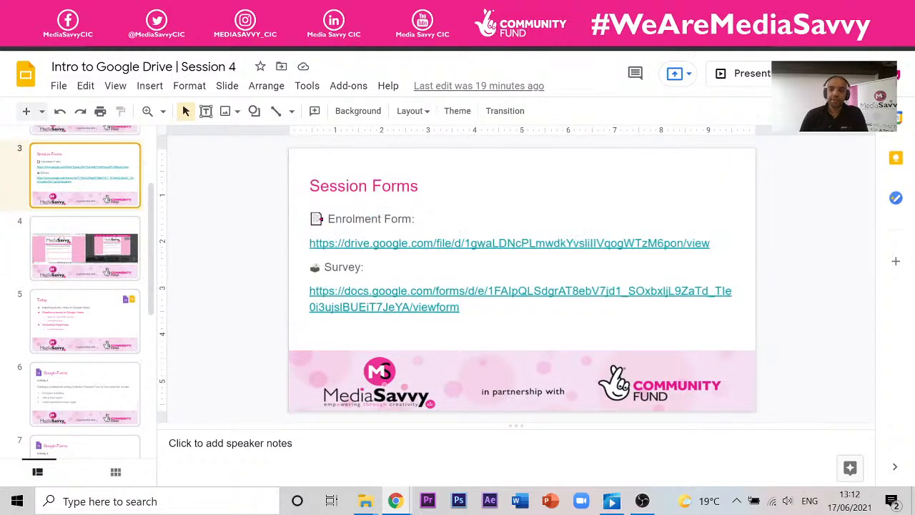
pyautogui.click(747, 74)
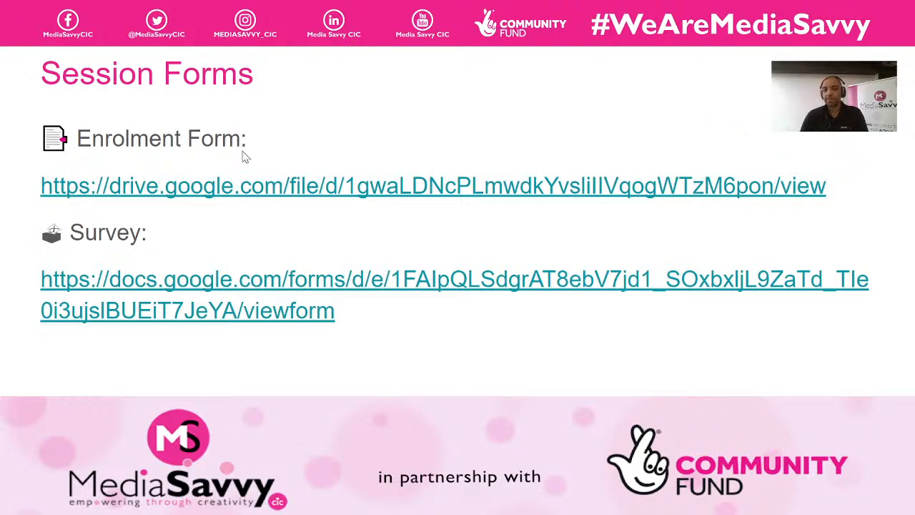
# - Follow the Enrolment Form drive.google.com link to preview the enrolment PDF
pyautogui.click(245, 188)
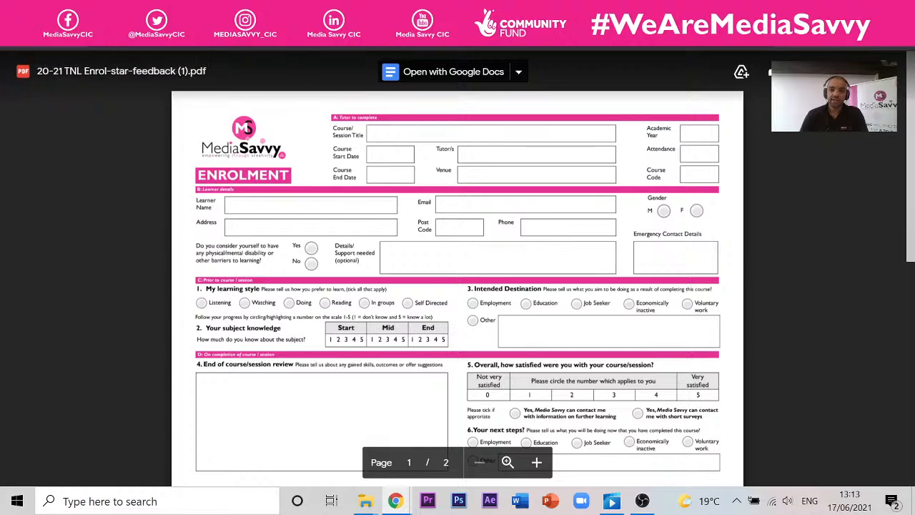
# - Open an incognito Chrome window, dismiss the 'gma' address suggestions, and return to the slideshow
pyautogui.hotkey('ctrl', 'shift', 'n')
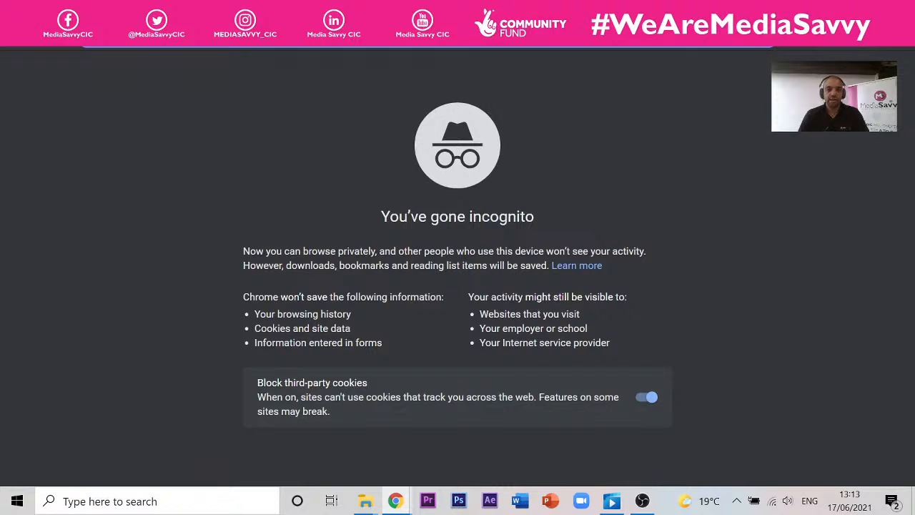
pyautogui.write('gma')
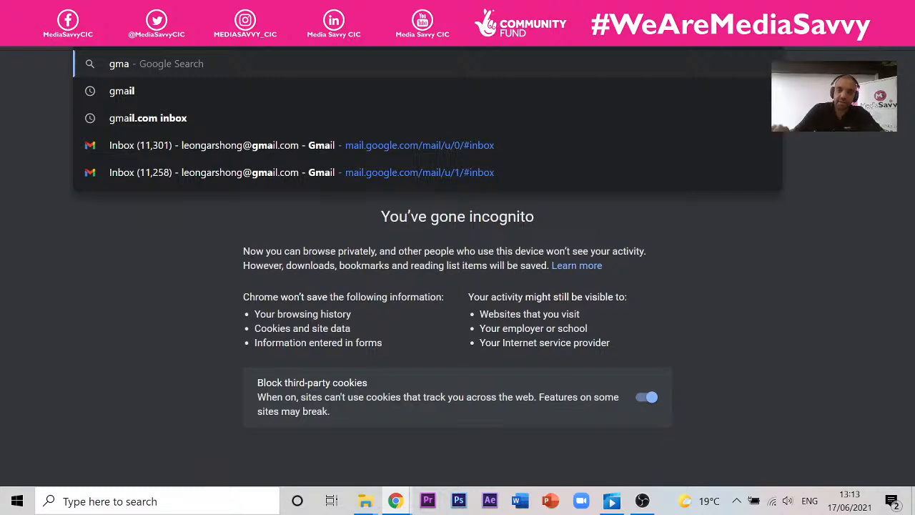
pyautogui.press('Escape')
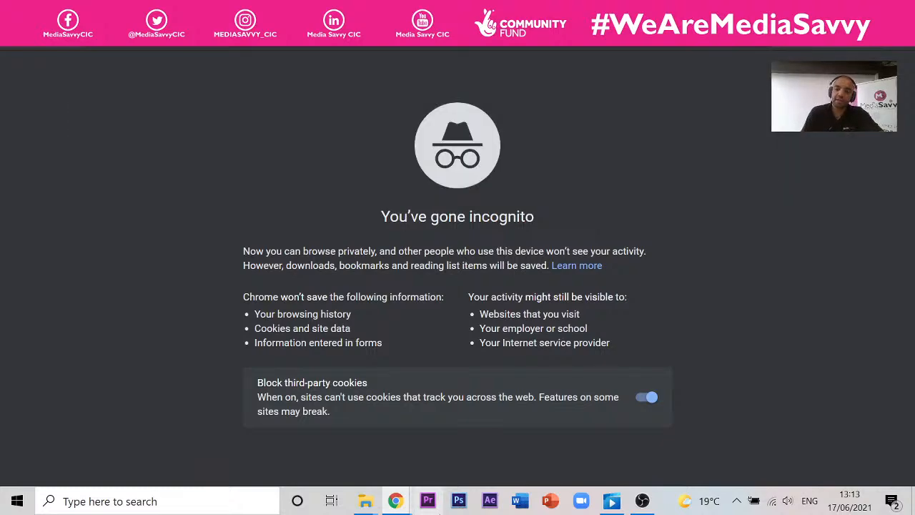
pyautogui.moveTo(402, 500)
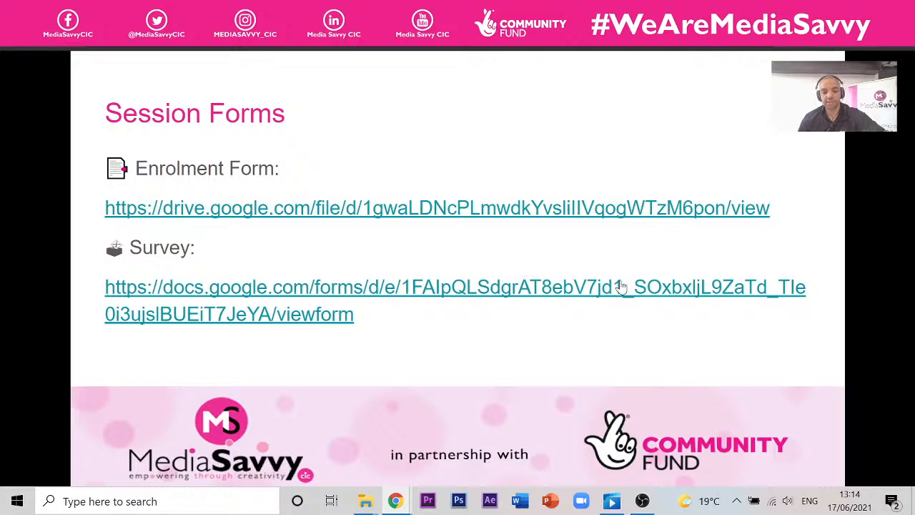
pyautogui.click(515, 300)
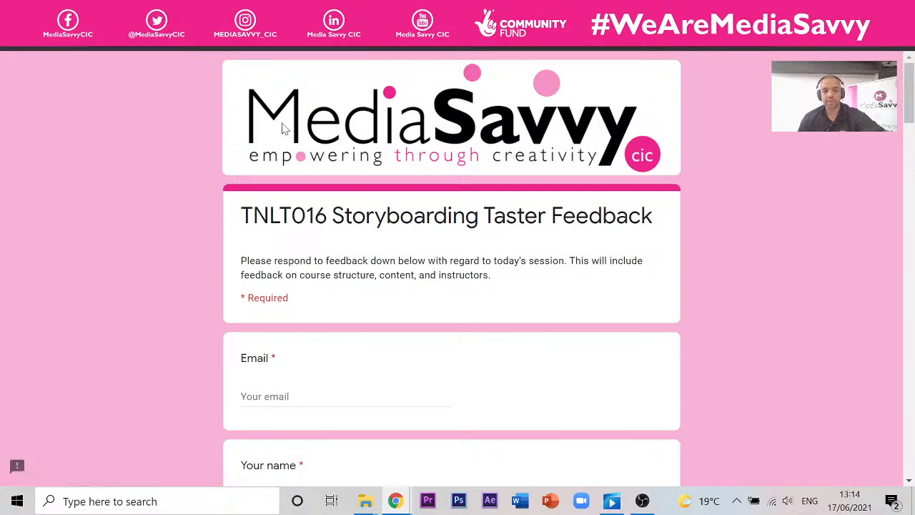
pyautogui.scroll(-2, 486, 146)
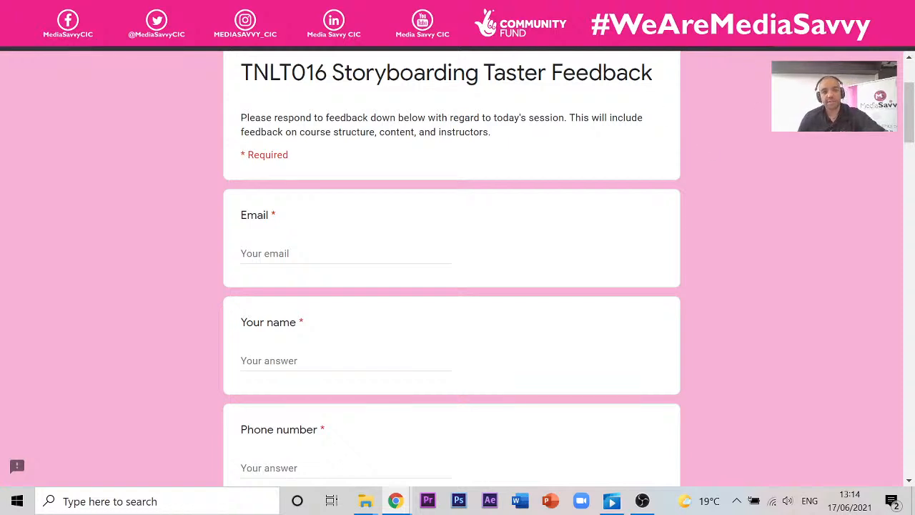
pyautogui.moveTo(483, 72); pyautogui.dragTo(344, 73)
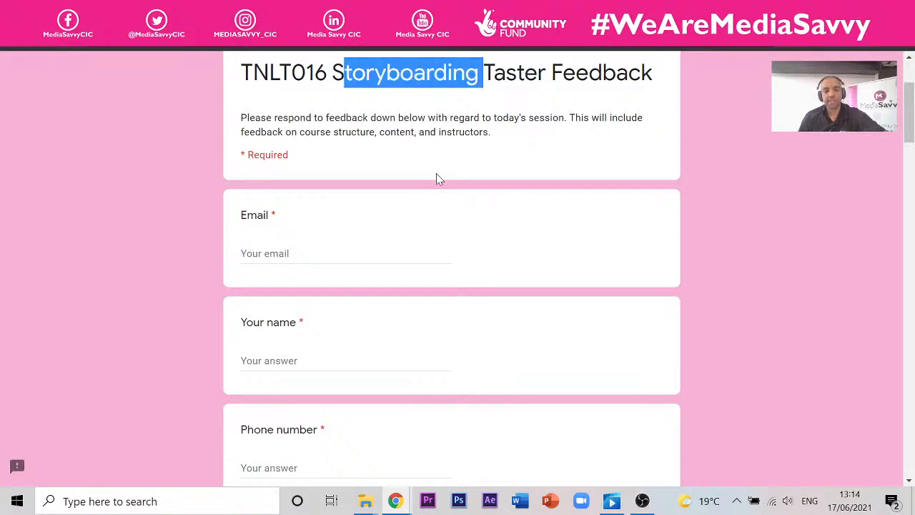
pyautogui.scroll(2, 435, 174)
pyautogui.scroll(-4, 568, 250)
pyautogui.scroll(4, 458, 176)
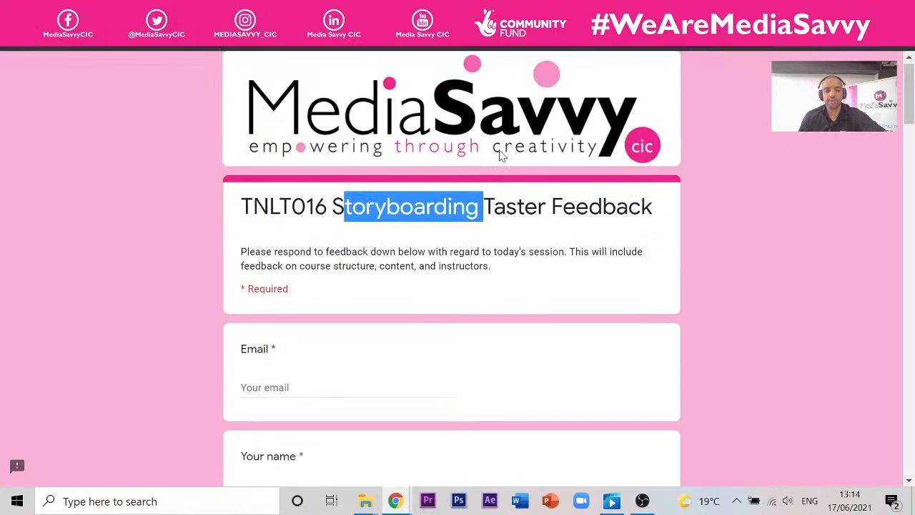
pyautogui.scroll(-7, 323, 249)
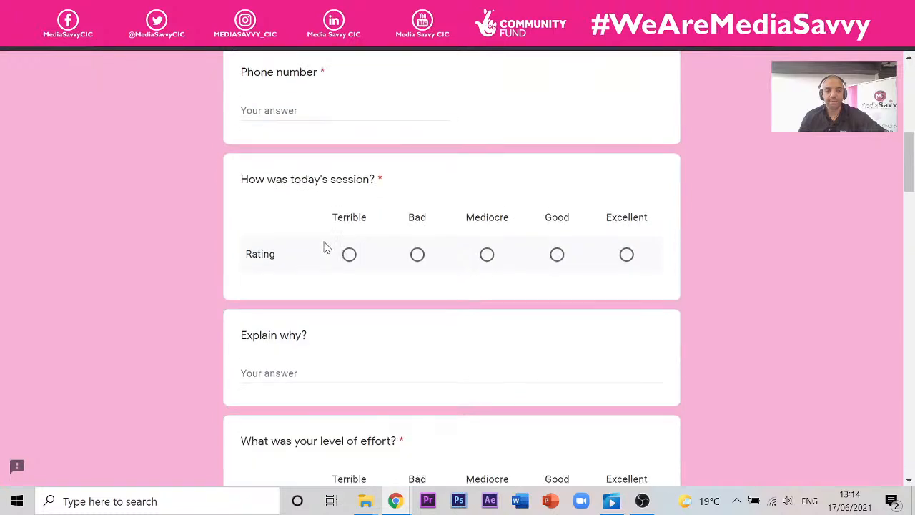
pyautogui.scroll(6, 323, 245)
pyautogui.click(436, 164)
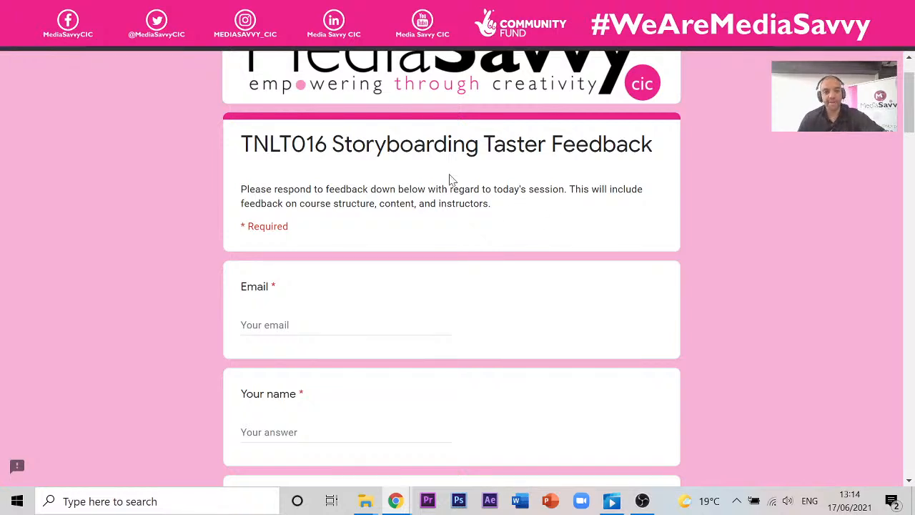
pyautogui.scroll(1, 340, 165)
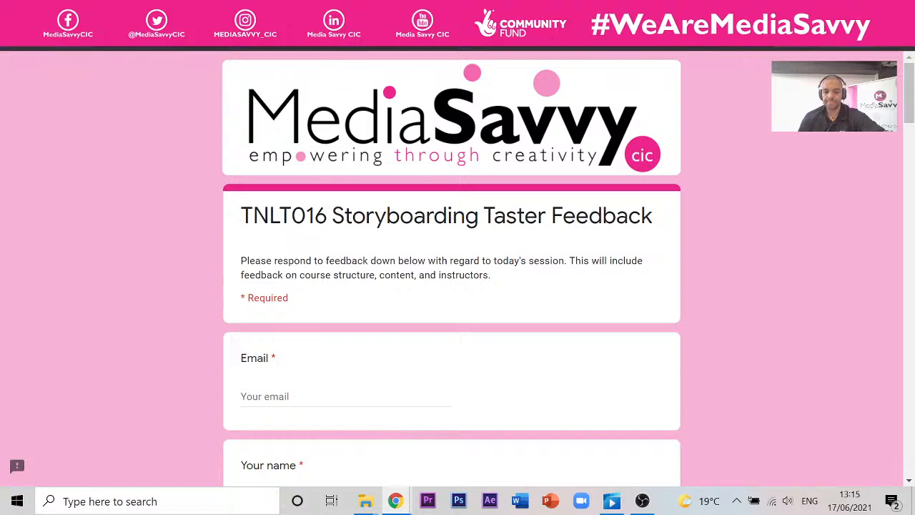
pyautogui.scroll(-3, 419, 317)
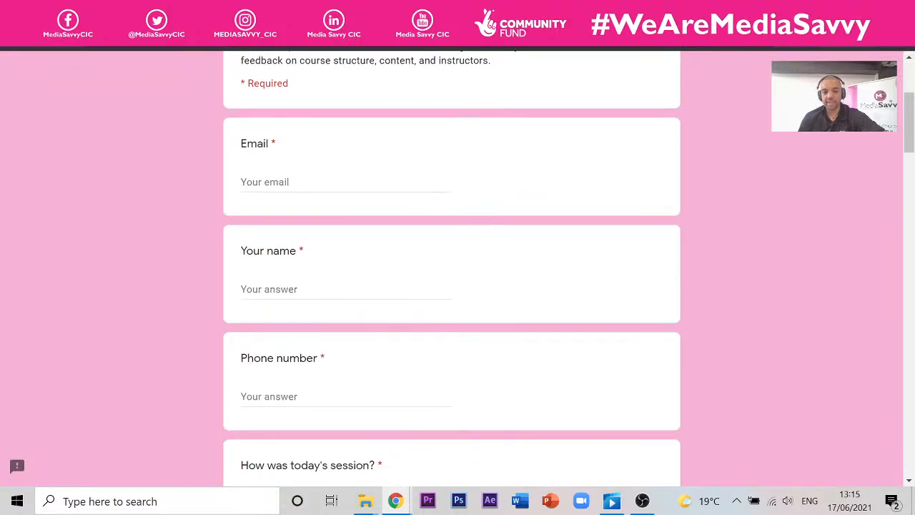
pyautogui.scroll(-4, 351, 192)
pyautogui.scroll(-2, 384, 178)
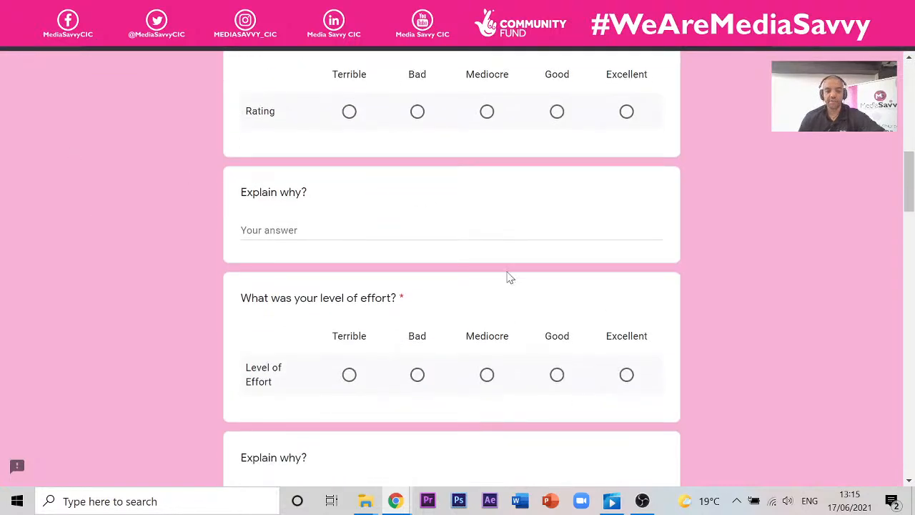
pyautogui.scroll(-3, 509, 276)
pyautogui.scroll(12, 599, 265)
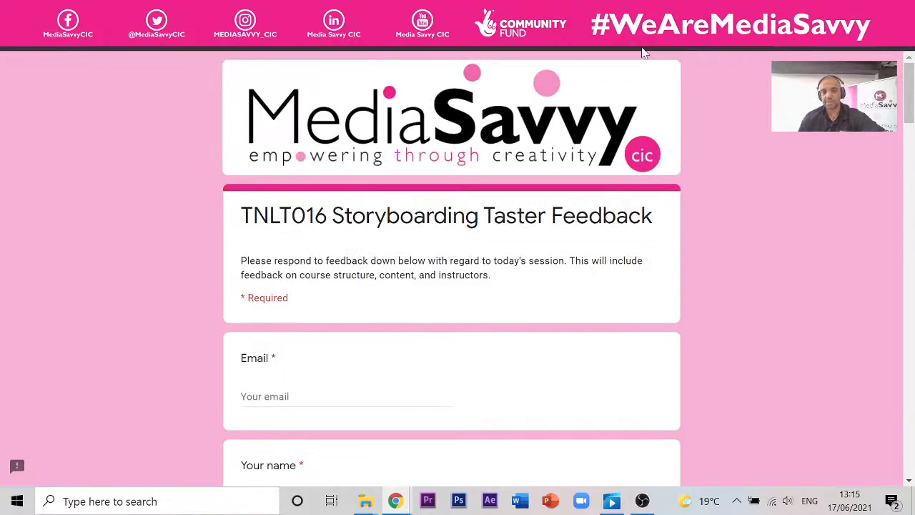
pyautogui.click(588, 10)
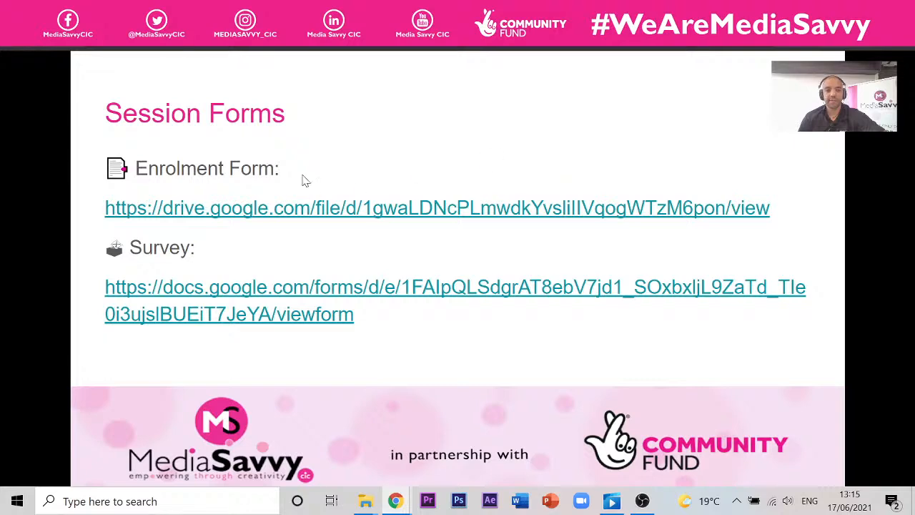
# - Advance the slideshow two slides, past the screenshots slide, to the Today agenda
pyautogui.click(456, 150)
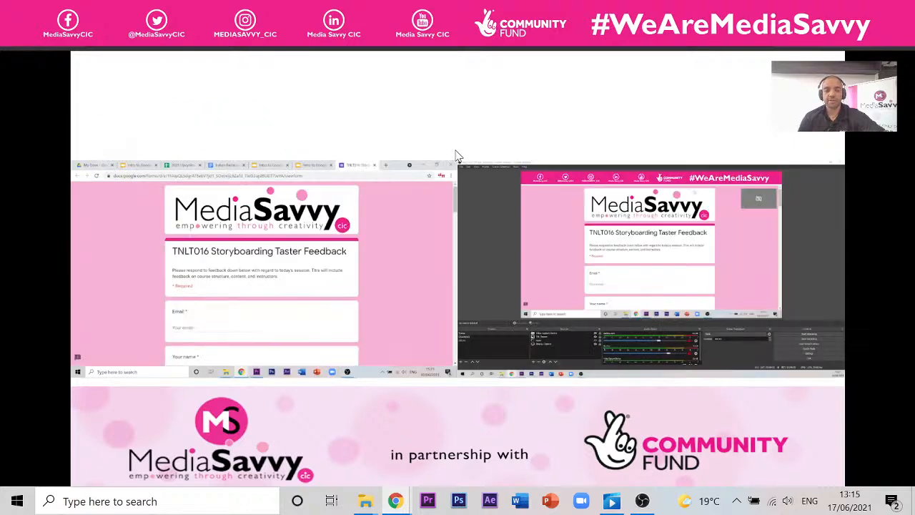
pyautogui.click(816, 289)
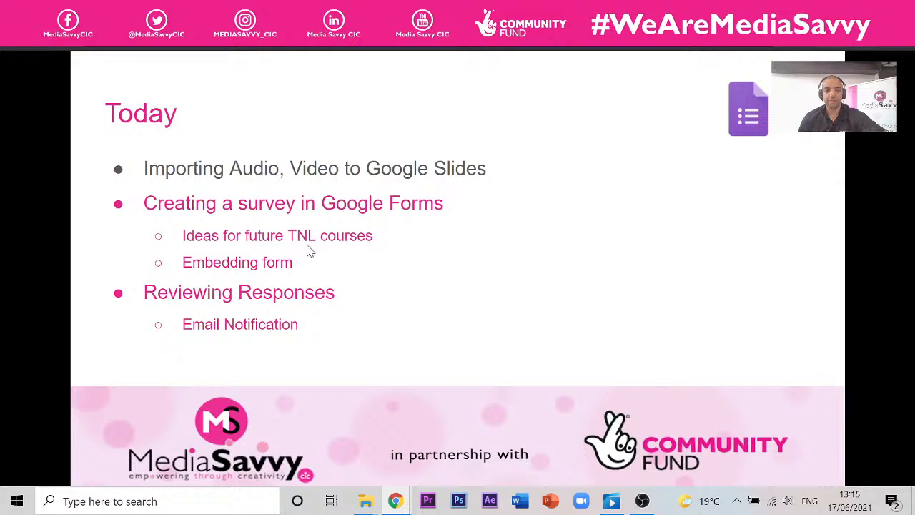
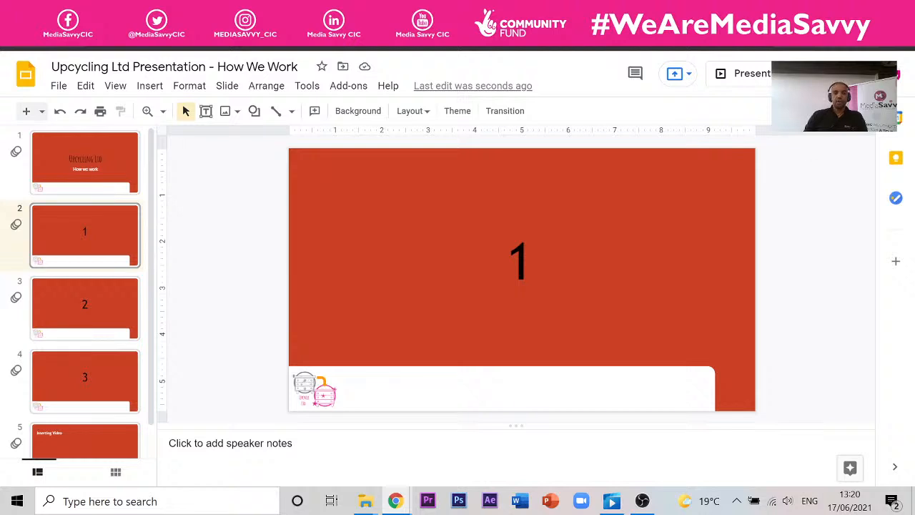
# - Open the Insert menu for slide 2 of the Upcycling Ltd deck
pyautogui.click(147, 87)
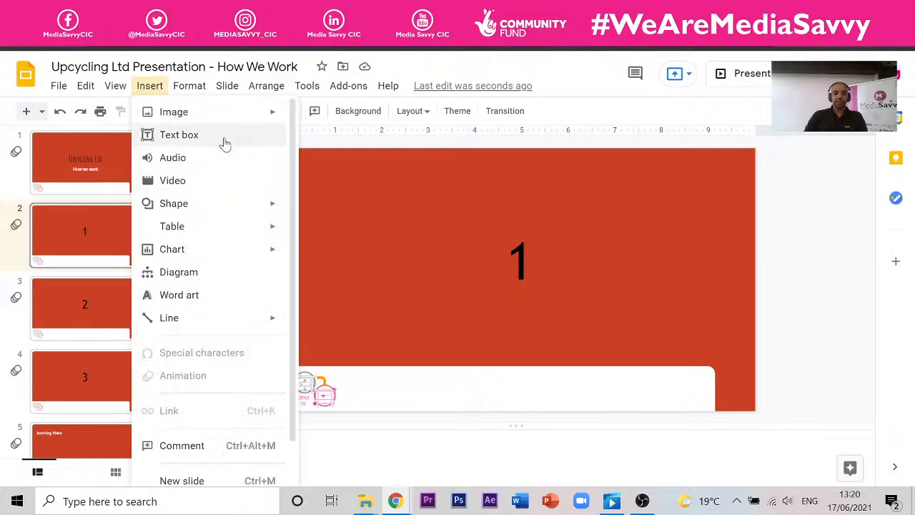
# - View the Bensound track in the Insert audio picker's My Drive list, then close it unused
pyautogui.click(184, 161)
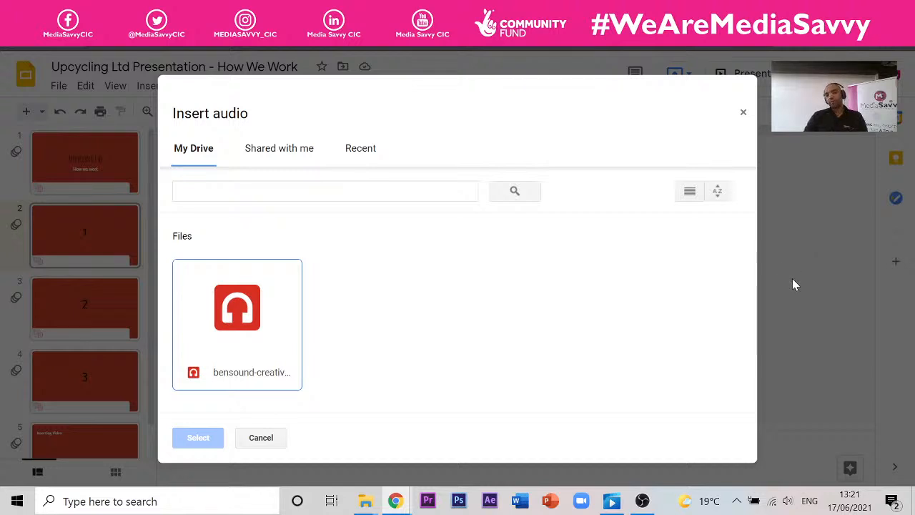
pyautogui.click(744, 114)
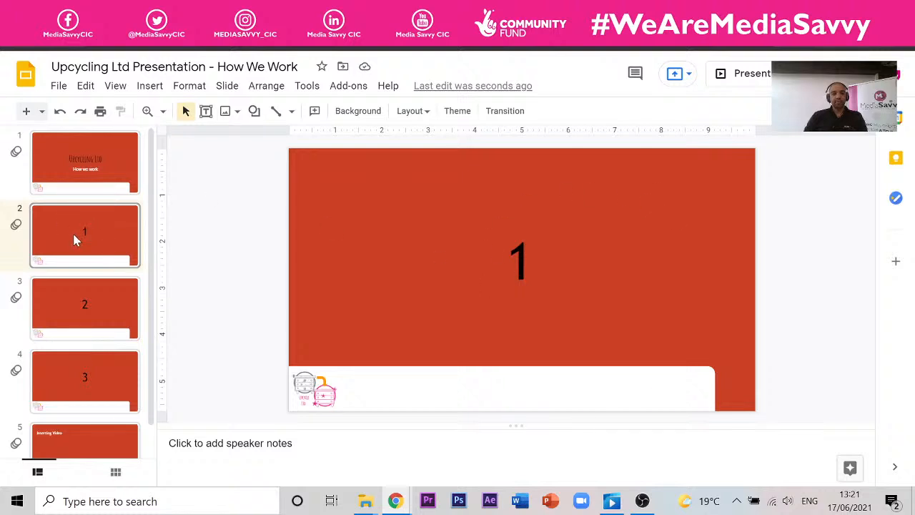
# - Step through slides 3 and 4, then return to slide 2
pyautogui.click(84, 304)
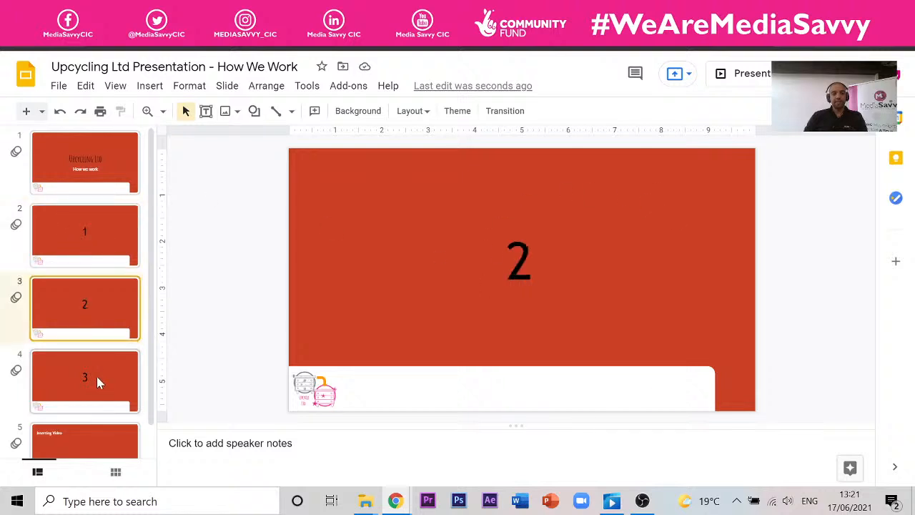
pyautogui.click(96, 376)
pyautogui.click(100, 332)
pyautogui.click(96, 211)
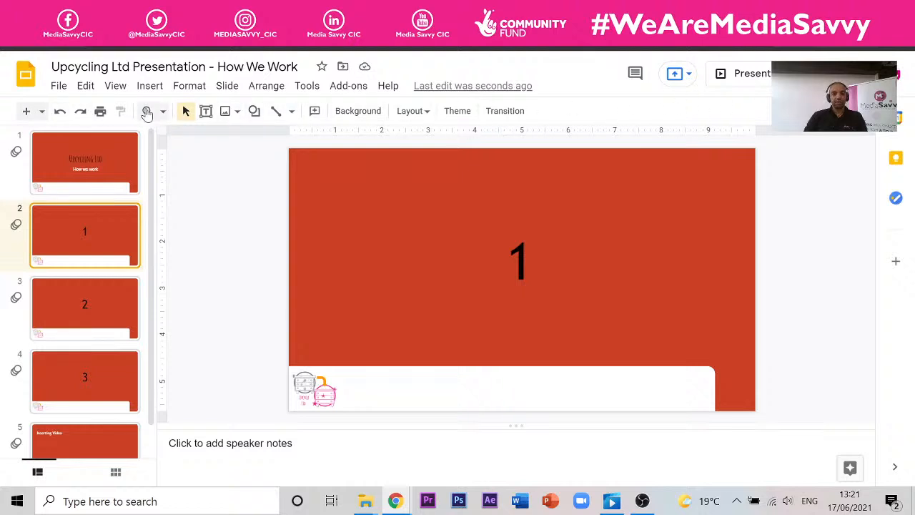
# - Preview slide 2 as a full-screen slideshow, then open a new incognito window
pyautogui.click(751, 84)
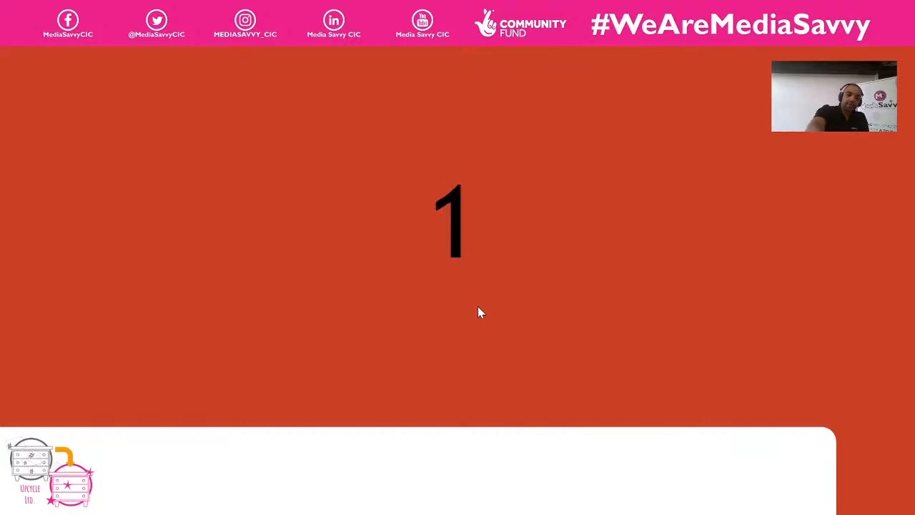
pyautogui.press('Escape')
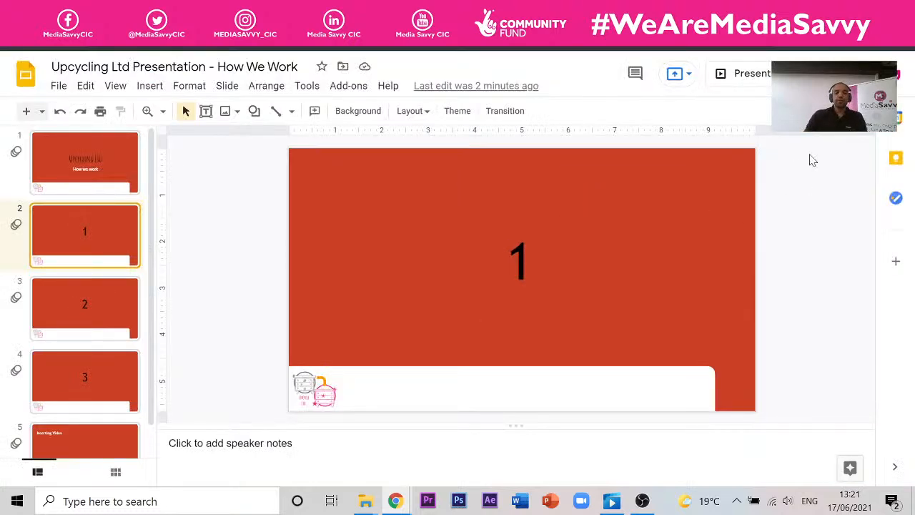
pyautogui.hotkey('ctrl', 'shift', 'n')
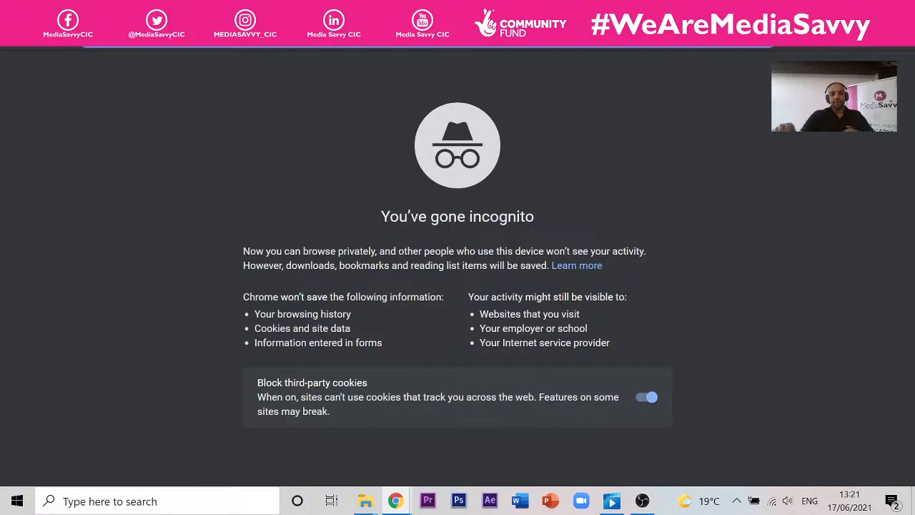
# - Search 'keyboard', open the Lenovo keyboard result, accept its cookies, and return to results
pyautogui.write('ke')
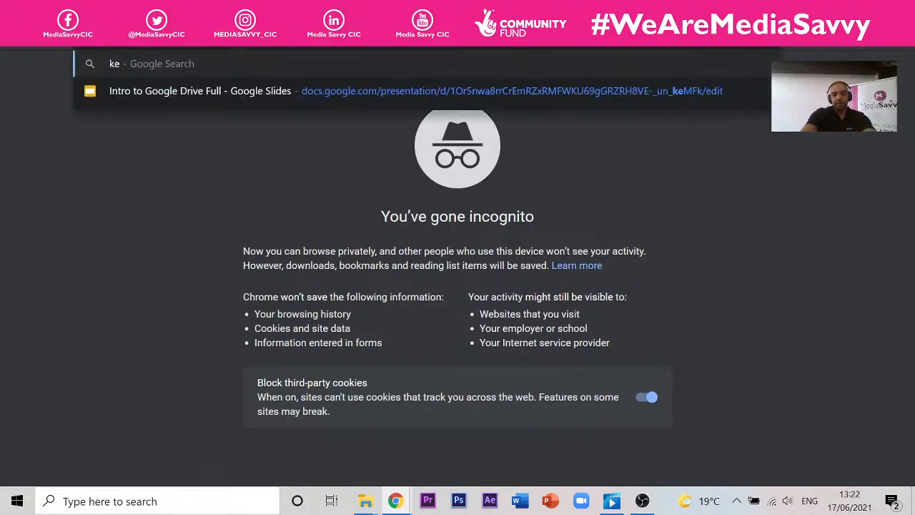
pyautogui.write('yboard')
pyautogui.press('Return')
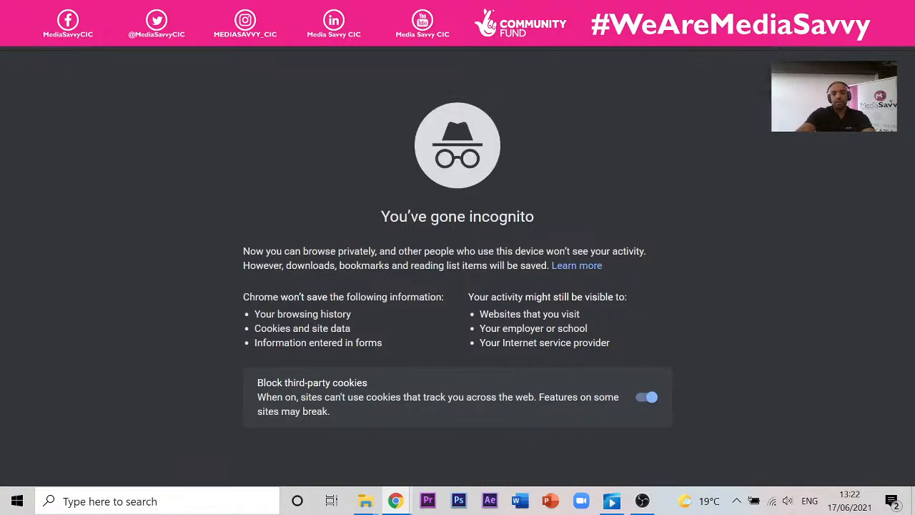
pyautogui.click(199, 311)
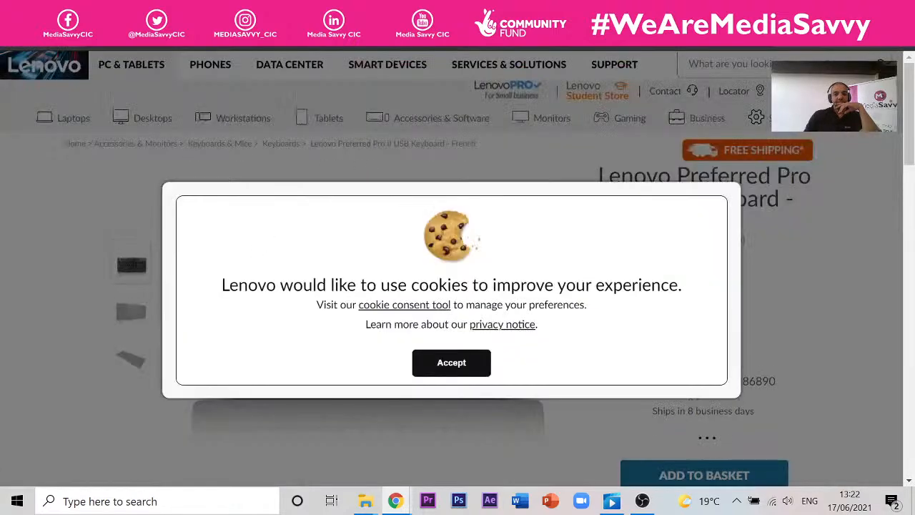
pyautogui.click(450, 363)
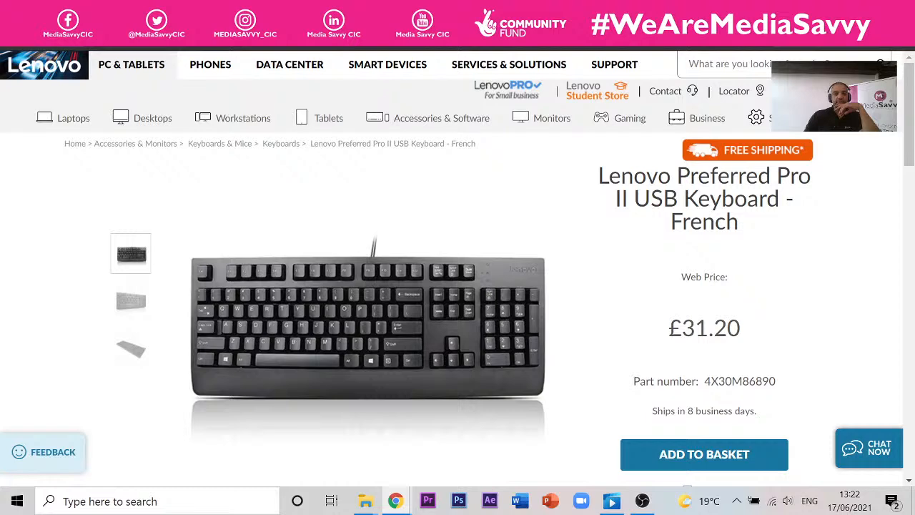
pyautogui.click(343, 10)
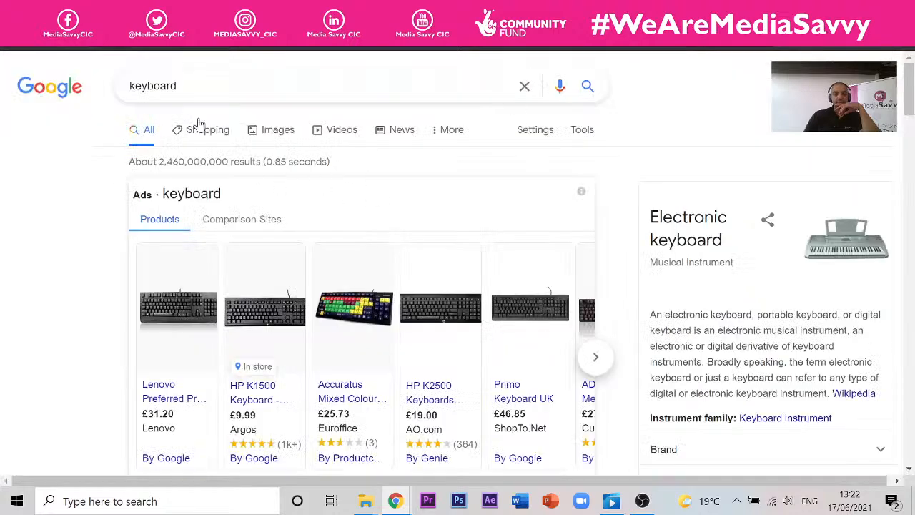
# - Search 'keyboard image' in Images and open the Argos HP K1500 keyboard page's product photo
pyautogui.click(214, 85)
pyautogui.write('ima')
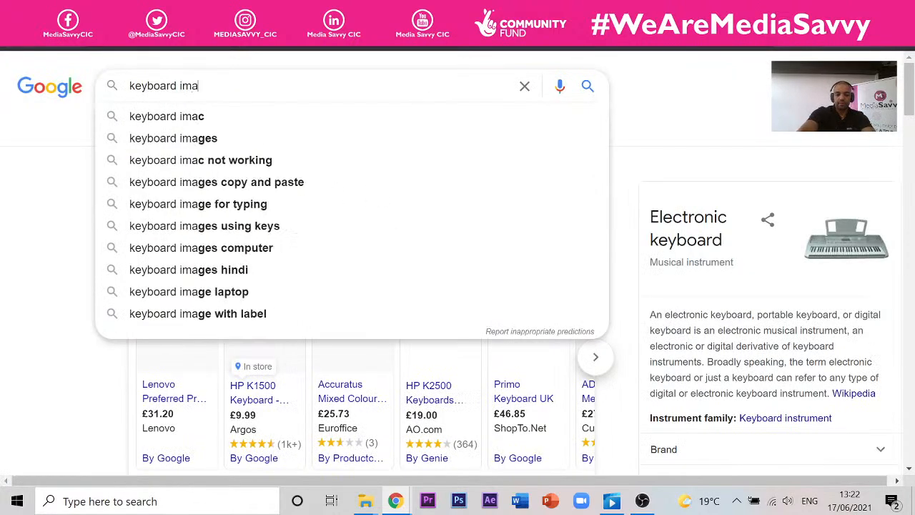
pyautogui.write('ge')
pyautogui.press('Return')
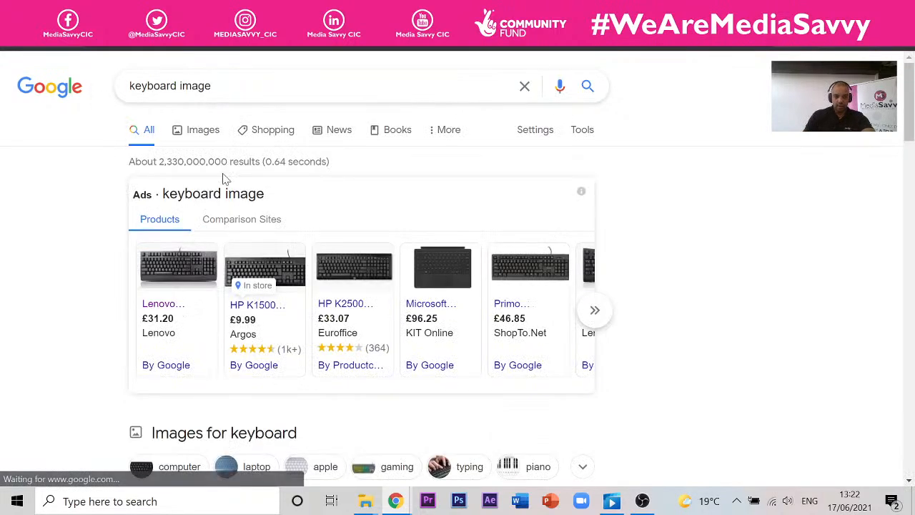
pyautogui.click(203, 130)
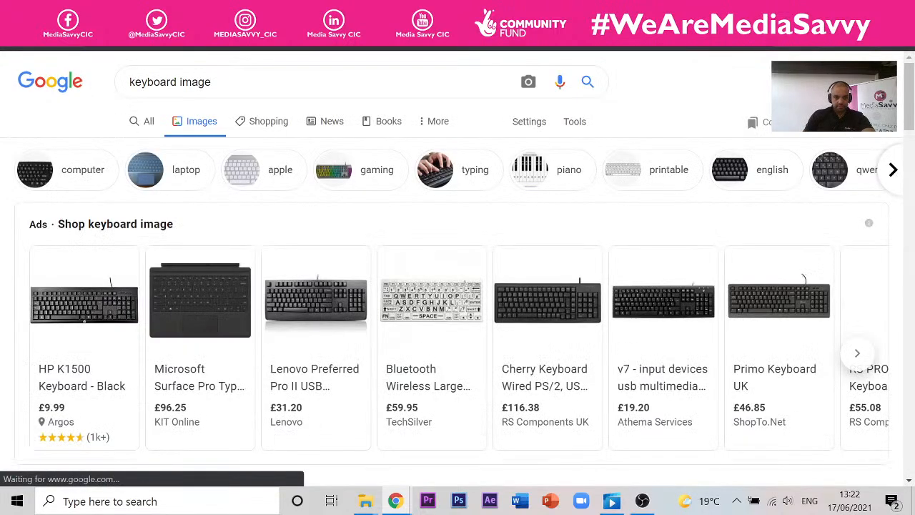
pyautogui.click(165, 267)
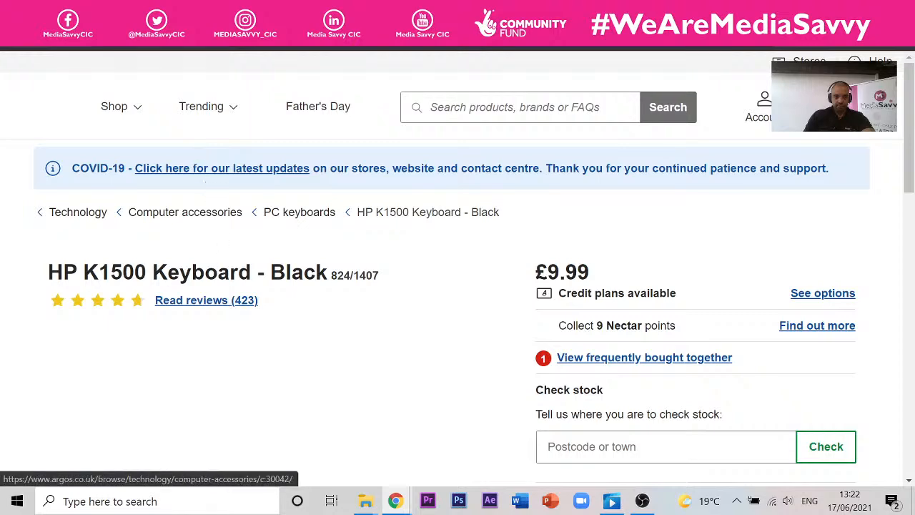
pyautogui.scroll(-4, 247, 208)
pyautogui.scroll(2, 246, 205)
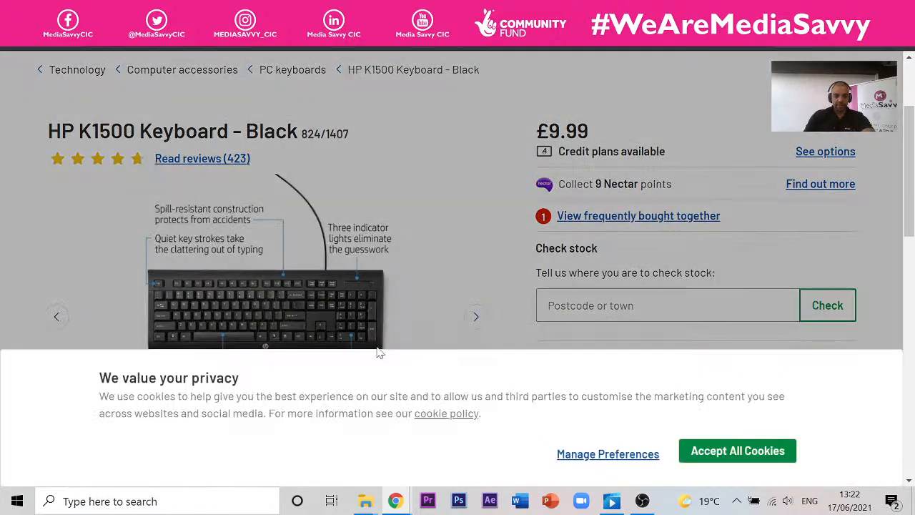
pyautogui.click(718, 458)
pyautogui.click(154, 286)
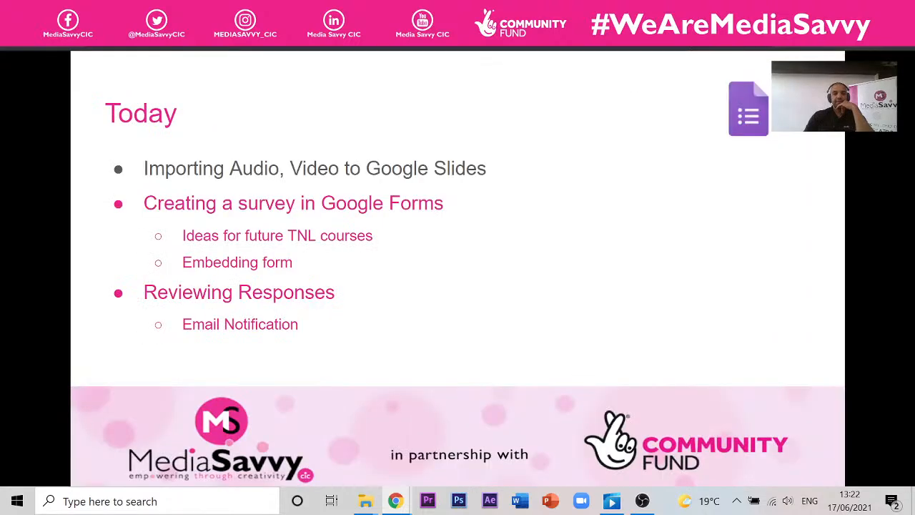
# - Switch from the Holiday Slideshow tab to the Upcycling Ltd deck, then open an incognito window
pyautogui.click(140, 12)
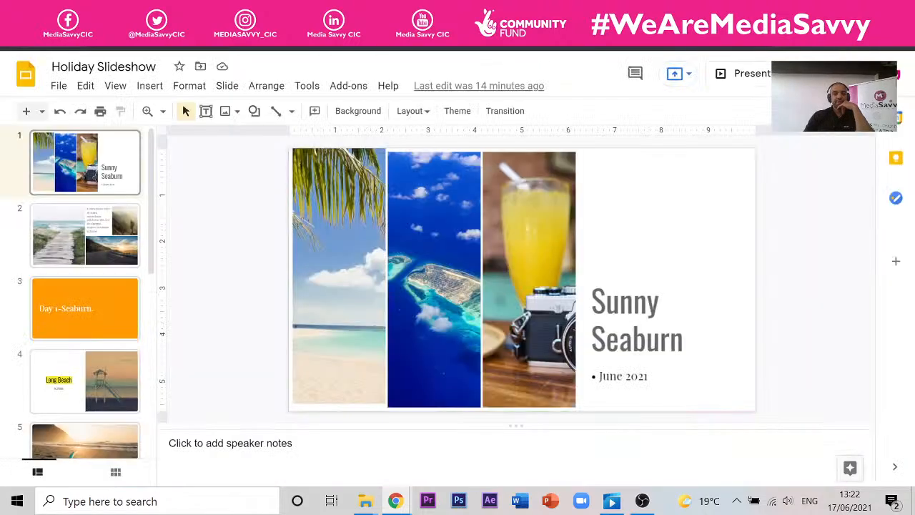
pyautogui.click(86, 12)
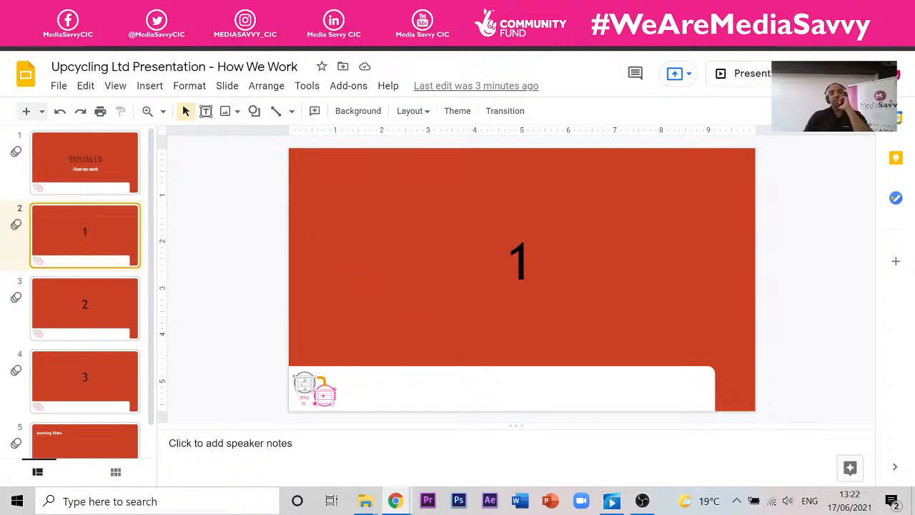
pyautogui.hotkey('ctrl', 'shift', 'n')
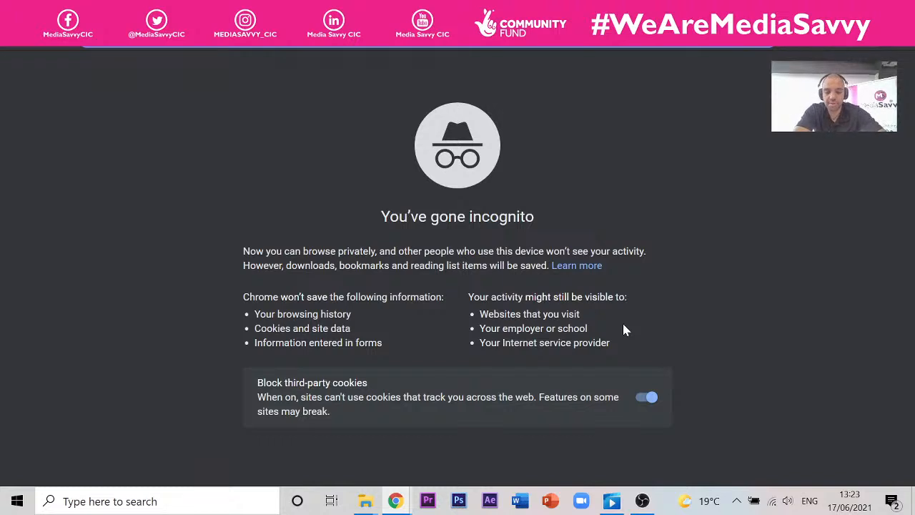
# - Search Google for 'royalty free audio' in the incognito window
pyautogui.write('royalty')
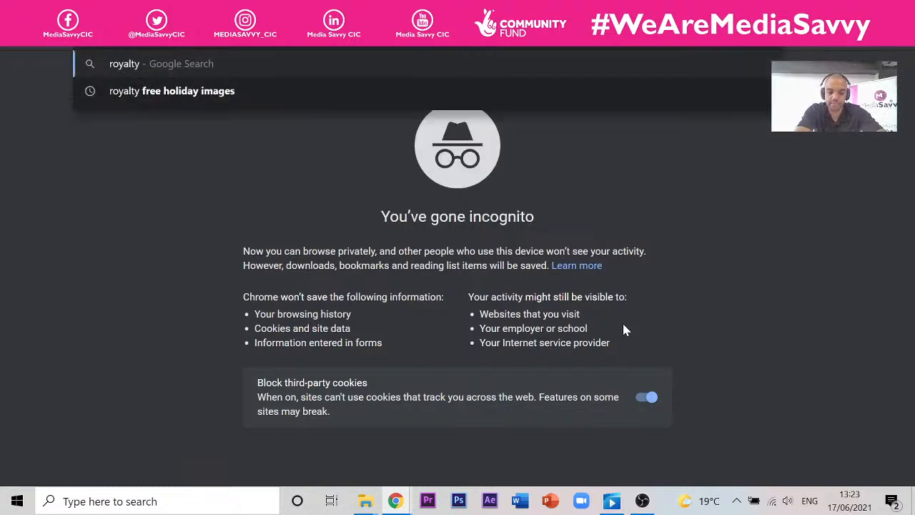
pyautogui.write(' free audi')
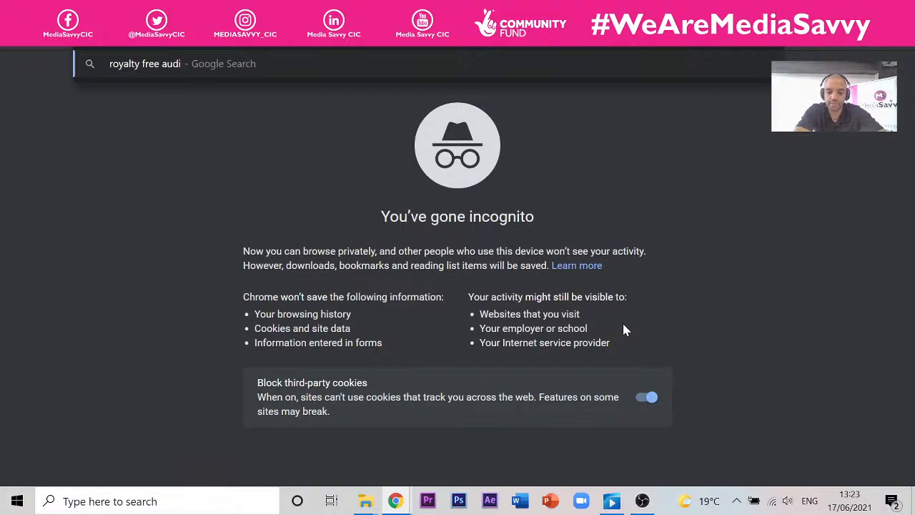
pyautogui.write('o')
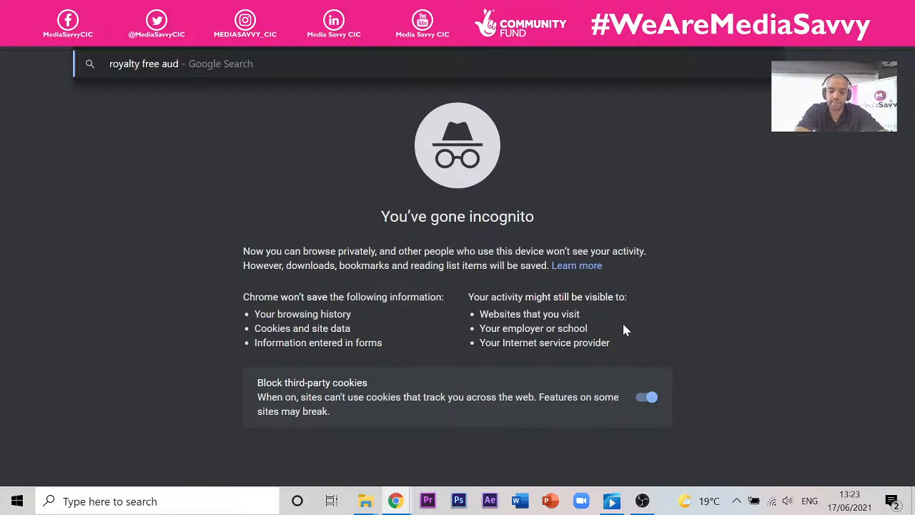
pyautogui.press('Return')
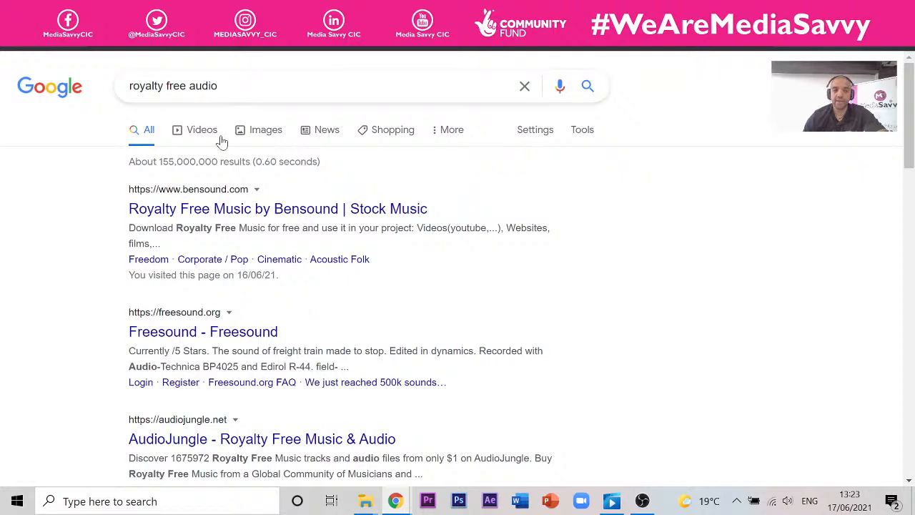
pyautogui.click(204, 209)
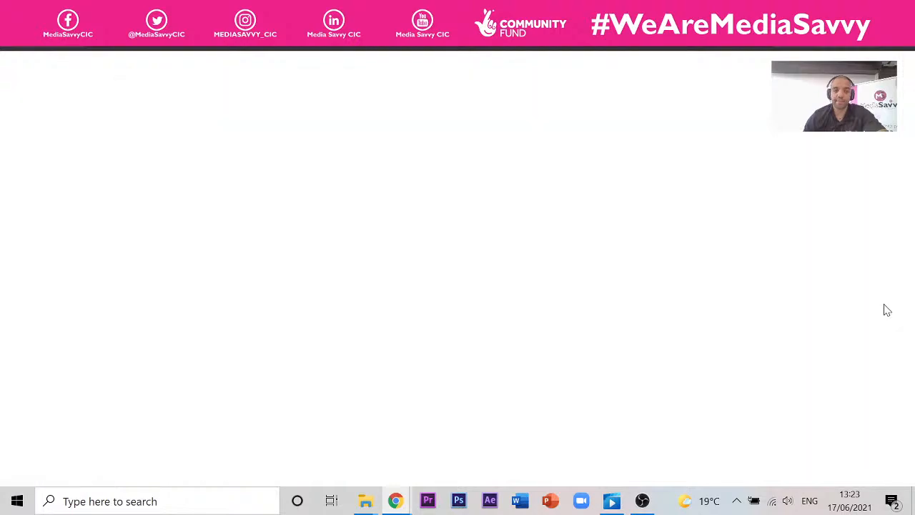
pyautogui.scroll(-3, 500, 178)
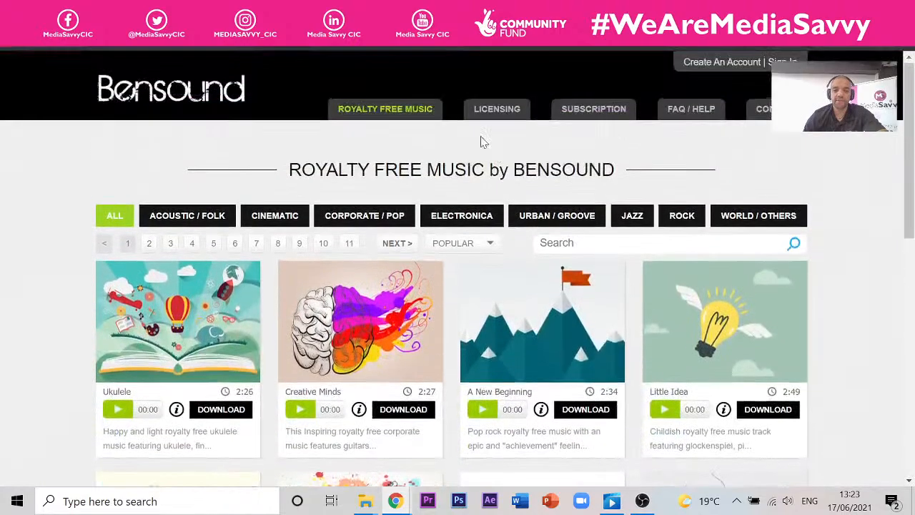
pyautogui.scroll(-3, 482, 138)
pyautogui.scroll(-5, 440, 134)
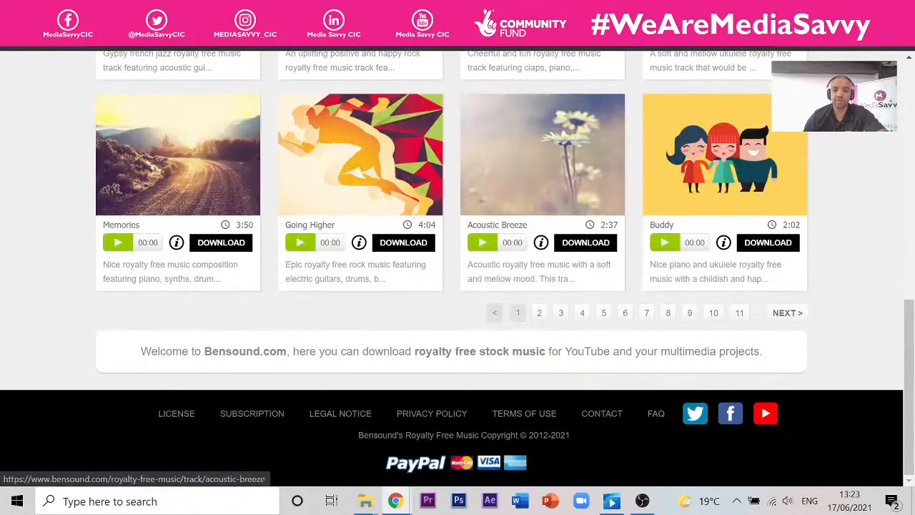
pyautogui.scroll(3, 626, 254)
pyautogui.scroll(-3, 686, 272)
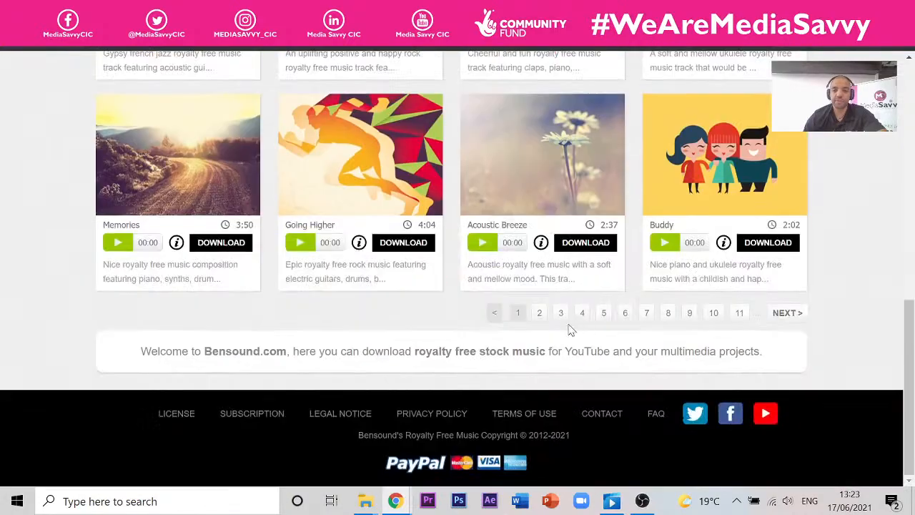
pyautogui.scroll(2, 573, 331)
pyautogui.scroll(2, 519, 237)
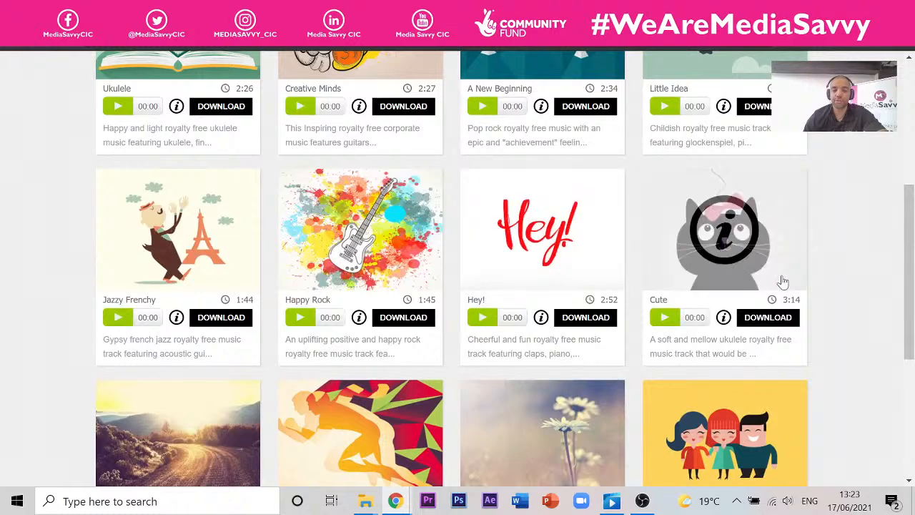
pyautogui.scroll(4, 499, 226)
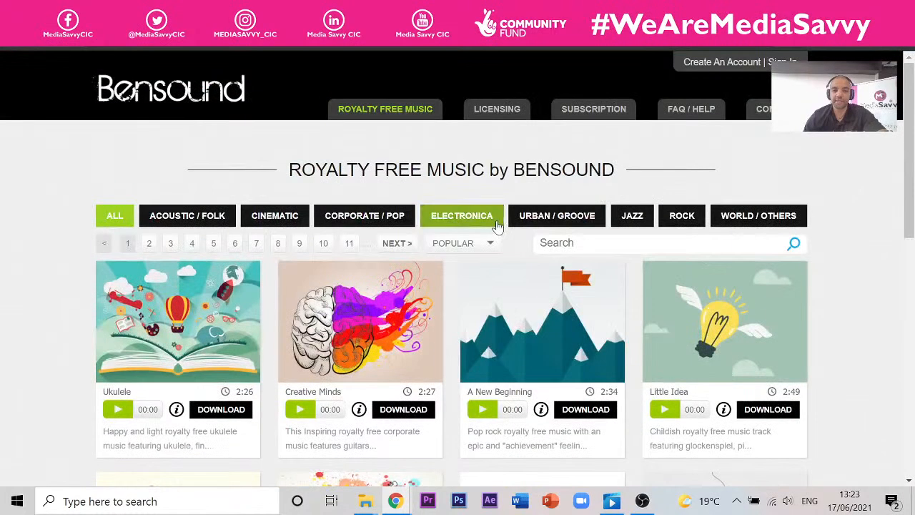
pyautogui.click(300, 409)
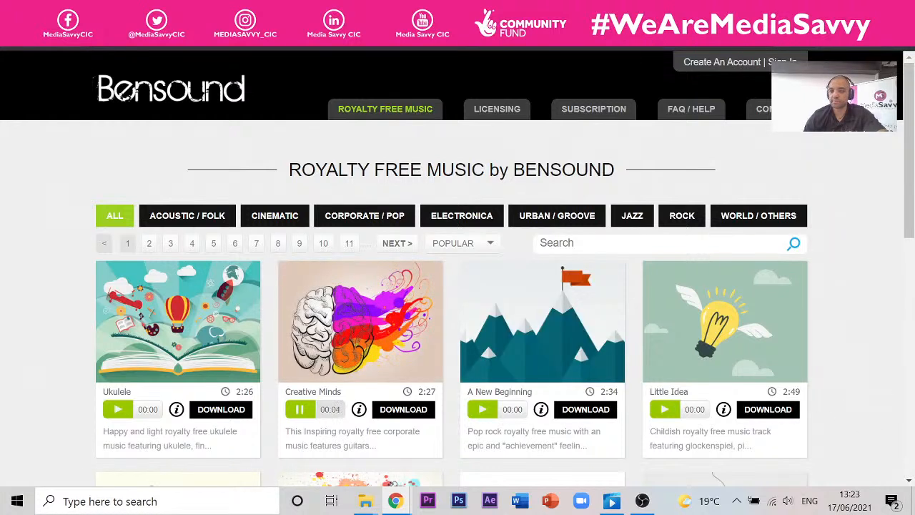
pyautogui.click(299, 409)
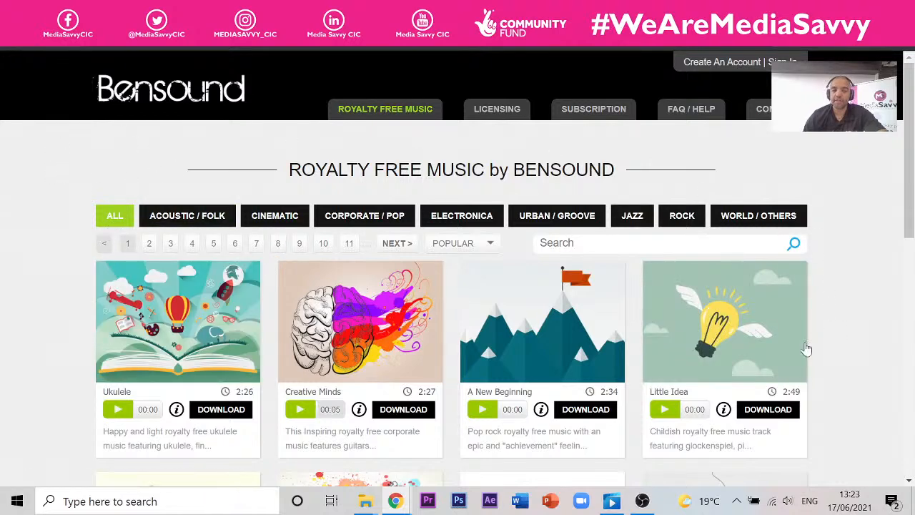
pyautogui.scroll(2, 751, 224)
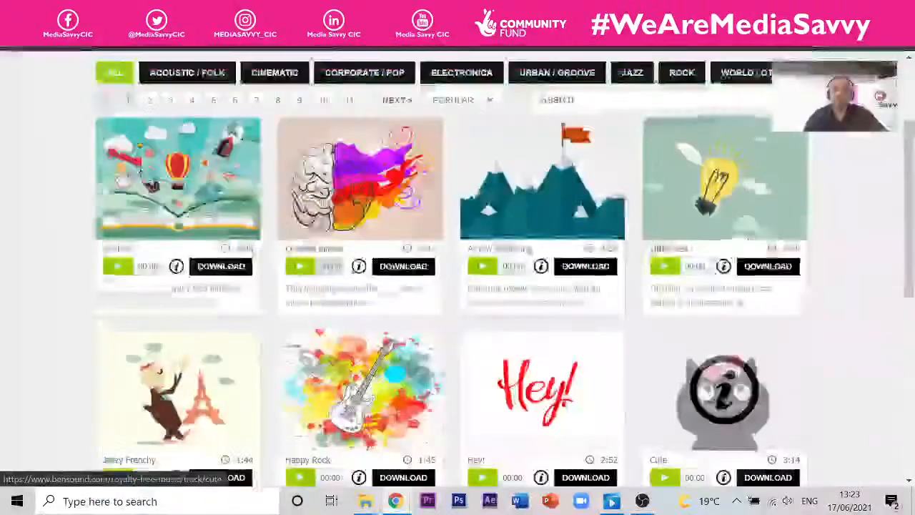
pyautogui.scroll(-6, 715, 200)
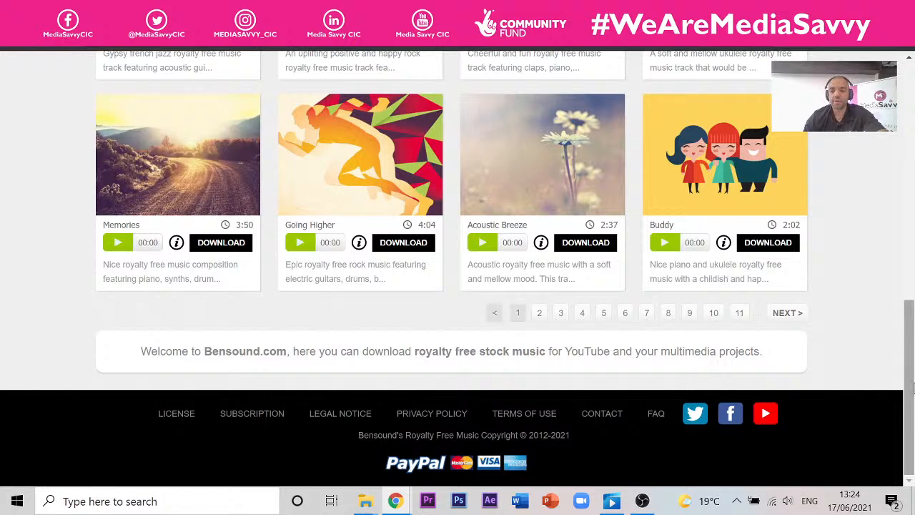
pyautogui.moveTo(912, 386); pyautogui.dragTo(911, 174)
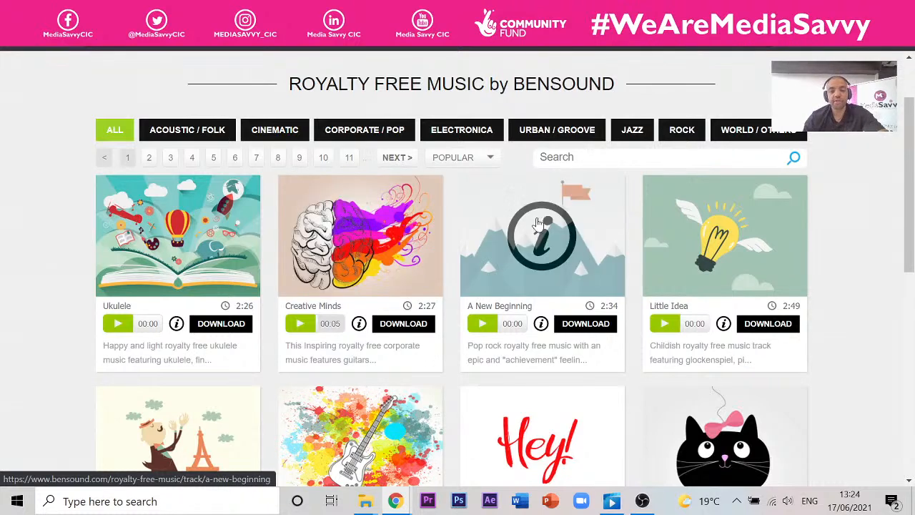
pyautogui.scroll(2, 339, 289)
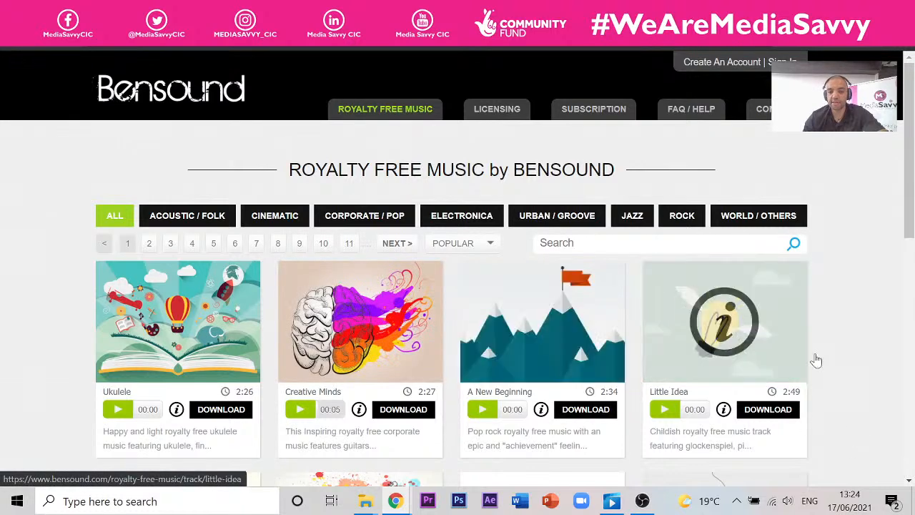
pyautogui.scroll(-2, 511, 347)
pyautogui.scroll(-1, 605, 310)
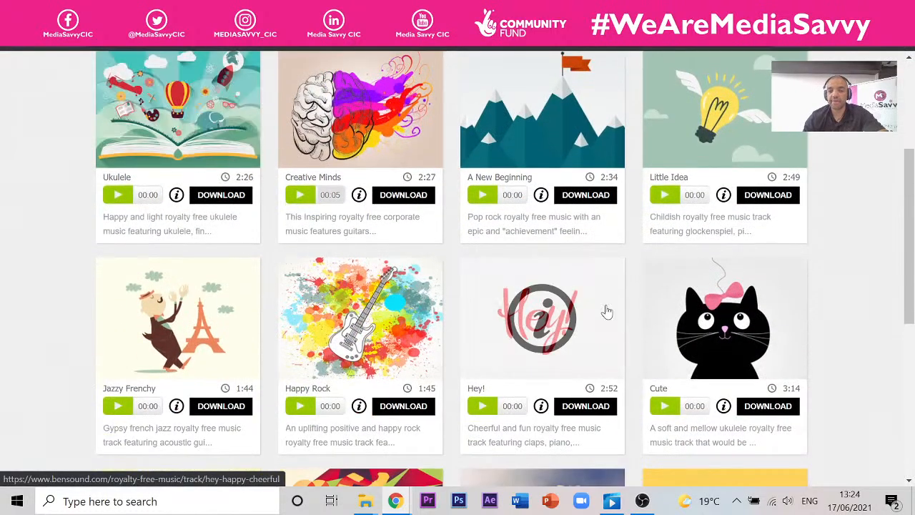
pyautogui.scroll(-2, 544, 215)
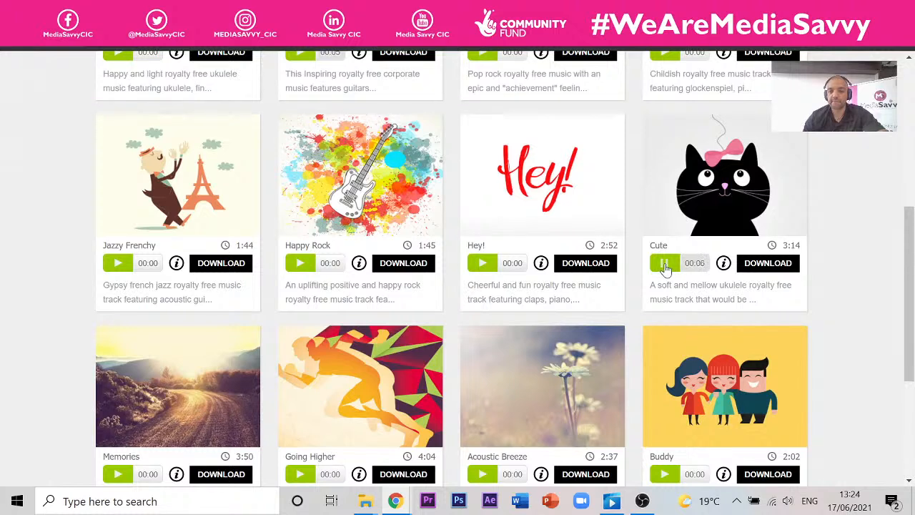
pyautogui.click(665, 264)
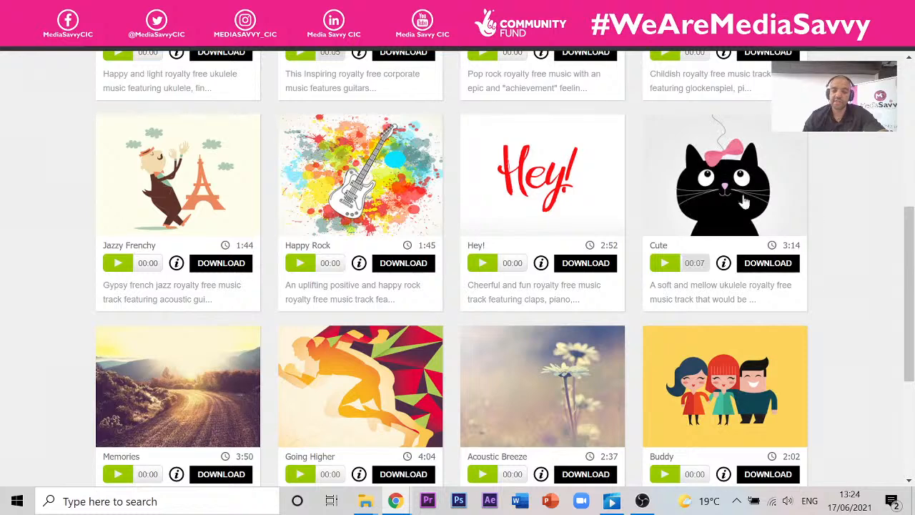
pyautogui.click(301, 266)
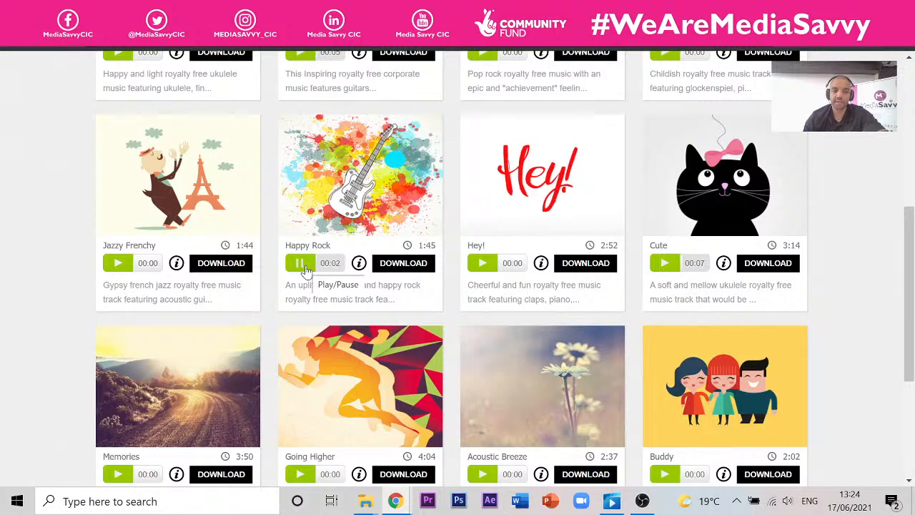
pyautogui.scroll(-3, 315, 250)
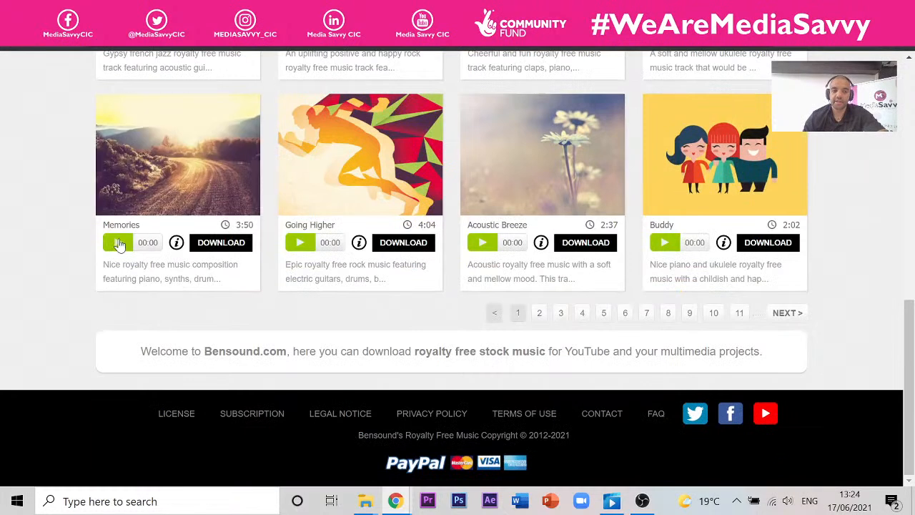
pyautogui.click(119, 244)
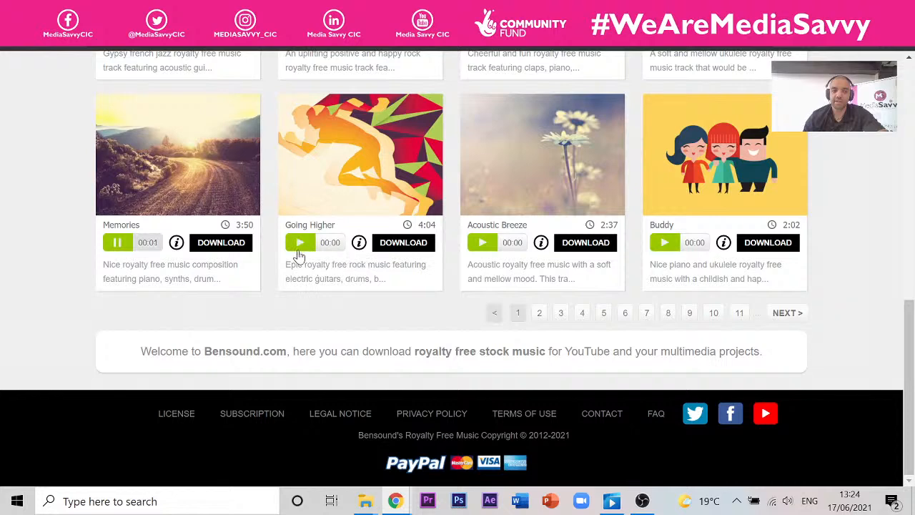
pyautogui.click(119, 242)
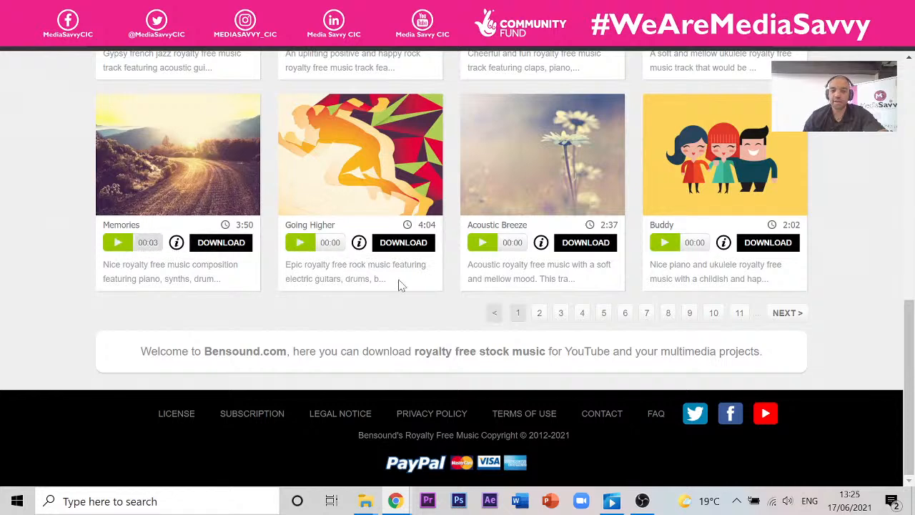
pyautogui.scroll(2, 800, 358)
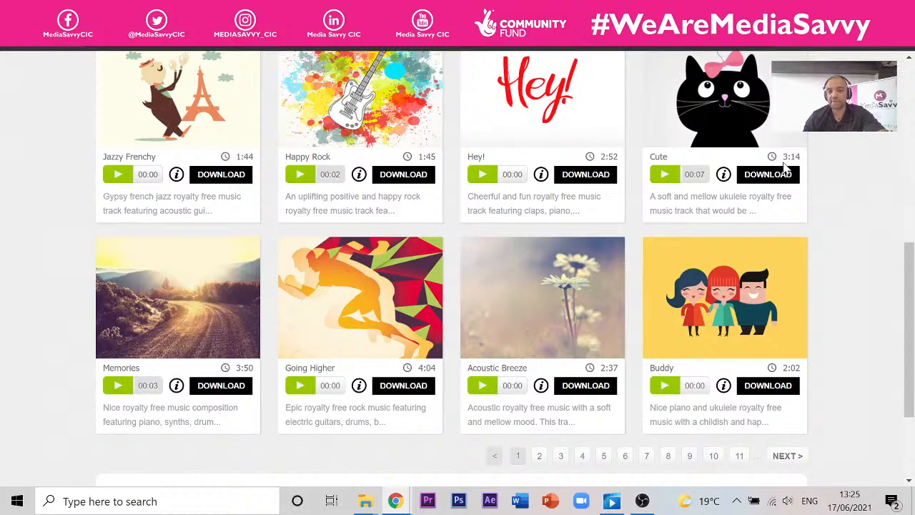
pyautogui.scroll(4, 568, 219)
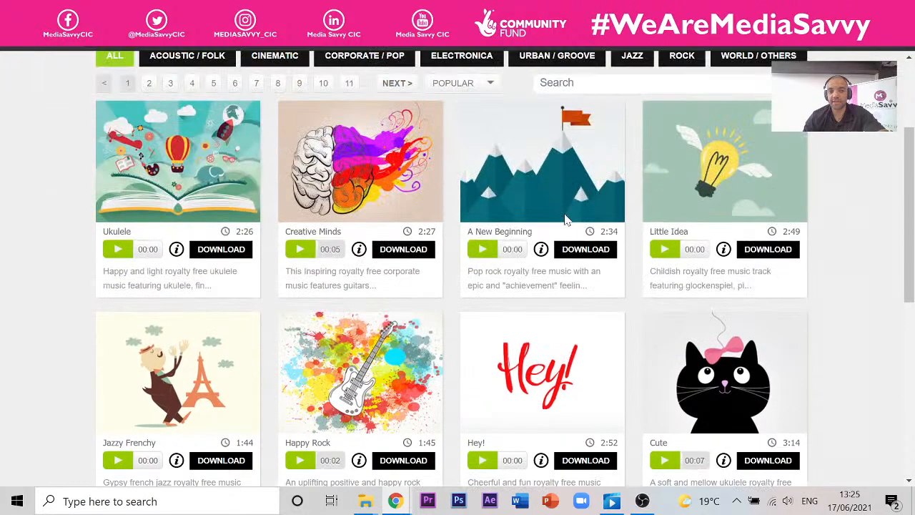
pyautogui.scroll(2, 454, 229)
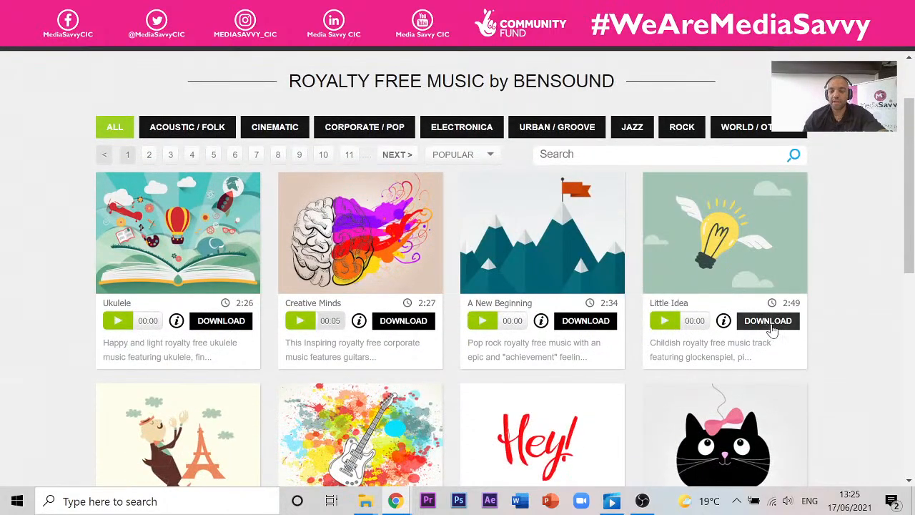
pyautogui.click(768, 321)
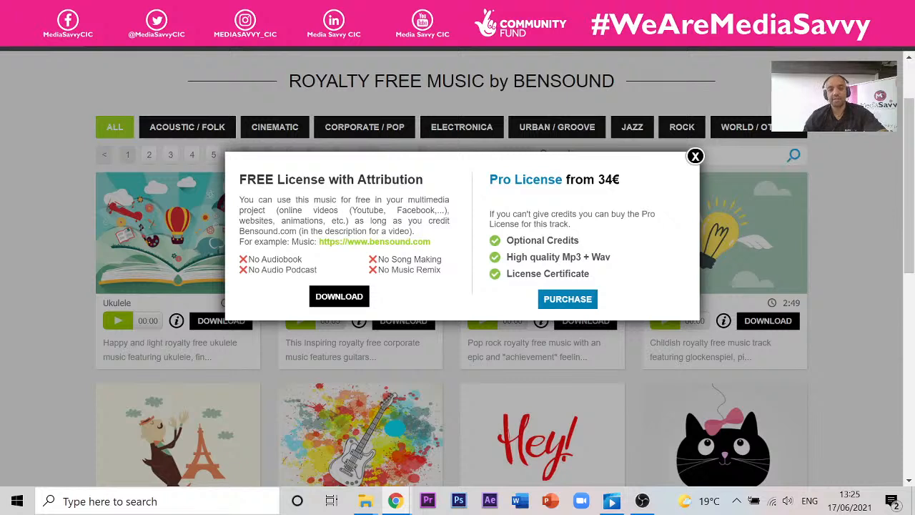
pyautogui.moveTo(315, 241); pyautogui.dragTo(432, 243)
pyautogui.hotkey('ctrl', 'c')
pyautogui.click(321, 247)
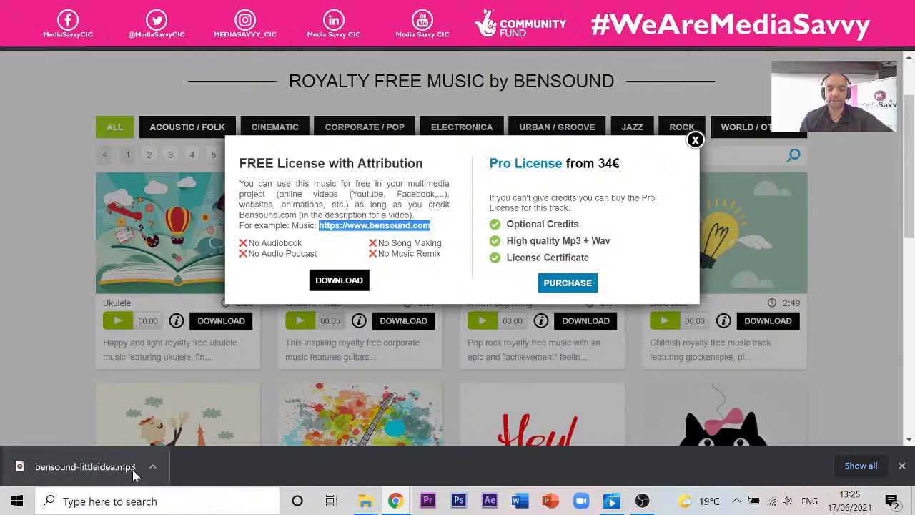
pyautogui.click(695, 141)
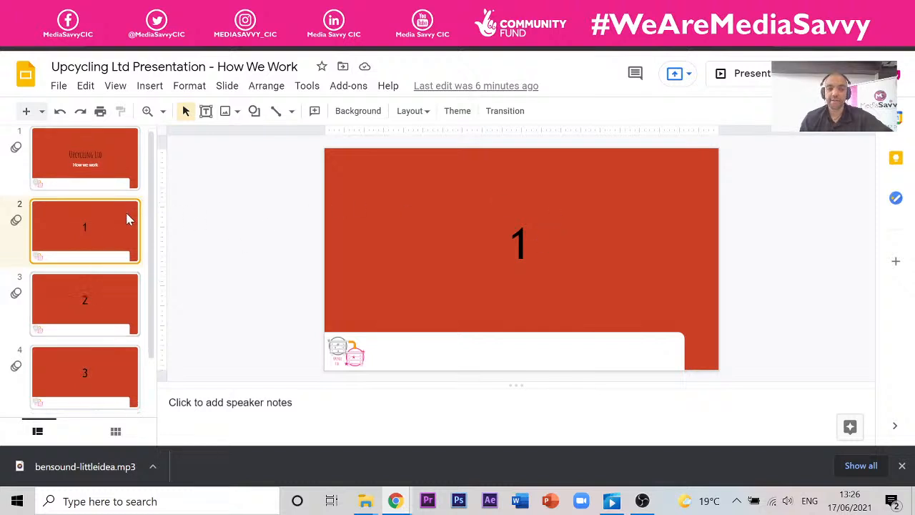
# - Retitle slide 5 from 'Inserting Video' to 'Inserting Audio'
pyautogui.scroll(-1, 127, 215)
pyautogui.click(76, 372)
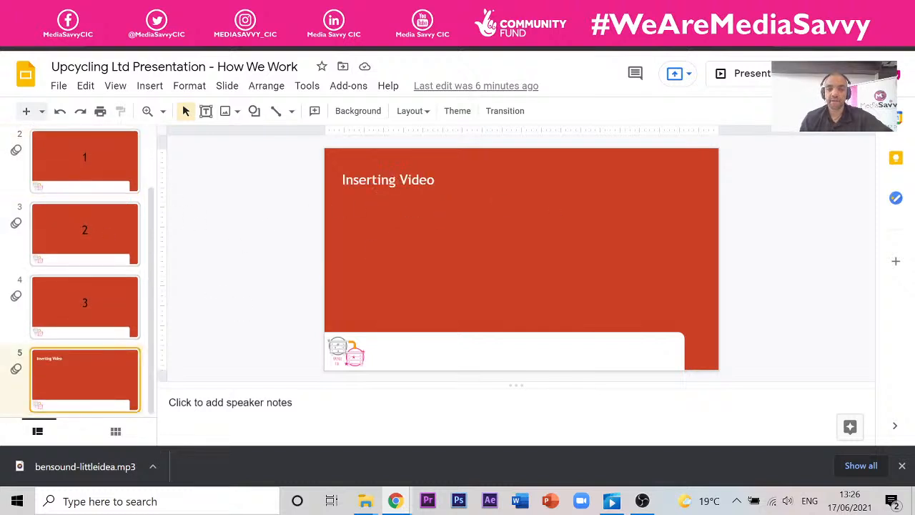
pyautogui.moveTo(409, 181); pyautogui.dragTo(441, 181)
pyautogui.press('BackSpace')
pyautogui.press('BackSpace')
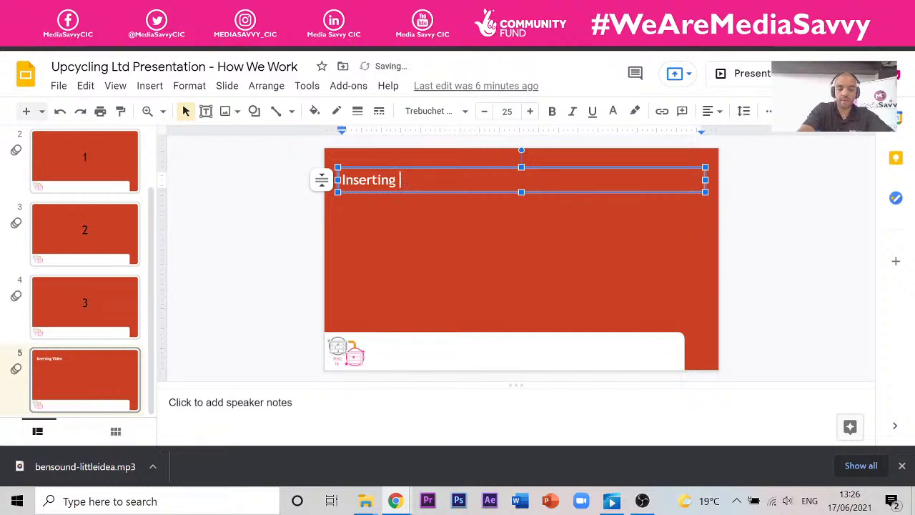
pyautogui.write('Audio')
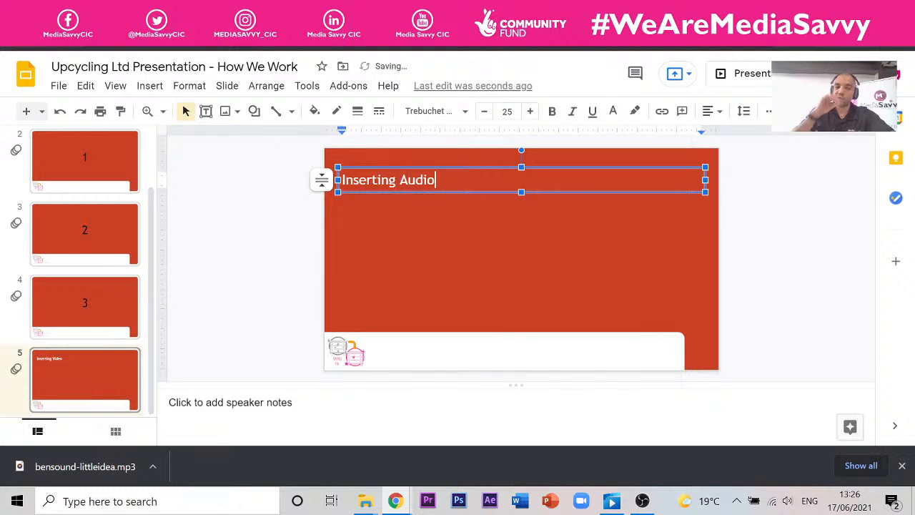
pyautogui.click(410, 264)
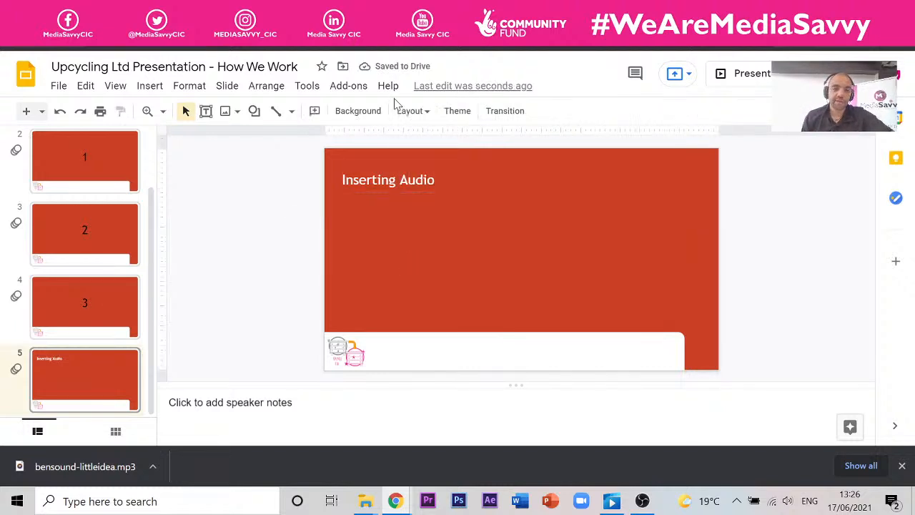
# - Add a text box in the lower slide area holding the pasted bensound.com credit link
pyautogui.click(206, 112)
pyautogui.moveTo(354, 269); pyautogui.dragTo(596, 324)
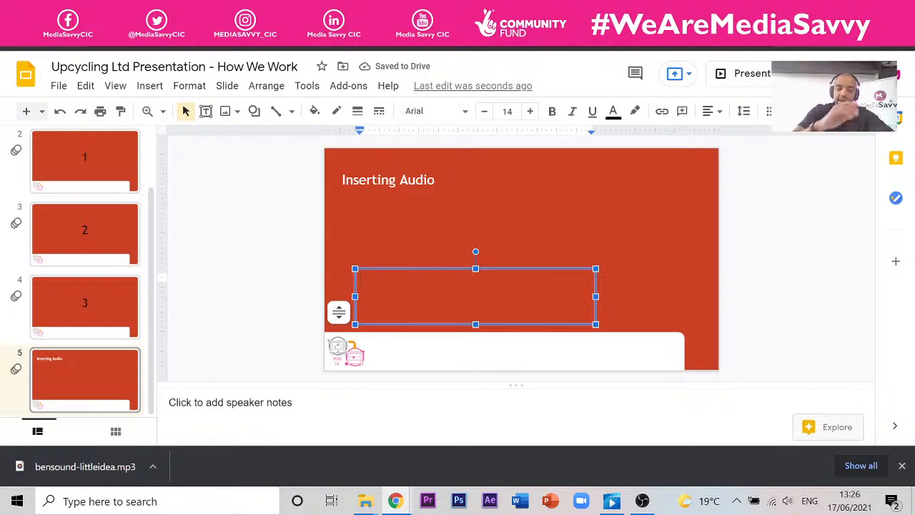
pyautogui.hotkey('ctrl', 'v')
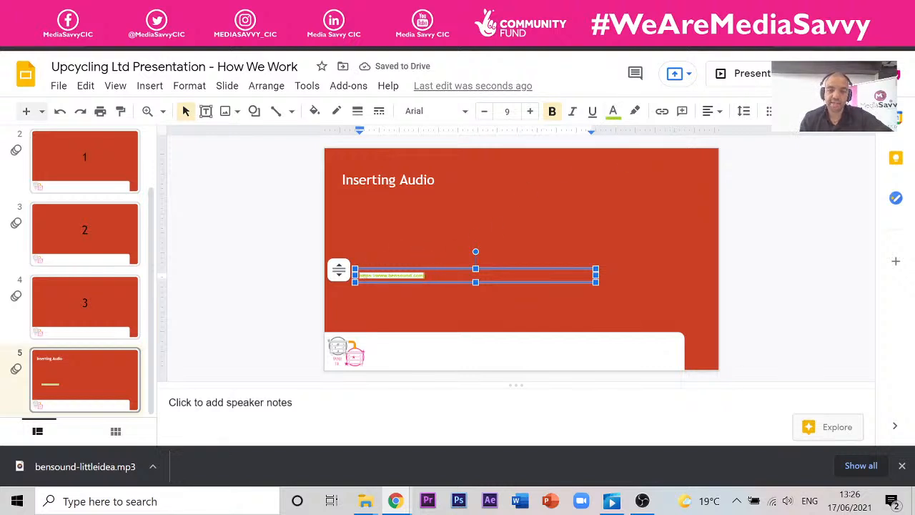
pyautogui.moveTo(446, 271); pyautogui.dragTo(520, 313)
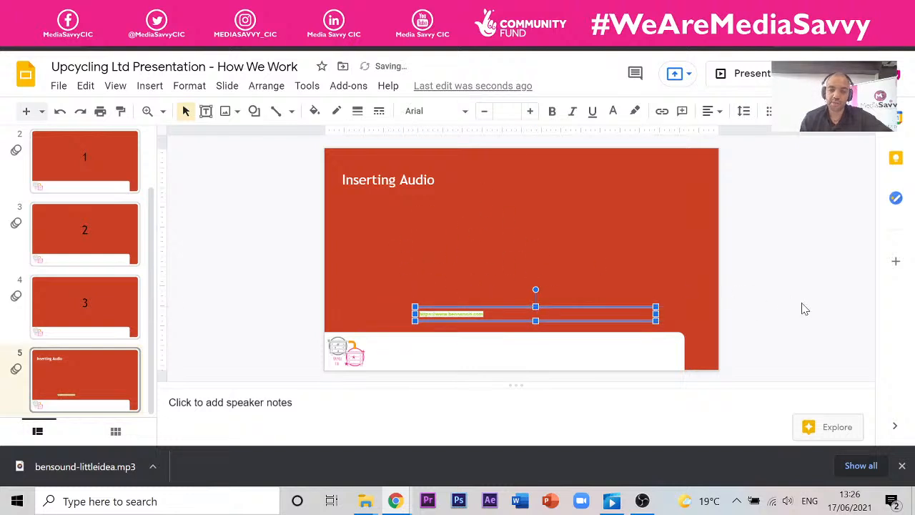
pyautogui.click(441, 256)
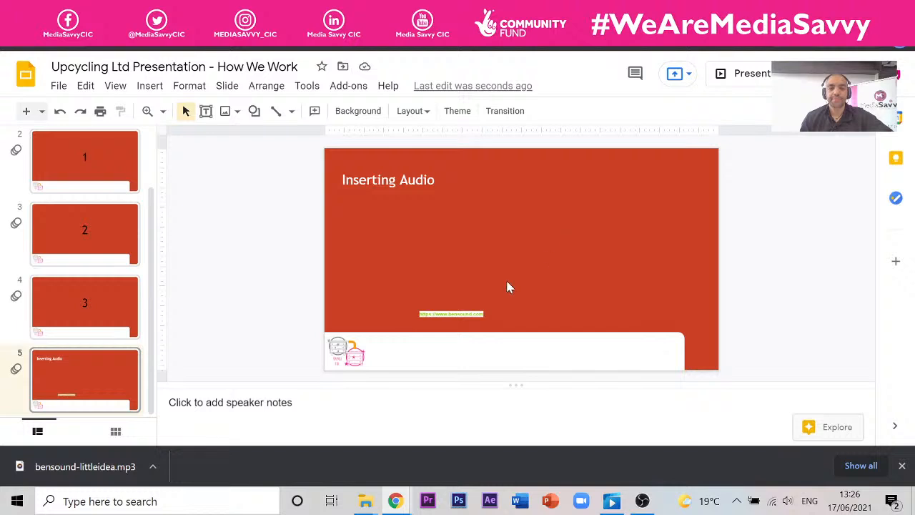
# - Move the Bensound web address text box further left
pyautogui.click(489, 307)
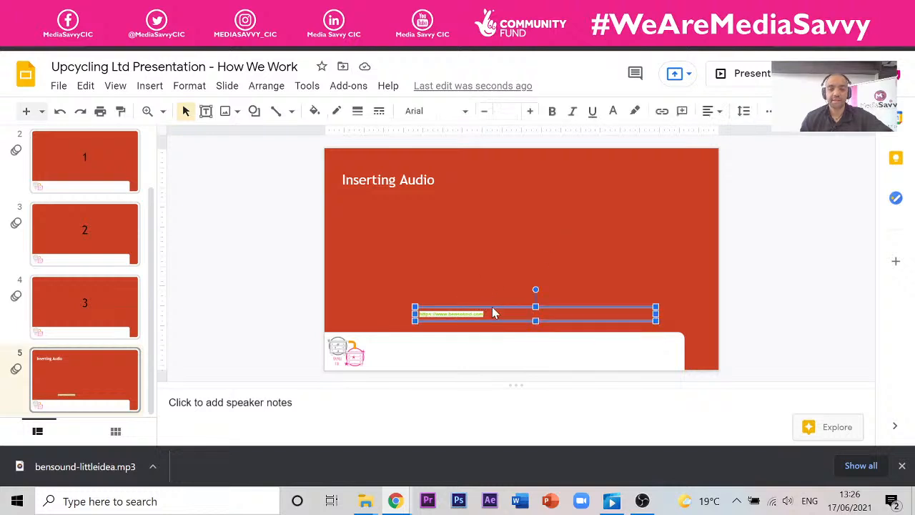
pyautogui.moveTo(493, 315); pyautogui.dragTo(418, 315)
pyautogui.click(819, 231)
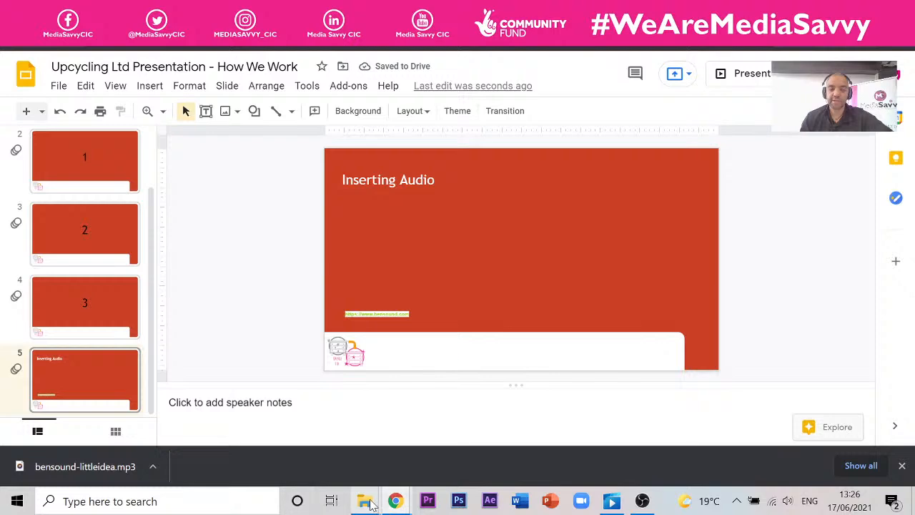
# - Play bensound-littleidea from Downloads in Windows Media Player, then close the player
pyautogui.moveTo(356, 512)
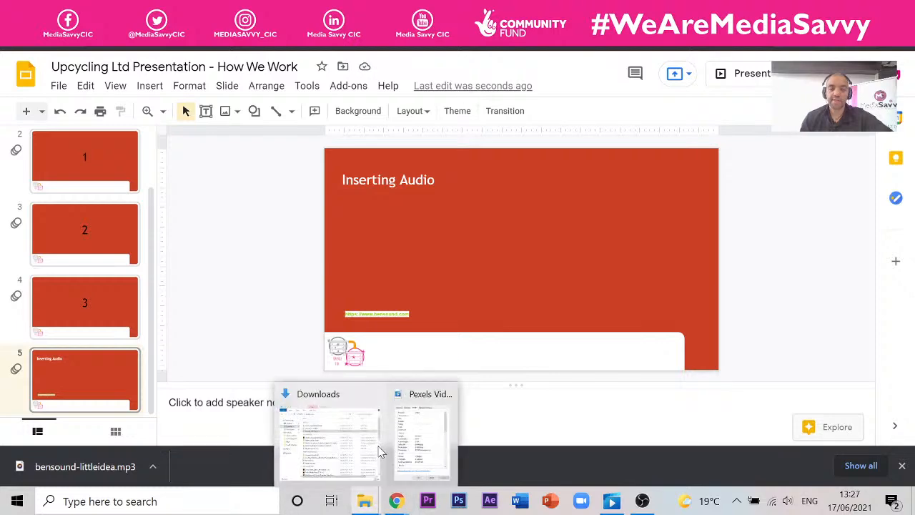
pyautogui.click(350, 433)
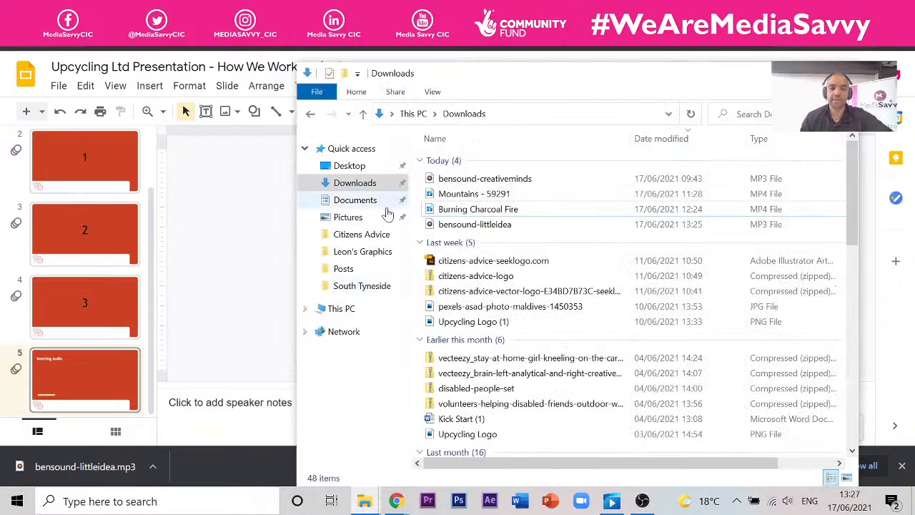
pyautogui.click(460, 226)
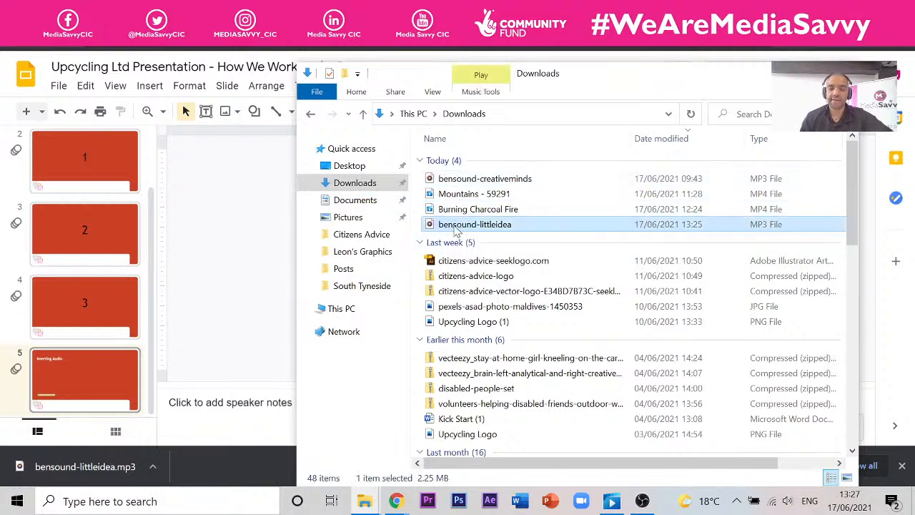
pyautogui.doubleClick(471, 226)
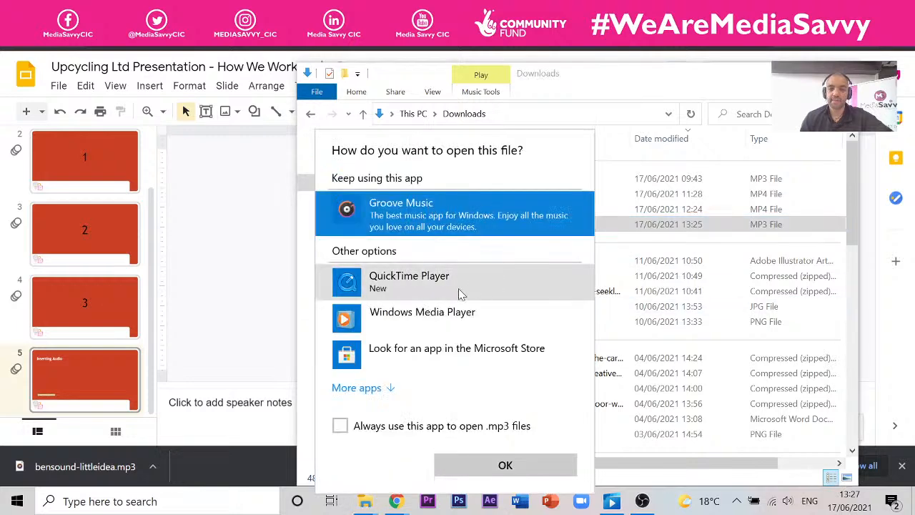
pyautogui.doubleClick(427, 321)
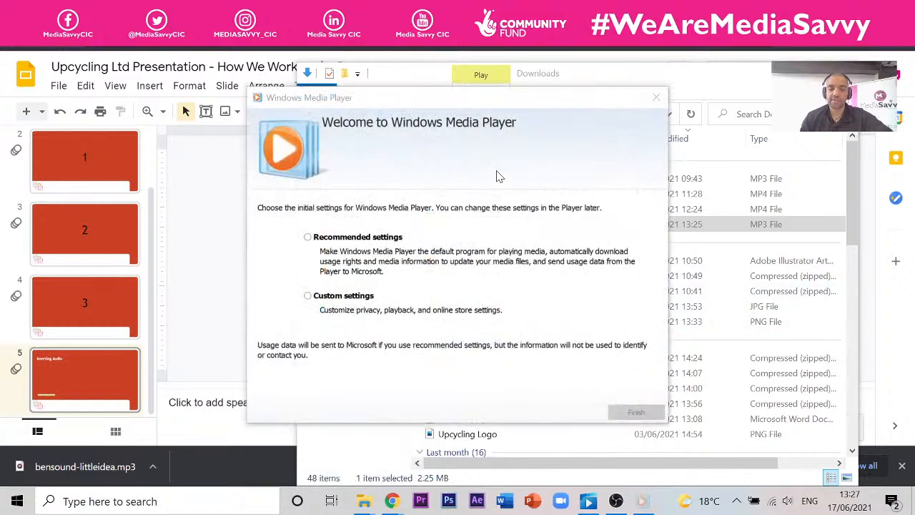
pyautogui.click(655, 97)
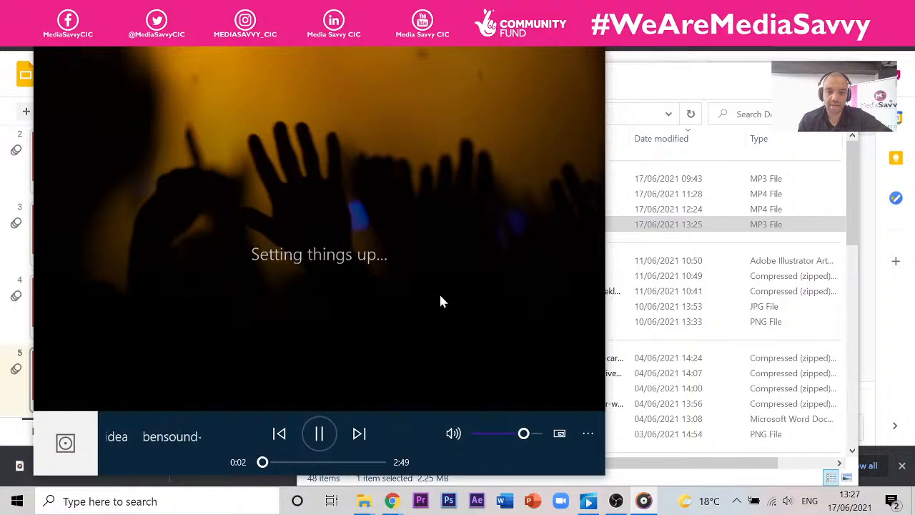
pyautogui.click(581, 55)
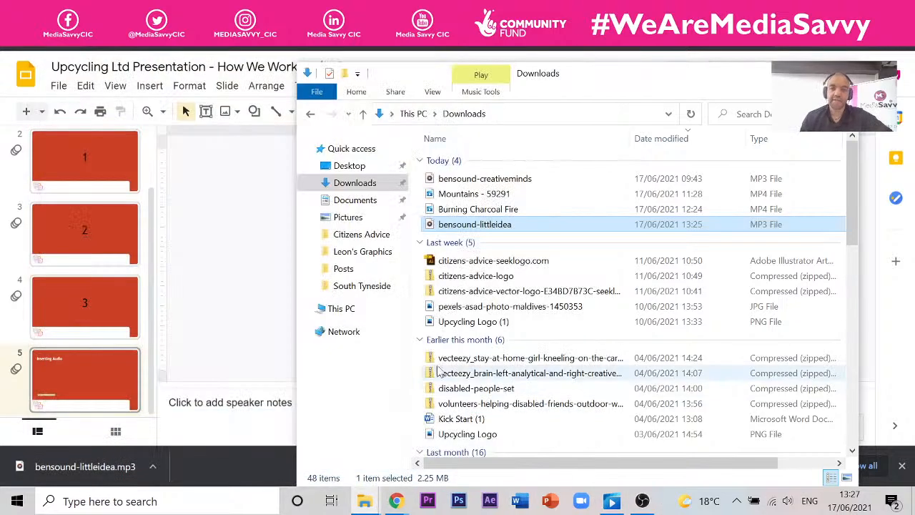
pyautogui.moveTo(633, 93)
pyautogui.mouseDown()
pyautogui.moveTo(656, 148)
pyautogui.moveTo(646, 95)
pyautogui.mouseUp()
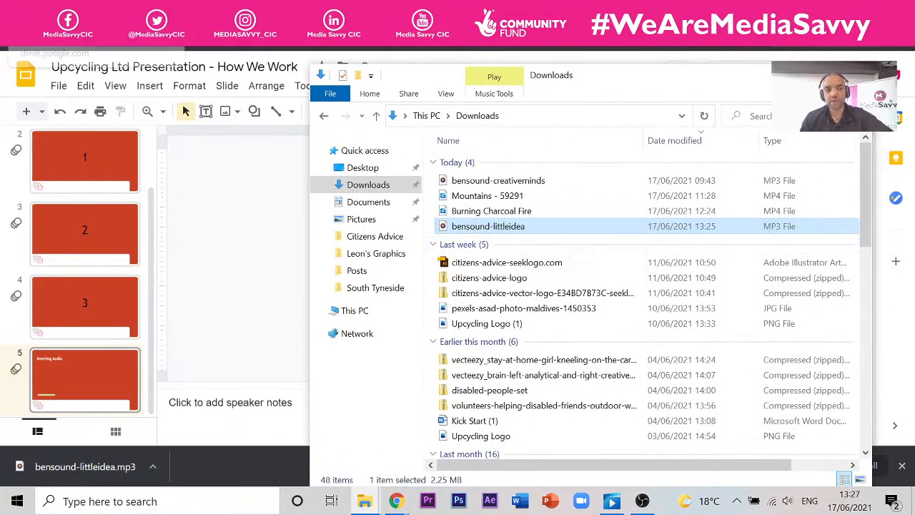
# - Sort the Downloads folder newest first and maximize its window
pyautogui.click(72, 13)
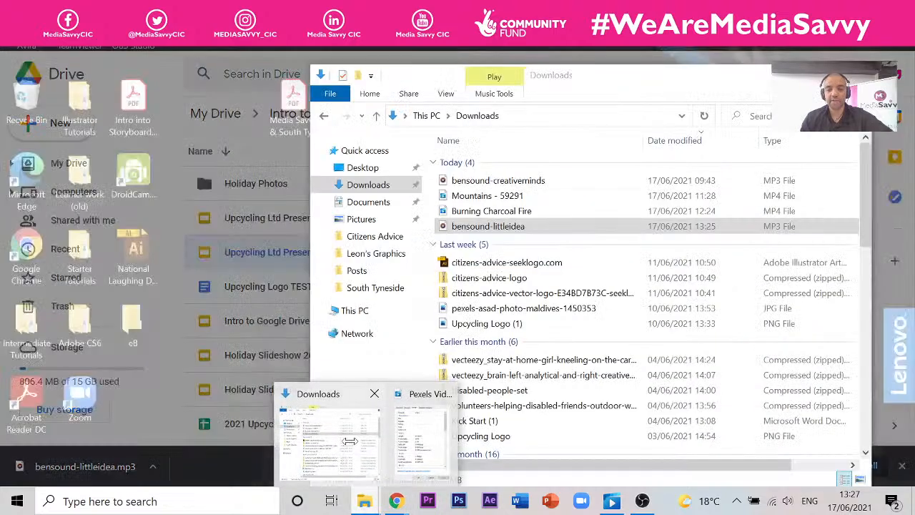
pyautogui.click(336, 461)
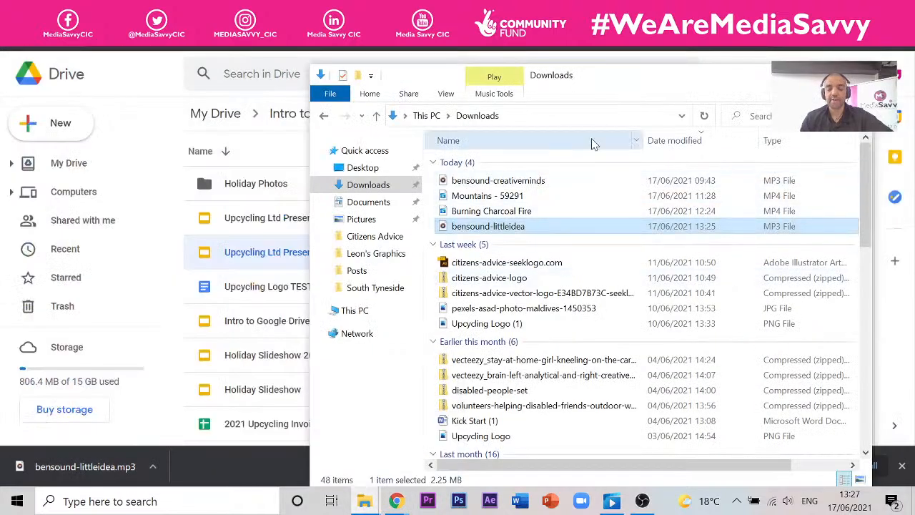
pyautogui.click(704, 116)
pyautogui.click(823, 75)
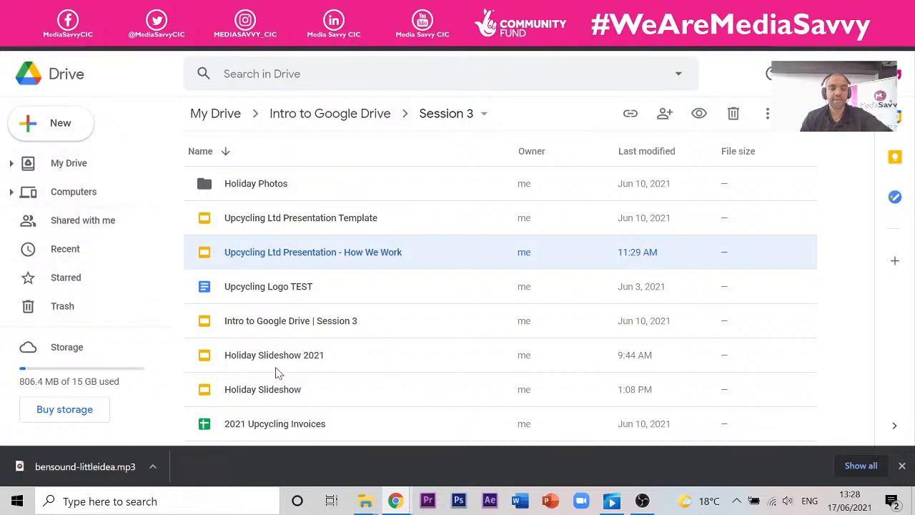
# - Go up to Intro to Google Drive and open the Session 4 folder
pyautogui.click(371, 113)
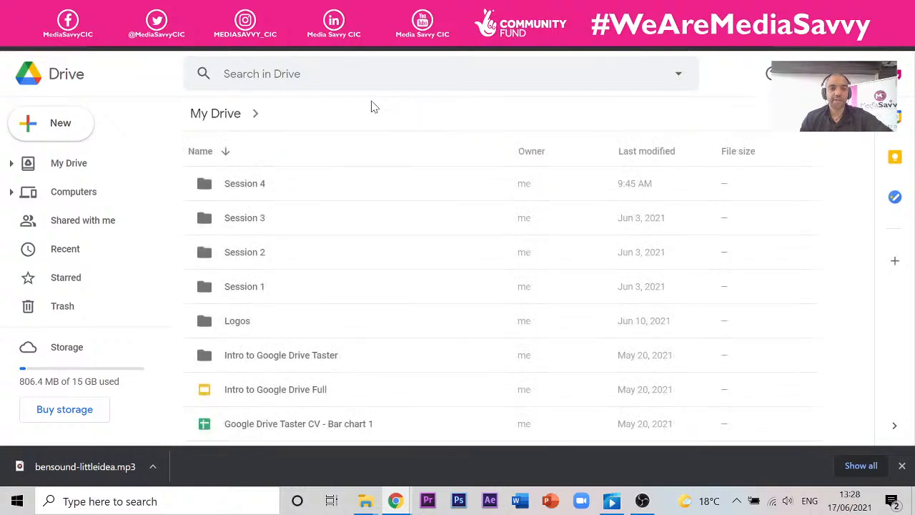
pyautogui.doubleClick(243, 187)
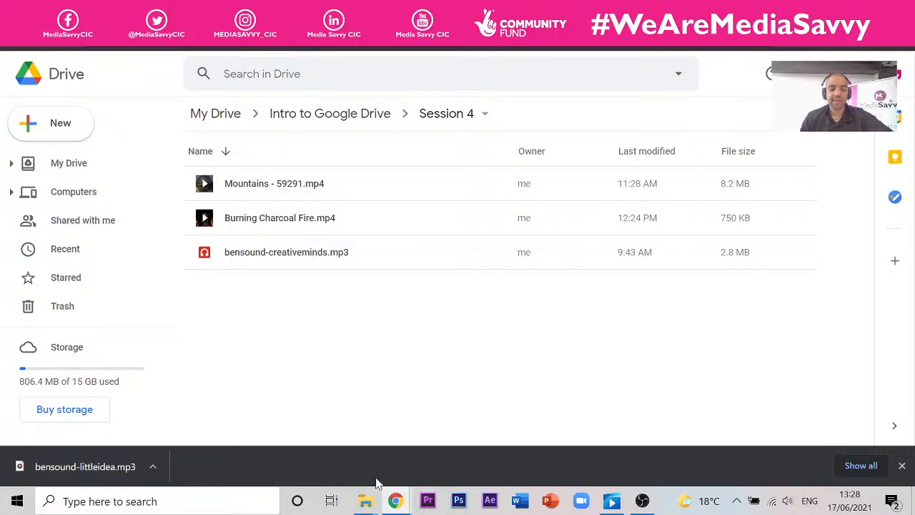
pyautogui.moveTo(363, 505)
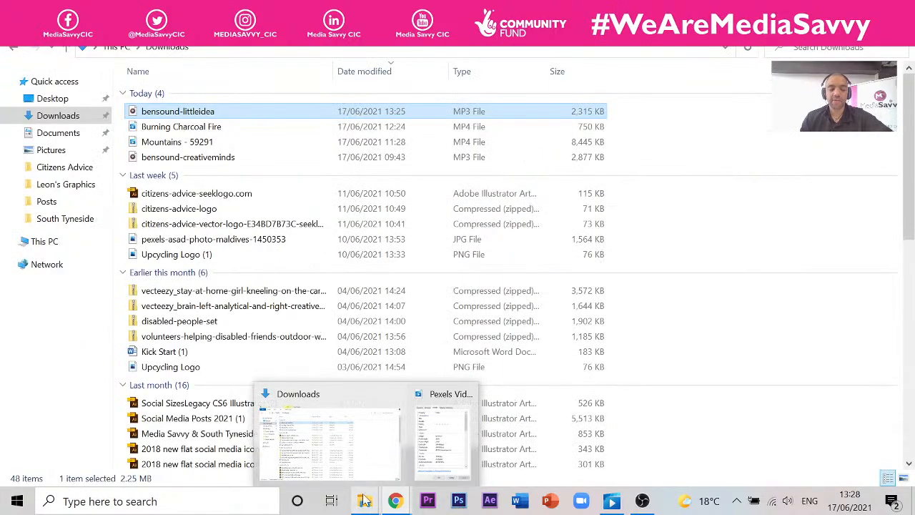
# - Drag bensound-creativeminds.mp3 from Downloads into the Session 4 Drive folder as a new version
pyautogui.click(366, 455)
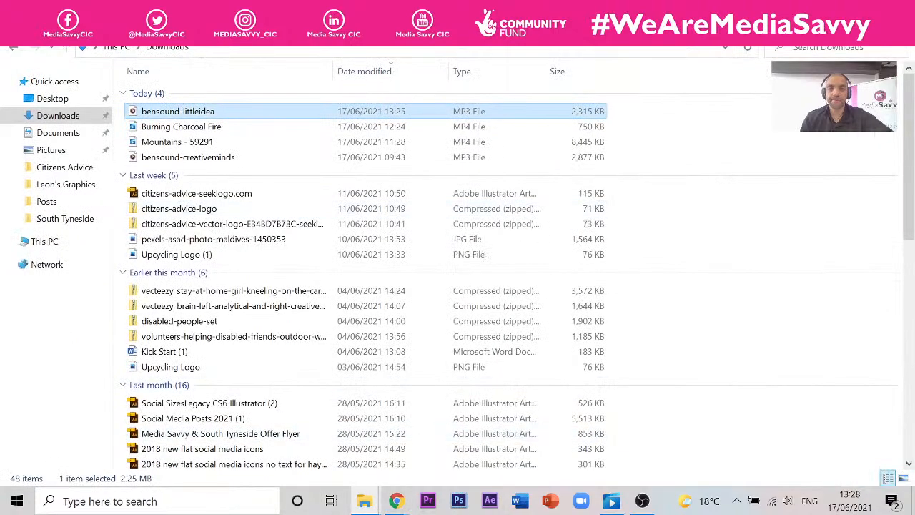
pyautogui.click(866, 9)
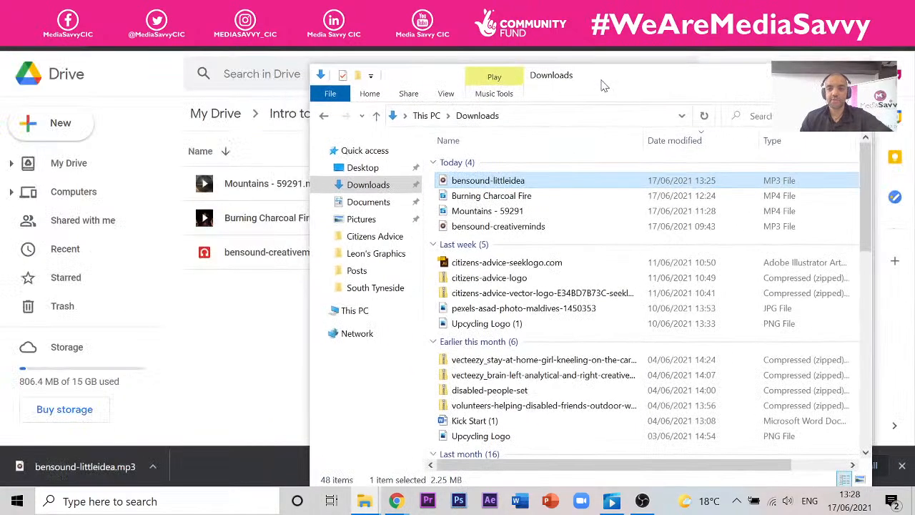
pyautogui.moveTo(603, 86); pyautogui.dragTo(828, 65)
pyautogui.click(724, 208)
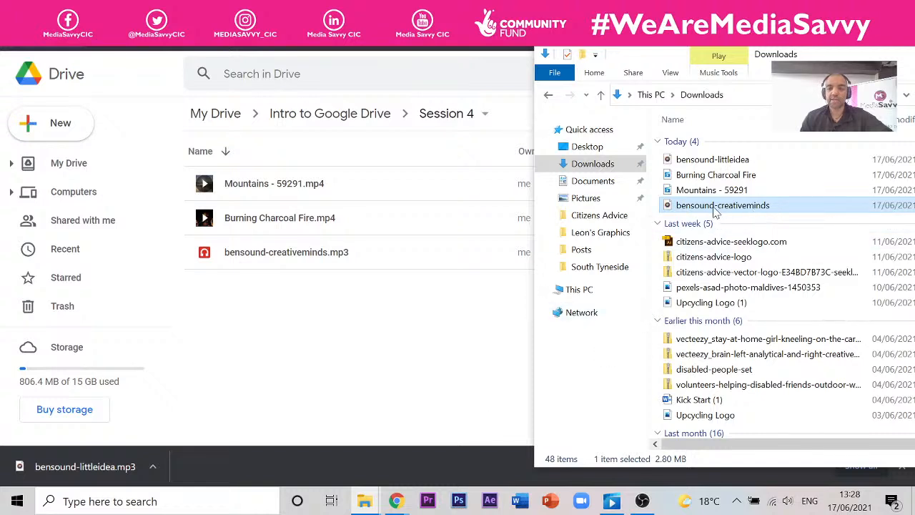
pyautogui.moveTo(715, 212); pyautogui.dragTo(260, 326)
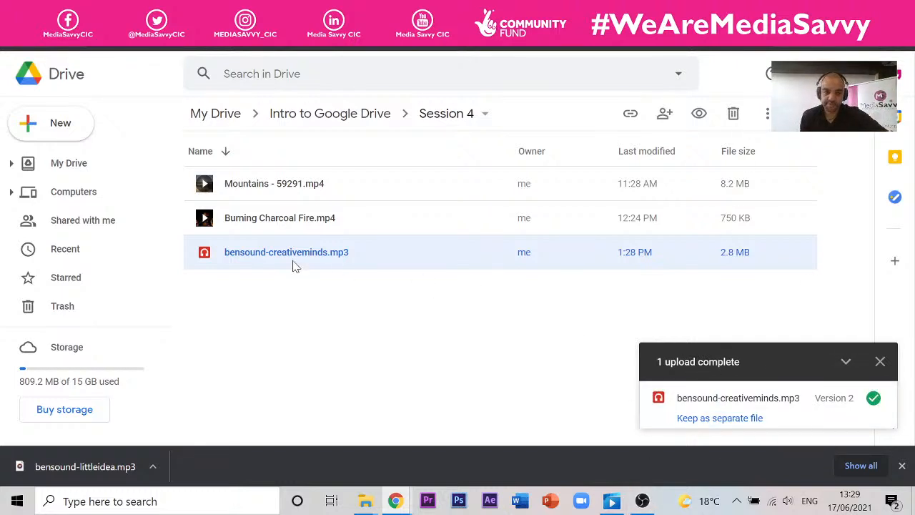
# - Try previewing the uploaded track twice in Drive, closing the preview after its playback error
pyautogui.click(301, 316)
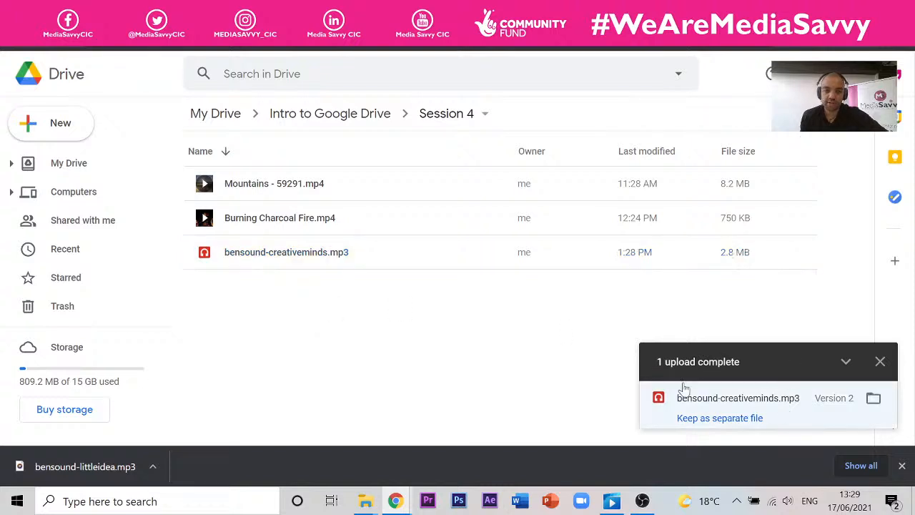
pyautogui.doubleClick(250, 257)
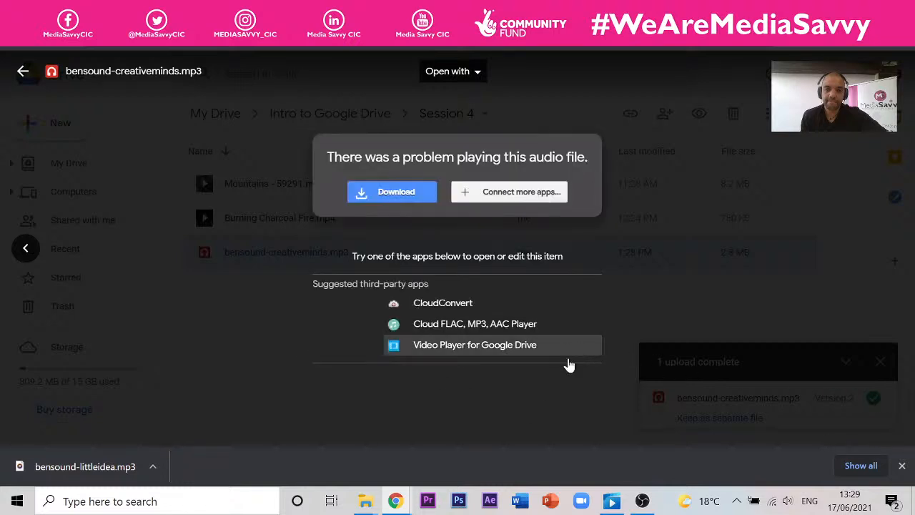
pyautogui.click(901, 351)
pyautogui.click(881, 362)
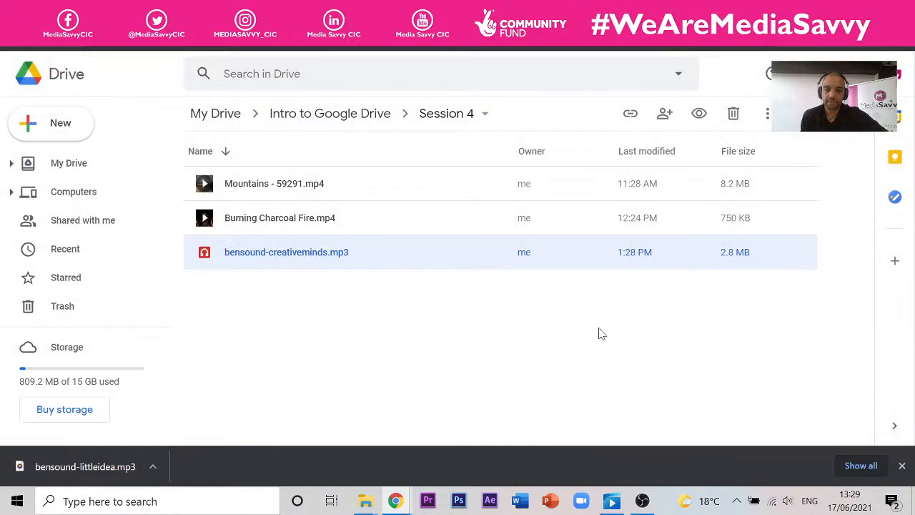
pyautogui.doubleClick(268, 254)
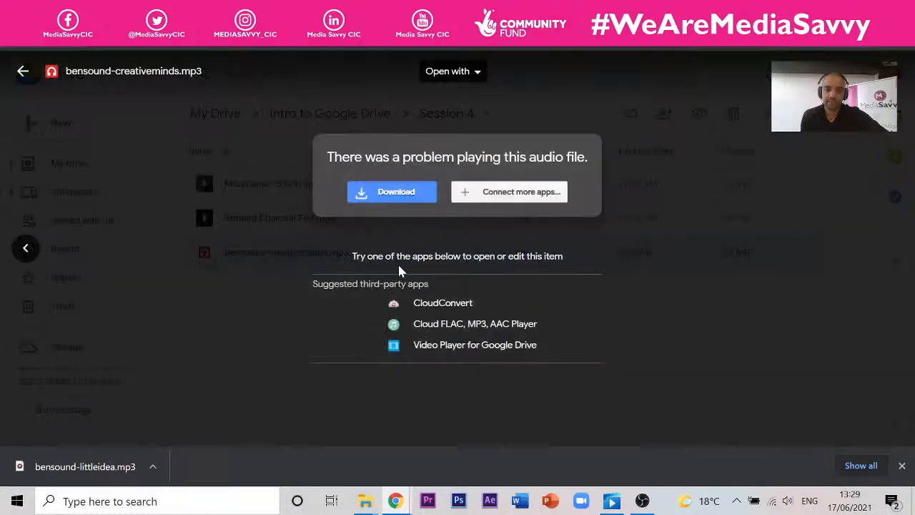
pyautogui.click(710, 338)
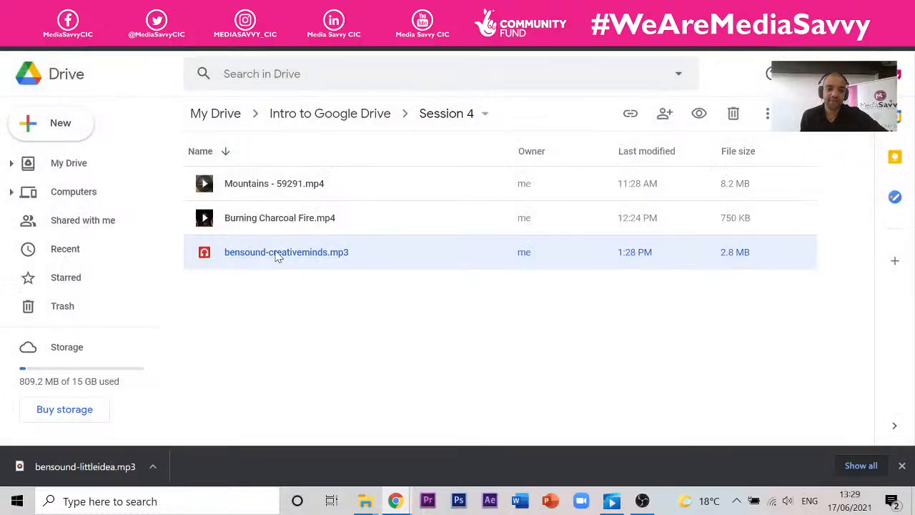
pyautogui.click(267, 308)
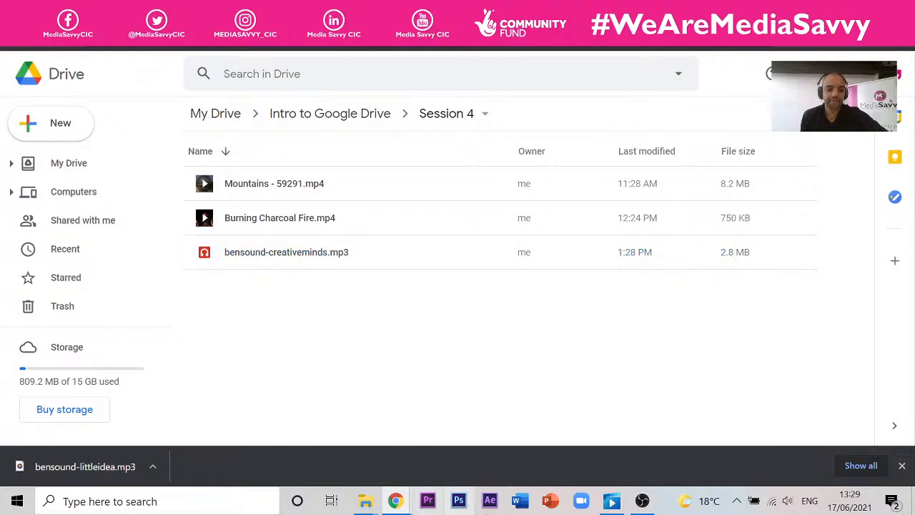
# - Upload bensound-littleidea.mp3 into Session 4, preview it, then return to the Upcycling Ltd presentation
pyautogui.moveTo(365, 500)
pyautogui.click(339, 420)
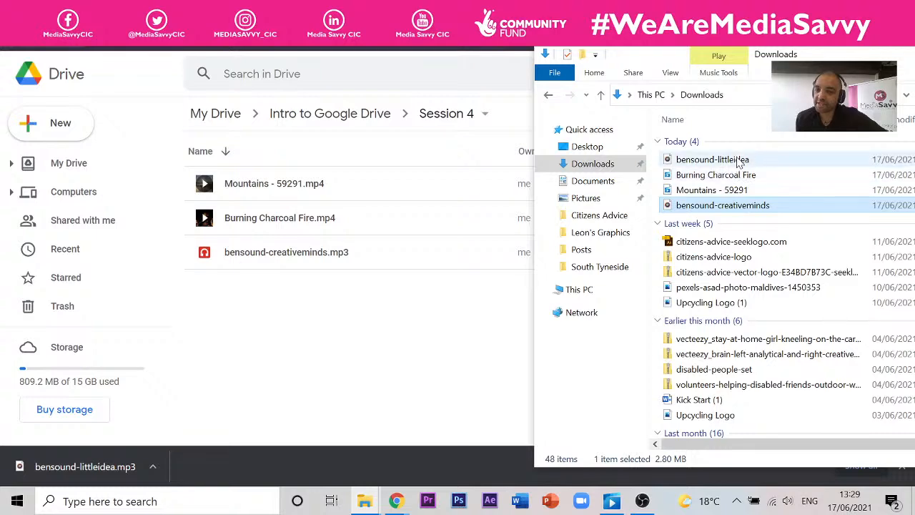
pyautogui.moveTo(715, 160); pyautogui.dragTo(261, 309)
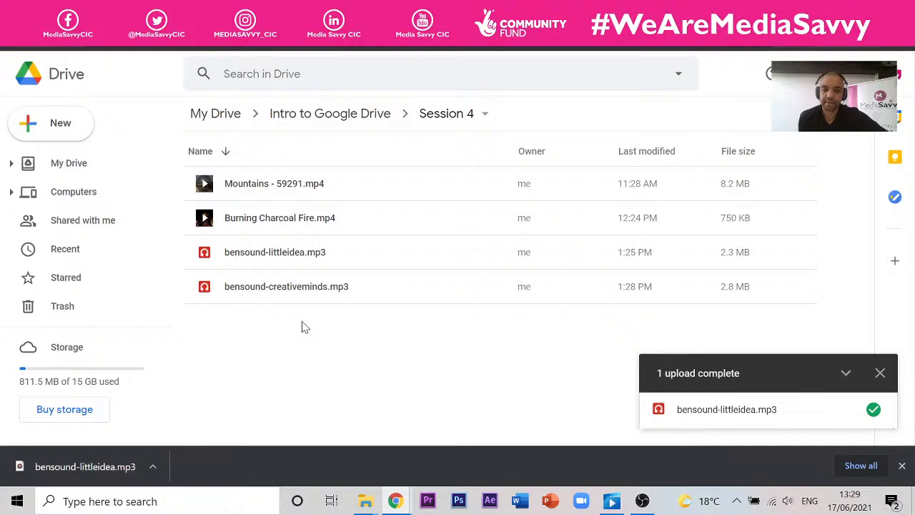
pyautogui.doubleClick(279, 258)
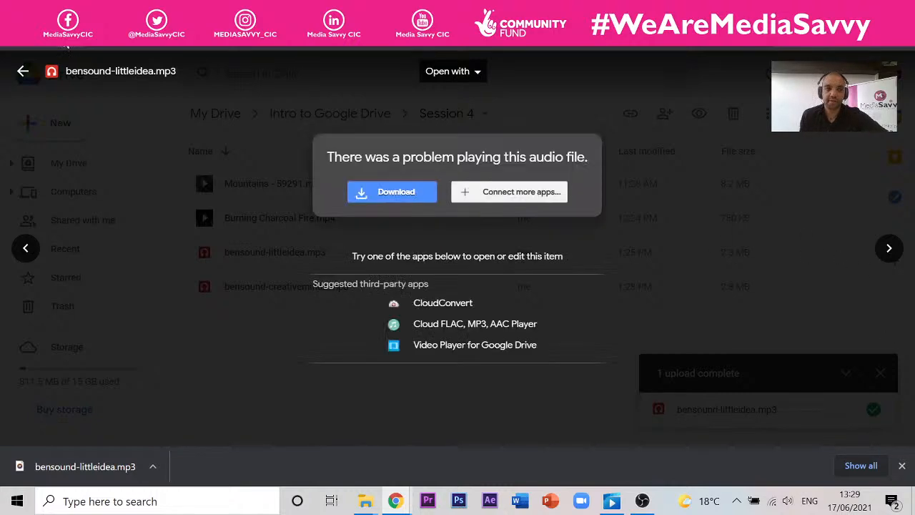
pyautogui.click(64, 41)
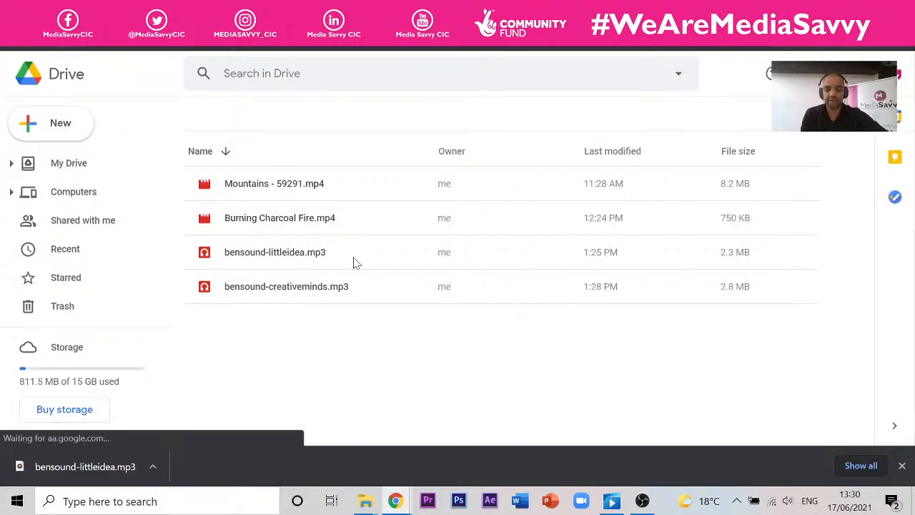
pyautogui.click(281, 262)
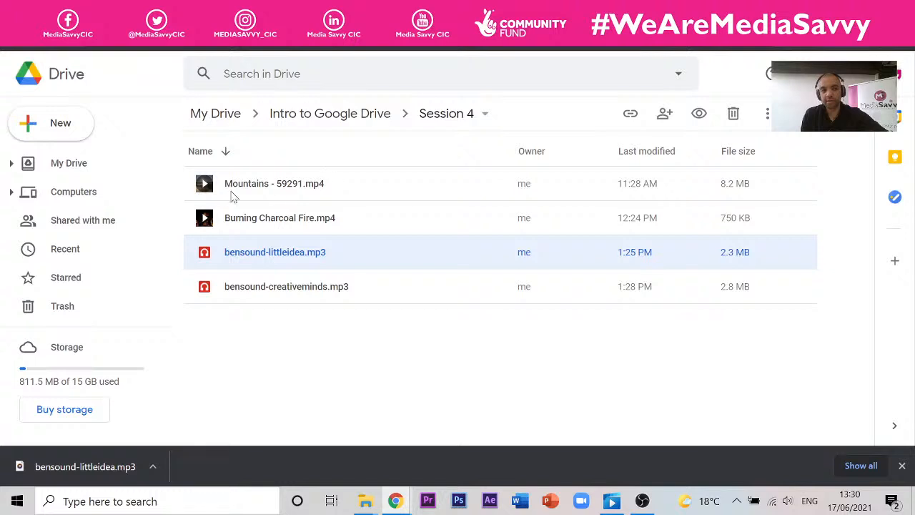
pyautogui.click(179, 40)
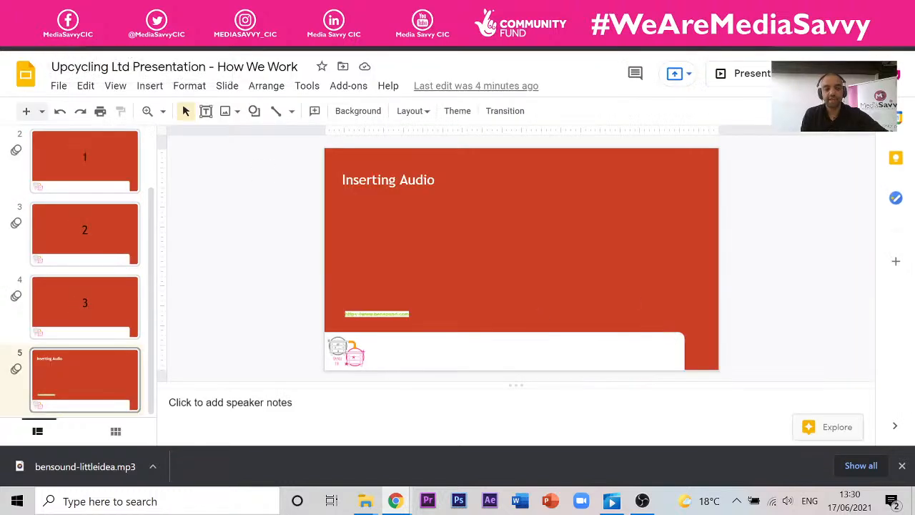
# - Insert the bensound-littleidea track from Drive onto the Inserting Audio slide
pyautogui.click(150, 85)
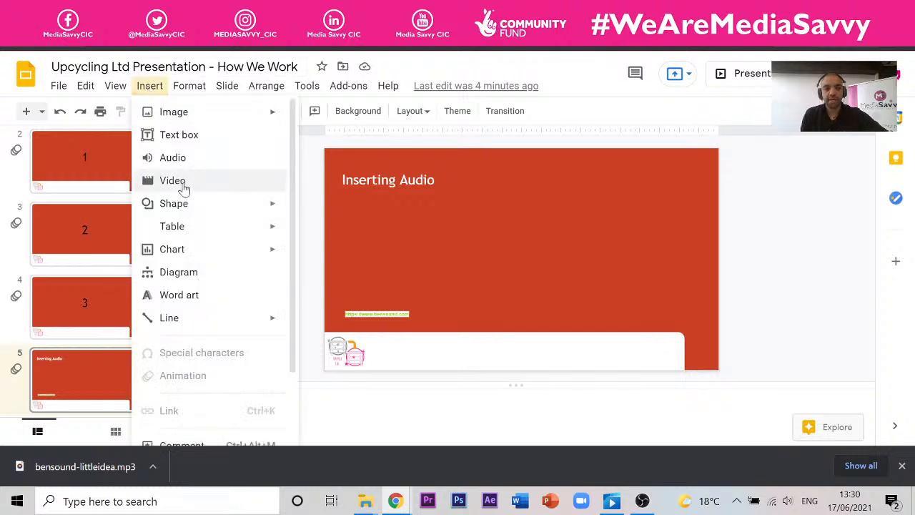
pyautogui.click(177, 159)
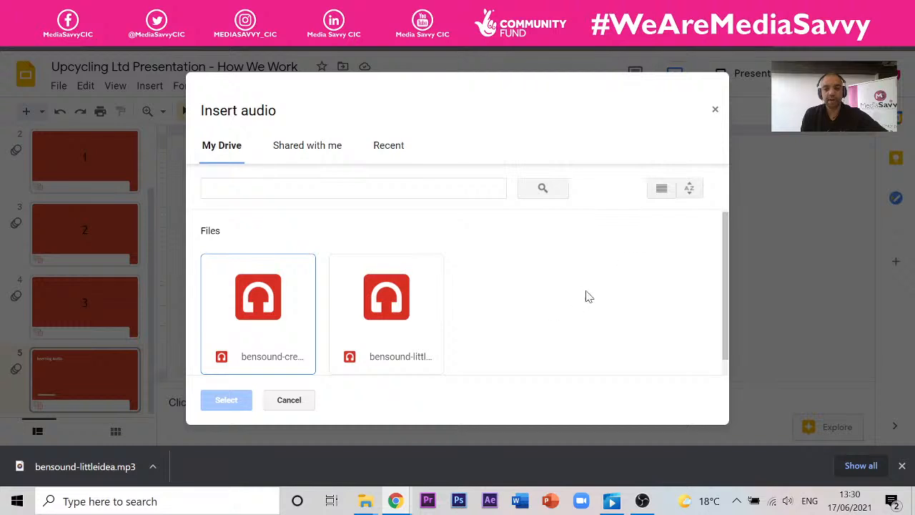
pyautogui.click(405, 316)
pyautogui.click(227, 401)
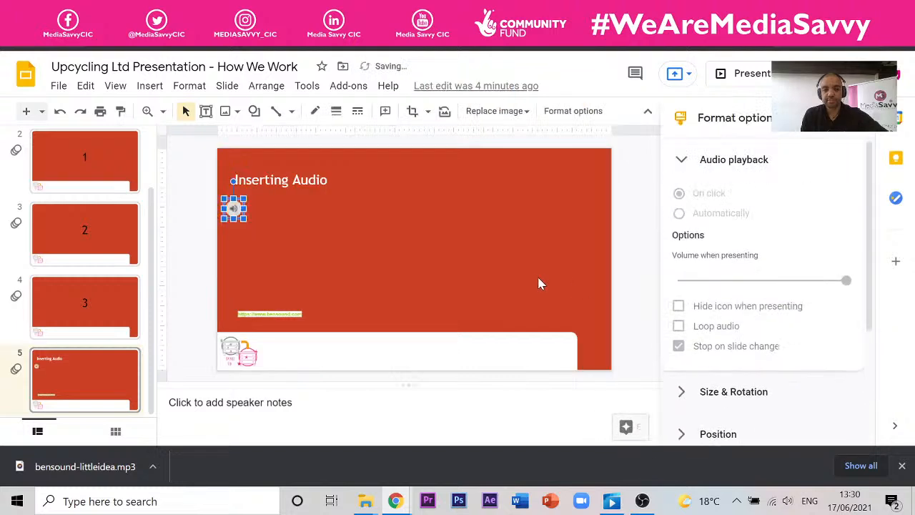
# - Move the audio icon lower on the slide and play then pause it to preview
pyautogui.moveTo(233, 208); pyautogui.dragTo(246, 296)
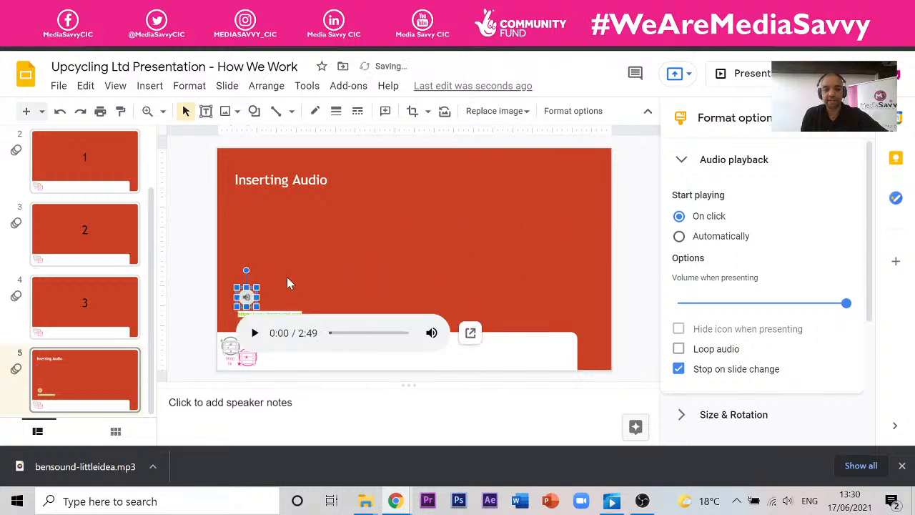
pyautogui.click(254, 333)
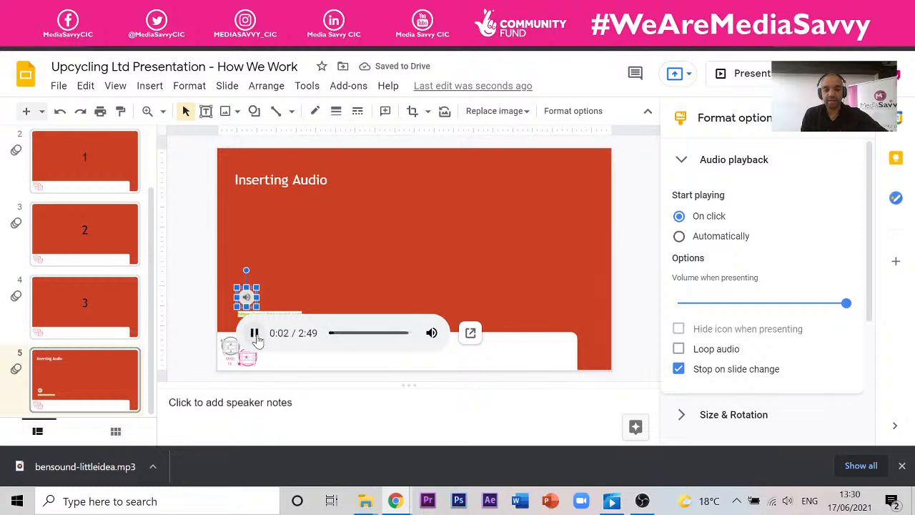
pyautogui.click(256, 336)
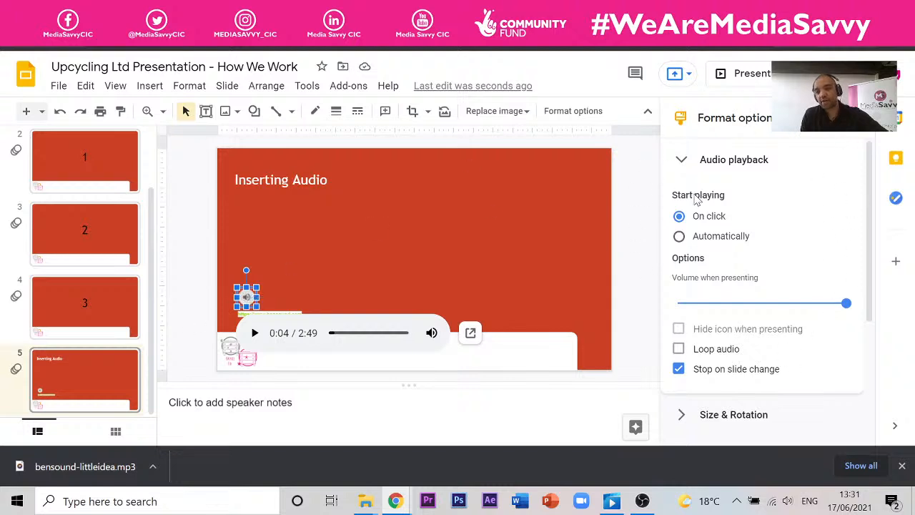
pyautogui.scroll(-1, 874, 177)
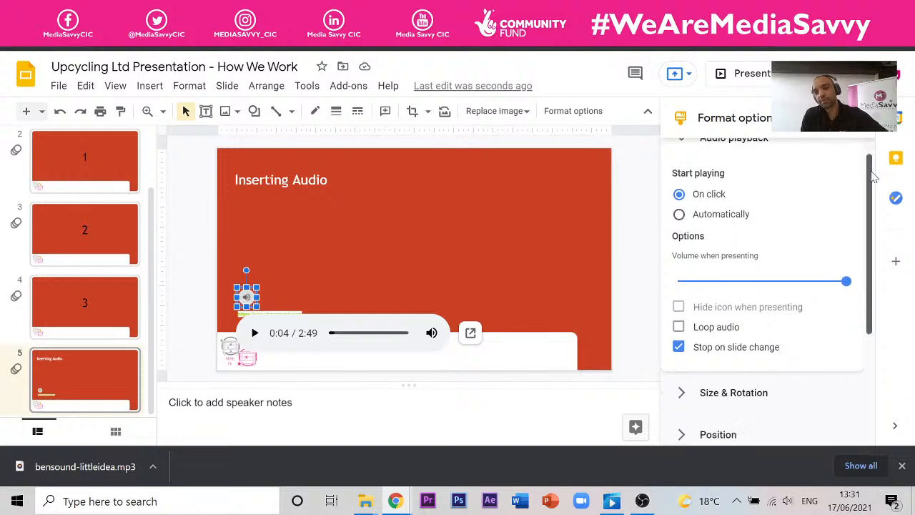
pyautogui.scroll(-1, 874, 177)
pyautogui.scroll(2, 883, 171)
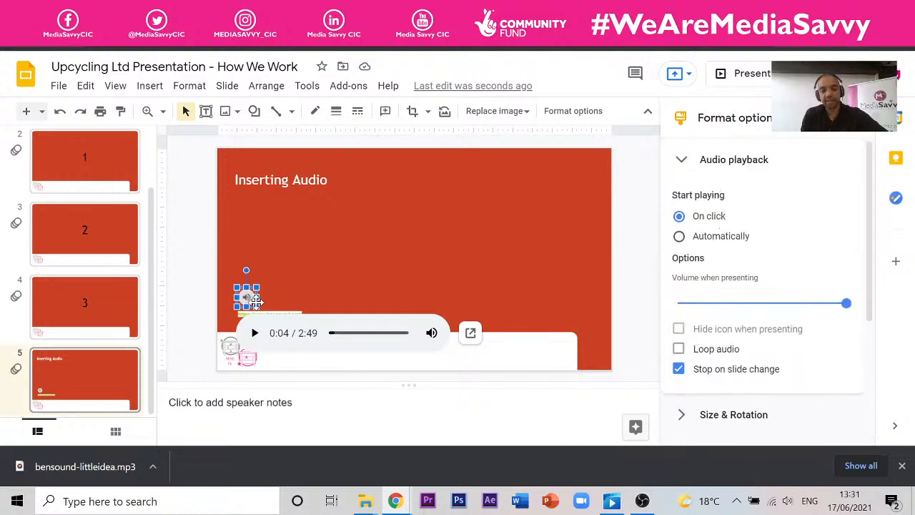
# - Paste the audio into the title slide's bottom-right corner, set to start playing automatically
pyautogui.press('Delete')
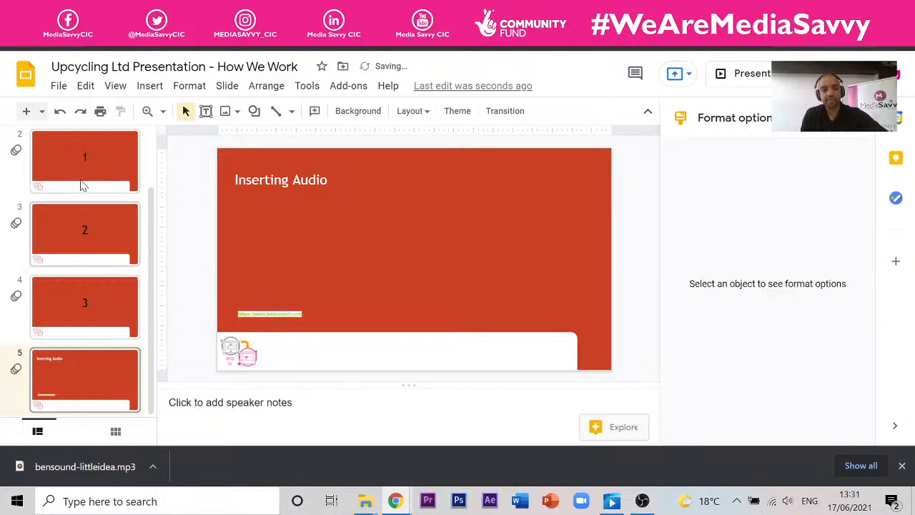
pyautogui.scroll(2, 151, 235)
pyautogui.click(103, 157)
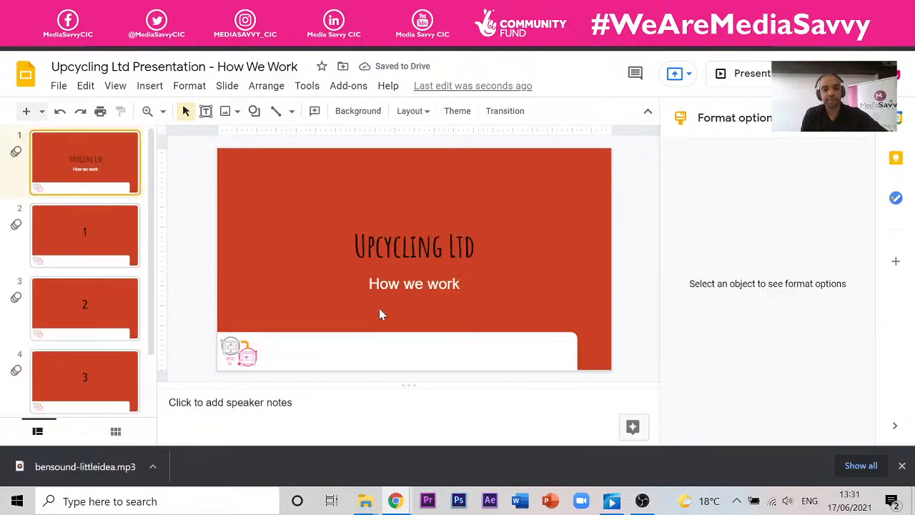
pyautogui.hotkey('ctrl', 'v')
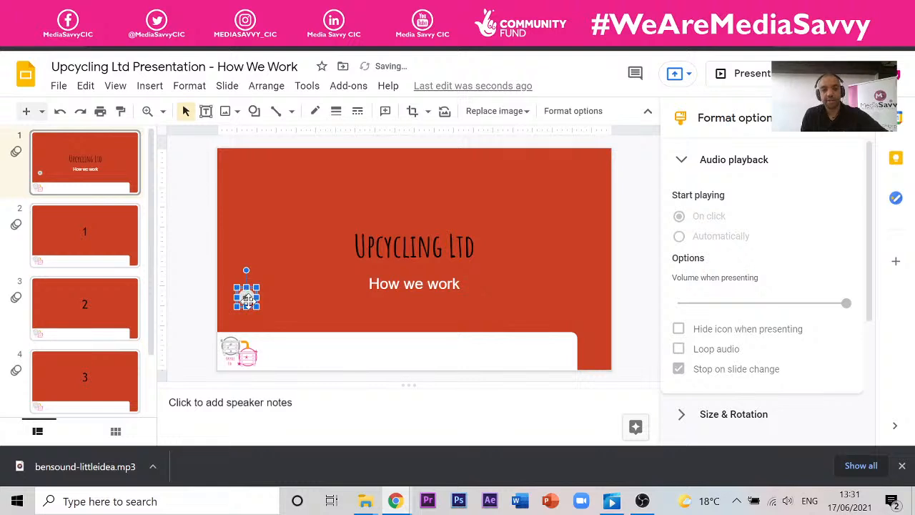
pyautogui.moveTo(247, 299); pyautogui.dragTo(602, 367)
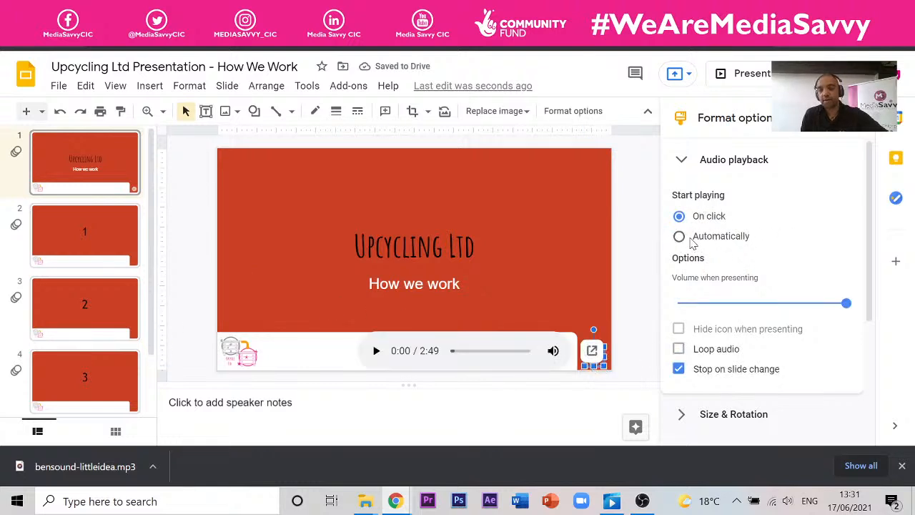
pyautogui.click(690, 240)
pyautogui.click(106, 164)
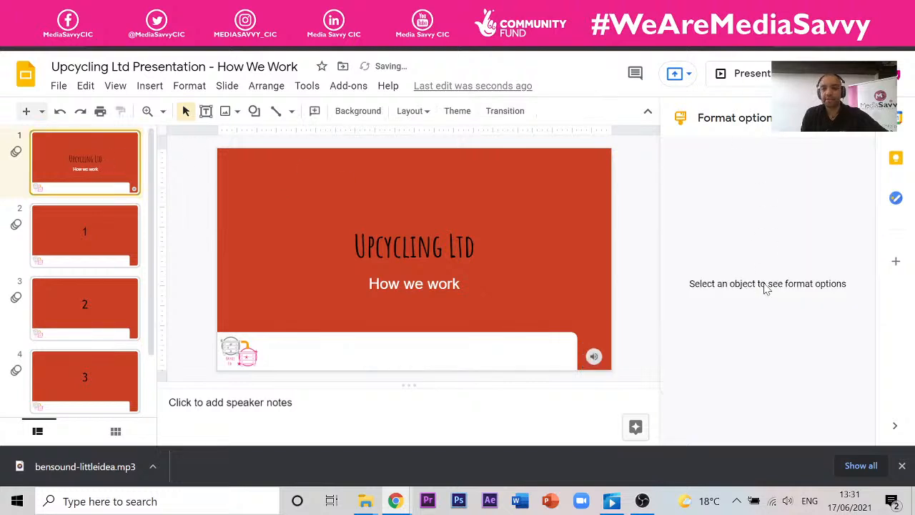
# - Lower the speaker volume to 38, view the audio file, then reselect the title slide's audio
pyautogui.click(788, 503)
pyautogui.moveTo(801, 466); pyautogui.dragTo(769, 467)
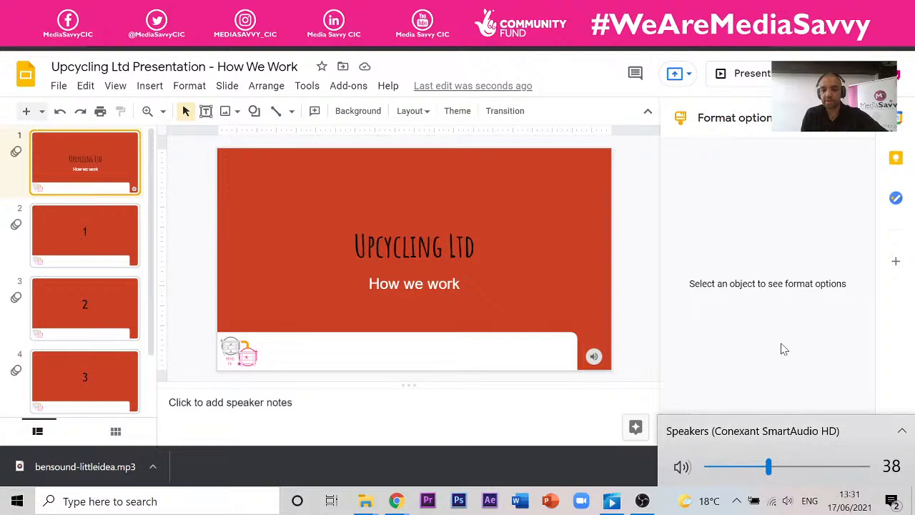
pyautogui.click(823, 336)
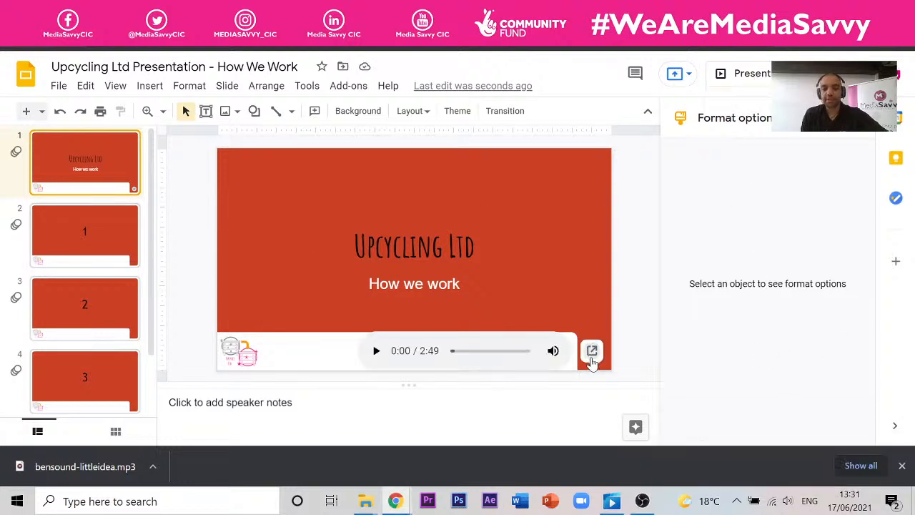
pyautogui.click(592, 358)
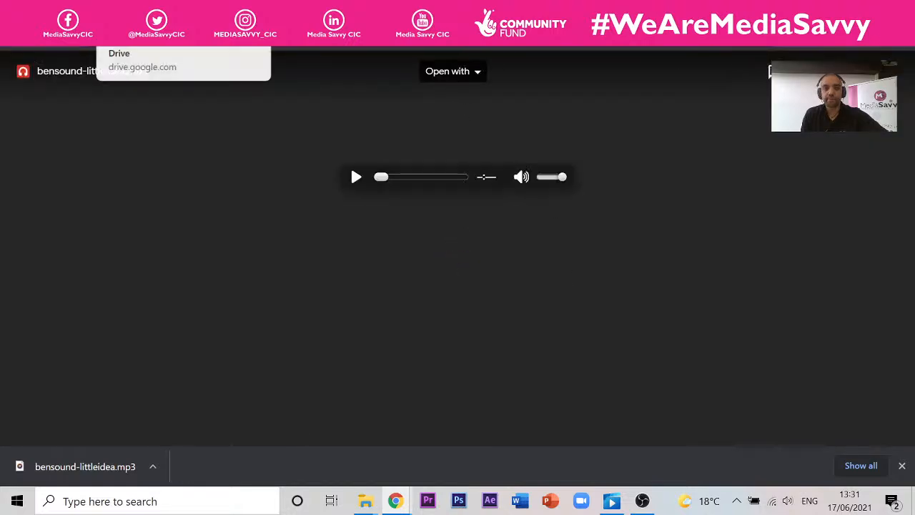
pyautogui.click(153, 10)
pyautogui.moveTo(597, 368)
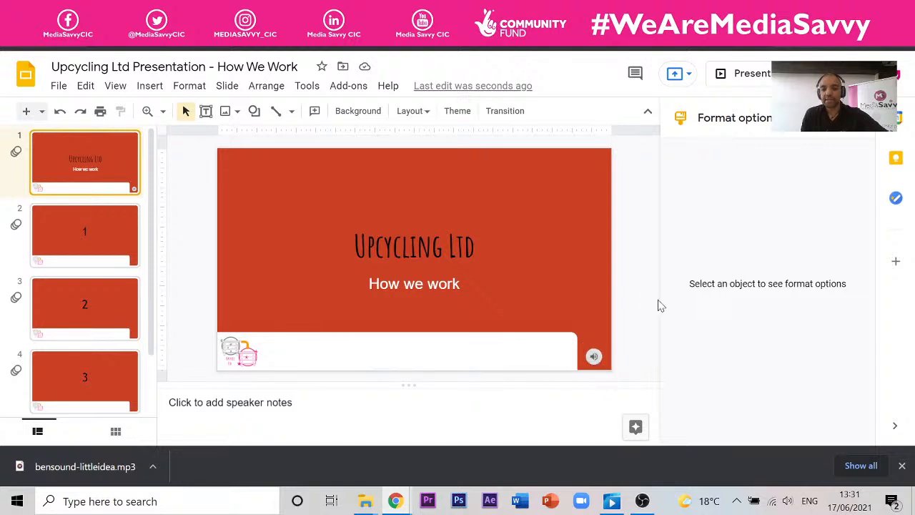
pyautogui.click(593, 356)
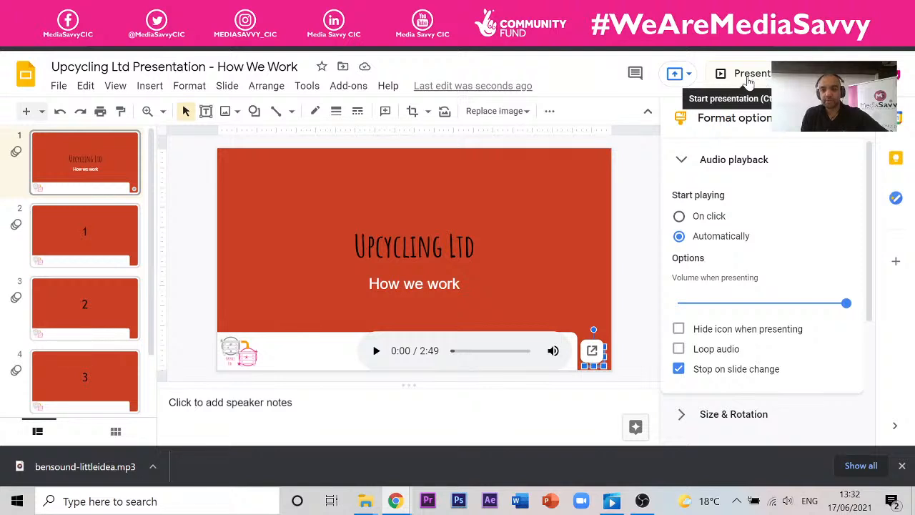
# - Present from the title slide, advance to slide 2, then exit the slideshow
pyautogui.click(749, 77)
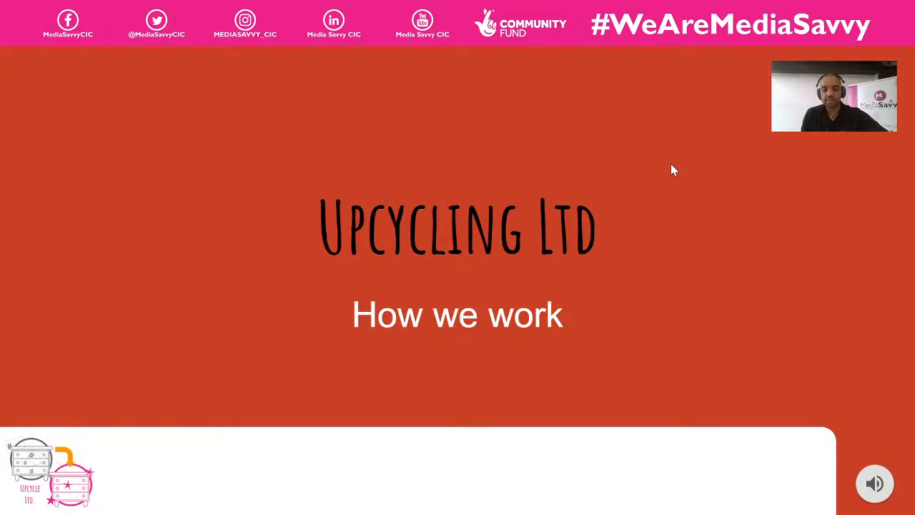
pyautogui.click(505, 319)
pyautogui.press('Escape')
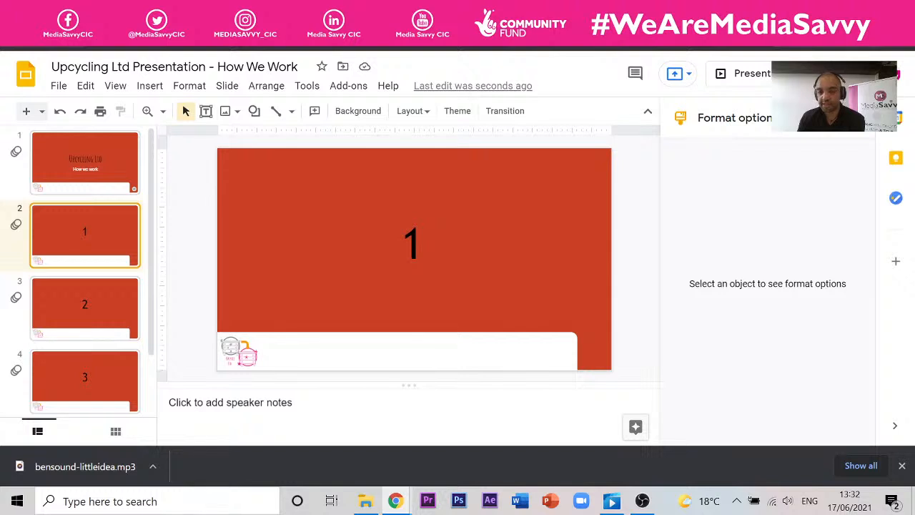
# - Select the title slide's audio and turn on Loop audio
pyautogui.click(133, 188)
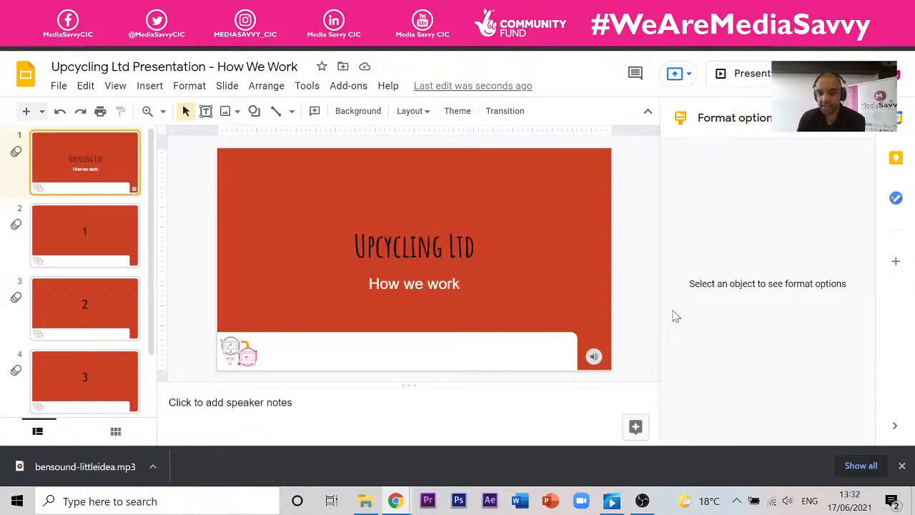
pyautogui.moveTo(635, 336); pyautogui.dragTo(590, 373)
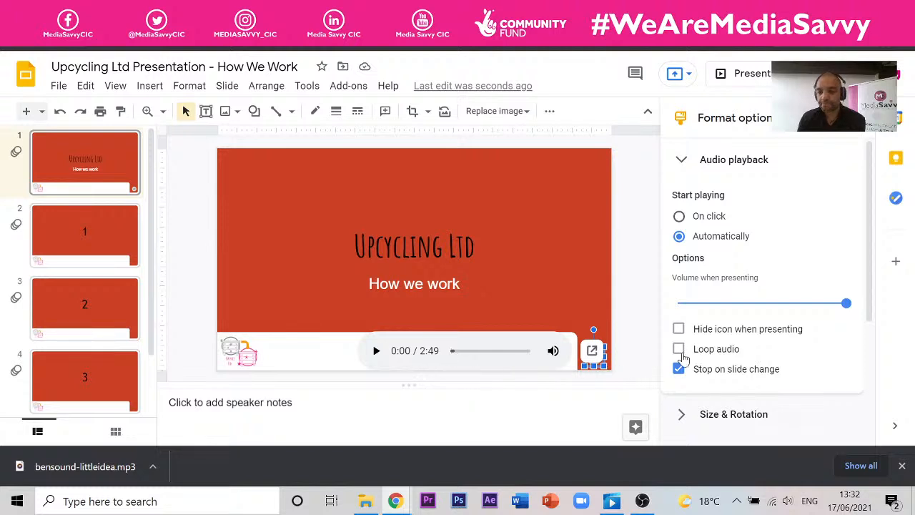
pyautogui.click(679, 352)
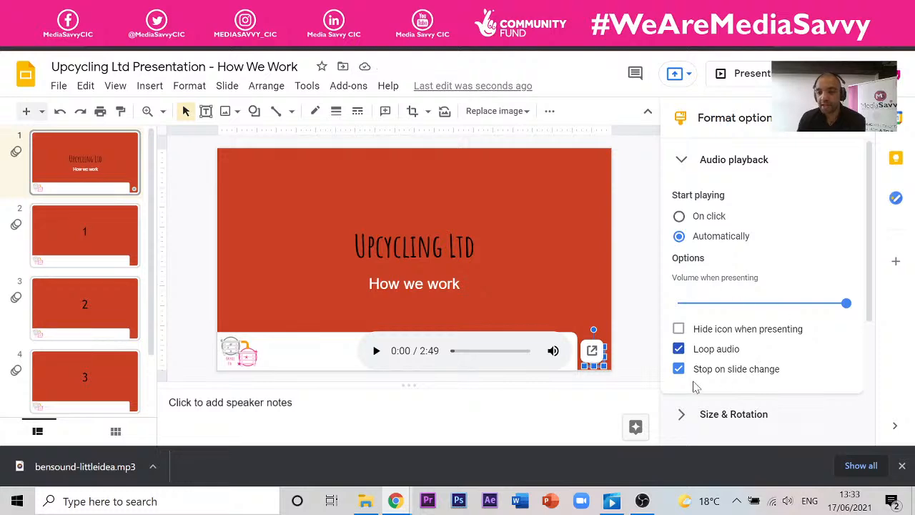
pyautogui.click(246, 169)
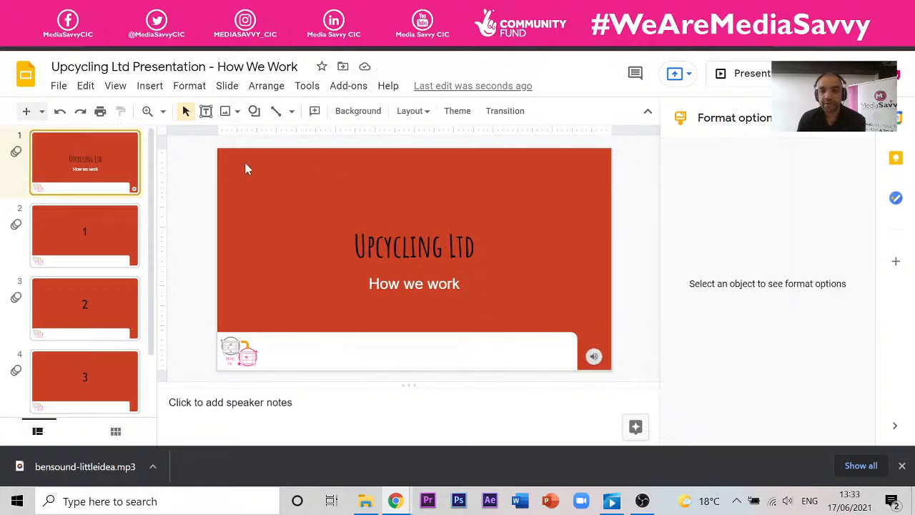
# - Run the slideshow again to test the looping music, then exit
pyautogui.click(756, 80)
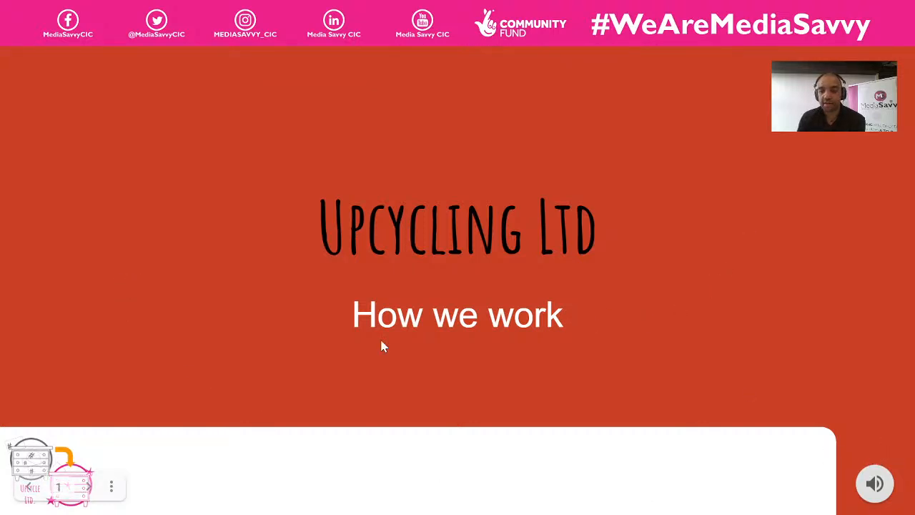
pyautogui.moveTo(876, 485)
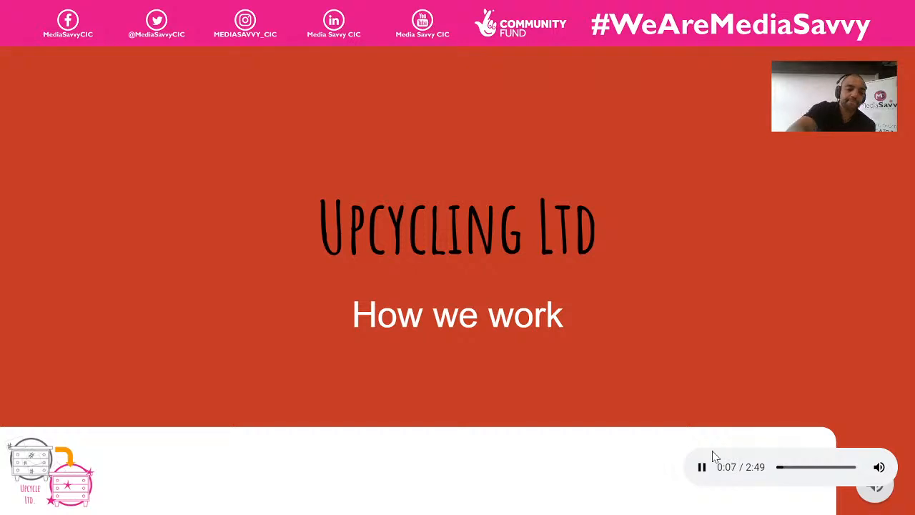
pyautogui.press('Escape')
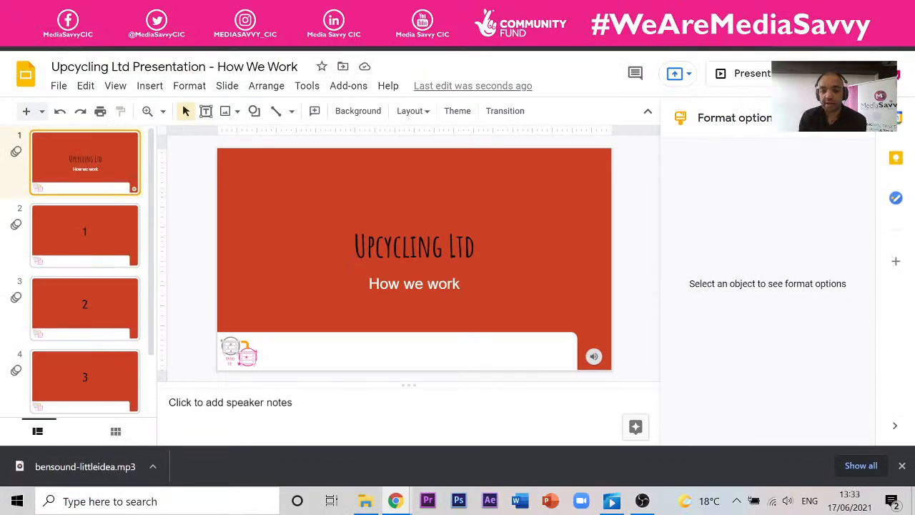
# - Turn the speaker volume down to 9, then present from the title slide to slide 2
pyautogui.click(787, 501)
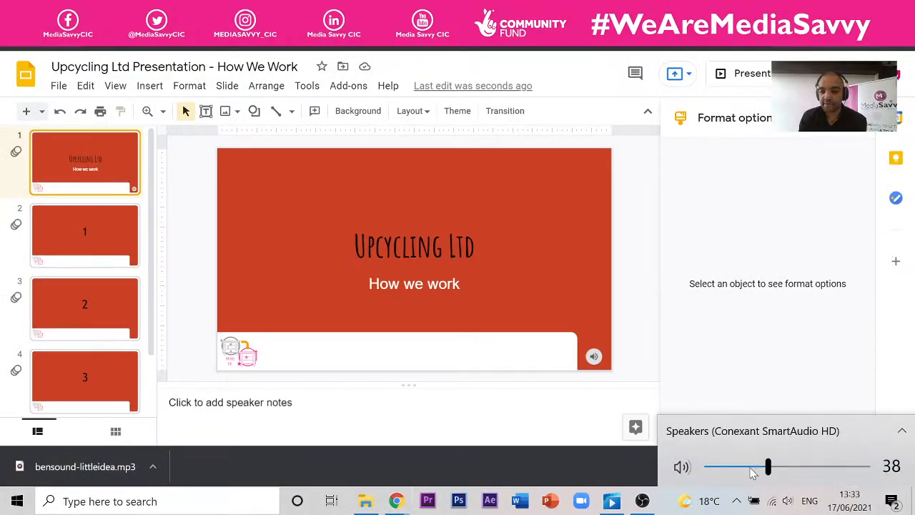
pyautogui.moveTo(752, 472); pyautogui.dragTo(722, 468)
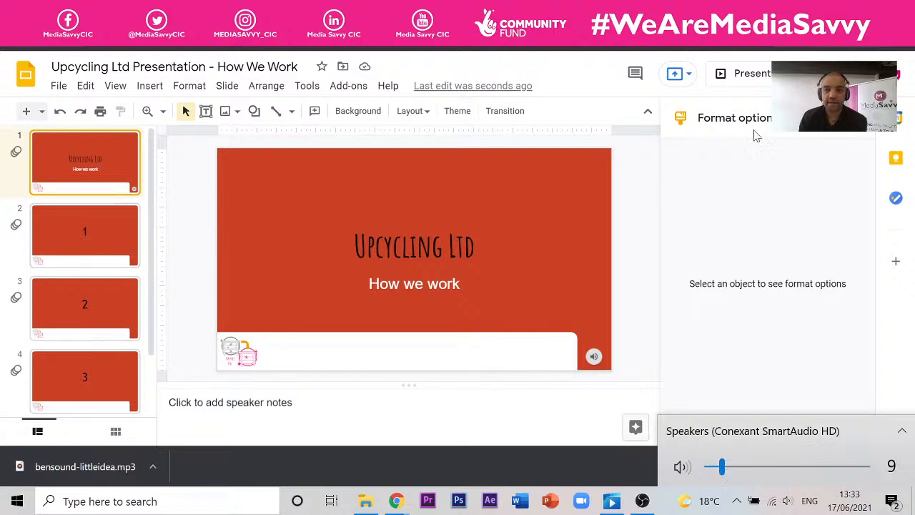
pyautogui.click(749, 75)
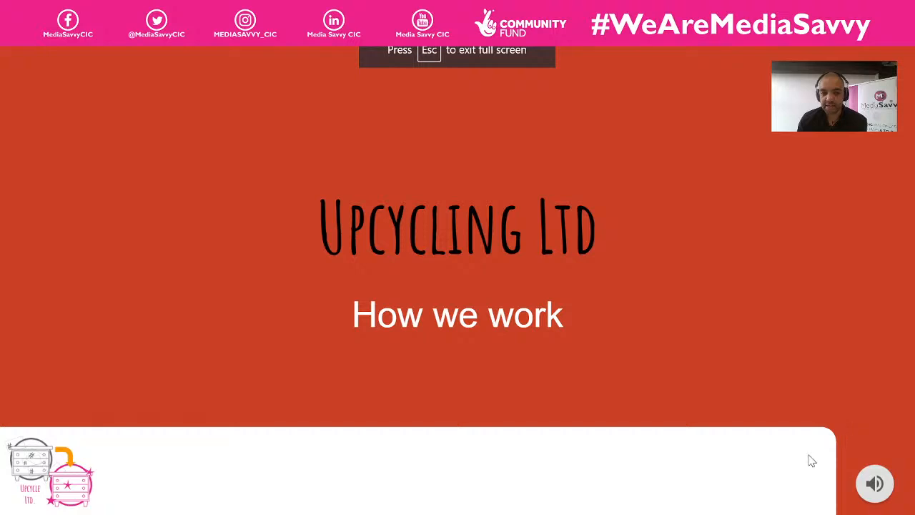
pyautogui.click(640, 310)
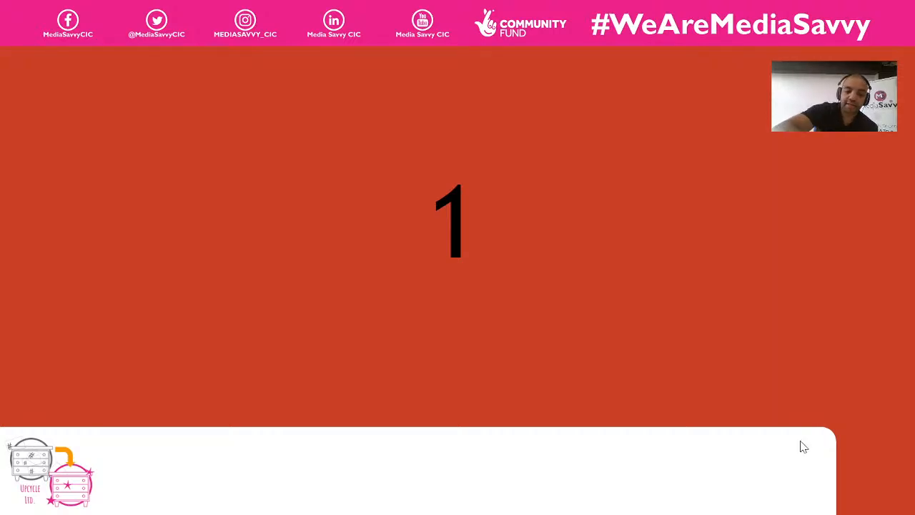
pyautogui.press('Escape')
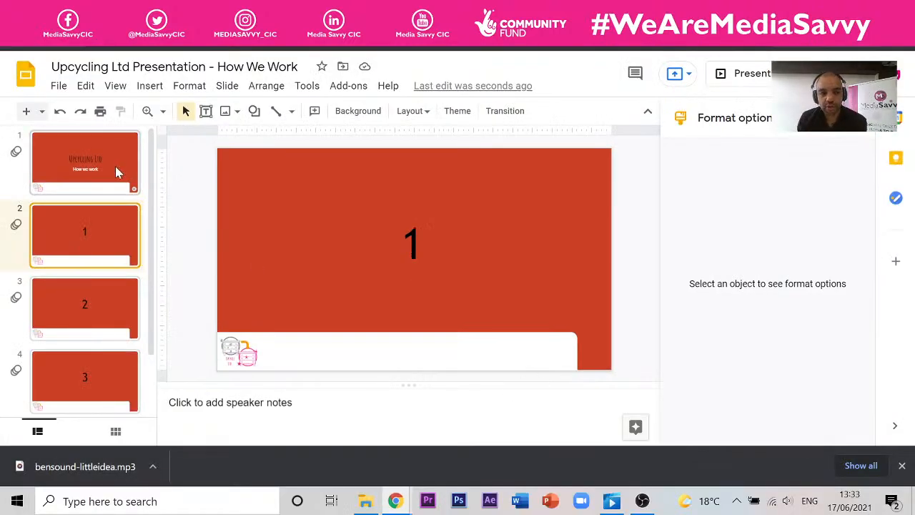
# - Untick 'Stop on slide change' for the title slide's music so it keeps playing
pyautogui.click(119, 171)
pyautogui.moveTo(638, 339); pyautogui.dragTo(577, 374)
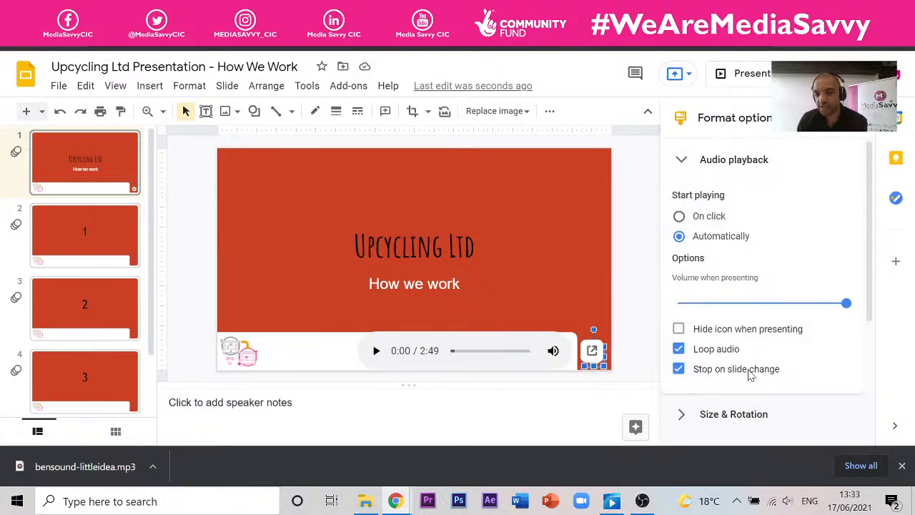
pyautogui.click(679, 369)
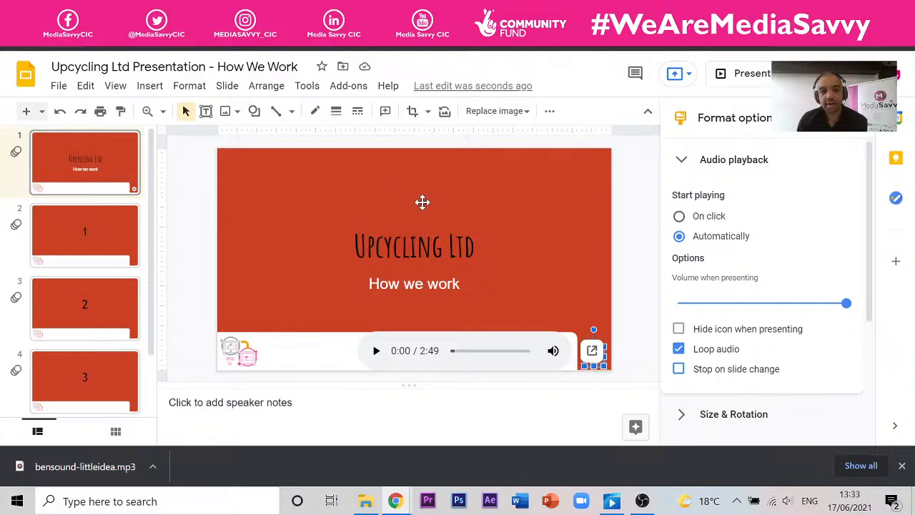
pyautogui.click(629, 238)
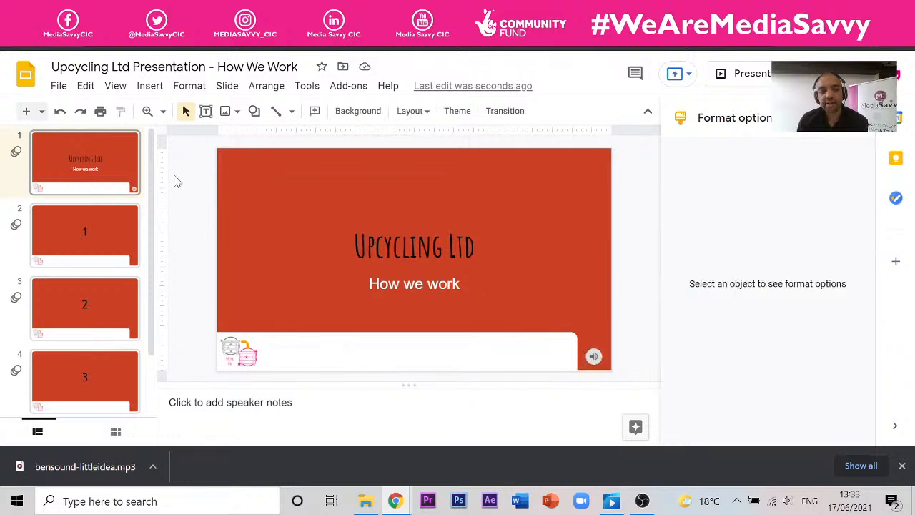
# - Present again from the title slide and advance to slide 2 to check the music continues
pyautogui.click(751, 74)
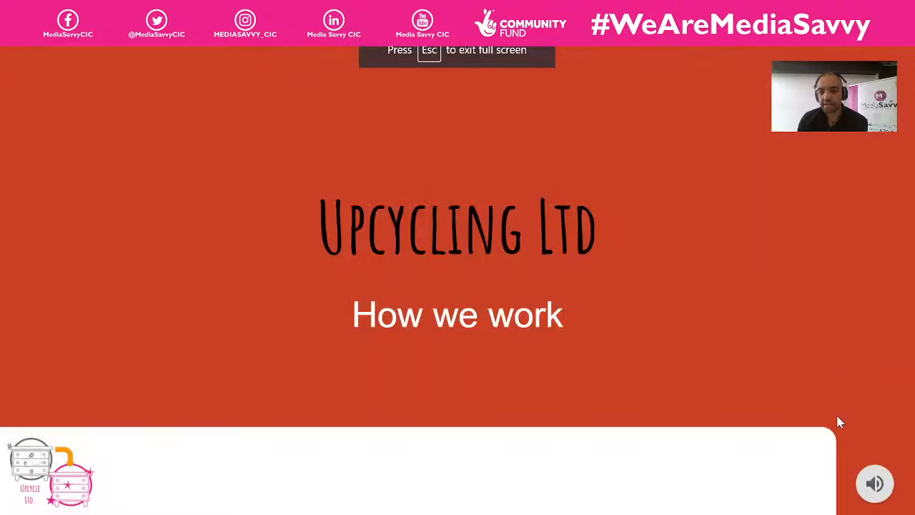
pyautogui.click(689, 277)
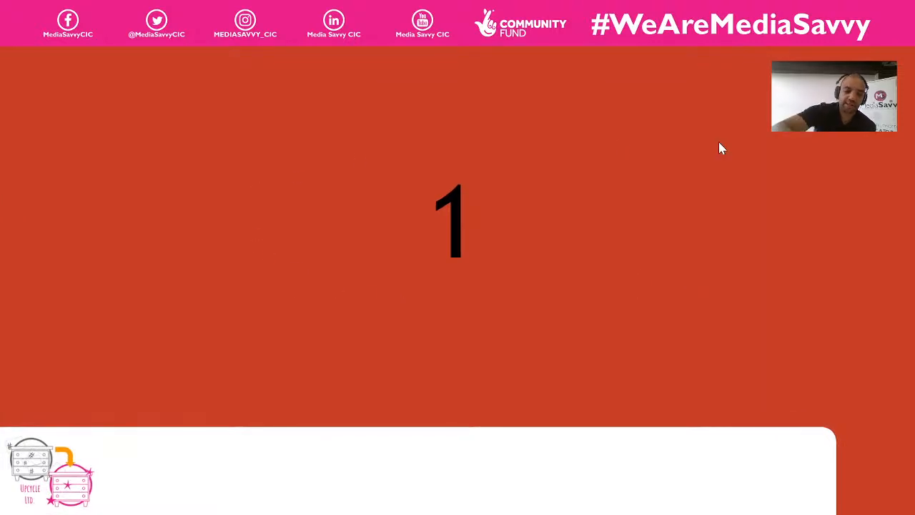
pyautogui.press('Escape')
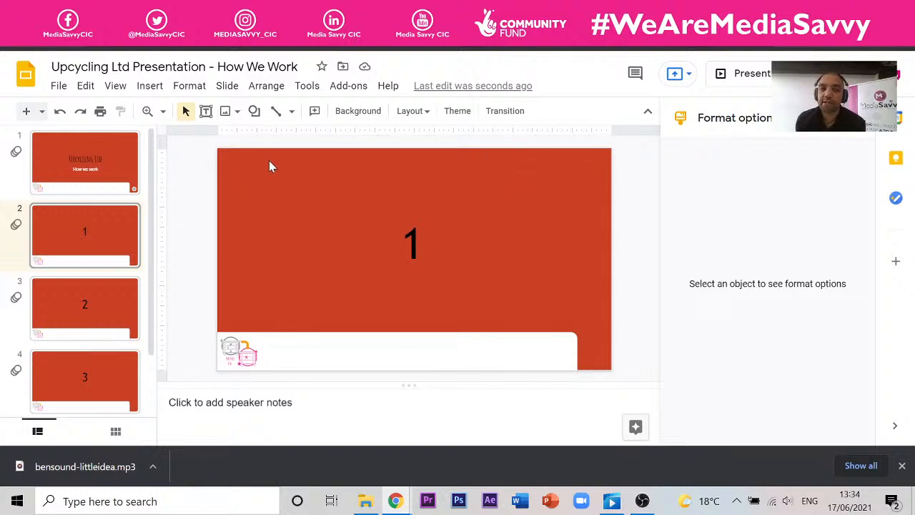
pyautogui.click(152, 88)
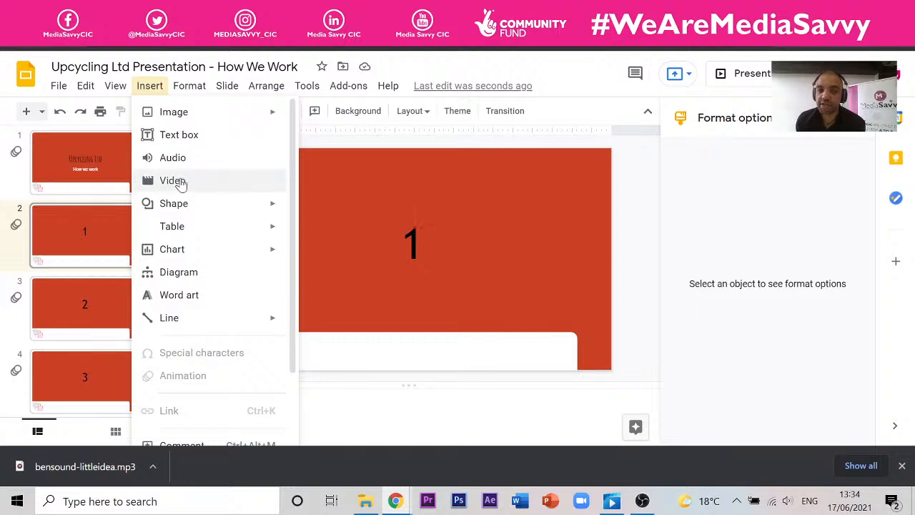
pyautogui.click(628, 156)
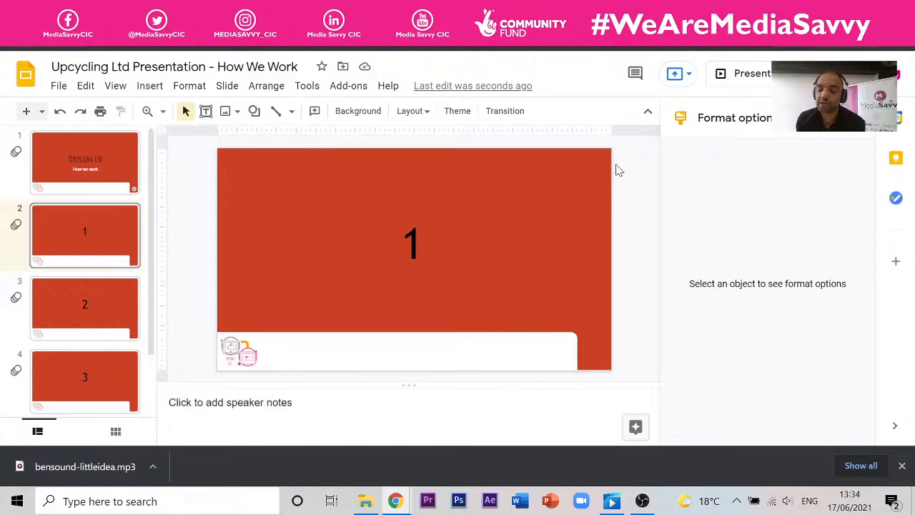
# - Search Google for 'royalty free video' from the Bensound tab and scroll the results
pyautogui.click(641, 11)
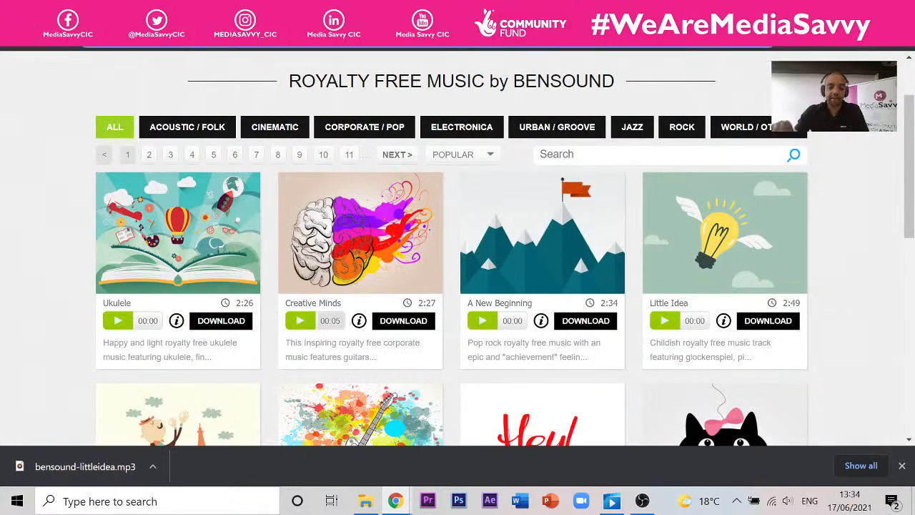
pyautogui.write('ro')
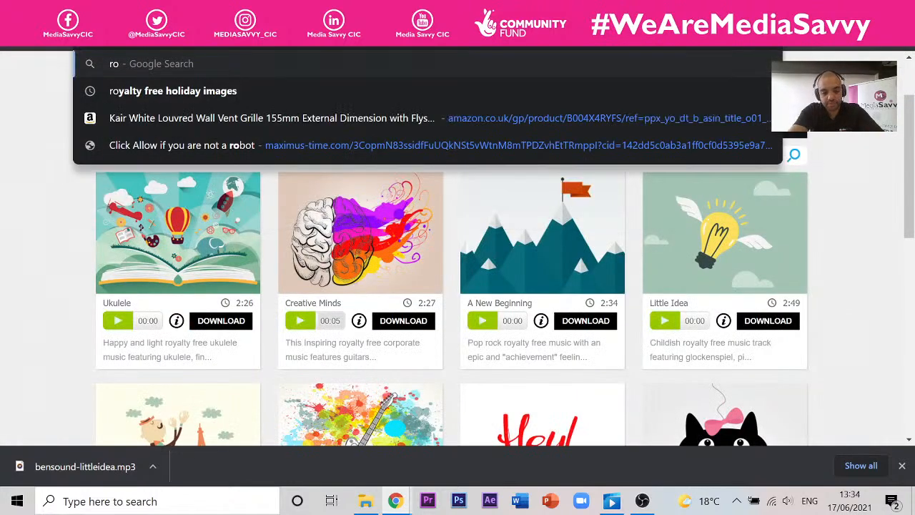
pyautogui.write('yalty')
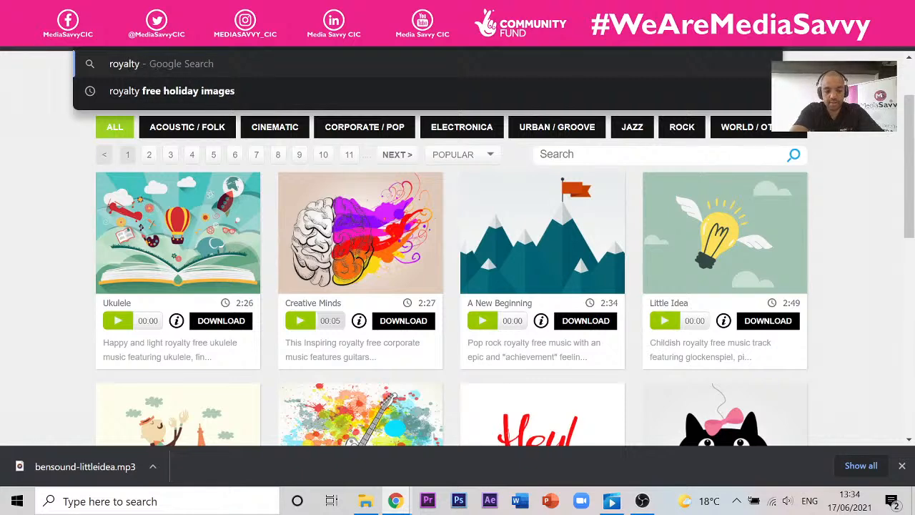
pyautogui.write(' free video')
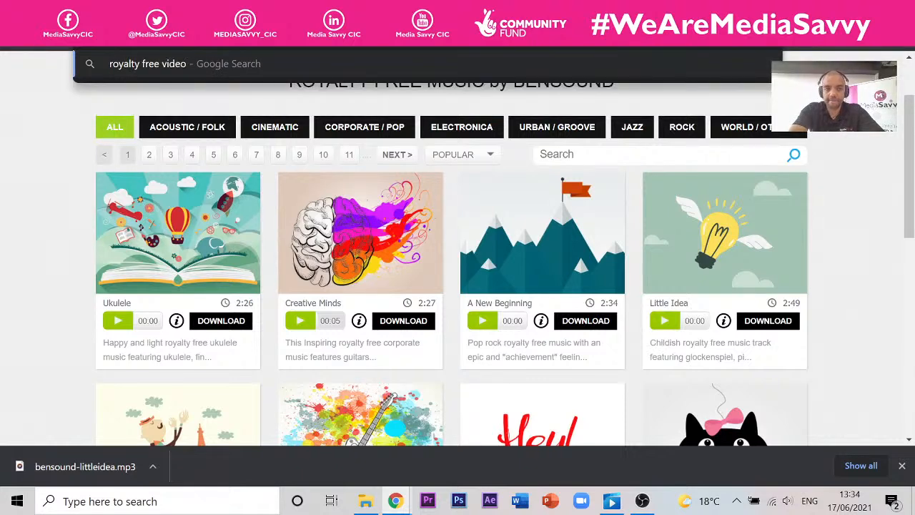
pyautogui.press('Return')
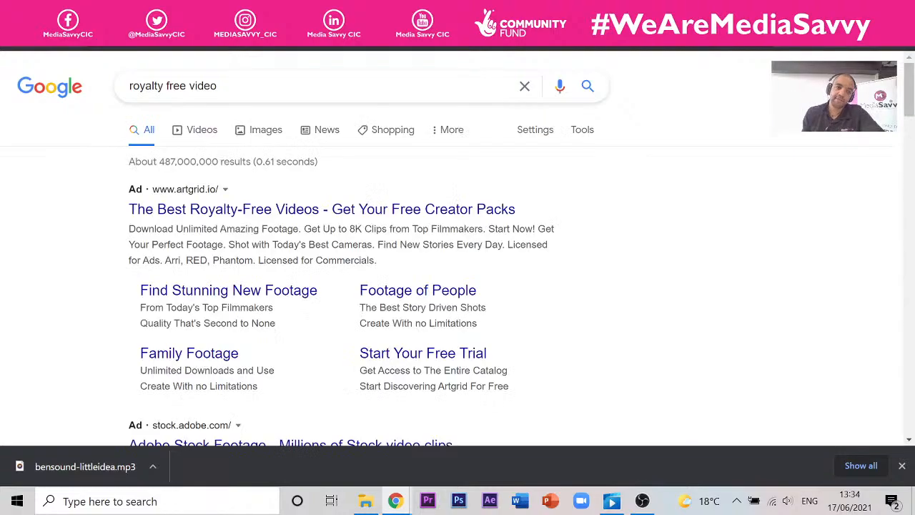
pyautogui.scroll(-3, 244, 281)
# - Open the Pexels free stock videos page and browse the Trending video grid
pyautogui.click(244, 282)
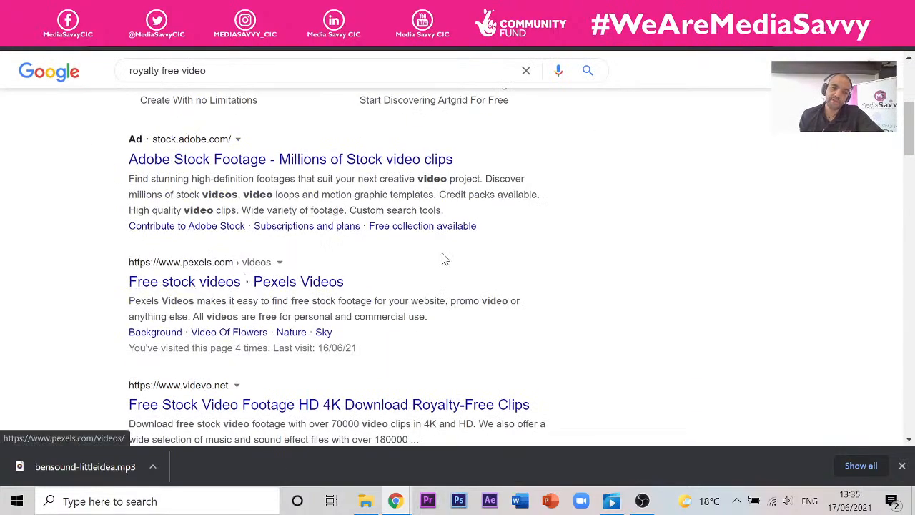
pyautogui.scroll(-4, 416, 245)
pyautogui.scroll(-2, 416, 245)
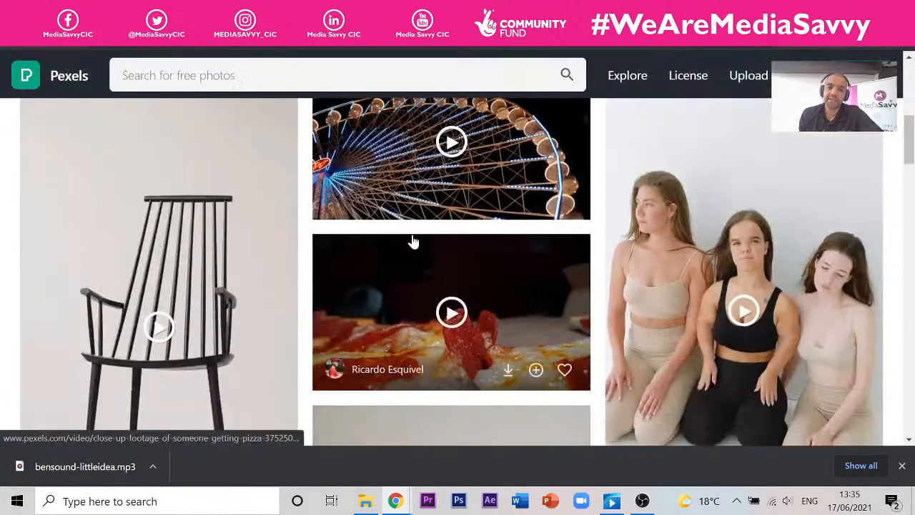
pyautogui.scroll(-8, 411, 239)
pyautogui.scroll(-3, 404, 234)
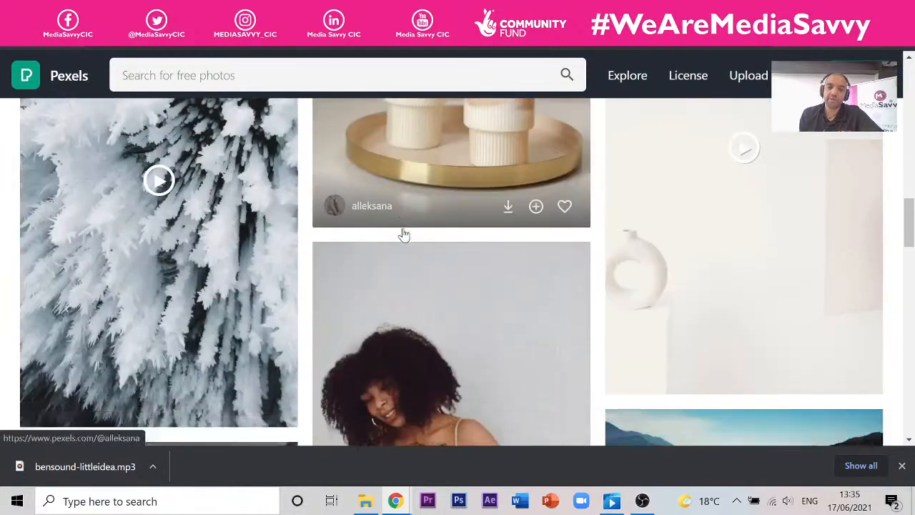
pyautogui.scroll(4, 403, 233)
pyautogui.scroll(8, 402, 232)
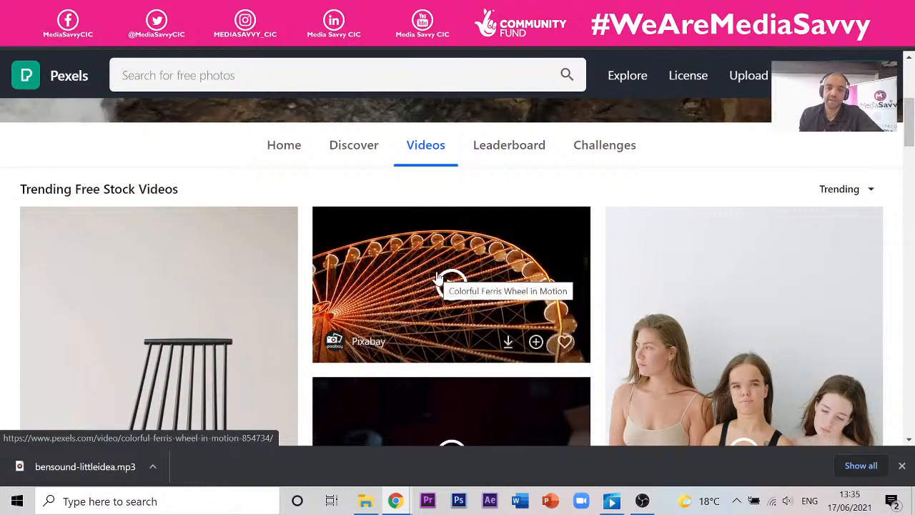
pyautogui.scroll(-3, 438, 279)
pyautogui.scroll(-10, 437, 263)
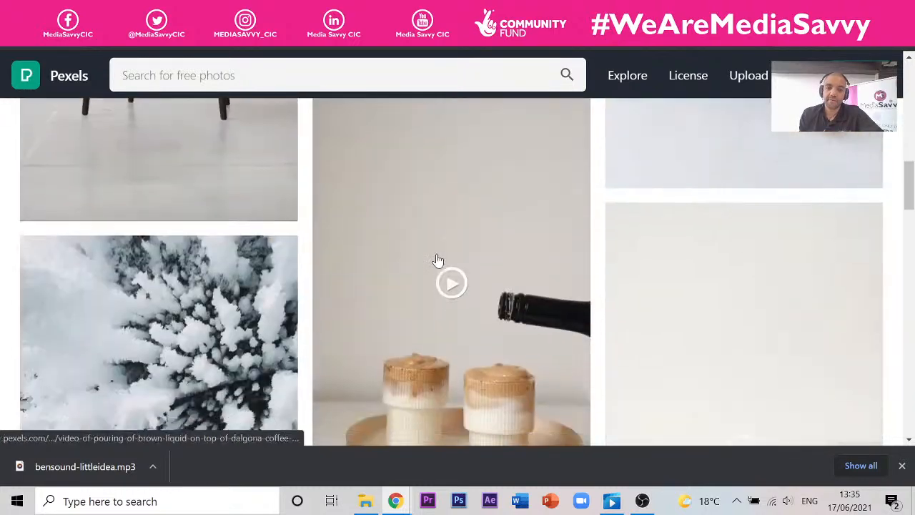
pyautogui.scroll(3, 679, 230)
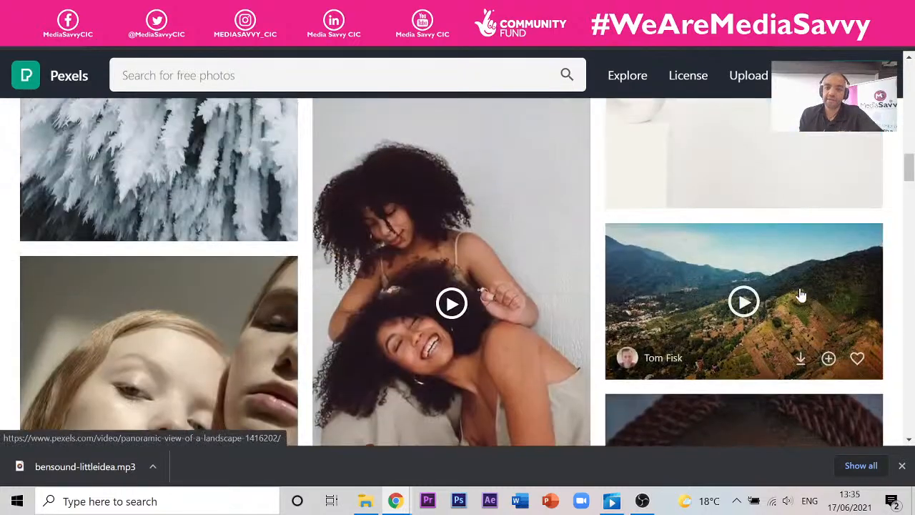
# - Open Tom Fisk's aerial 'panoramic view of a landscape' clip so it plays
pyautogui.click(811, 288)
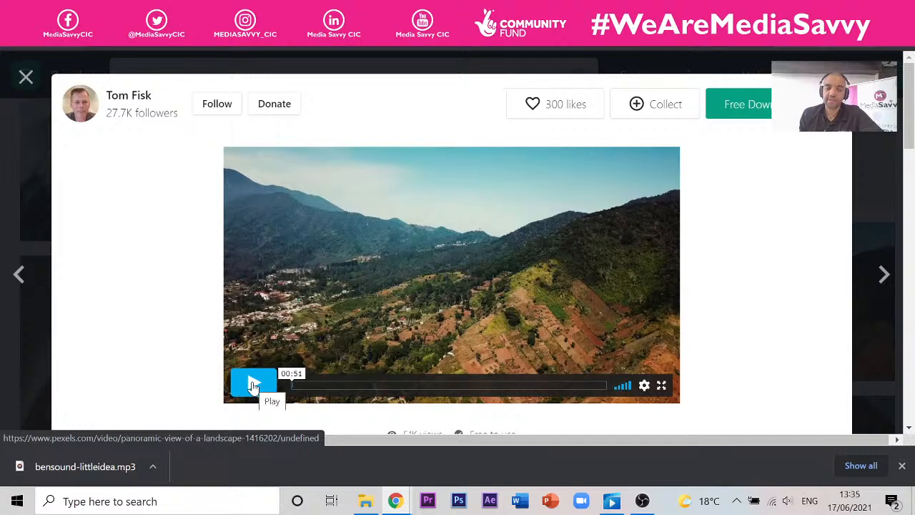
pyautogui.click(883, 185)
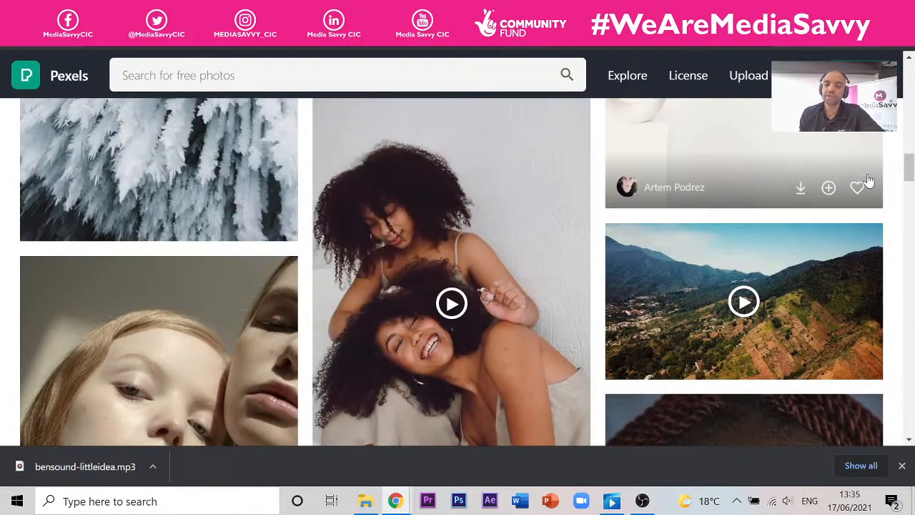
pyautogui.click(816, 274)
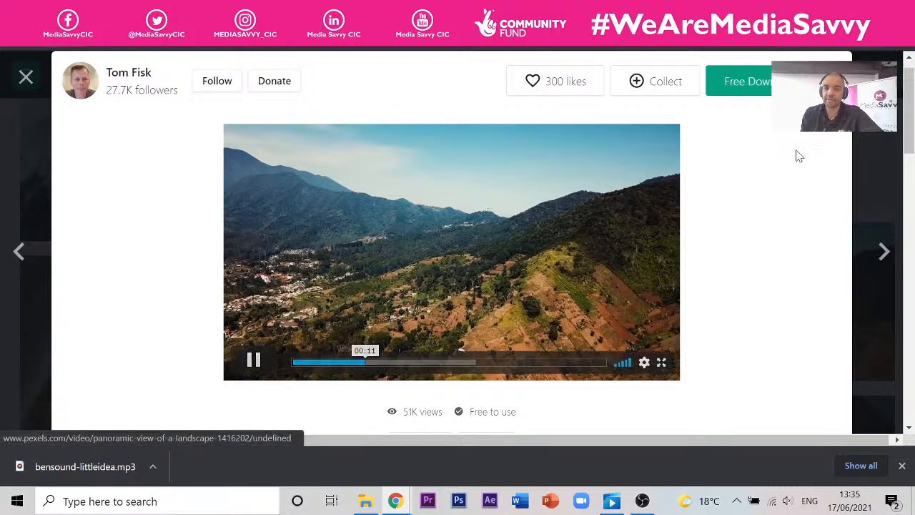
# - Download the landscape clip at HD 1280 x 720 and copy its Pexels credit text
pyautogui.click(748, 87)
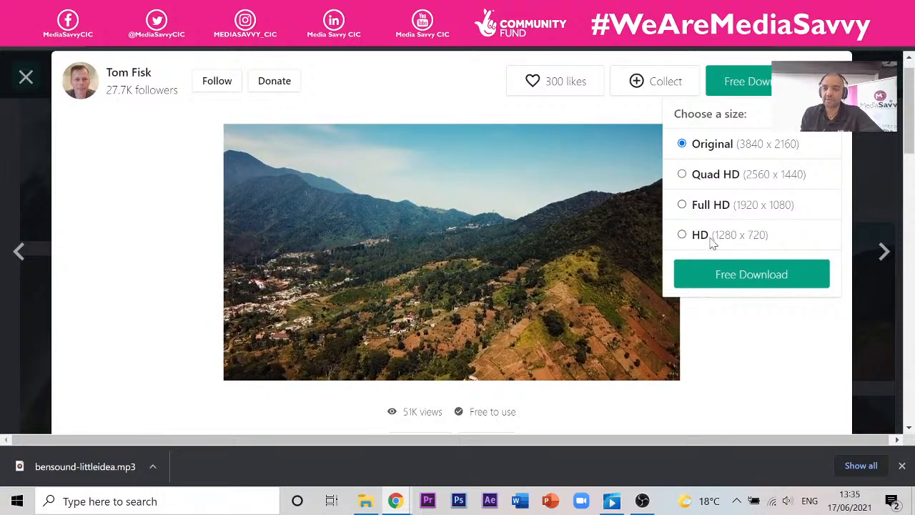
pyautogui.click(683, 237)
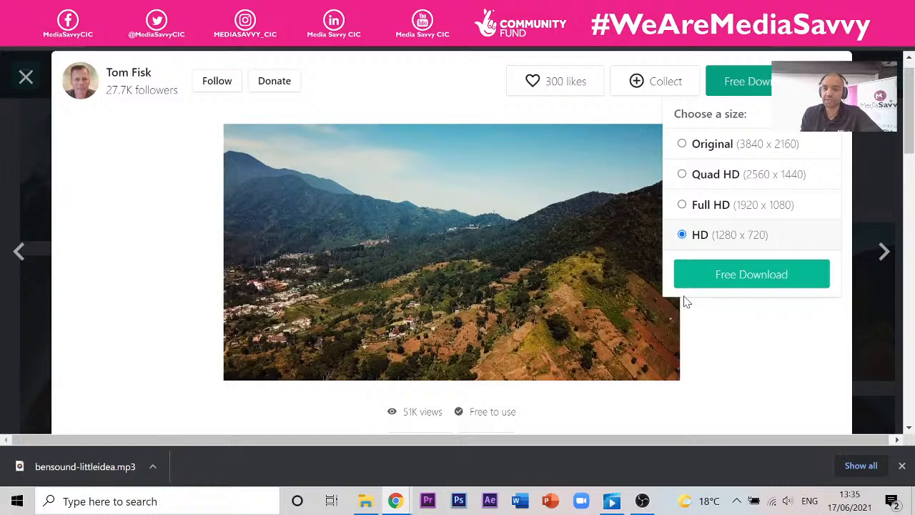
pyautogui.click(735, 276)
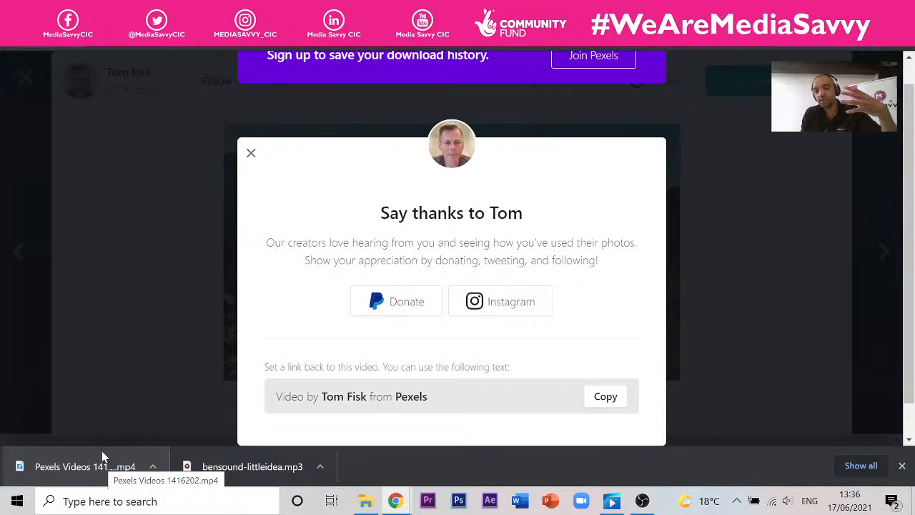
pyautogui.click(619, 402)
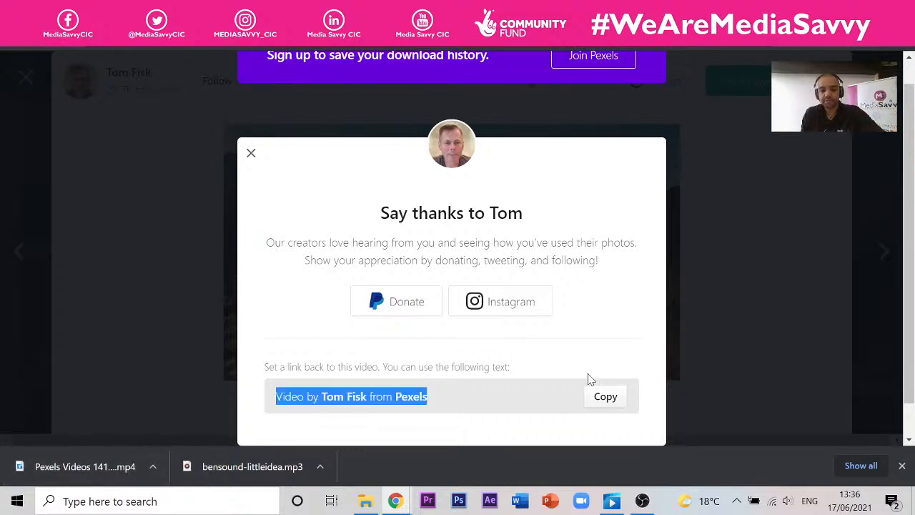
pyautogui.click(71, 10)
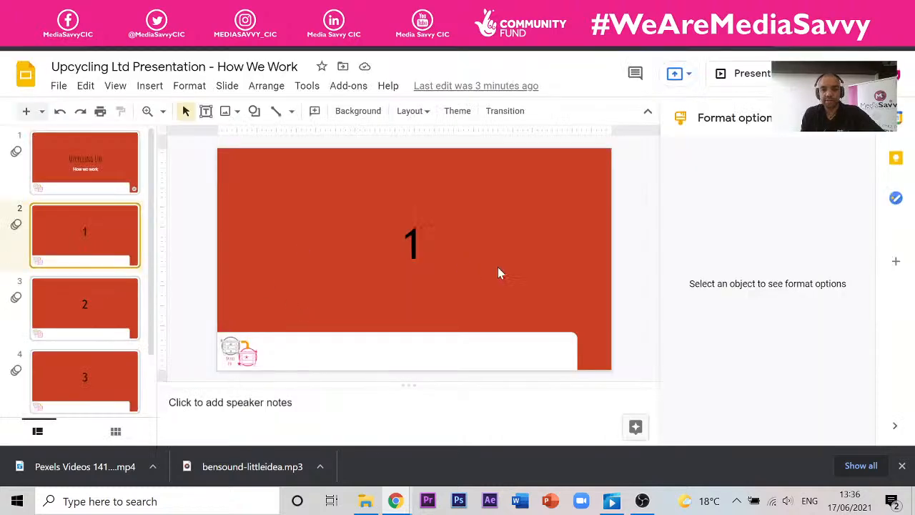
# - Apply the Title and body layout to slide 2
pyautogui.click(410, 245)
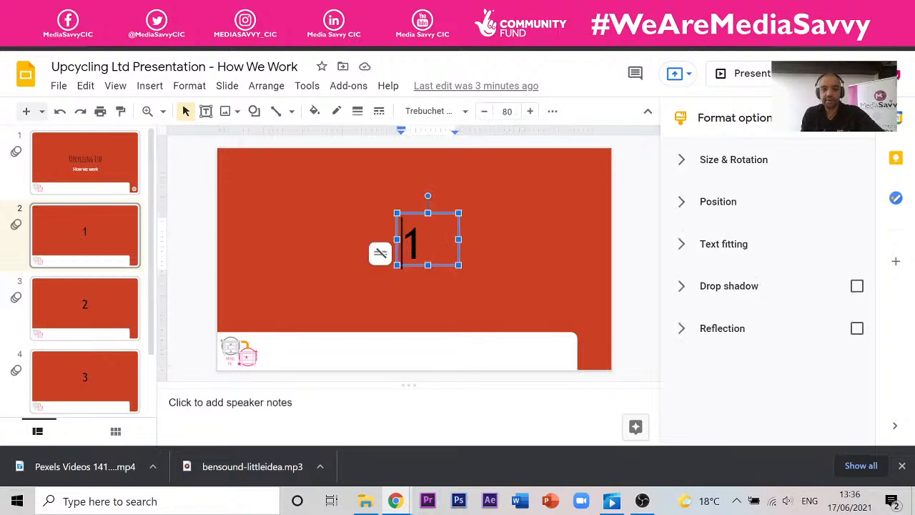
pyautogui.click(240, 180)
pyautogui.click(410, 111)
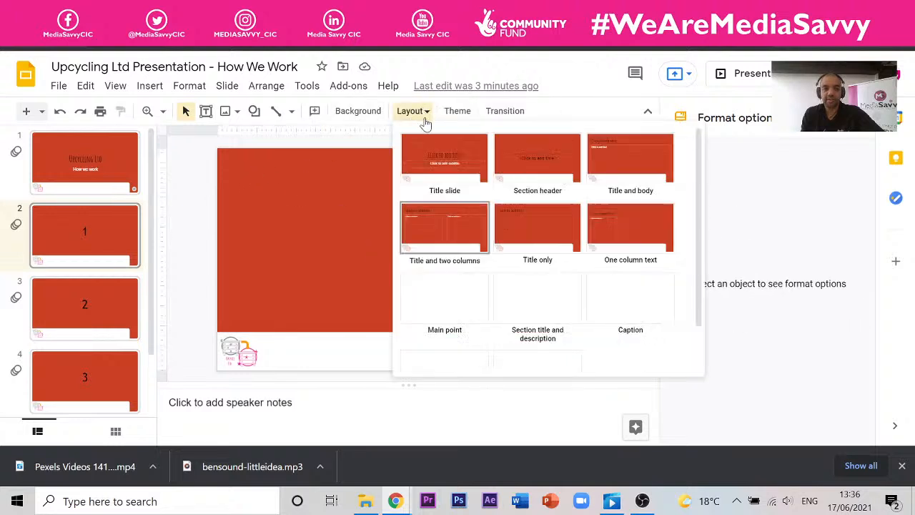
pyautogui.click(619, 151)
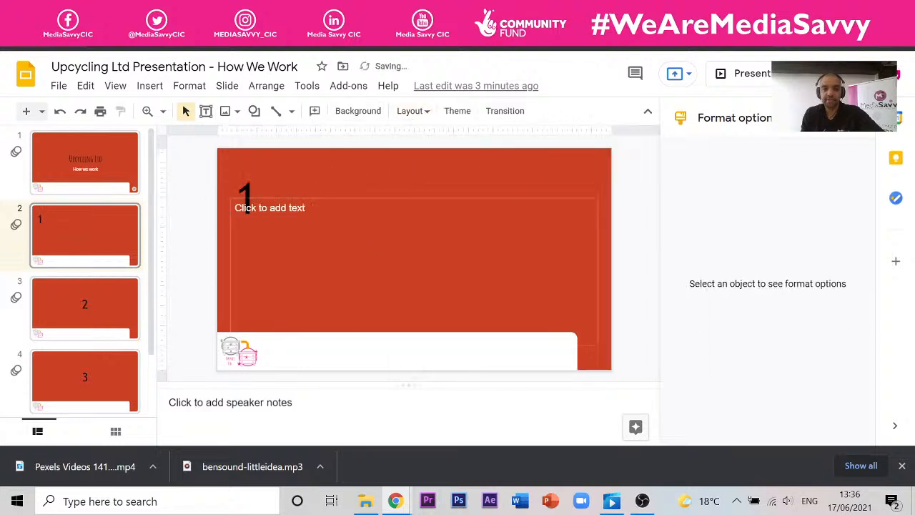
# - Replace the '1' title text with 'Inserting a video'
pyautogui.click(260, 179)
pyautogui.click(269, 208)
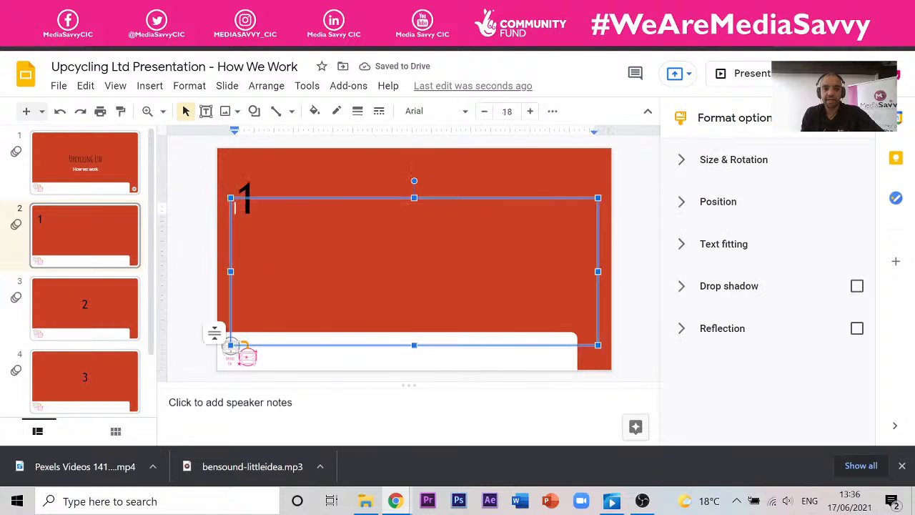
pyautogui.click(251, 187)
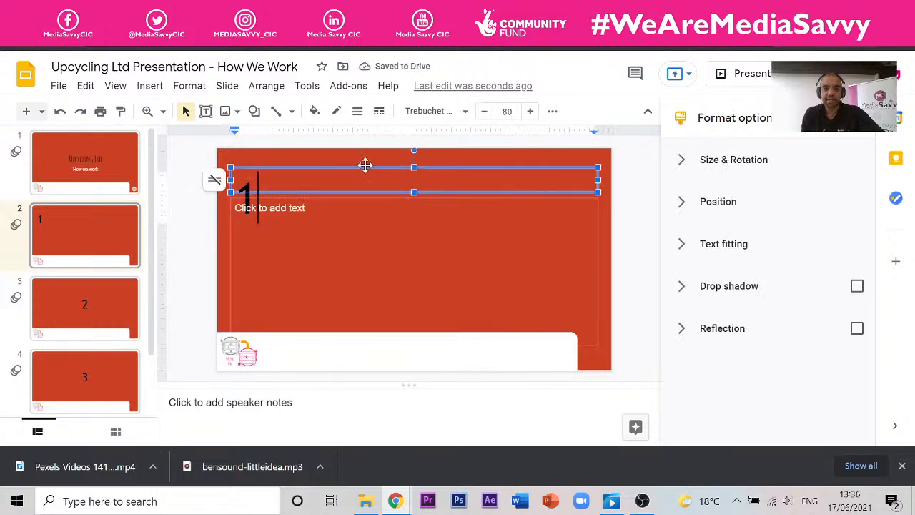
pyautogui.moveTo(365, 164); pyautogui.dragTo(341, 251)
pyautogui.hotkey('ctrl', 'z')
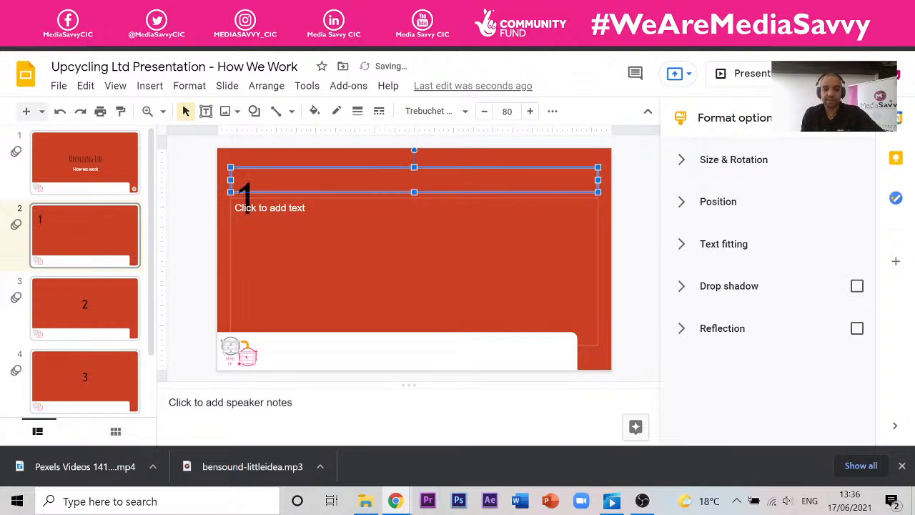
pyautogui.moveTo(264, 183); pyautogui.dragTo(228, 186)
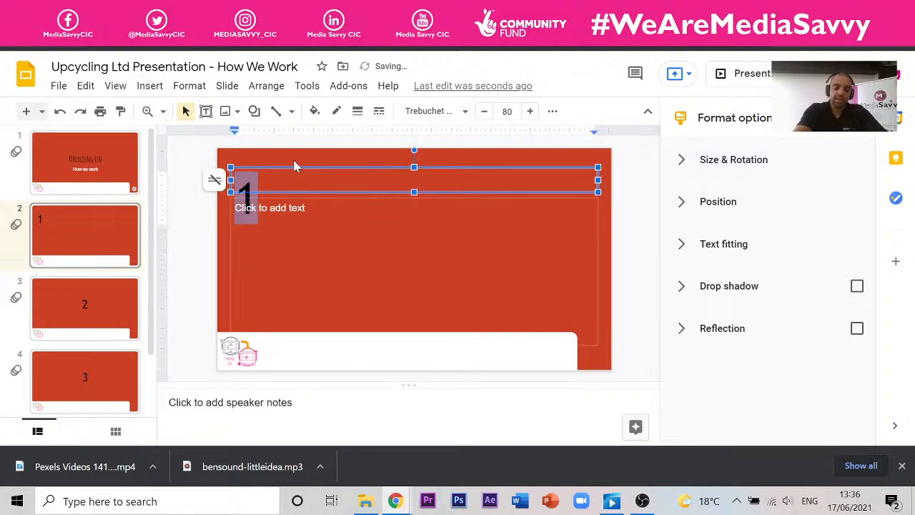
pyautogui.write('Inserting')
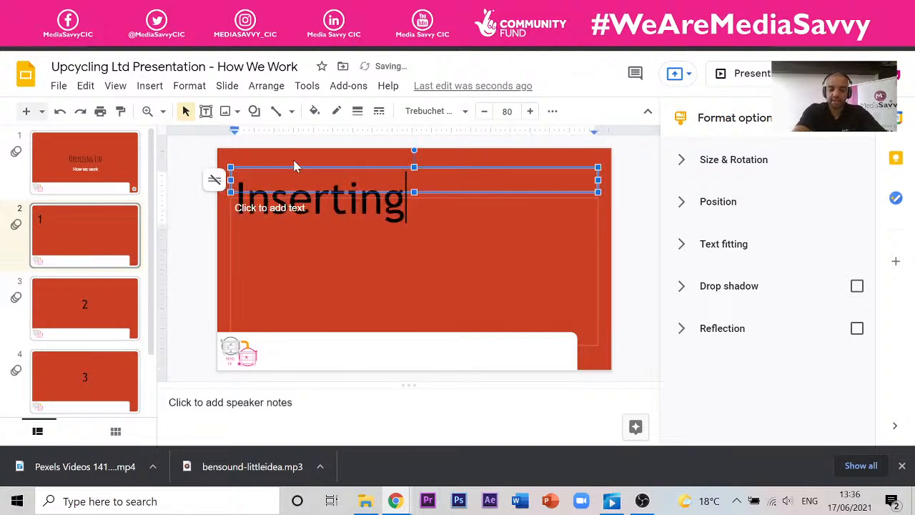
pyautogui.write(' a video')
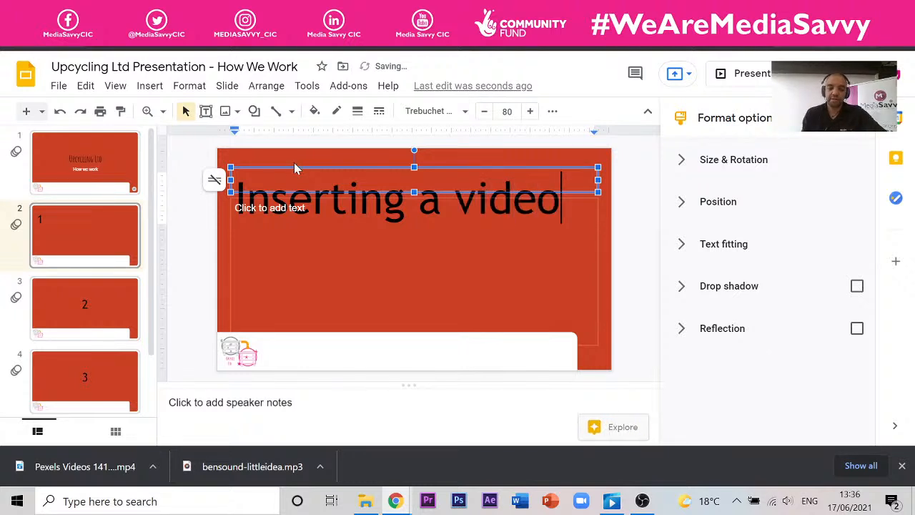
# - Set the title font size to 40 and delete the empty body placeholder
pyautogui.hotkey('ctrl', 'a')
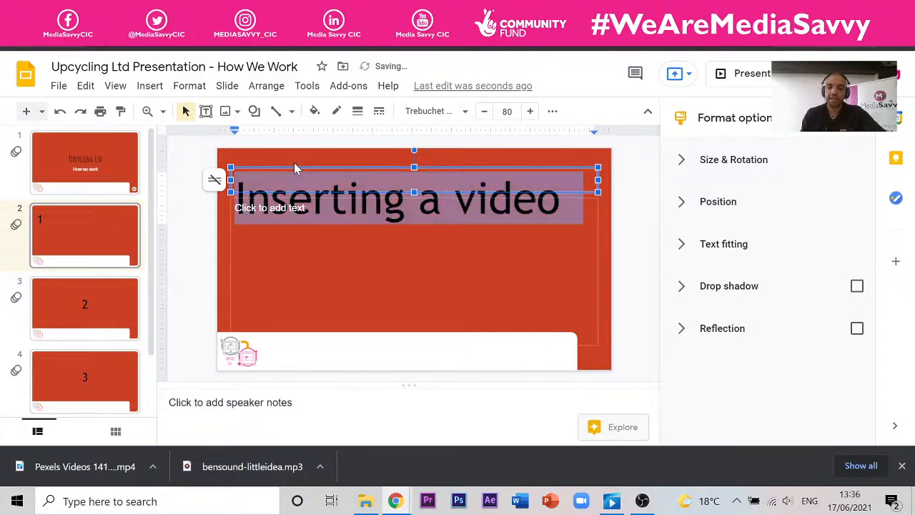
pyautogui.click(507, 112)
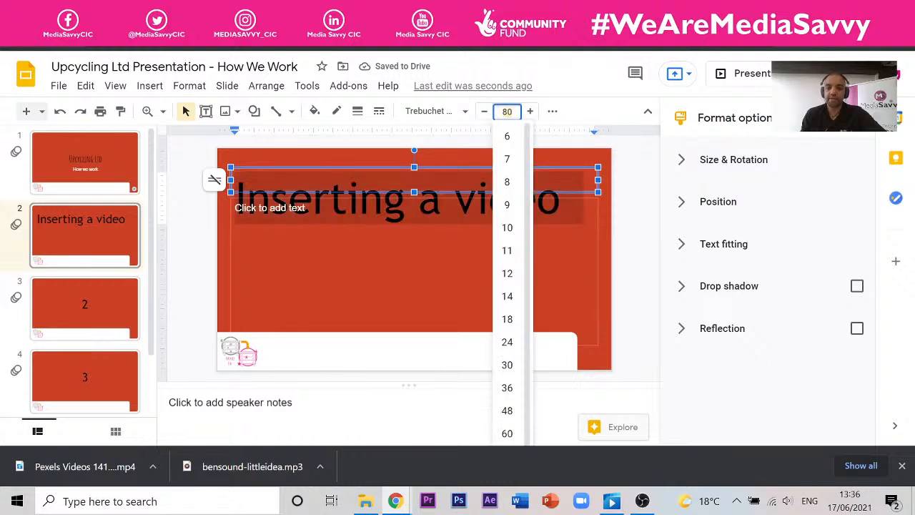
pyautogui.write('40')
pyautogui.press('Return')
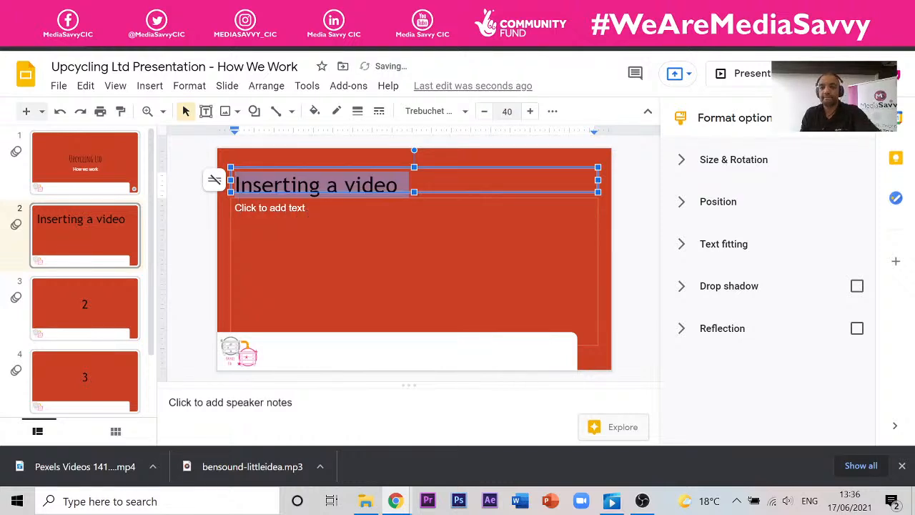
pyautogui.click(465, 198)
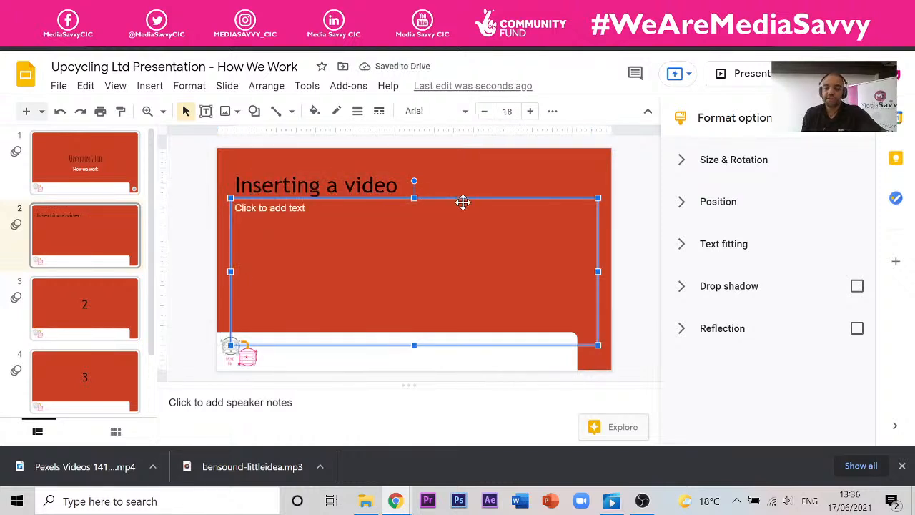
pyautogui.press('Delete')
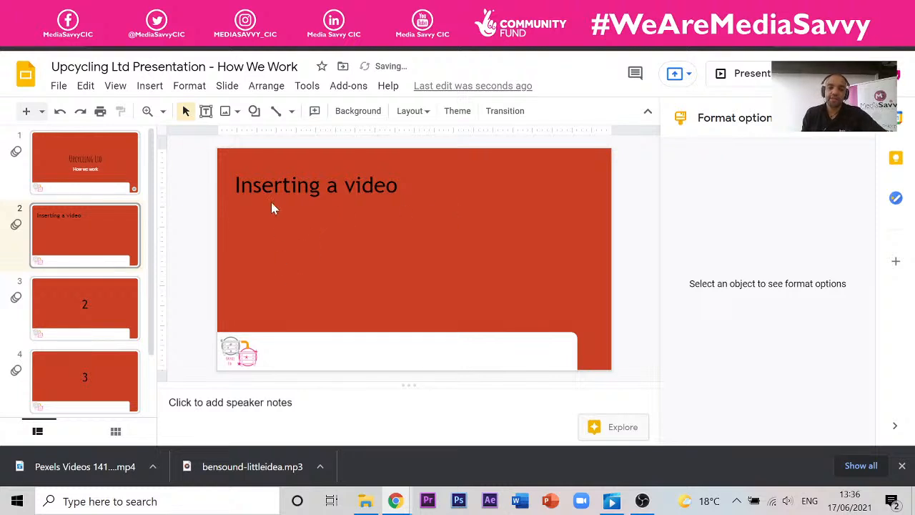
# - Add a text box along slide 2's bottom edge containing the pasted Pexels video credit
pyautogui.click(206, 111)
pyautogui.moveTo(241, 303); pyautogui.dragTo(473, 331)
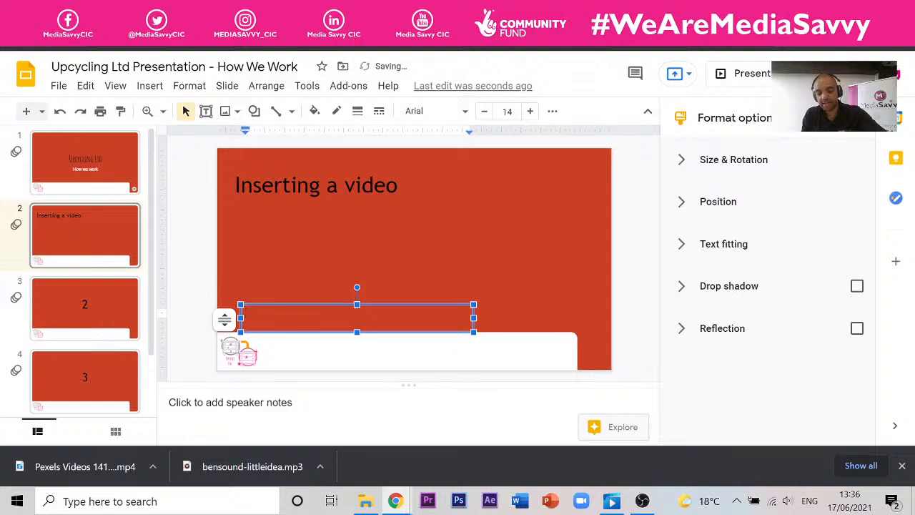
pyautogui.hotkey('ctrl', 'v')
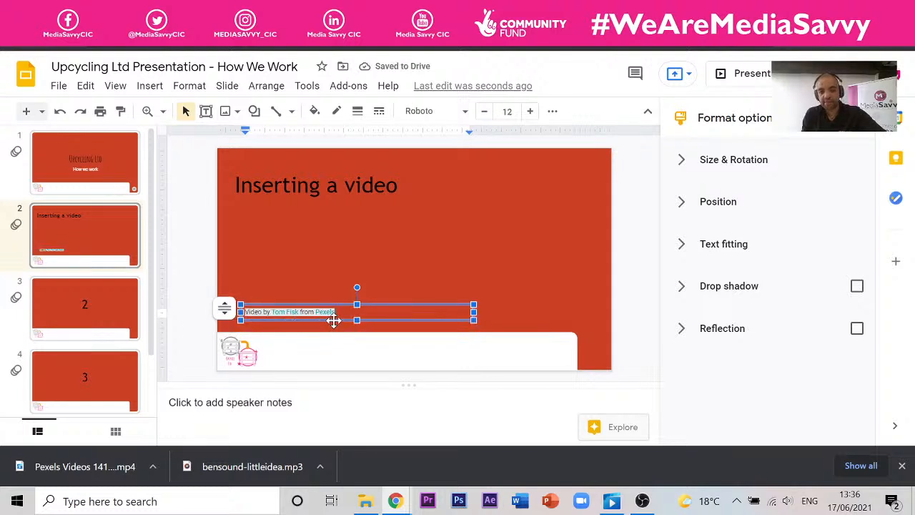
pyautogui.moveTo(332, 321); pyautogui.dragTo(354, 307)
pyautogui.click(361, 279)
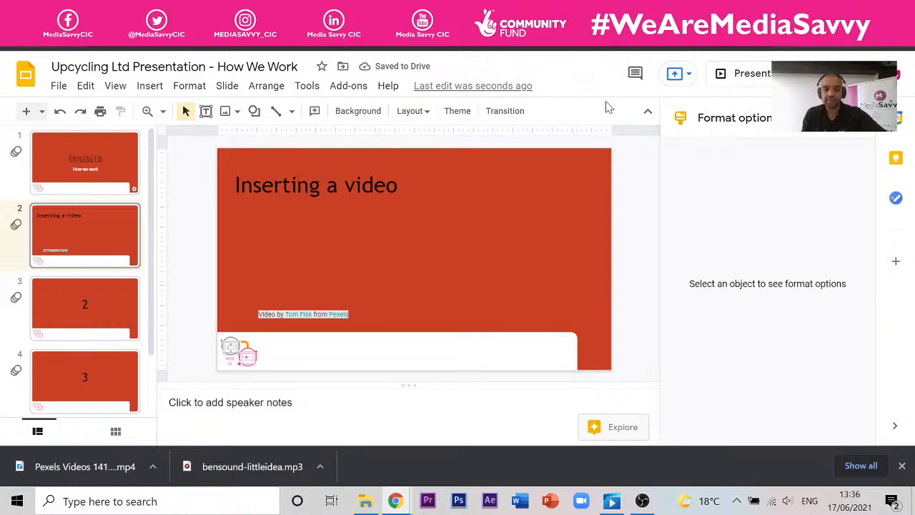
pyautogui.click(680, 13)
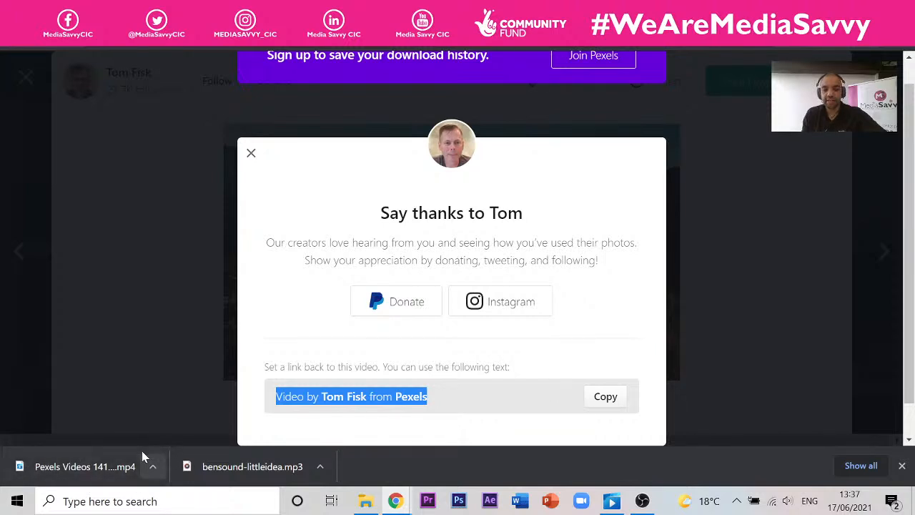
# - Close the video Properties window and open a File Explorer window
pyautogui.click(367, 502)
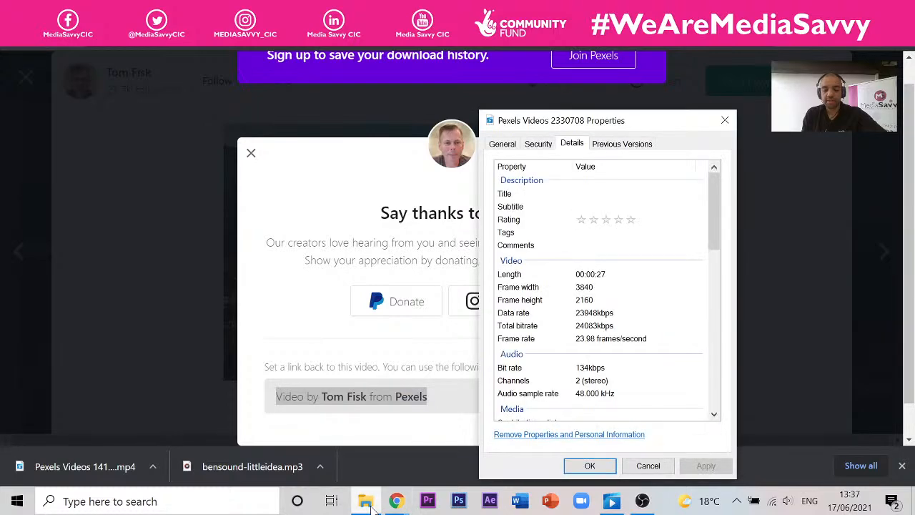
pyautogui.click(648, 465)
pyautogui.click(367, 503)
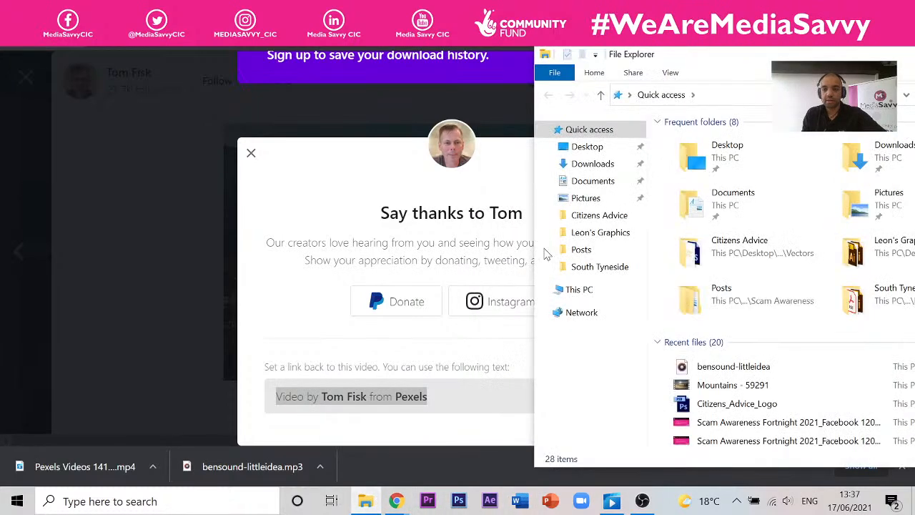
pyautogui.moveTo(773, 60); pyautogui.dragTo(624, 40)
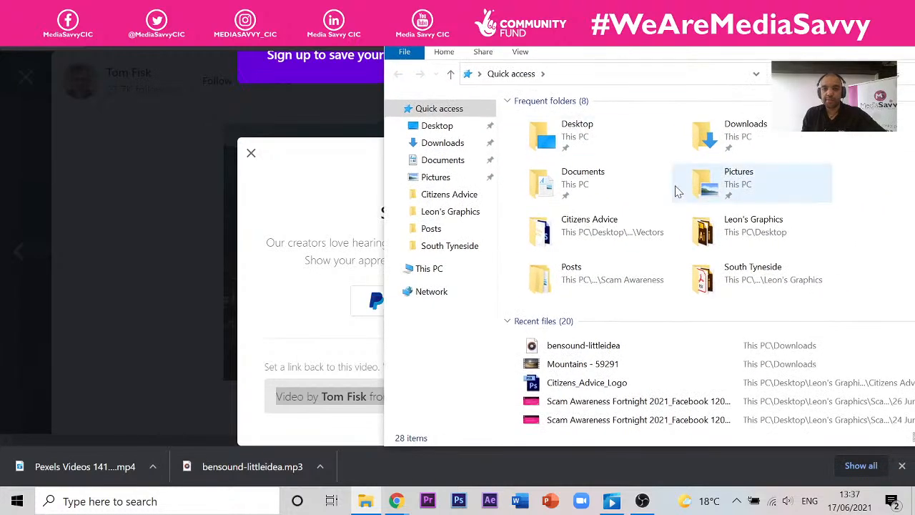
# - Select Pexels Videos 1416202 (16.0 MB MP4) in the Downloads folder
pyautogui.click(437, 126)
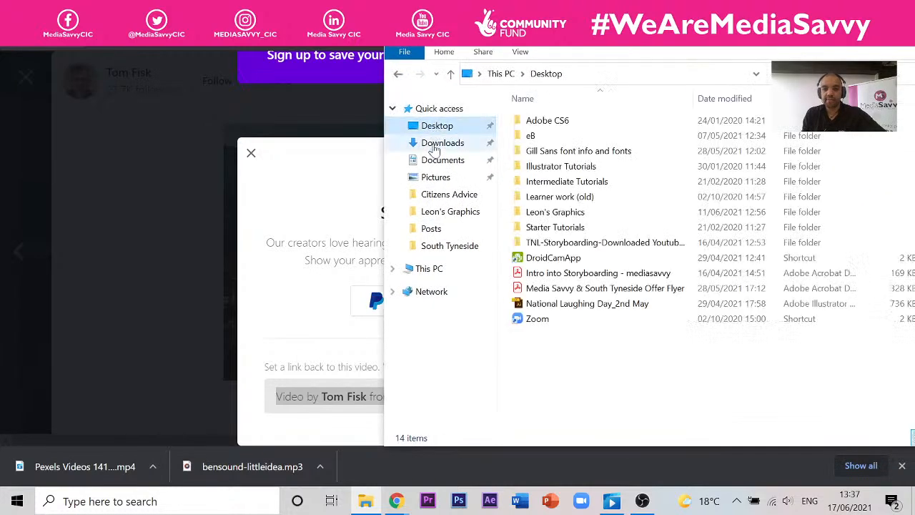
pyautogui.click(438, 143)
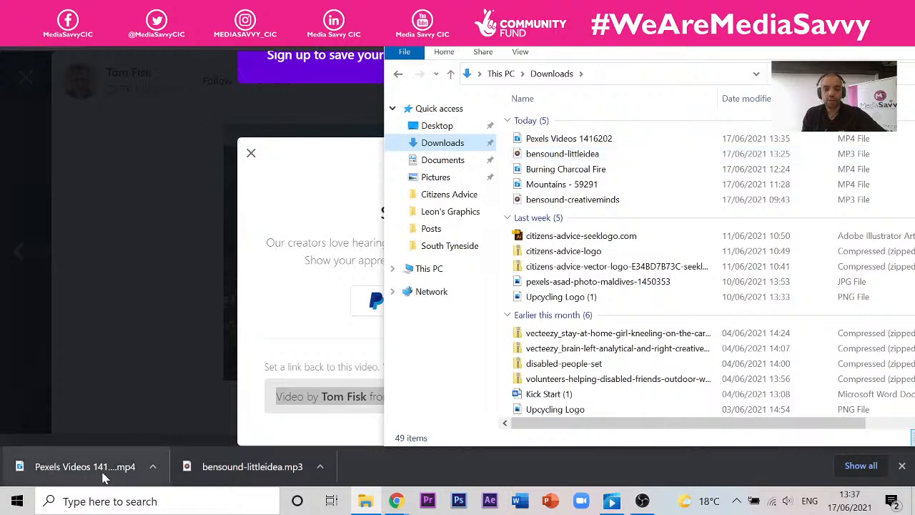
pyautogui.click(604, 144)
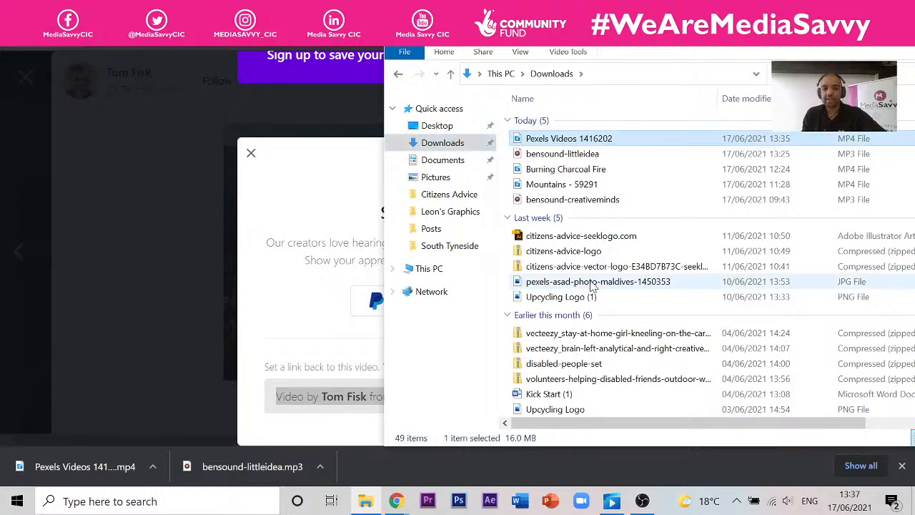
pyautogui.click(65, 11)
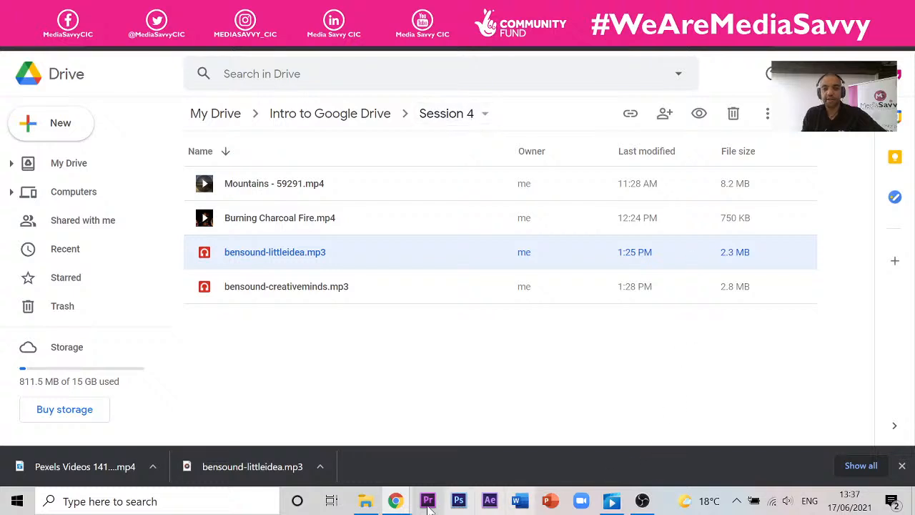
# - Drag Pexels Videos 1416202.mp4 from Downloads into Drive's Session 4 folder
pyautogui.click(366, 500)
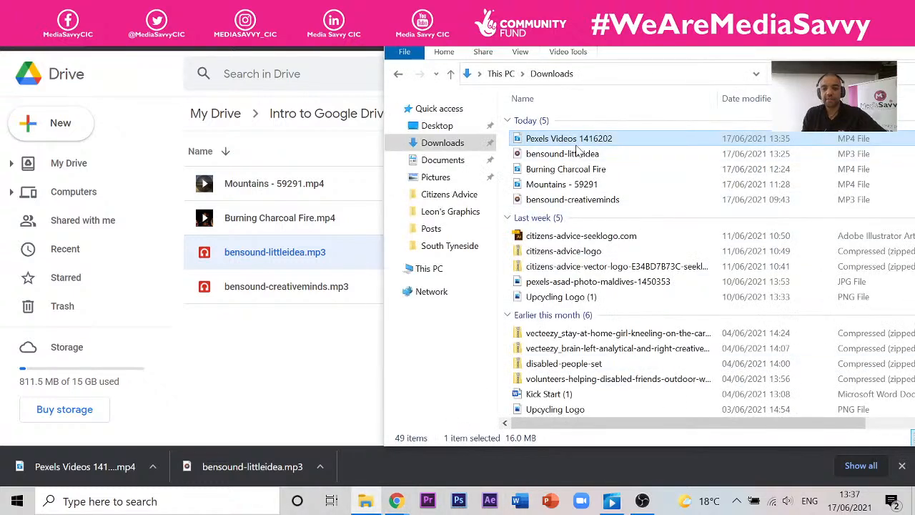
pyautogui.moveTo(572, 145); pyautogui.dragTo(259, 352)
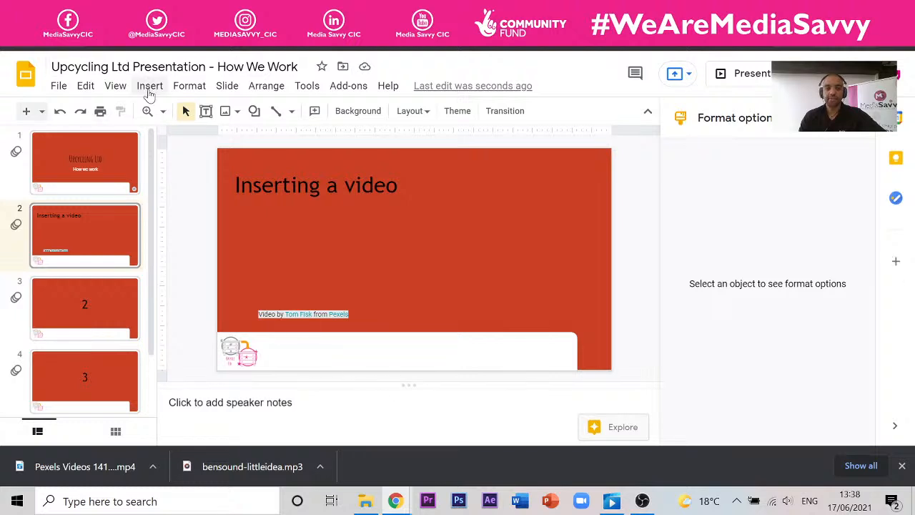
# - Insert the Burning Charcoal fire video from My Drive onto slide 2
pyautogui.click(148, 87)
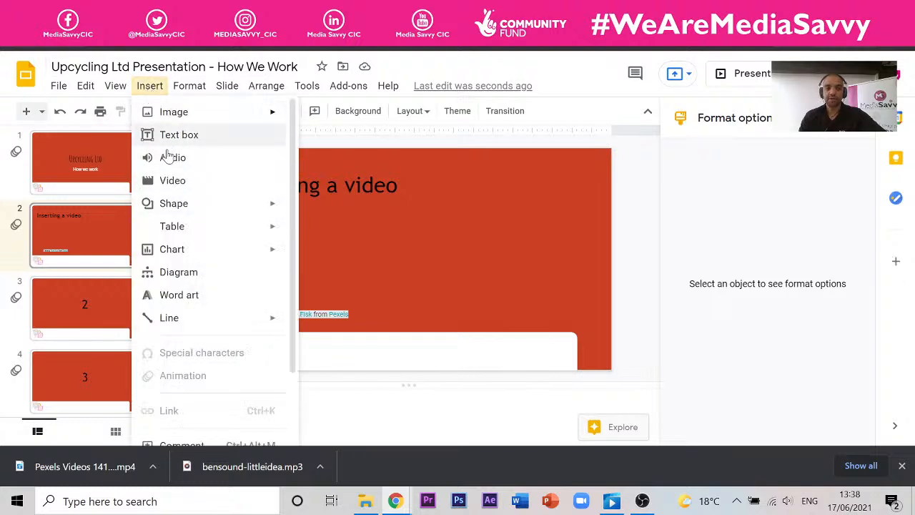
pyautogui.click(187, 182)
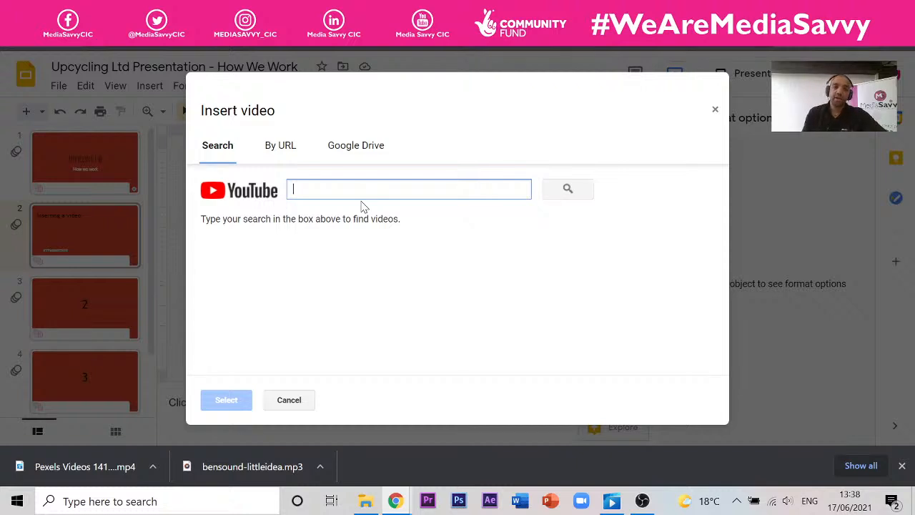
pyautogui.click(373, 151)
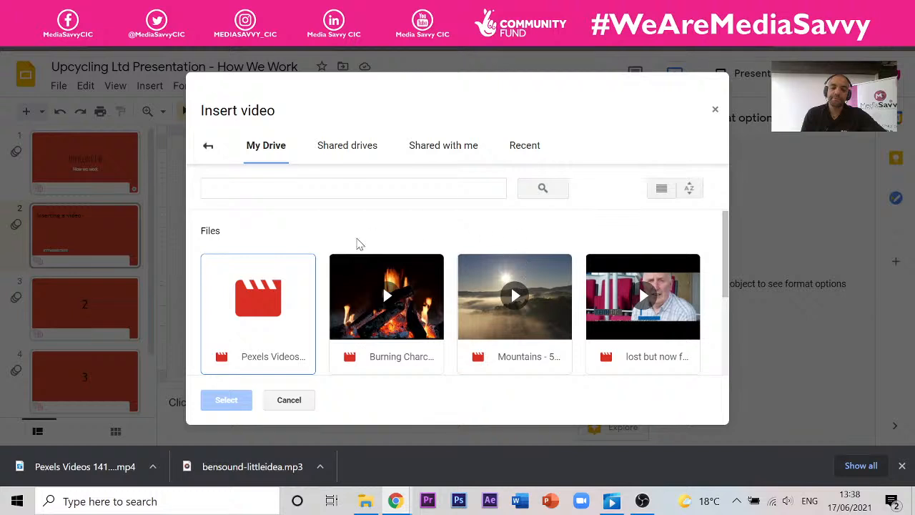
pyautogui.click(409, 318)
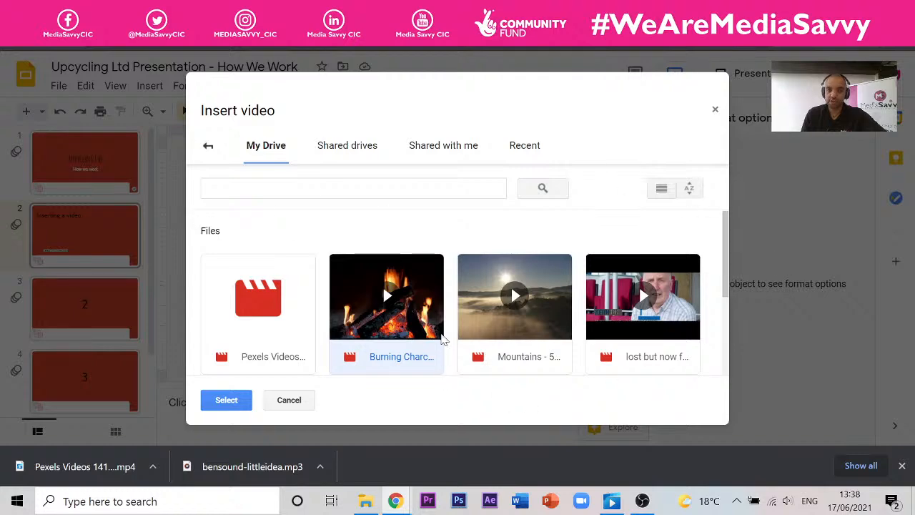
pyautogui.click(241, 401)
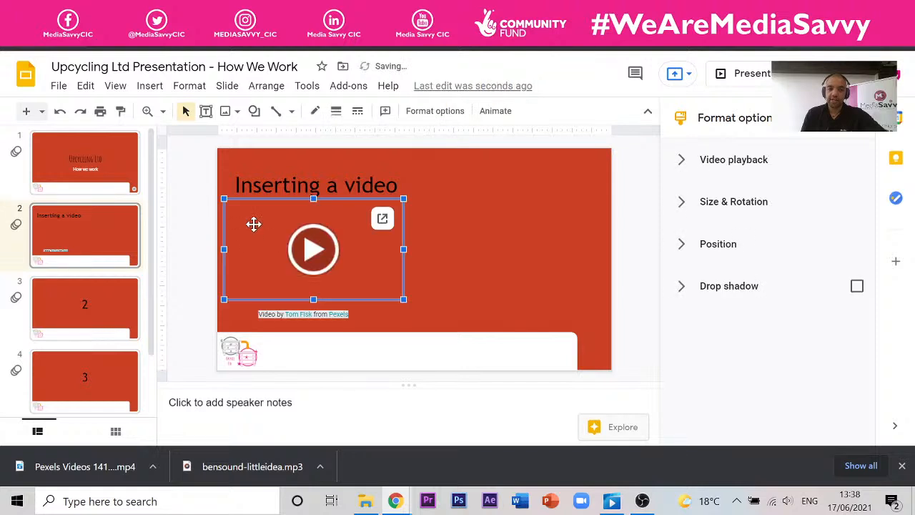
# - Test the fire video's playback, then nudge it slightly right and down above the credit
pyautogui.click(519, 274)
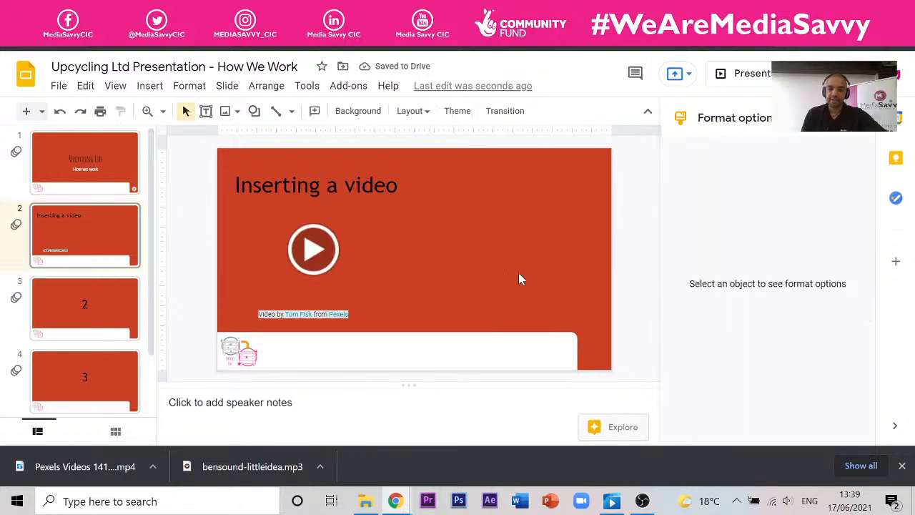
pyautogui.click(352, 243)
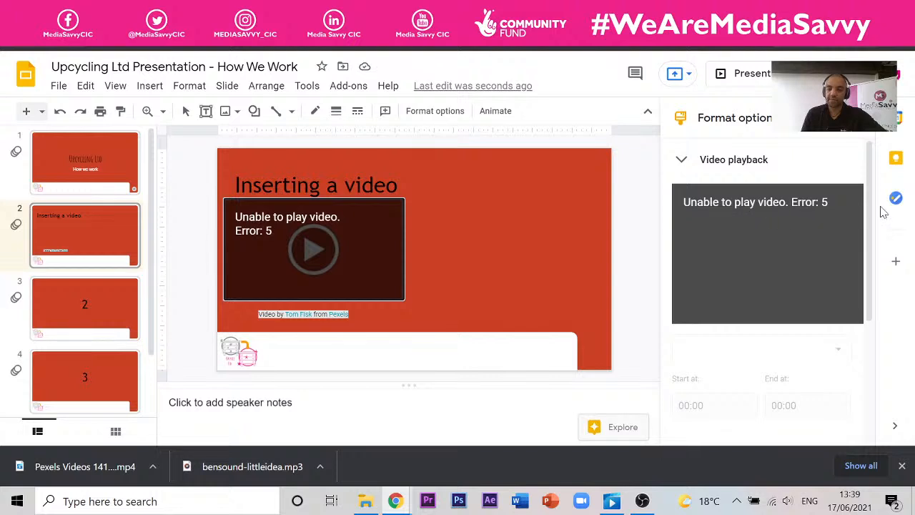
pyautogui.click(638, 236)
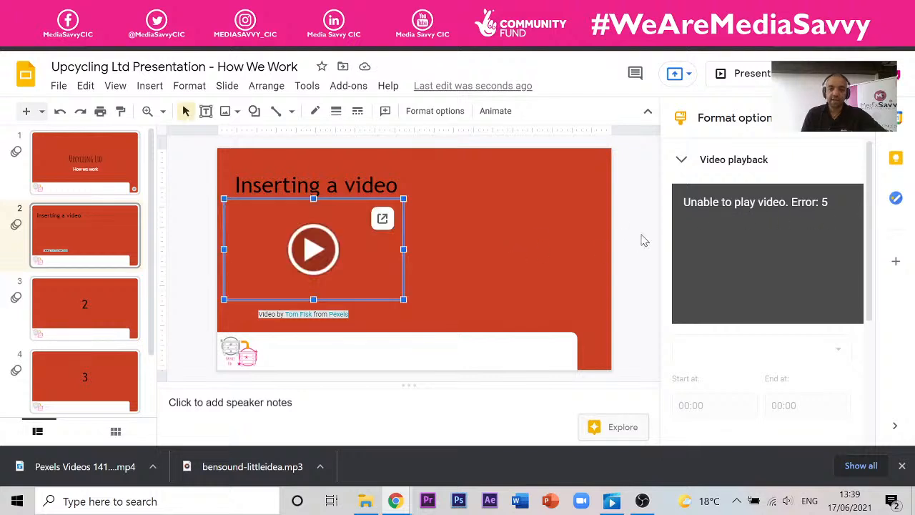
pyautogui.click(322, 245)
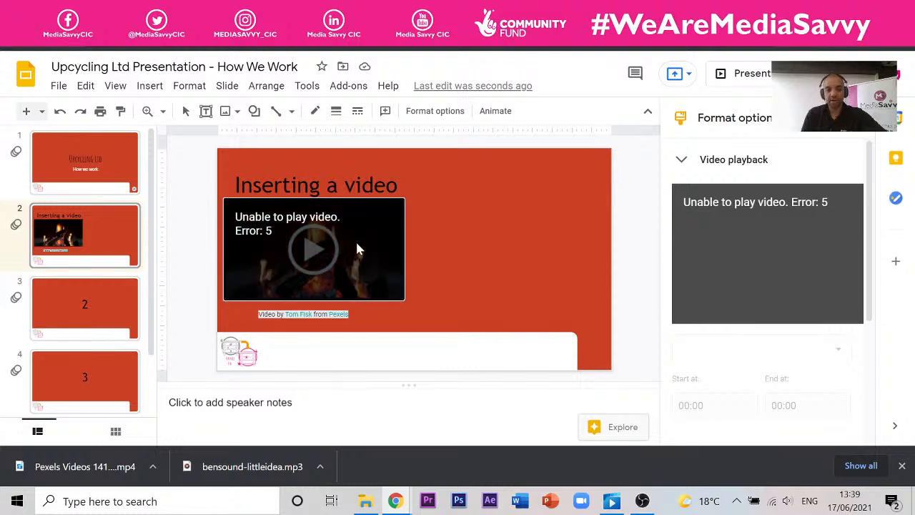
pyautogui.click(654, 250)
pyautogui.click(321, 259)
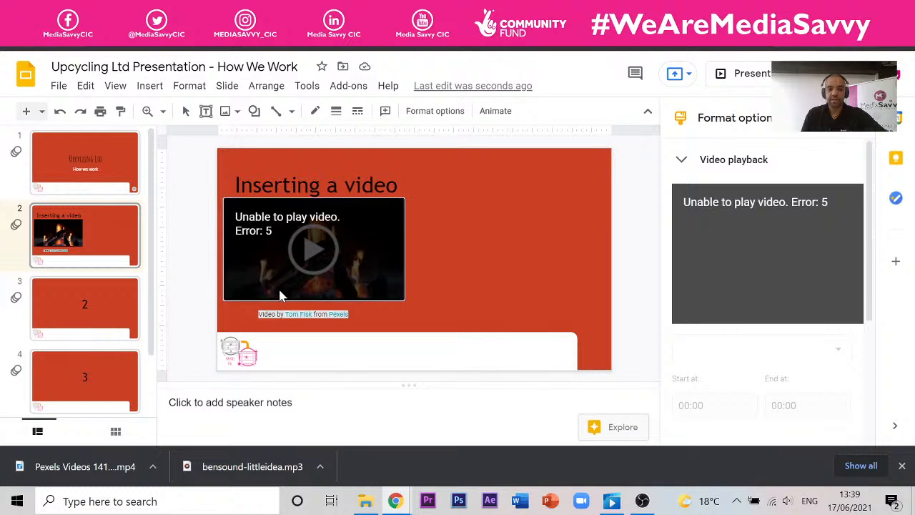
pyautogui.click(191, 290)
pyautogui.click(322, 262)
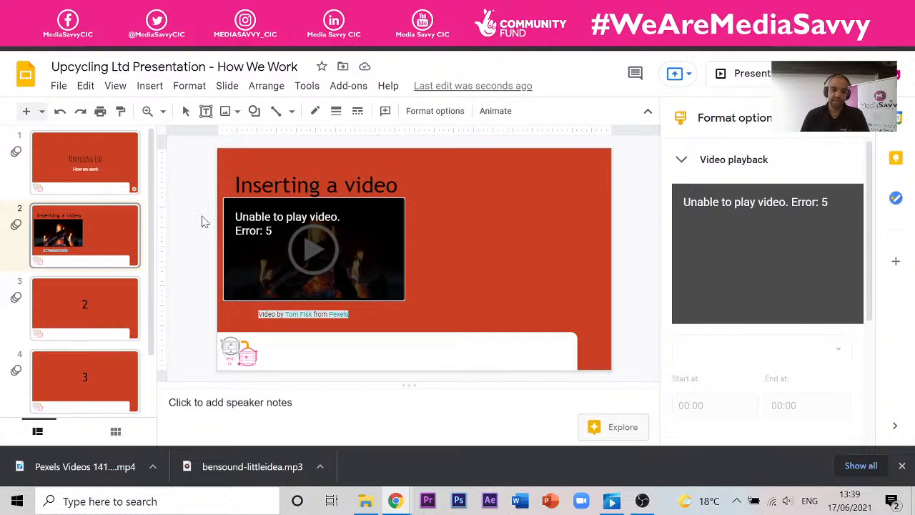
pyautogui.click(237, 250)
pyautogui.moveTo(323, 248)
pyautogui.mouseDown()
pyautogui.moveTo(359, 263)
pyautogui.moveTo(336, 259)
pyautogui.mouseUp()
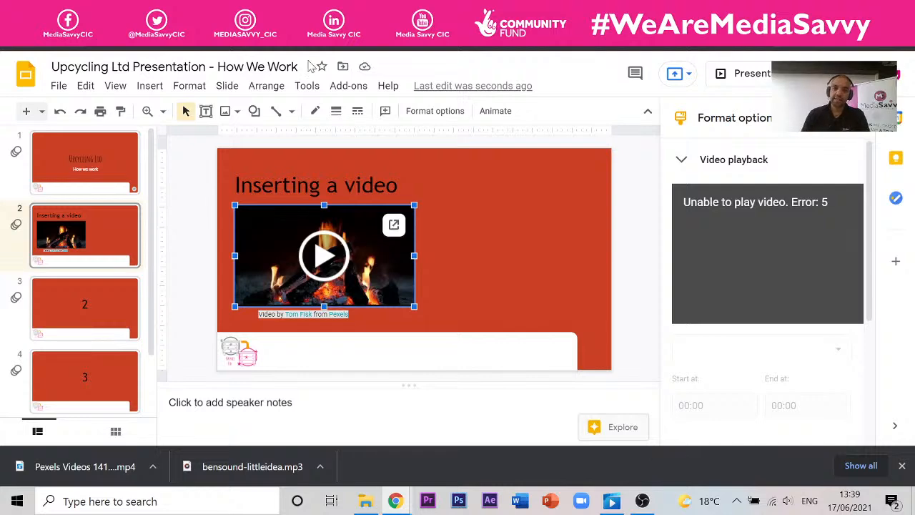
# - Insert the Pexels Videos mountain clip from My Drive onto slide 2
pyautogui.click(147, 86)
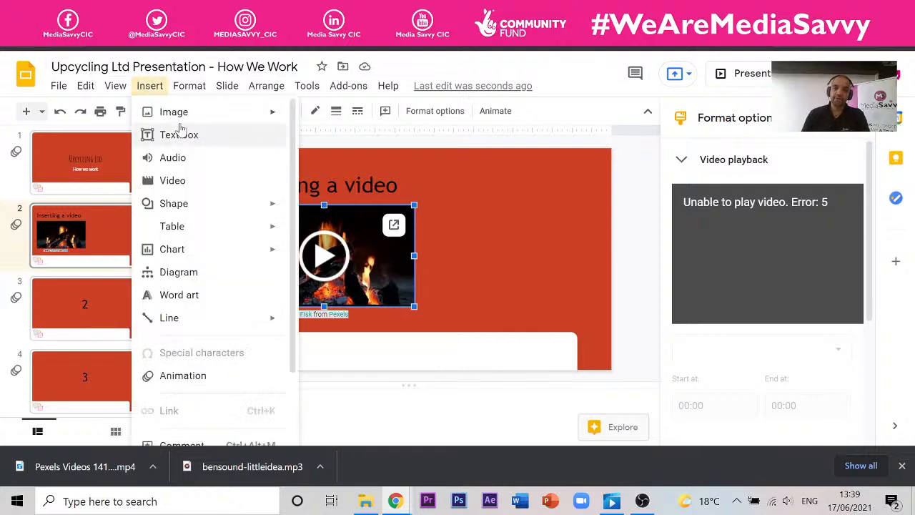
pyautogui.click(175, 181)
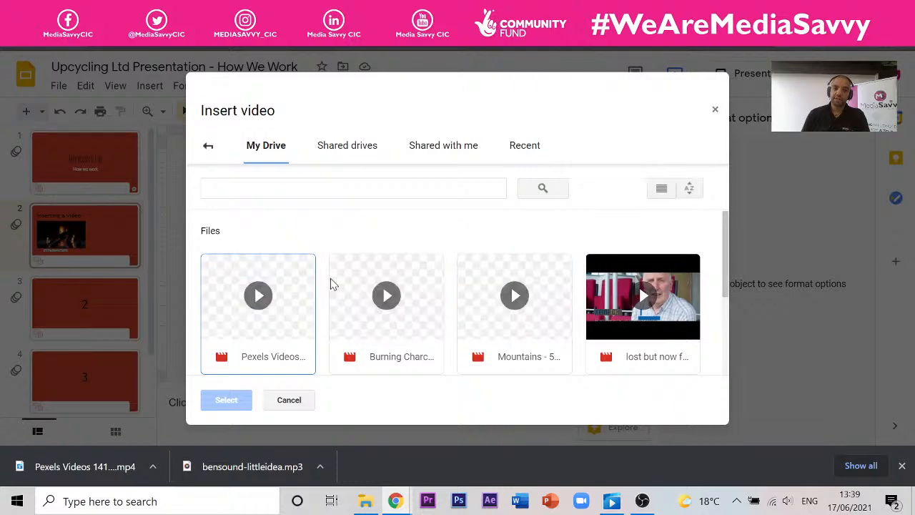
pyautogui.click(291, 346)
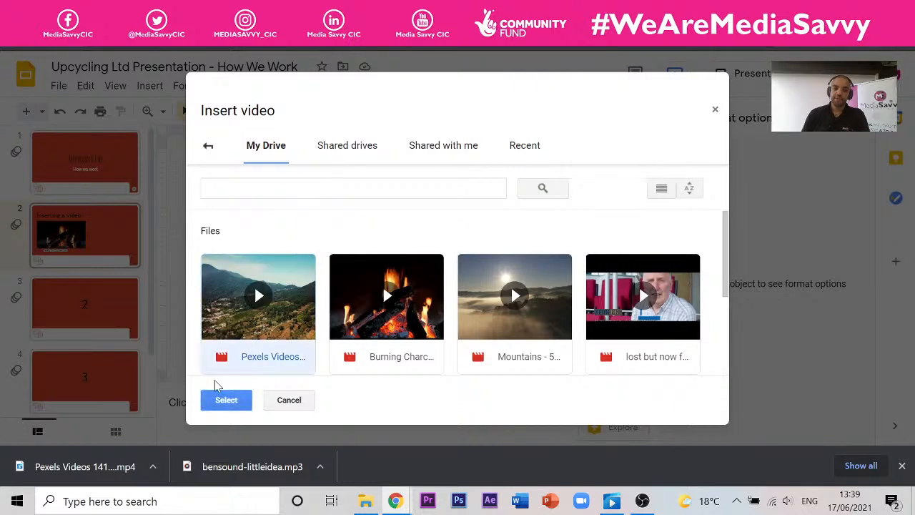
pyautogui.click(226, 403)
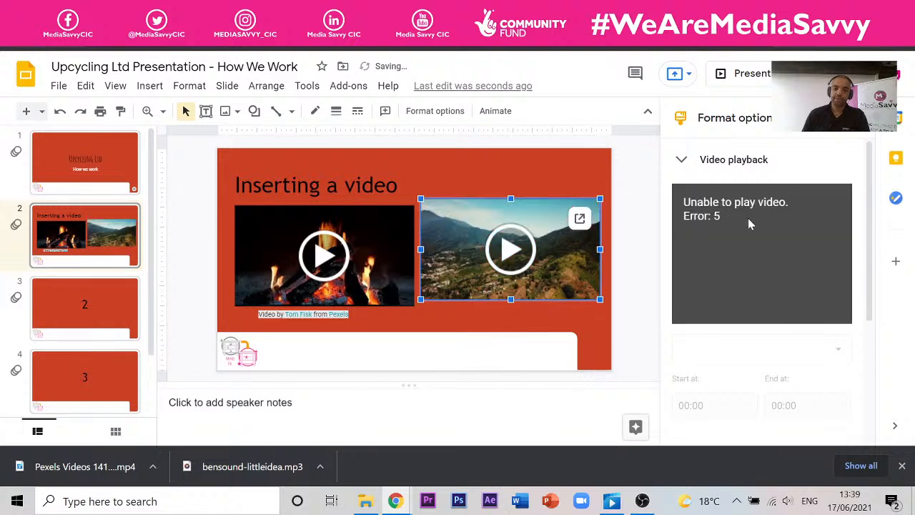
# - Try playing the mountain video, then present the slideshow full screen
pyautogui.click(631, 184)
pyautogui.click(584, 242)
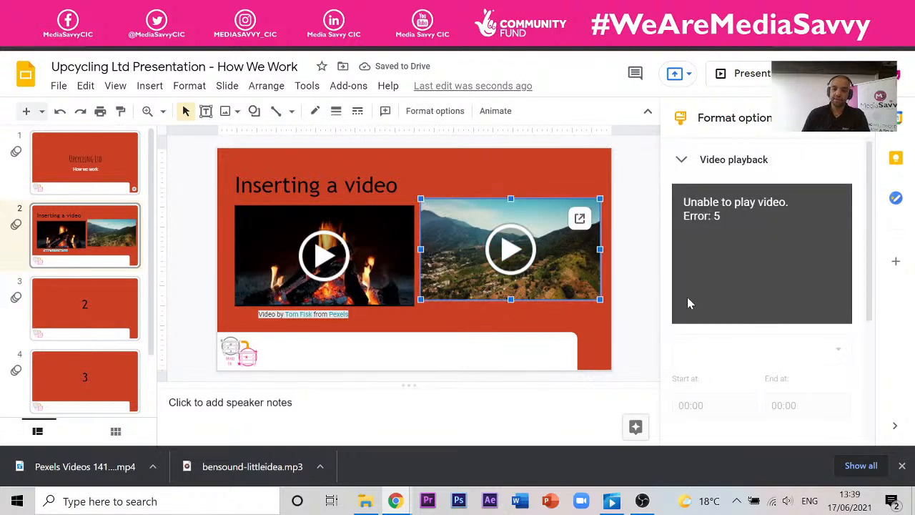
pyautogui.click(527, 259)
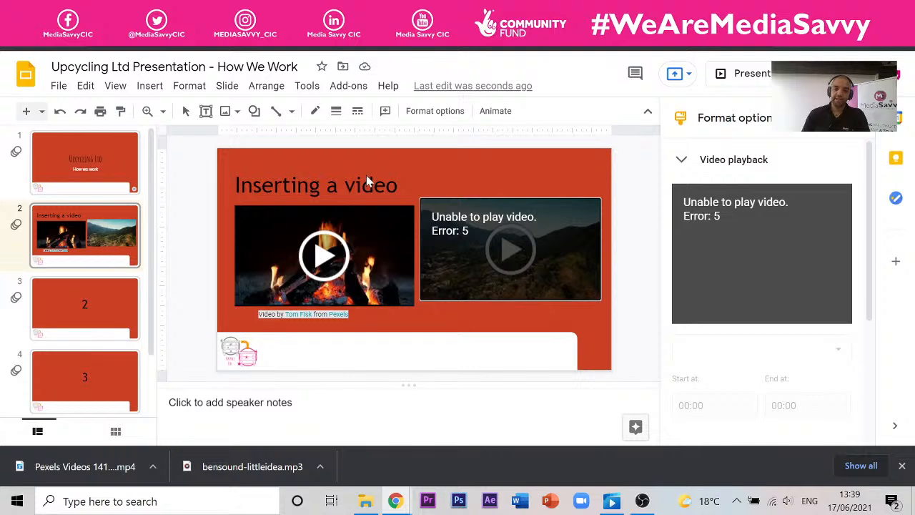
pyautogui.click(741, 74)
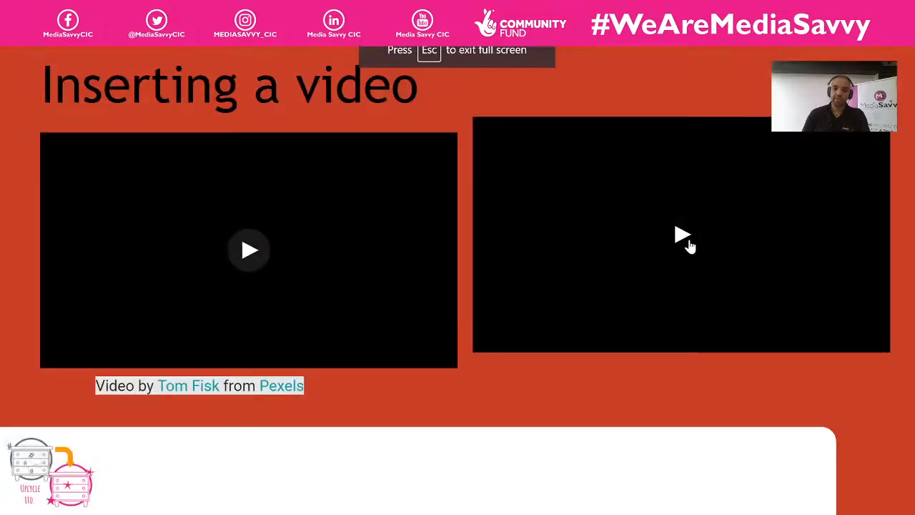
# - Exit presenting, align the mountain video level with the fire clip, then open the Intro deck
pyautogui.click(683, 238)
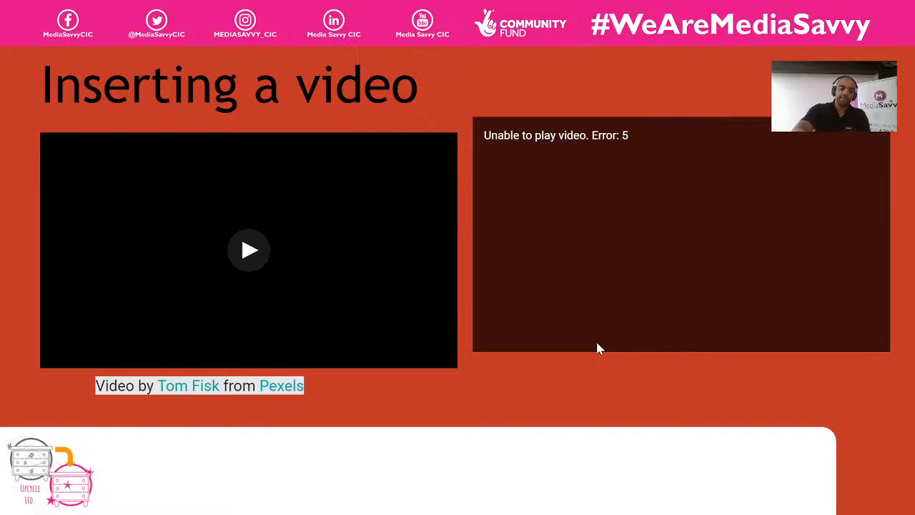
pyautogui.press('Escape')
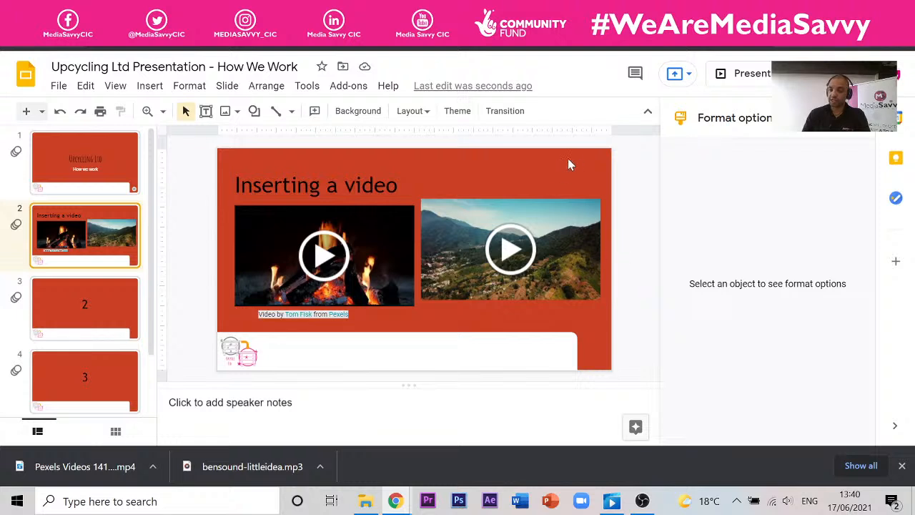
pyautogui.click(544, 248)
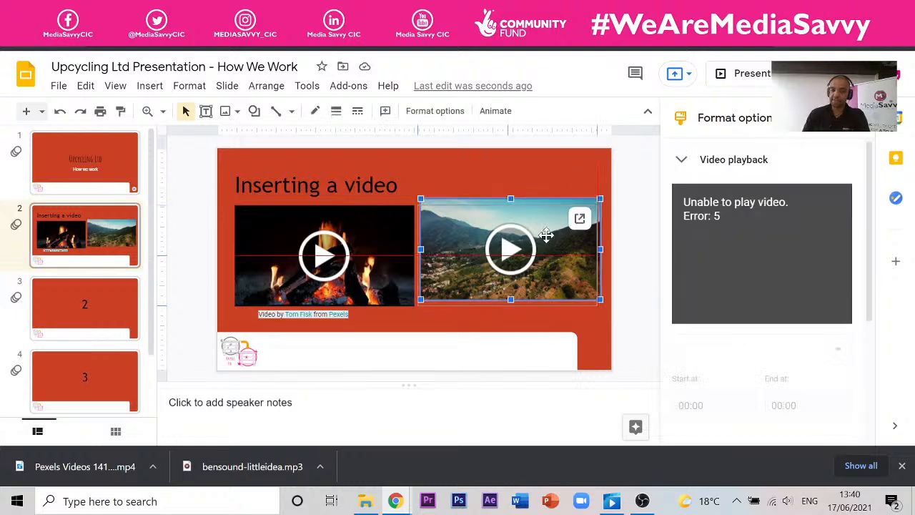
pyautogui.click(622, 208)
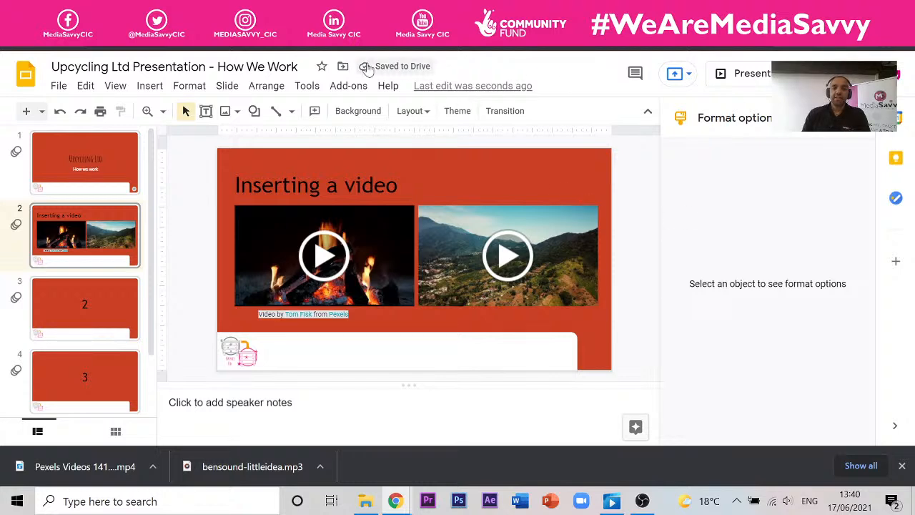
pyautogui.hotkey('ctrl', 'Tab')
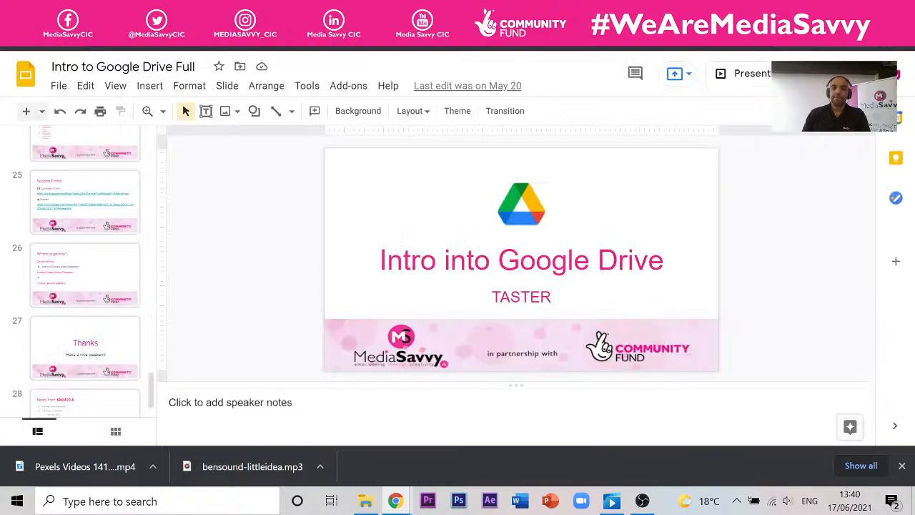
# - Present the Intro to Google Drive Full deck, advance to the Google Forms slide, then return to Today
pyautogui.click(386, 10)
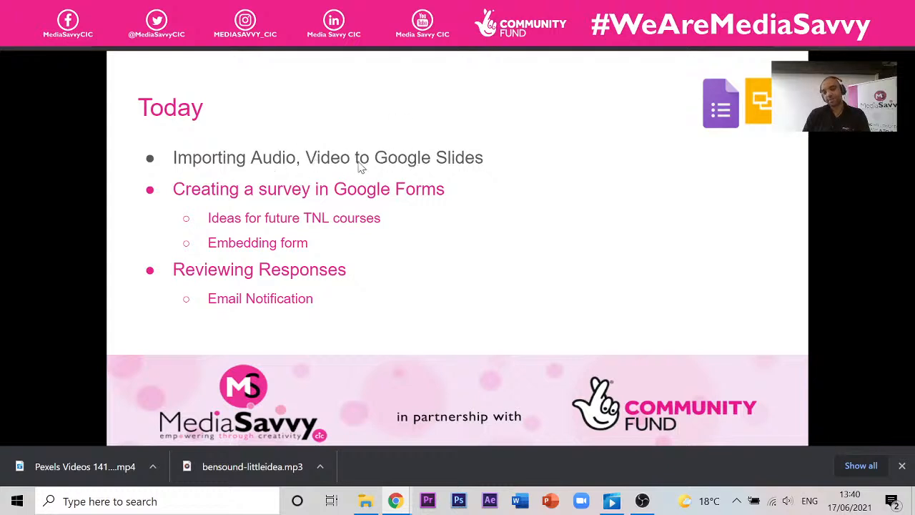
pyautogui.click(551, 161)
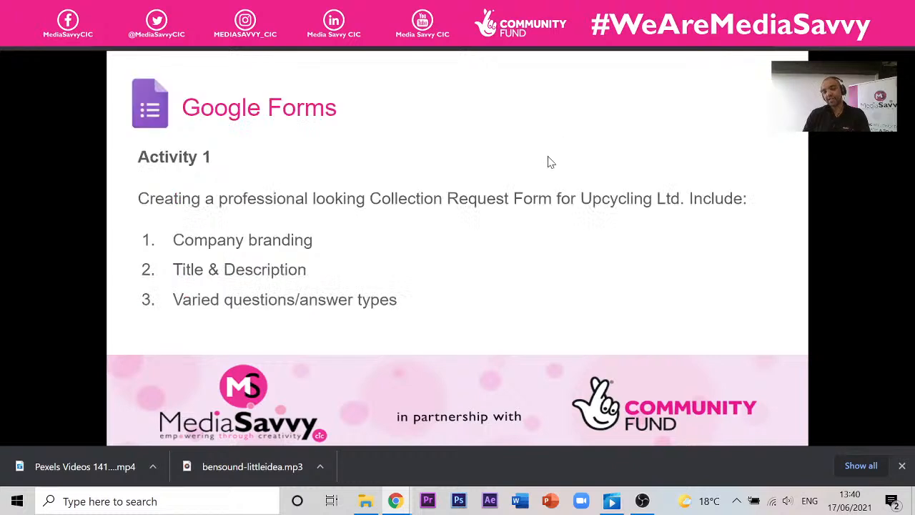
pyautogui.press('Left')
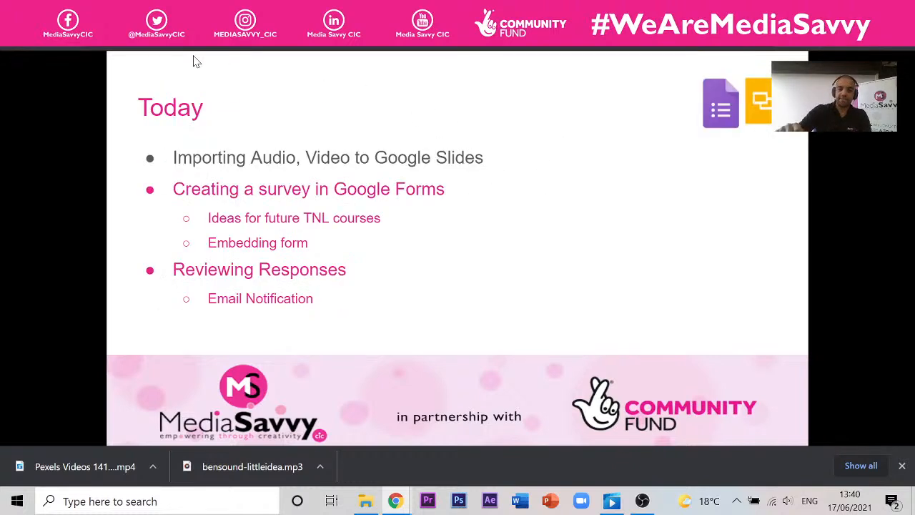
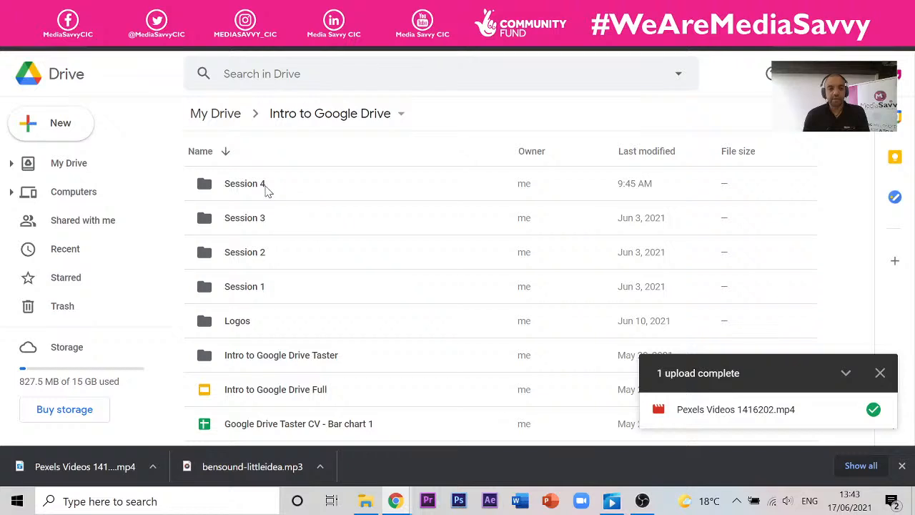
# - Open Session 4, search Drive for 'forms', and bring up options for Collection Request Form
pyautogui.doubleClick(265, 186)
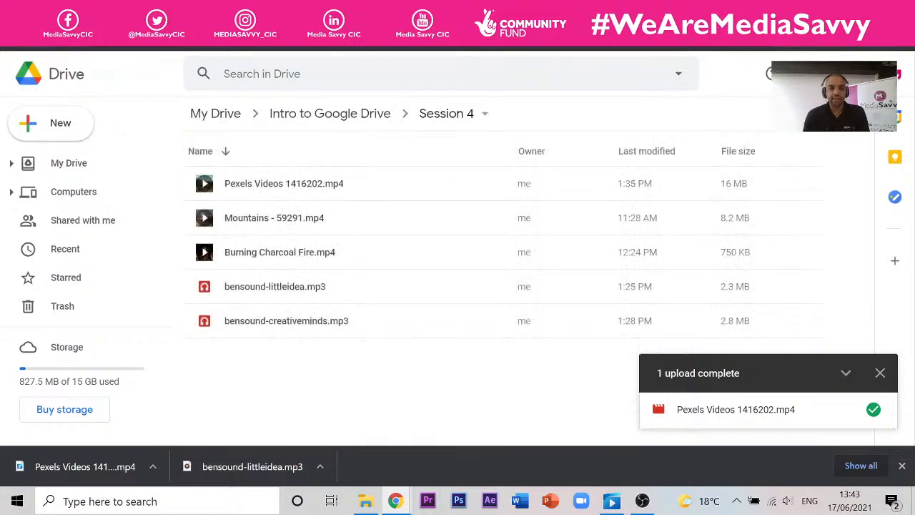
pyautogui.click(215, 74)
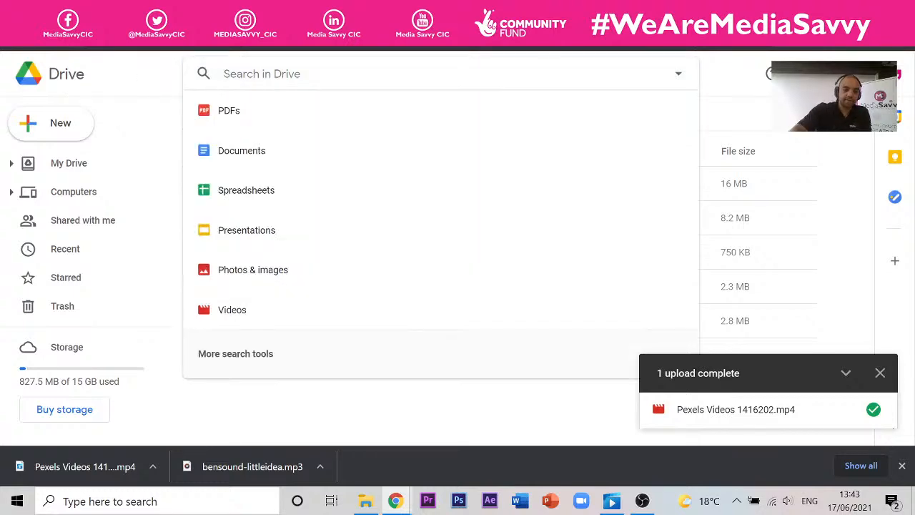
pyautogui.write('for')
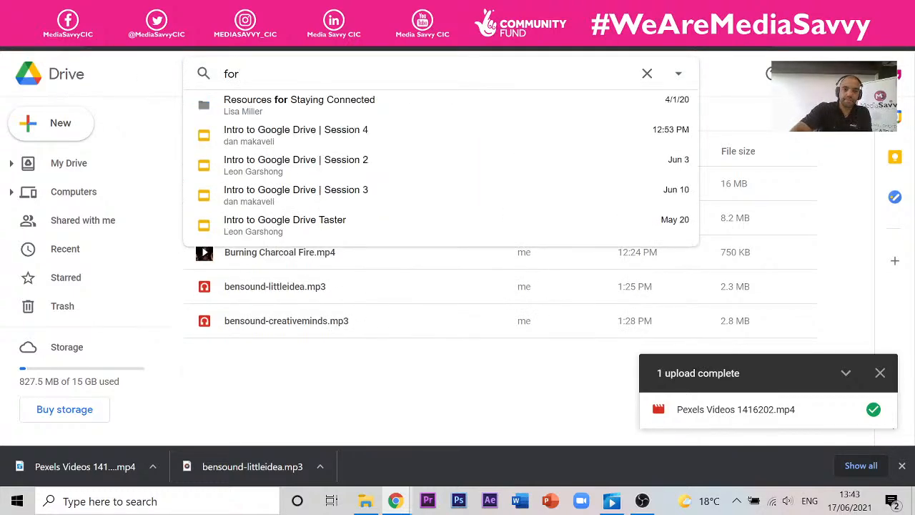
pyautogui.write('ms')
pyautogui.press('Return')
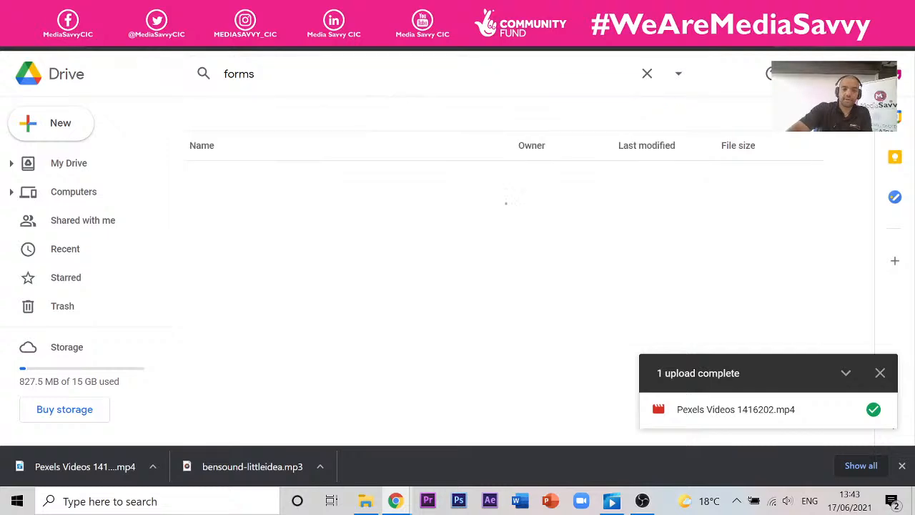
pyautogui.scroll(-2, 236, 239)
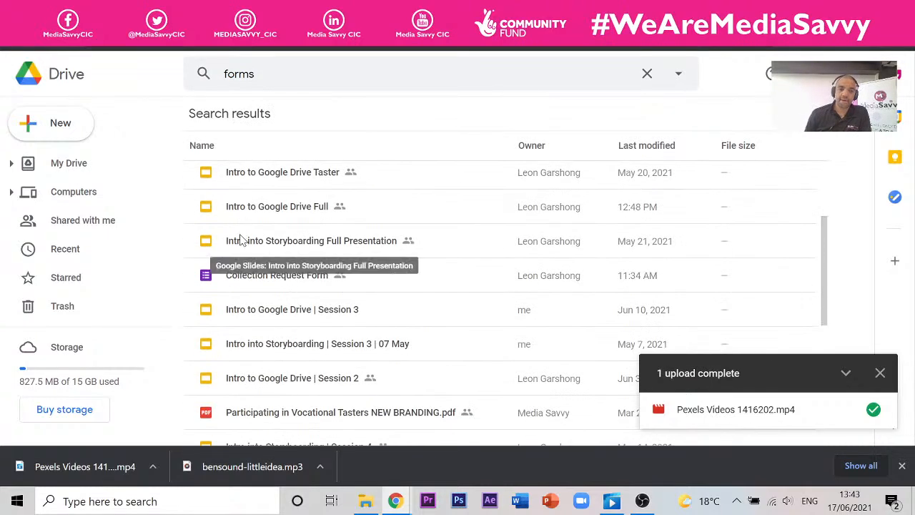
pyautogui.click(242, 279)
pyautogui.rightClick(241, 279)
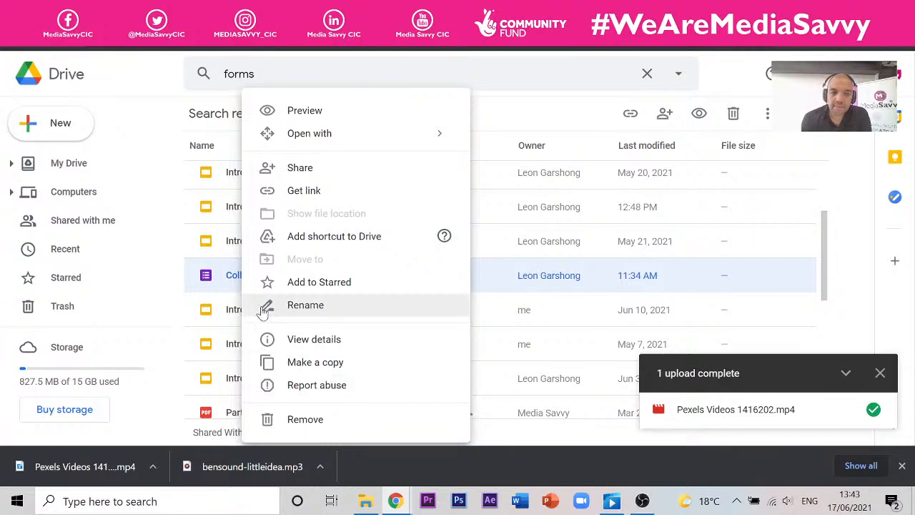
# - Open Collection Request Form in Google Forms and scroll through its three sections
pyautogui.click(229, 280)
pyautogui.doubleClick(257, 280)
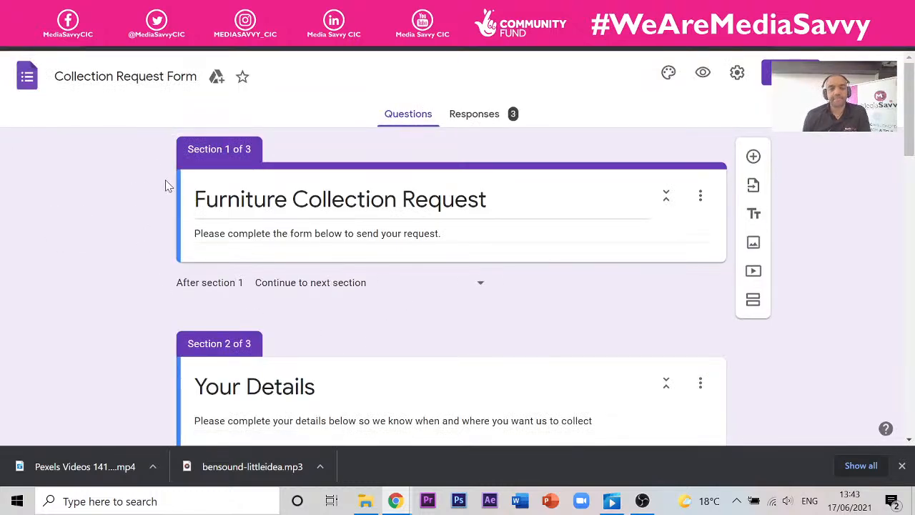
pyautogui.scroll(-6, 138, 153)
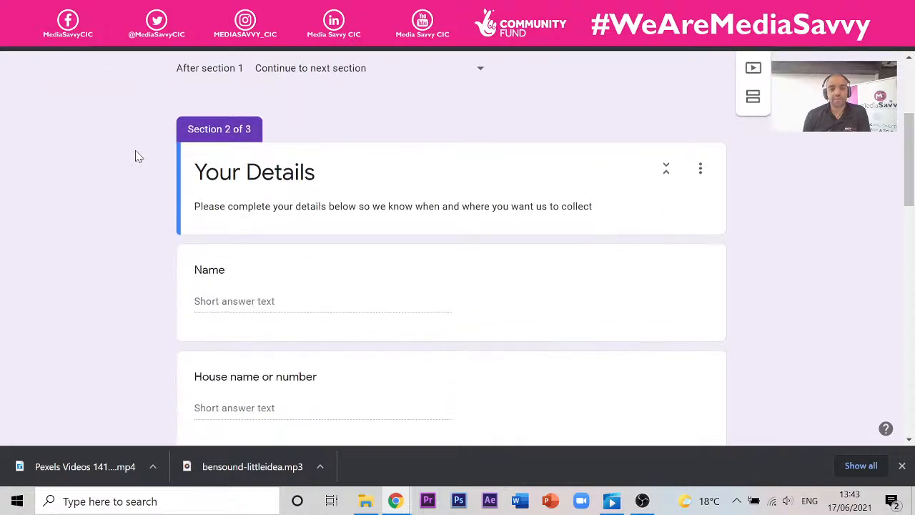
pyautogui.scroll(-5, 141, 163)
pyautogui.scroll(12, 143, 164)
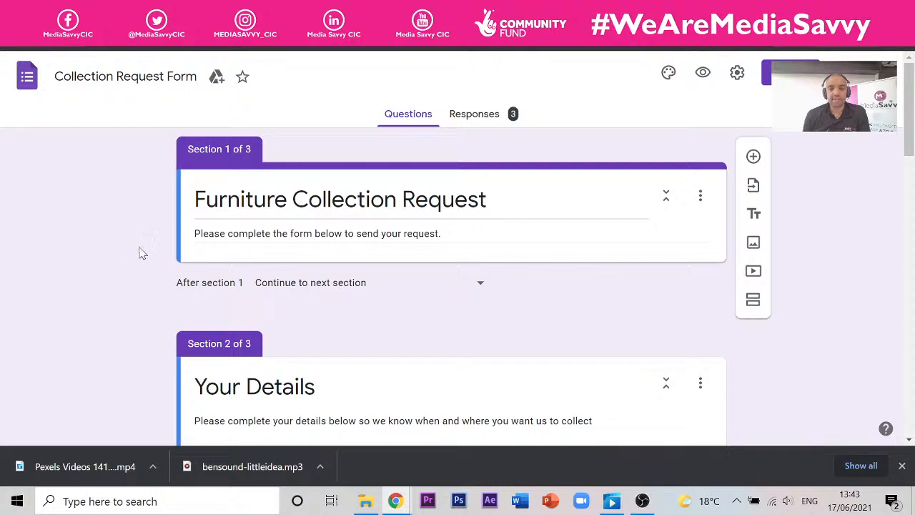
pyautogui.scroll(-3, 299, 237)
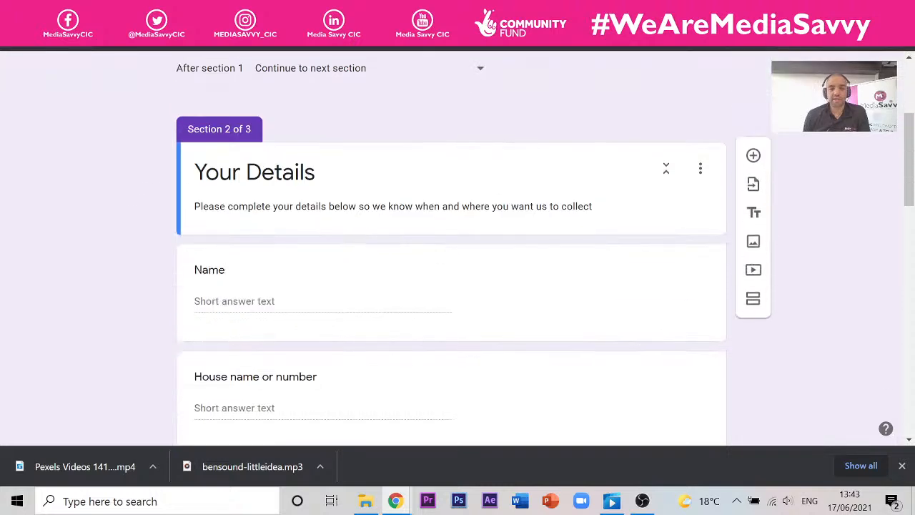
pyautogui.scroll(-1, 192, 190)
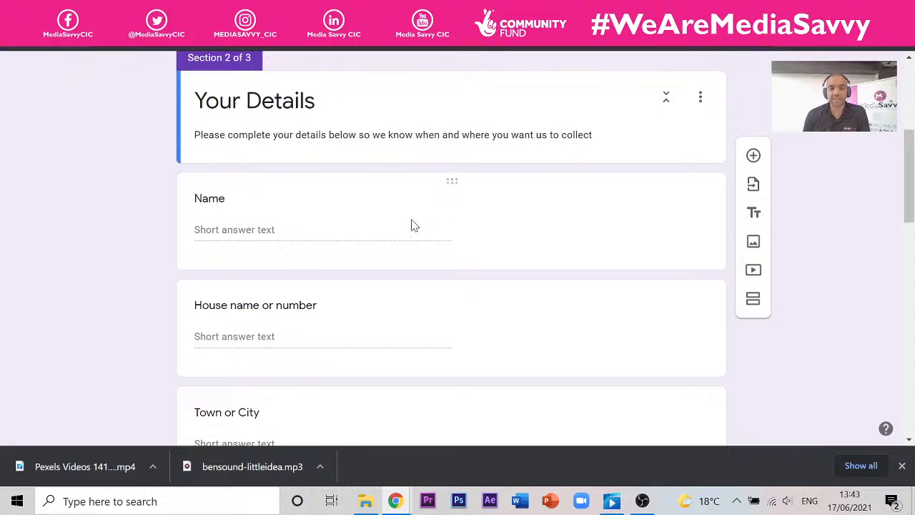
pyautogui.scroll(5, 451, 250)
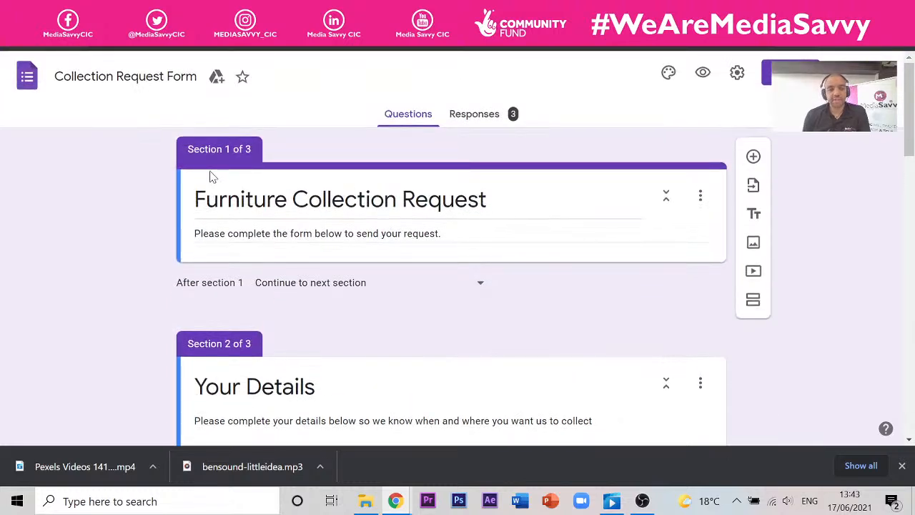
# - Preview the form and advance past Your Details to the Details of Collection page
pyautogui.click(703, 75)
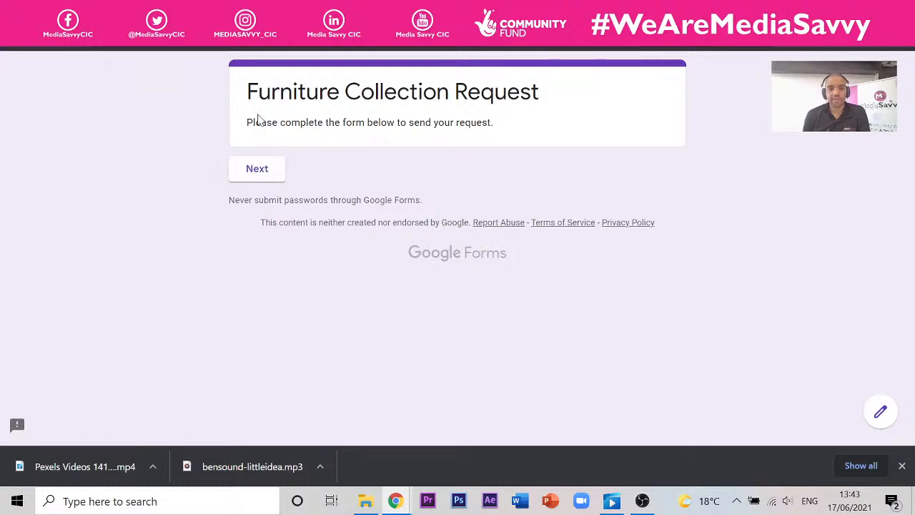
pyautogui.click(245, 177)
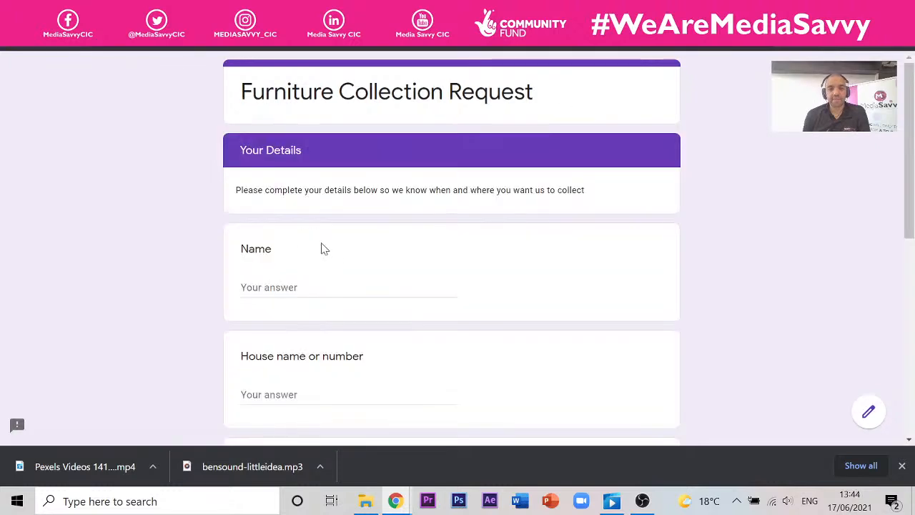
pyautogui.scroll(-2, 284, 178)
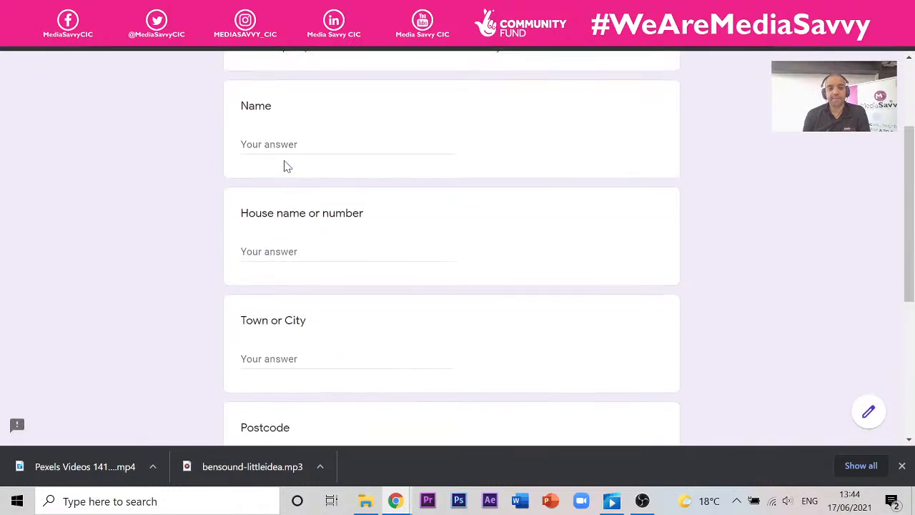
pyautogui.scroll(-4, 278, 133)
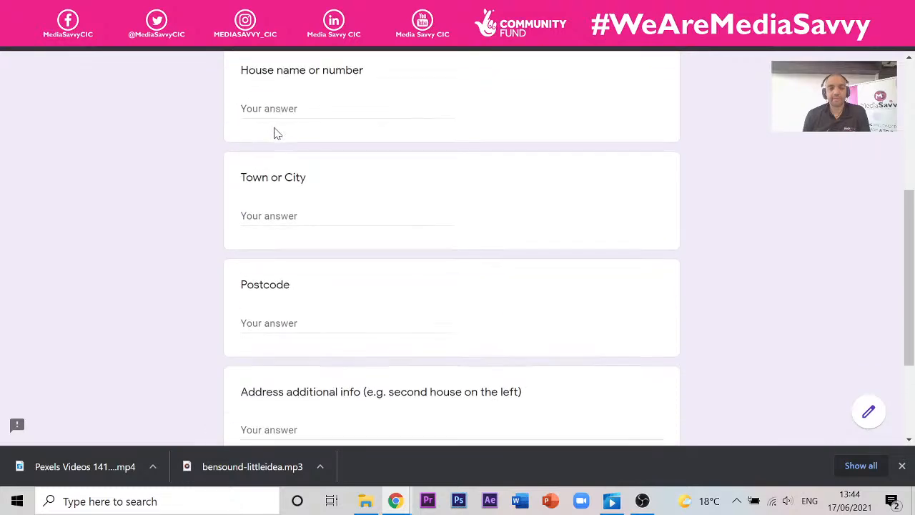
pyautogui.scroll(2, 277, 145)
pyautogui.scroll(-2, 278, 145)
pyautogui.scroll(6, 278, 143)
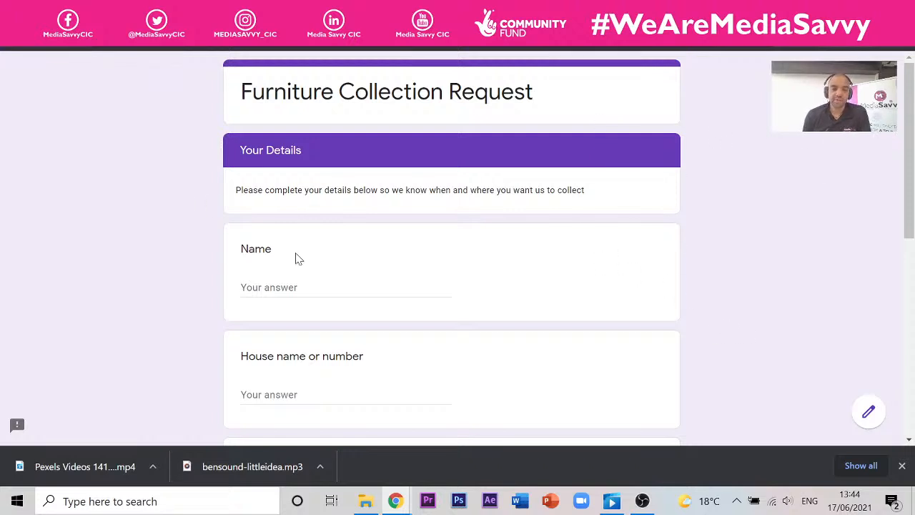
pyautogui.scroll(-3, 296, 258)
pyautogui.scroll(-3, 452, 247)
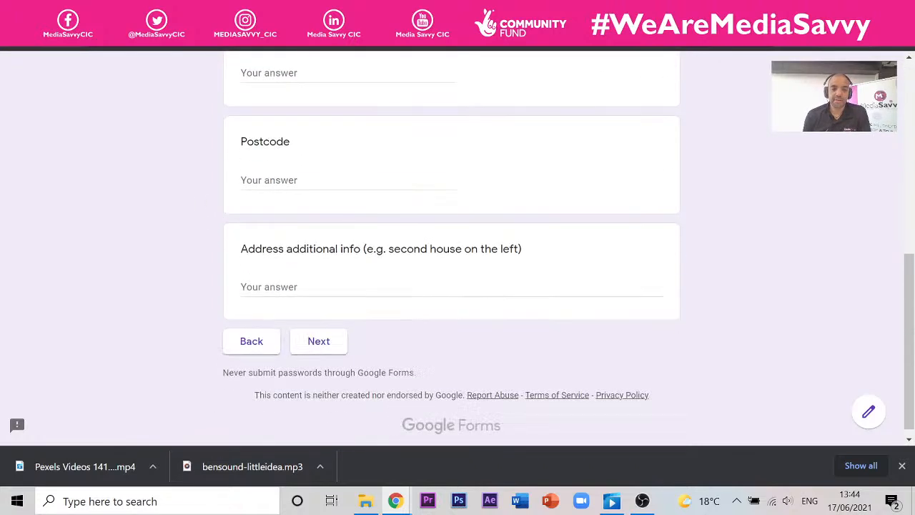
pyautogui.click(333, 349)
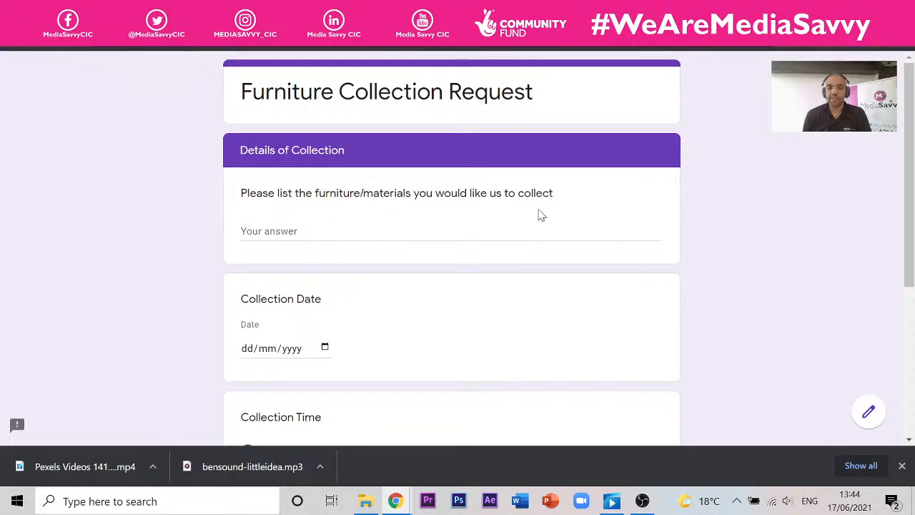
# - Open the Collection Date calendar, then close it without choosing a date
pyautogui.scroll(-1, 452, 248)
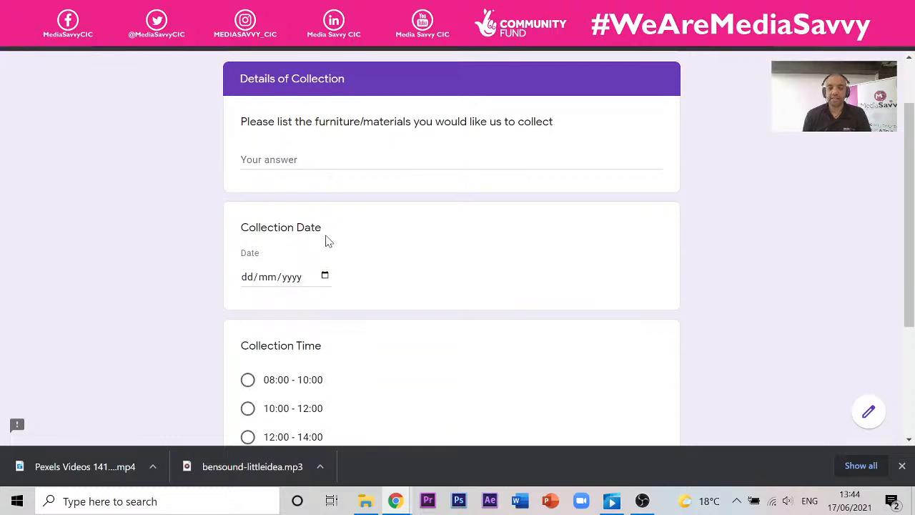
pyautogui.click(325, 277)
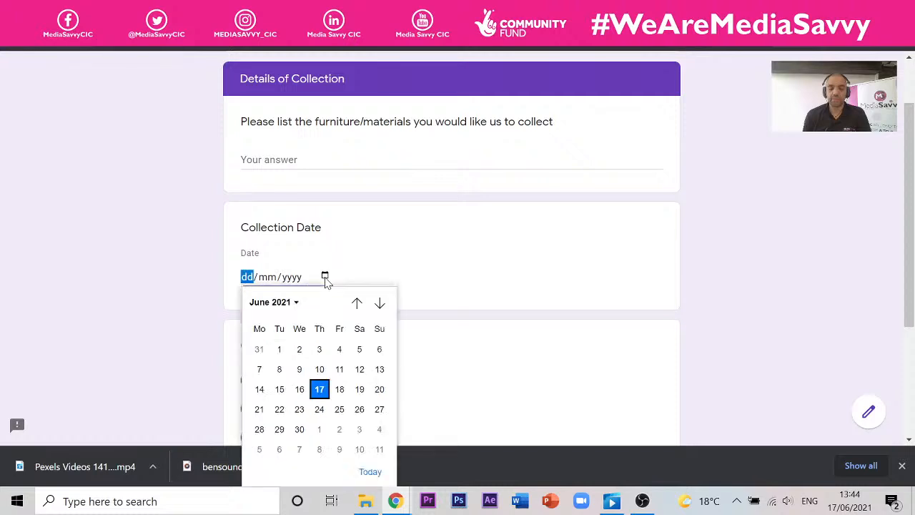
pyautogui.click(591, 296)
pyautogui.scroll(-3, 468, 265)
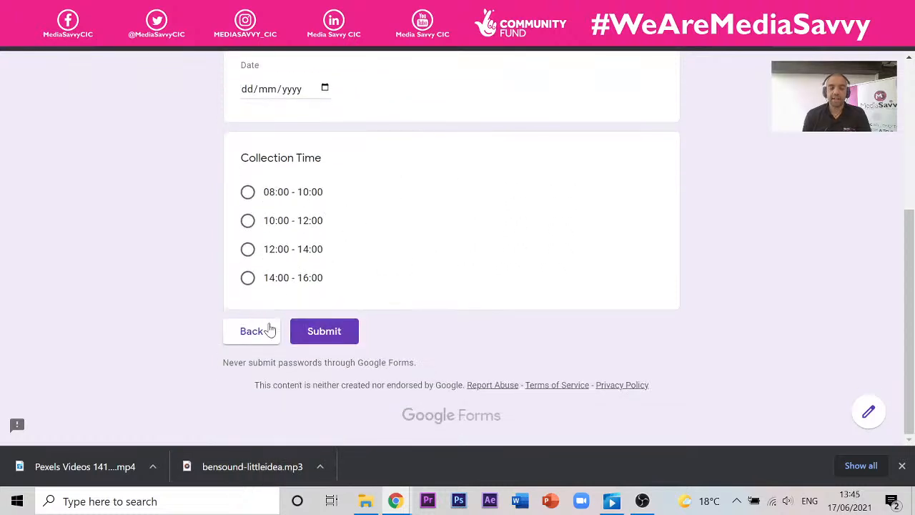
pyautogui.scroll(3, 486, 242)
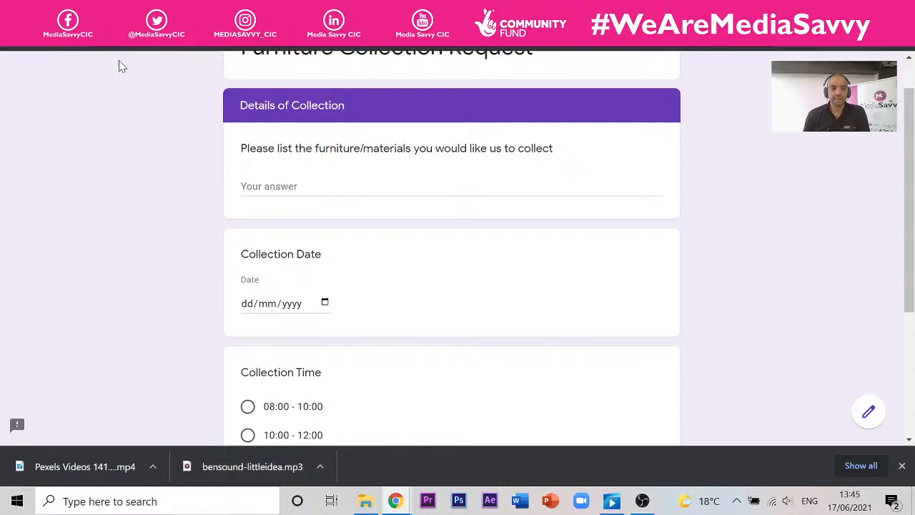
# - Dismiss the upload notice and get back to My Drive via a 'google drive' search
pyautogui.hotkey('ctrl', 'shift', 'Tab')
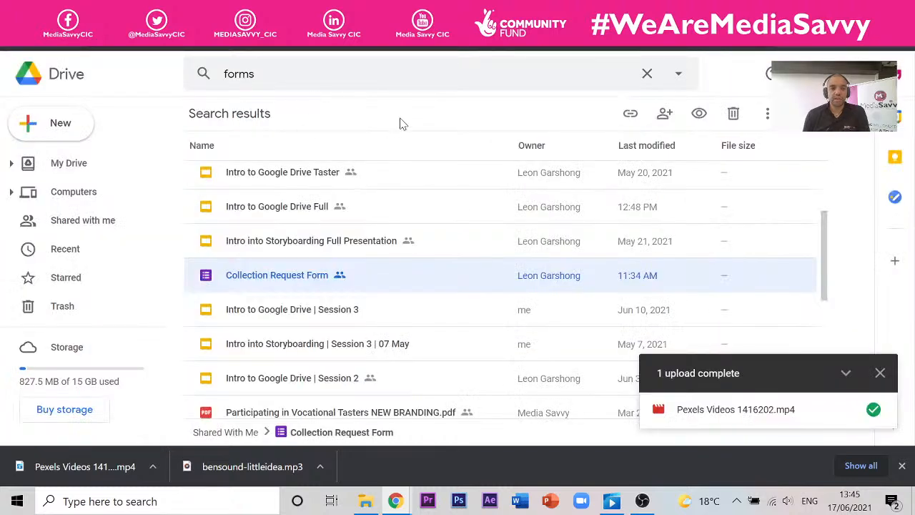
pyautogui.click(880, 373)
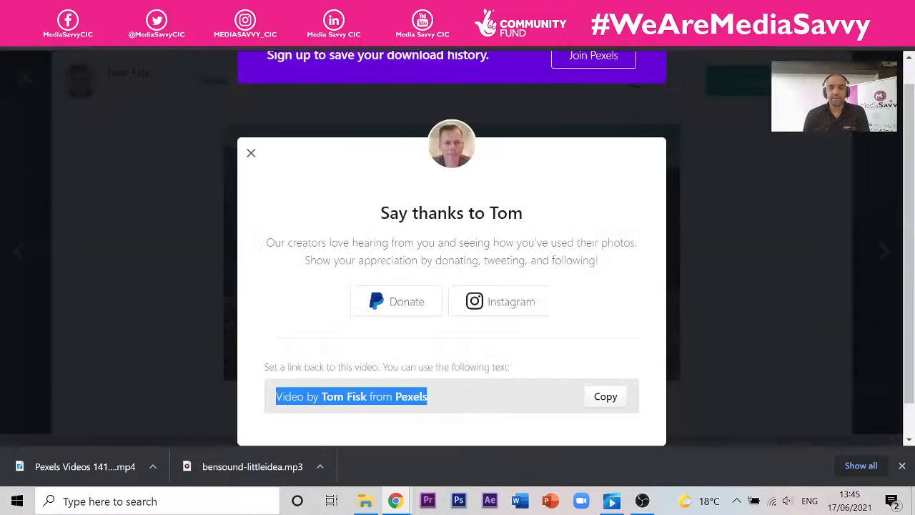
pyautogui.click(428, 39)
pyautogui.write('googl')
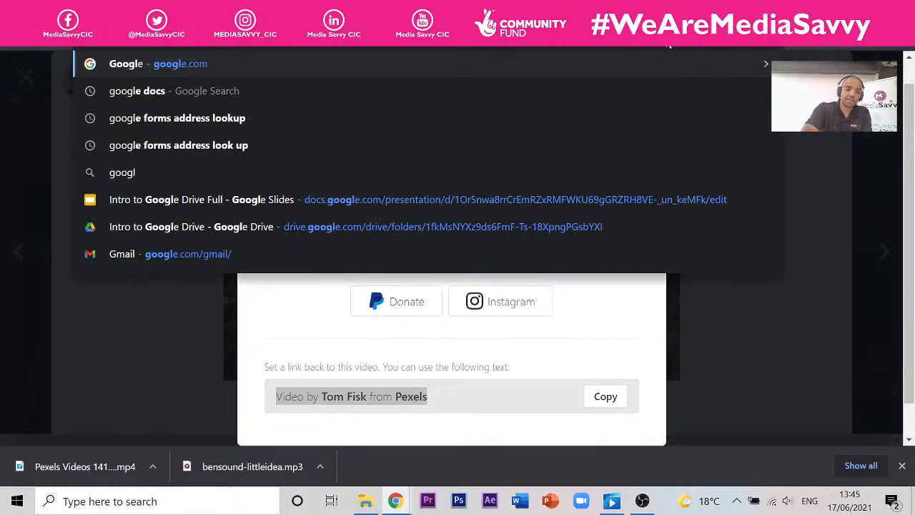
pyautogui.write('e drive')
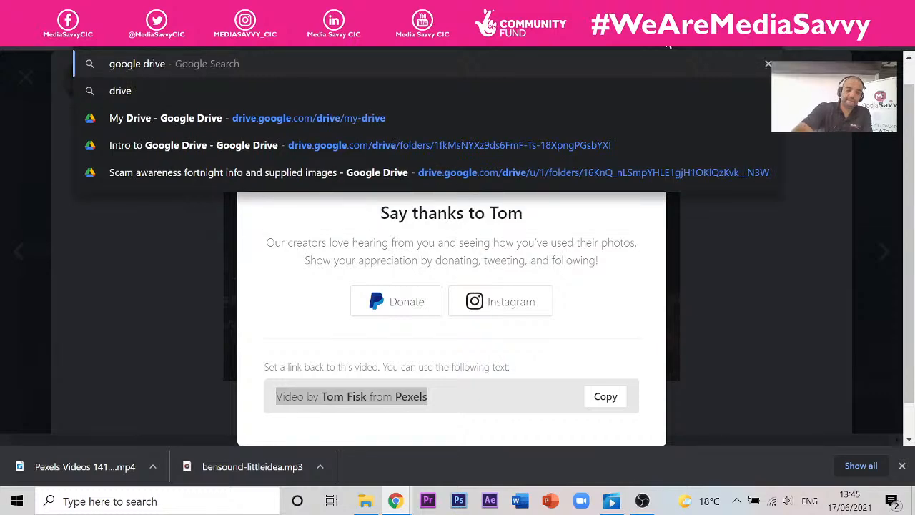
pyautogui.press('Escape')
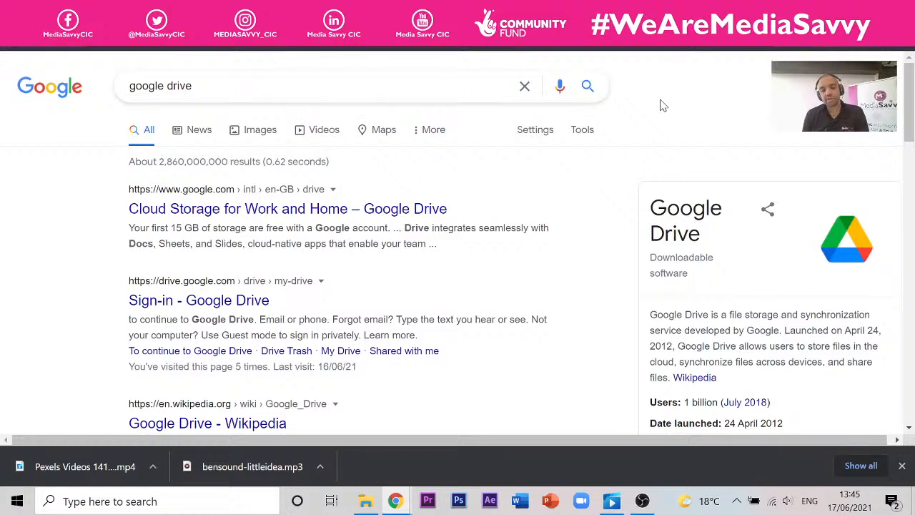
pyautogui.click(358, 209)
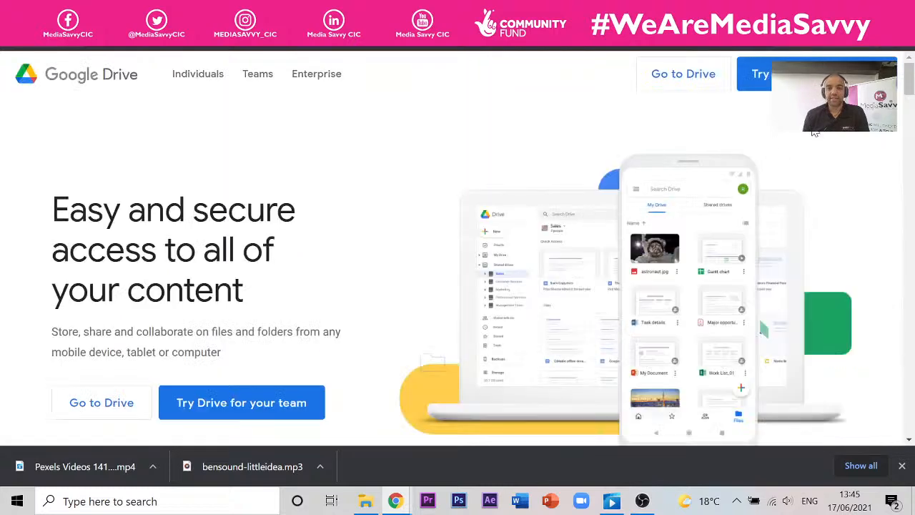
pyautogui.click(695, 87)
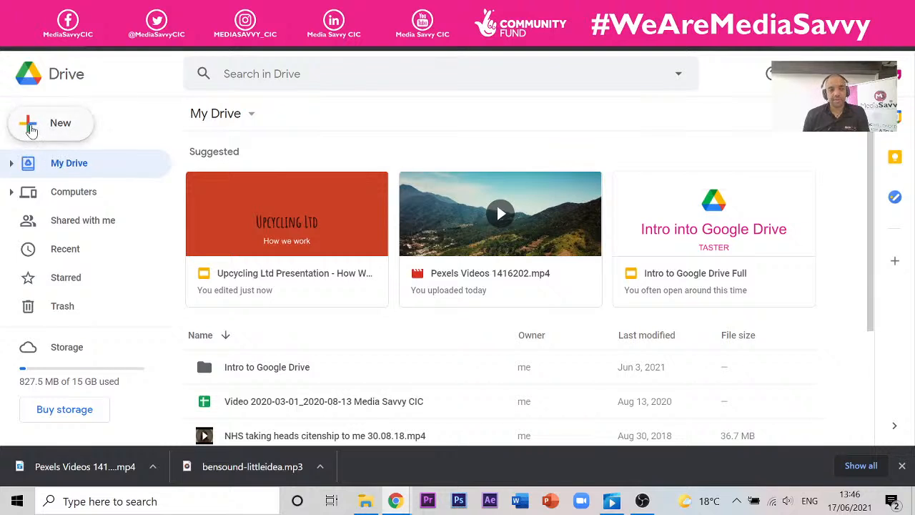
# - Create a blank Google Form from Drive's New menu
pyautogui.click(30, 129)
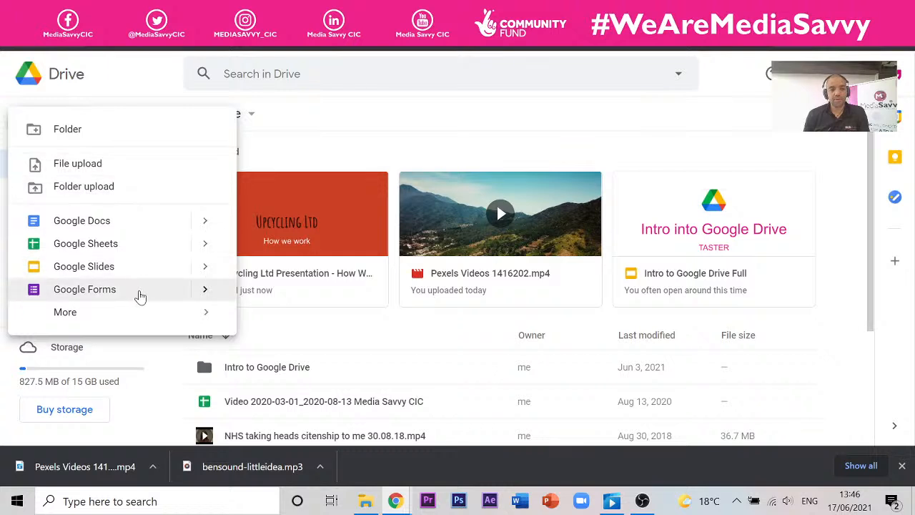
pyautogui.click(140, 294)
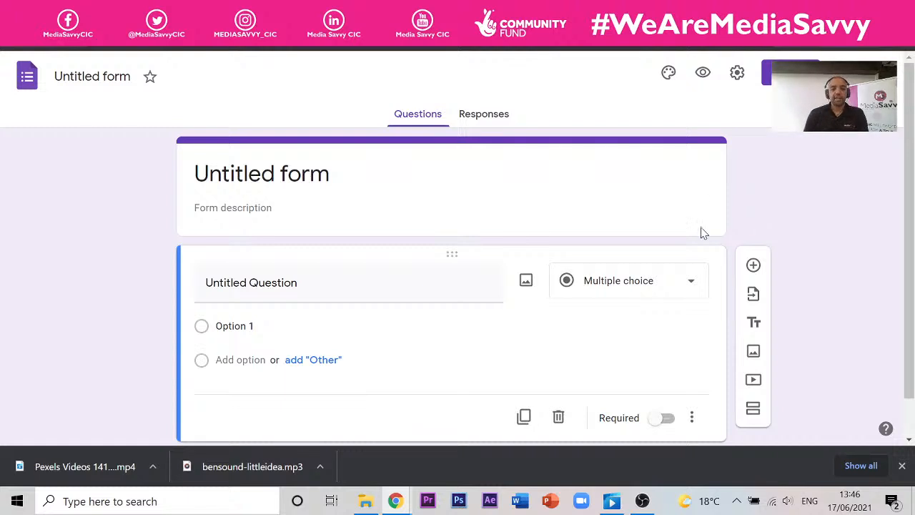
pyautogui.scroll(-1, 663, 218)
pyautogui.scroll(1, 717, 225)
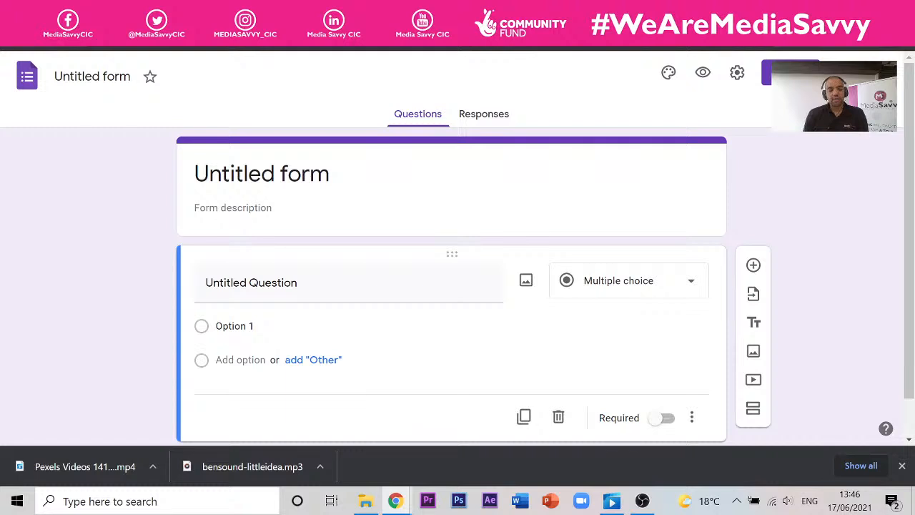
# - Retitle the untitled form 'Upcycling Ltd Furniture Collection Form', correcting a typo along the way
pyautogui.click(93, 77)
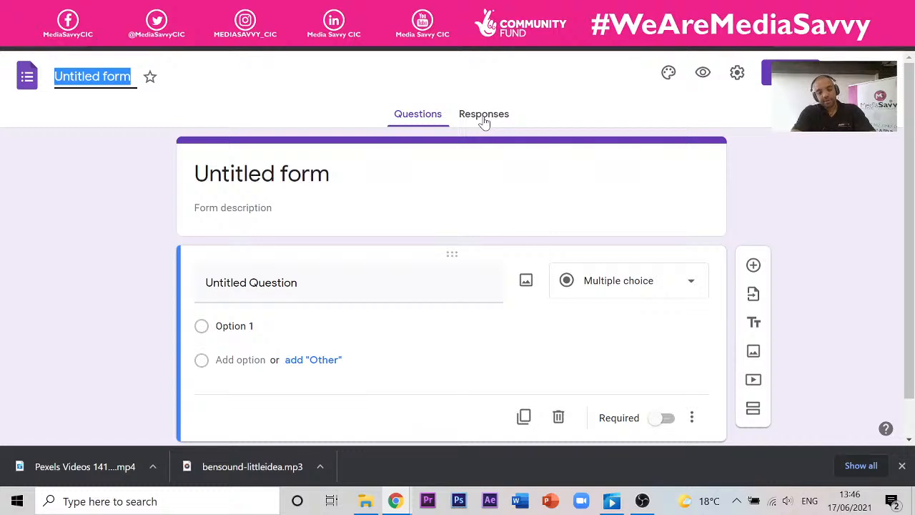
pyautogui.write('Up')
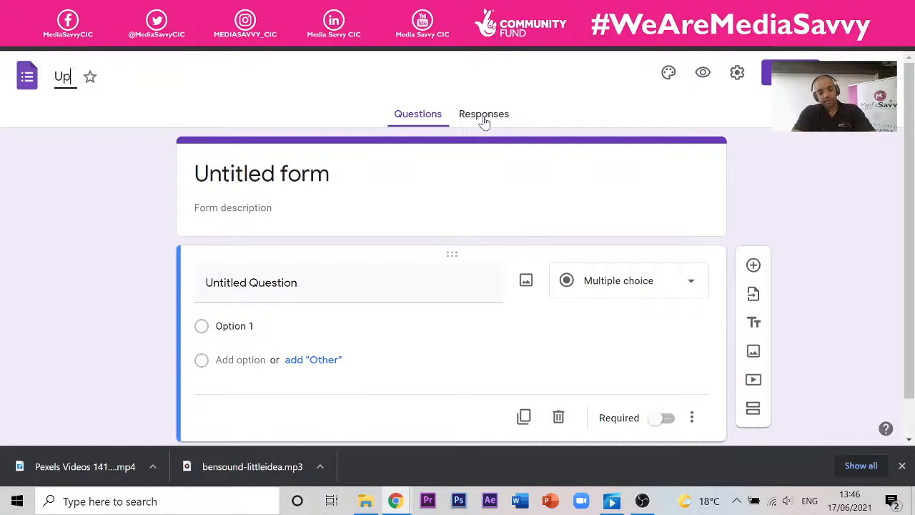
pyautogui.write('cycli')
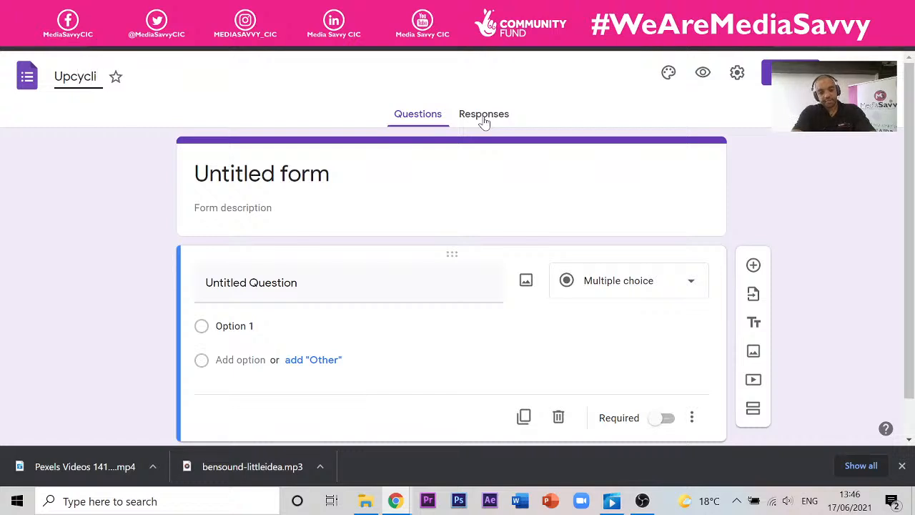
pyautogui.write('ng')
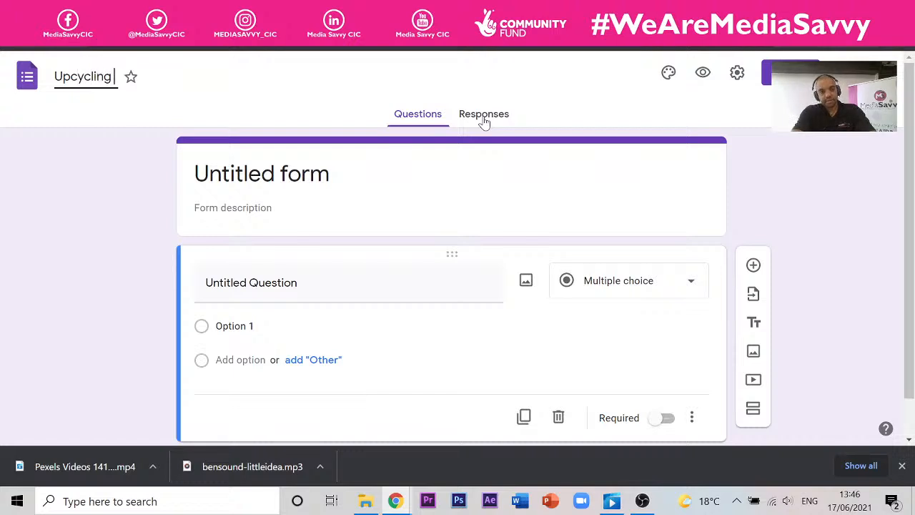
pyautogui.write(' Ltd')
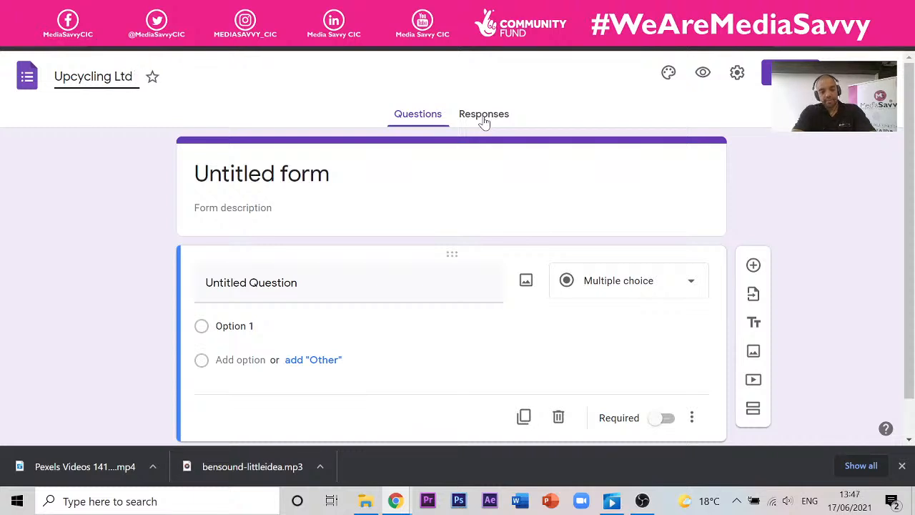
pyautogui.write(' Furnitur')
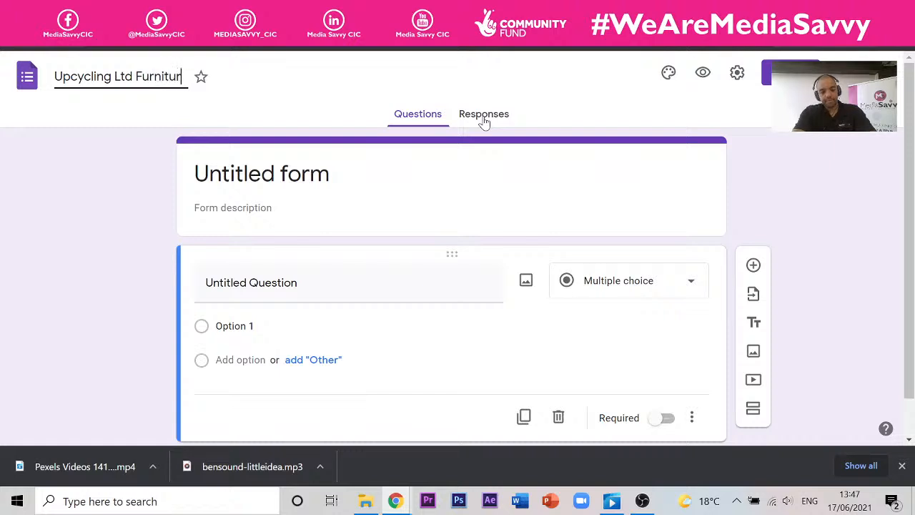
pyautogui.write('e C')
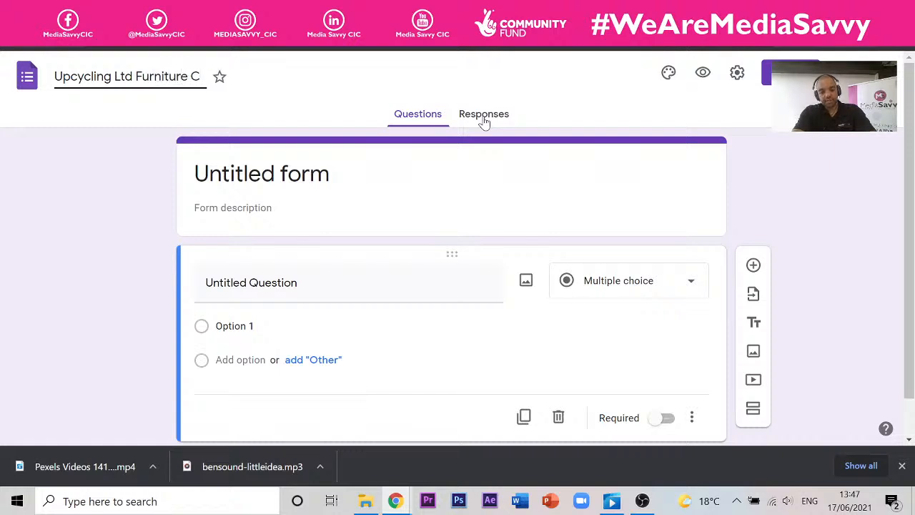
pyautogui.write('ollectio')
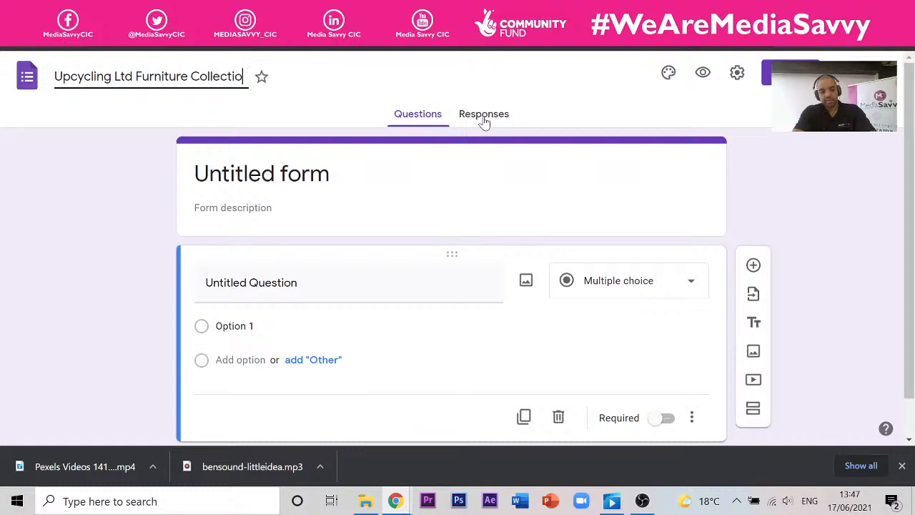
pyautogui.write('n Form')
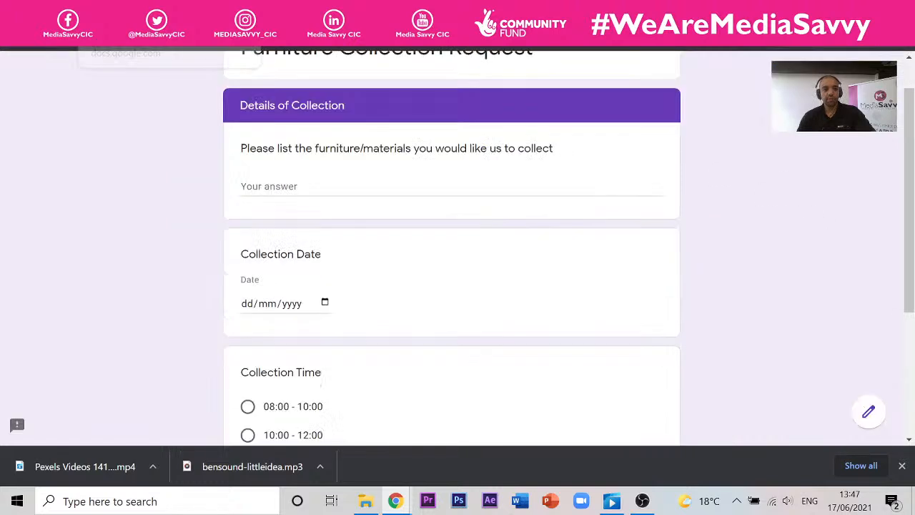
# - Switch to the Responses tab and scroll through the summary charts of the 3 responses
pyautogui.scroll(2, 224, 219)
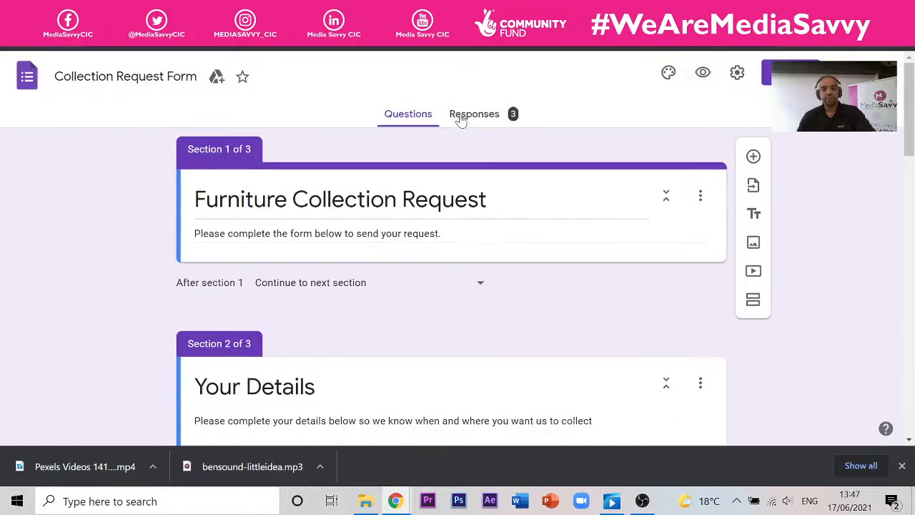
pyautogui.click(493, 117)
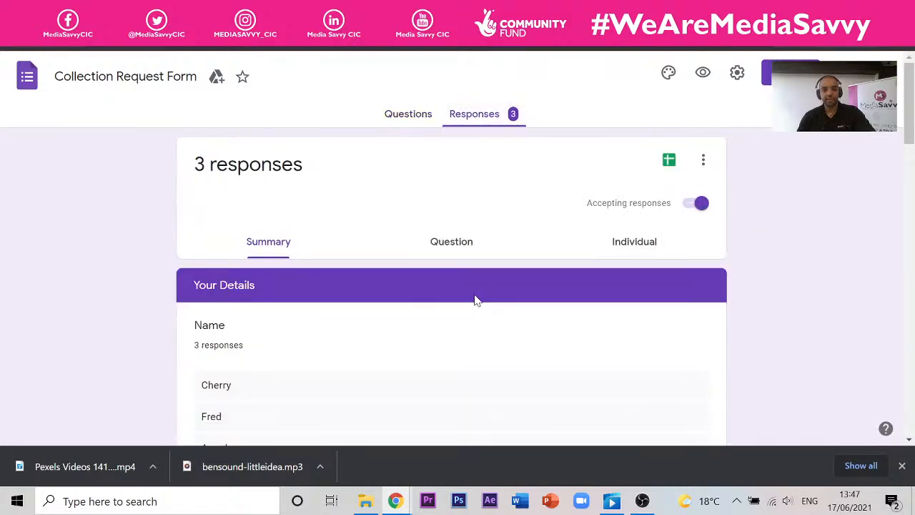
pyautogui.scroll(-3, 225, 312)
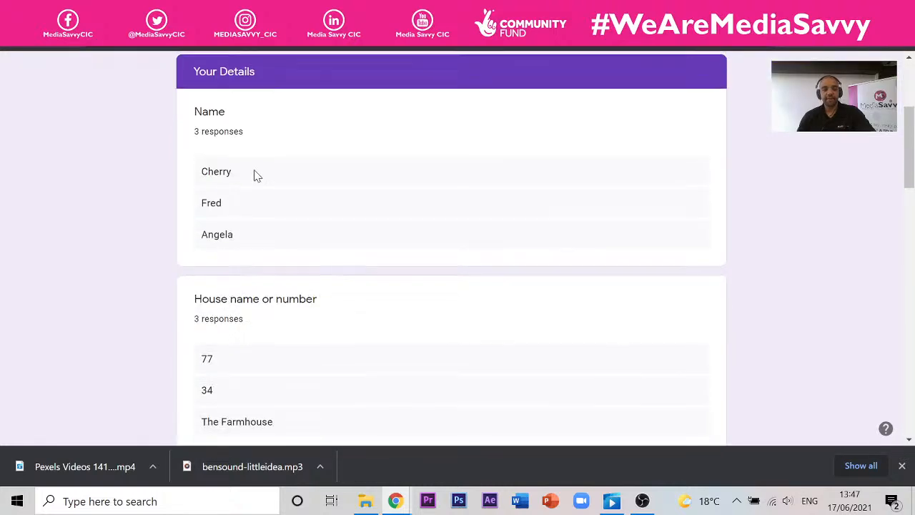
pyautogui.scroll(3, 256, 176)
pyautogui.scroll(-6, 268, 171)
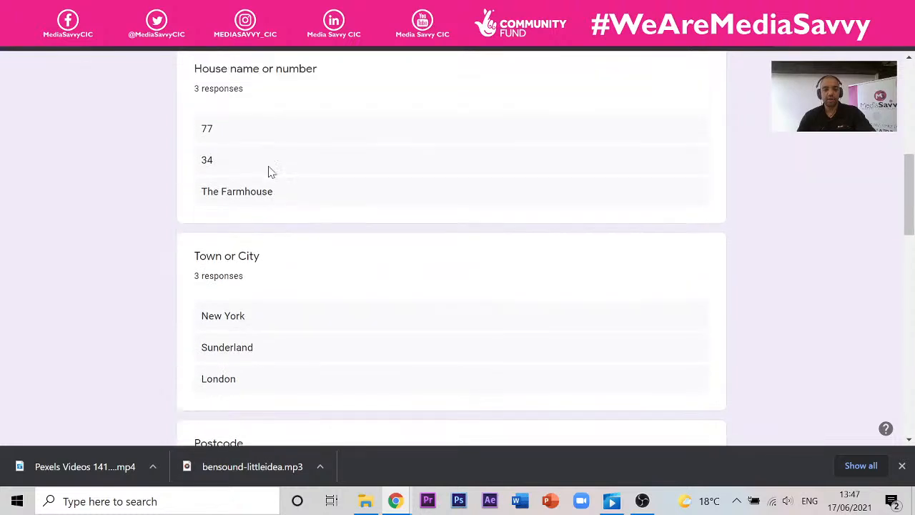
pyautogui.scroll(5, 268, 171)
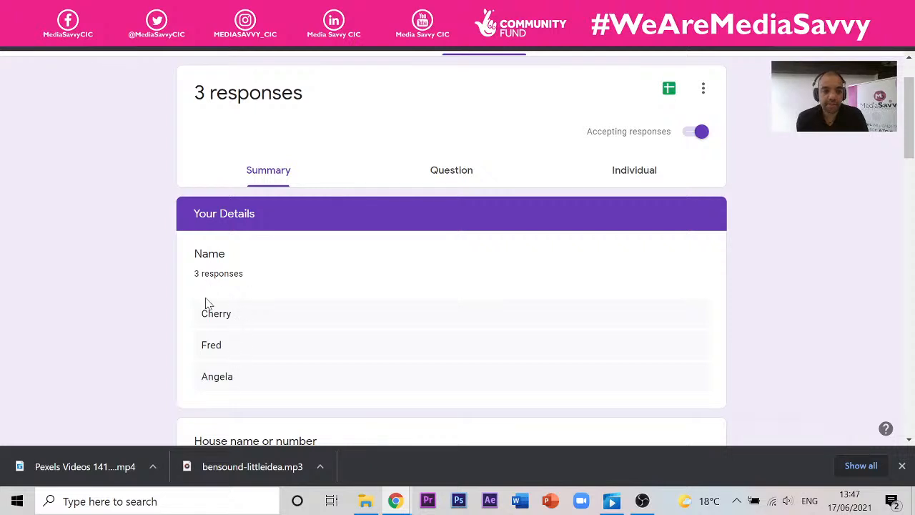
pyautogui.scroll(-4, 207, 304)
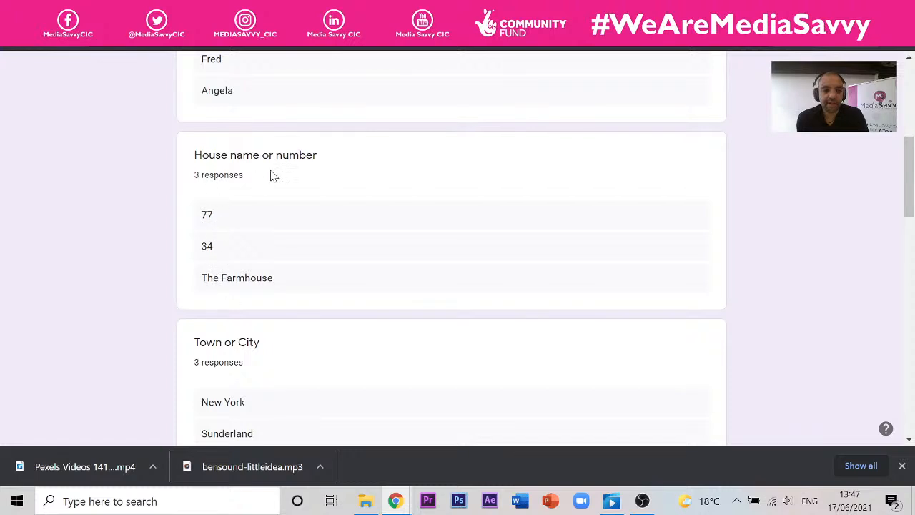
pyautogui.scroll(-2, 251, 231)
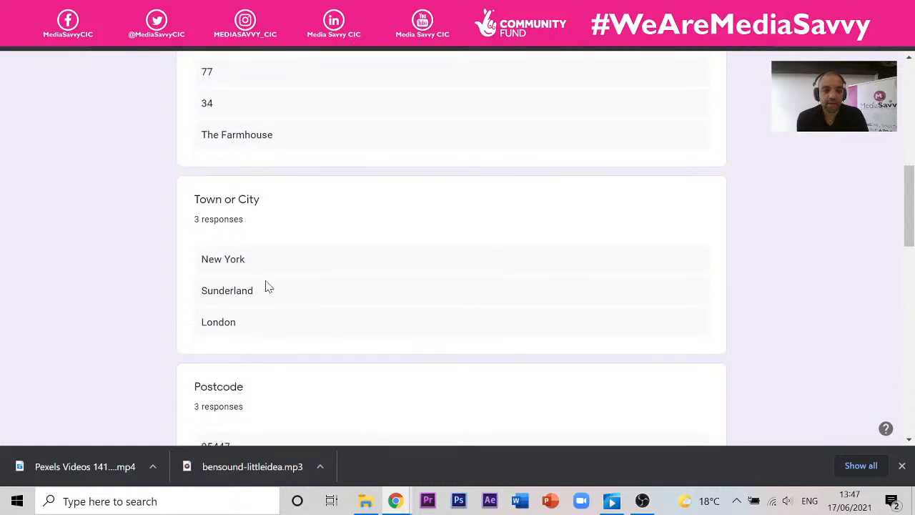
pyautogui.scroll(-4, 266, 287)
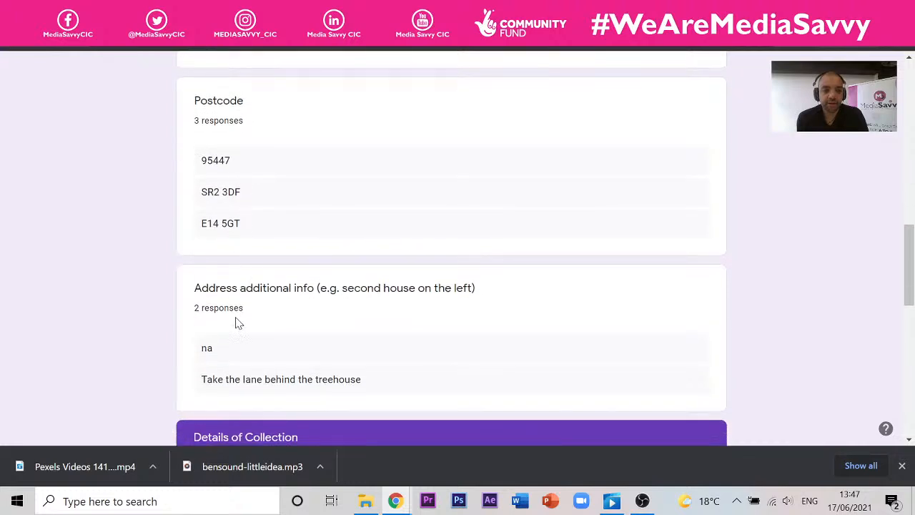
pyautogui.scroll(-6, 238, 322)
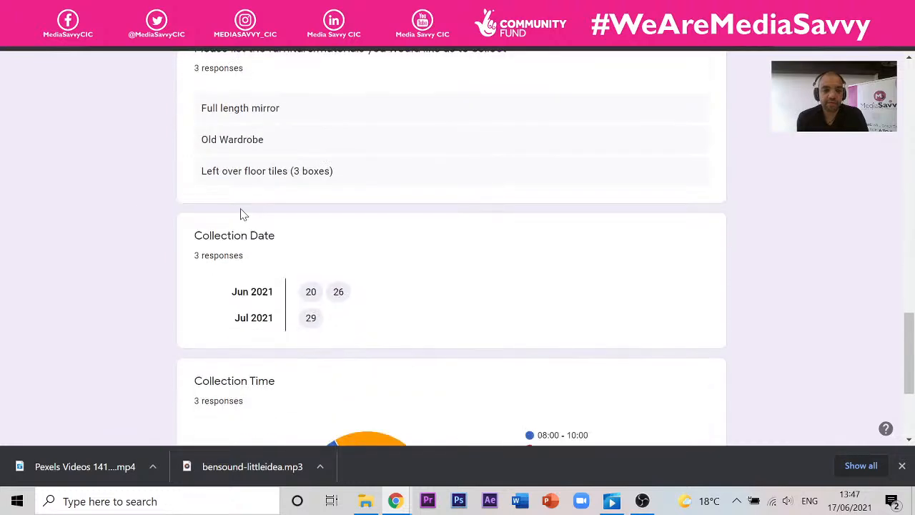
pyautogui.scroll(-3, 296, 378)
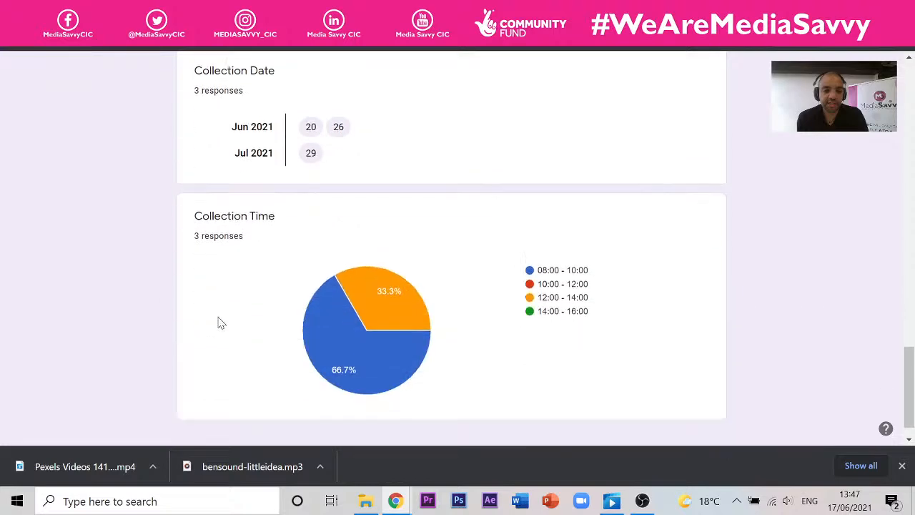
pyautogui.scroll(13, 479, 265)
pyautogui.scroll(10, 479, 265)
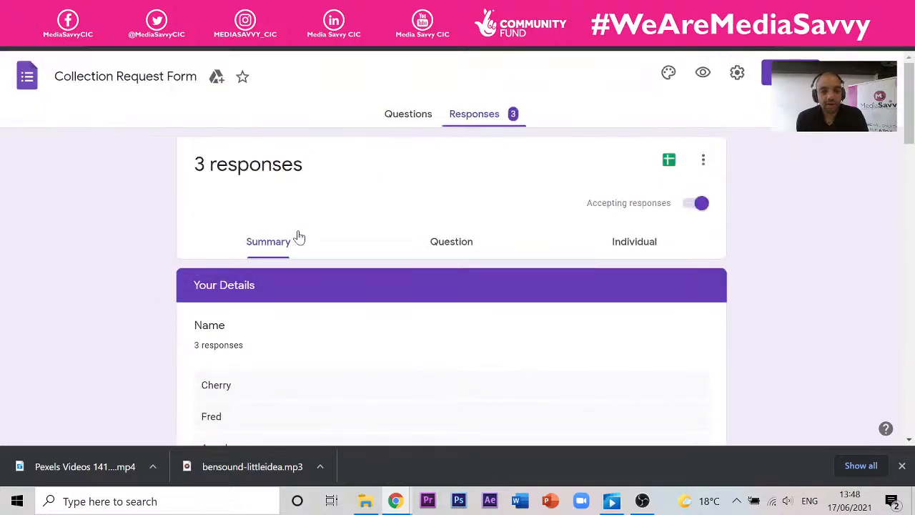
pyautogui.click(439, 251)
pyautogui.scroll(-3, 283, 300)
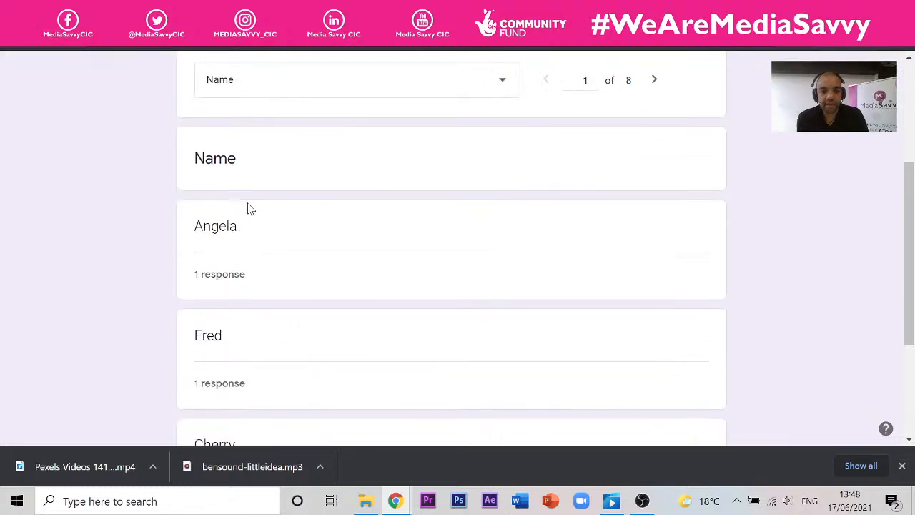
pyautogui.scroll(3, 306, 293)
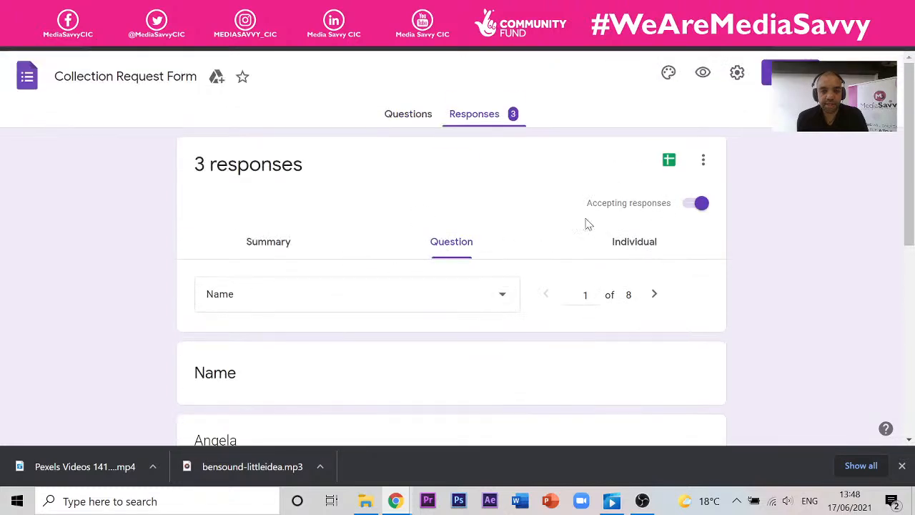
pyautogui.click(623, 247)
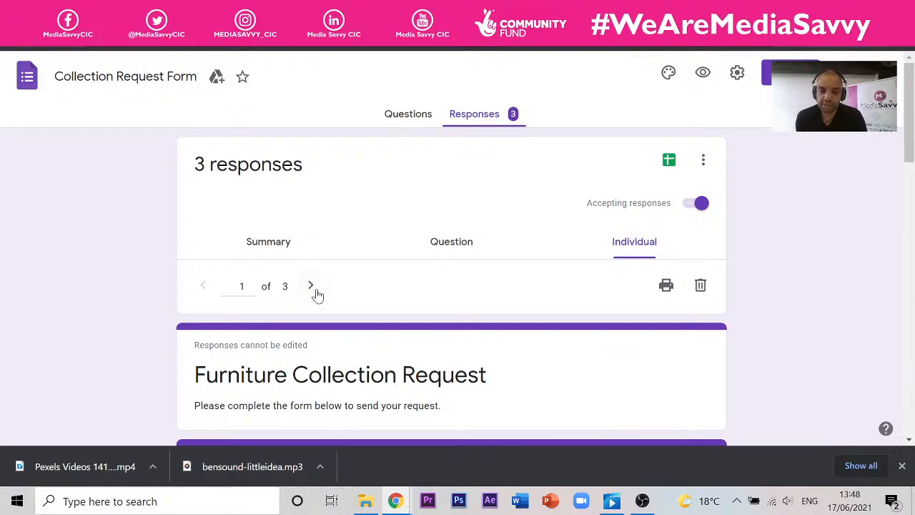
pyautogui.scroll(-4, 360, 279)
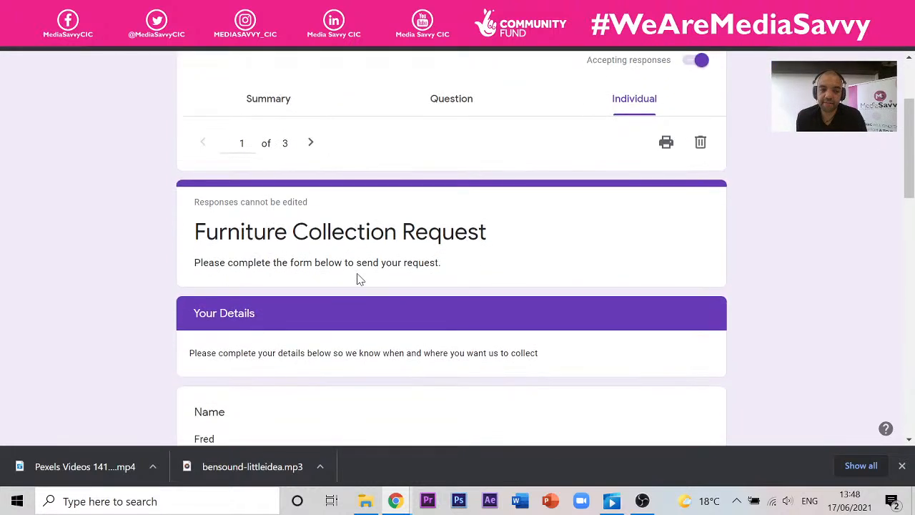
pyautogui.scroll(-1, 266, 276)
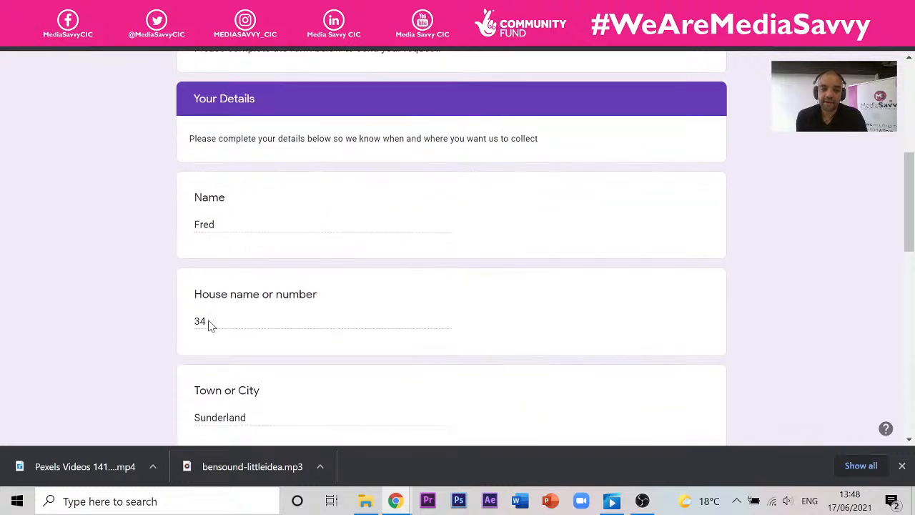
pyautogui.scroll(-2, 211, 325)
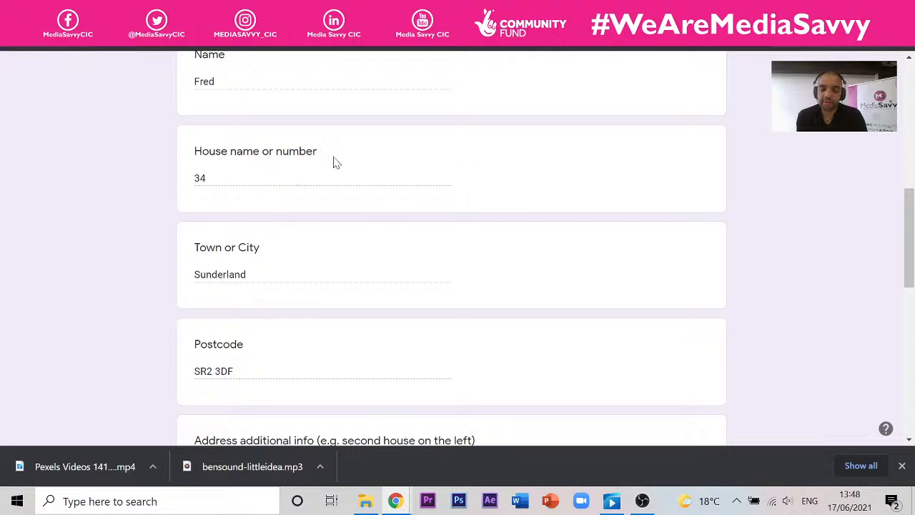
pyautogui.scroll(-3, 292, 236)
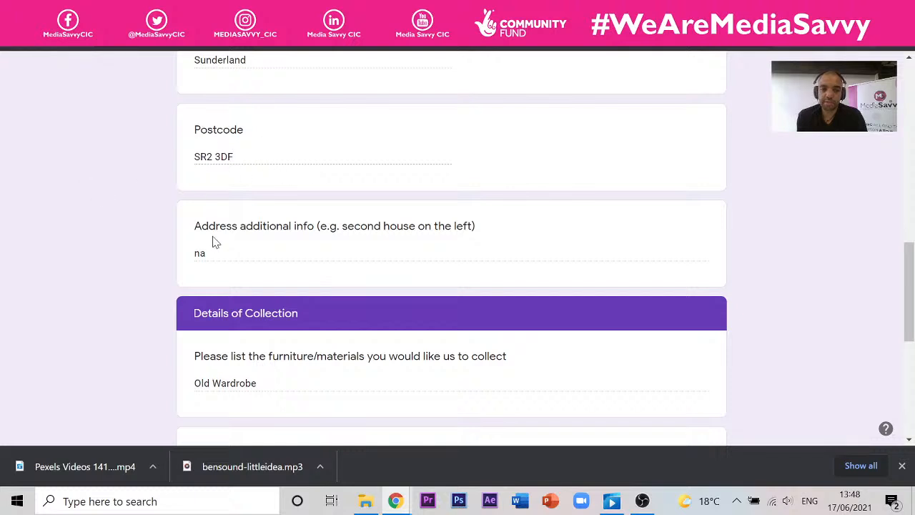
pyautogui.scroll(-2, 236, 237)
pyautogui.scroll(-1, 221, 237)
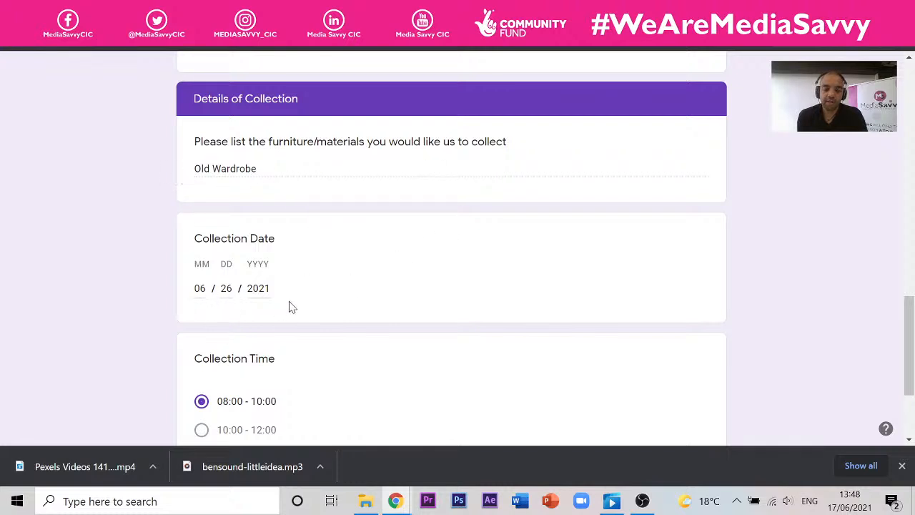
pyautogui.scroll(-2, 270, 263)
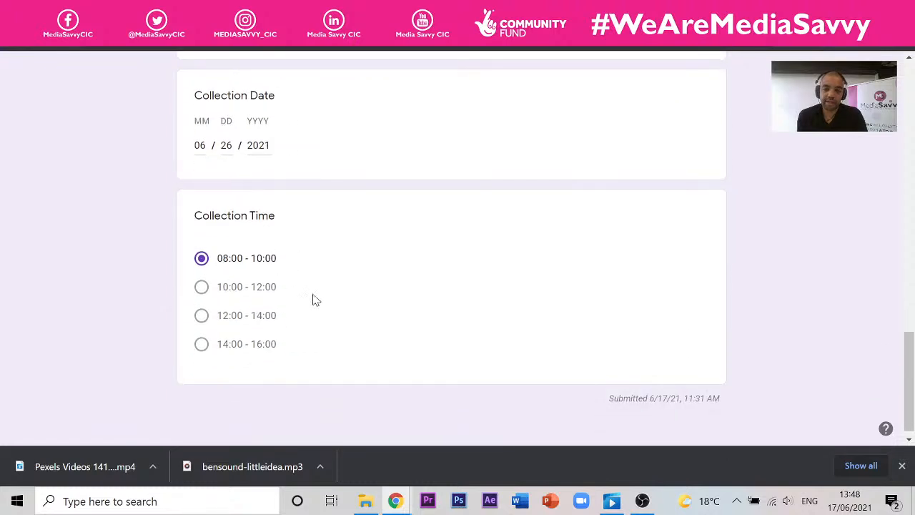
pyautogui.scroll(-1, 316, 300)
pyautogui.scroll(5, 314, 290)
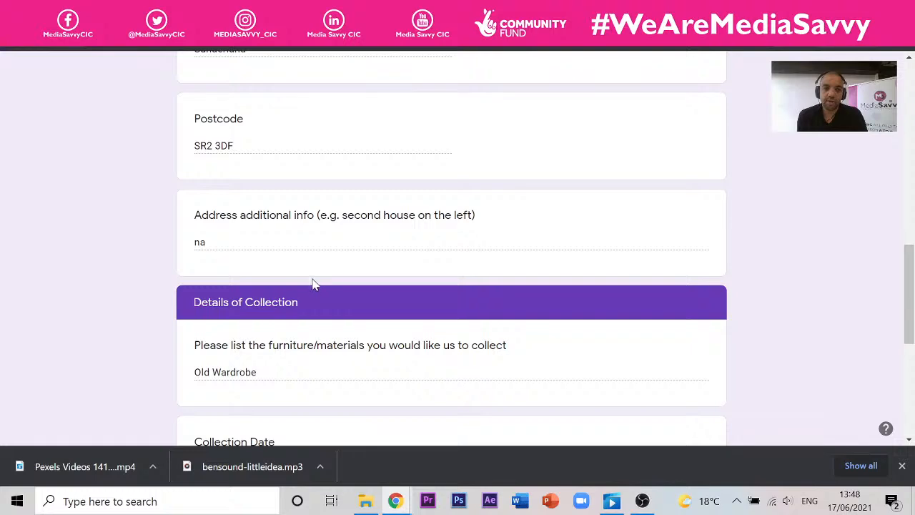
pyautogui.scroll(-5, 313, 279)
pyautogui.scroll(7, 668, 316)
pyautogui.scroll(10, 669, 317)
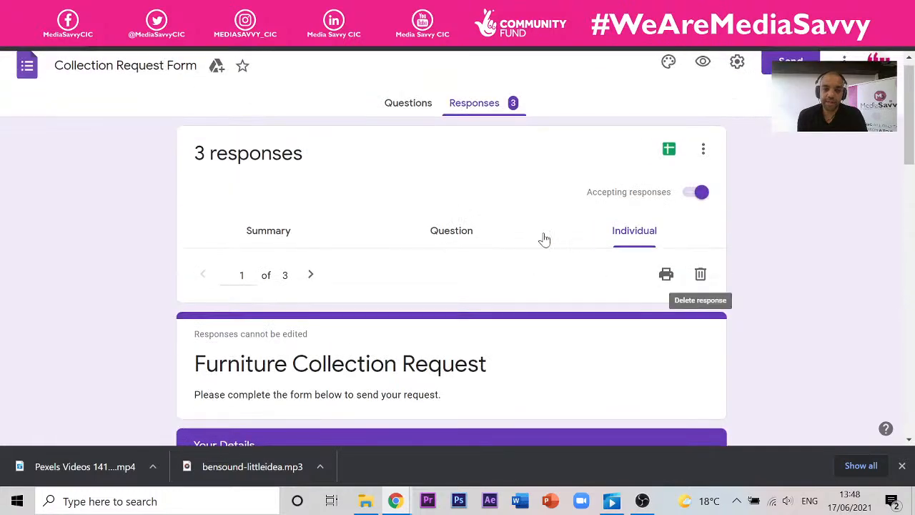
pyautogui.scroll(-5, 256, 241)
pyautogui.scroll(-4, 462, 300)
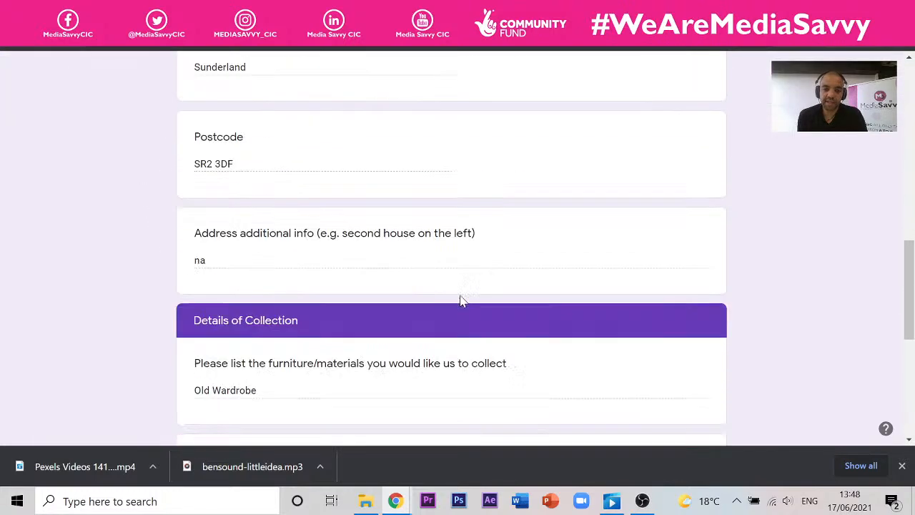
pyautogui.scroll(1, 462, 302)
pyautogui.scroll(-1, 462, 303)
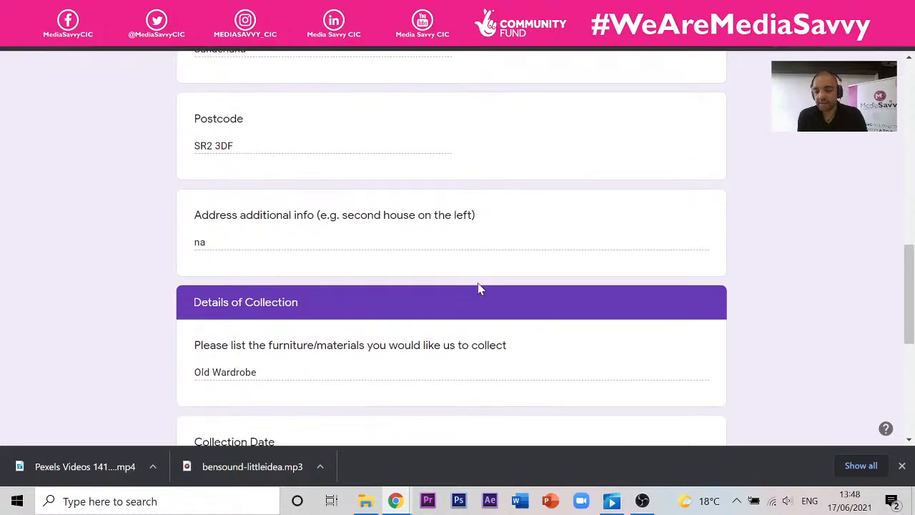
pyautogui.scroll(-5, 413, 277)
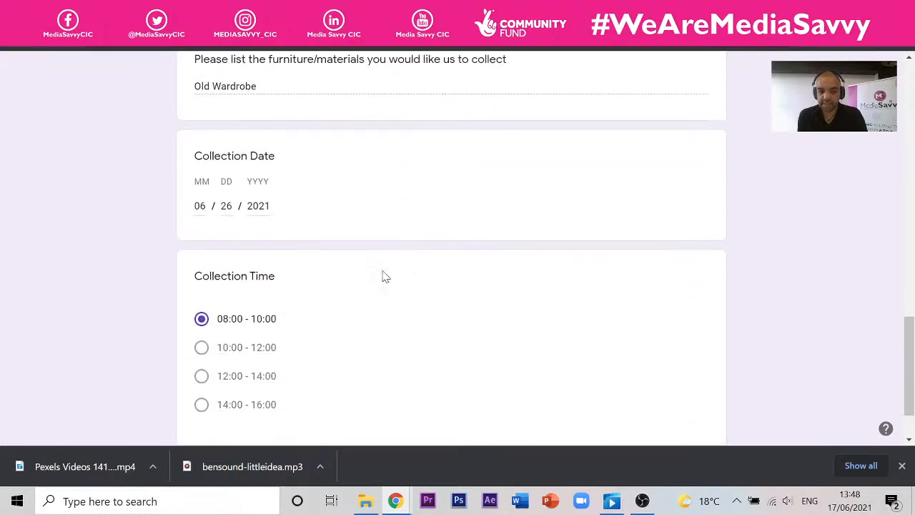
pyautogui.scroll(7, 372, 274)
pyautogui.scroll(4, 634, 250)
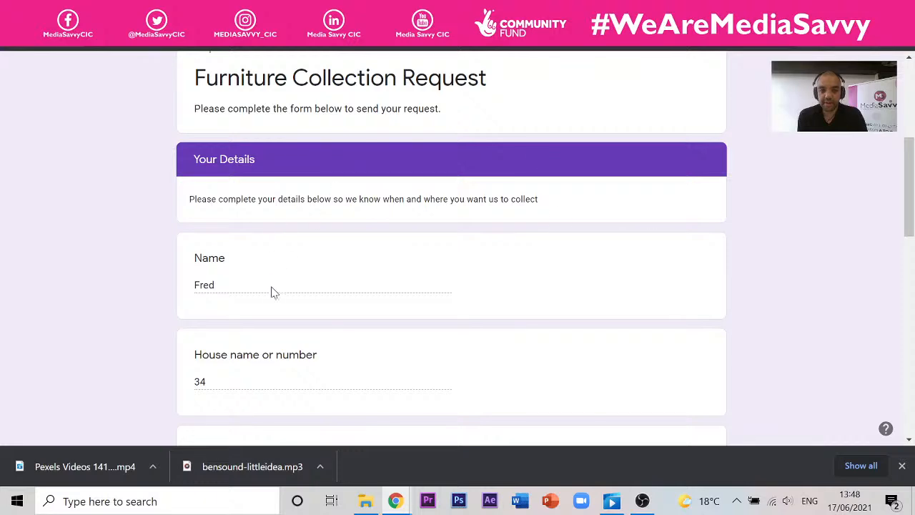
pyautogui.scroll(-5, 272, 292)
pyautogui.scroll(-2, 272, 244)
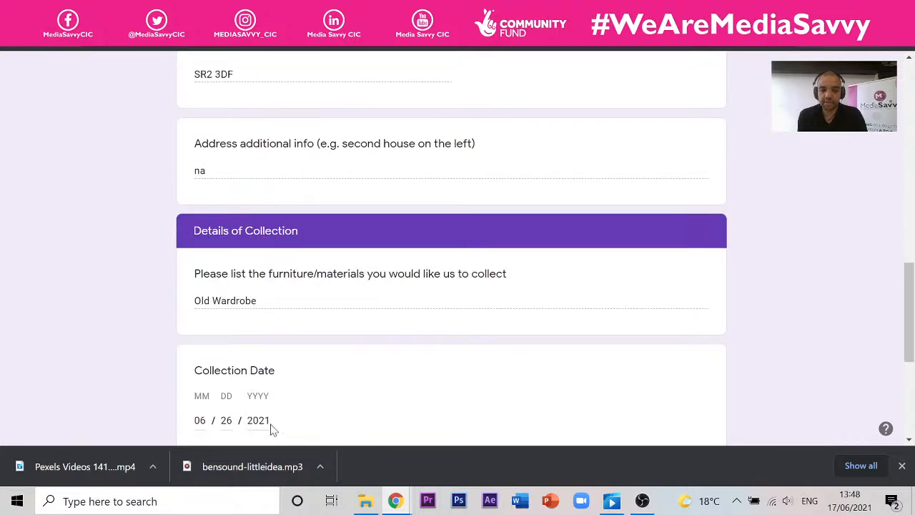
pyautogui.scroll(6, 382, 322)
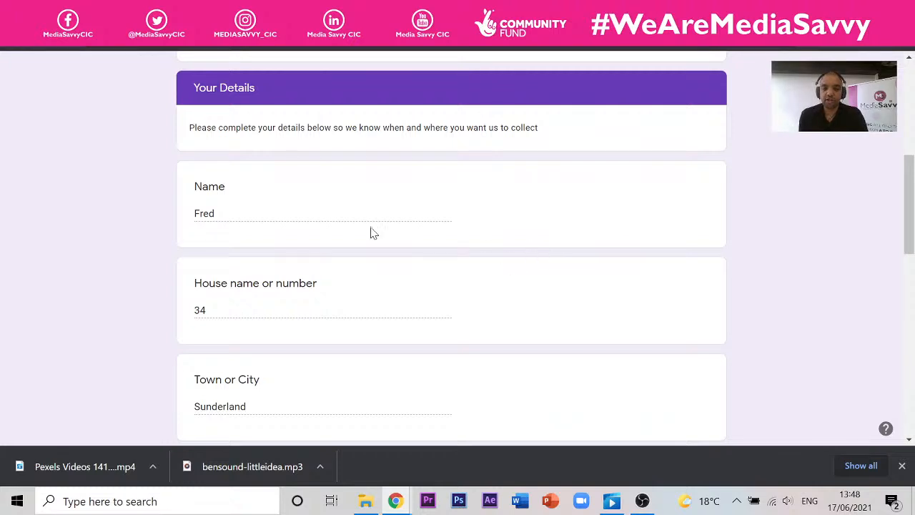
pyautogui.scroll(-7, 366, 232)
pyautogui.scroll(-3, 314, 222)
# - Preview the form, move its editor tab into a new window, then close the preview
pyautogui.scroll(1, 215, 247)
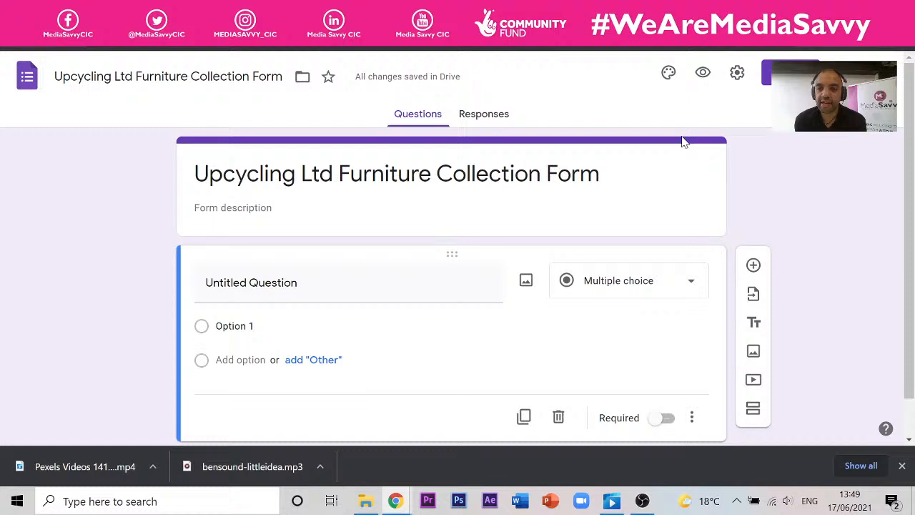
pyautogui.click(703, 75)
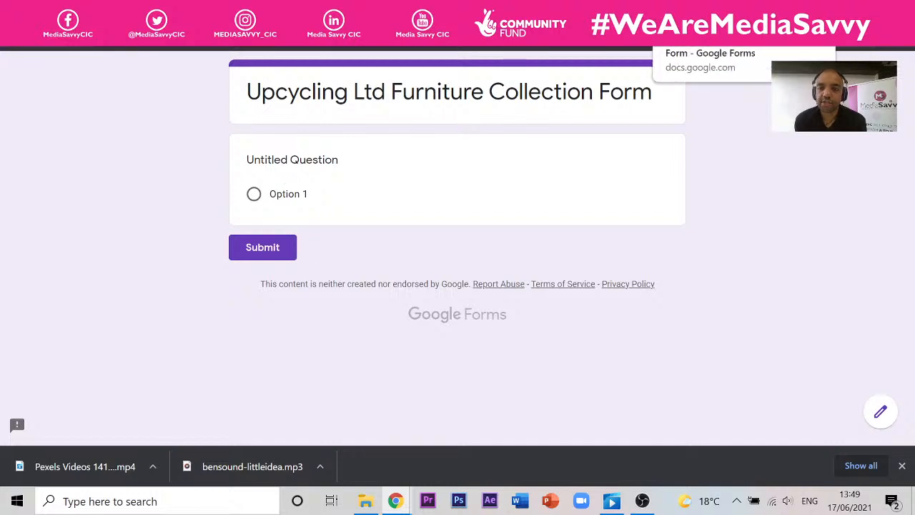
pyautogui.click(690, 11)
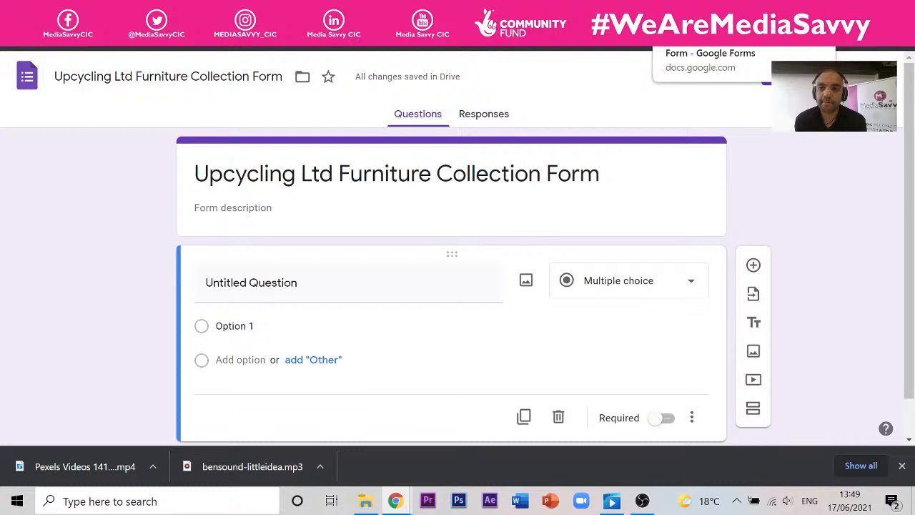
pyautogui.rightClick(670, 13)
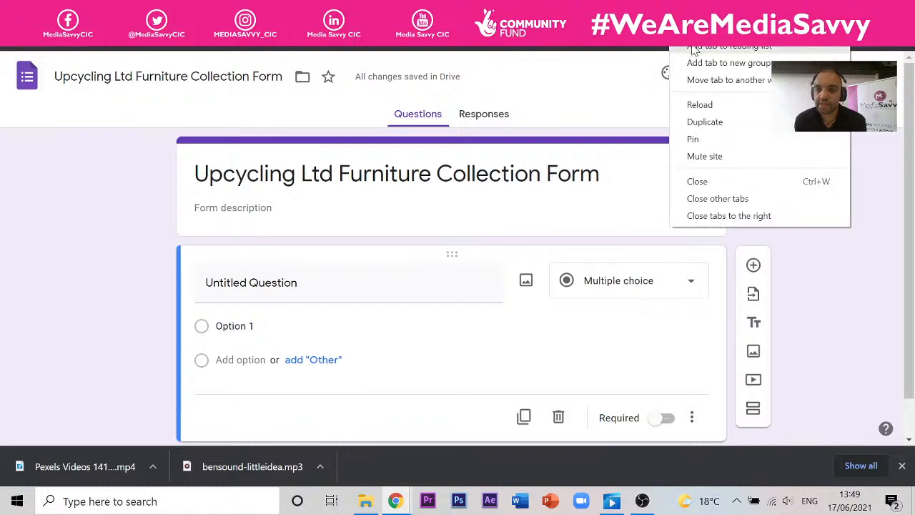
pyautogui.moveTo(709, 79)
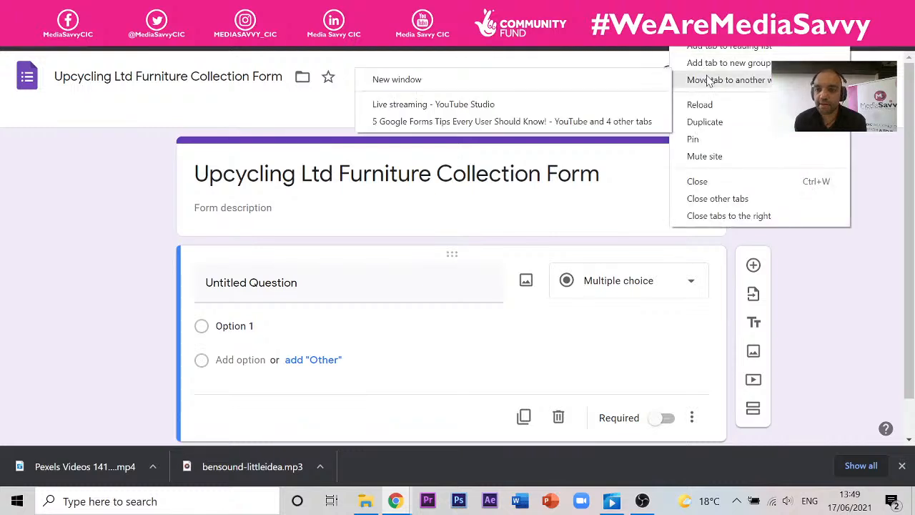
pyautogui.click(644, 86)
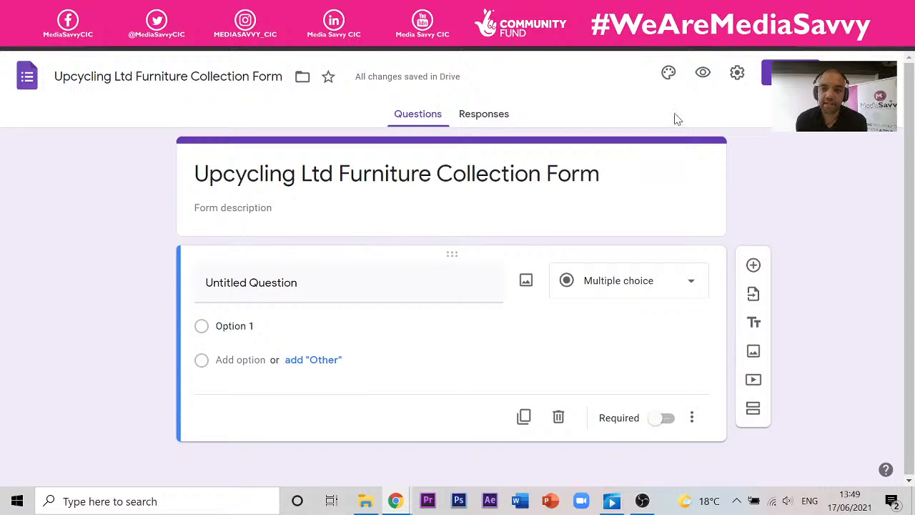
pyautogui.click(703, 73)
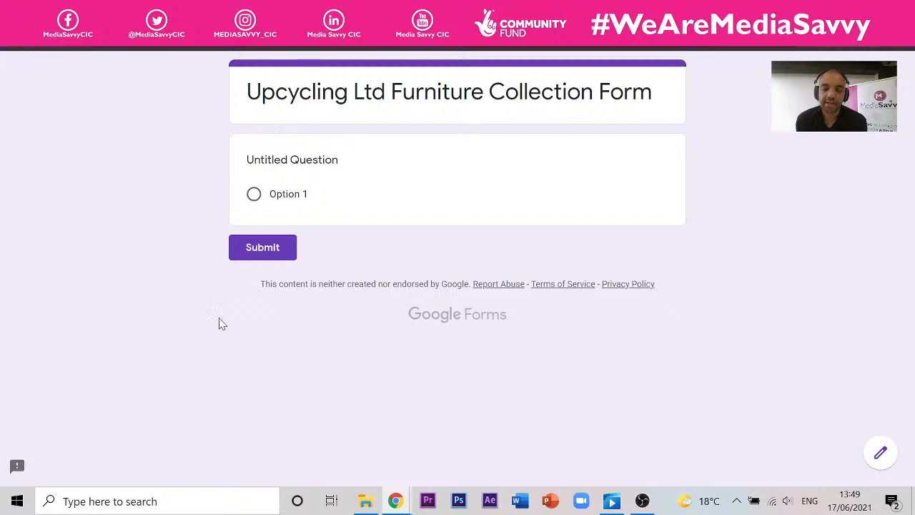
pyautogui.hotkey('ctrl', 'w')
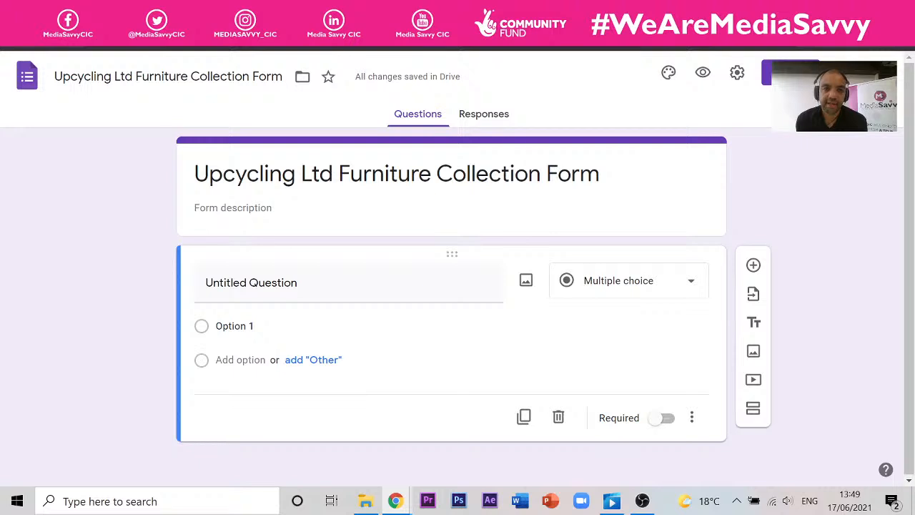
pyautogui.click(704, 74)
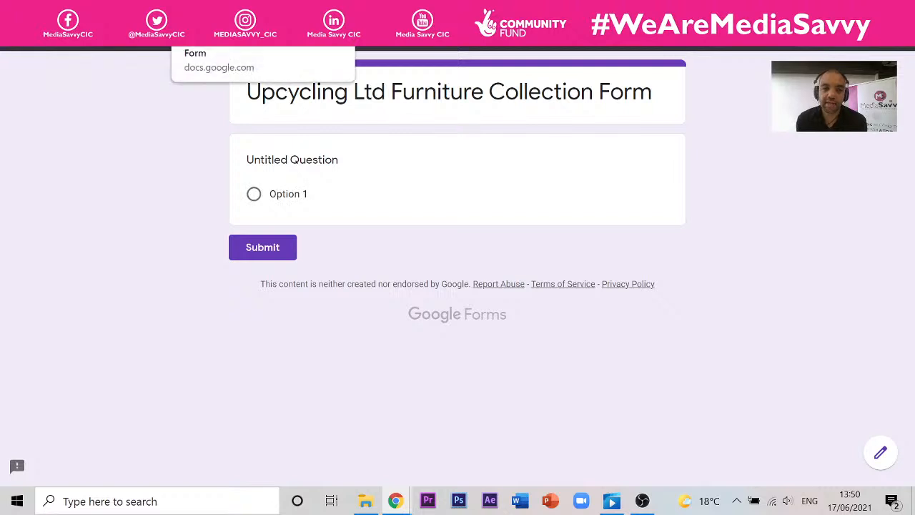
pyautogui.doubleClick(326, 171)
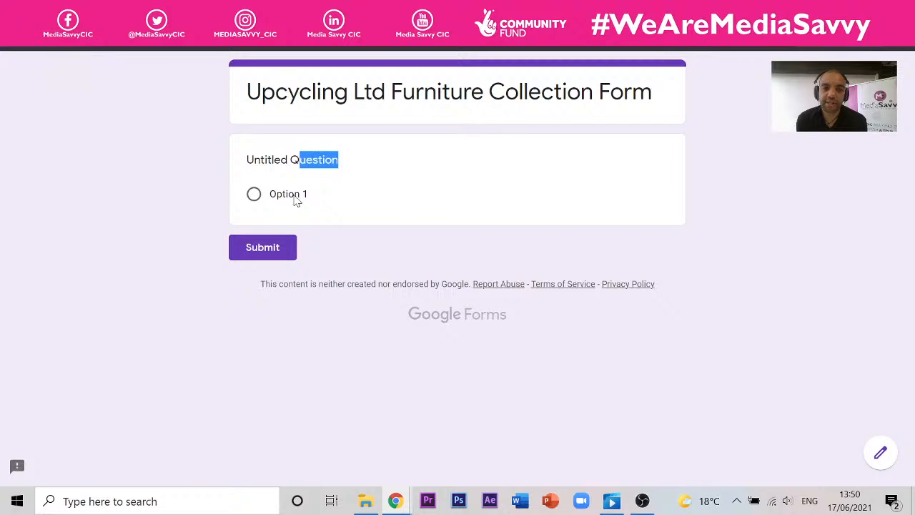
pyautogui.click(254, 195)
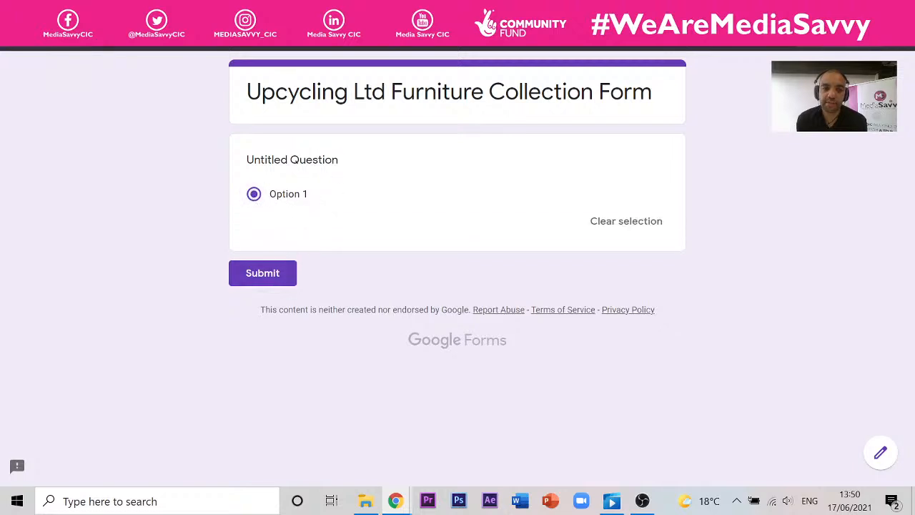
pyautogui.moveTo(300, 195); pyautogui.dragTo(288, 194)
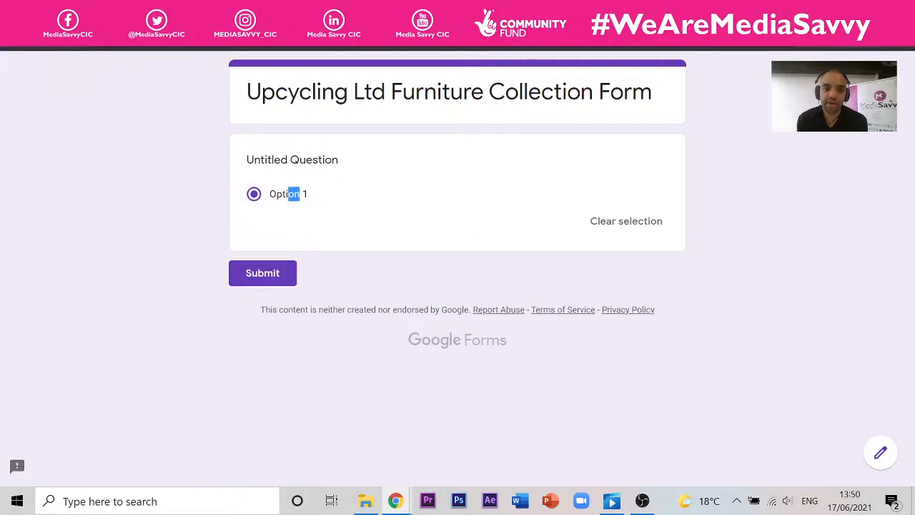
pyautogui.click(330, 10)
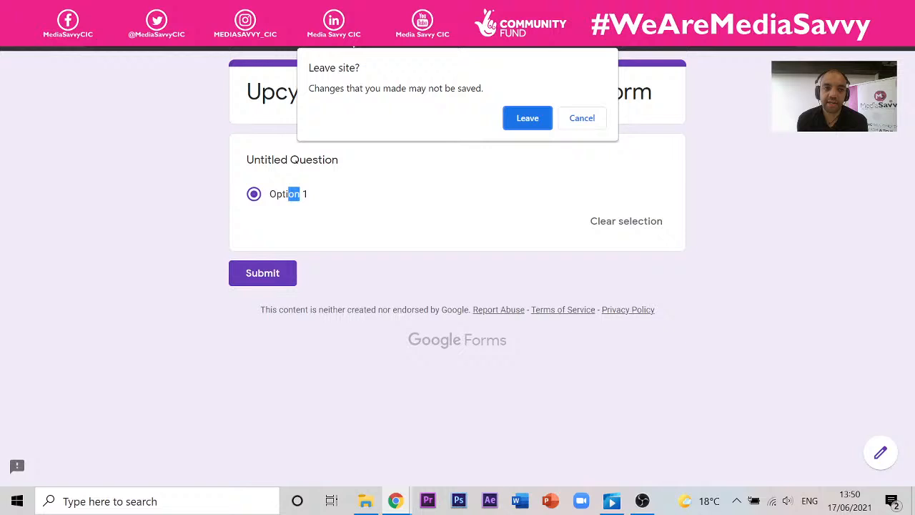
pyautogui.click(586, 121)
pyautogui.click(330, 10)
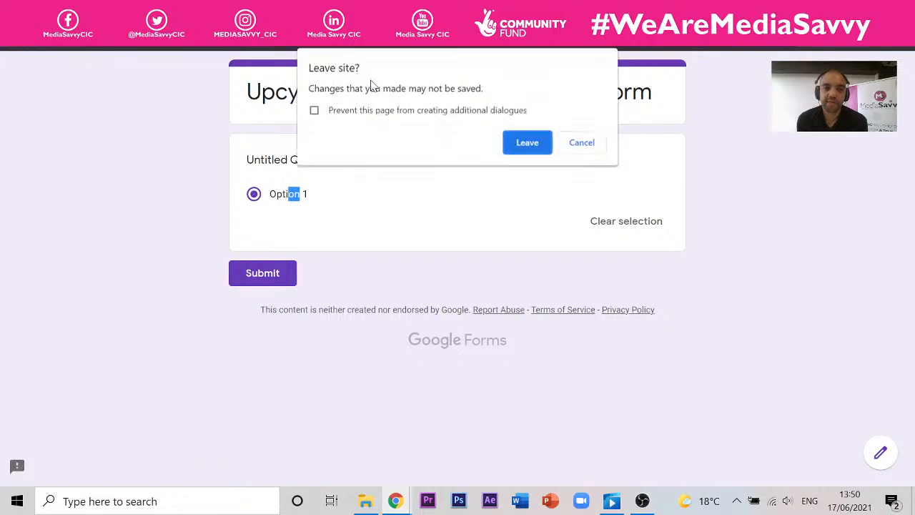
pyautogui.click(531, 151)
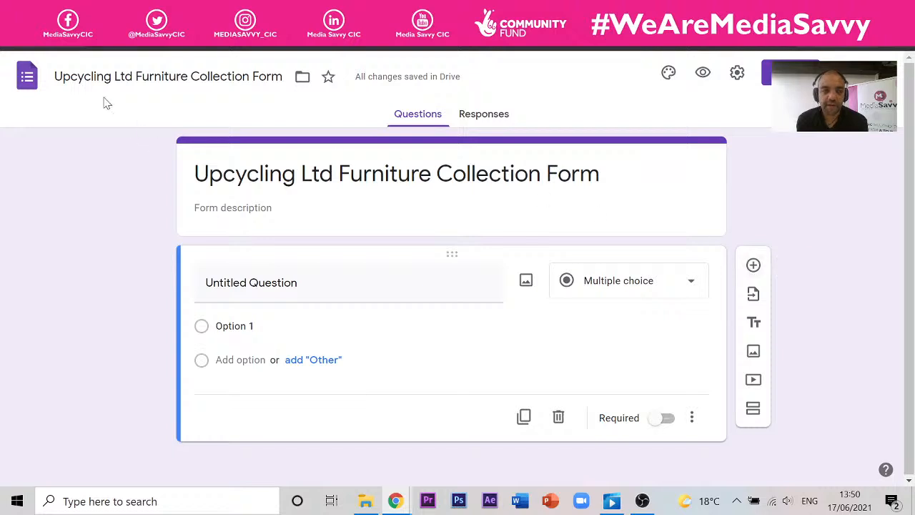
# - Type the description 'Please complete this form to book in a collection' under the title
pyautogui.click(71, 77)
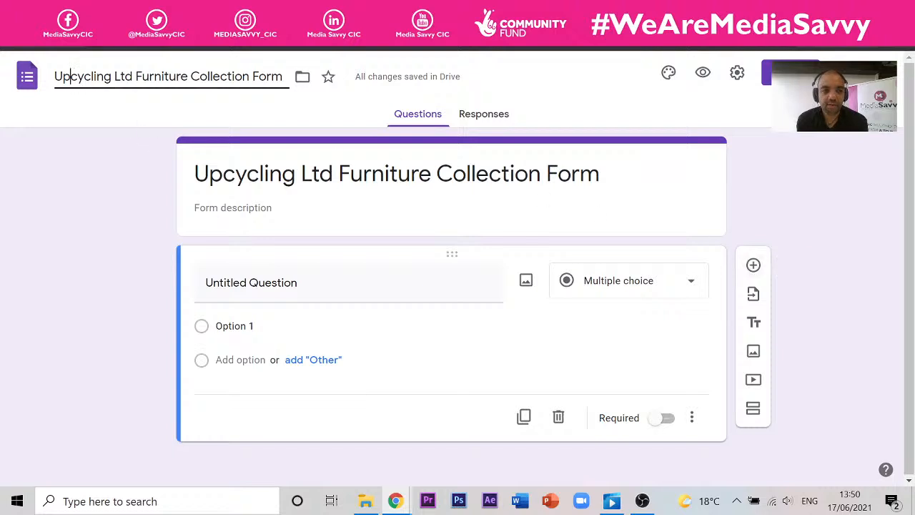
pyautogui.moveTo(55, 77); pyautogui.dragTo(272, 77)
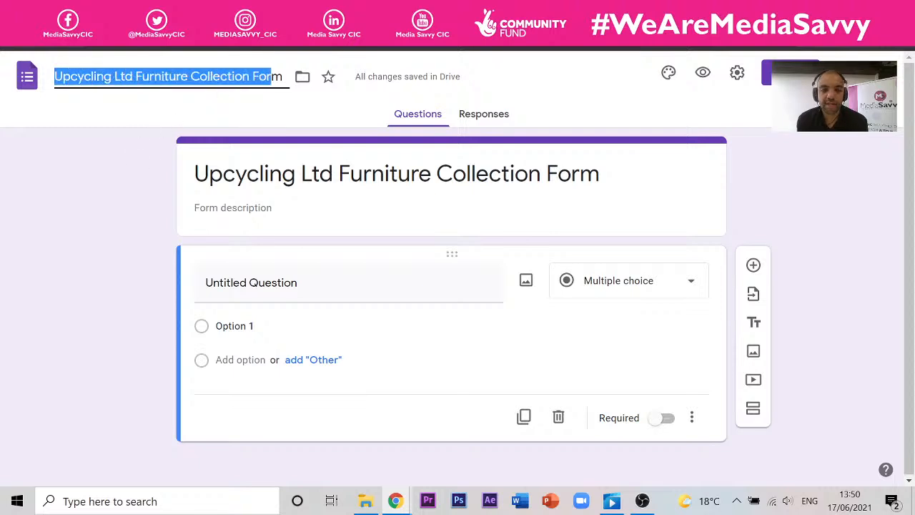
pyautogui.click(397, 173)
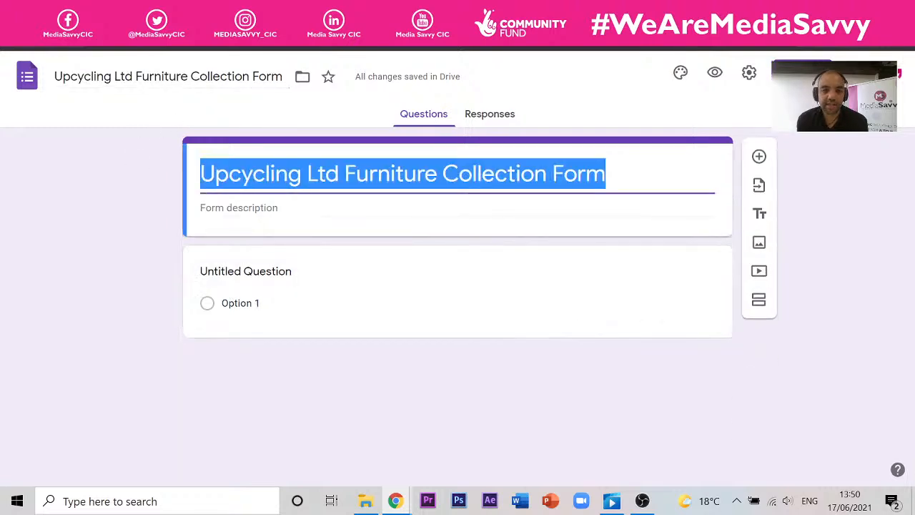
pyautogui.click(239, 208)
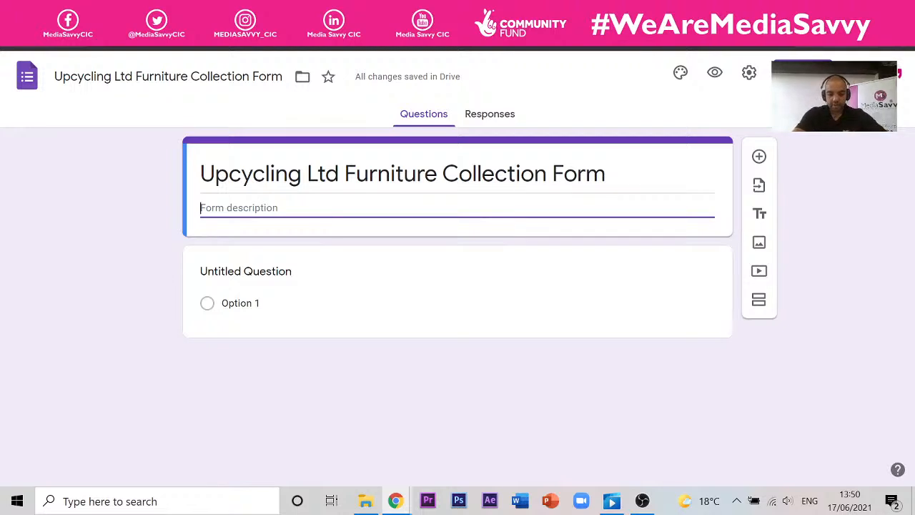
pyautogui.write('Pleas')
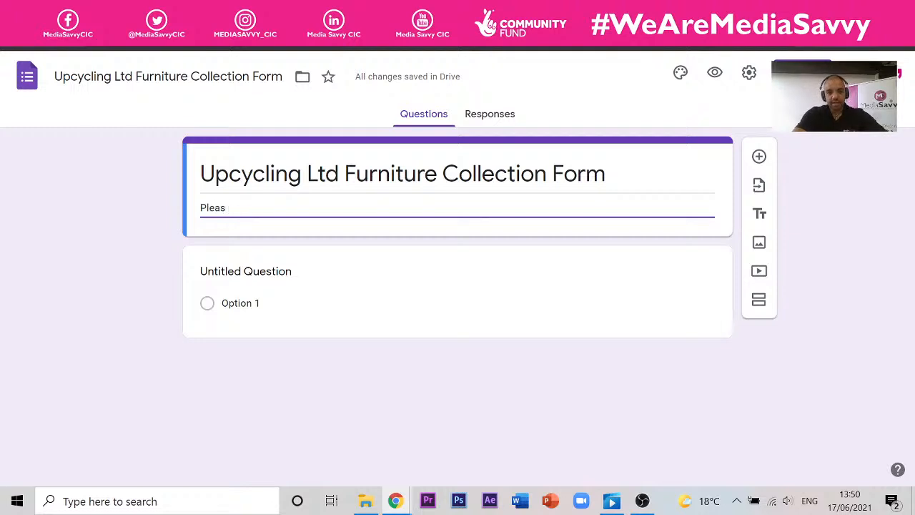
pyautogui.write('e comple')
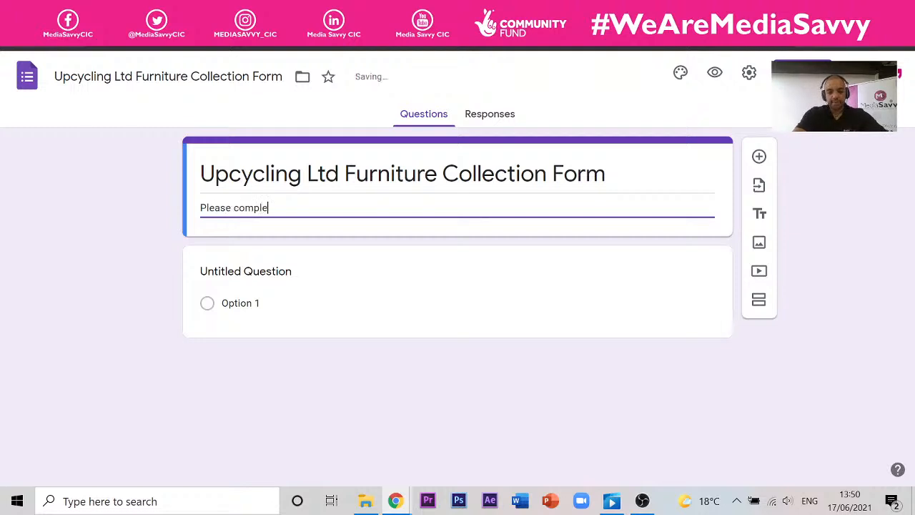
pyautogui.write('te this form to ')
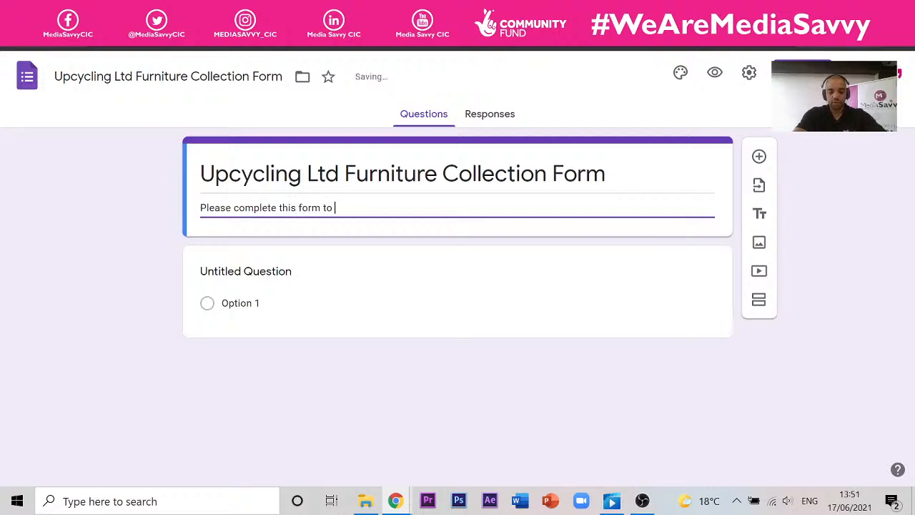
pyautogui.write('book in a collection')
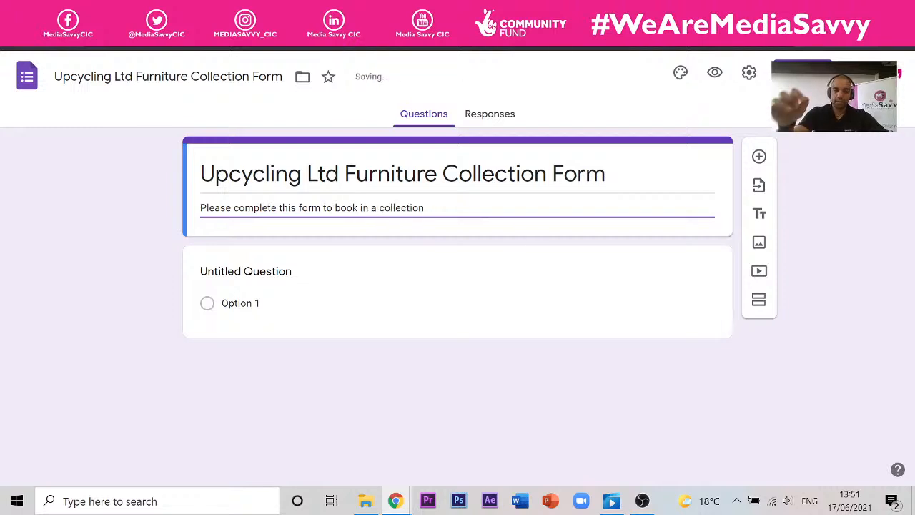
# - Finish the description and select the Untitled Question card for editing
pyautogui.click(119, 274)
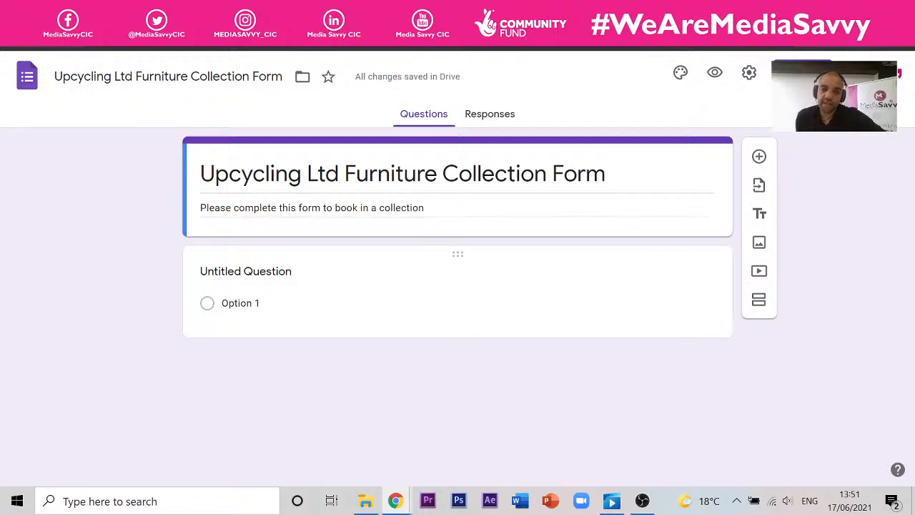
pyautogui.click(513, 331)
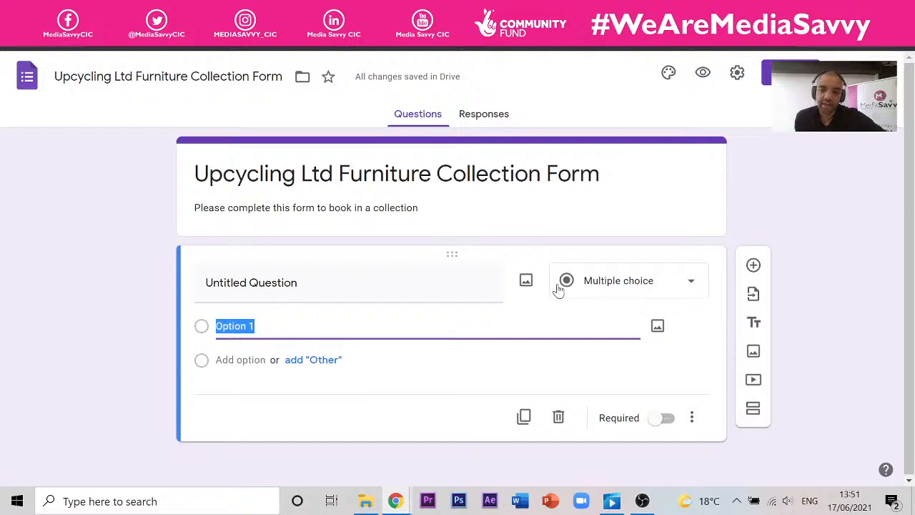
pyautogui.click(692, 286)
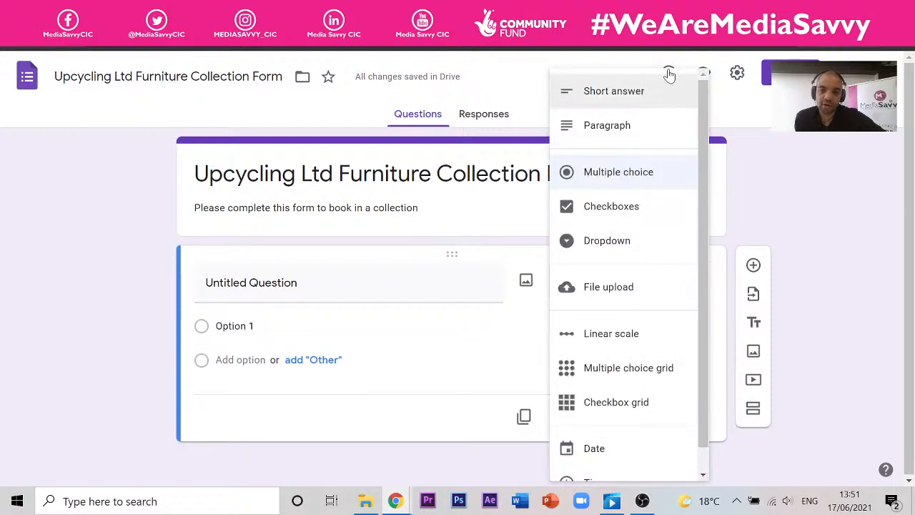
pyautogui.scroll(-1, 704, 351)
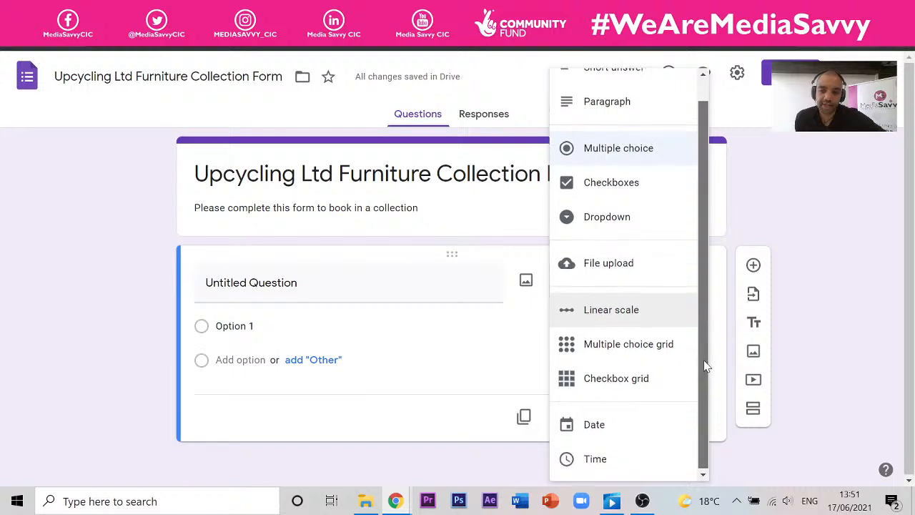
pyautogui.scroll(1, 711, 362)
pyautogui.click(422, 253)
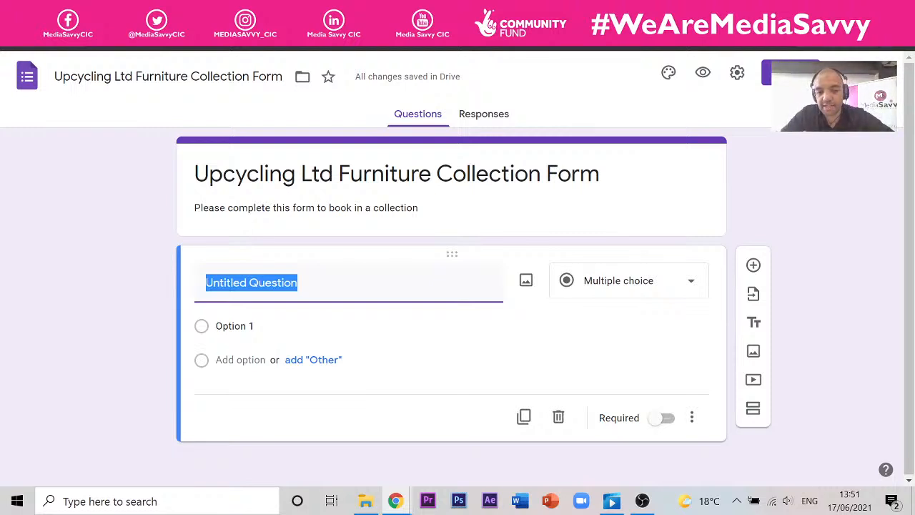
pyautogui.click(687, 288)
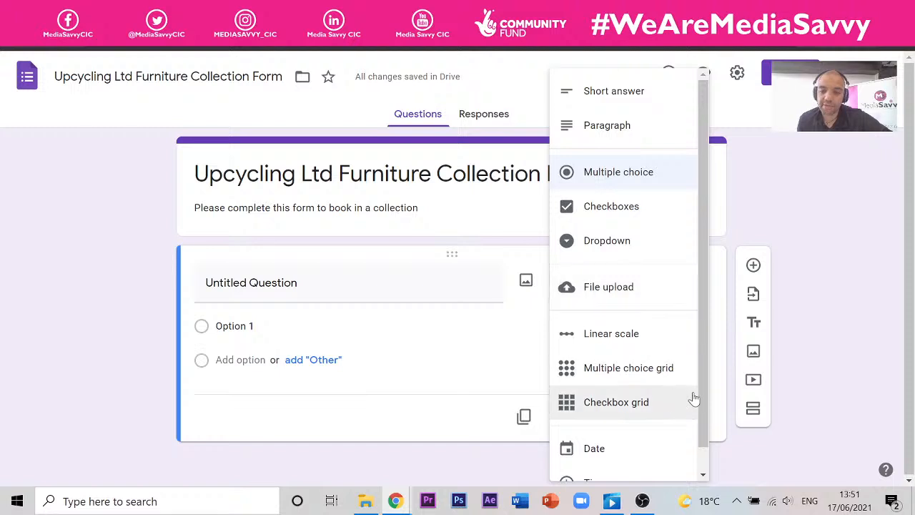
pyautogui.scroll(-1, 699, 415)
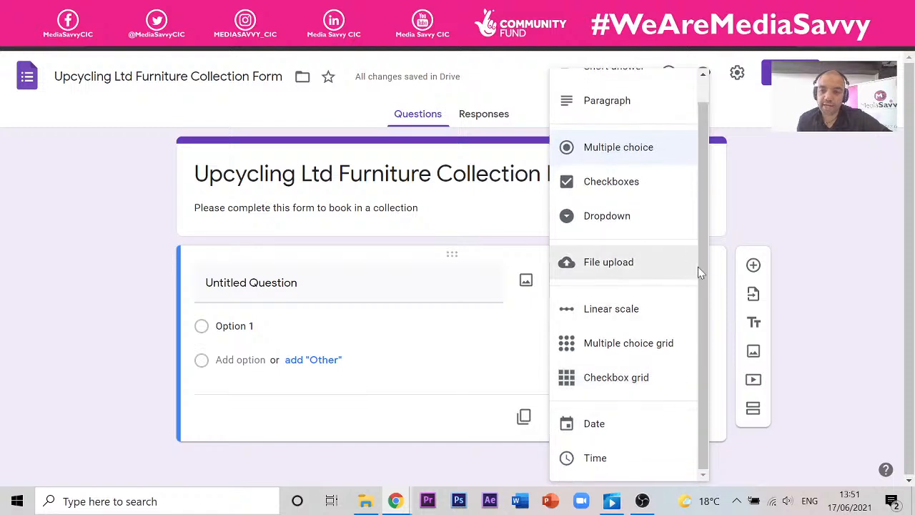
pyautogui.scroll(1, 698, 267)
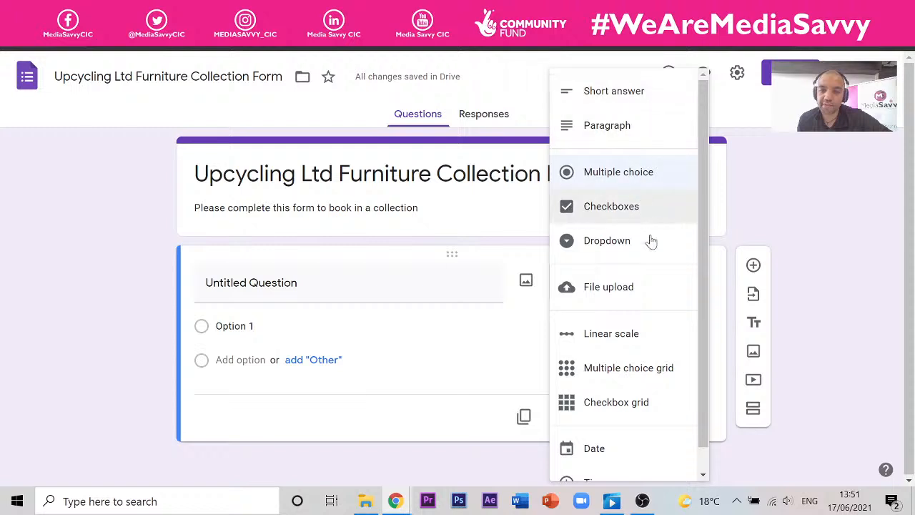
pyautogui.click(286, 283)
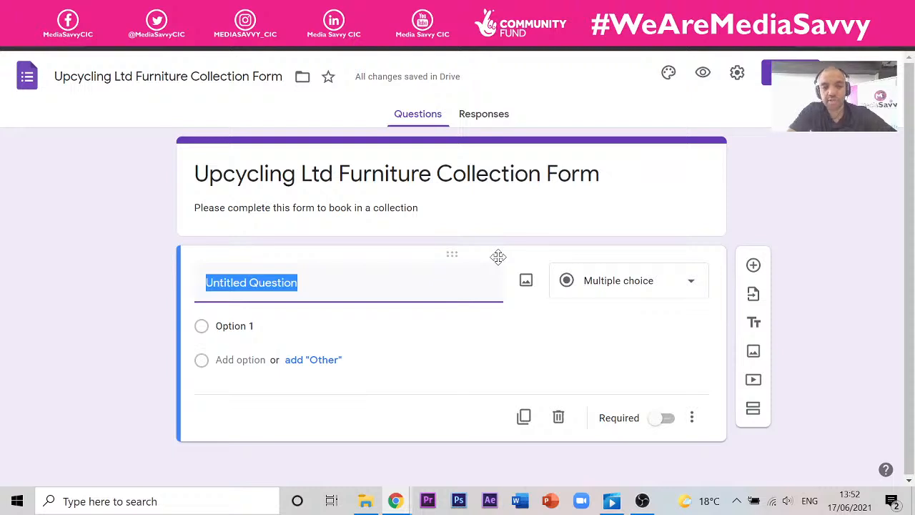
# - Title the first question 'Name' so it becomes Short answer, and check it in the preview
pyautogui.write('Nm')
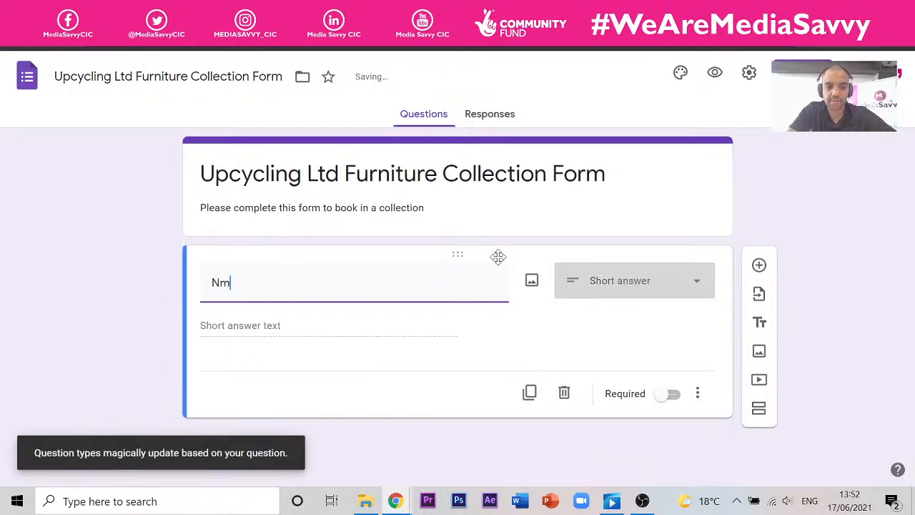
pyautogui.press('BackSpace')
pyautogui.write('ame')
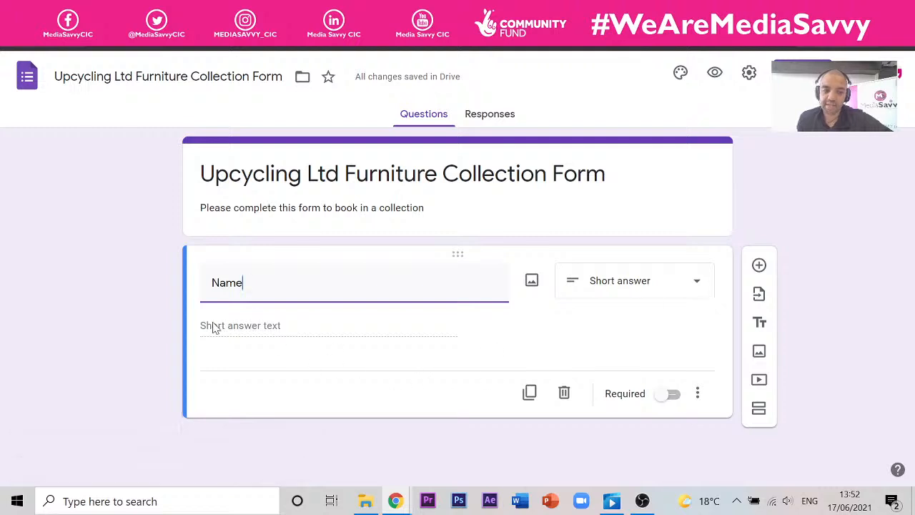
pyautogui.click(716, 74)
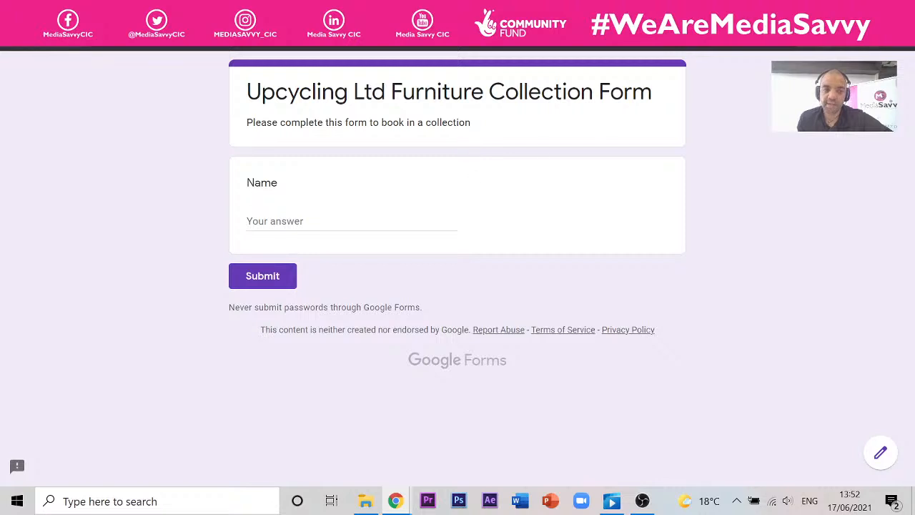
pyautogui.hotkey('ctrl', 'w')
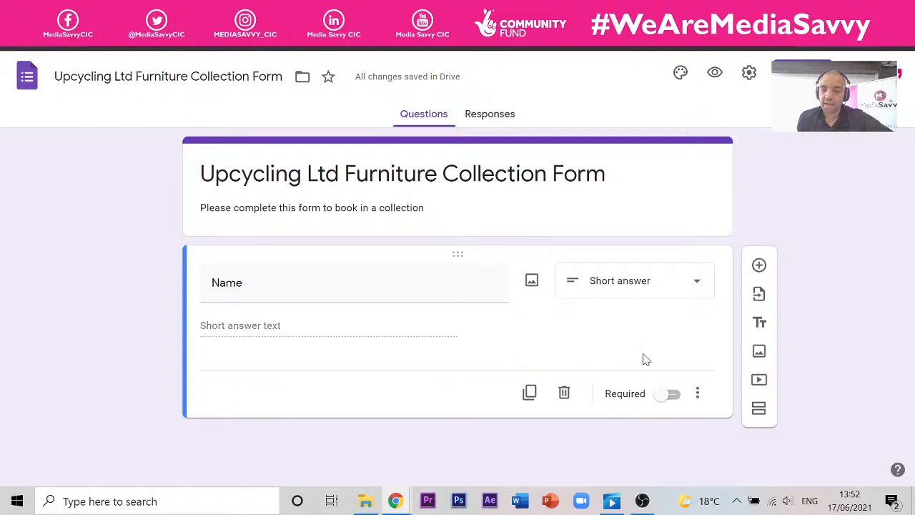
# - Make Name required and confirm the preview rejects submission with Name left empty
pyautogui.click(667, 398)
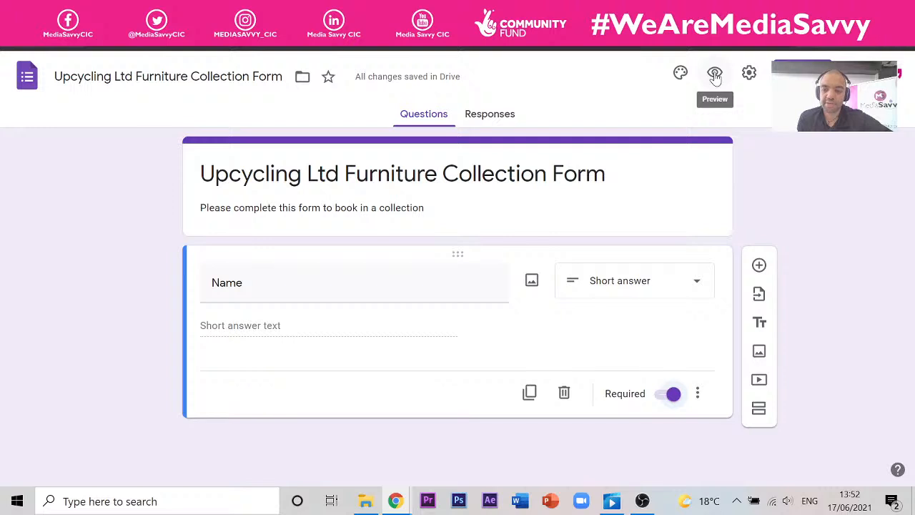
pyautogui.click(715, 75)
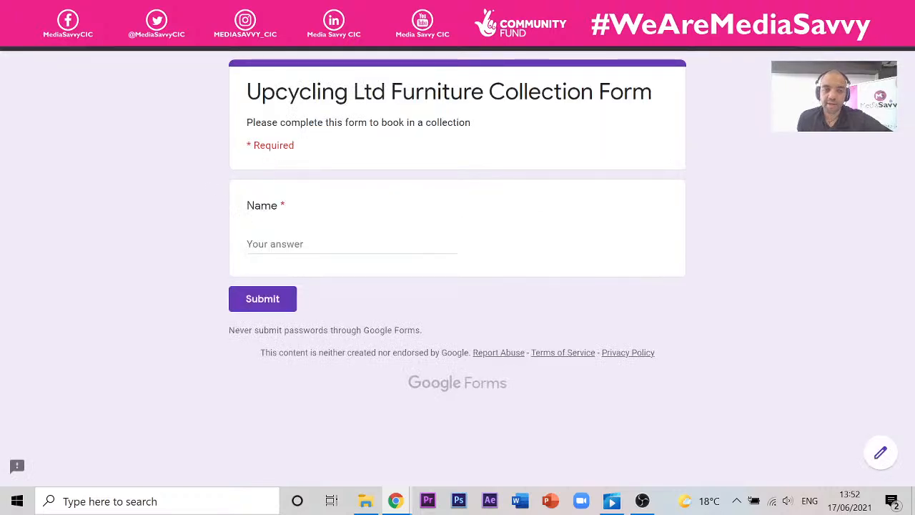
pyautogui.moveTo(246, 145); pyautogui.dragTo(296, 147)
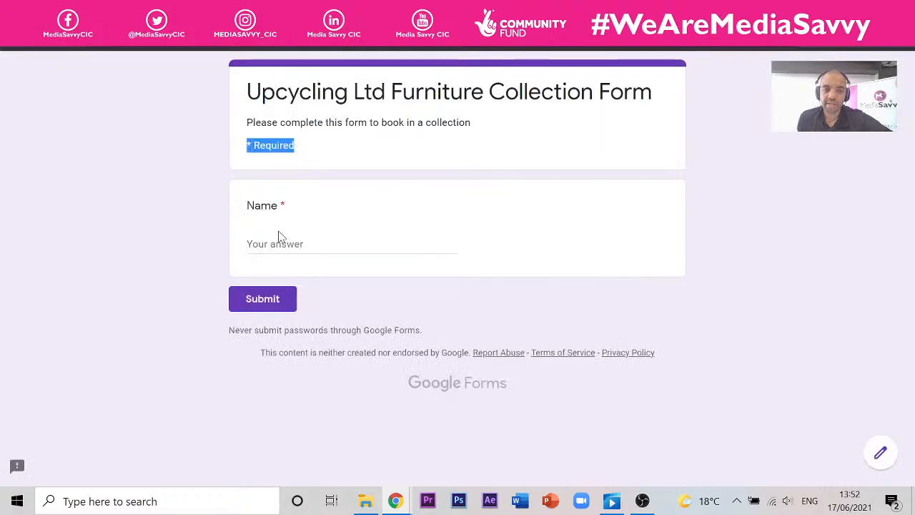
pyautogui.click(261, 307)
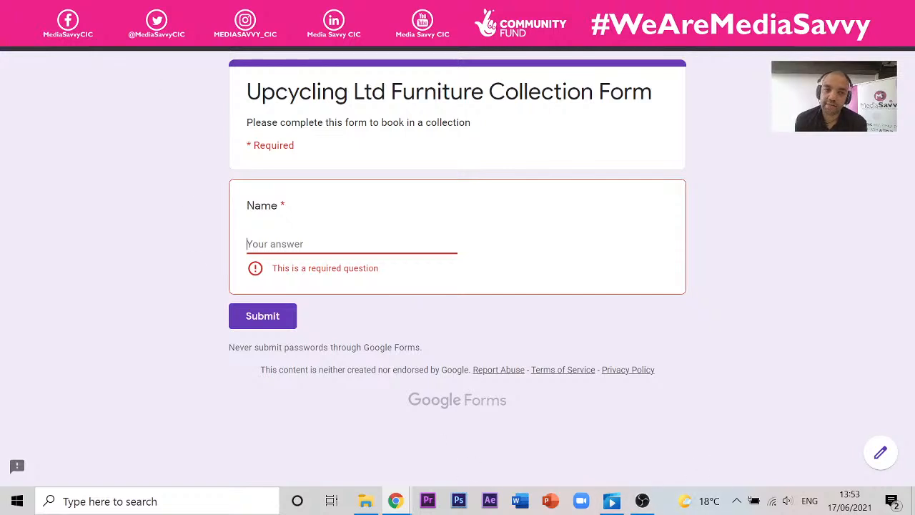
pyautogui.click(201, 10)
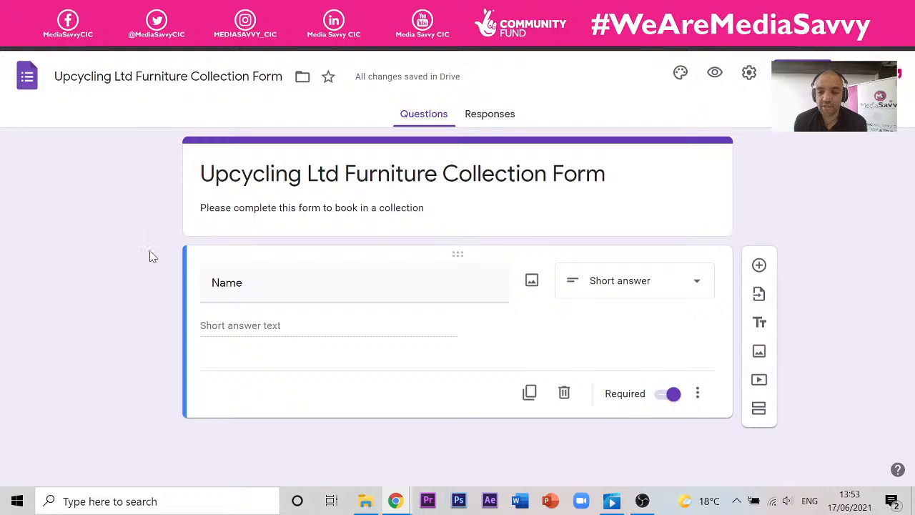
# - Add a 'House Number' question below Name
pyautogui.click(759, 267)
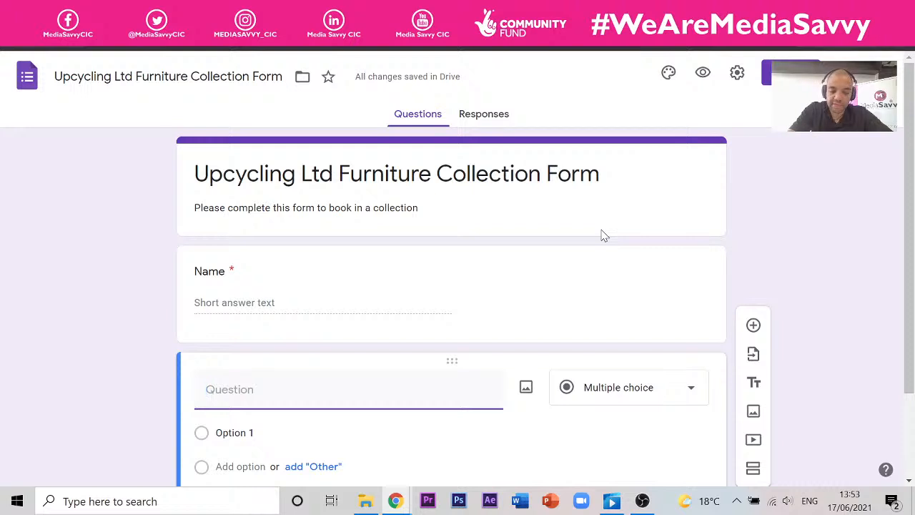
pyautogui.write('House ')
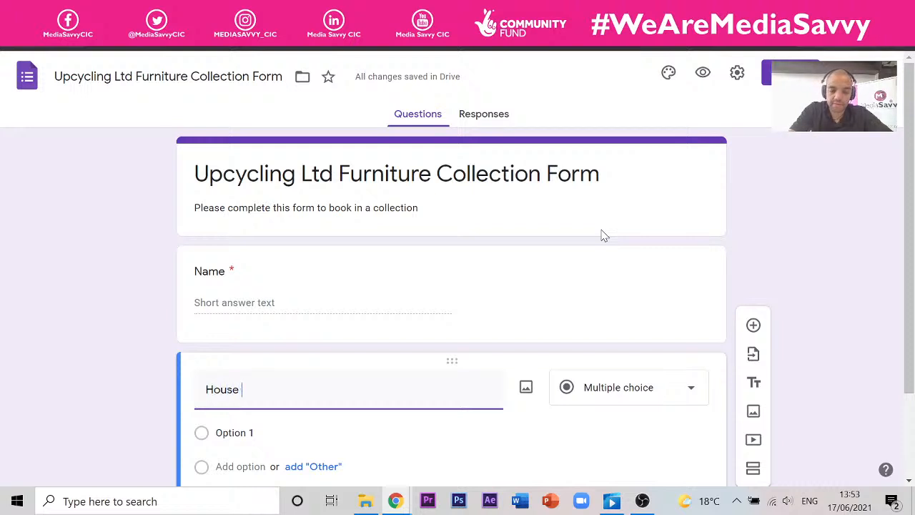
pyautogui.write('Number')
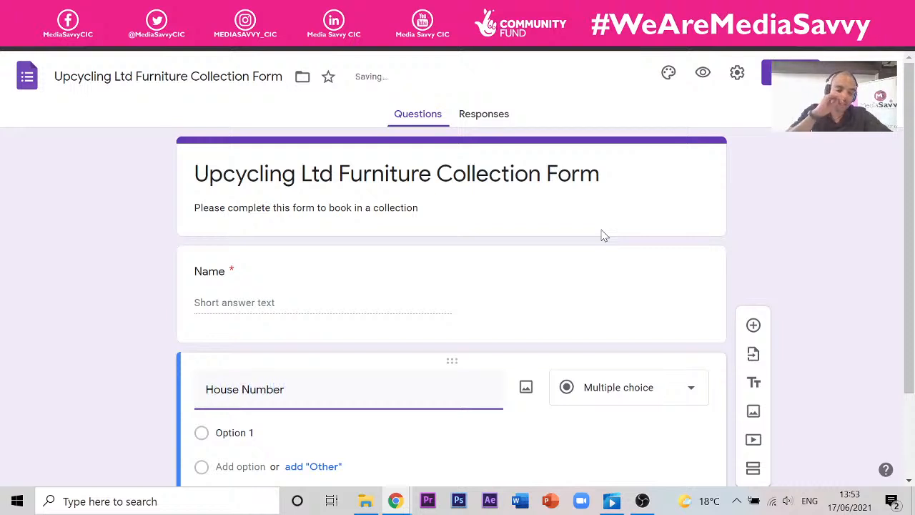
pyautogui.scroll(-1, 642, 272)
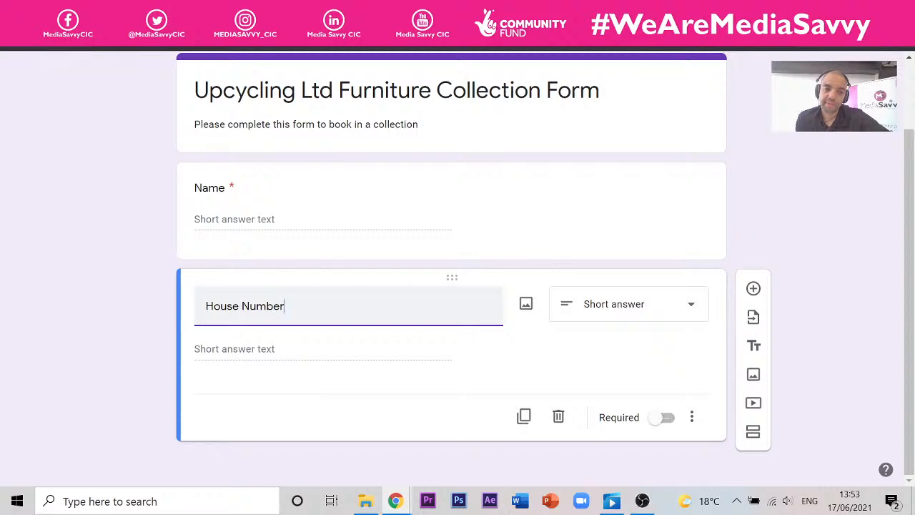
# - Add a 'Street / Road Name' question, then a new blank question beneath it
pyautogui.click(754, 290)
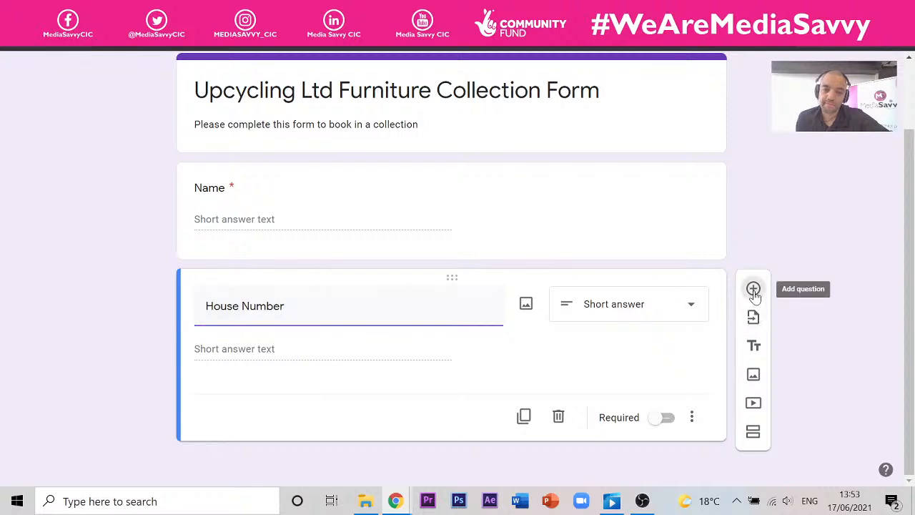
pyautogui.write('Stre')
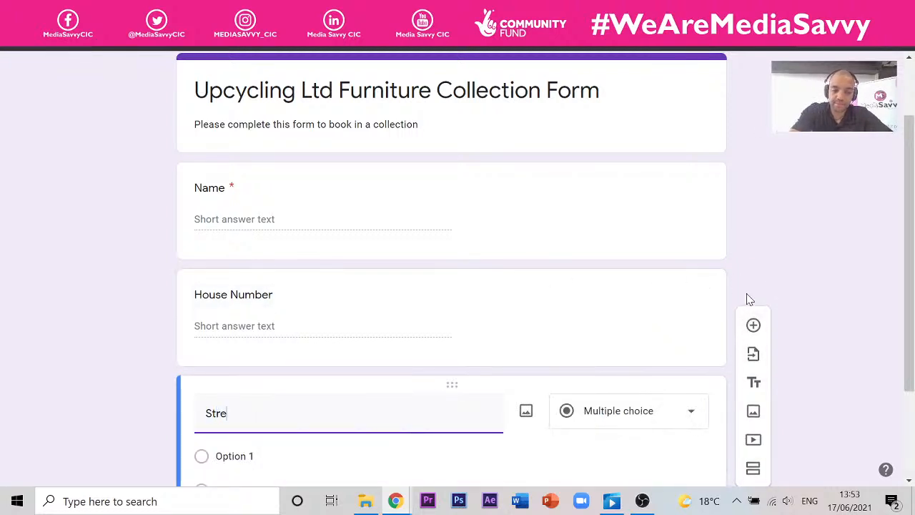
pyautogui.write('et Name')
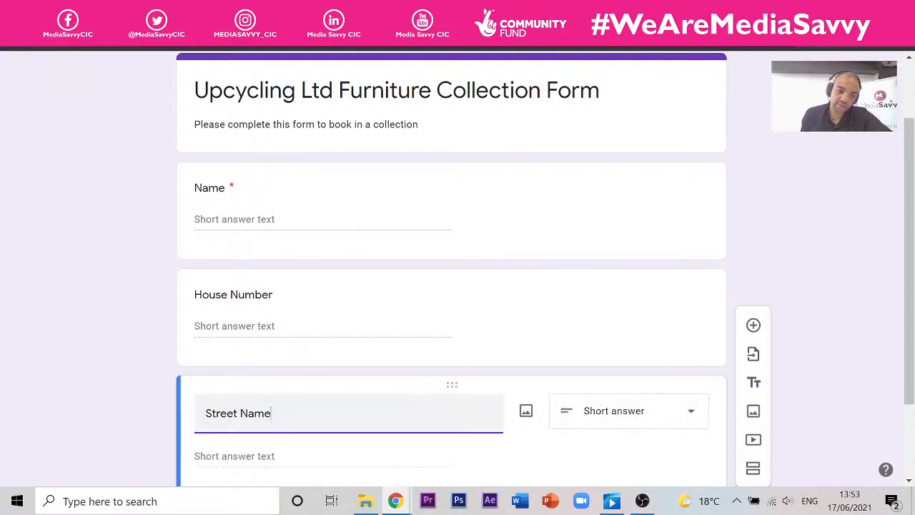
pyautogui.write(' /')
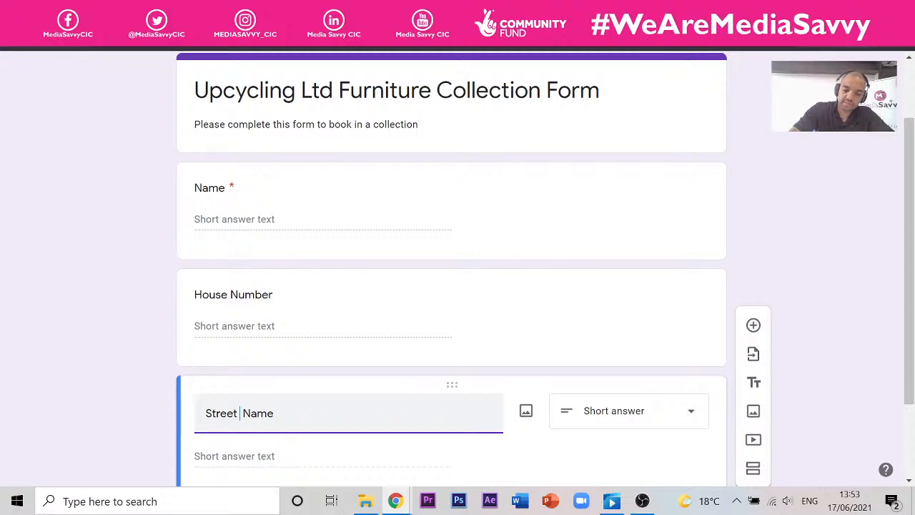
pyautogui.write(' Road')
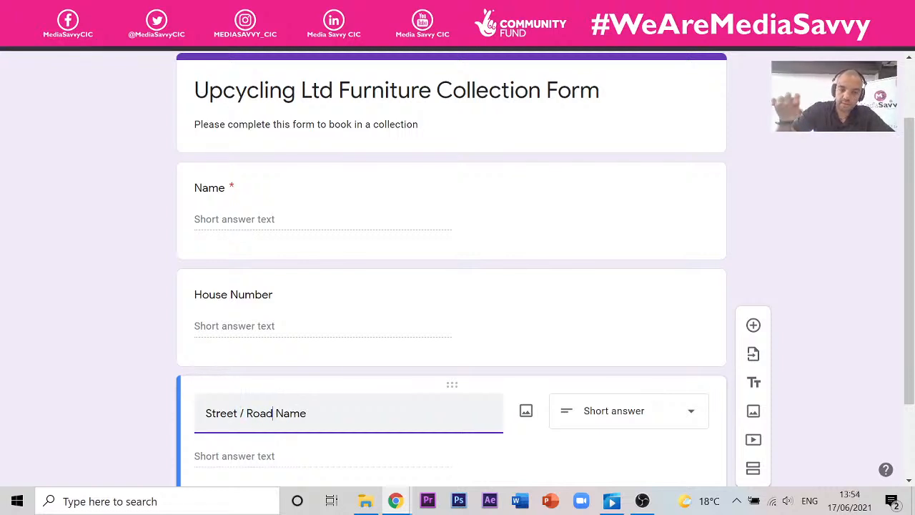
pyautogui.scroll(-2, 453, 364)
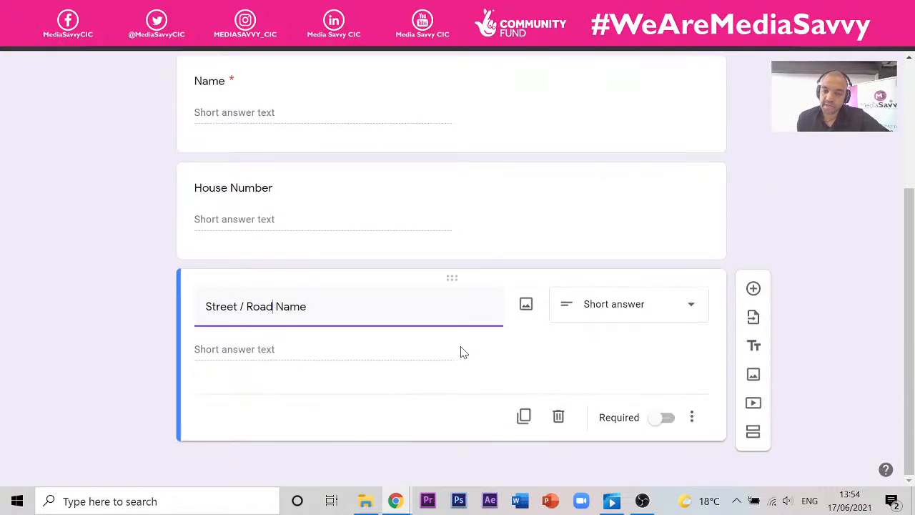
pyautogui.click(752, 289)
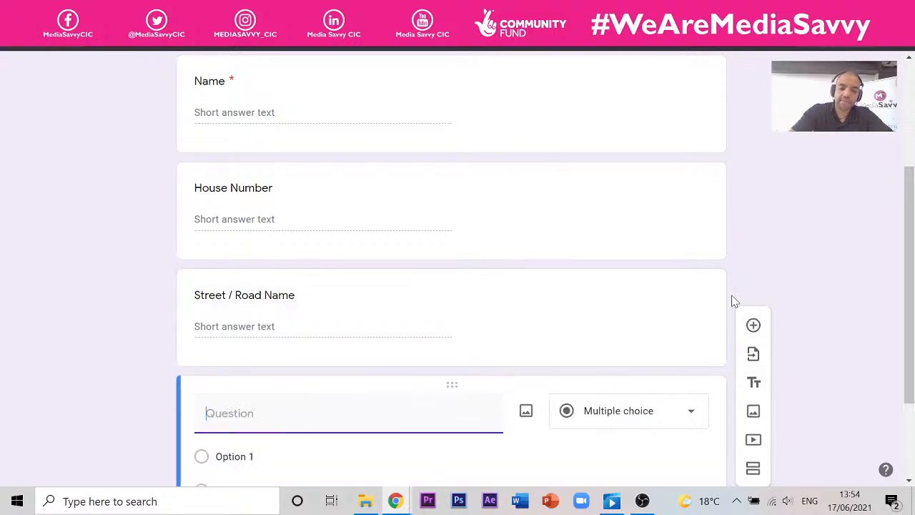
# - Title the new question 'Postcode' and add an email question below it
pyautogui.write('Postcode')
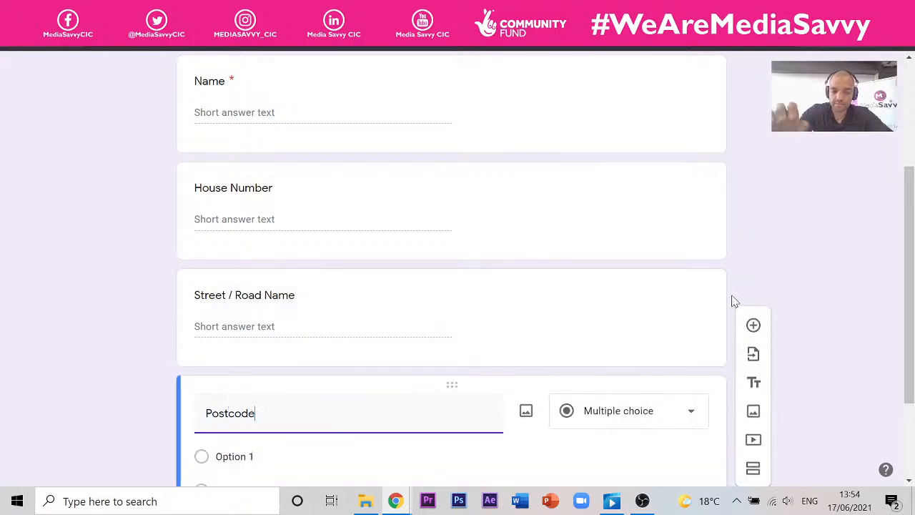
pyautogui.scroll(-2, 686, 322)
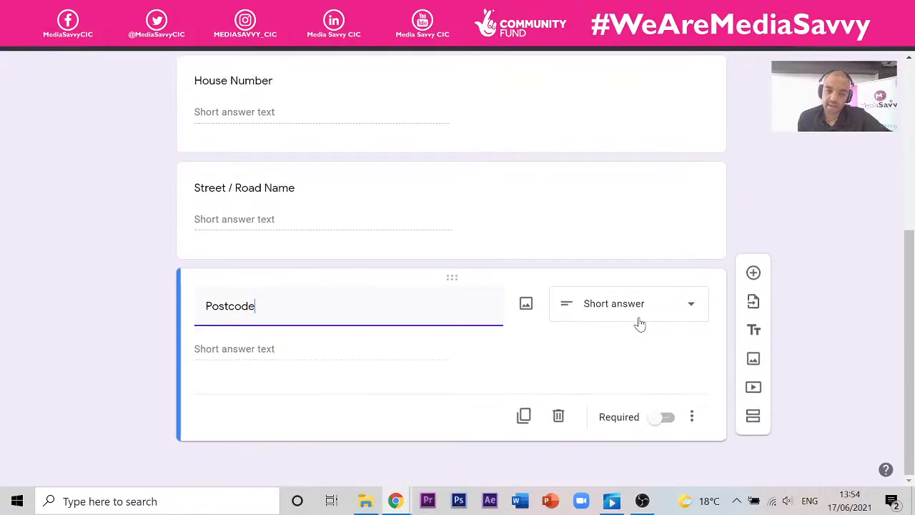
pyautogui.scroll(4, 544, 286)
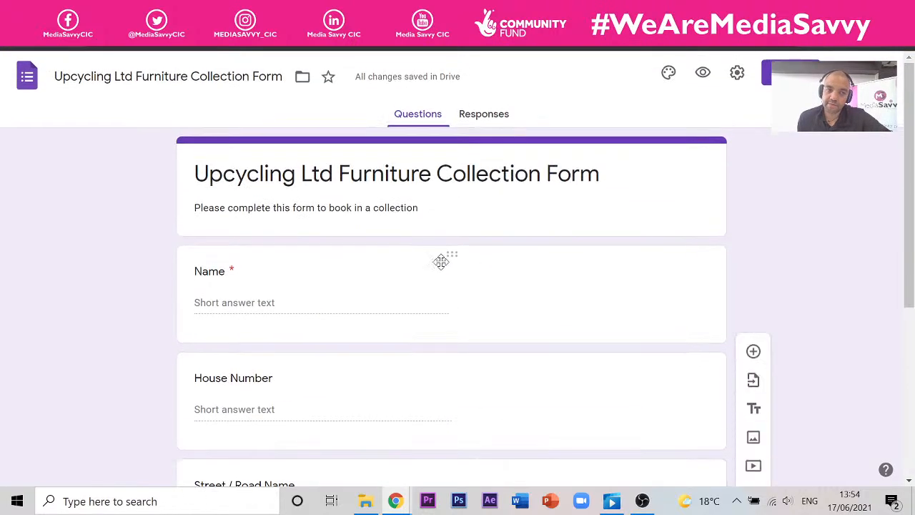
pyautogui.scroll(-4, 386, 262)
pyautogui.scroll(-1, 343, 238)
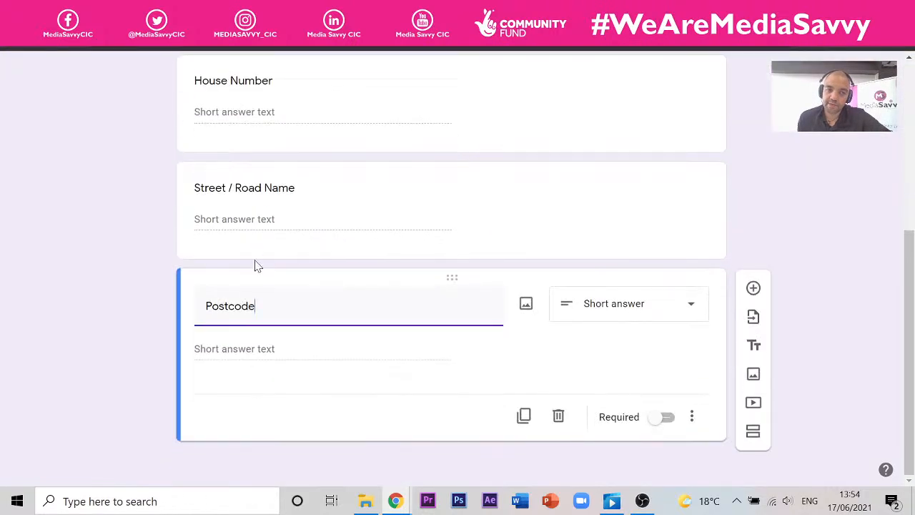
pyautogui.click(754, 288)
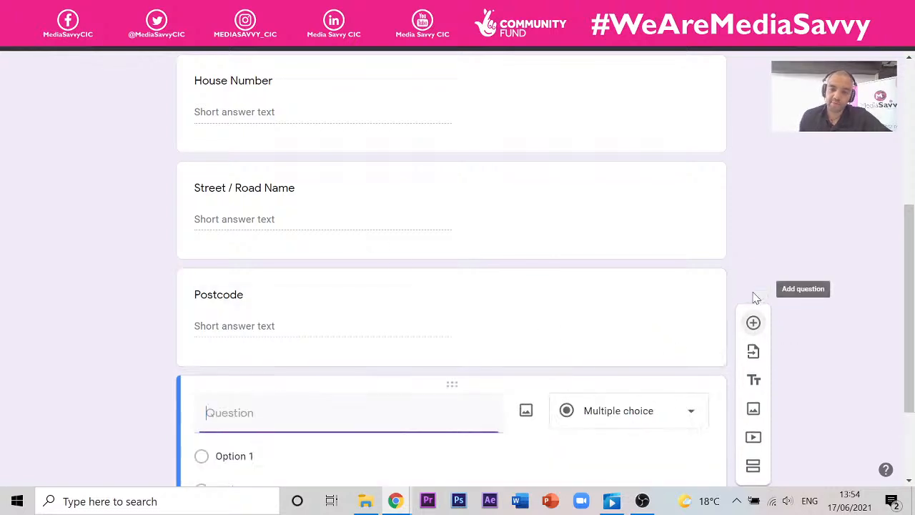
pyautogui.write('email')
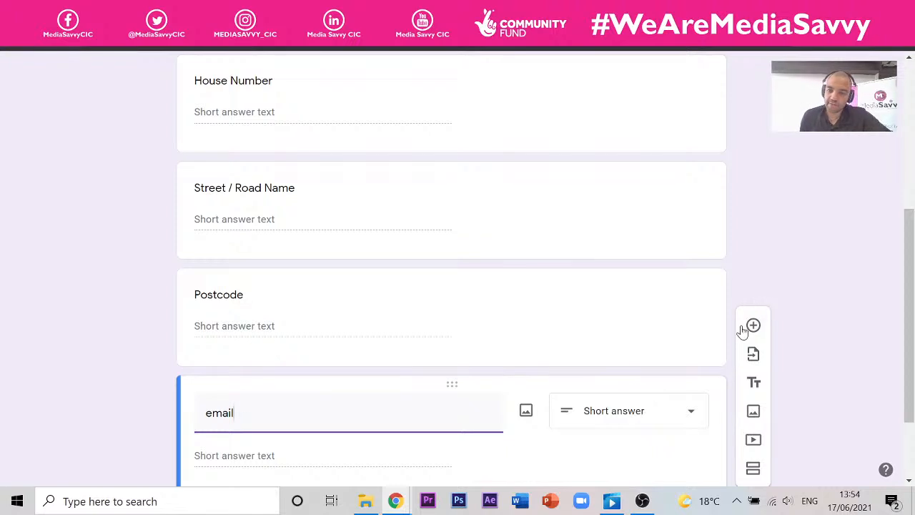
# - Add a 'Phone Number' short-answer question below the email question
pyautogui.click(754, 325)
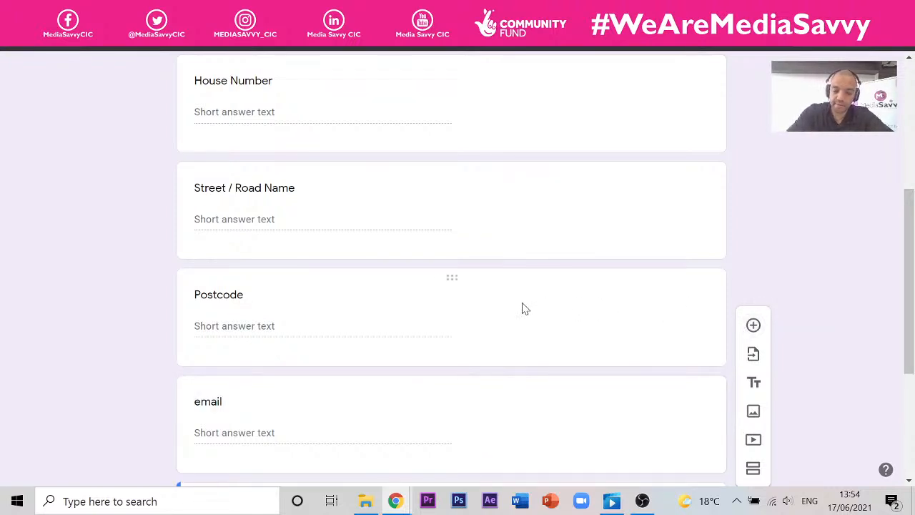
pyautogui.write('Phone')
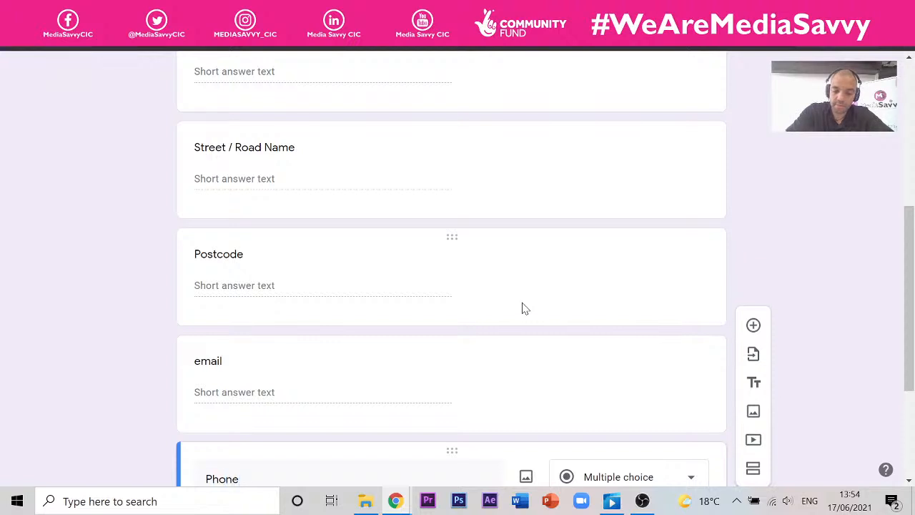
pyautogui.write(' Number')
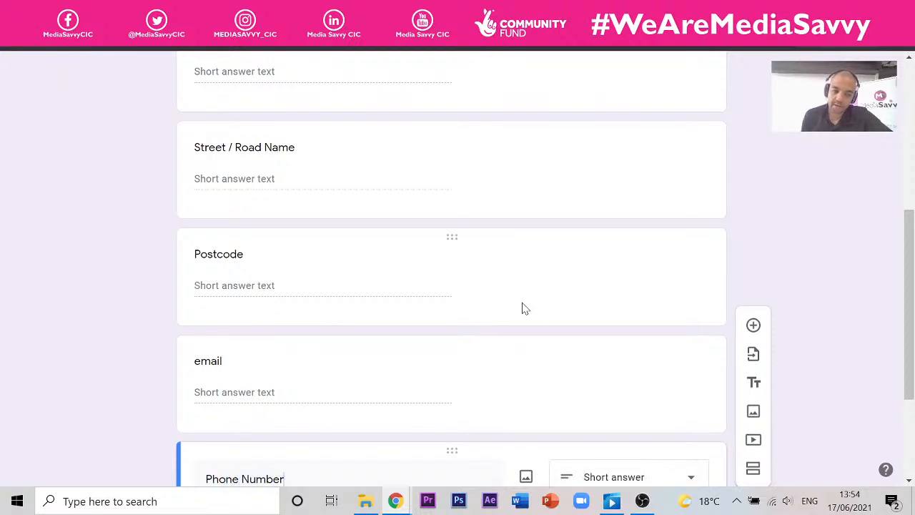
pyautogui.scroll(-5, 41, 196)
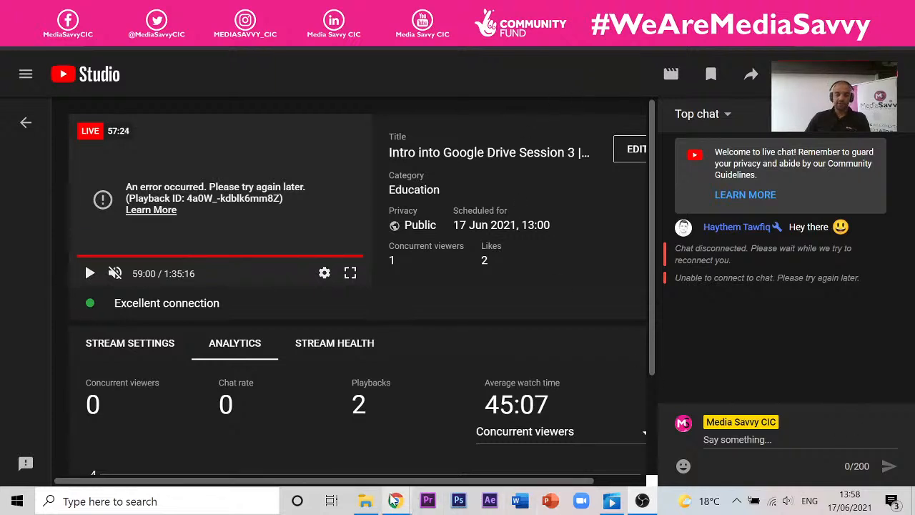
pyautogui.moveTo(396, 501)
pyautogui.click(605, 465)
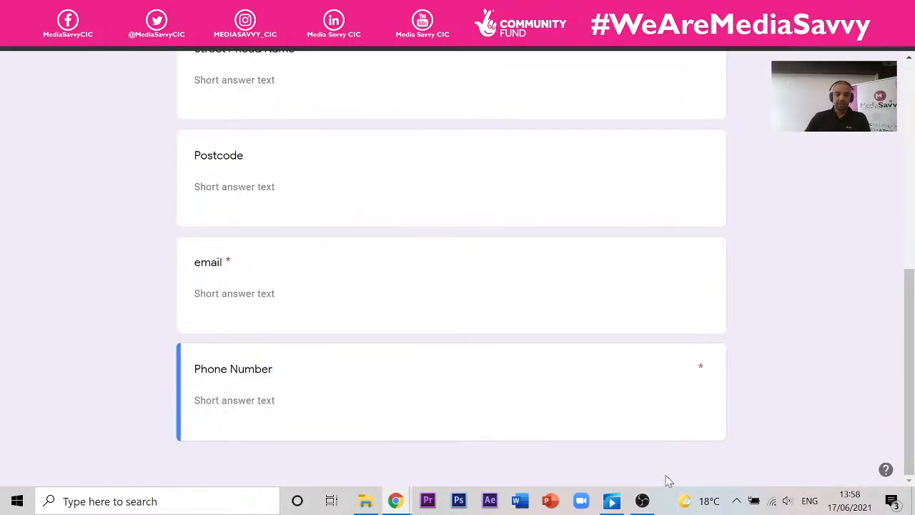
pyautogui.scroll(10, 400, 211)
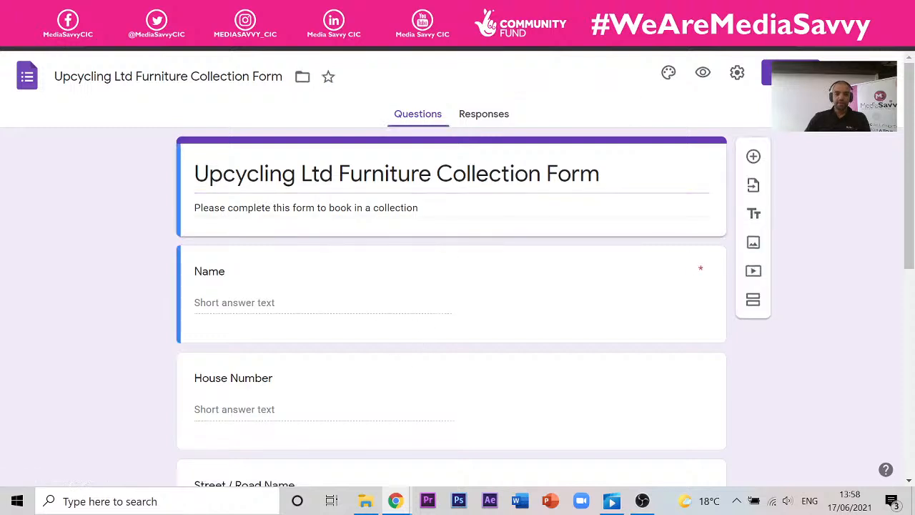
pyautogui.scroll(-5, 593, 184)
pyautogui.scroll(5, 564, 183)
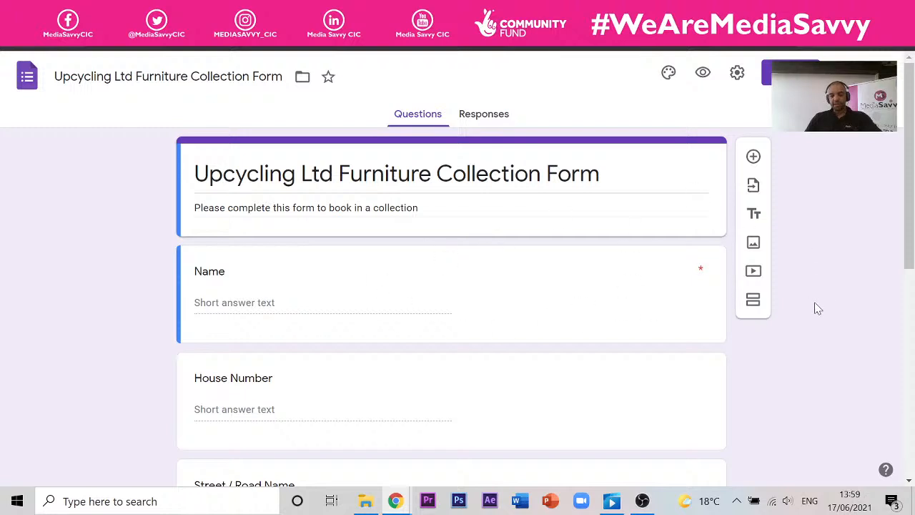
# - Add a second section titled 'Your Detasils'
pyautogui.click(754, 301)
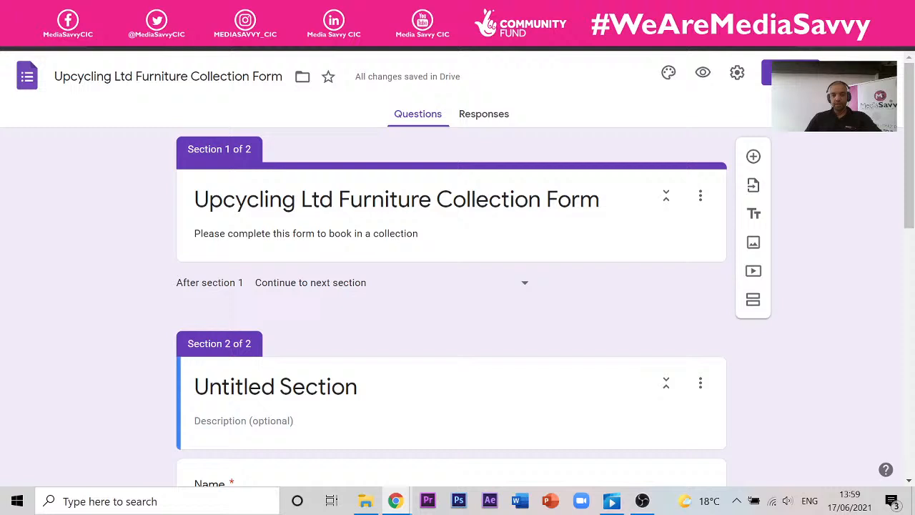
pyautogui.scroll(-2, 460, 221)
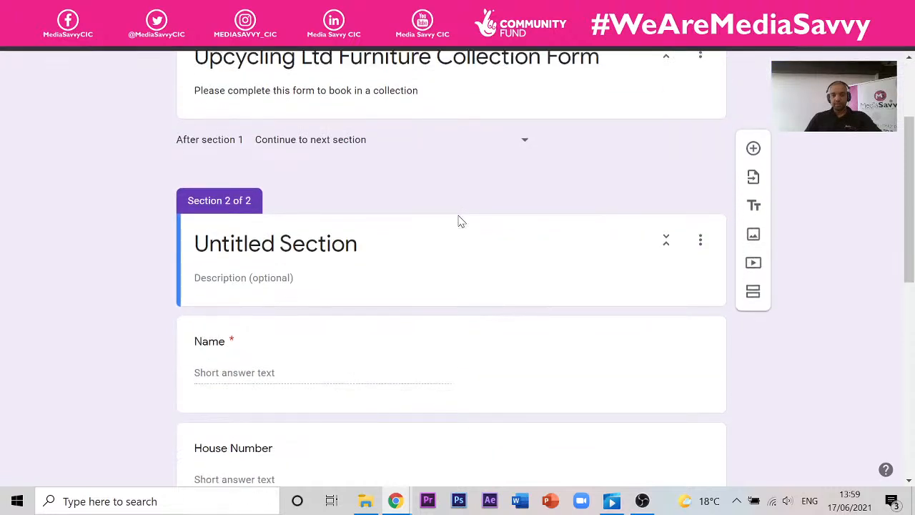
pyautogui.click(271, 244)
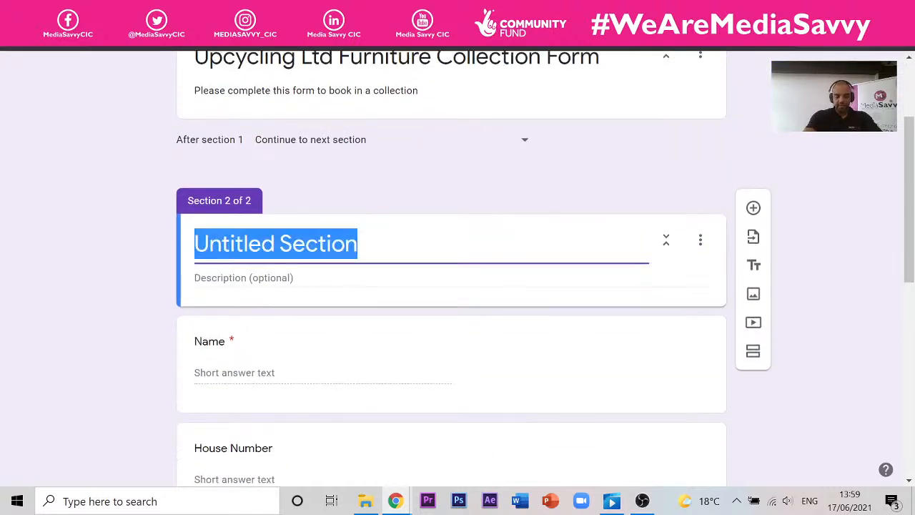
pyautogui.write('You')
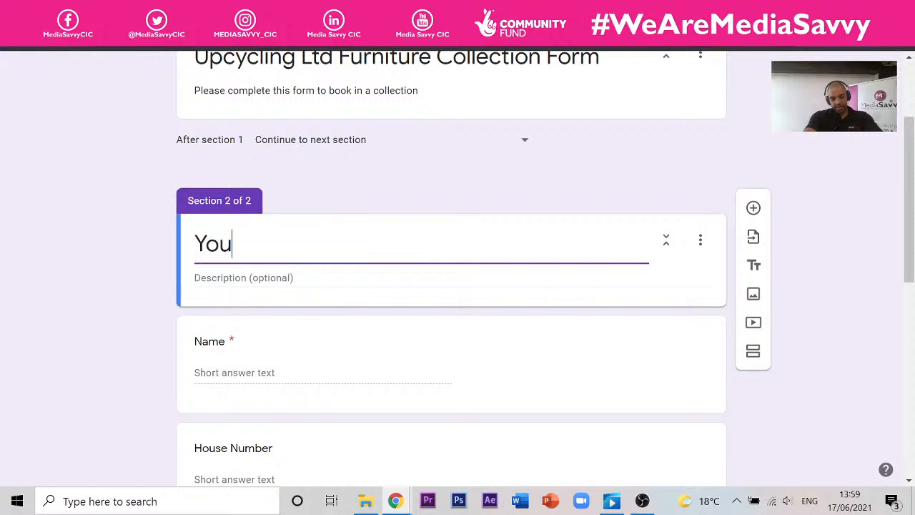
pyautogui.write('r Detasils')
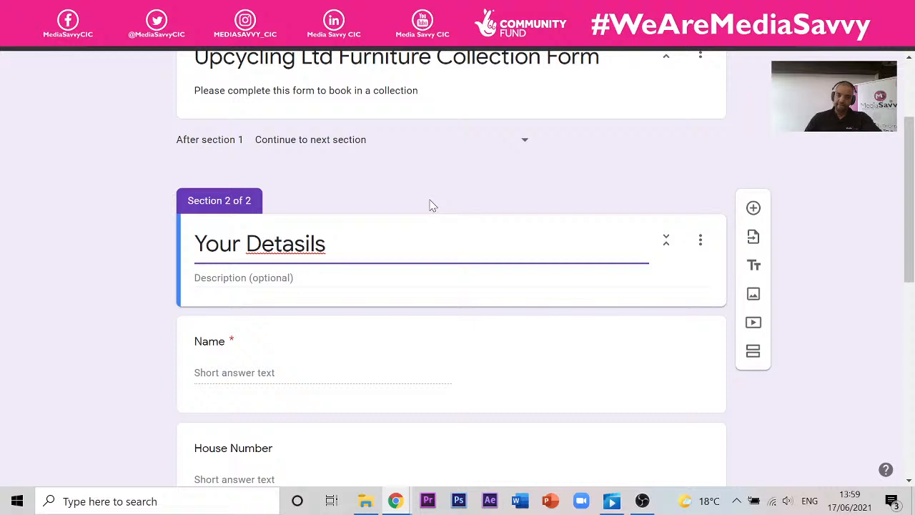
pyautogui.click(577, 184)
# - Add a title-and-description block to section 2 and paste the form title into it
pyautogui.scroll(2, 583, 177)
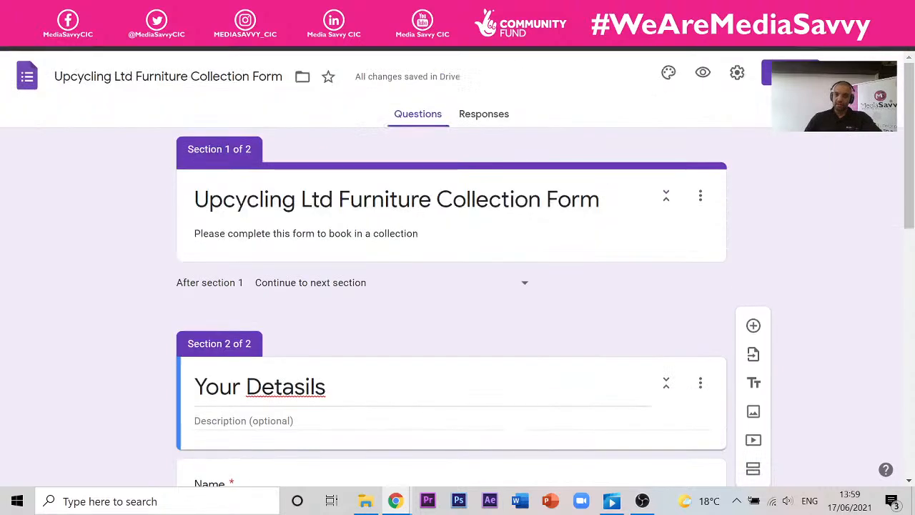
pyautogui.click(754, 385)
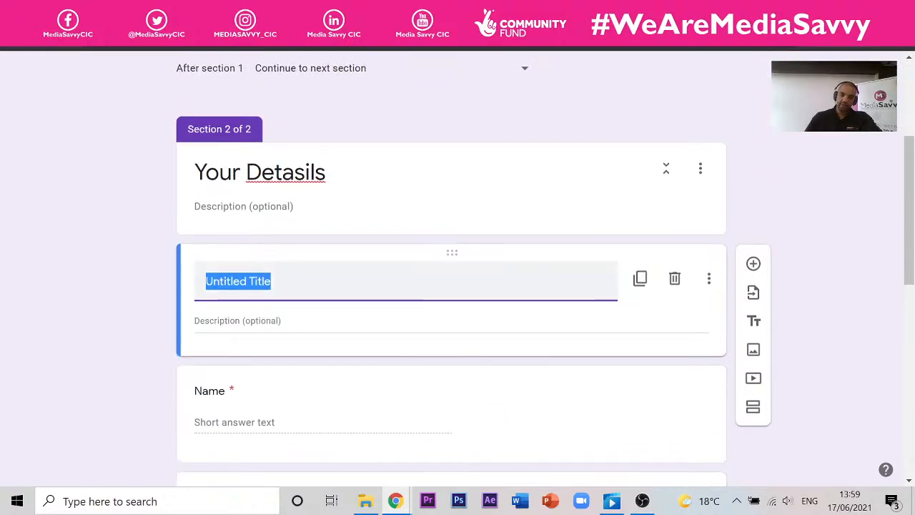
pyautogui.scroll(3, 224, 307)
pyautogui.click(266, 186)
pyautogui.hotkey('ctrl', 'c')
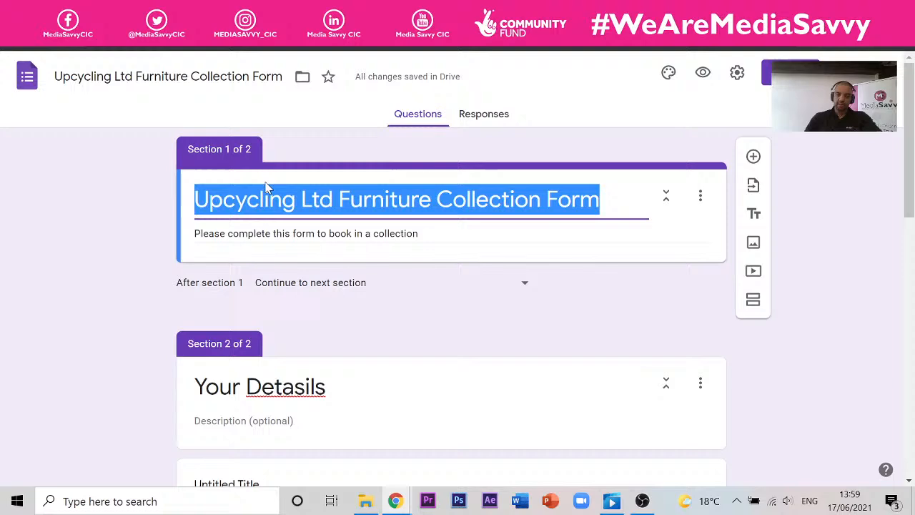
pyautogui.scroll(-10, 311, 272)
pyautogui.scroll(4, 311, 273)
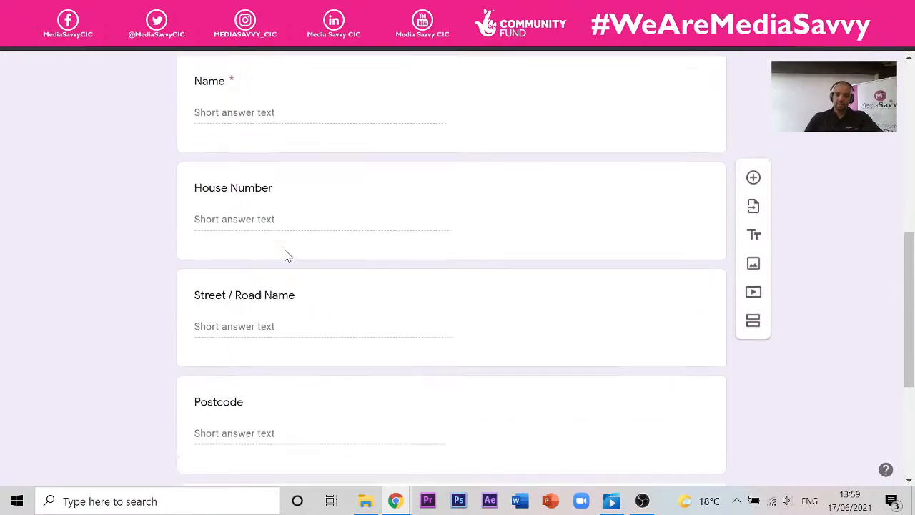
pyautogui.scroll(-7, 320, 195)
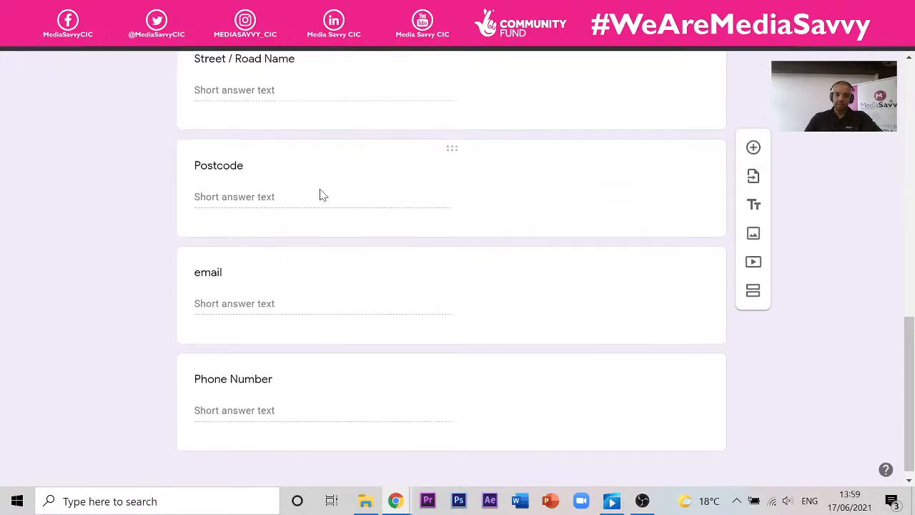
pyautogui.scroll(8, 320, 194)
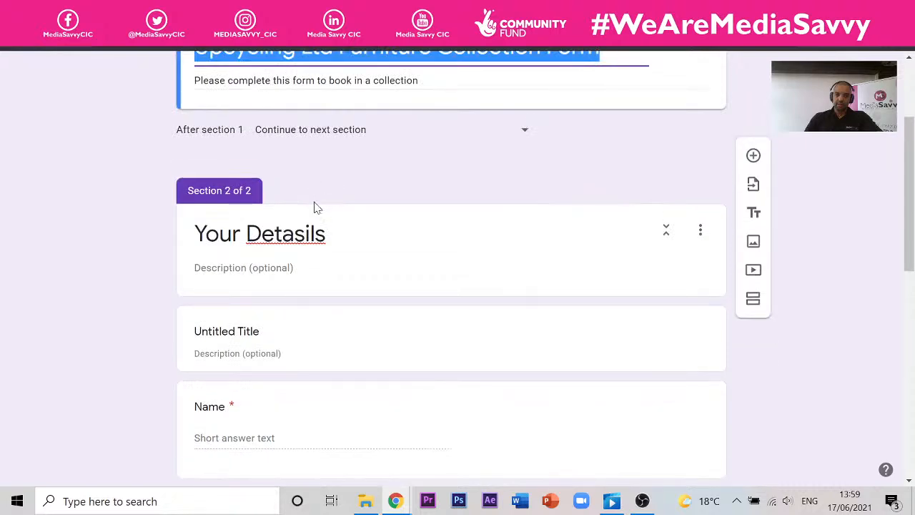
pyautogui.click(263, 333)
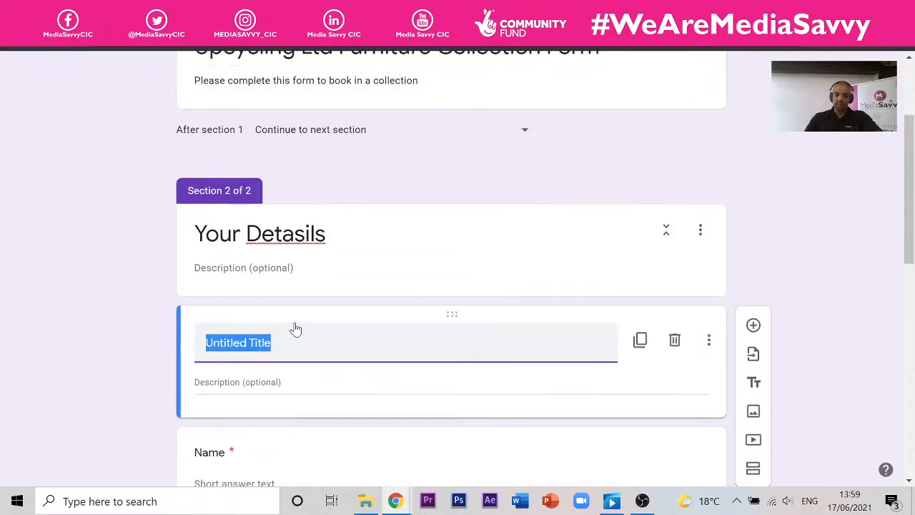
pyautogui.hotkey('ctrl', 'v')
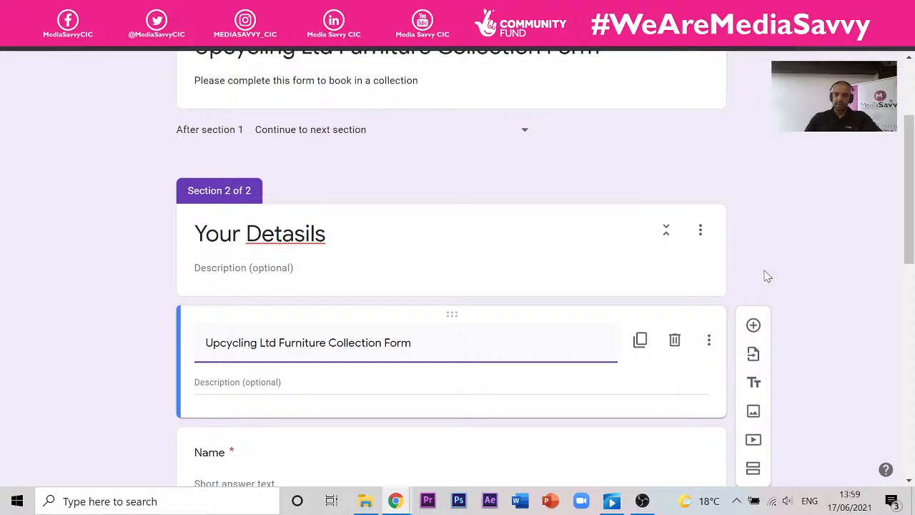
# - Paste 'Please complete this form to book in a collection' as the block's description
pyautogui.click(451, 82)
pyautogui.hotkey('ctrl', 'c')
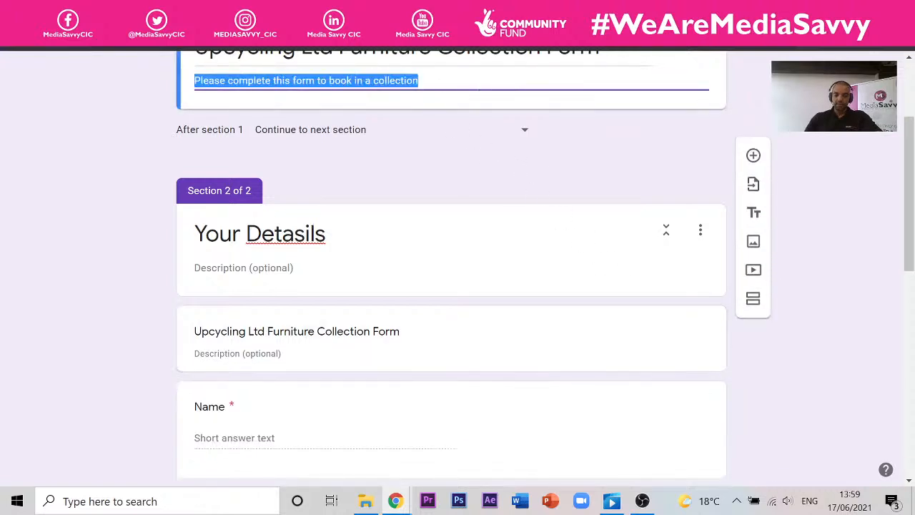
pyautogui.click(243, 353)
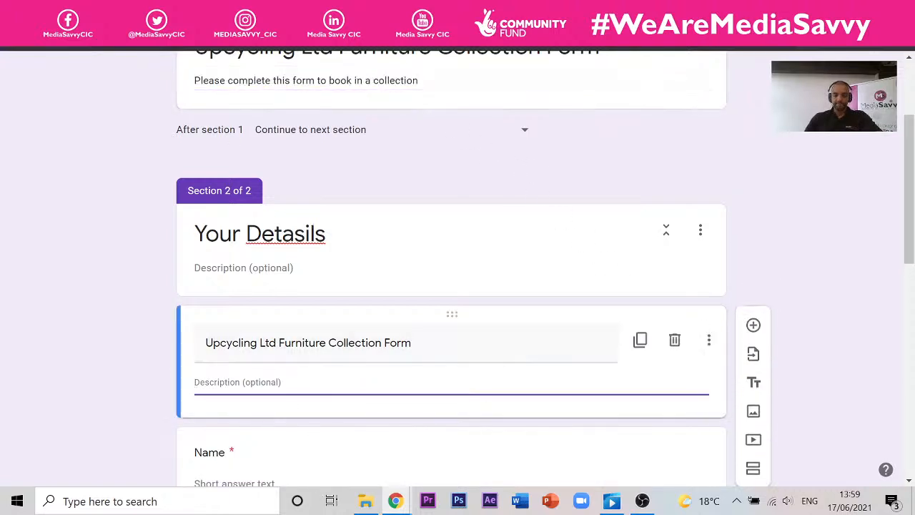
pyautogui.hotkey('ctrl', 'v')
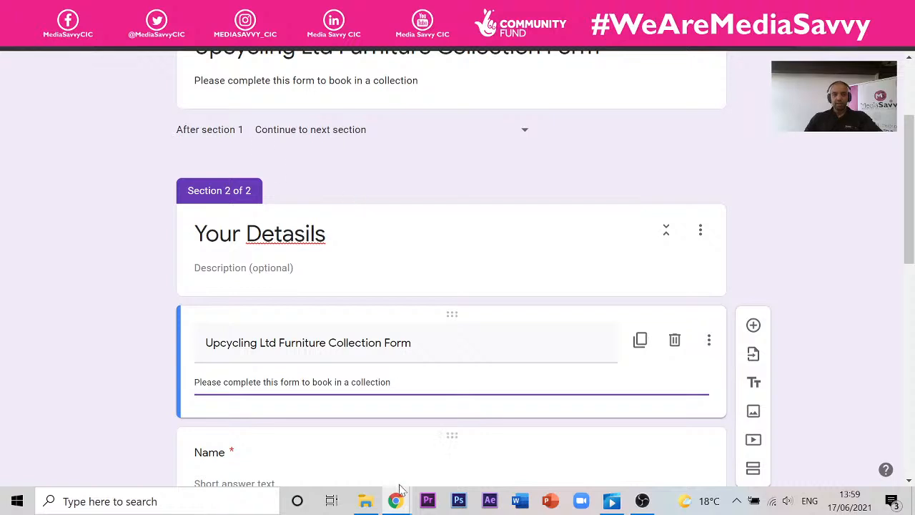
pyautogui.moveTo(398, 493)
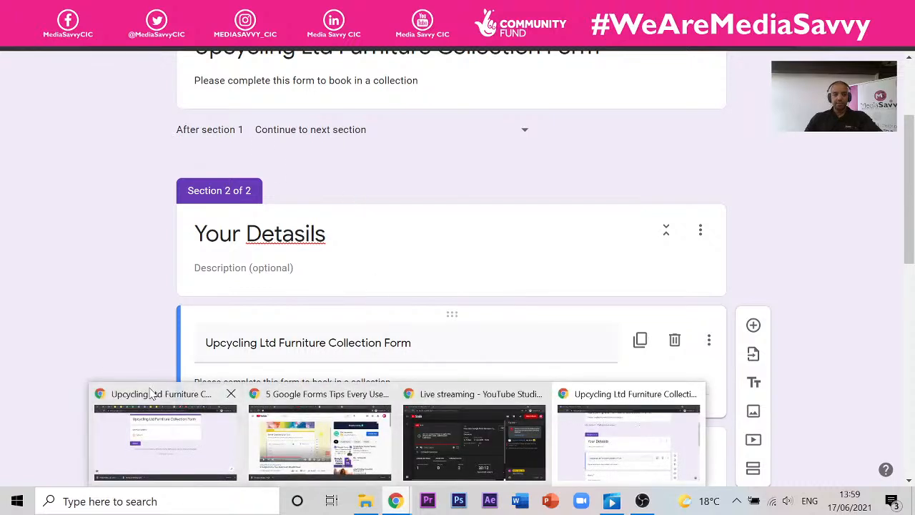
pyautogui.click(168, 430)
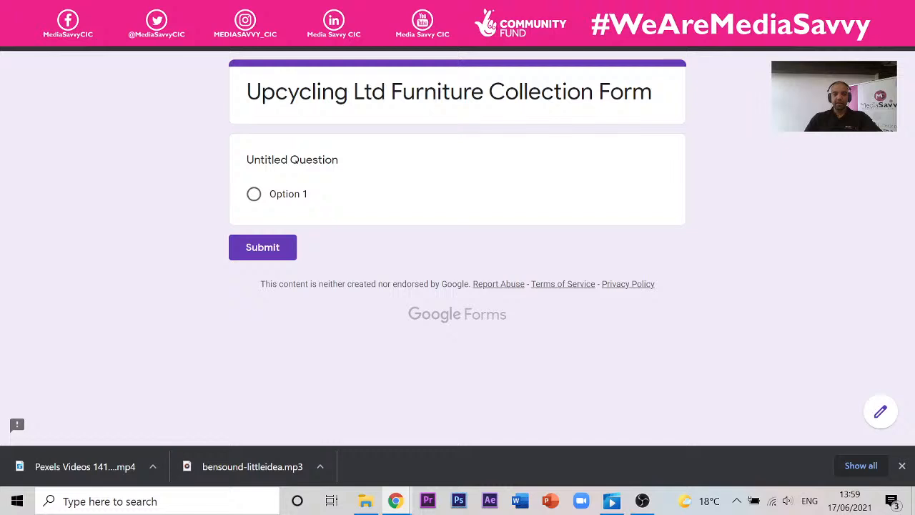
pyautogui.click(349, 12)
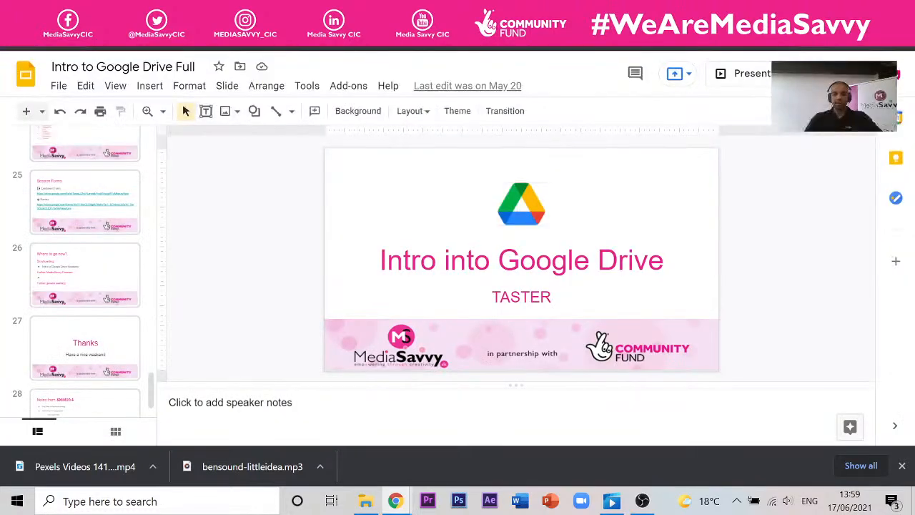
pyautogui.click(428, 12)
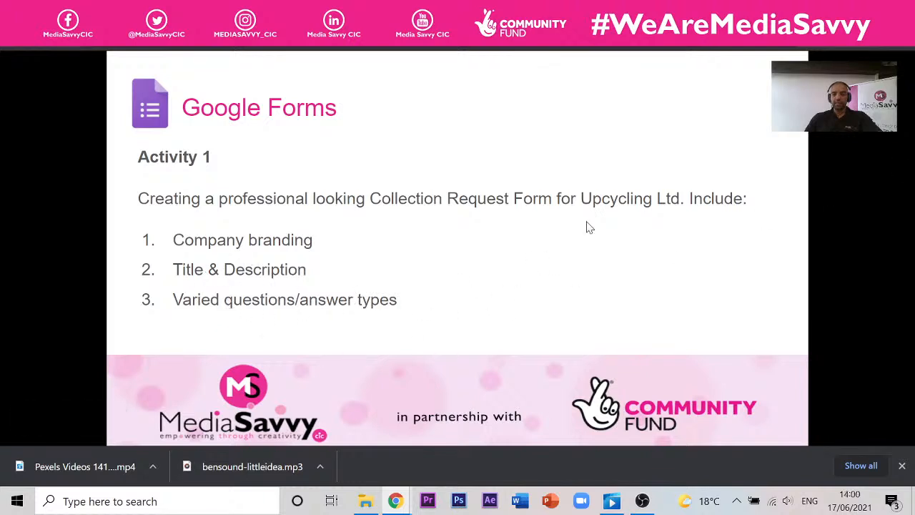
pyautogui.moveTo(396, 501)
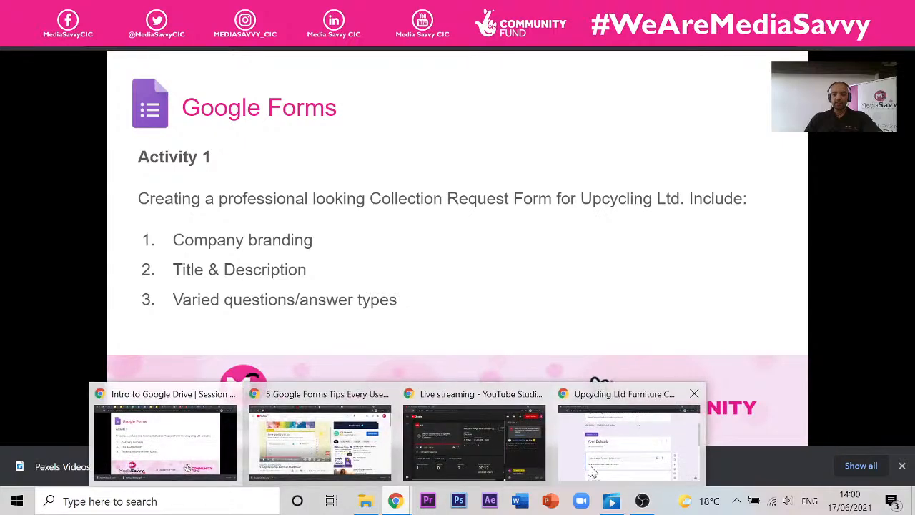
pyautogui.click(606, 467)
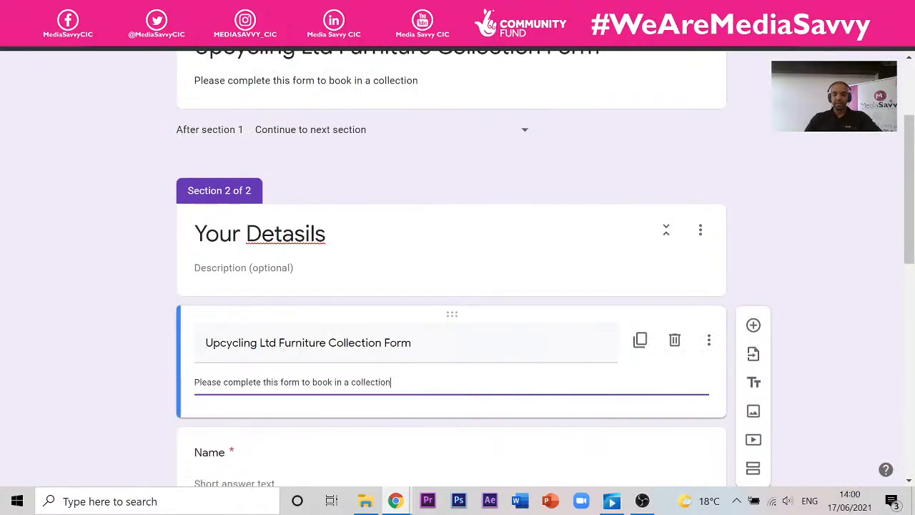
# - Delete Section 1 and confirm removing it with its questions
pyautogui.click(853, 252)
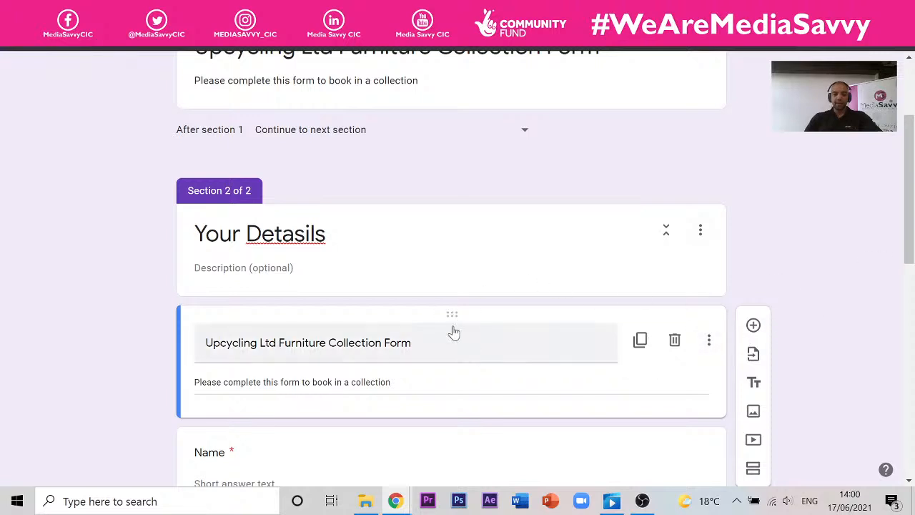
pyautogui.moveTo(452, 318); pyautogui.dragTo(427, 266)
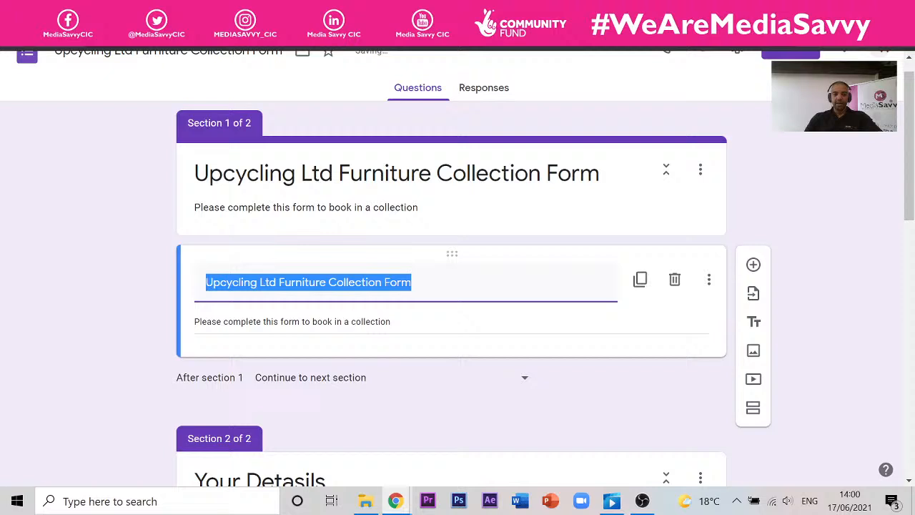
pyautogui.click(800, 184)
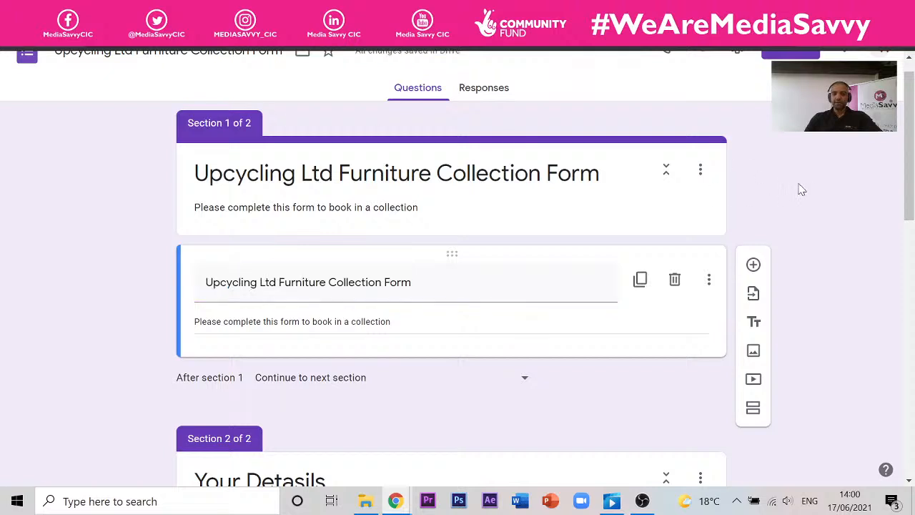
pyautogui.click(700, 174)
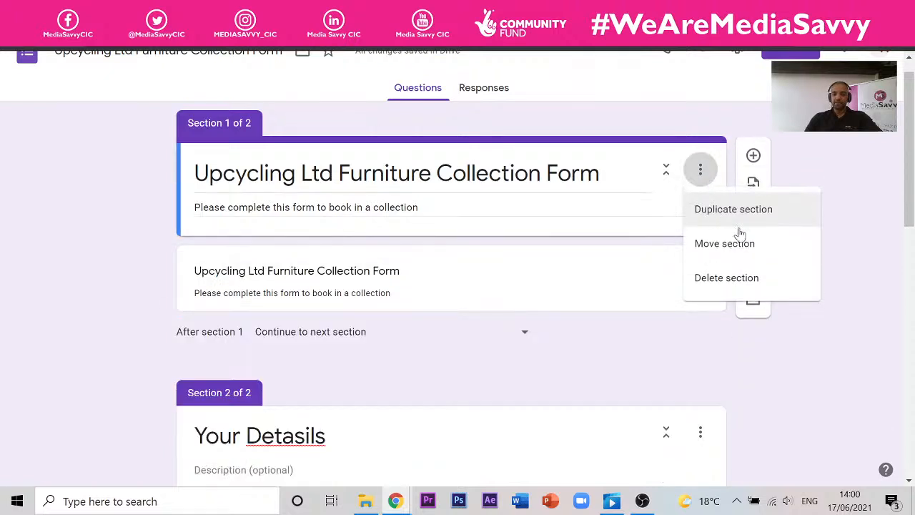
pyautogui.click(760, 279)
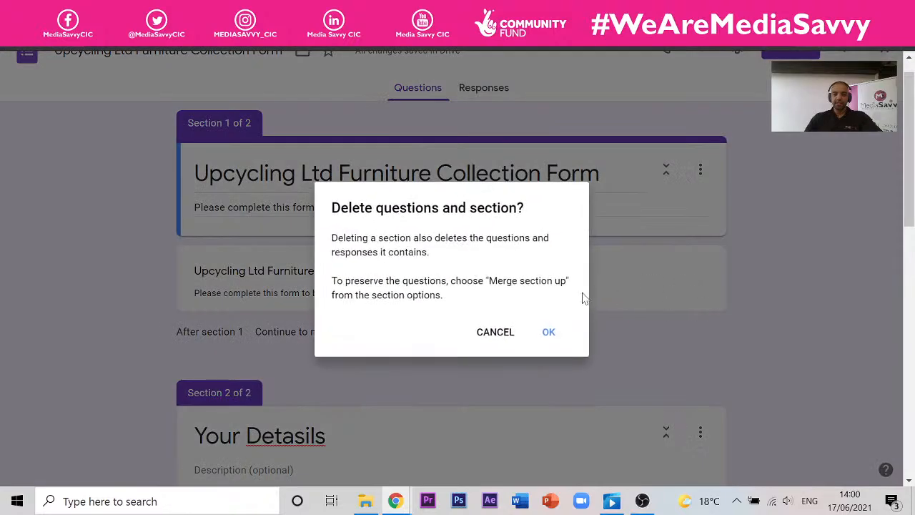
pyautogui.click(548, 333)
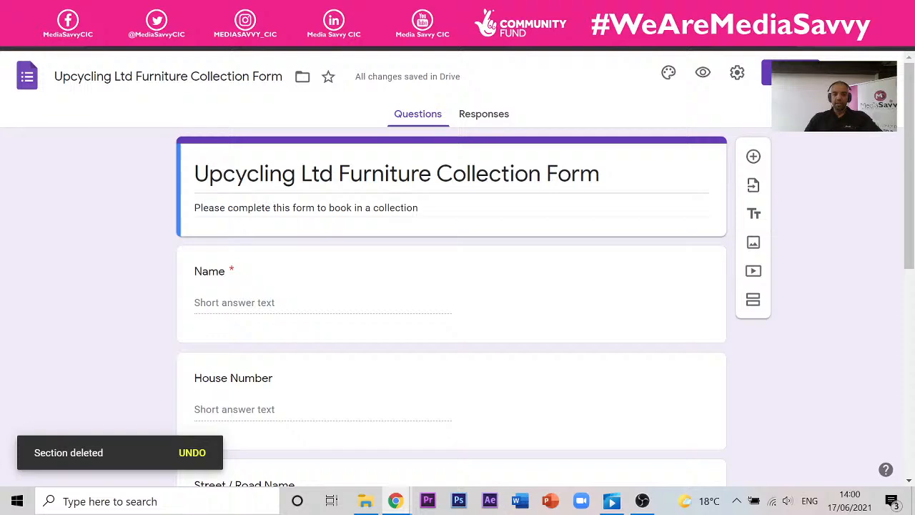
# - Add a new section above the questions
pyautogui.scroll(-1, 327, 210)
pyautogui.scroll(1, 327, 210)
pyautogui.scroll(-5, 536, 287)
pyautogui.scroll(5, 515, 286)
pyautogui.click(755, 300)
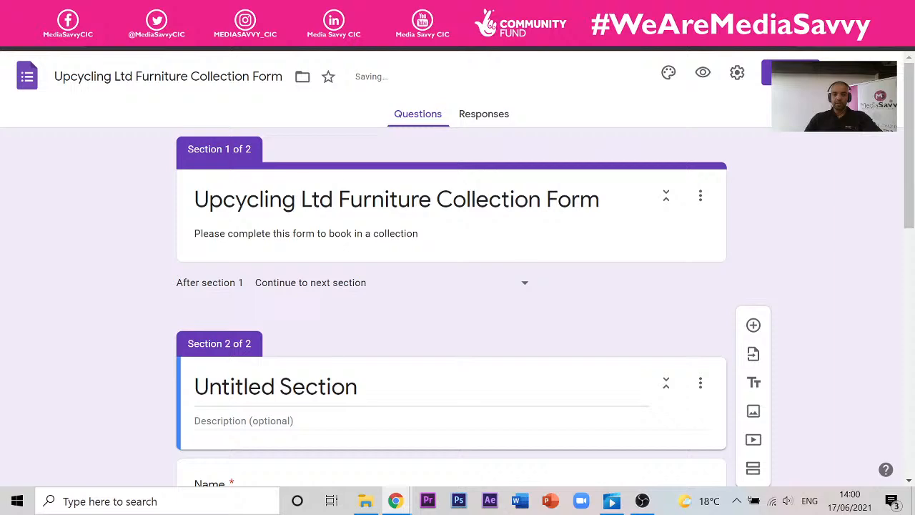
# - Move the title and description card below the Your Detasils heading
pyautogui.scroll(-3, 339, 237)
pyautogui.scroll(2, 339, 237)
pyautogui.scroll(-1, 341, 236)
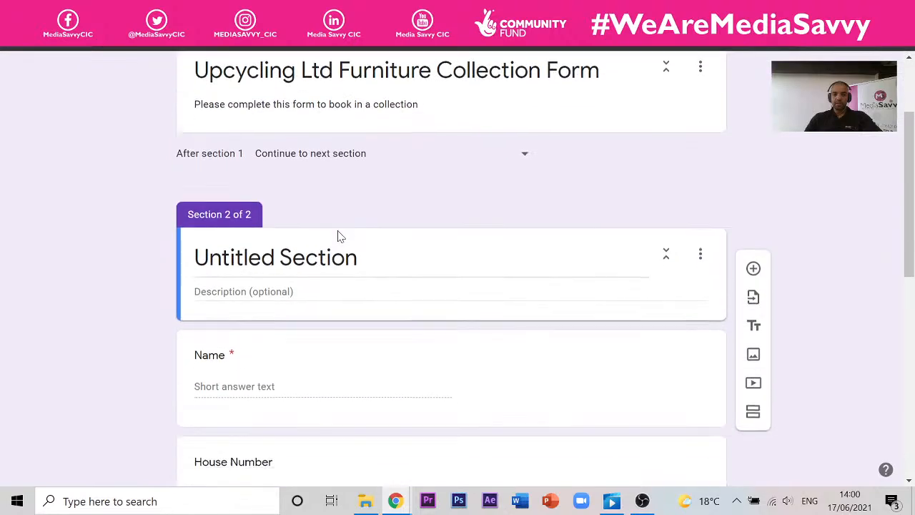
pyautogui.scroll(-7, 340, 237)
pyautogui.scroll(4, 339, 236)
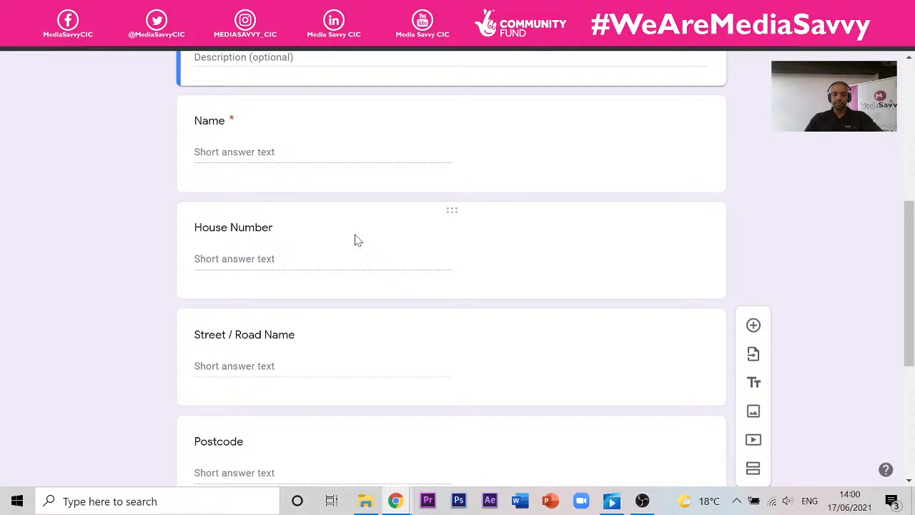
pyautogui.scroll(-3, 537, 319)
pyautogui.scroll(10, 562, 302)
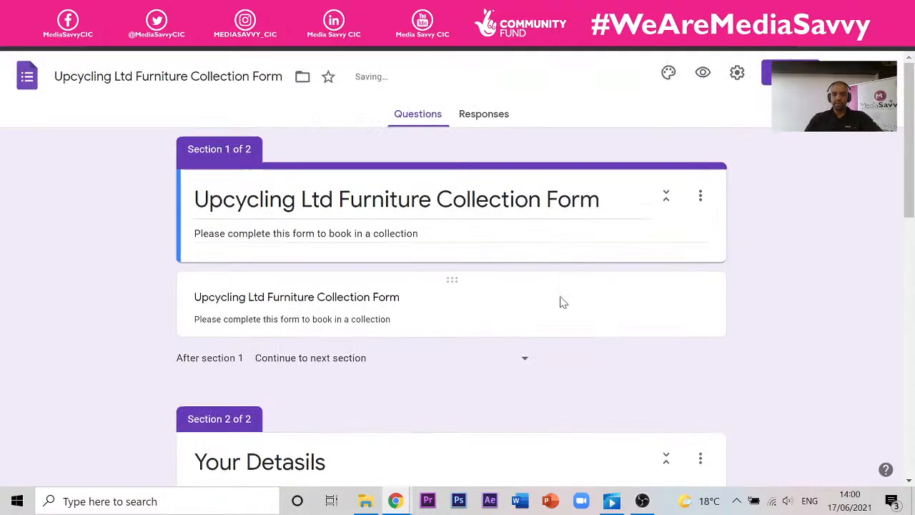
pyautogui.click(402, 275)
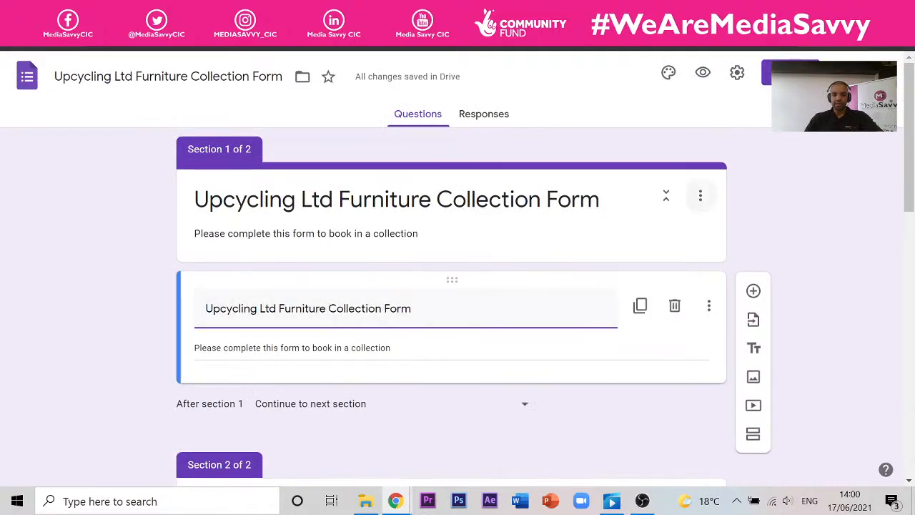
pyautogui.moveTo(446, 296); pyautogui.dragTo(429, 400)
# - Delete the first section to merge sections, then undo that deletion
pyautogui.scroll(2, 790, 258)
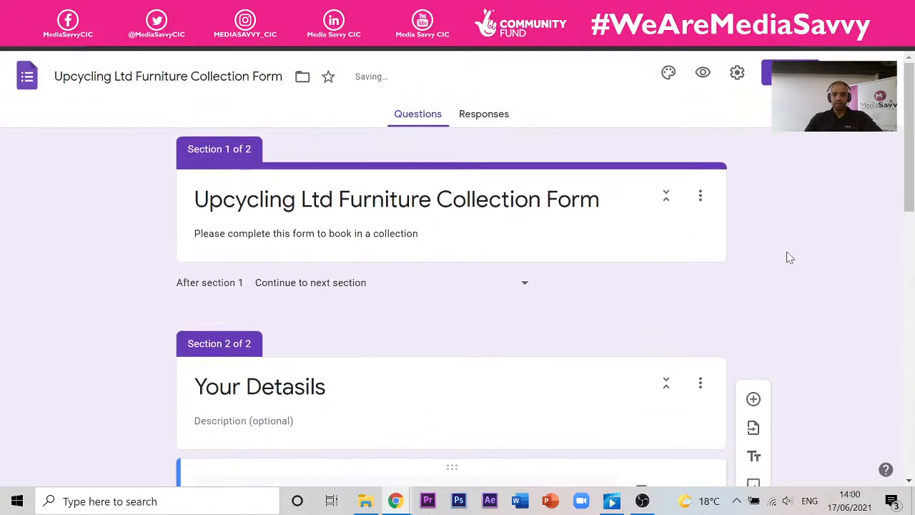
pyautogui.click(701, 197)
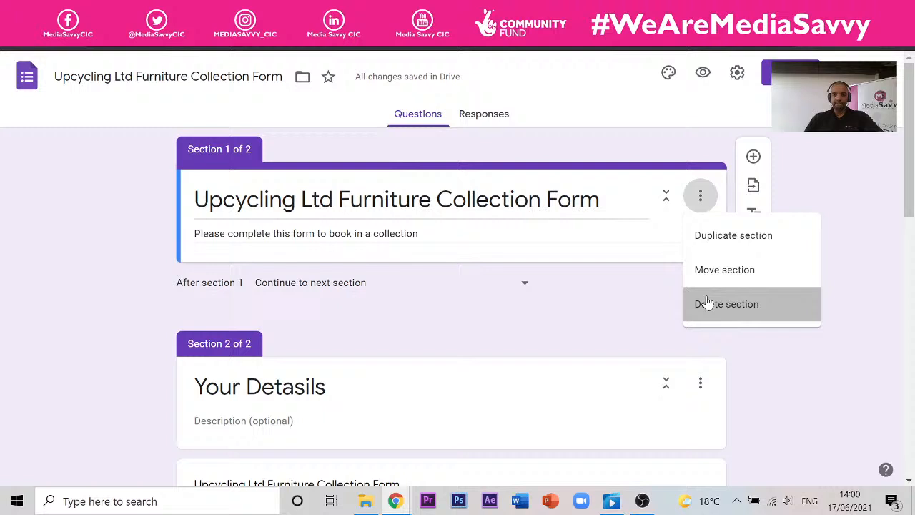
pyautogui.click(726, 304)
pyautogui.click(441, 266)
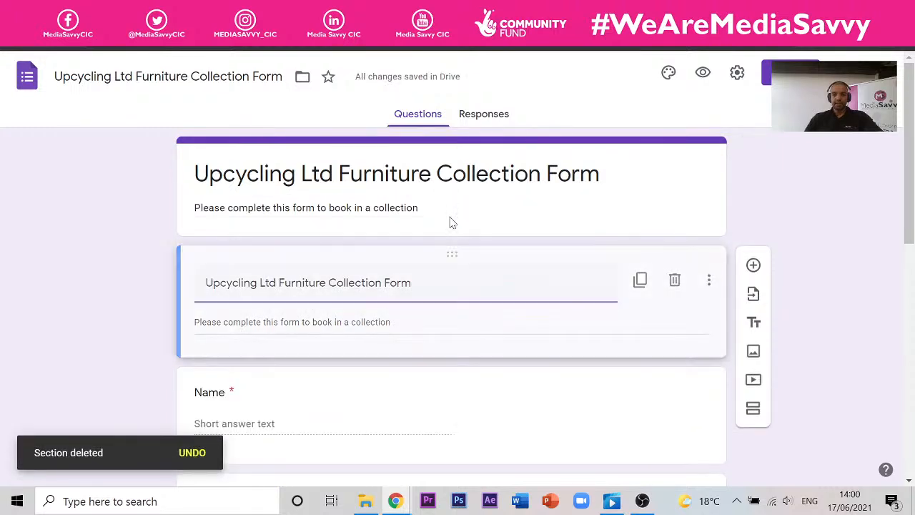
pyautogui.hotkey('ctrl', 'z')
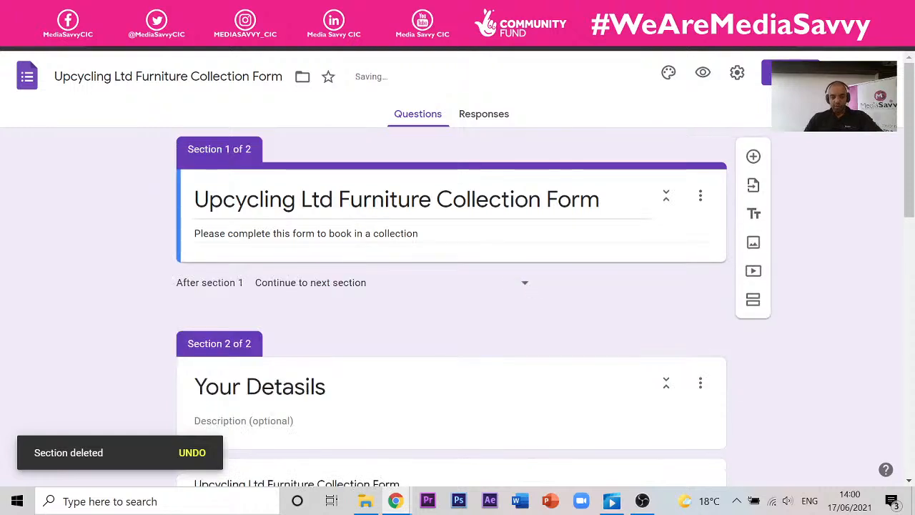
# - Delete the duplicate title and description card from the Your Detasils section
pyautogui.click(305, 198)
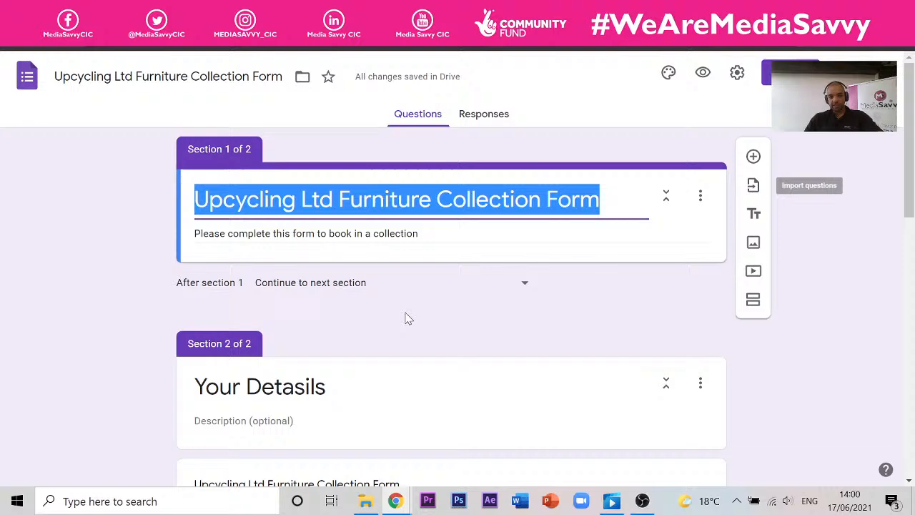
pyautogui.scroll(-2, 391, 289)
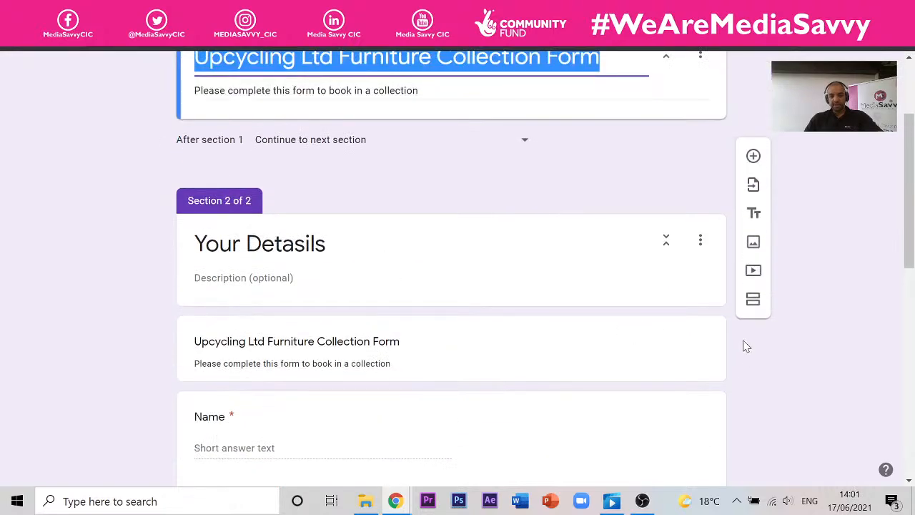
pyautogui.scroll(1, 668, 324)
pyautogui.scroll(1, 501, 147)
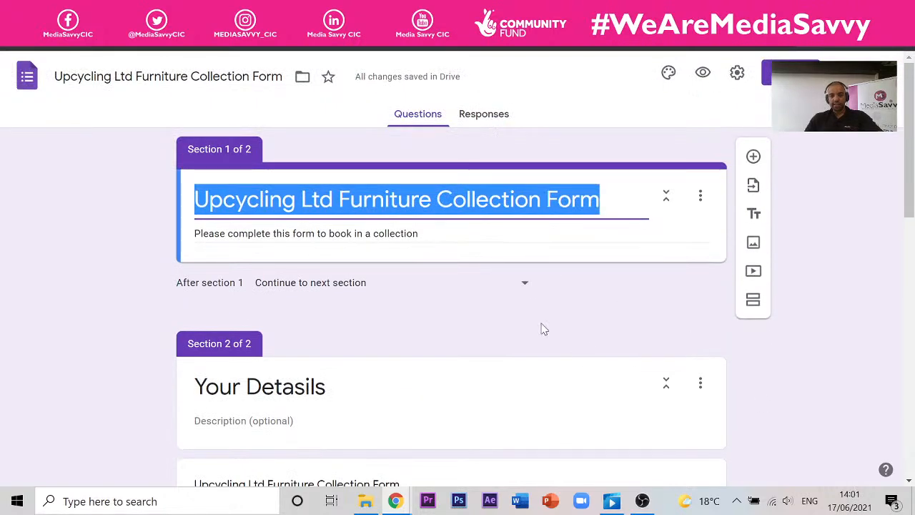
pyautogui.scroll(-3, 541, 327)
pyautogui.click(675, 283)
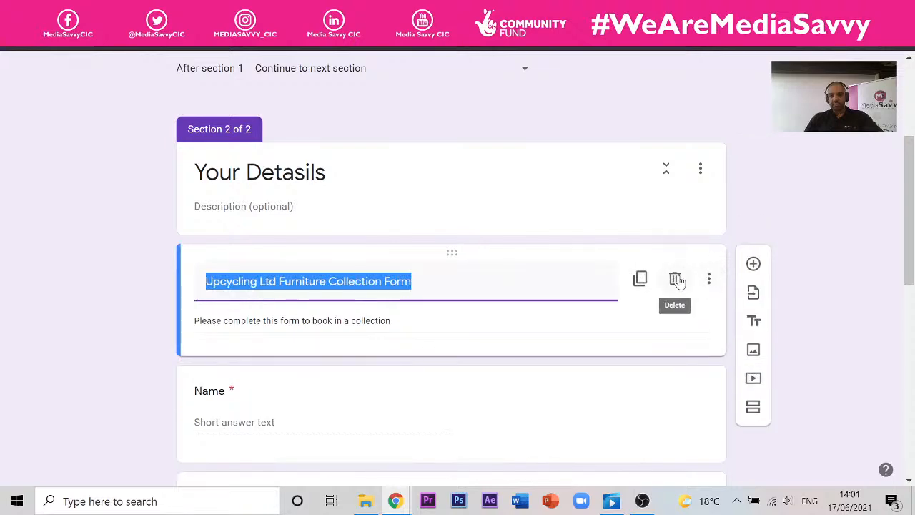
pyautogui.click(675, 280)
pyautogui.scroll(3, 397, 225)
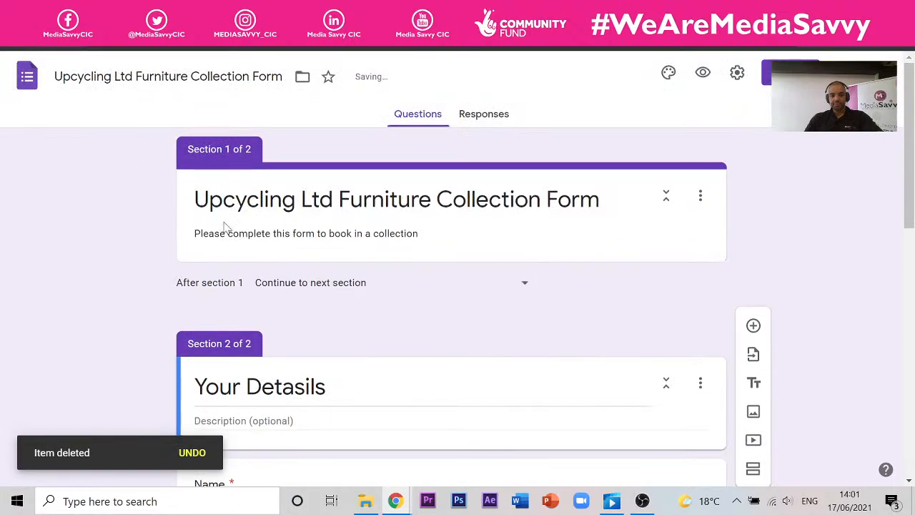
pyautogui.scroll(-3, 199, 229)
pyautogui.scroll(3, 322, 159)
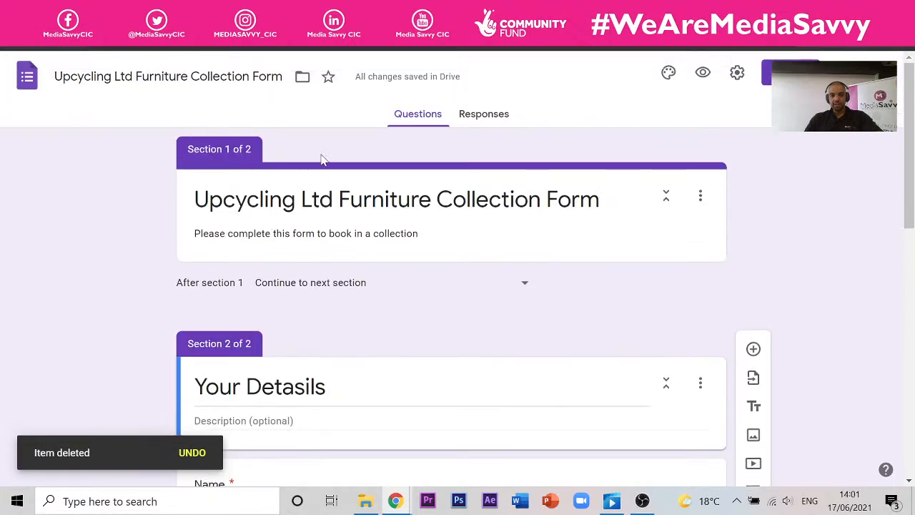
# - Preview the form from the title page through to the Your Detasils page, then return to editing
pyautogui.click(703, 72)
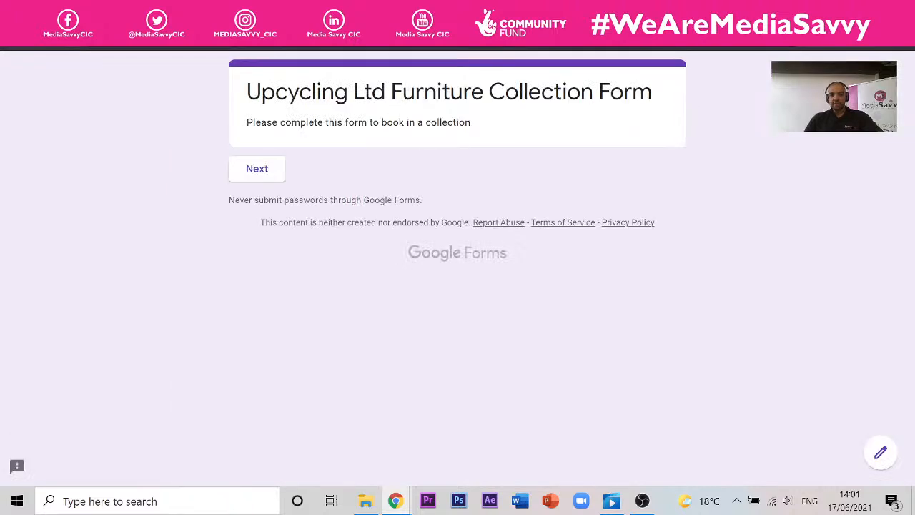
pyautogui.click(243, 169)
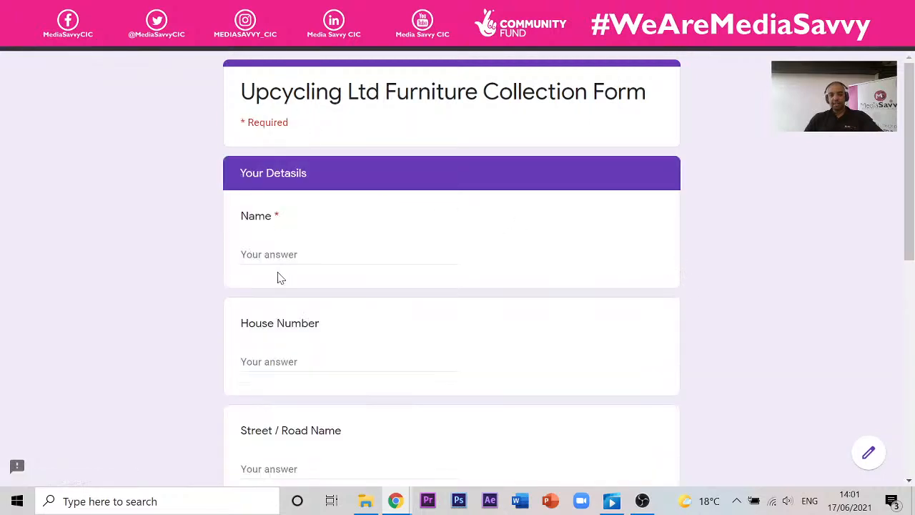
pyautogui.scroll(-7, 277, 146)
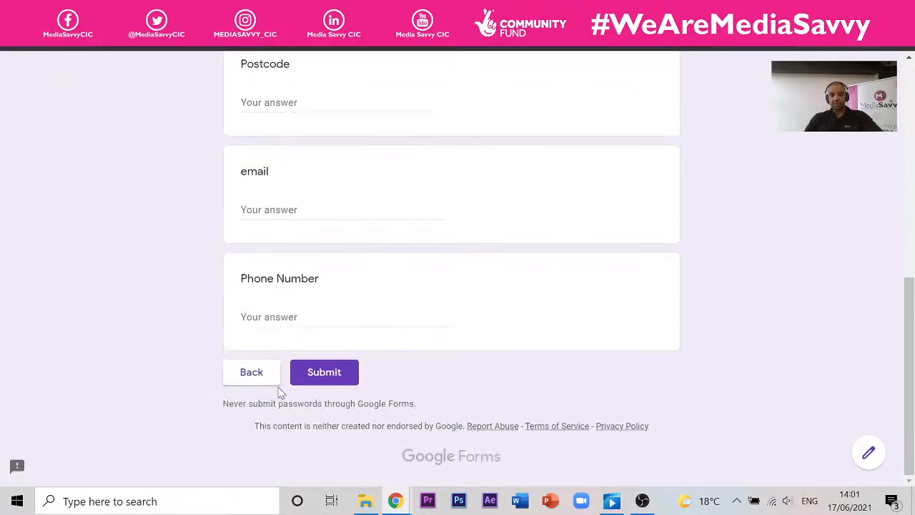
pyautogui.scroll(2, 298, 287)
pyautogui.scroll(-2, 297, 287)
pyautogui.click(319, 11)
pyautogui.scroll(-9, 322, 198)
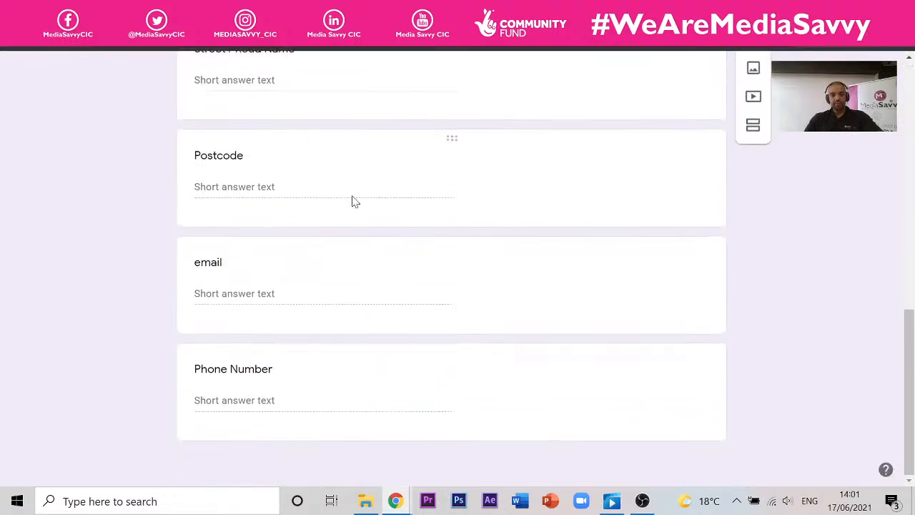
# - Open the third section's Move section list and leave the section order unchanged
pyautogui.scroll(3, 615, 306)
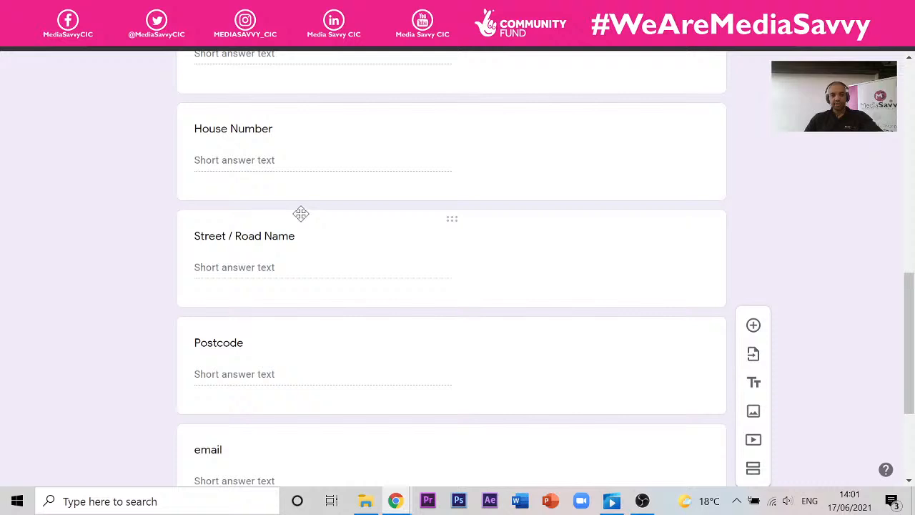
pyautogui.scroll(-3, 300, 215)
pyautogui.scroll(10, 299, 207)
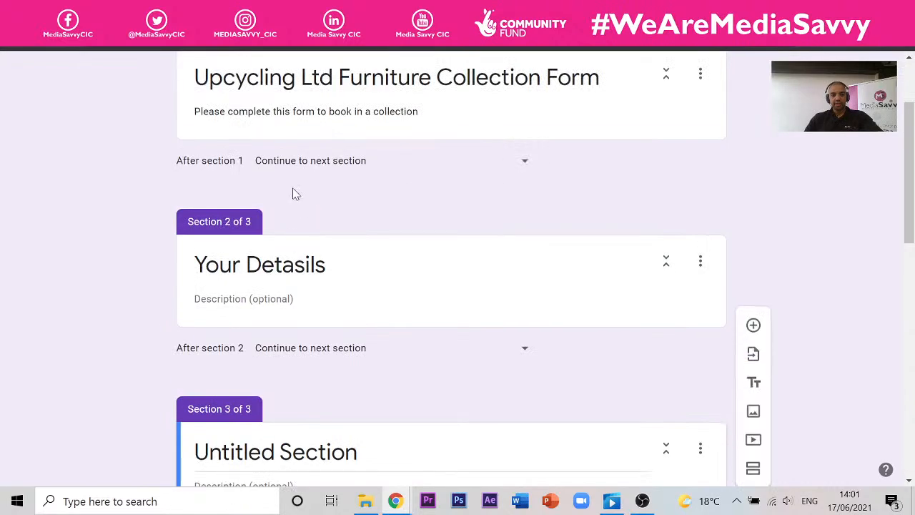
pyautogui.scroll(-3, 294, 193)
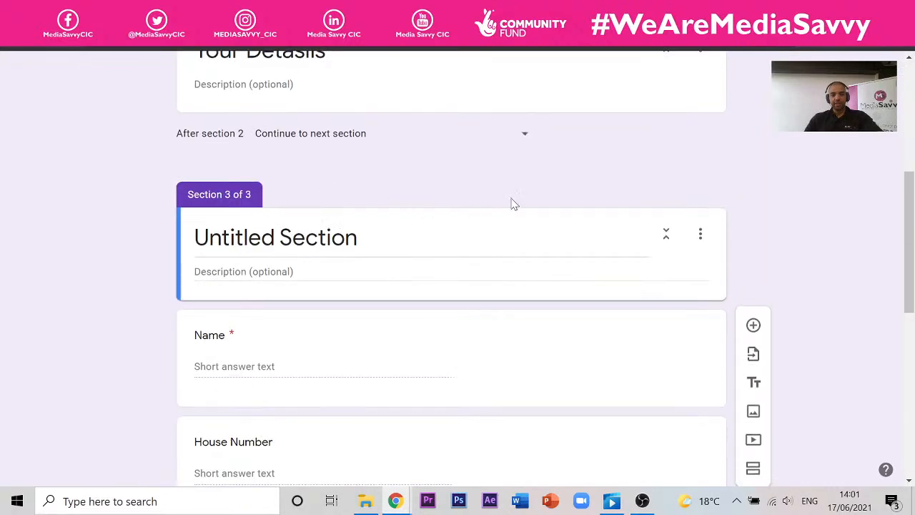
pyautogui.click(701, 234)
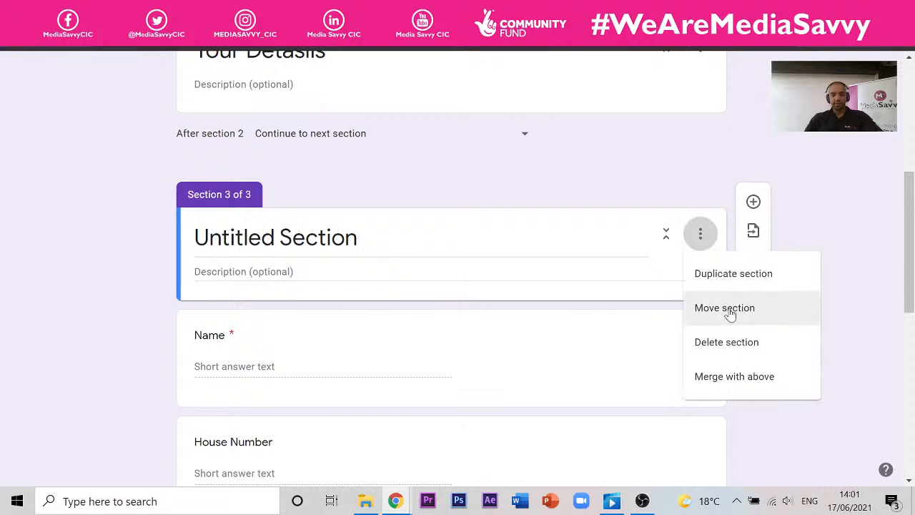
pyautogui.click(633, 215)
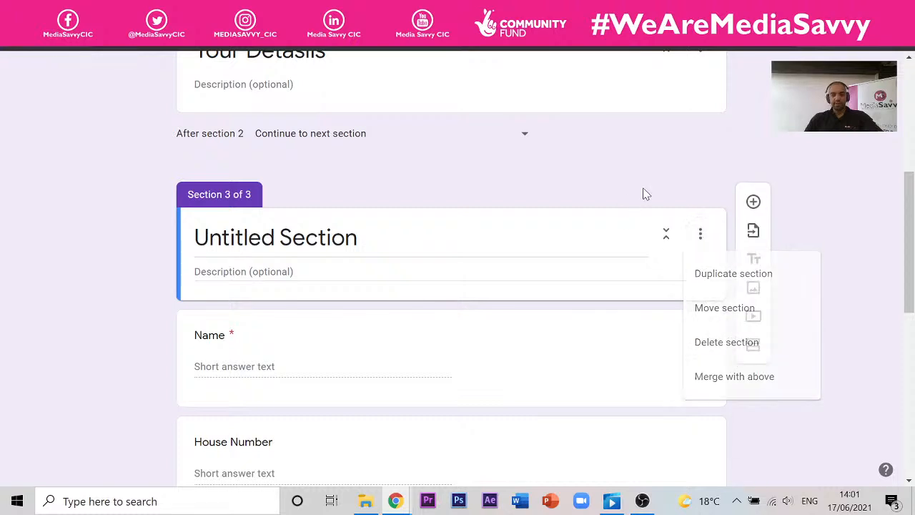
pyautogui.click(701, 236)
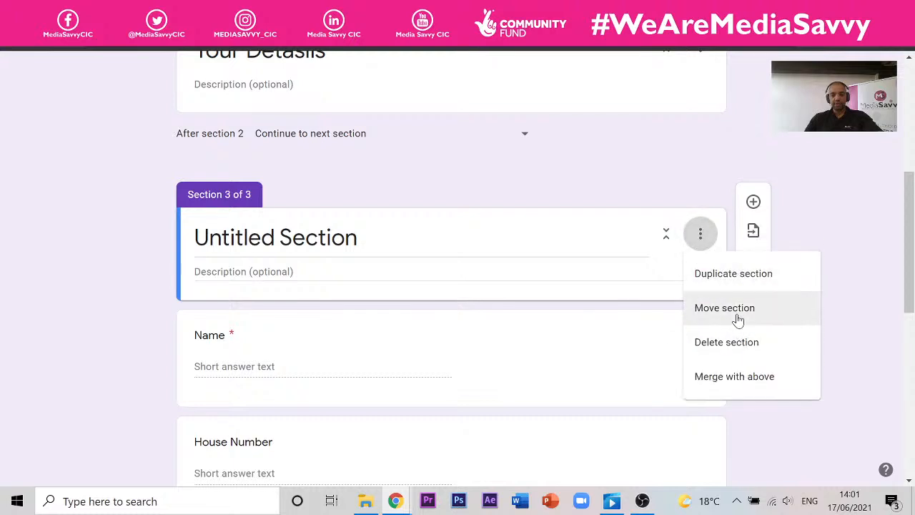
pyautogui.click(739, 314)
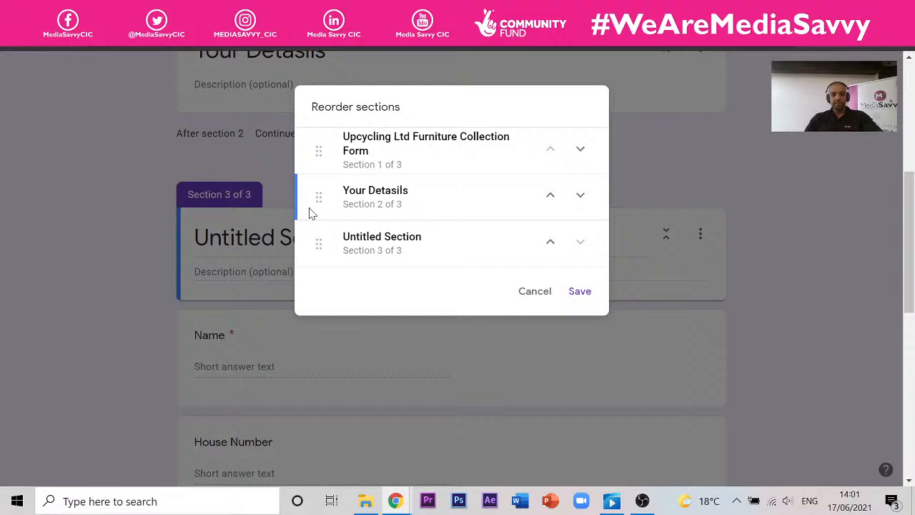
pyautogui.click(580, 293)
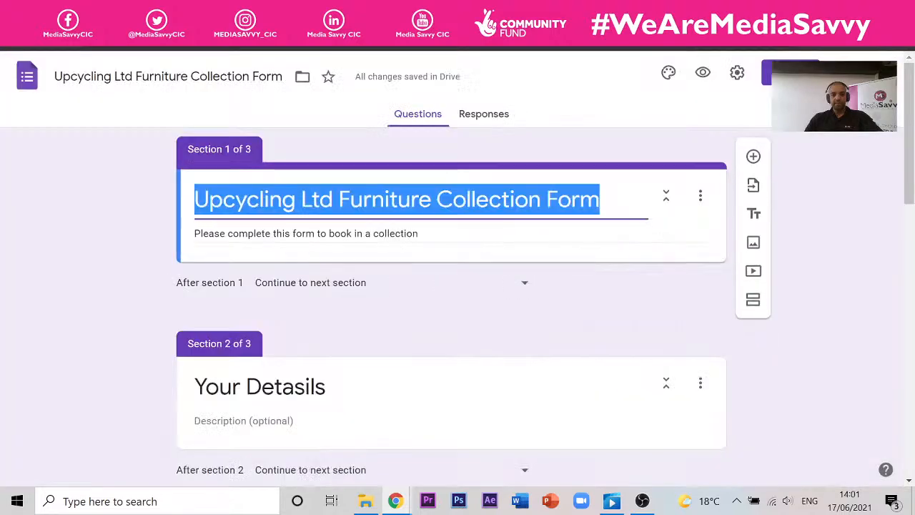
pyautogui.scroll(-15, 258, 249)
pyautogui.scroll(10, 260, 239)
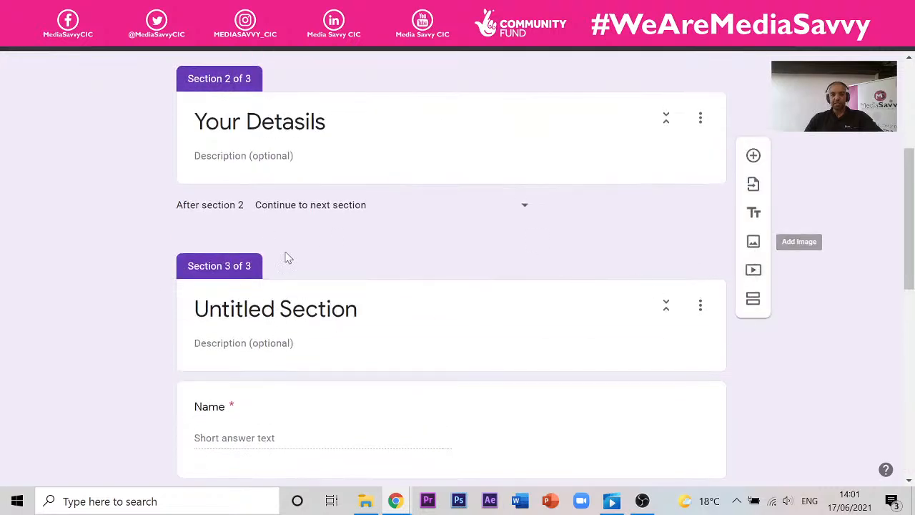
pyautogui.click(700, 308)
pyautogui.click(692, 380)
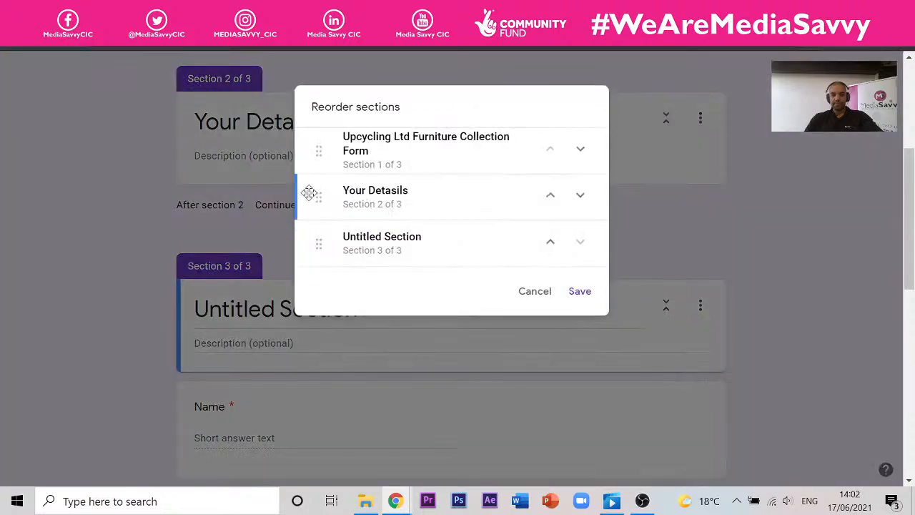
pyautogui.click(542, 299)
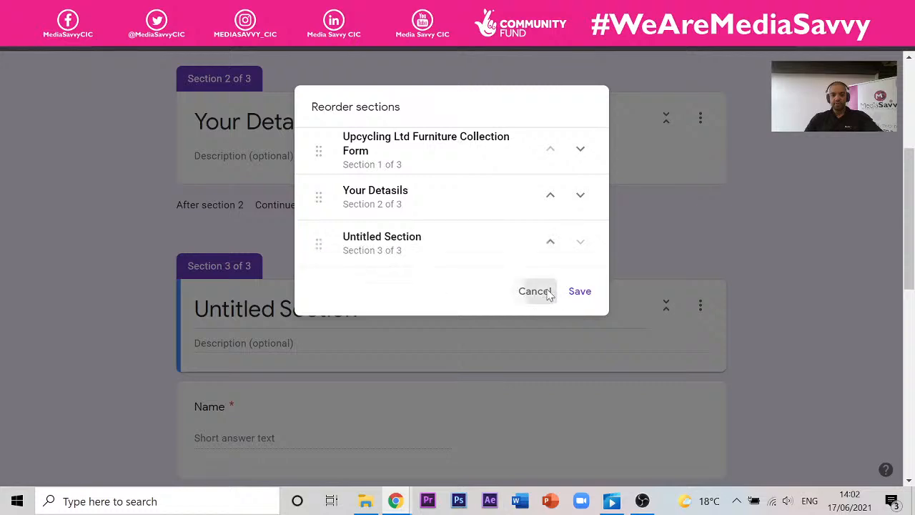
# - Delete the third section and confirm the deletion
pyautogui.click(701, 309)
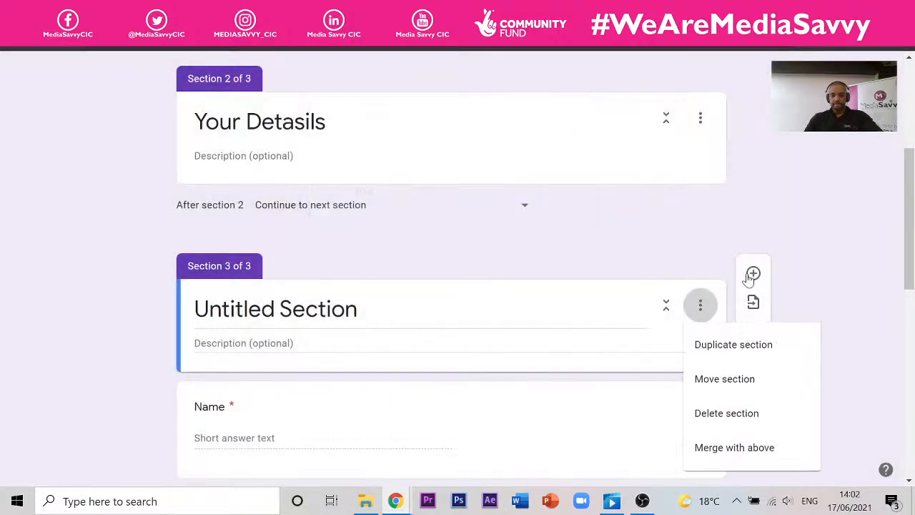
pyautogui.click(737, 407)
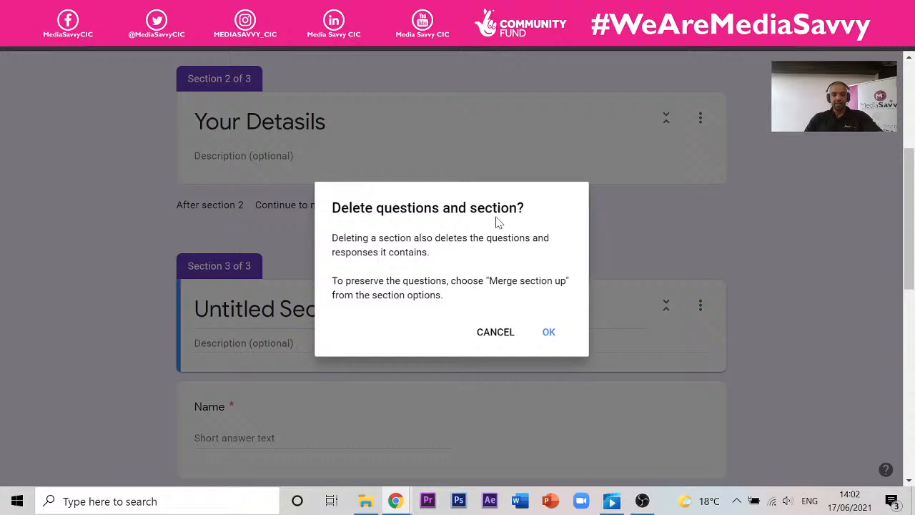
pyautogui.click(546, 336)
pyautogui.scroll(-3, 308, 269)
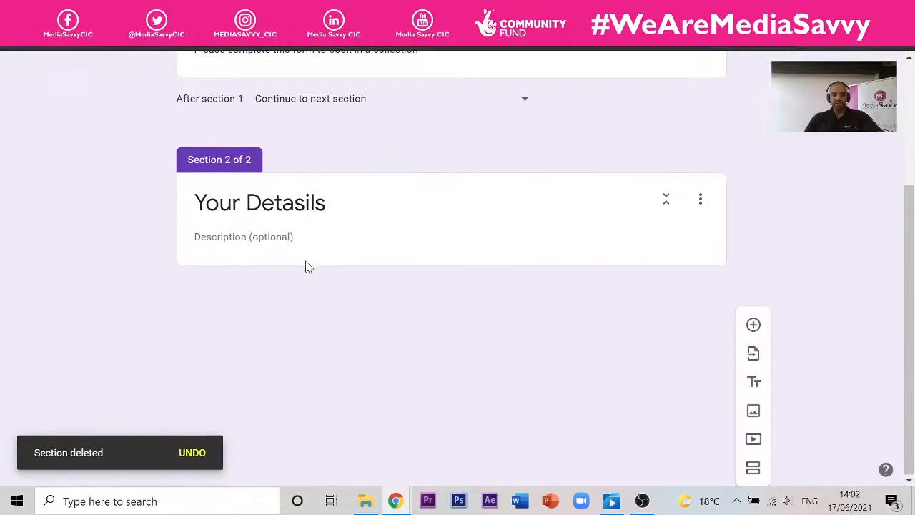
pyautogui.scroll(-4, 353, 276)
pyautogui.scroll(3, 351, 234)
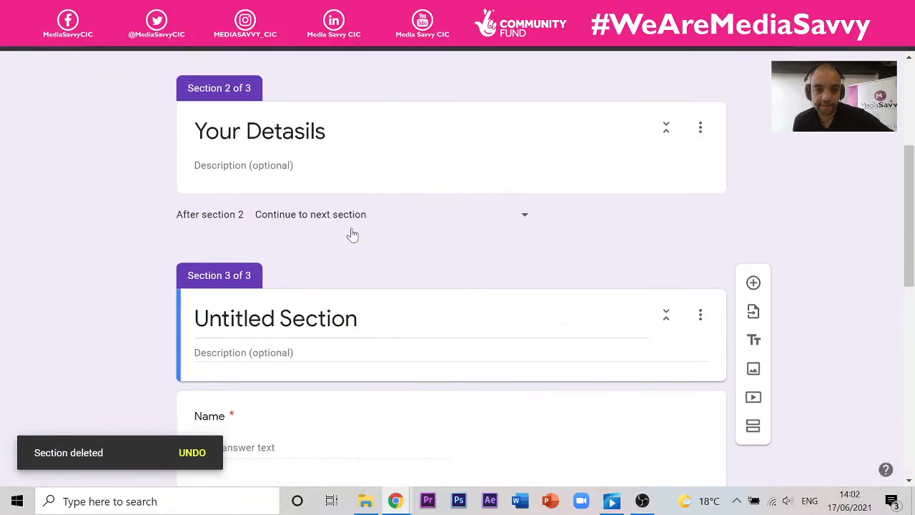
pyautogui.scroll(-2, 396, 207)
pyautogui.scroll(-3, 380, 209)
pyautogui.scroll(-3, 380, 209)
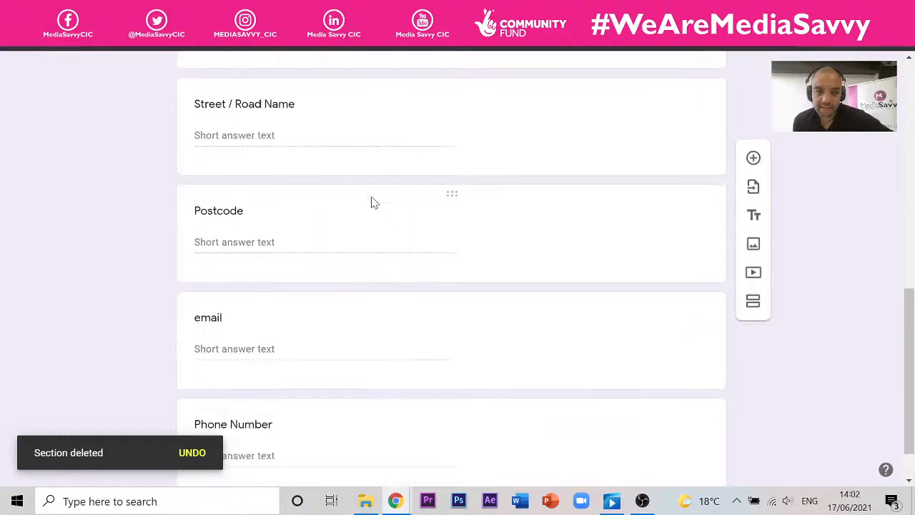
pyautogui.scroll(10, 322, 190)
pyautogui.scroll(-9, 263, 278)
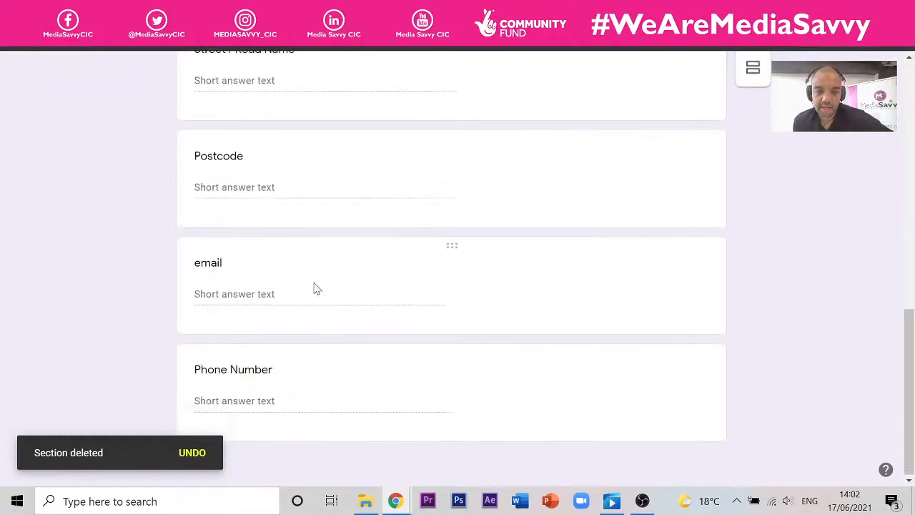
# - Add a new section after the Phone Number question
pyautogui.click(319, 379)
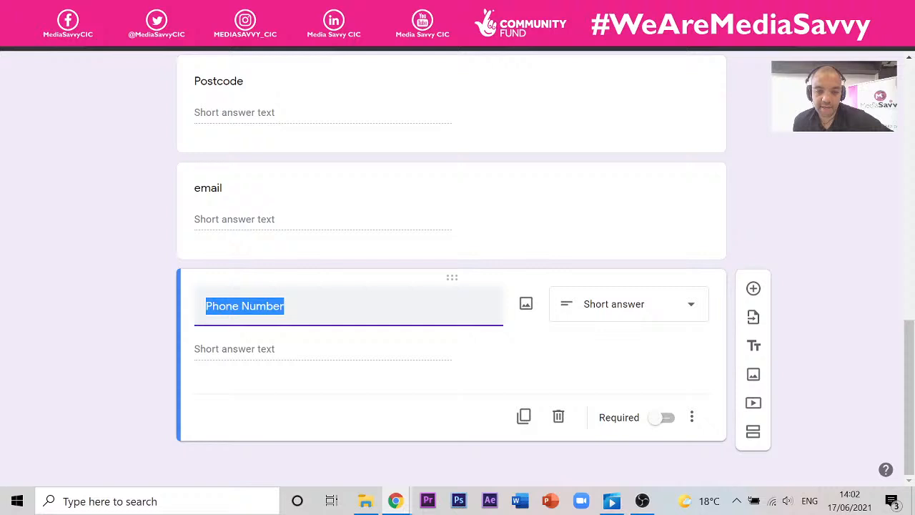
pyautogui.click(753, 439)
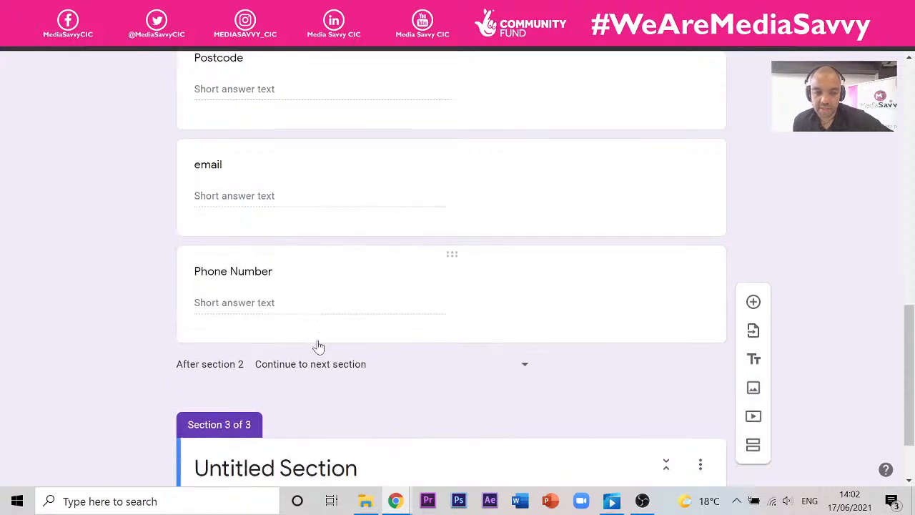
pyautogui.scroll(3, 317, 333)
pyautogui.scroll(-3, 317, 334)
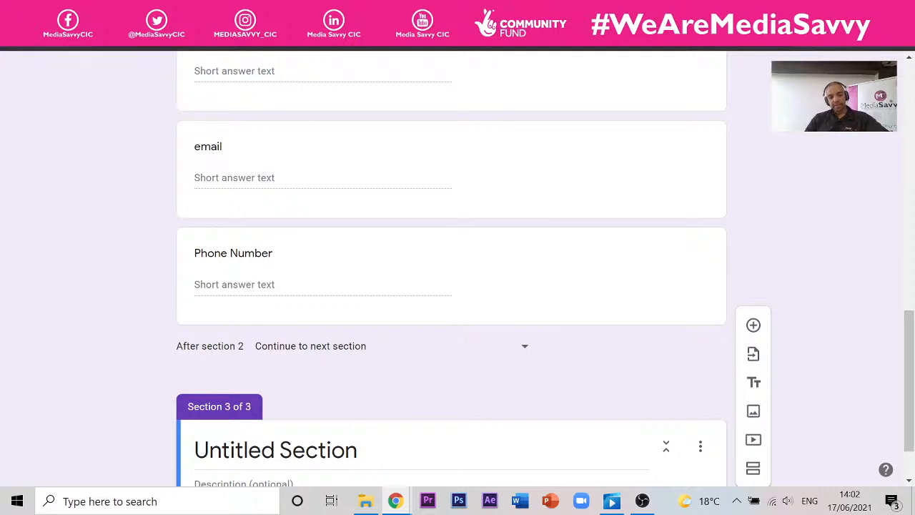
pyautogui.scroll(-1, 451, 286)
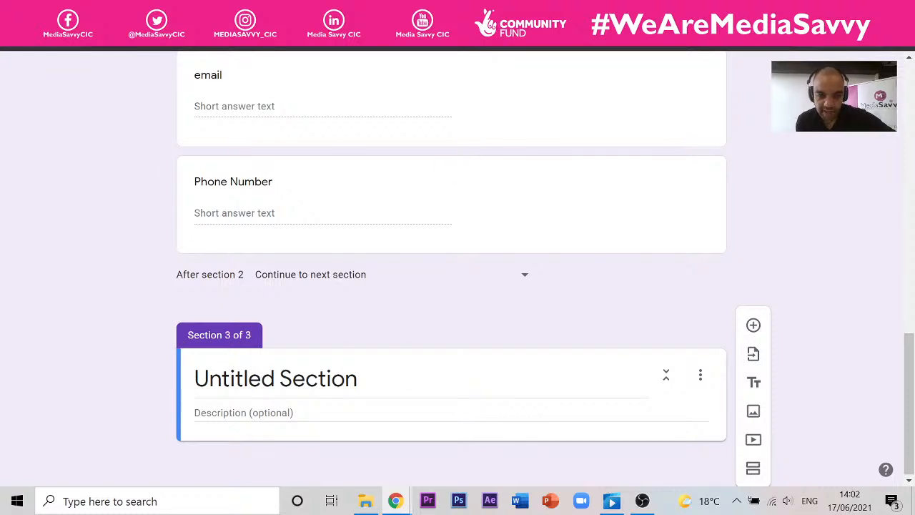
# - Name the new section 'Collection' with description 'Please complete to arrange a convenient date and time for us to collect'
pyautogui.click(276, 378)
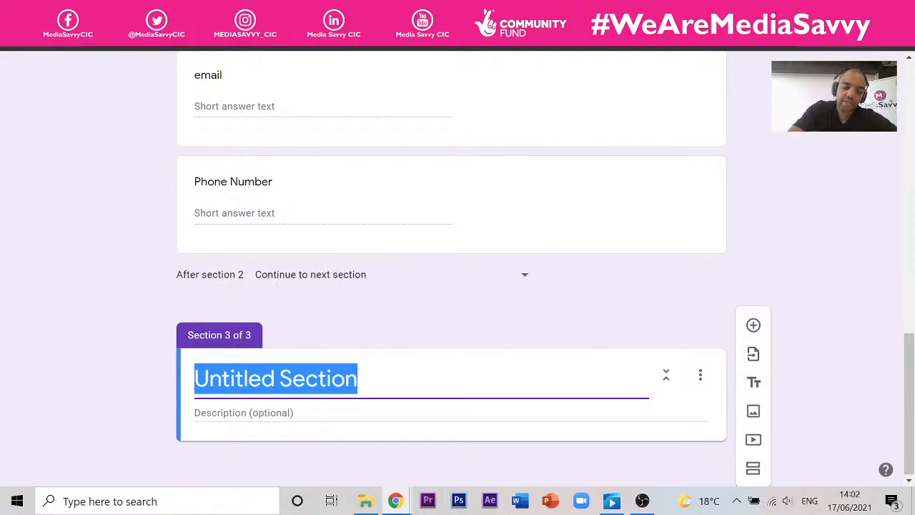
pyautogui.write('Co')
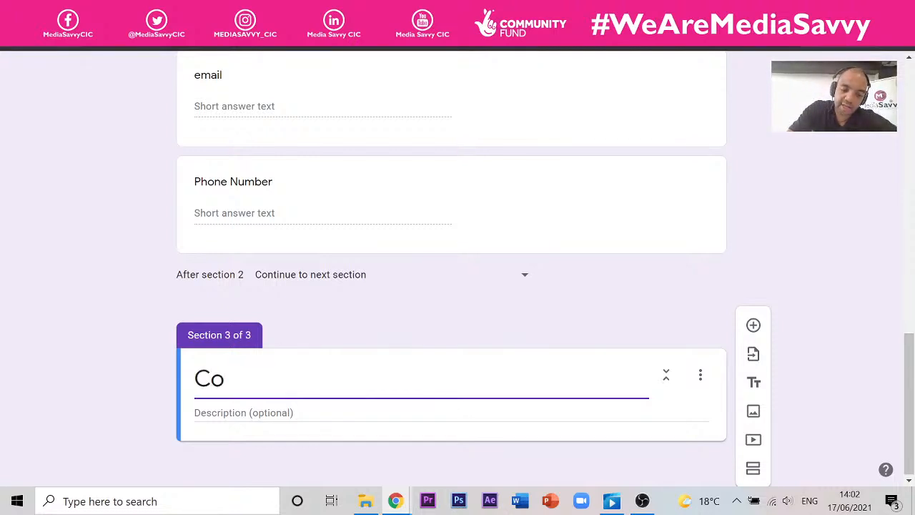
pyautogui.write('llection')
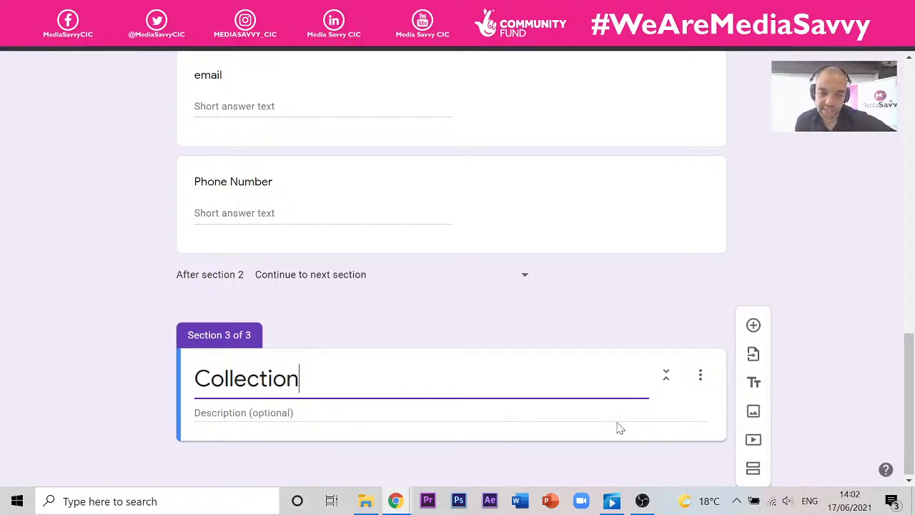
pyautogui.click(312, 413)
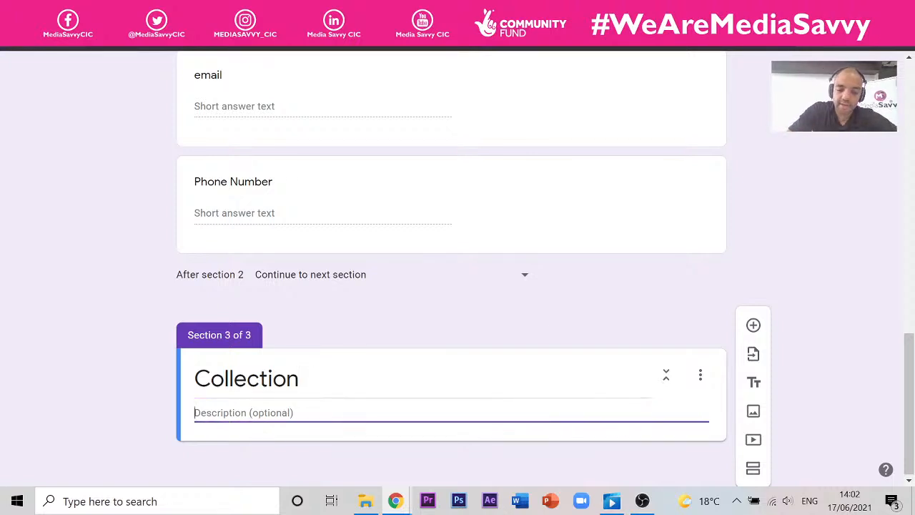
pyautogui.write('PLe')
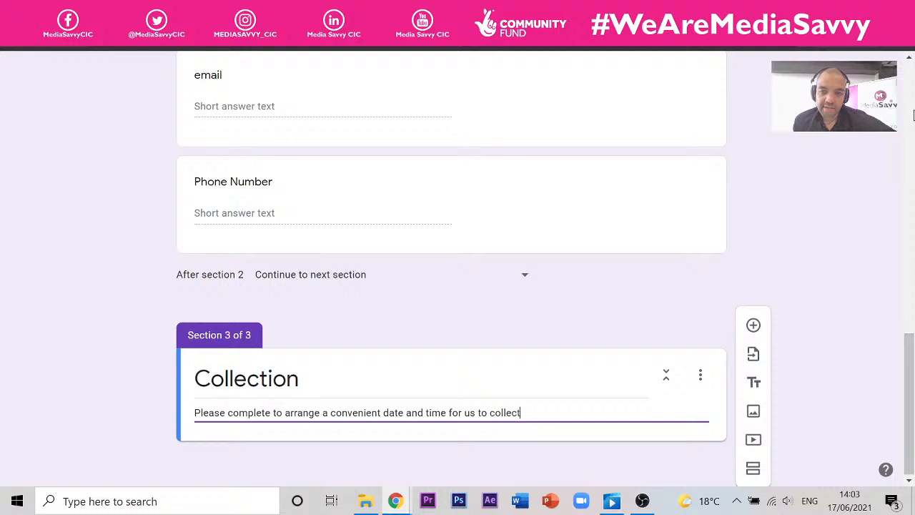
pyautogui.scroll(15, 628, 293)
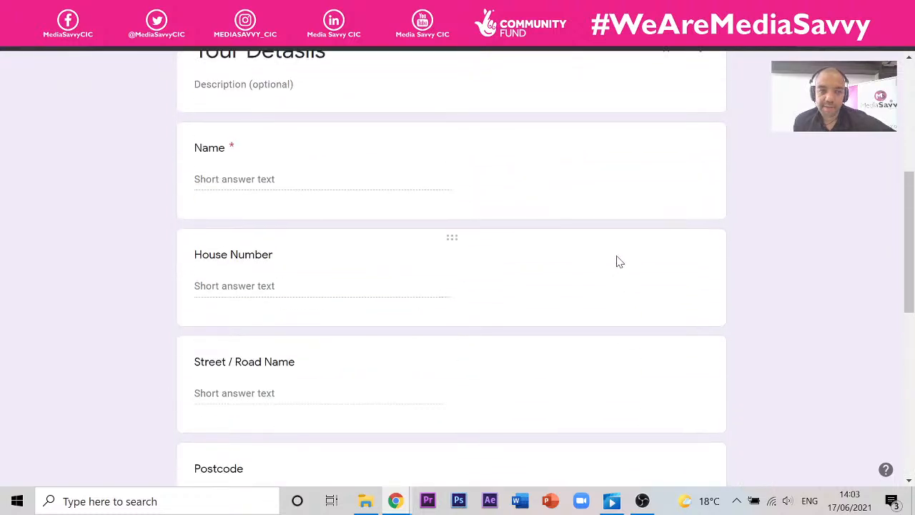
# - Delete the stray 's' so the section 2 title reads 'Your Details'
pyautogui.click(300, 337)
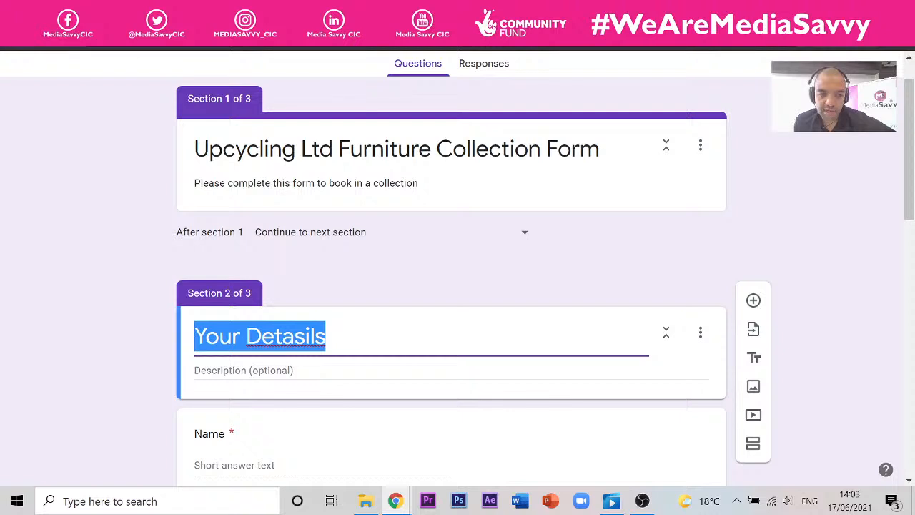
pyautogui.rightClick(304, 344)
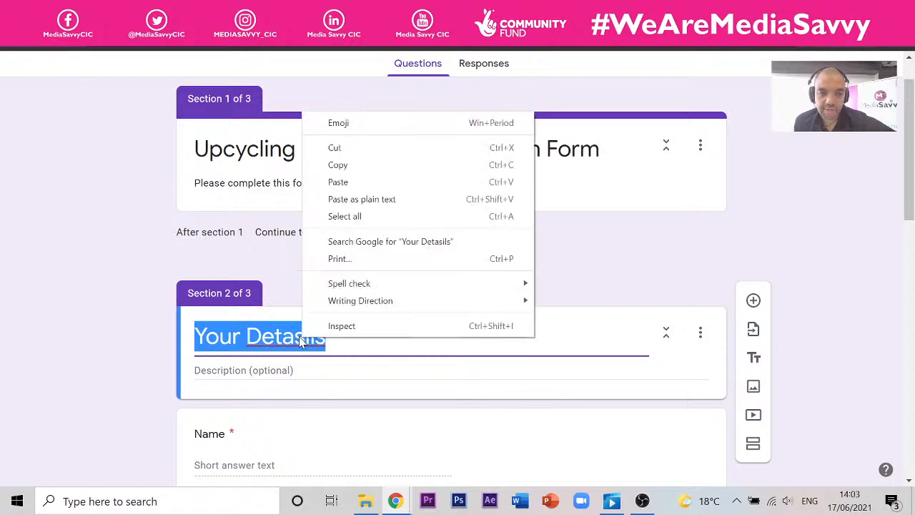
pyautogui.click(287, 322)
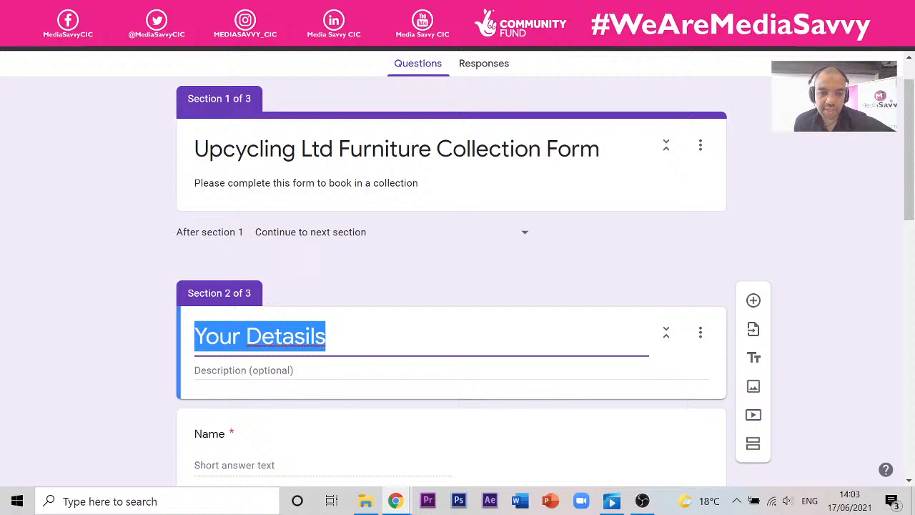
pyautogui.click(283, 337)
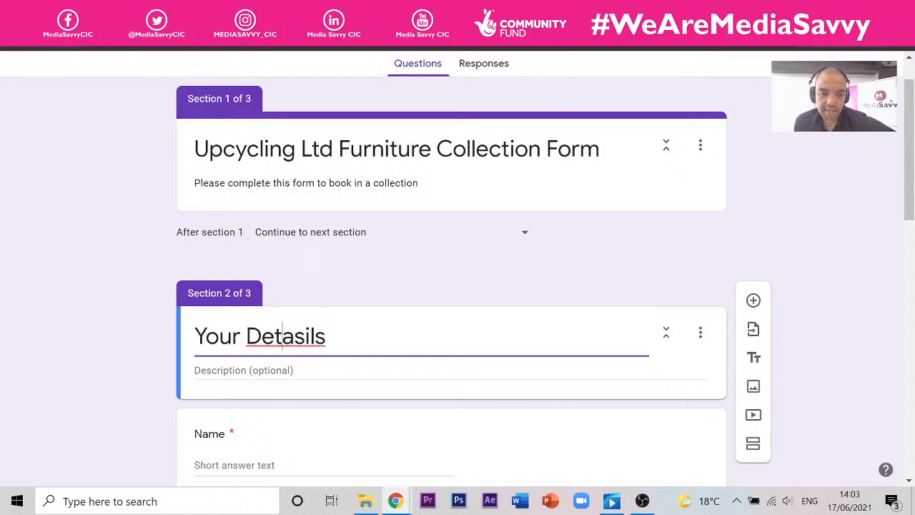
pyautogui.click(305, 336)
pyautogui.press('BackSpace')
pyautogui.scroll(-10, 374, 309)
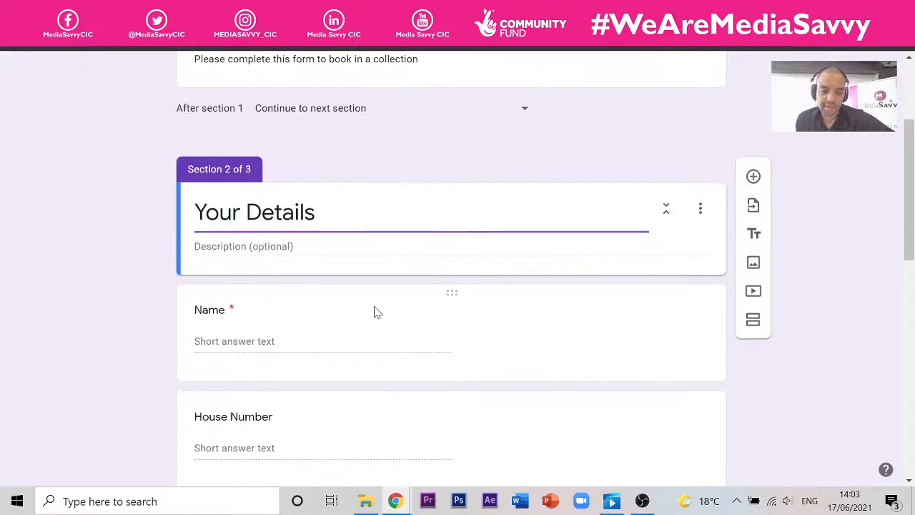
pyautogui.doubleClick(246, 379)
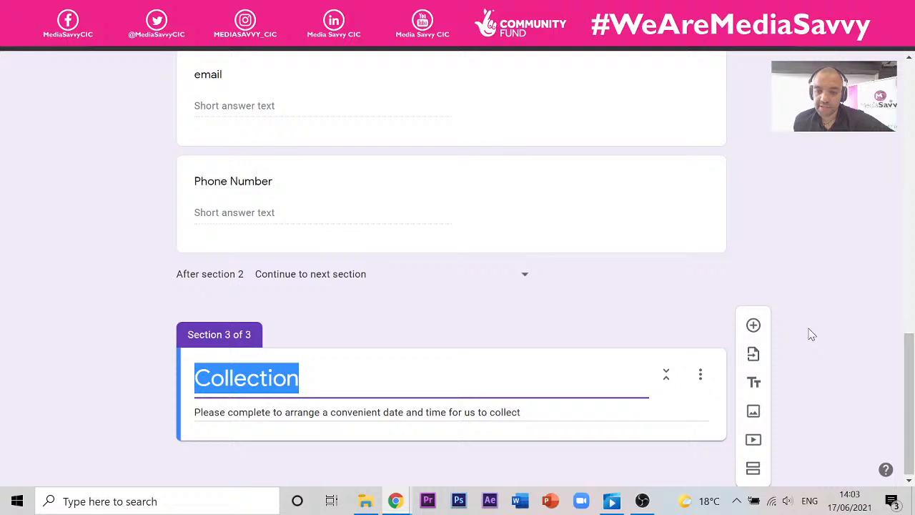
# - Add a Date question titled 'Preferred Date of Collection', correcting the 'Prefered' misspelling
pyautogui.click(755, 328)
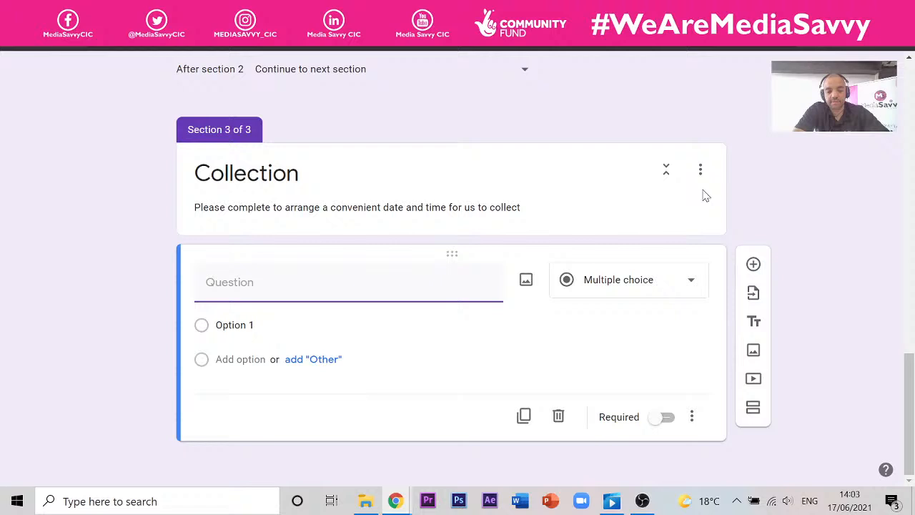
pyautogui.write('Prefere')
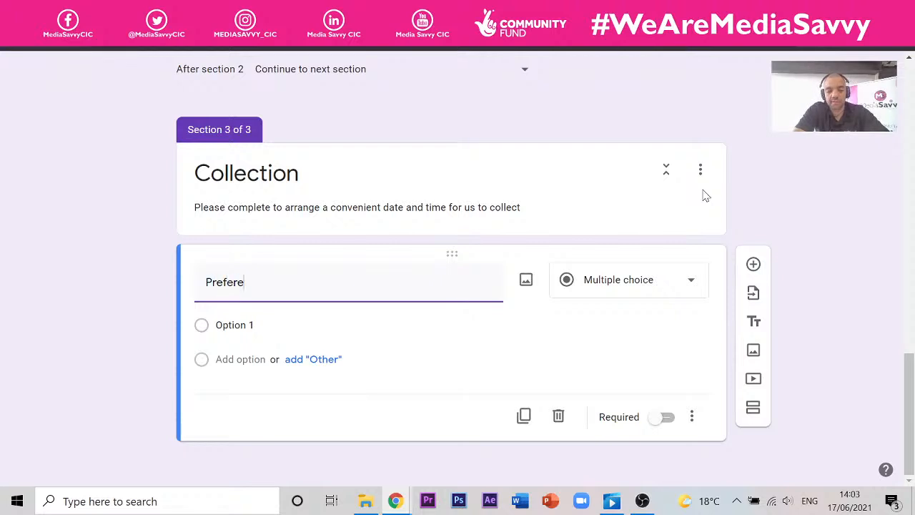
pyautogui.write('d Date of Colle')
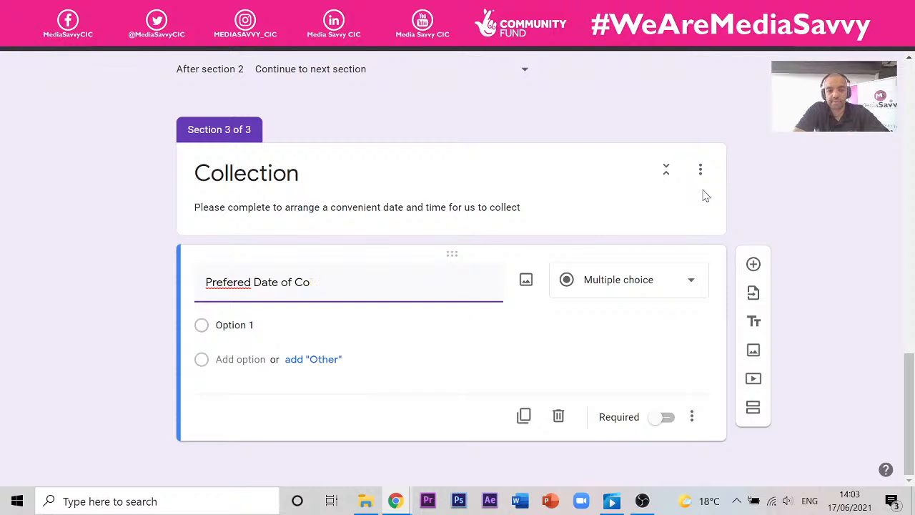
pyautogui.press('BackSpace')
pyautogui.press('BackSpace')
pyautogui.write('C')
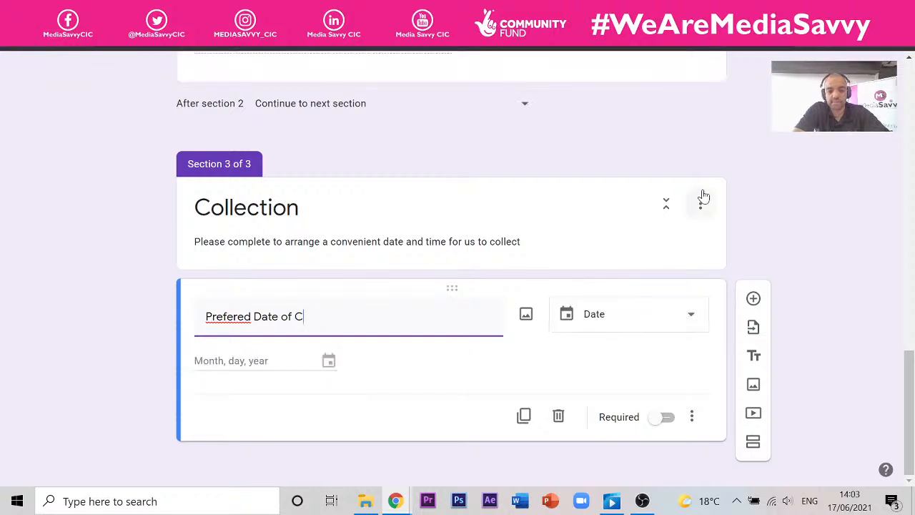
pyautogui.write('ollection')
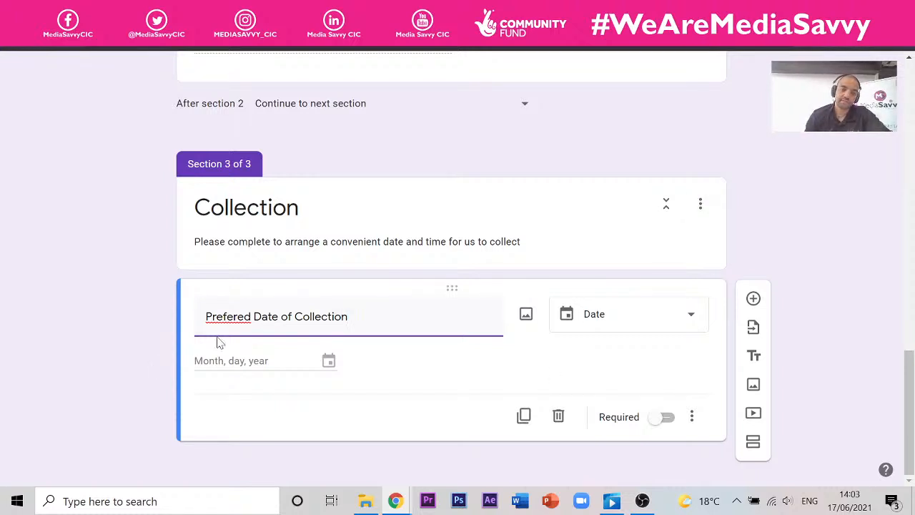
pyautogui.click(237, 316)
pyautogui.write('r')
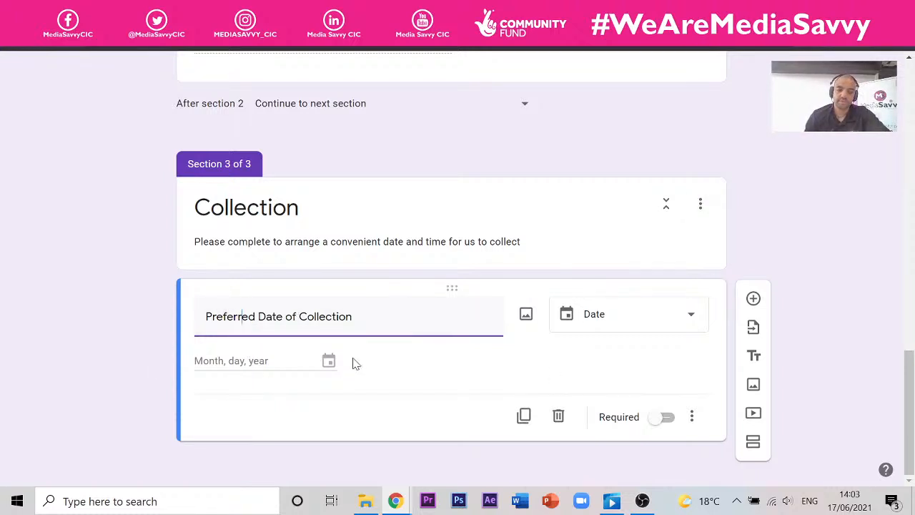
pyautogui.press('End')
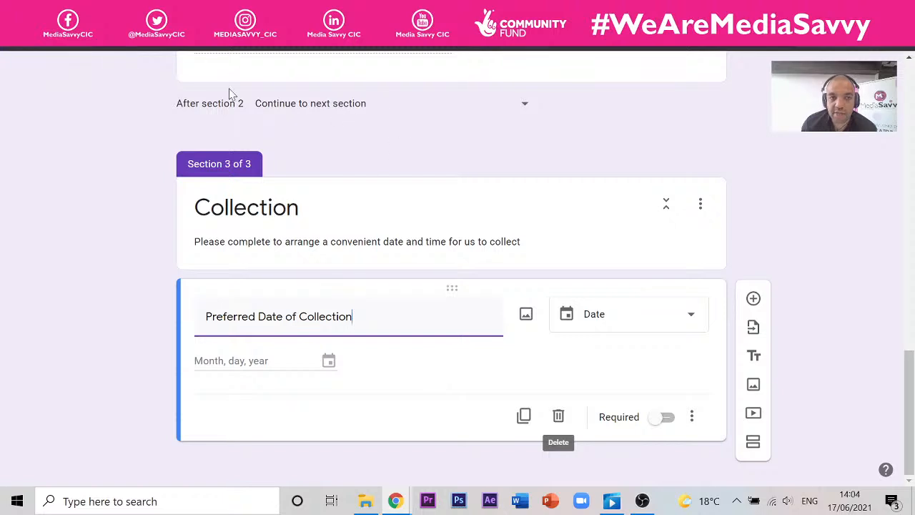
# - Preview the form and advance through Your Details, entering a test name, to the Collection page
pyautogui.scroll(15, 758, 203)
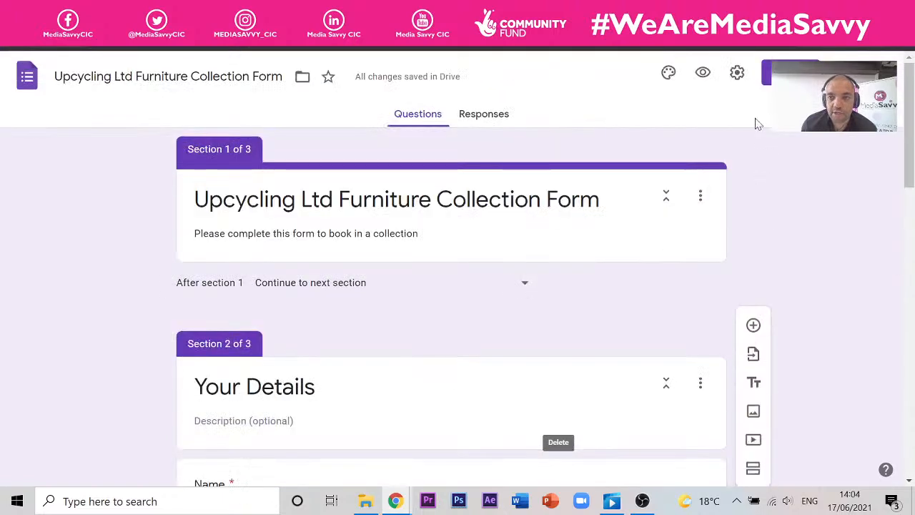
pyautogui.click(703, 74)
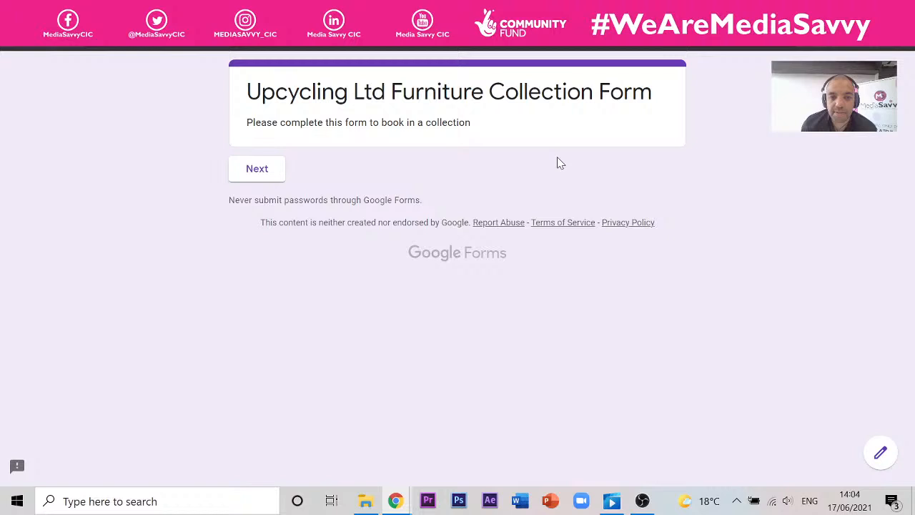
pyautogui.click(273, 181)
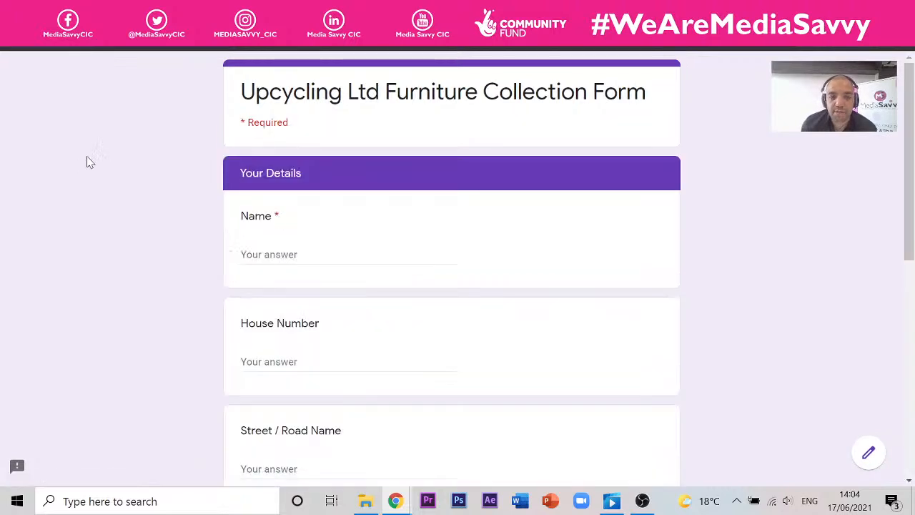
pyautogui.scroll(-10, 376, 291)
pyautogui.click(334, 373)
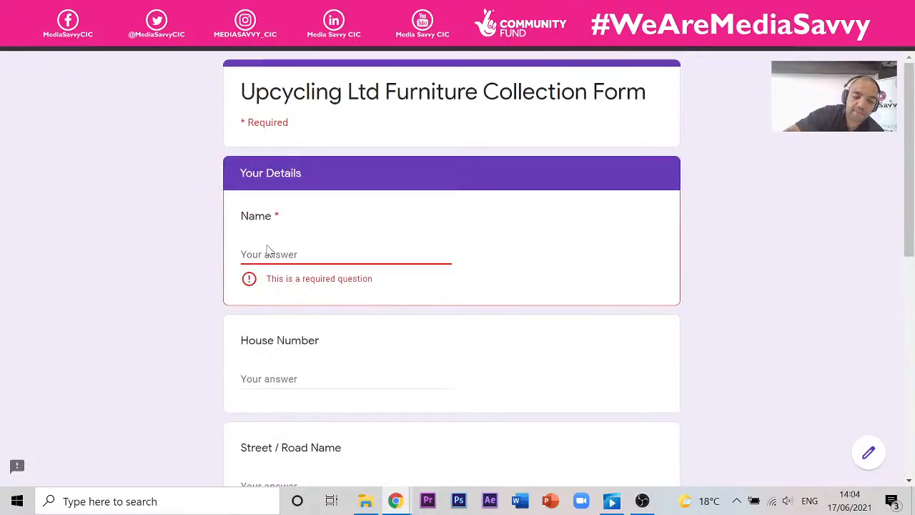
pyautogui.write('kim')
pyautogui.scroll(-10, 317, 376)
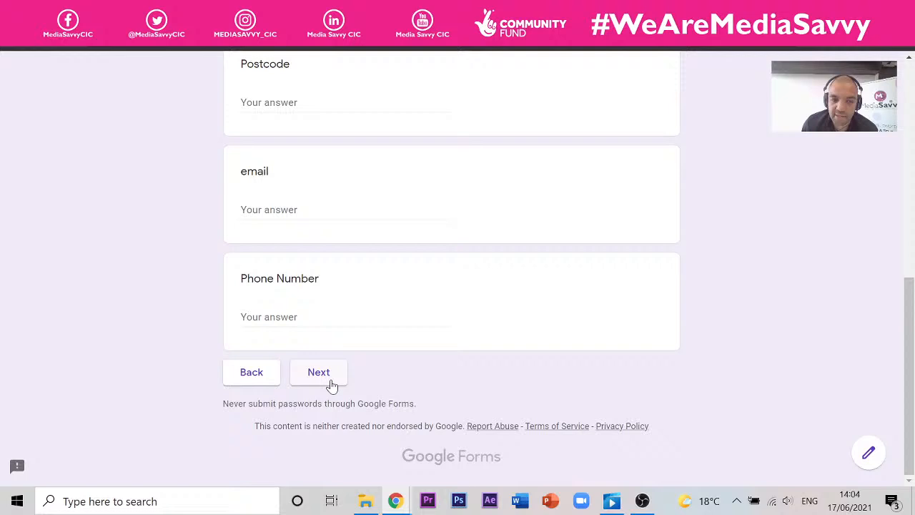
pyautogui.click(327, 384)
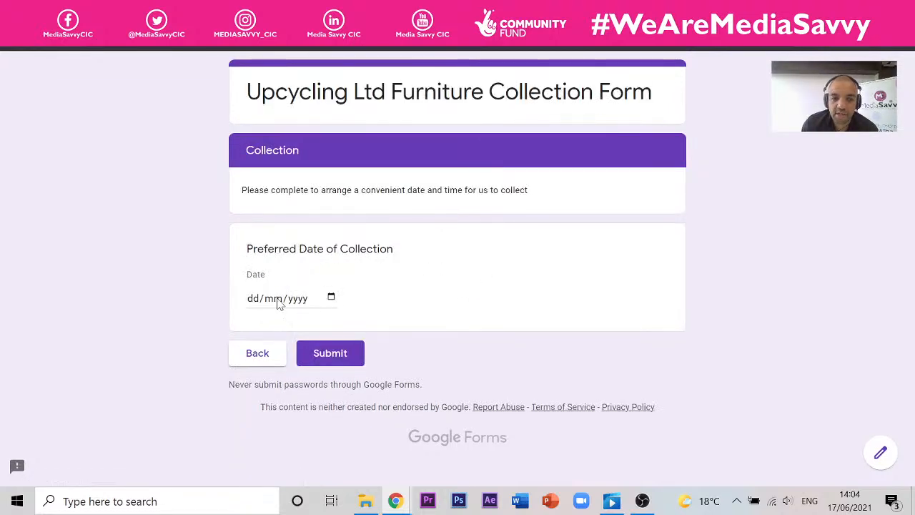
# - Pick 23 June 2021 in the date calendar, then change it to 01/07/2021
pyautogui.click(331, 298)
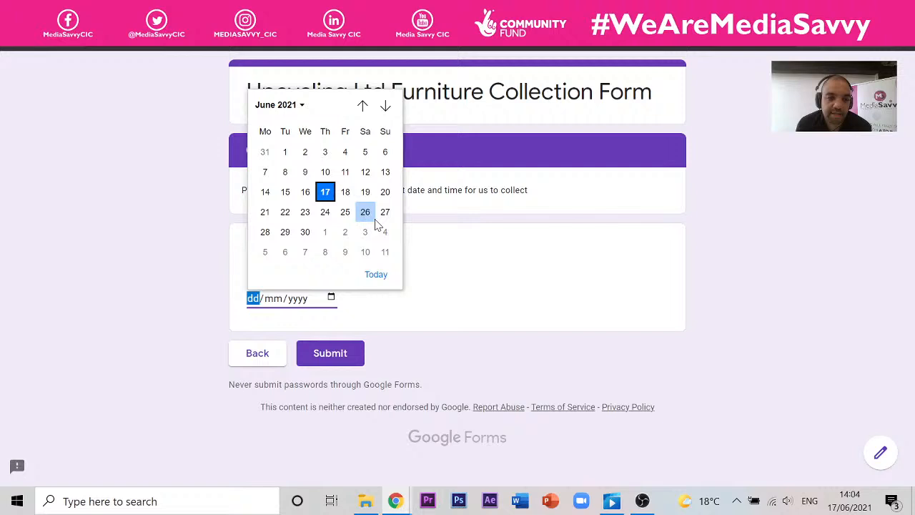
pyautogui.click(315, 218)
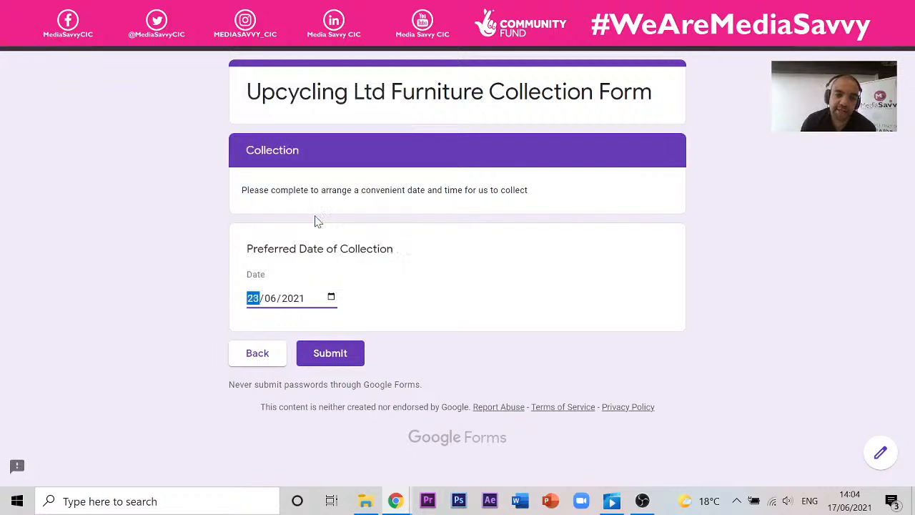
pyautogui.click(335, 297)
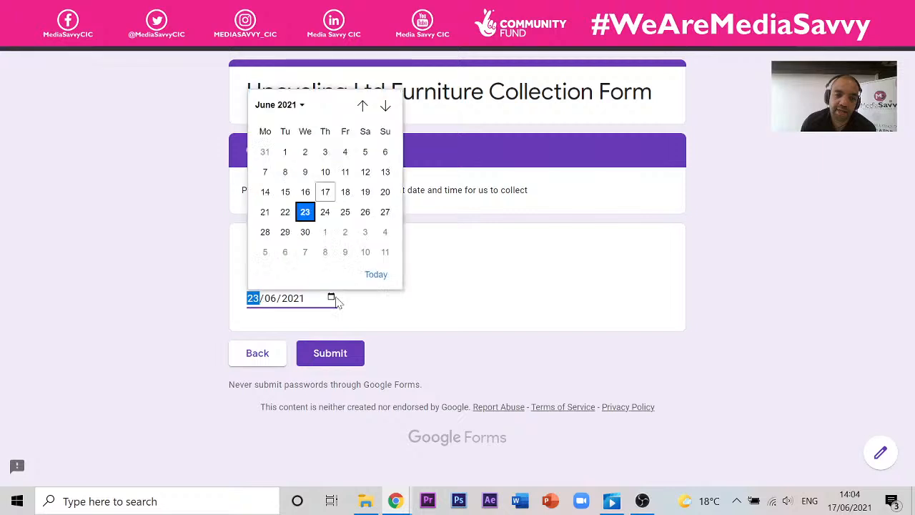
pyautogui.click(312, 217)
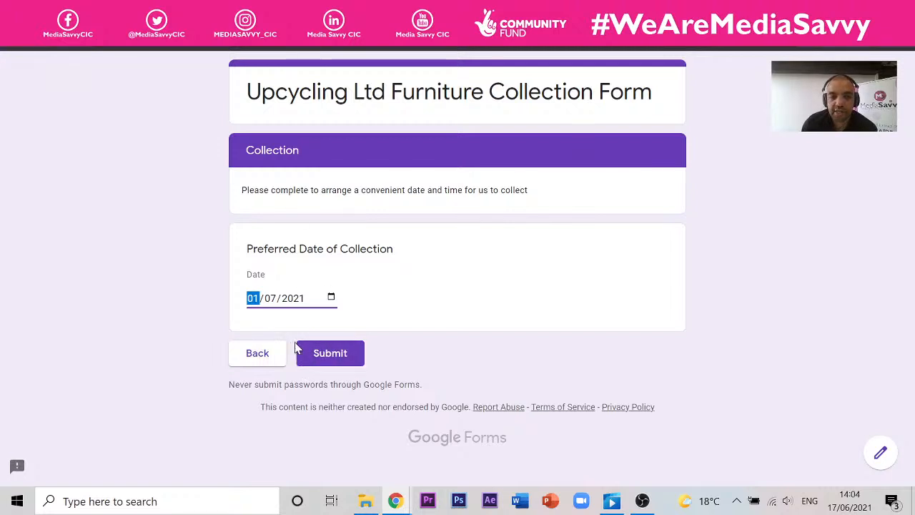
pyautogui.click(78, 10)
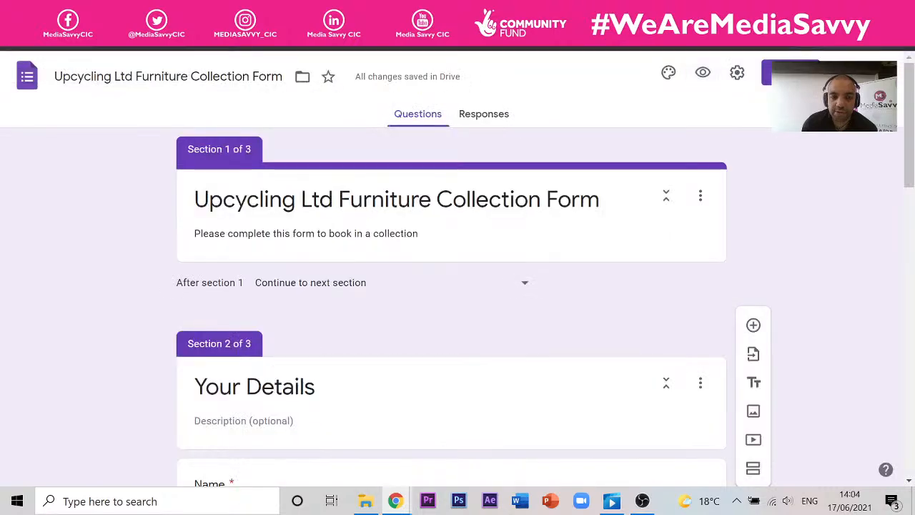
pyautogui.scroll(-12, 303, 261)
pyautogui.scroll(-1, 303, 261)
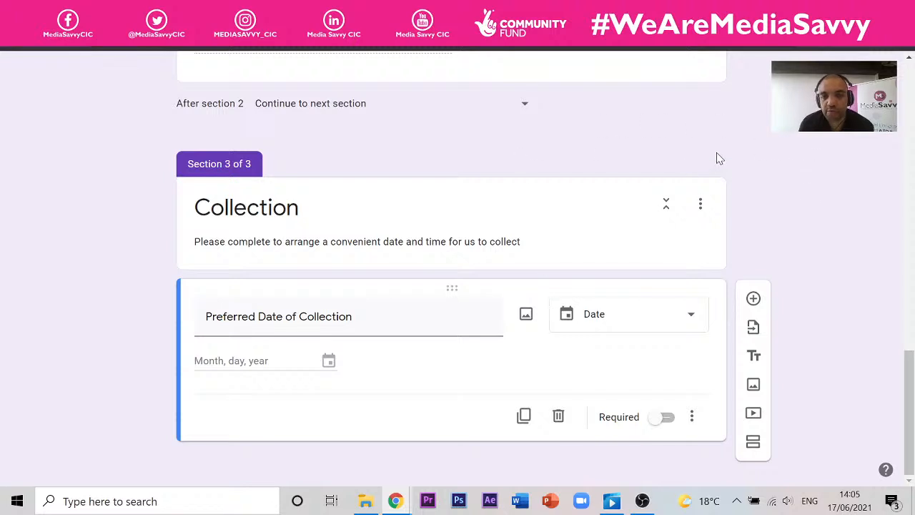
pyautogui.scroll(5, 670, 178)
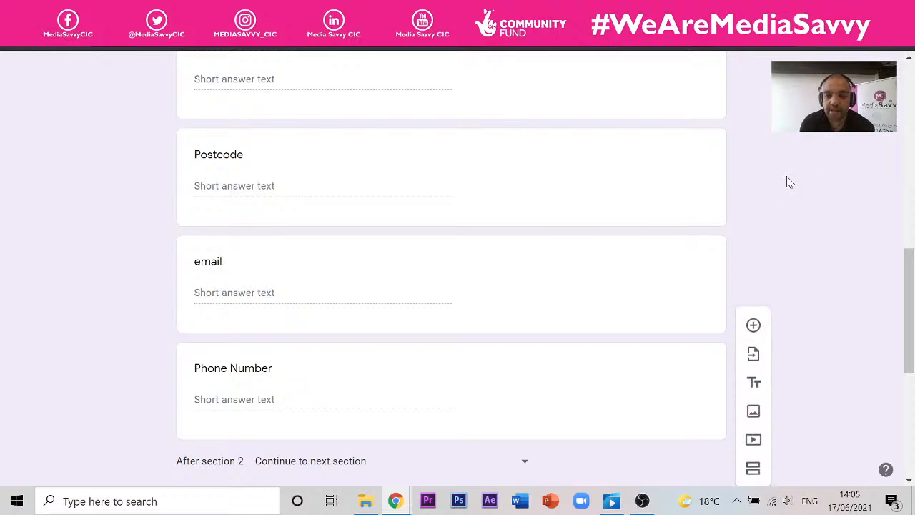
pyautogui.scroll(-5, 779, 184)
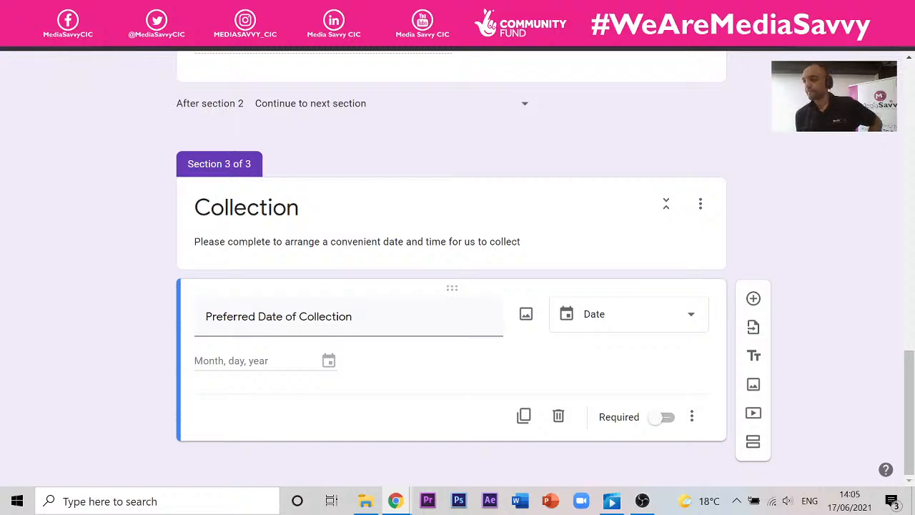
pyautogui.hotkey('alt', 'Tab')
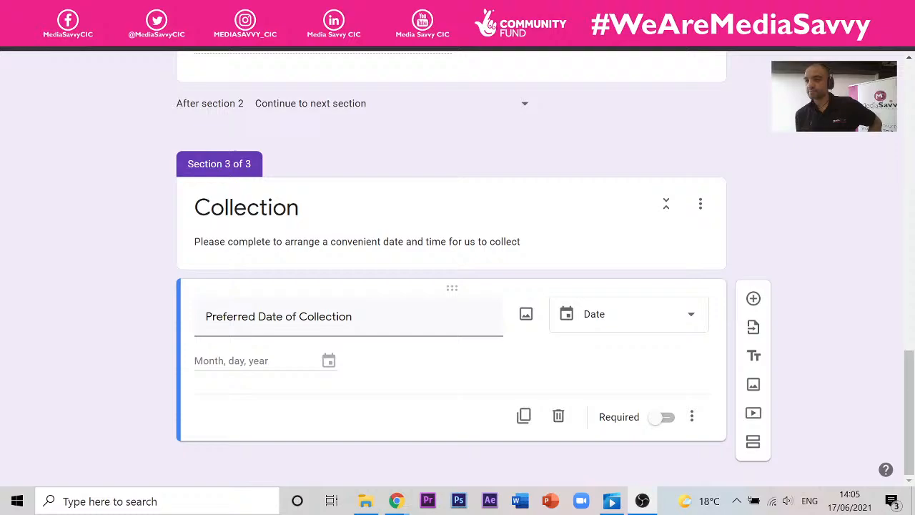
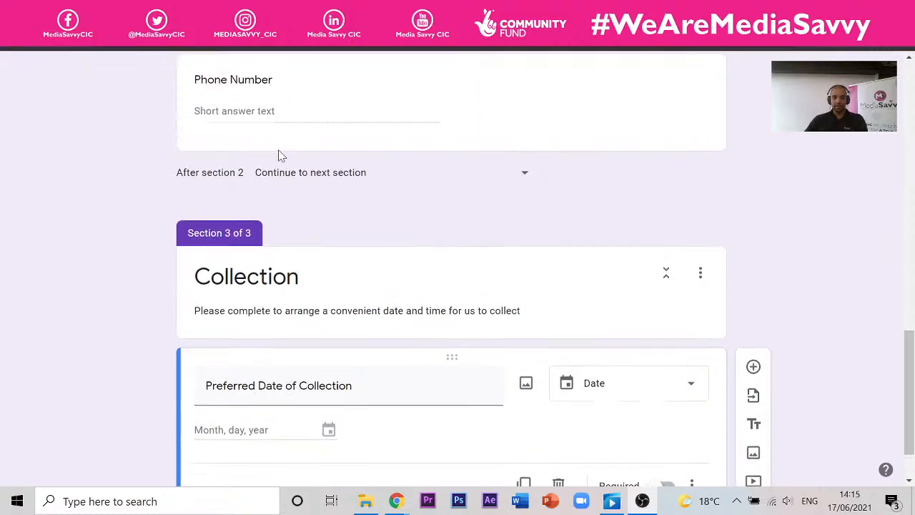
# - Scroll up and down the form editor to review all three sections
pyautogui.scroll(1, 280, 155)
pyautogui.scroll(5, 280, 155)
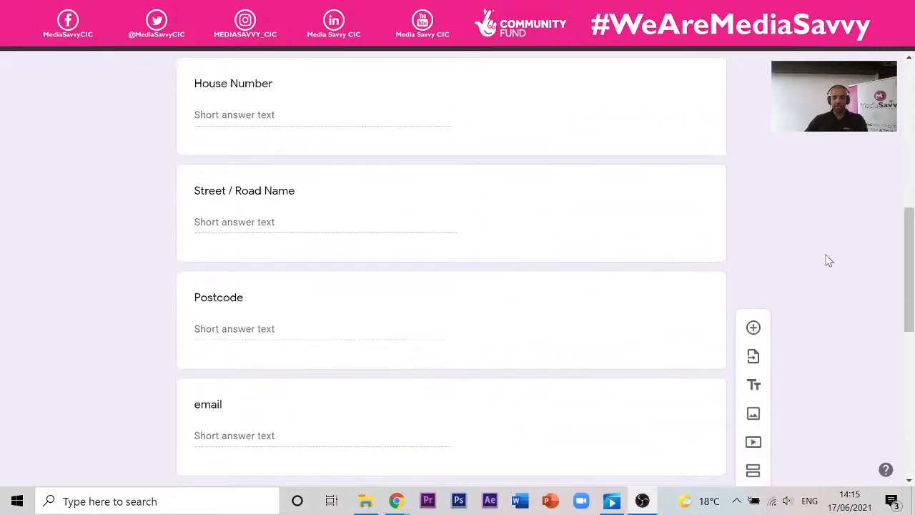
pyautogui.scroll(6, 779, 246)
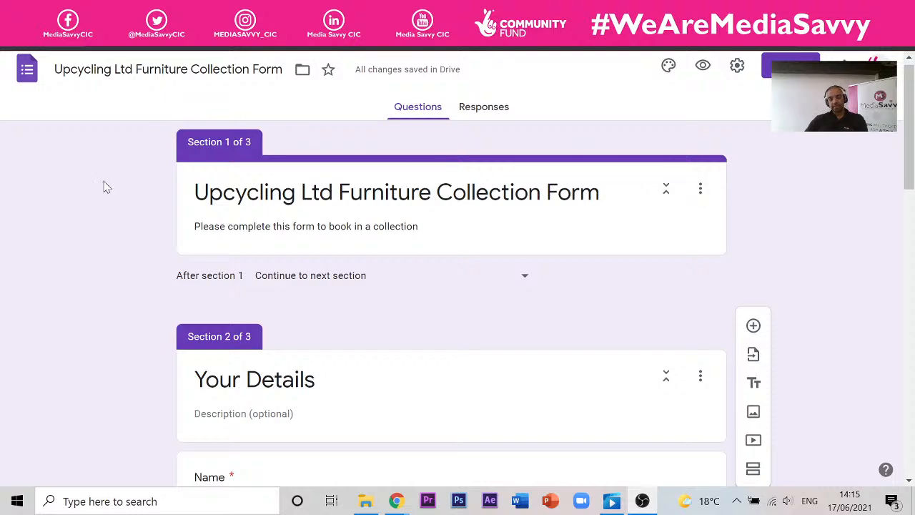
pyautogui.scroll(-4, 103, 187)
pyautogui.scroll(2, 104, 190)
pyautogui.scroll(2, 717, 257)
pyautogui.scroll(-4, 594, 231)
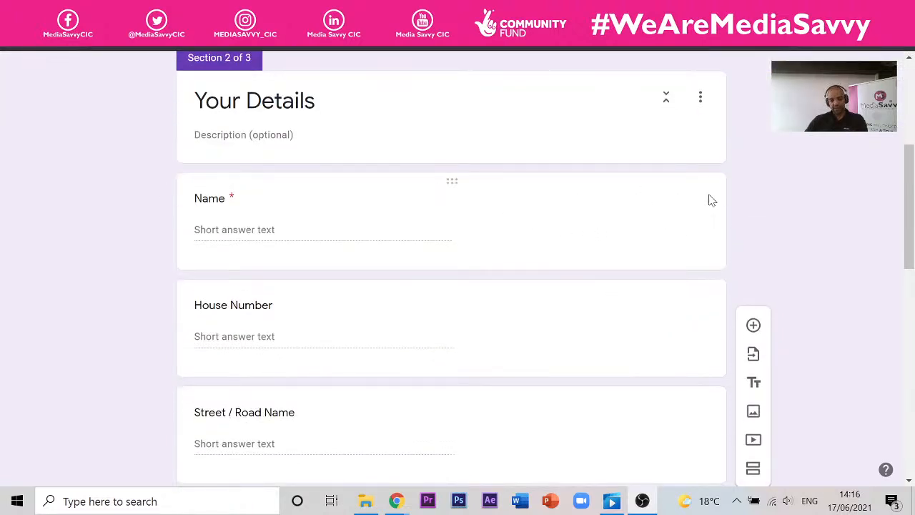
pyautogui.scroll(-3, 487, 278)
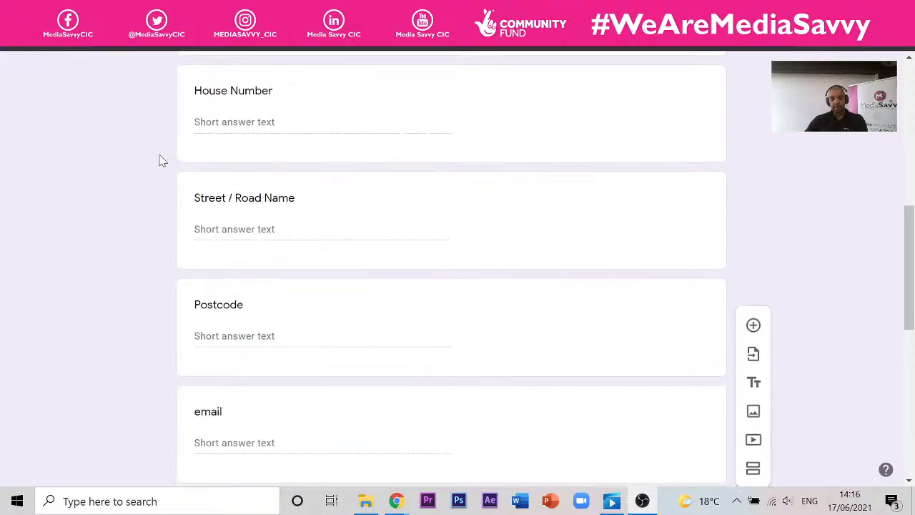
pyautogui.scroll(-6, 162, 160)
pyautogui.scroll(-1, 295, 193)
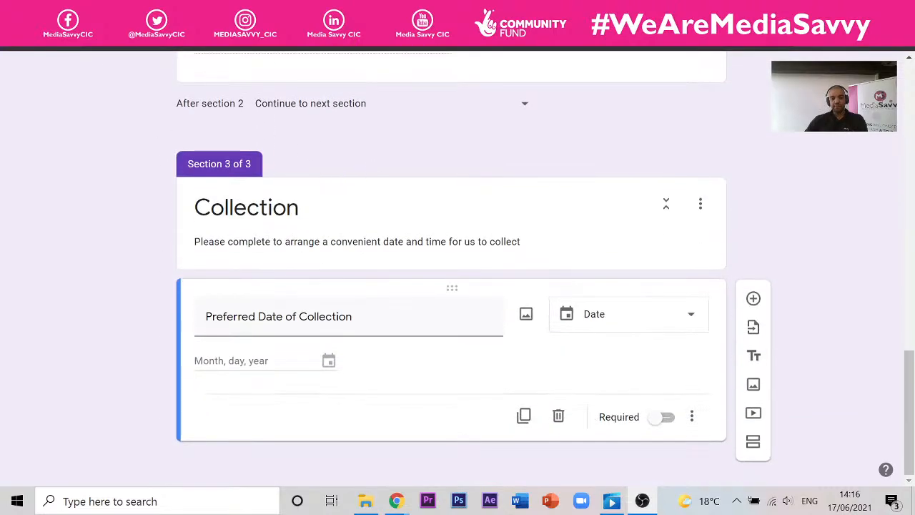
pyautogui.scroll(8, 701, 241)
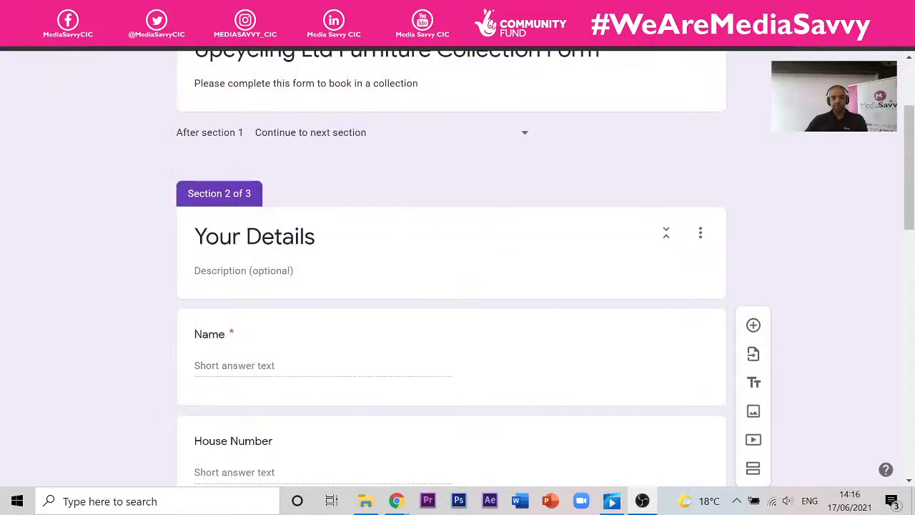
pyautogui.scroll(-4, 310, 203)
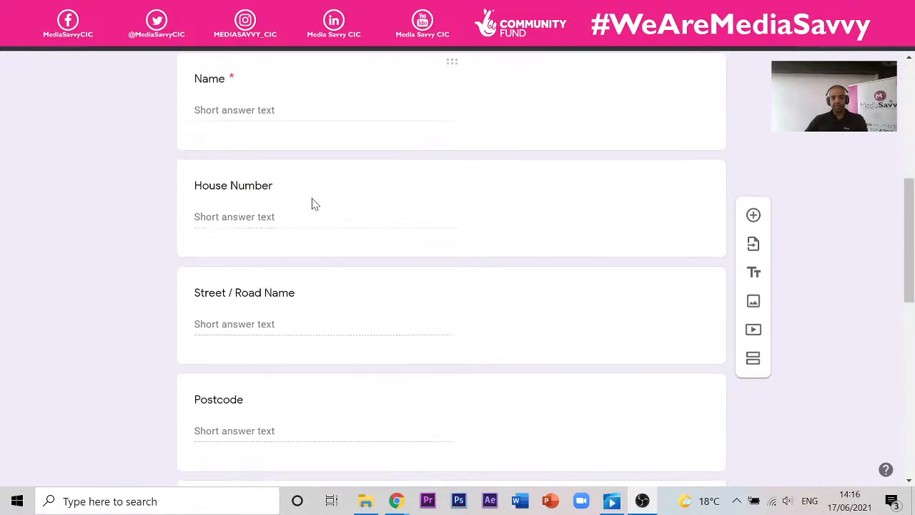
pyautogui.scroll(-3, 271, 318)
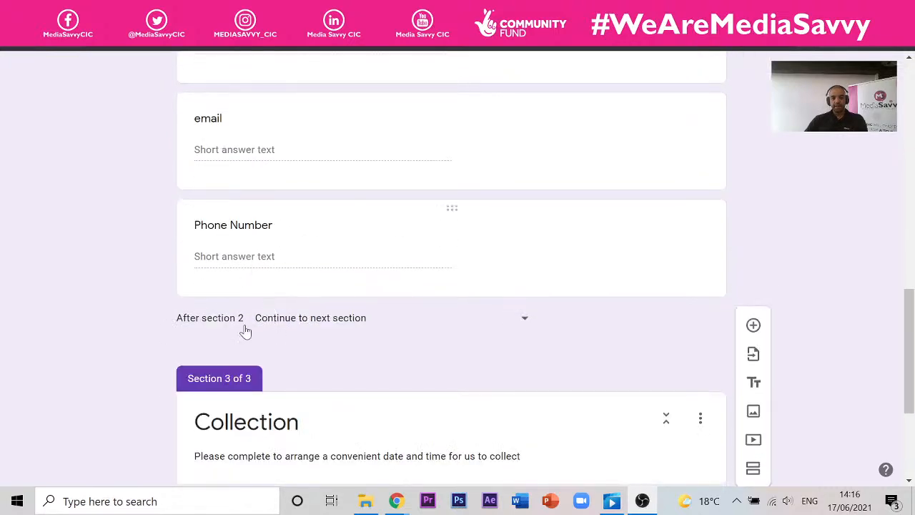
pyautogui.scroll(-2, 244, 331)
pyautogui.scroll(-2, 247, 329)
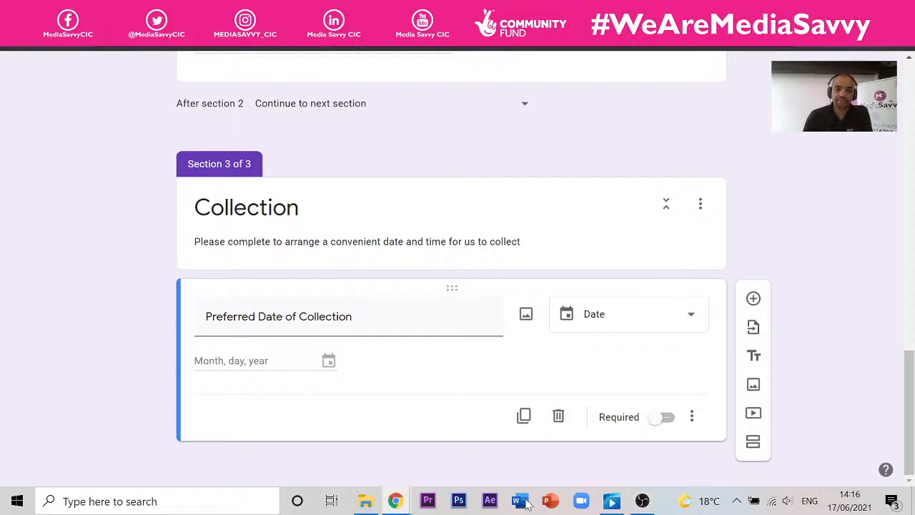
pyautogui.scroll(15, 501, 284)
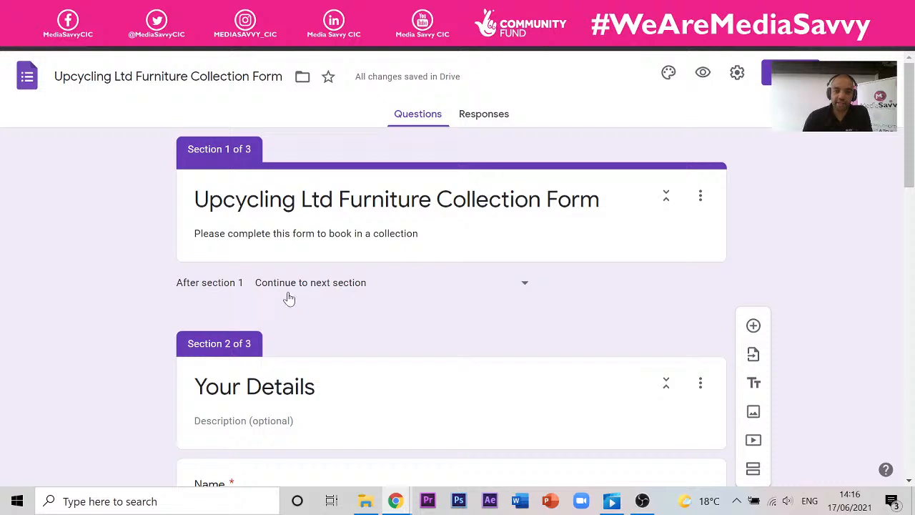
pyautogui.scroll(-3, 178, 225)
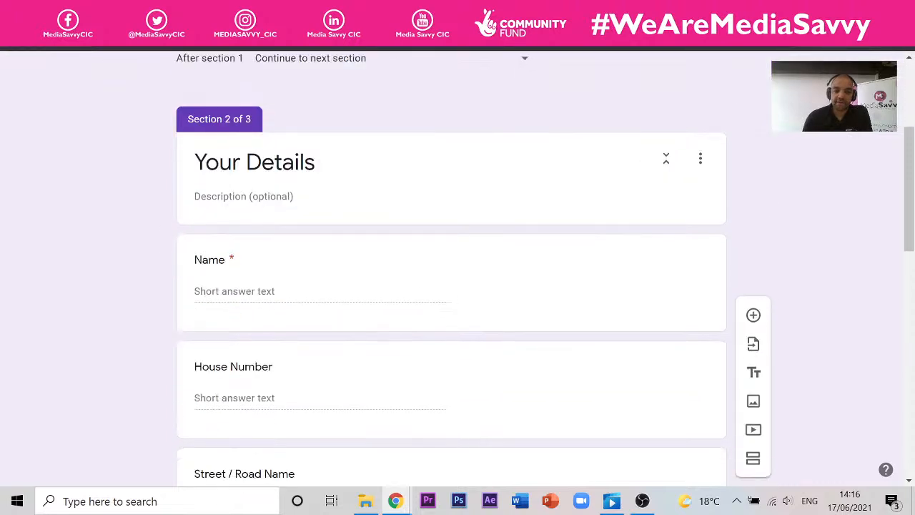
pyautogui.scroll(-1, 221, 159)
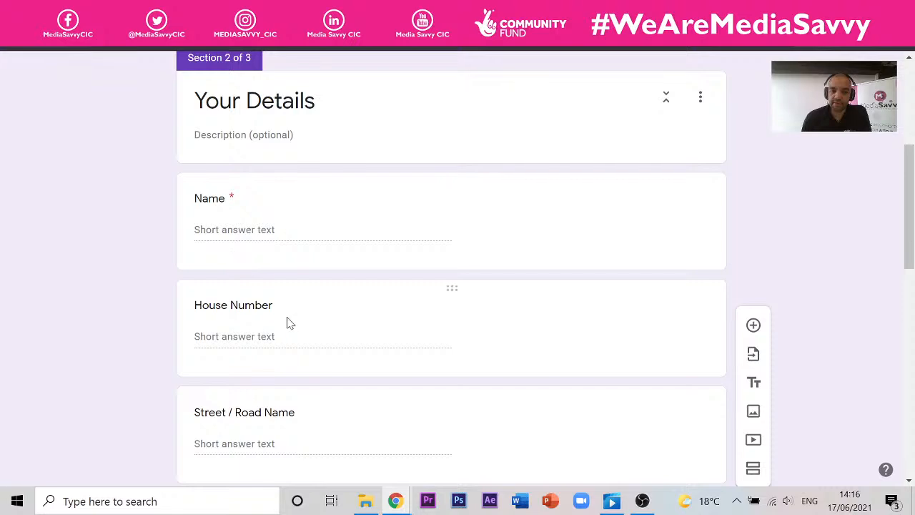
pyautogui.scroll(-9, 428, 206)
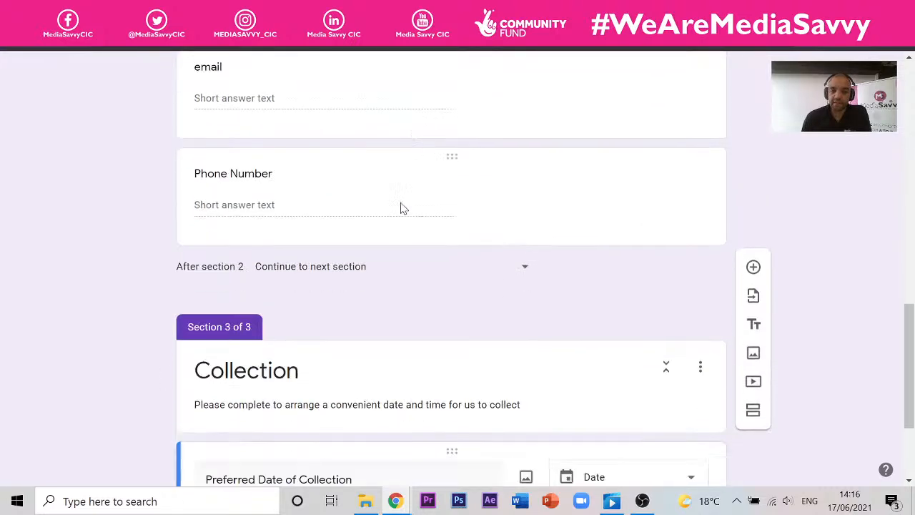
pyautogui.scroll(10, 383, 357)
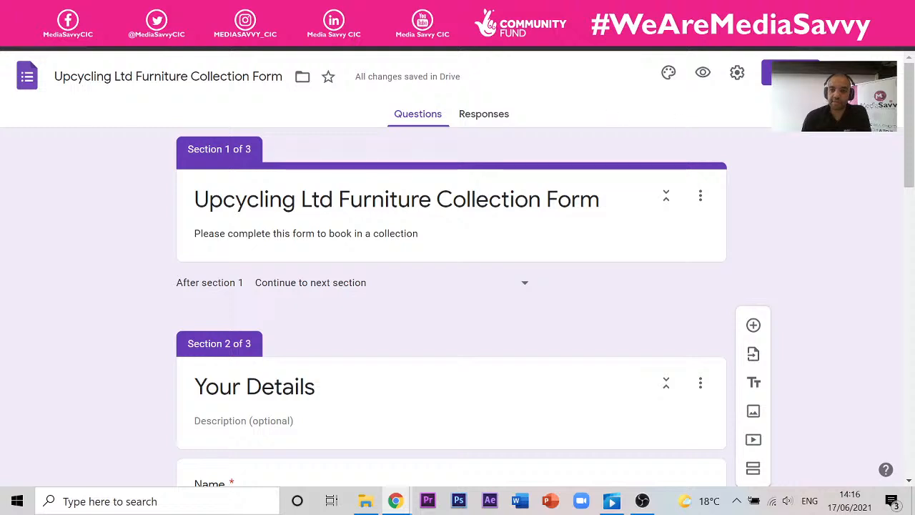
# - Preview the form and advance to the Your Details section
pyautogui.click(704, 74)
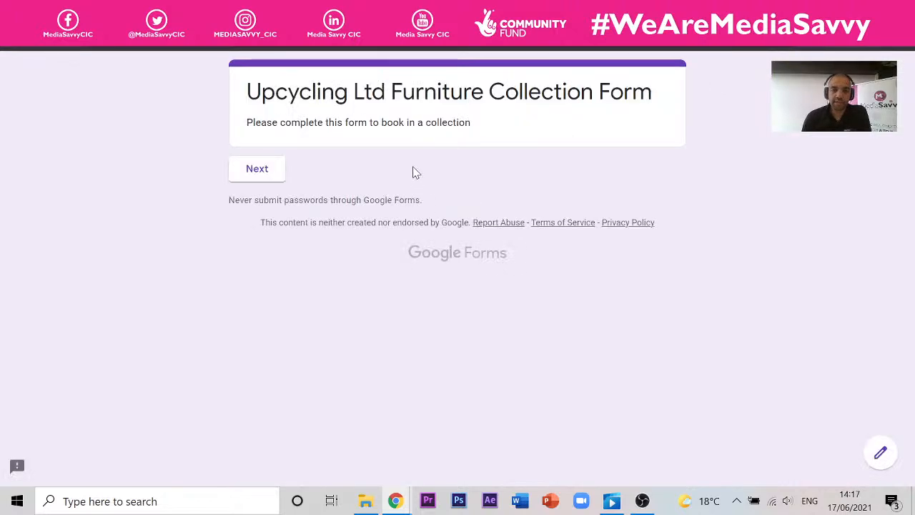
pyautogui.click(259, 172)
pyautogui.scroll(-8, 414, 209)
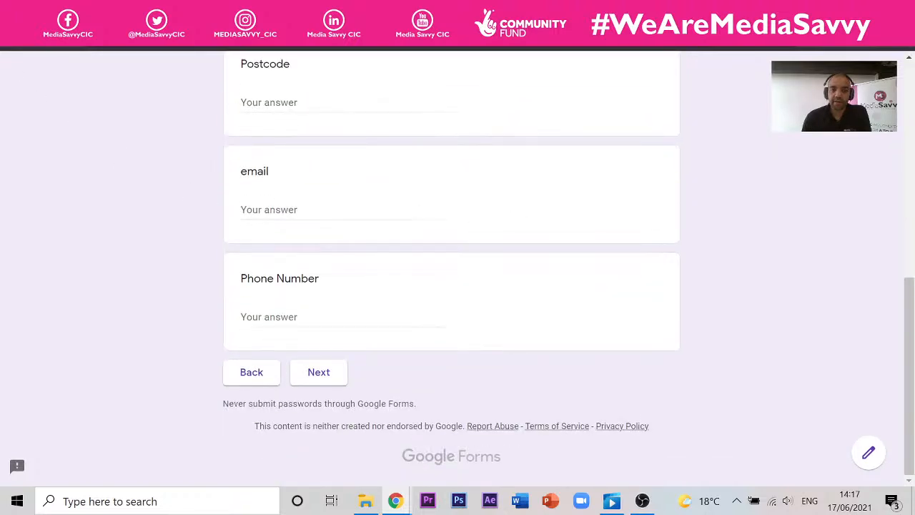
# - Close the preview, dismiss the Leave site warning and return to the form editor
pyautogui.hotkey('ctrl', 'w')
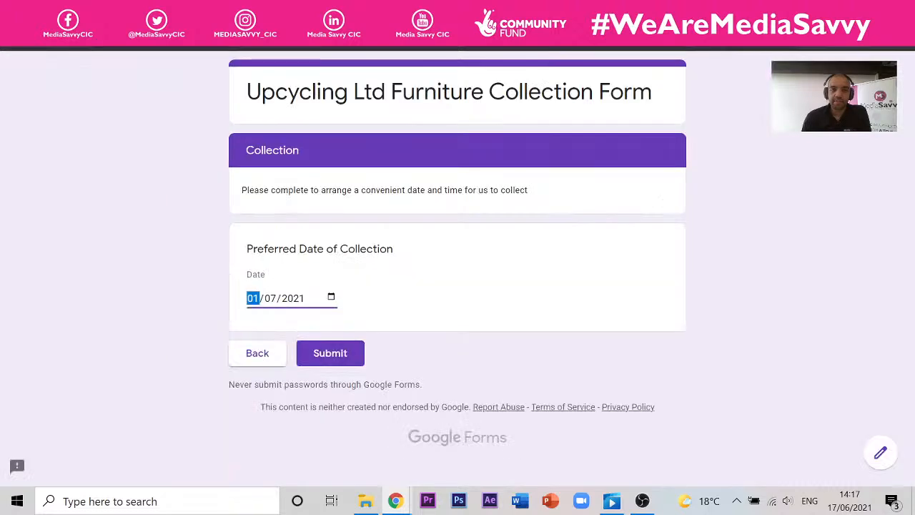
pyautogui.hotkey('ctrl', 'w')
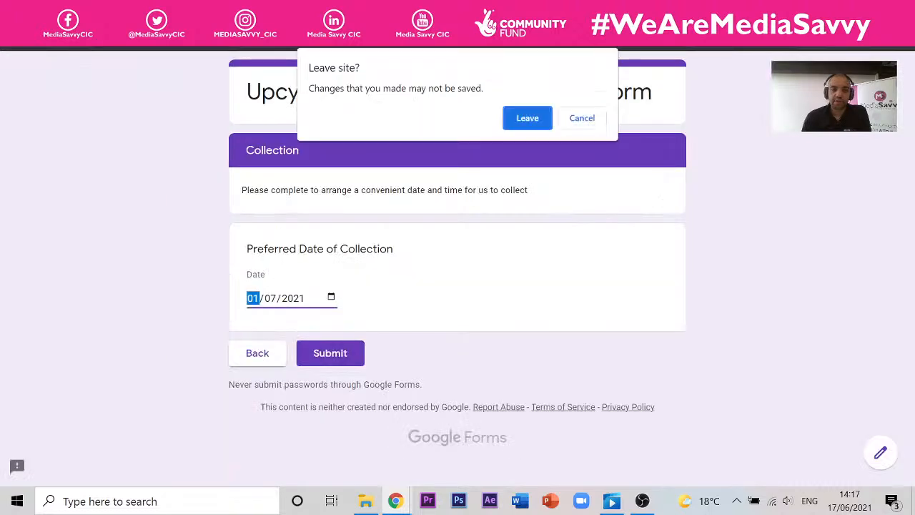
pyautogui.click(584, 119)
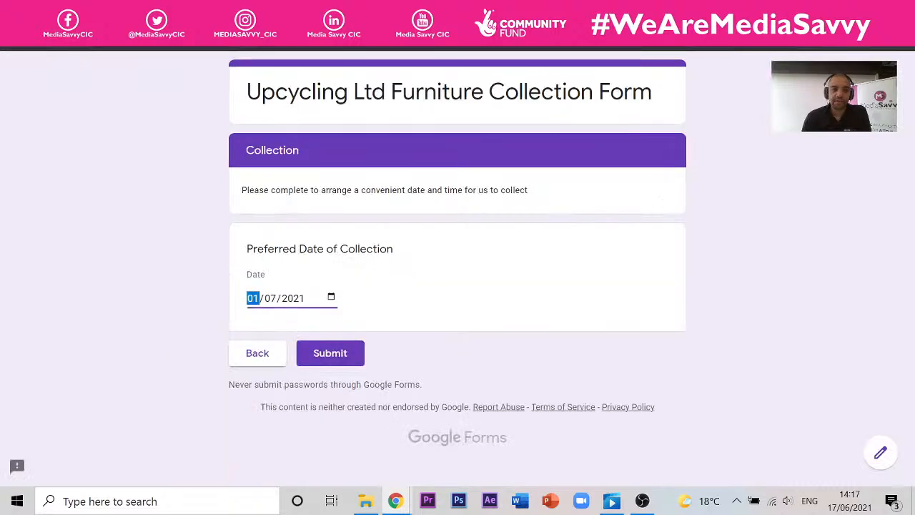
pyautogui.click(286, 9)
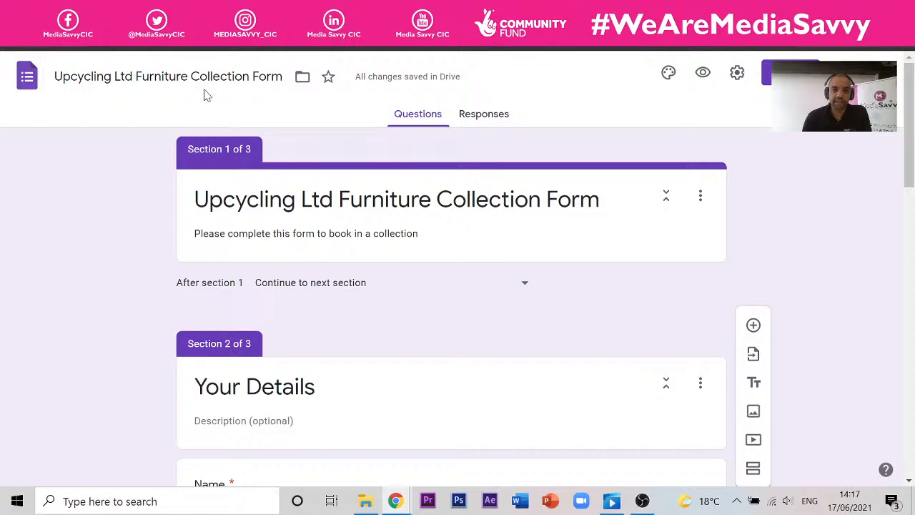
pyautogui.scroll(-10, 293, 133)
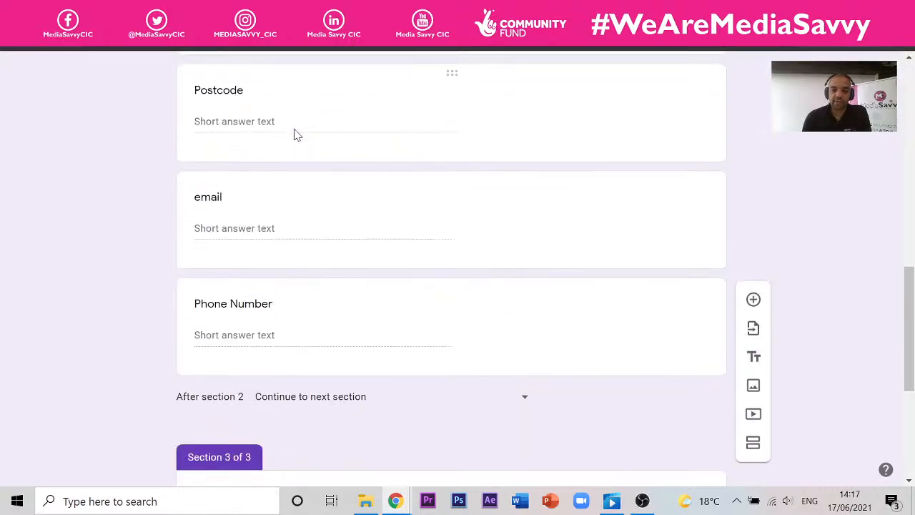
pyautogui.scroll(-4, 292, 133)
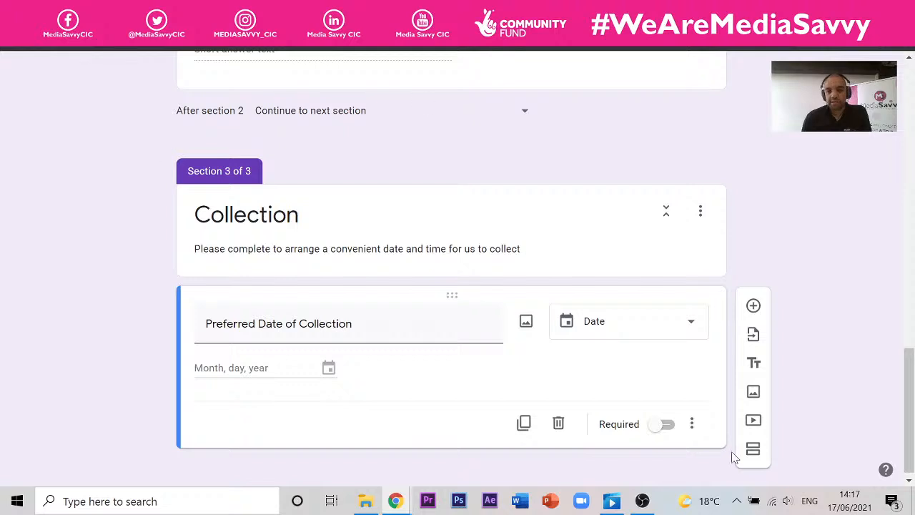
pyautogui.scroll(15, 319, 182)
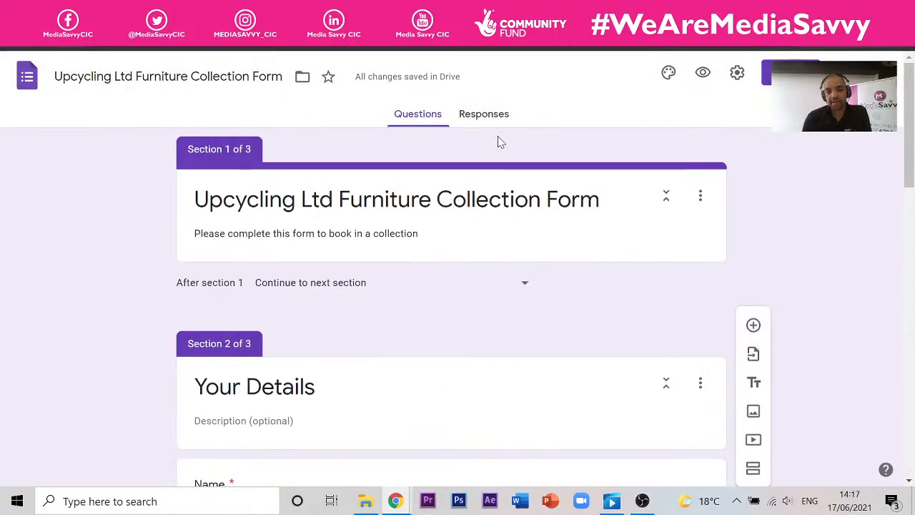
pyautogui.scroll(-15, 439, 206)
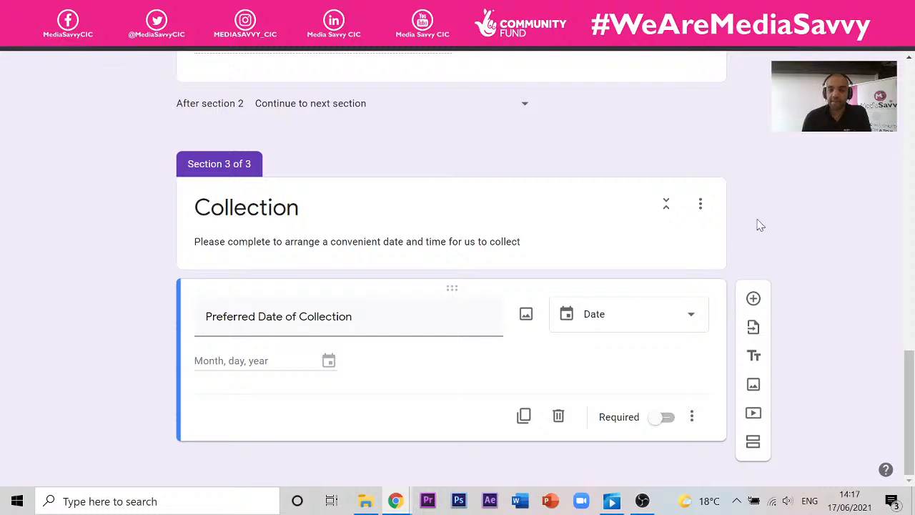
pyautogui.moveTo(405, 506)
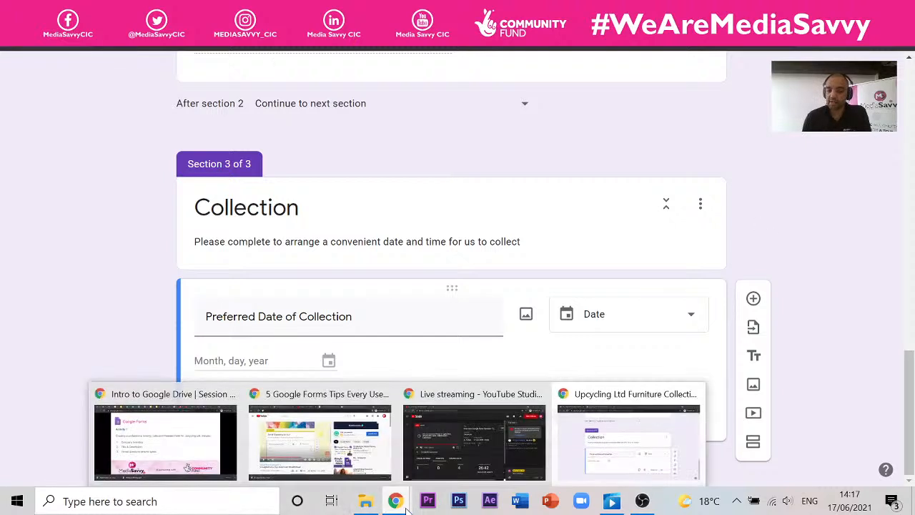
pyautogui.click(503, 452)
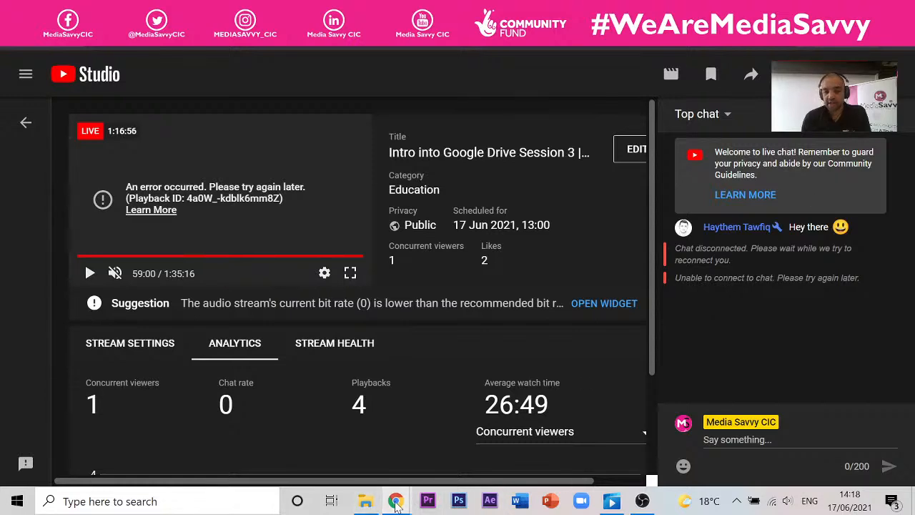
pyautogui.moveTo(396, 500)
pyautogui.moveTo(642, 436)
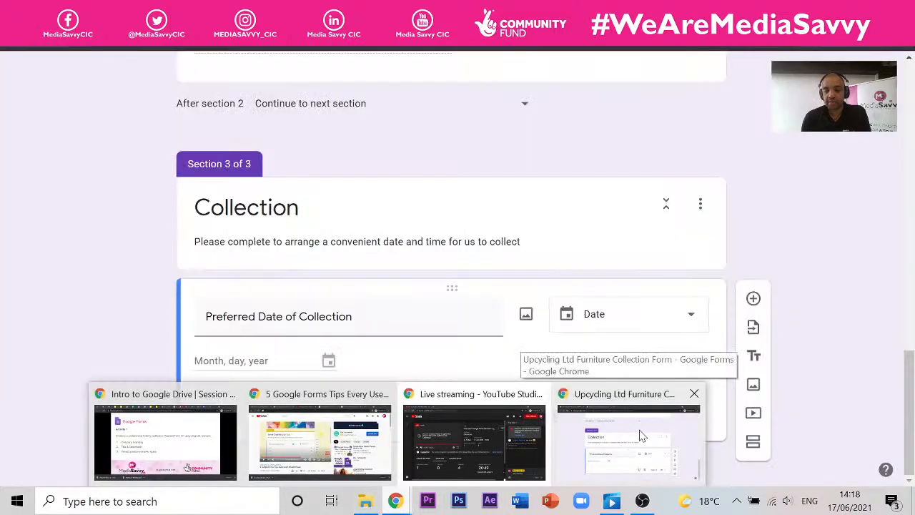
pyautogui.click(641, 436)
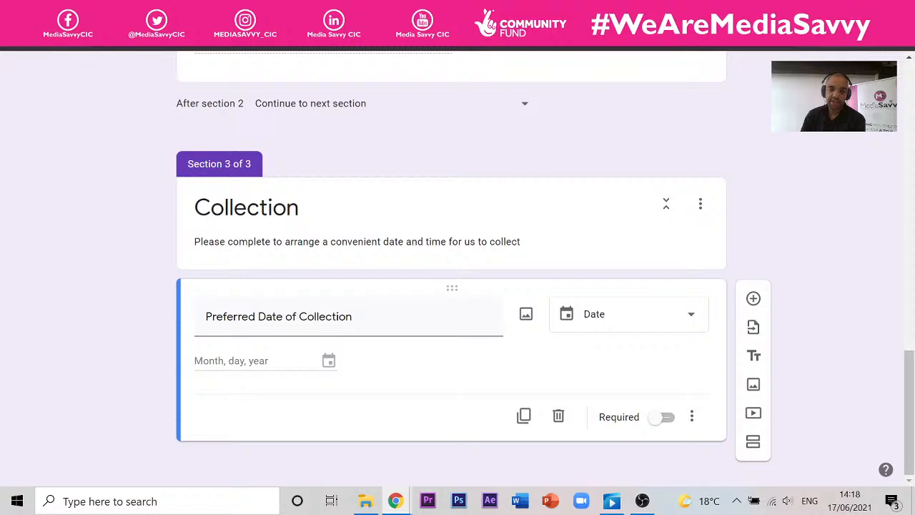
pyautogui.scroll(15, 340, 158)
pyautogui.scroll(-15, 339, 150)
# - Make the date question required and add a 'Preferred Time Slot' question below it
pyautogui.click(659, 424)
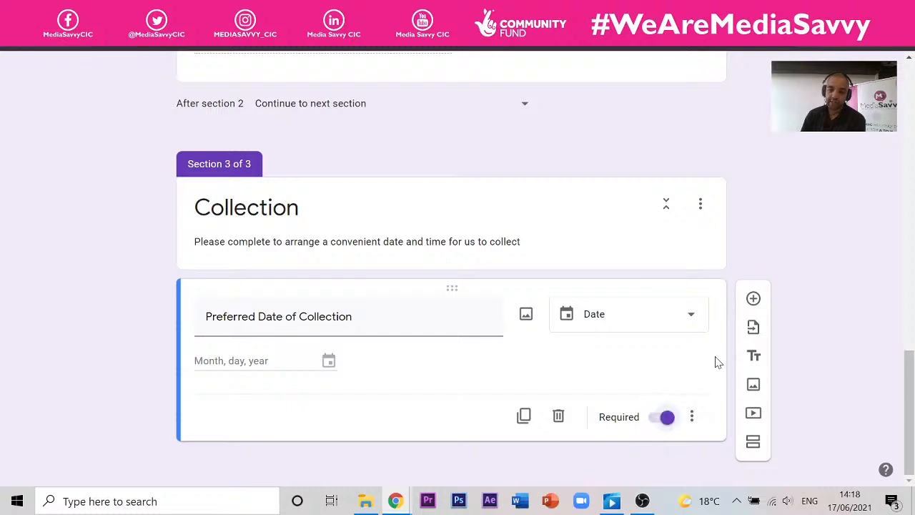
pyautogui.click(753, 299)
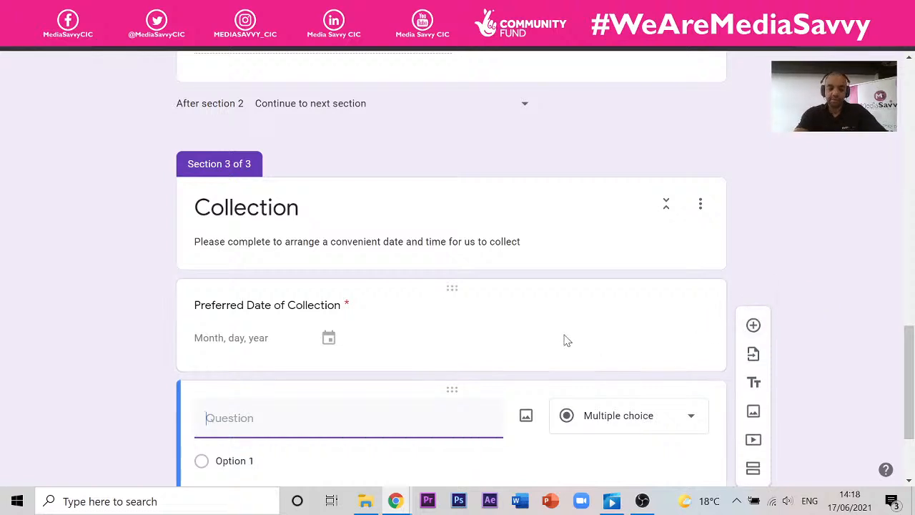
pyautogui.write('Prefered Time')
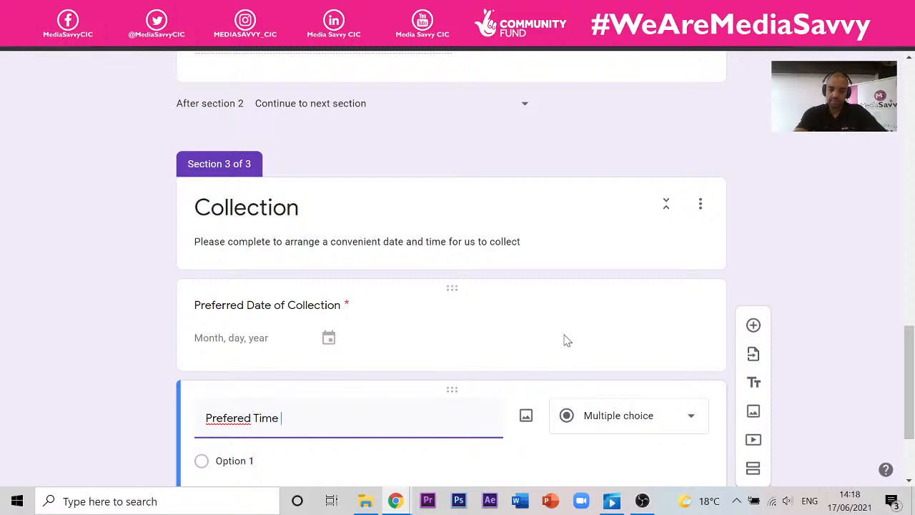
pyautogui.write(' Slot')
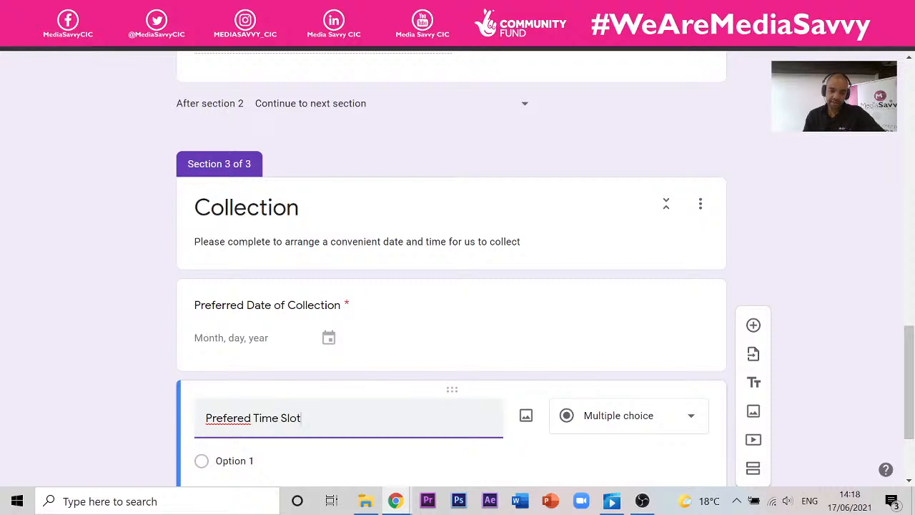
pyautogui.write('r')
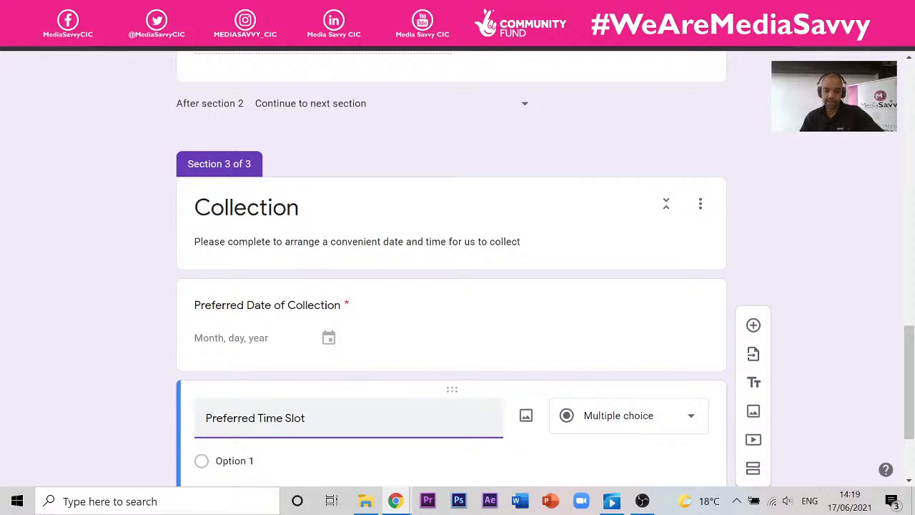
# - Enter the choices 08:00-12:00, 12:00-14:00 and 14:00-16:00
pyautogui.scroll(-2, 419, 372)
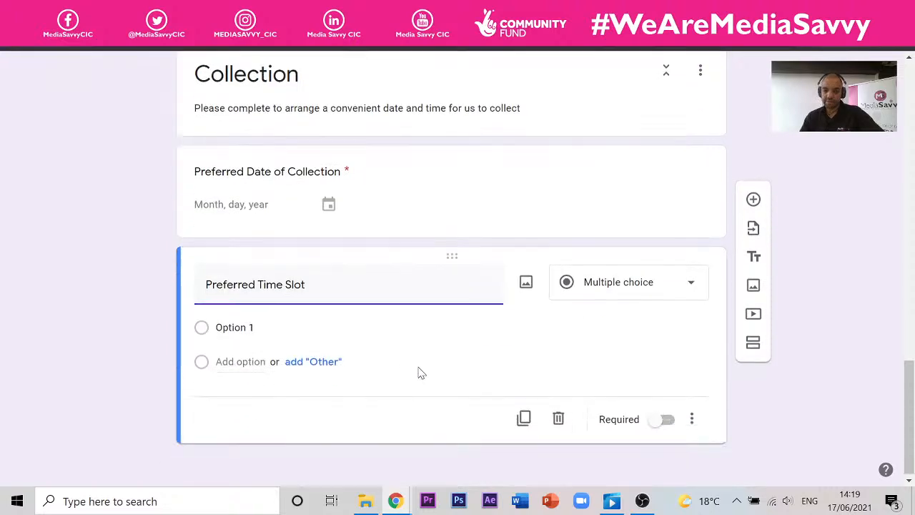
pyautogui.click(243, 326)
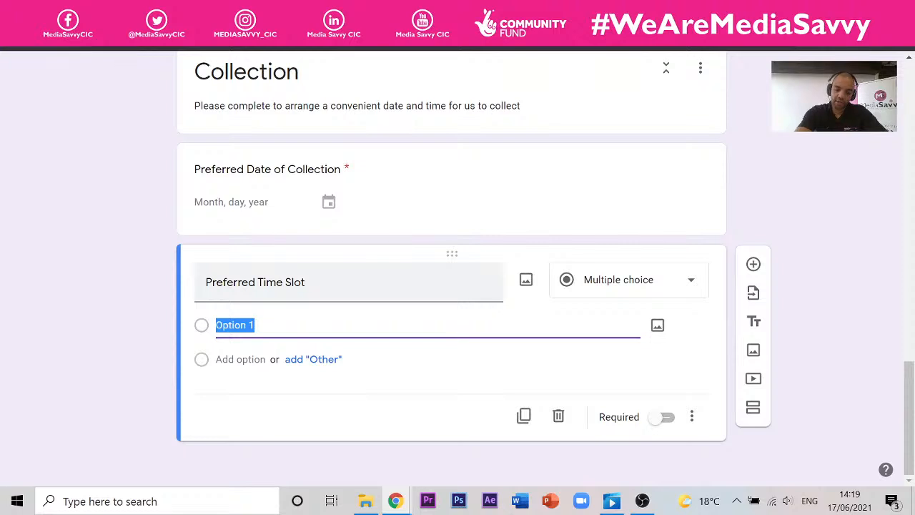
pyautogui.write('08:00-12:')
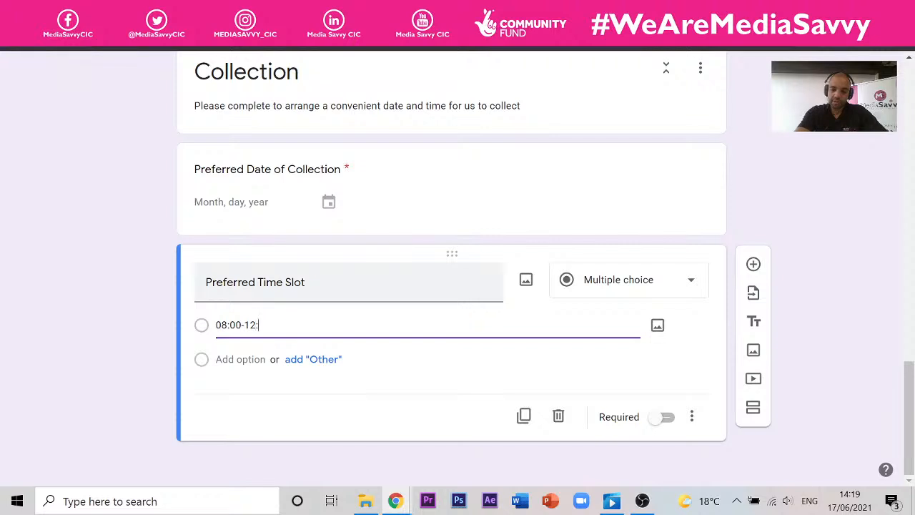
pyautogui.write('00')
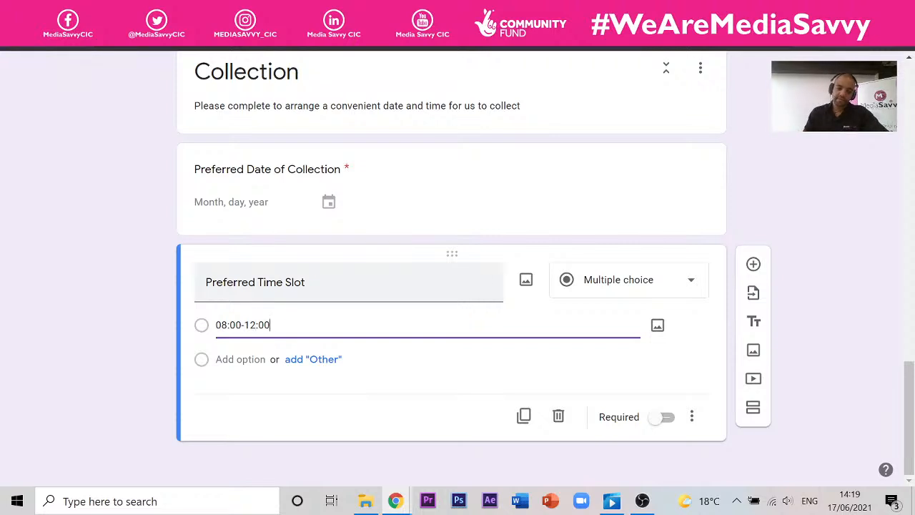
pyautogui.press('Return')
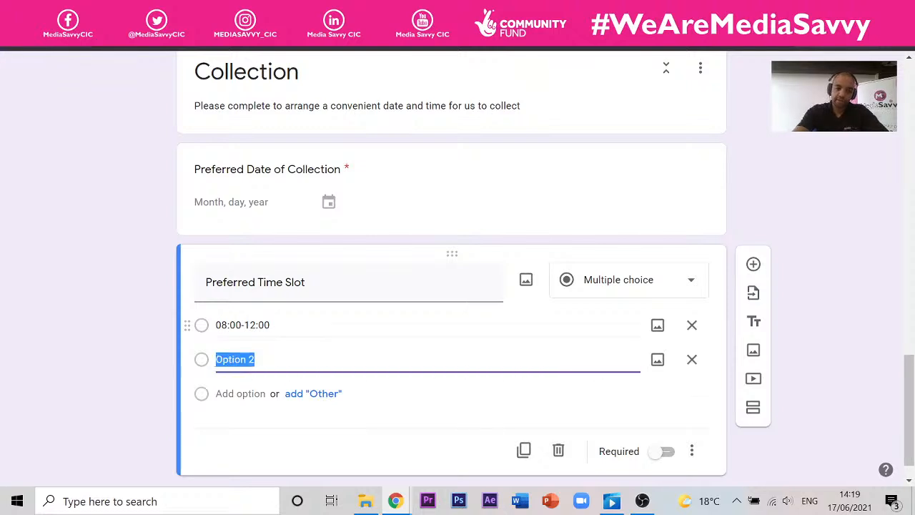
pyautogui.write('12:00-14')
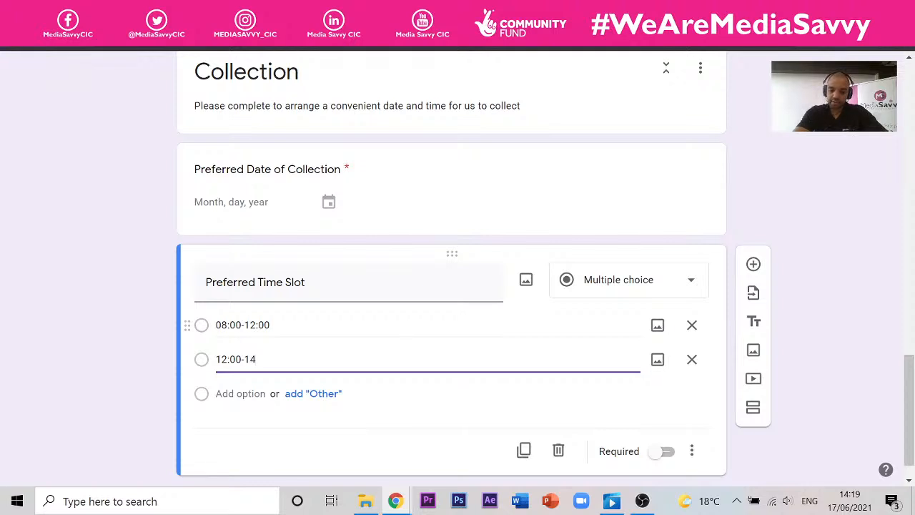
pyautogui.write(':00')
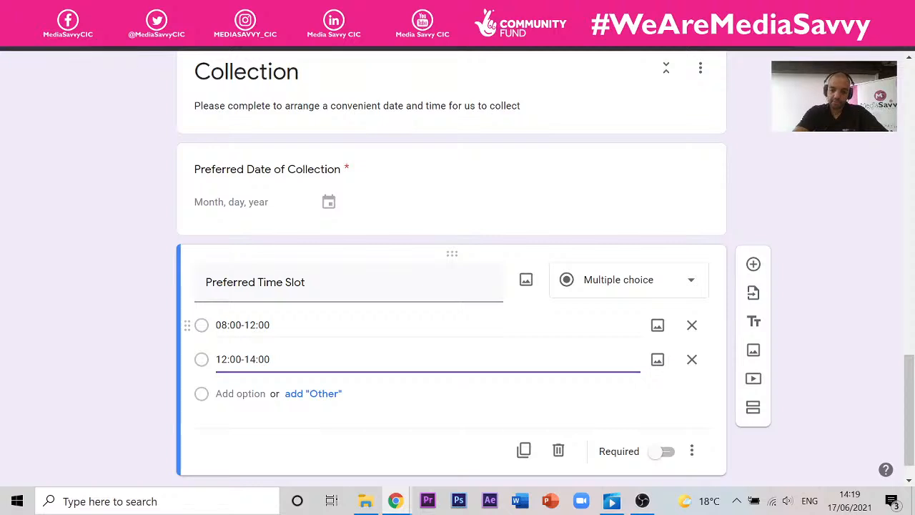
pyautogui.press('Return')
pyautogui.write('14:00-16:00')
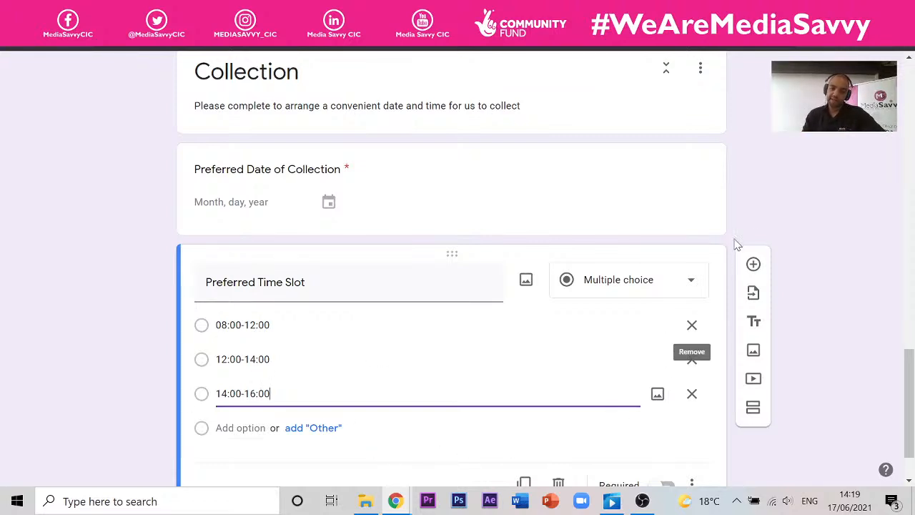
pyautogui.click(838, 192)
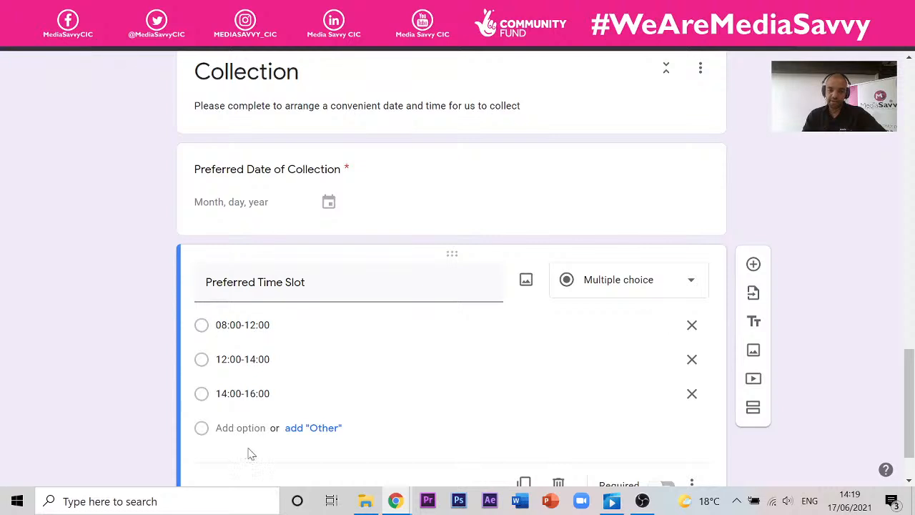
# - Switch on Required for the Preferred Time Slot question
pyautogui.scroll(-1, 529, 325)
pyautogui.scroll(-1, 530, 326)
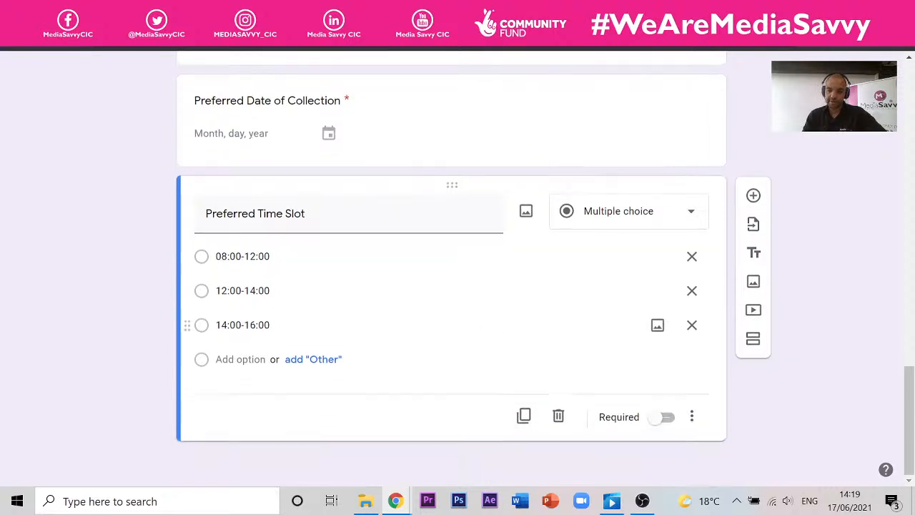
pyautogui.click(661, 418)
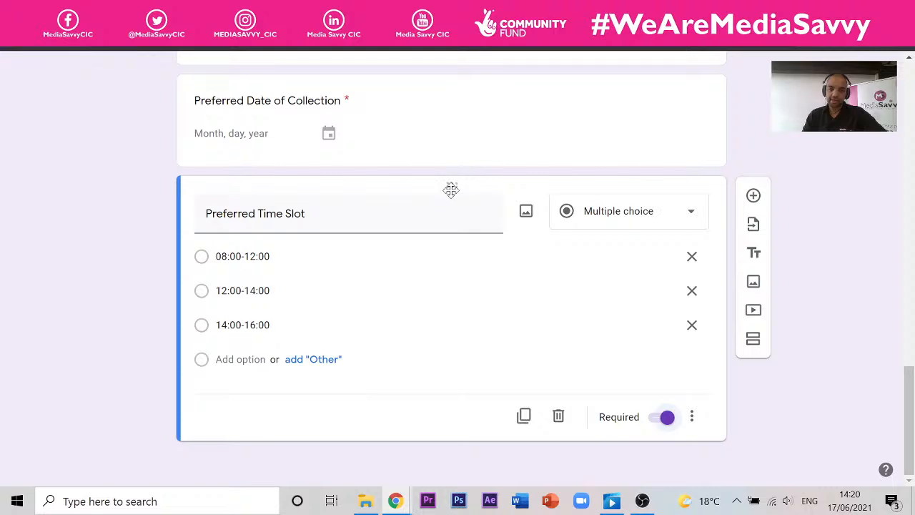
pyautogui.moveTo(455, 189); pyautogui.dragTo(435, 338)
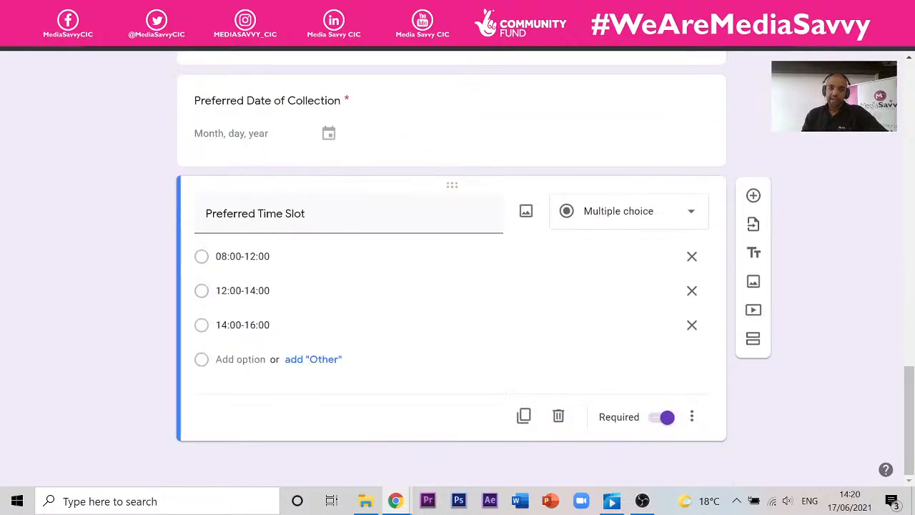
pyautogui.scroll(15, 593, 92)
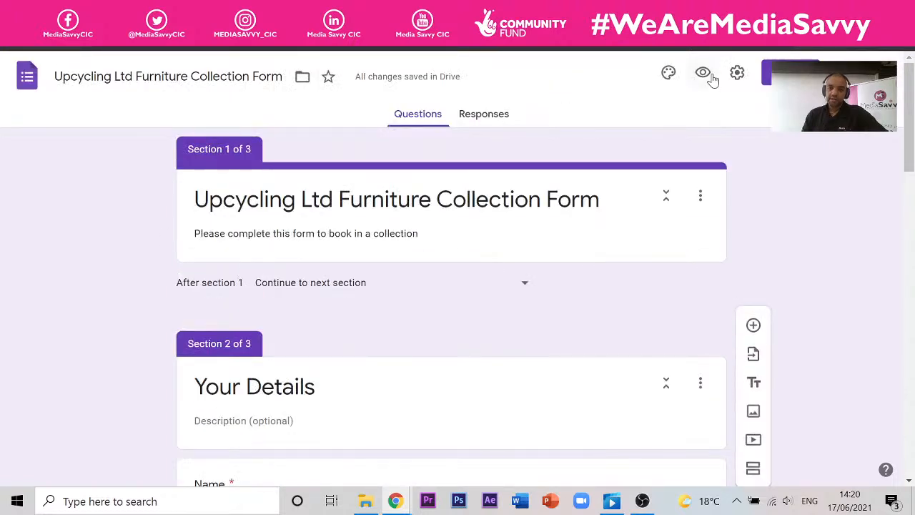
# - Preview the form and enter a test name on the Your Details page
pyautogui.click(705, 74)
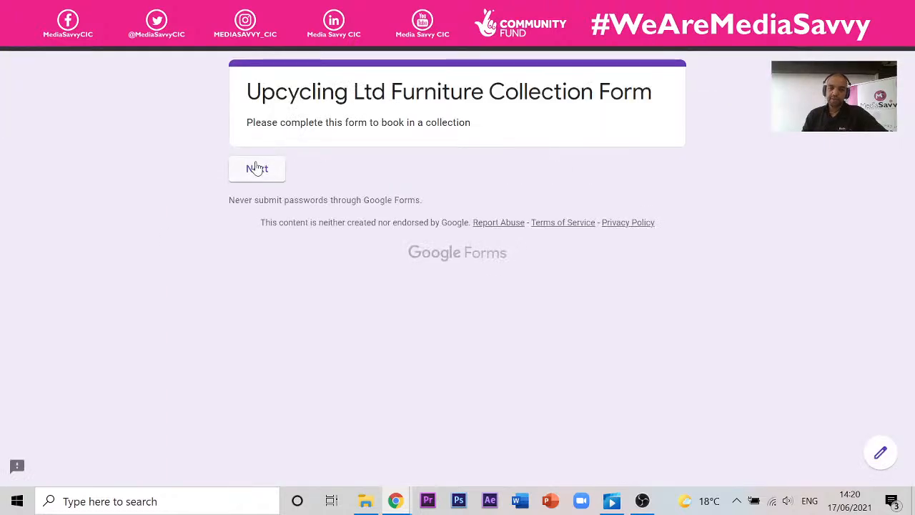
pyautogui.click(257, 168)
pyautogui.scroll(-8, 422, 214)
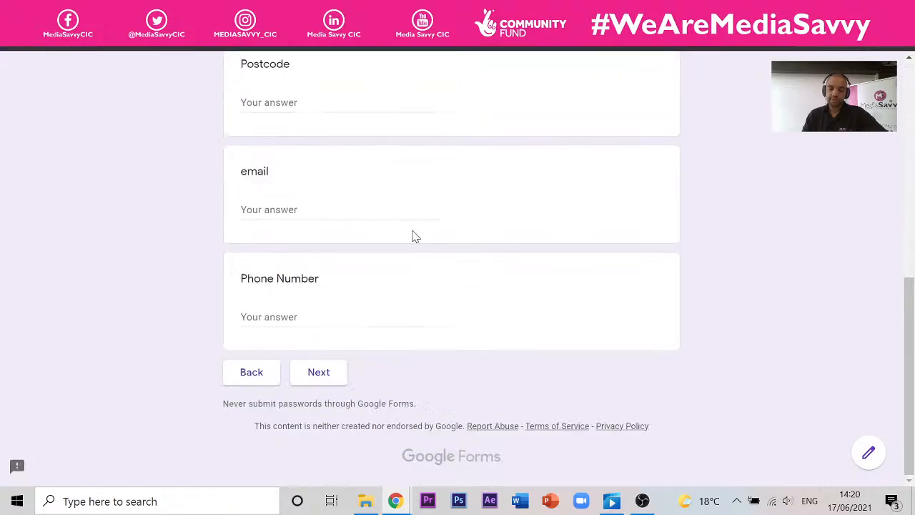
pyautogui.scroll(8, 415, 229)
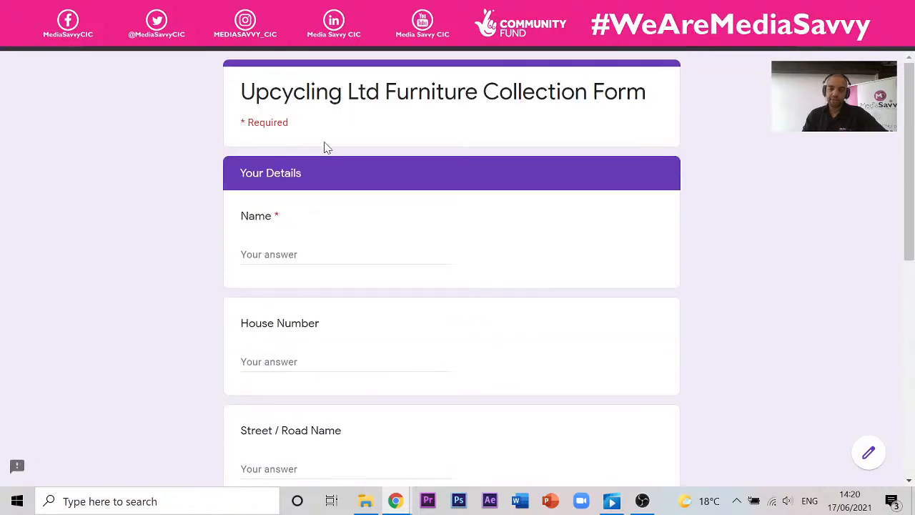
pyautogui.scroll(-2, 324, 148)
pyautogui.scroll(2, 309, 162)
pyautogui.scroll(-1, 309, 162)
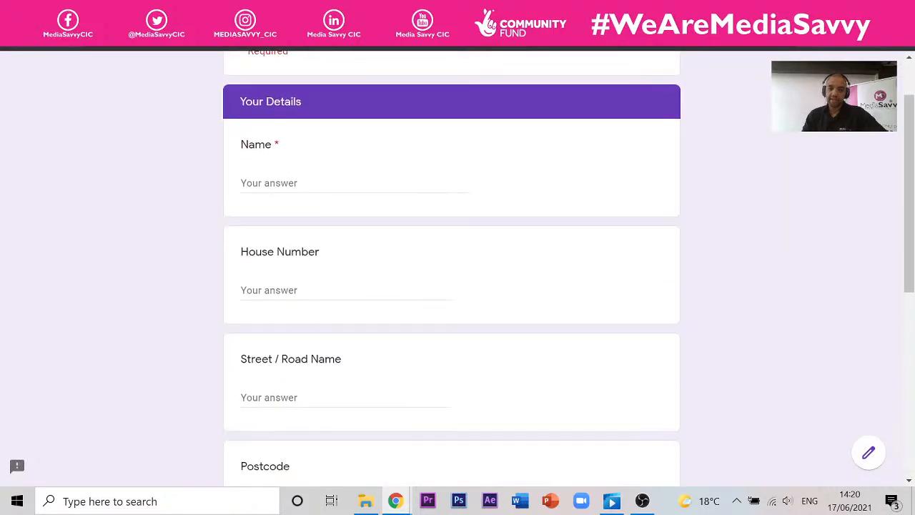
pyautogui.click(275, 176)
pyautogui.moveTo(281, 146); pyautogui.dragTo(274, 146)
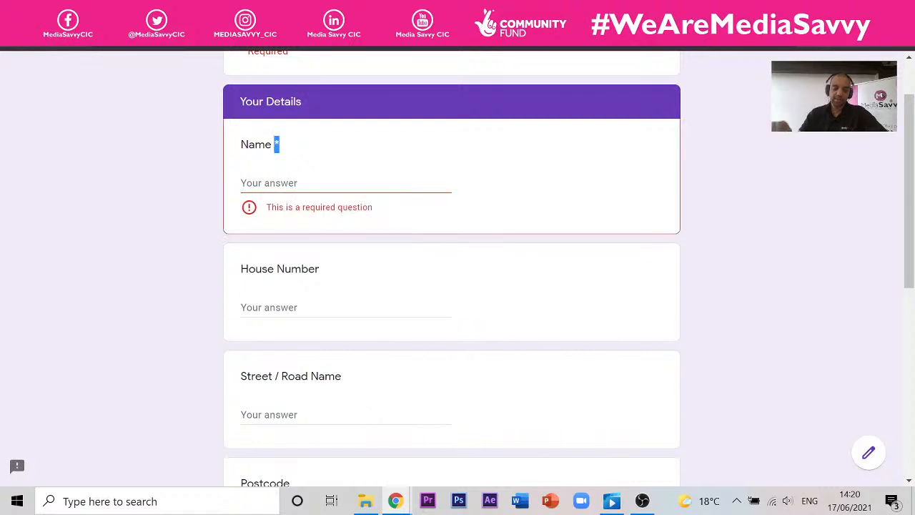
pyautogui.click(241, 180)
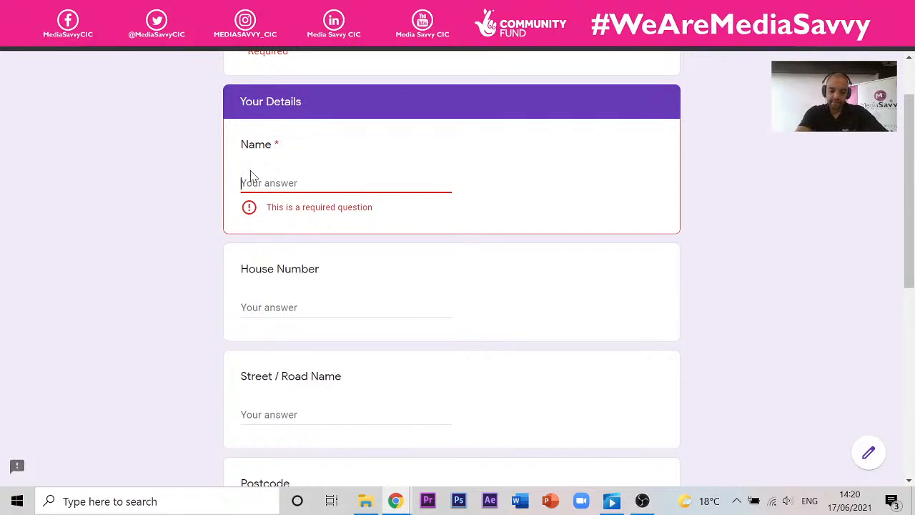
pyautogui.write('Jan')
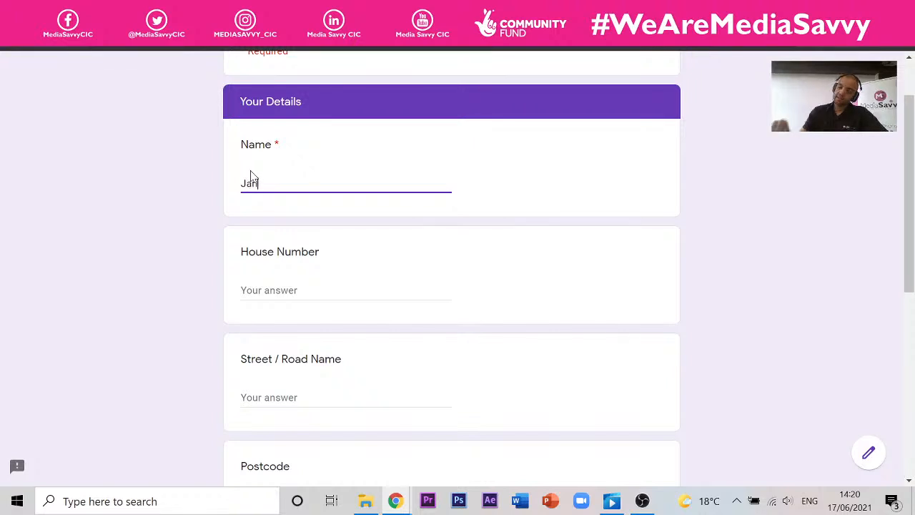
pyautogui.scroll(-2, 315, 212)
pyautogui.scroll(-4, 372, 198)
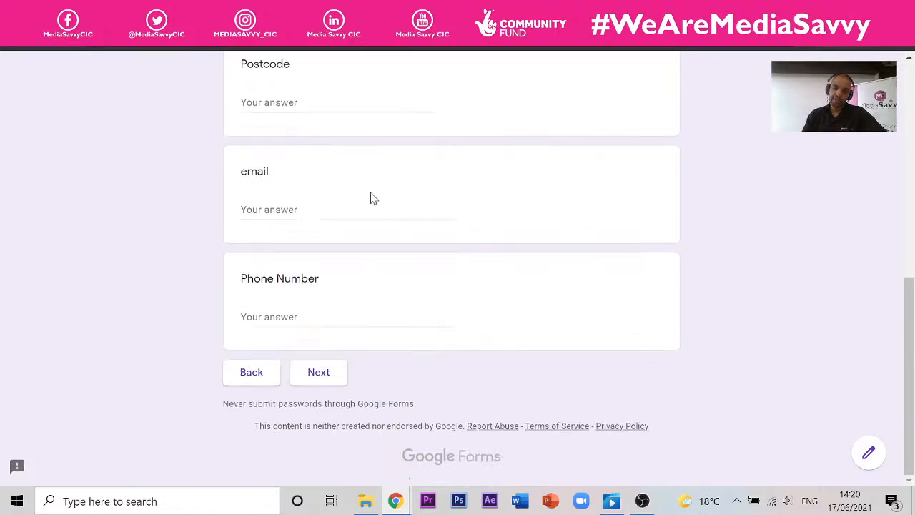
# - Pick 5 June 2021 and the 12:00-14:00 slot, submit, and close the preview
pyautogui.click(331, 374)
pyautogui.scroll(-2, 317, 210)
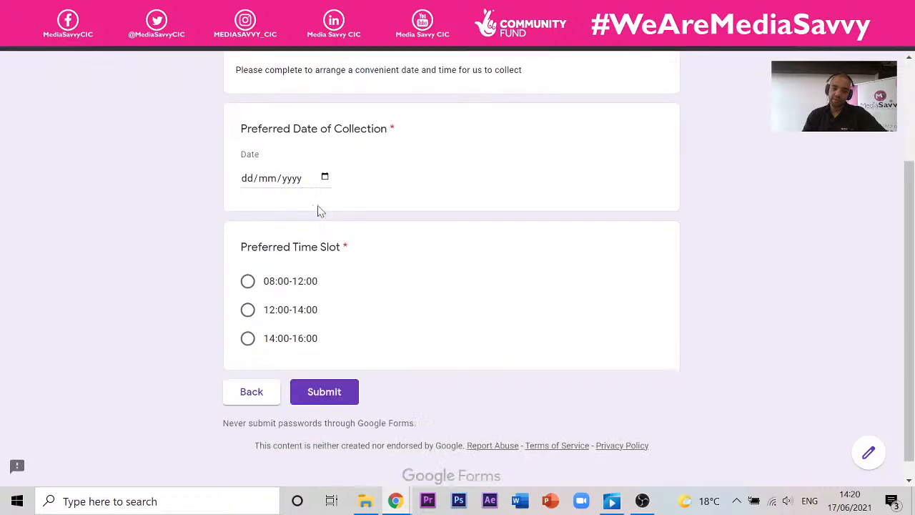
pyautogui.click(306, 179)
pyautogui.click(325, 178)
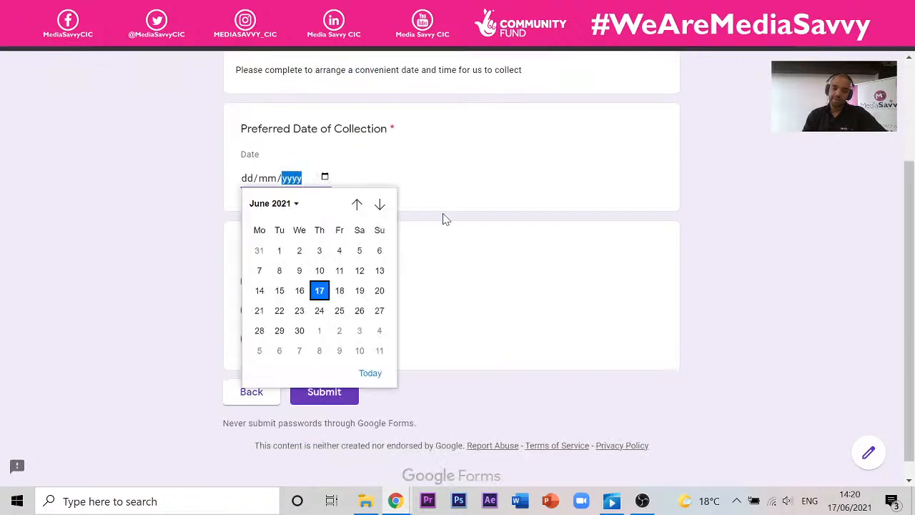
pyautogui.click(360, 252)
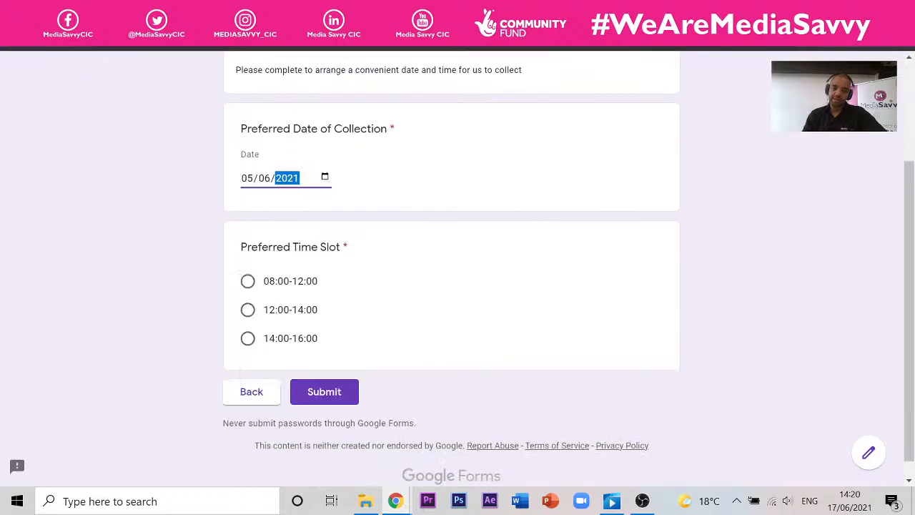
pyautogui.click(401, 136)
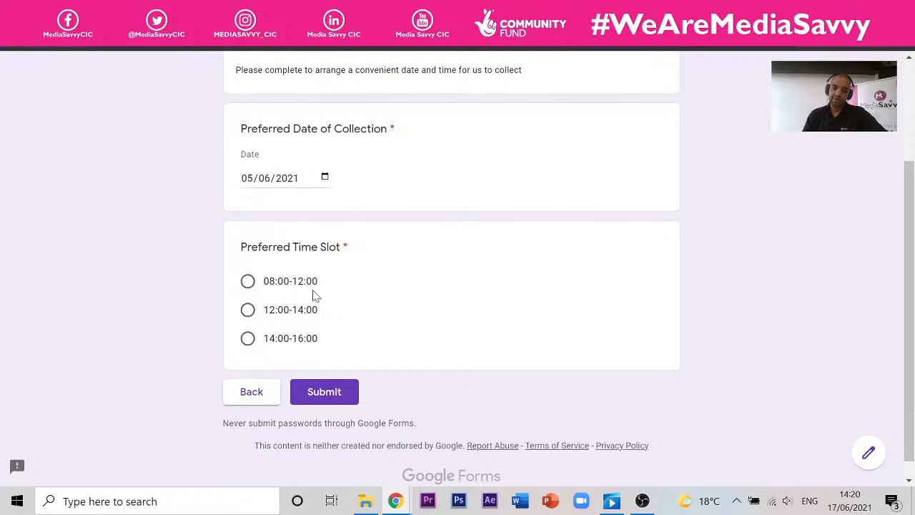
pyautogui.click(256, 308)
pyautogui.click(315, 393)
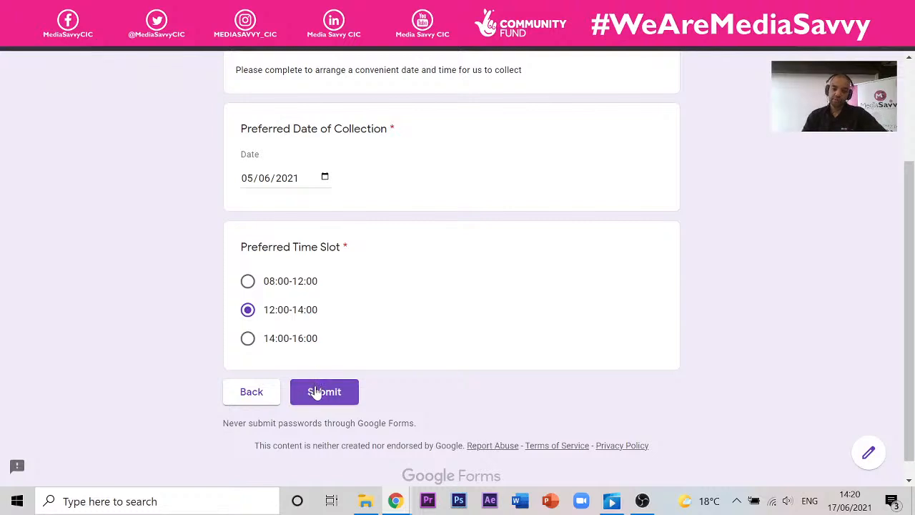
pyautogui.click(316, 393)
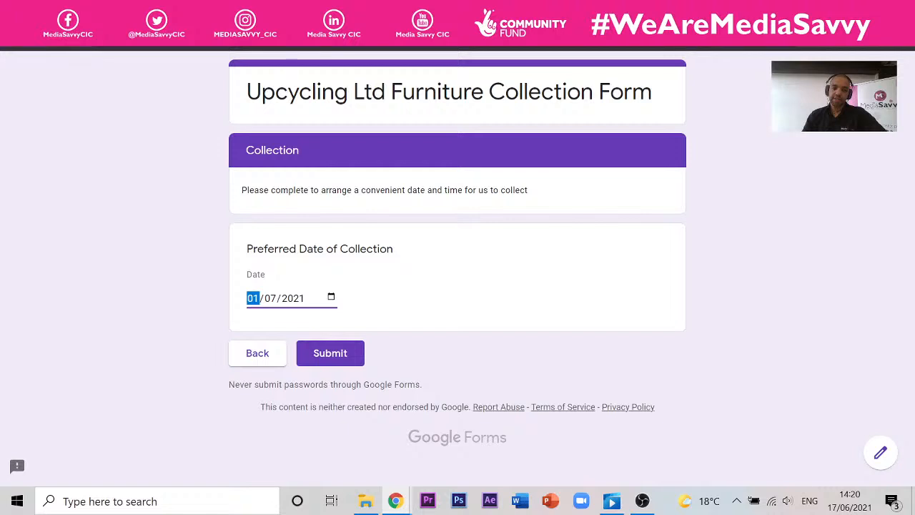
pyautogui.hotkey('ctrl', 'w')
pyautogui.click(518, 143)
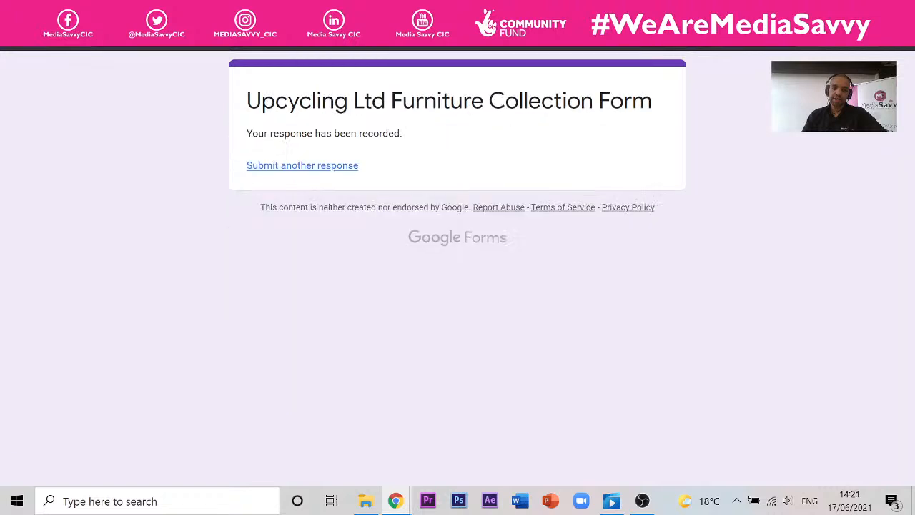
# - Return to the editor and open the form's Responses tab
pyautogui.click(266, 10)
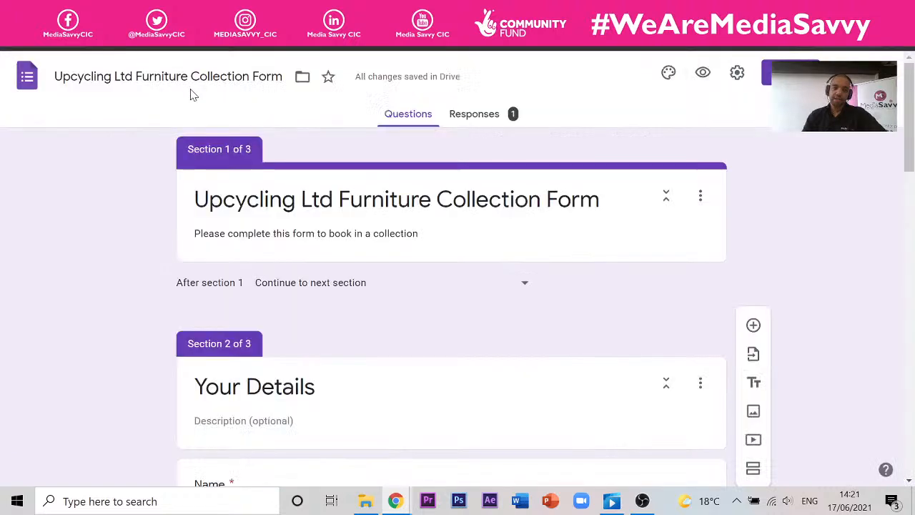
pyautogui.click(490, 117)
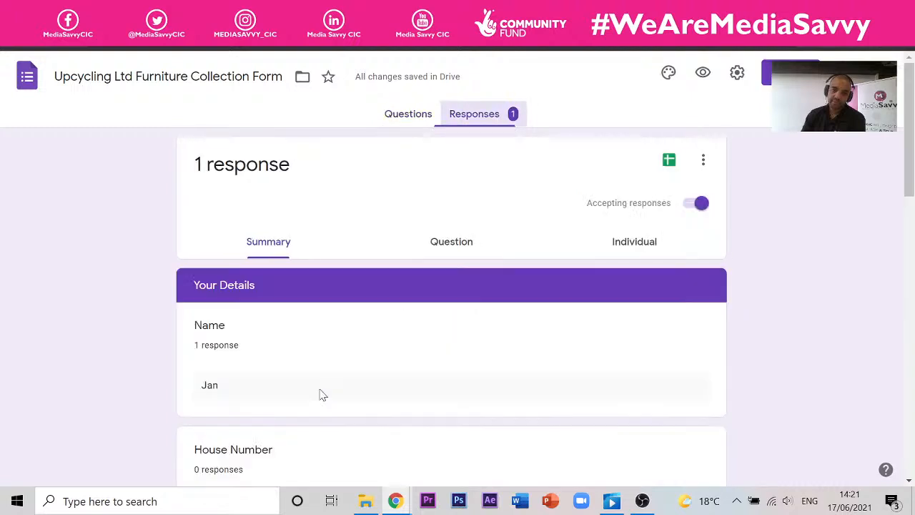
pyautogui.scroll(-2, 218, 188)
pyautogui.scroll(2, 236, 207)
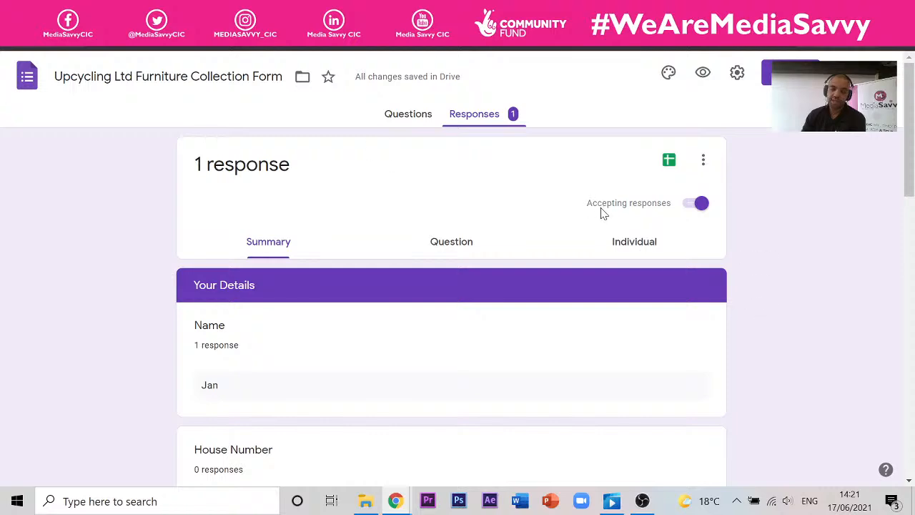
# - Review the individual response, then link responses to a newly created spreadsheet
pyautogui.click(623, 245)
pyautogui.scroll(-10, 321, 237)
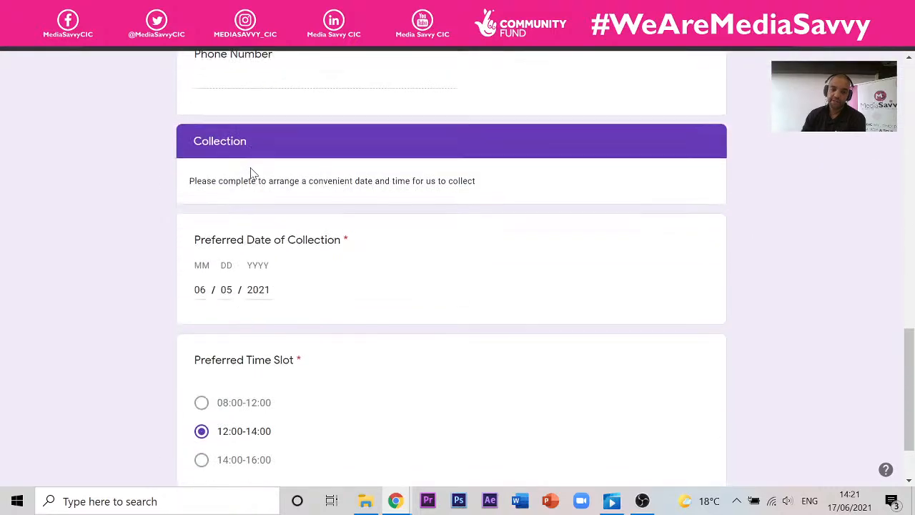
pyautogui.scroll(-1, 251, 175)
pyautogui.scroll(10, 266, 187)
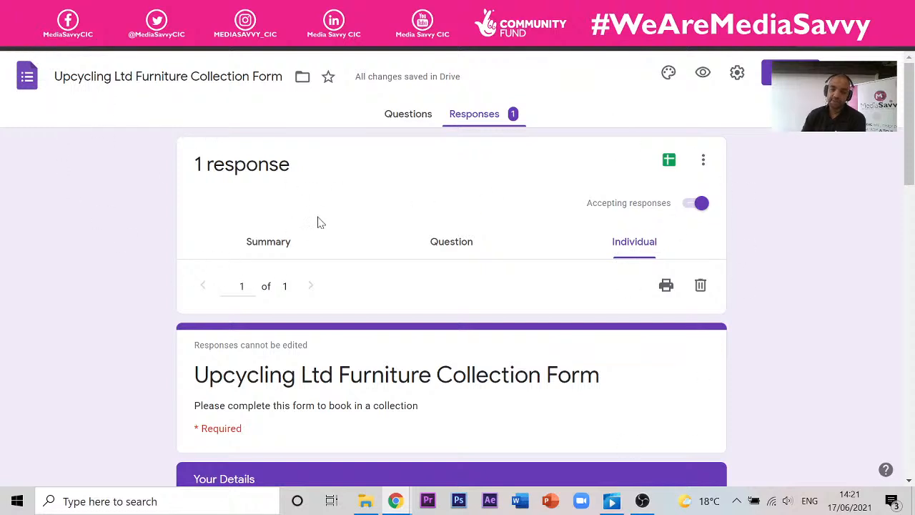
pyautogui.scroll(-4, 276, 241)
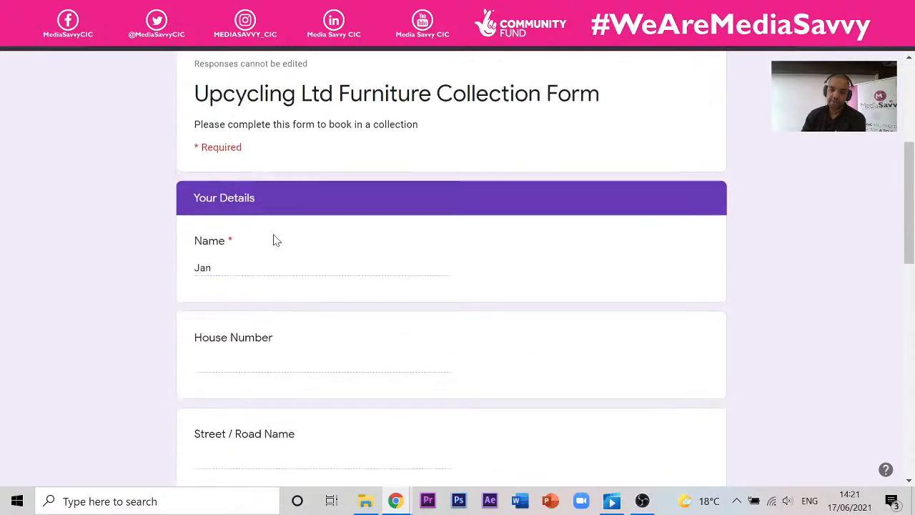
pyautogui.scroll(5, 272, 236)
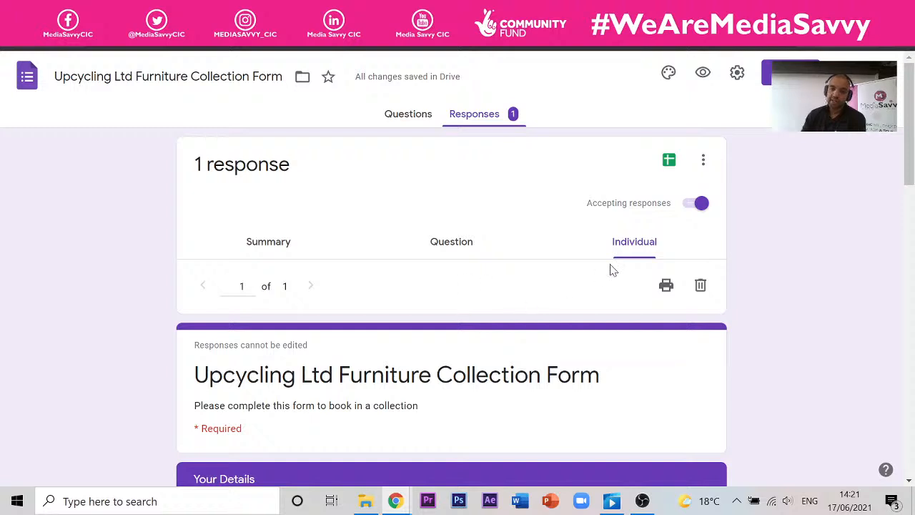
pyautogui.click(669, 162)
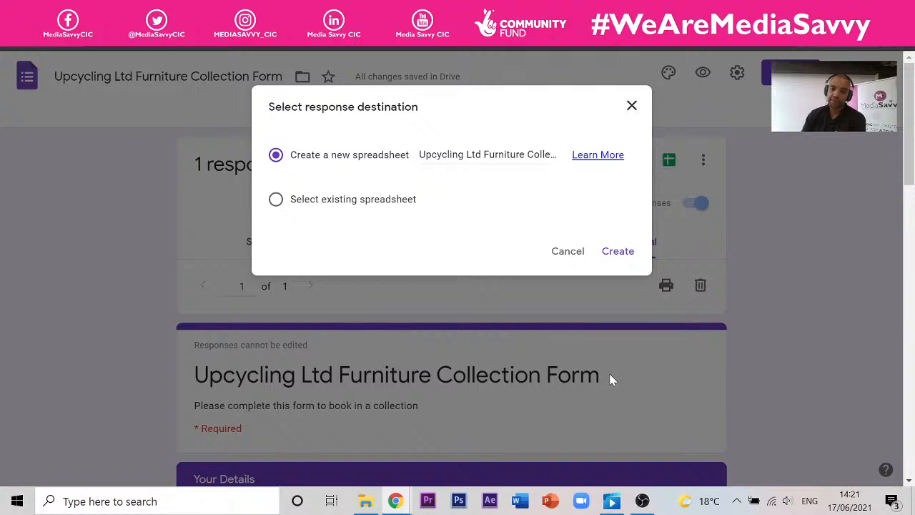
pyautogui.click(619, 252)
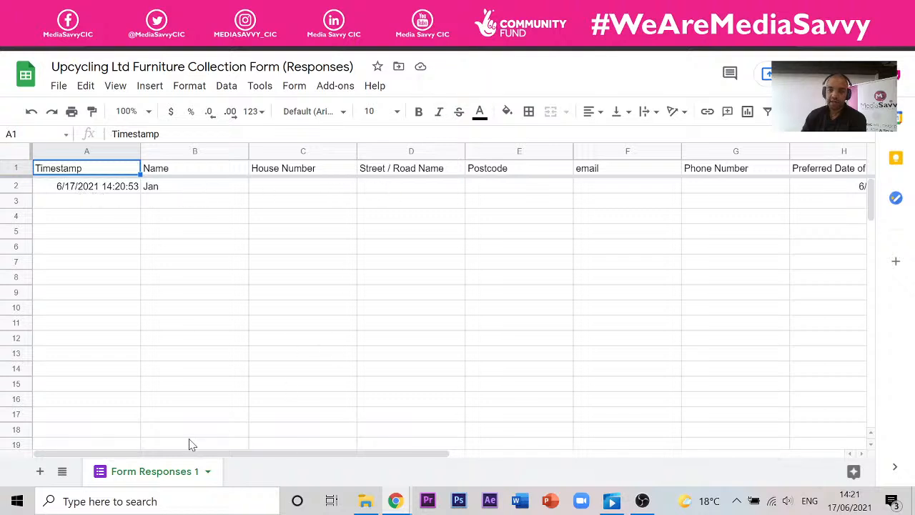
# - Scroll the sheet to check the 6/5/2021 and 12:00-14:00 columns, then return to Forms
pyautogui.moveTo(184, 456); pyautogui.dragTo(402, 458)
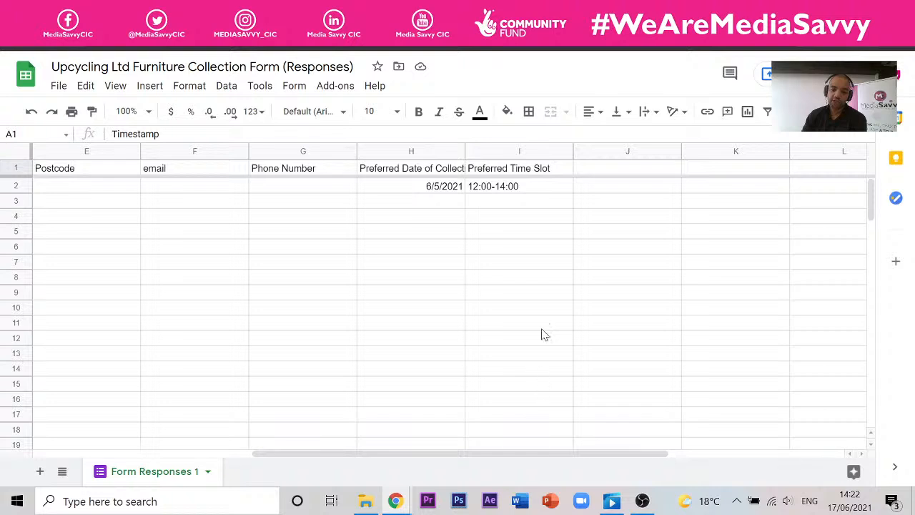
pyautogui.click(50, 10)
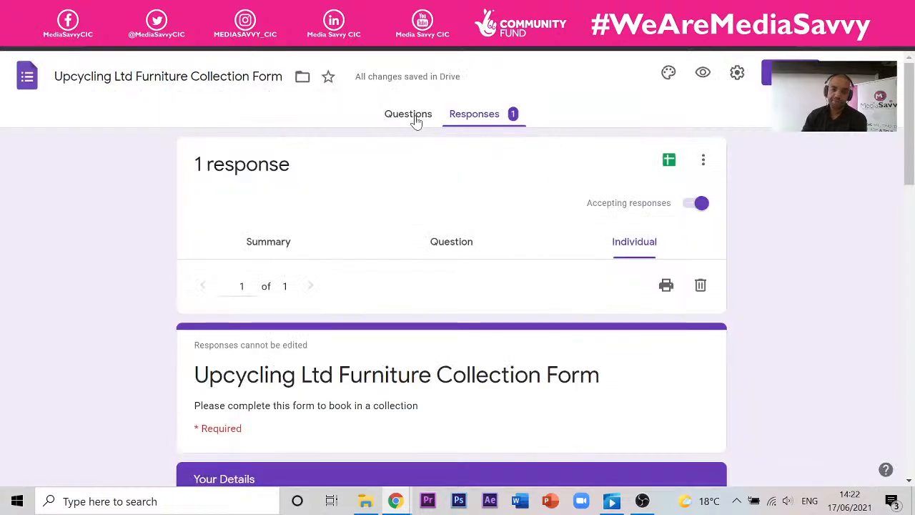
# - Preview the form and enter a test name in the Name question
pyautogui.click(703, 72)
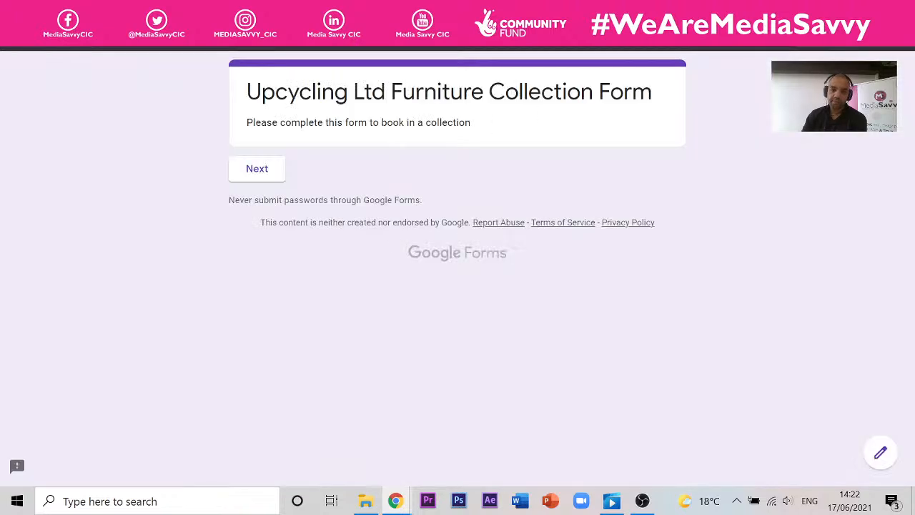
pyautogui.click(267, 178)
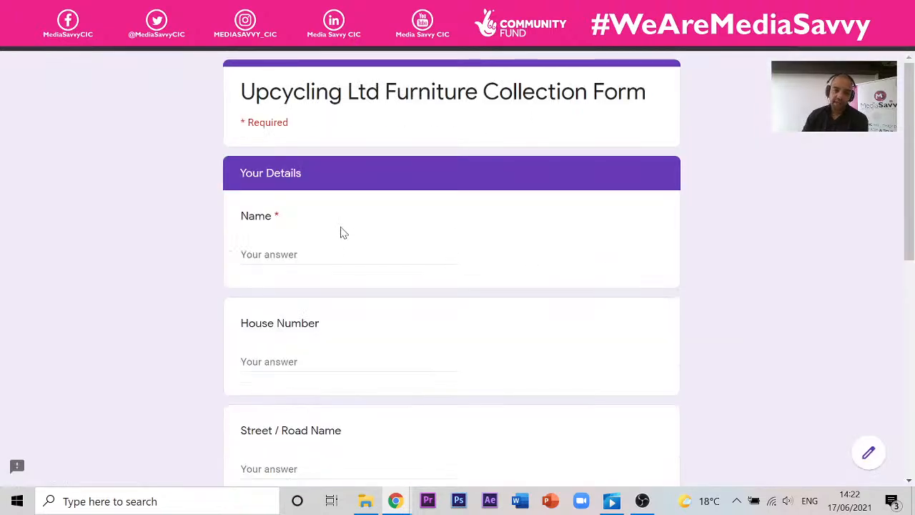
pyautogui.click(343, 255)
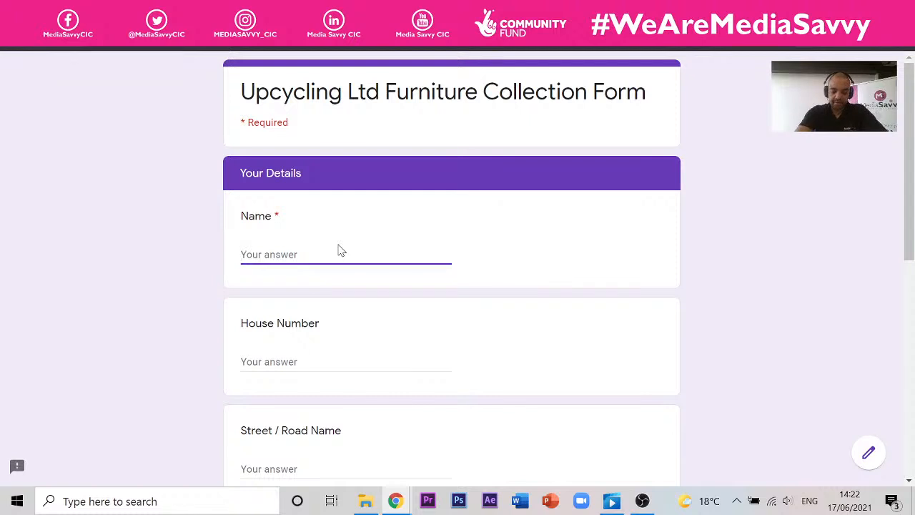
pyautogui.write('A')
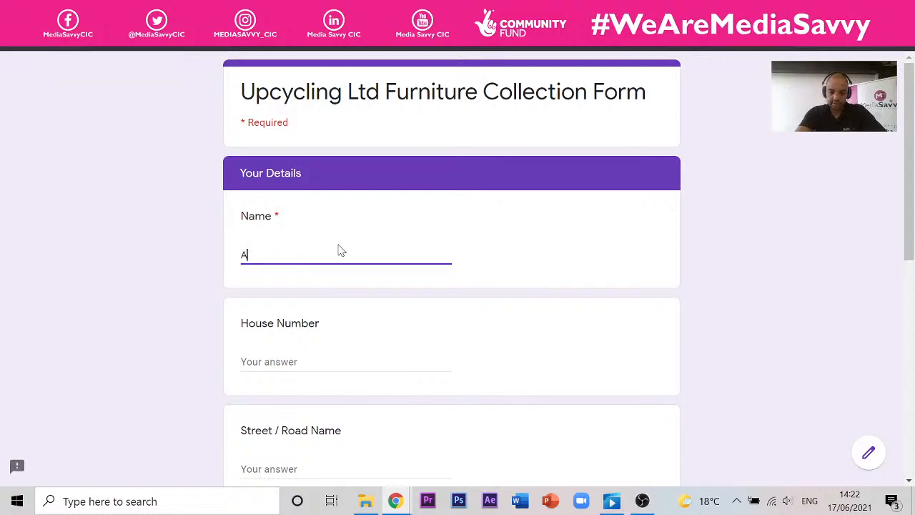
pyautogui.write('sif')
pyautogui.scroll(-5, 515, 317)
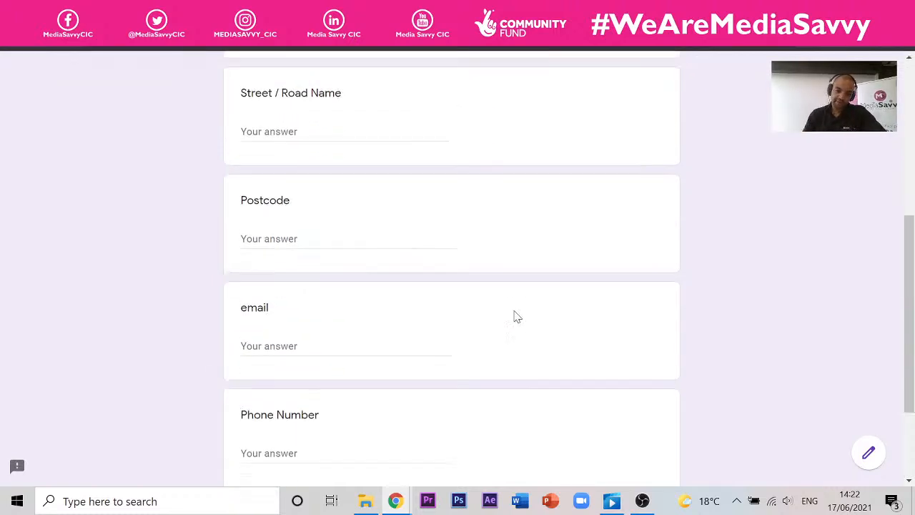
pyautogui.scroll(-2, 300, 270)
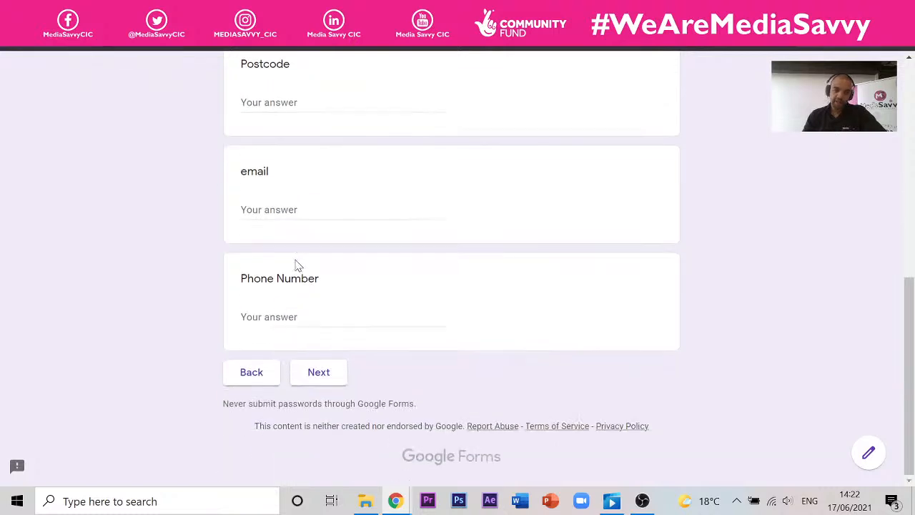
# - Pick 17 July 2021 and the 12:00-14:00 slot, then submit the response
pyautogui.click(317, 377)
pyautogui.click(271, 322)
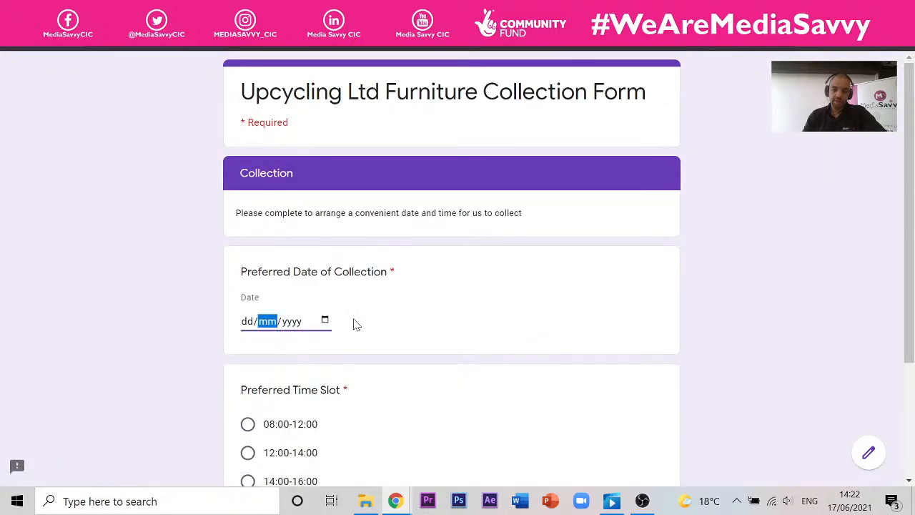
pyautogui.click(325, 322)
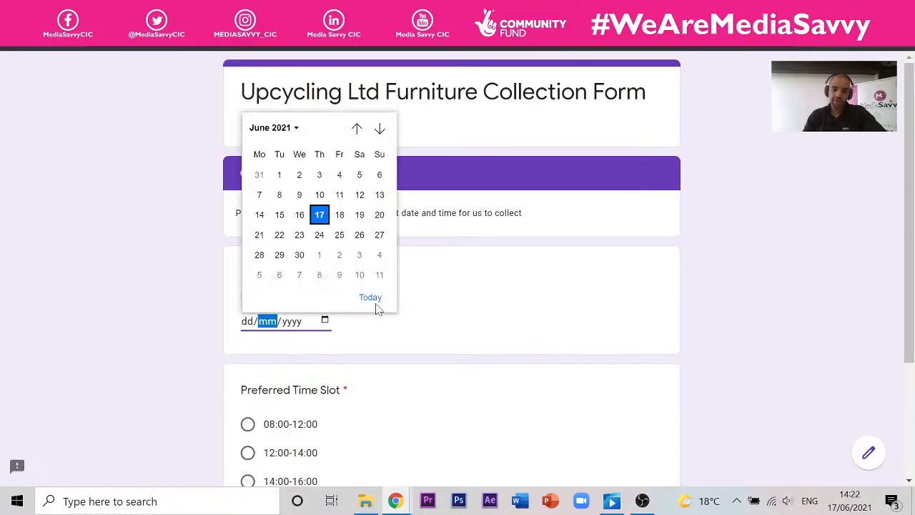
pyautogui.click(379, 129)
pyautogui.click(360, 215)
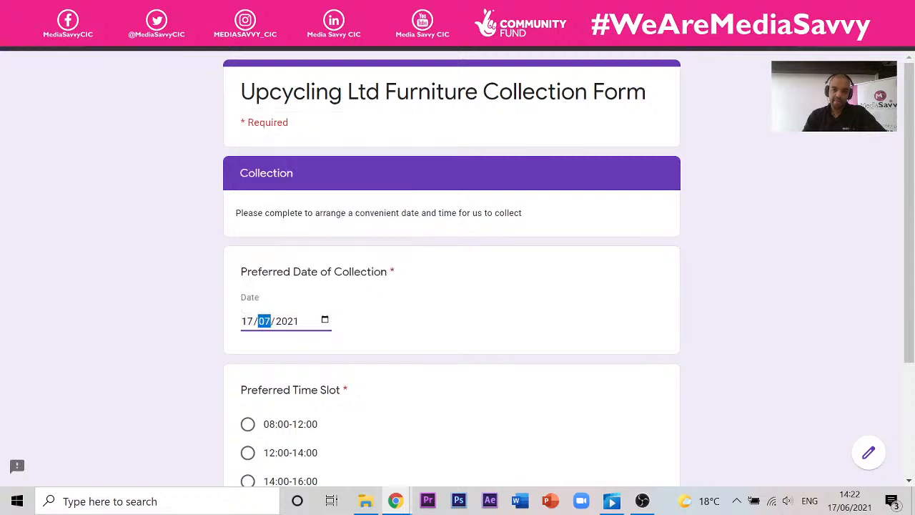
pyautogui.click(248, 452)
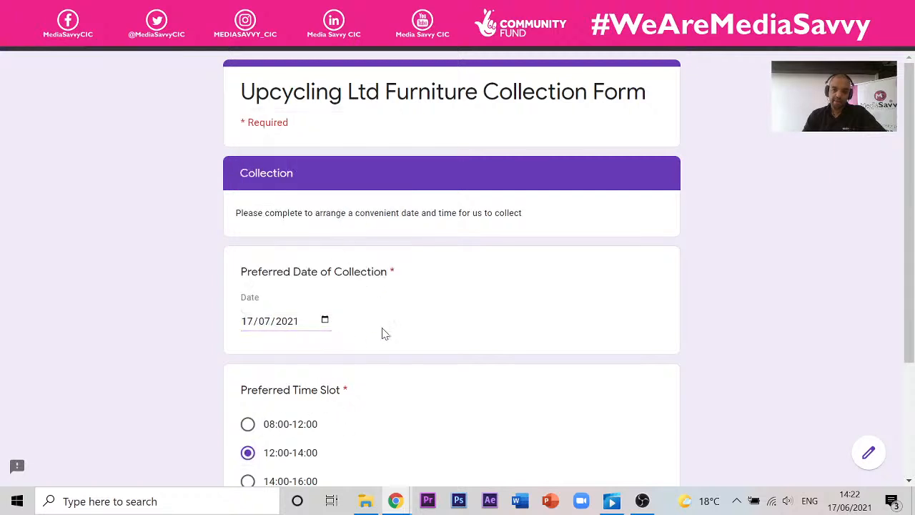
pyautogui.scroll(-2, 458, 344)
pyautogui.click(335, 371)
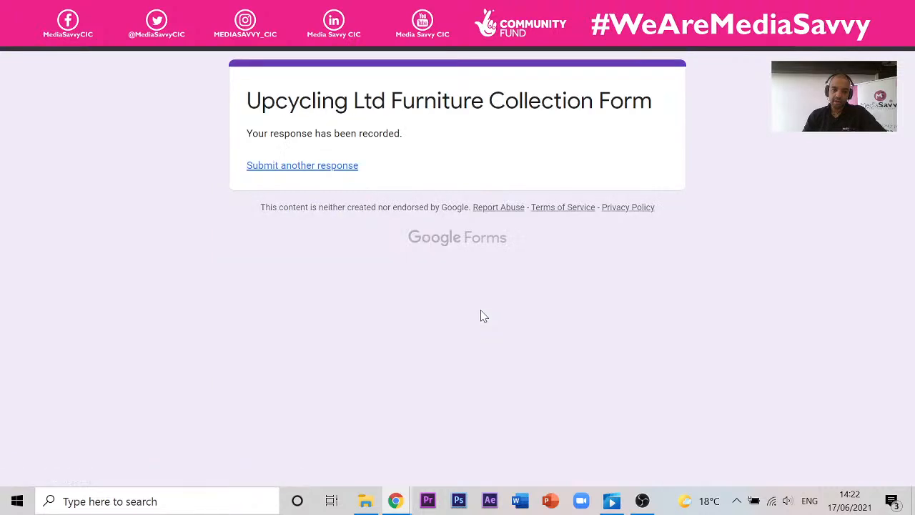
pyautogui.click(415, 10)
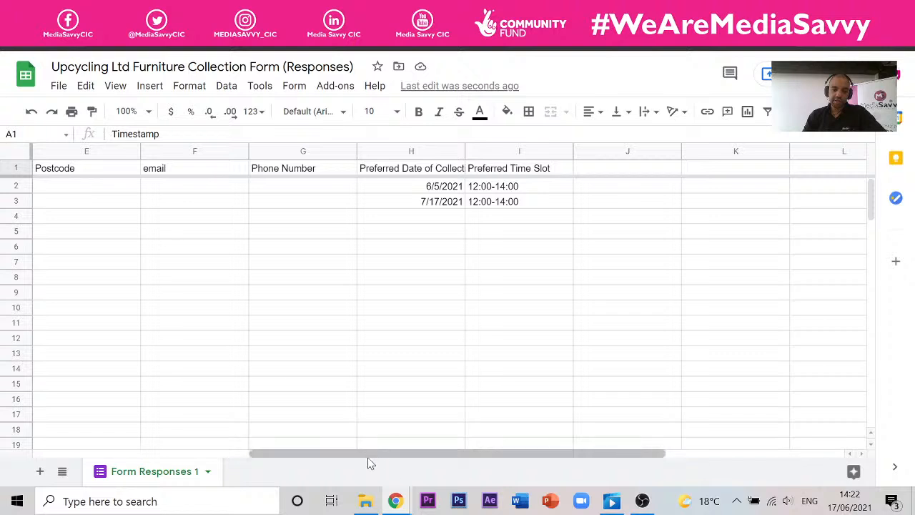
# - Scroll the spreadsheet to check the new row 3, then go back to the Forms Responses page
pyautogui.moveTo(368, 453); pyautogui.dragTo(254, 453)
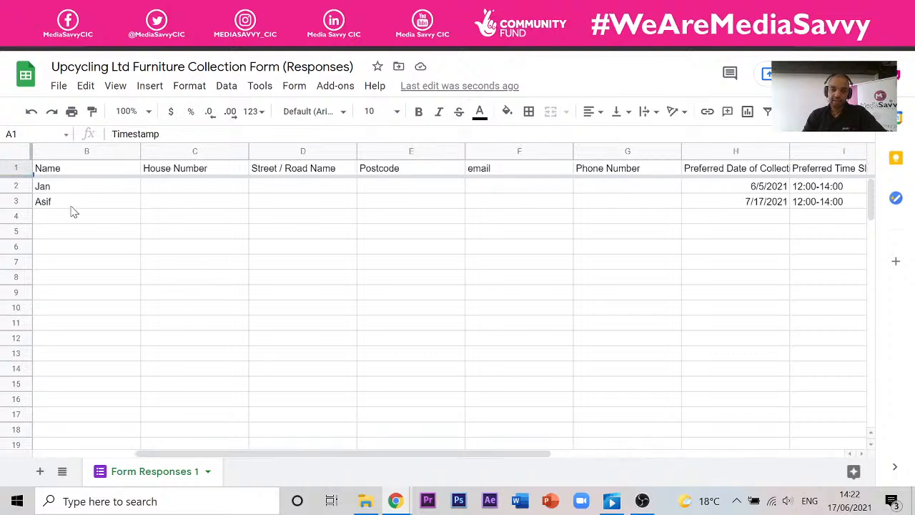
pyautogui.moveTo(219, 454); pyautogui.dragTo(155, 454)
pyautogui.moveTo(343, 458); pyautogui.dragTo(497, 470)
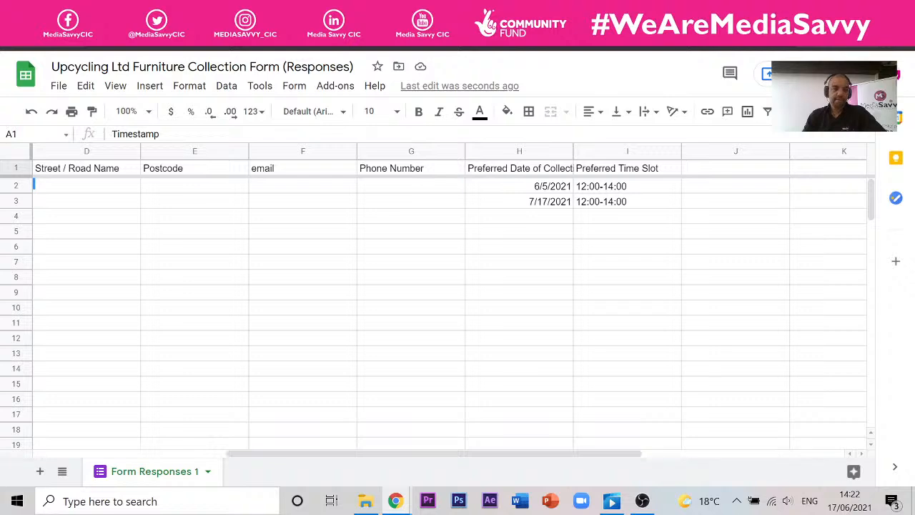
pyautogui.hotkey('ctrl', 'shift', 'Tab')
pyautogui.hotkey('ctrl', 'Tab')
pyautogui.hotkey('ctrl', 'shift', 'Tab')
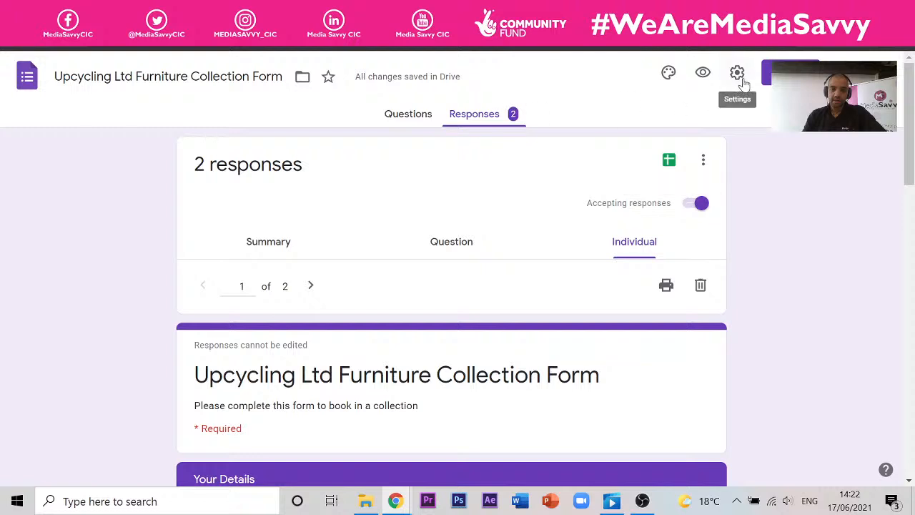
# - Preview the form again and enter a test name in the Name question
pyautogui.click(703, 75)
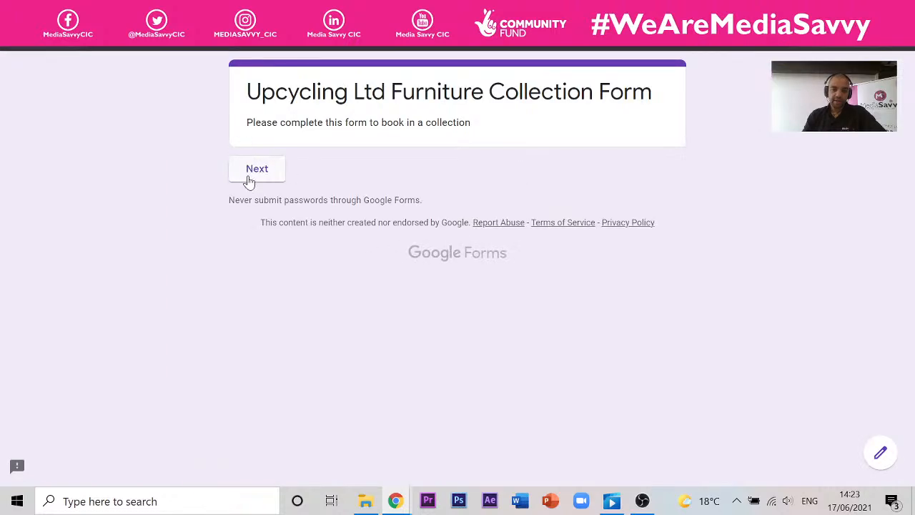
pyautogui.click(249, 182)
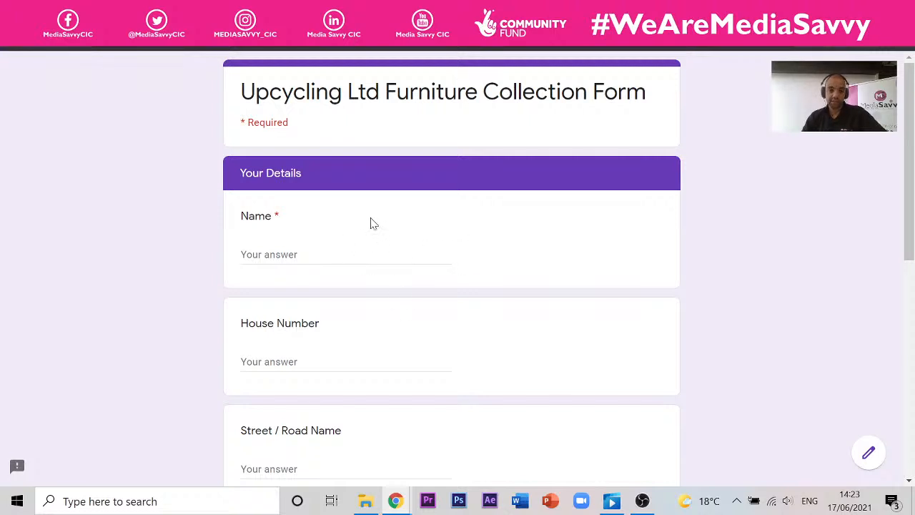
pyautogui.click(351, 254)
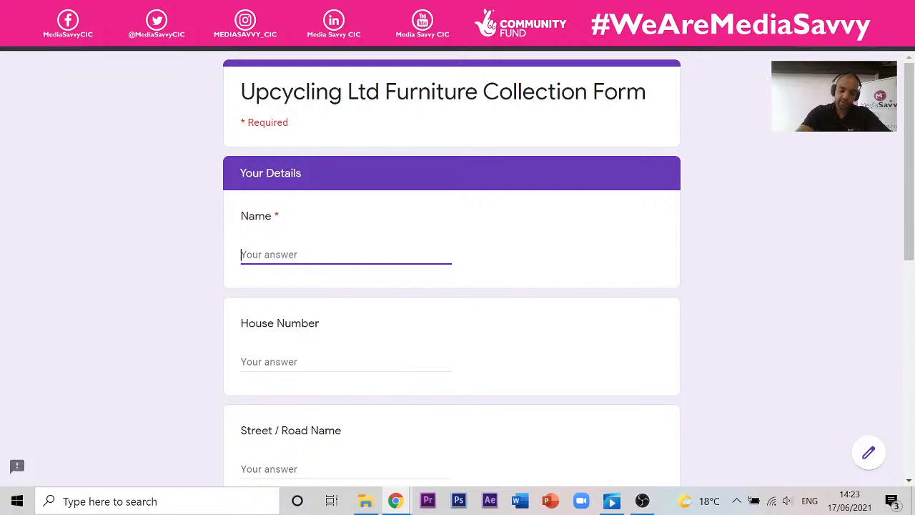
pyautogui.write('Gle')
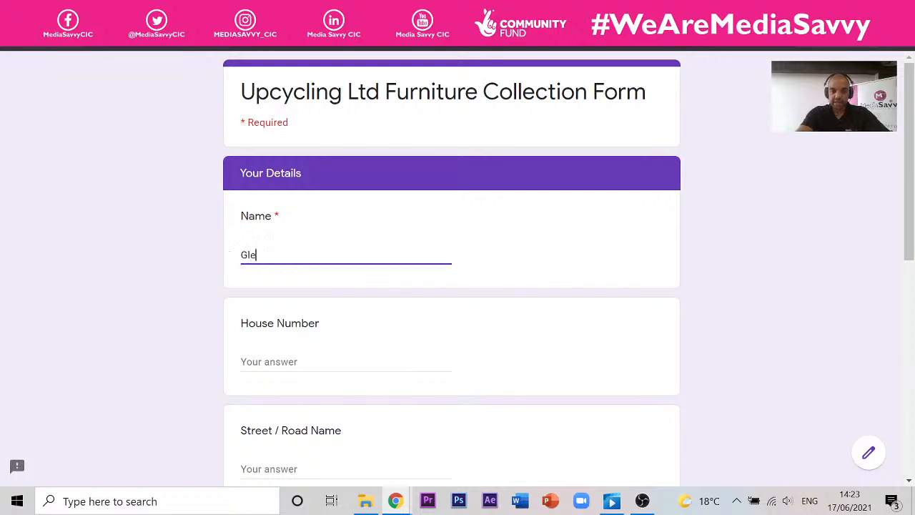
pyautogui.write('n')
pyautogui.scroll(-8, 451, 287)
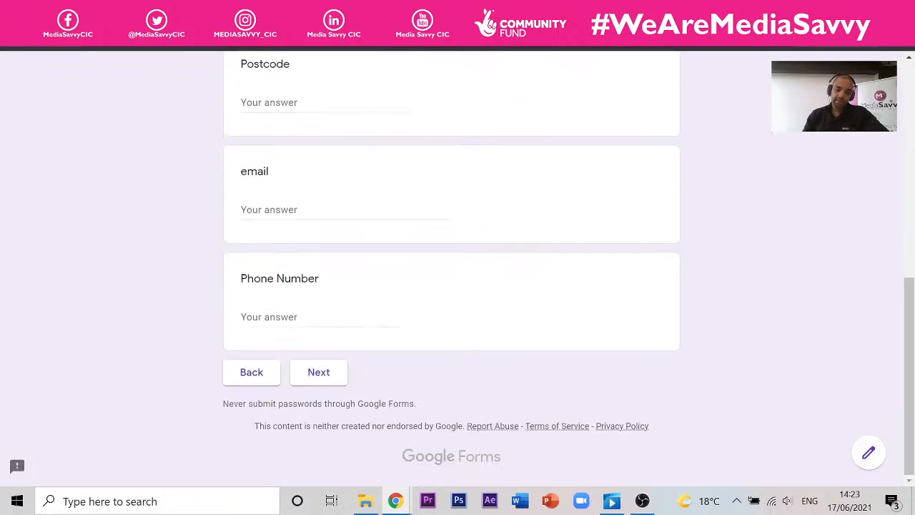
# - Choose 5 June 2021 and the 08:00-12:00 slot, submit, and view the collected responses
pyautogui.click(318, 373)
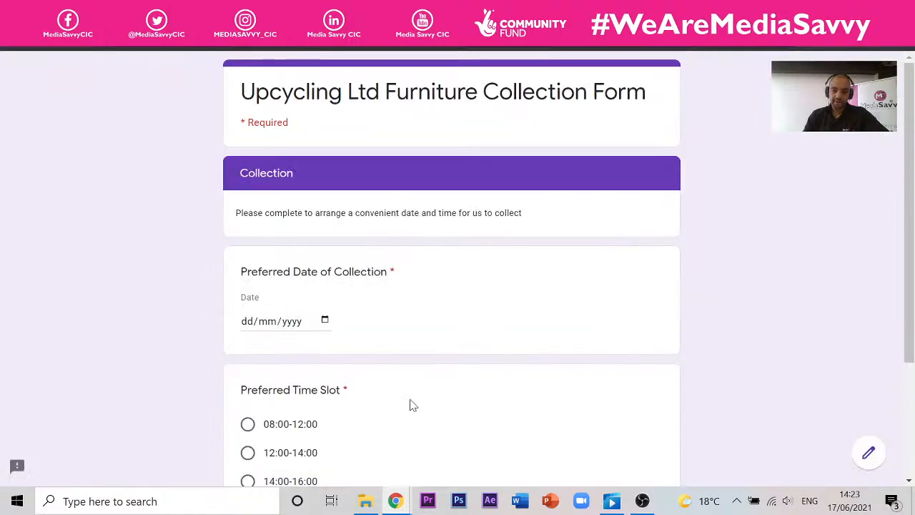
pyautogui.click(325, 320)
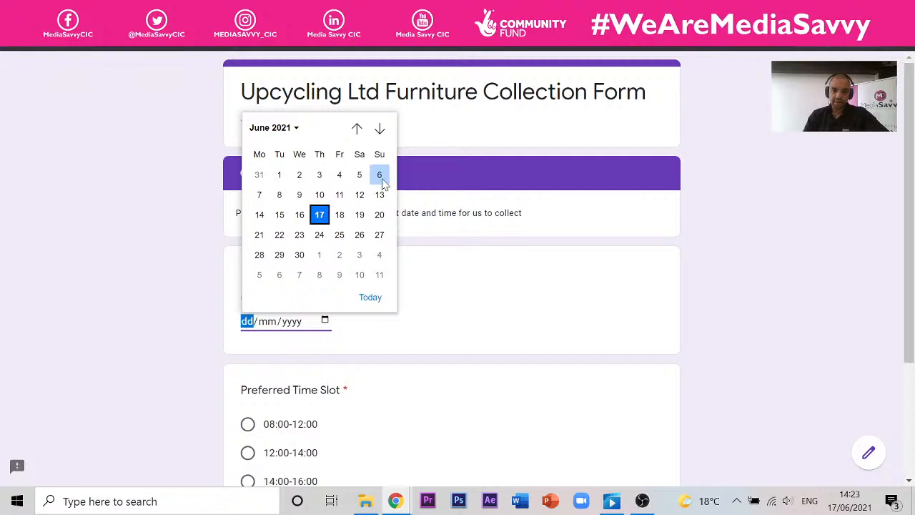
pyautogui.click(360, 178)
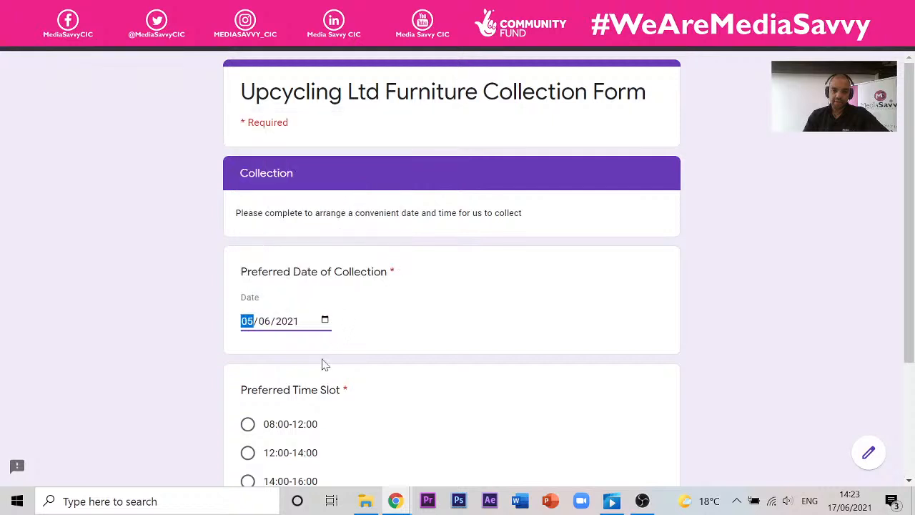
pyautogui.scroll(-3, 322, 364)
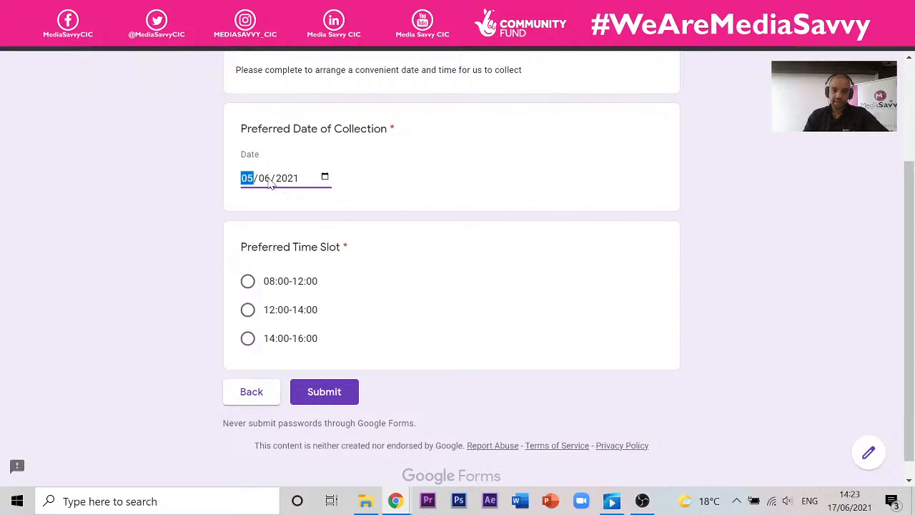
pyautogui.click(247, 281)
pyautogui.click(335, 399)
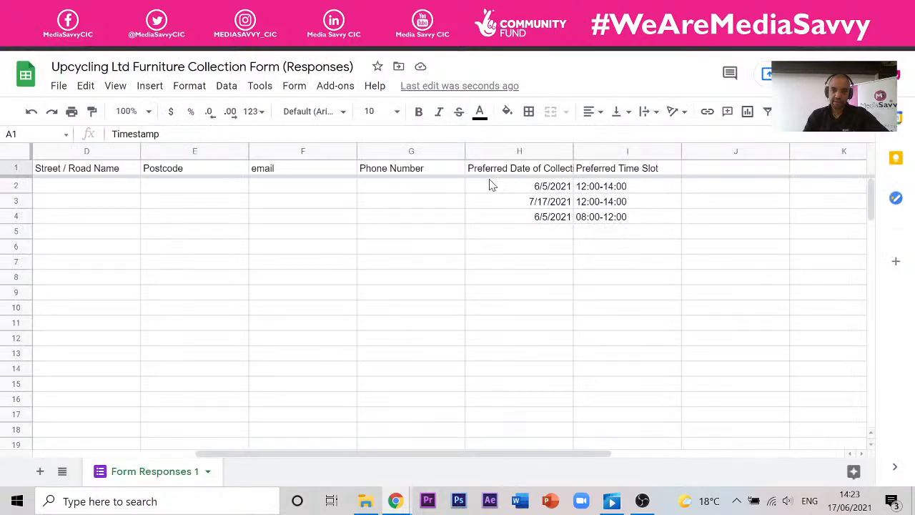
pyautogui.click(400, 8)
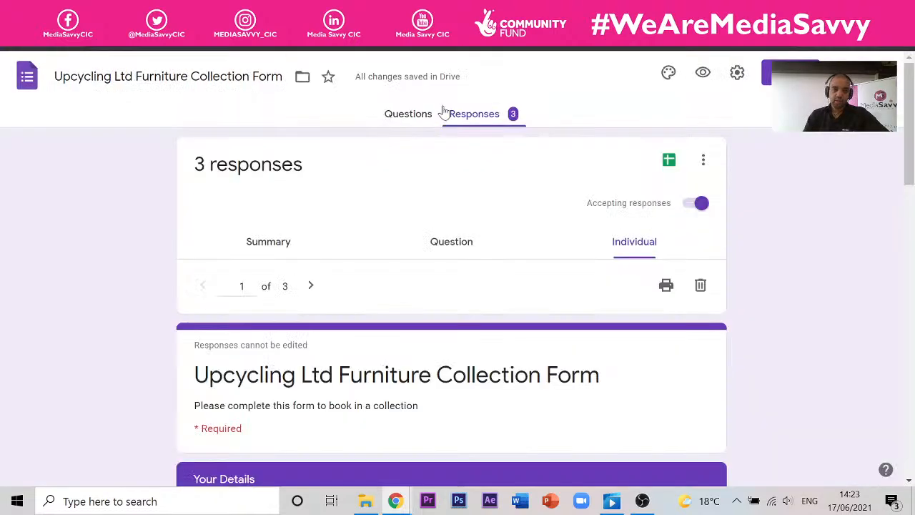
# - Preview the form and type the respondent's name, correcting its first letter to uppercase
pyautogui.click(703, 73)
pyautogui.click(267, 167)
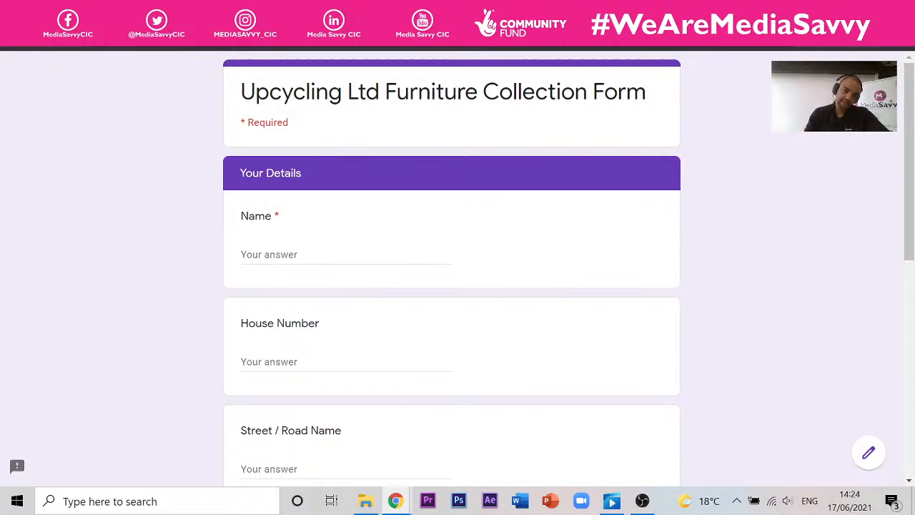
pyautogui.click(284, 255)
pyautogui.write('s')
pyautogui.press('BackSpace')
pyautogui.write('Sally')
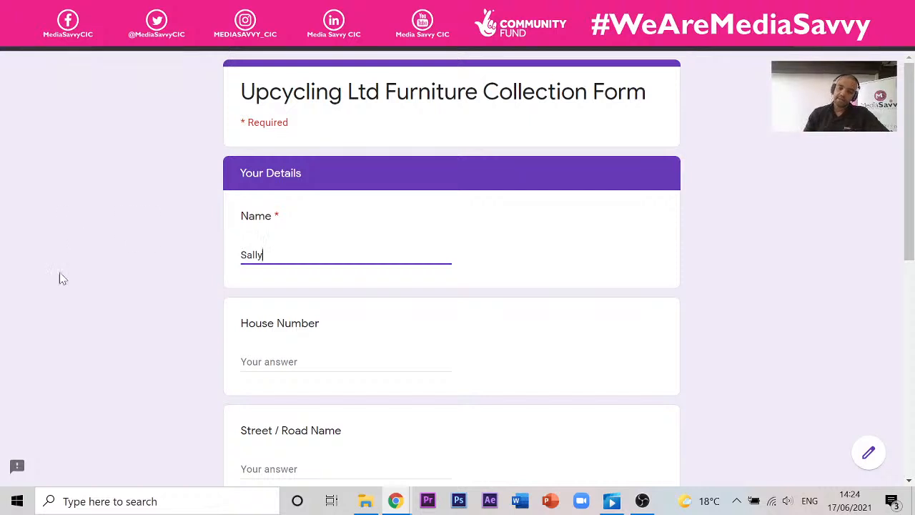
# - Fill in the Postcode field on the Your Details page
pyautogui.scroll(-10, 62, 279)
pyautogui.scroll(10, 341, 306)
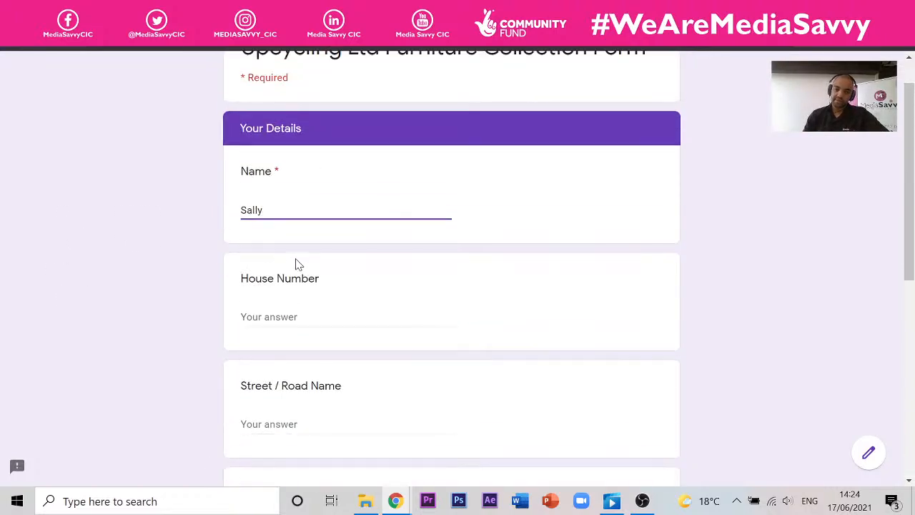
pyautogui.scroll(-2, 298, 265)
pyautogui.scroll(3, 294, 262)
pyautogui.scroll(-5, 288, 258)
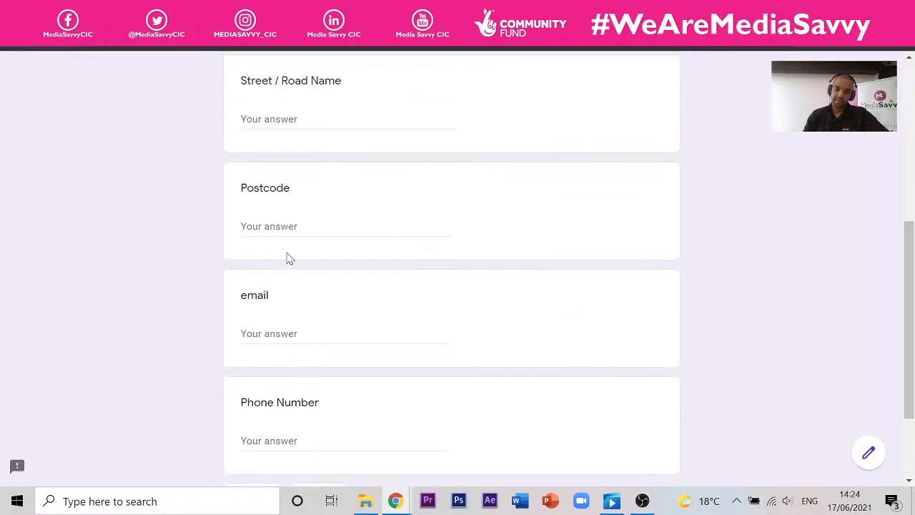
pyautogui.scroll(1, 289, 258)
pyautogui.click(279, 317)
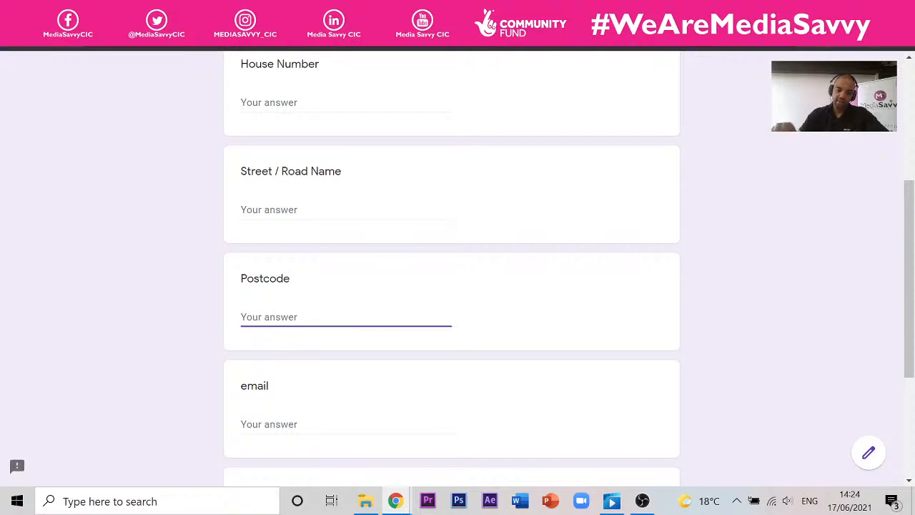
pyautogui.write('NE34 8FG')
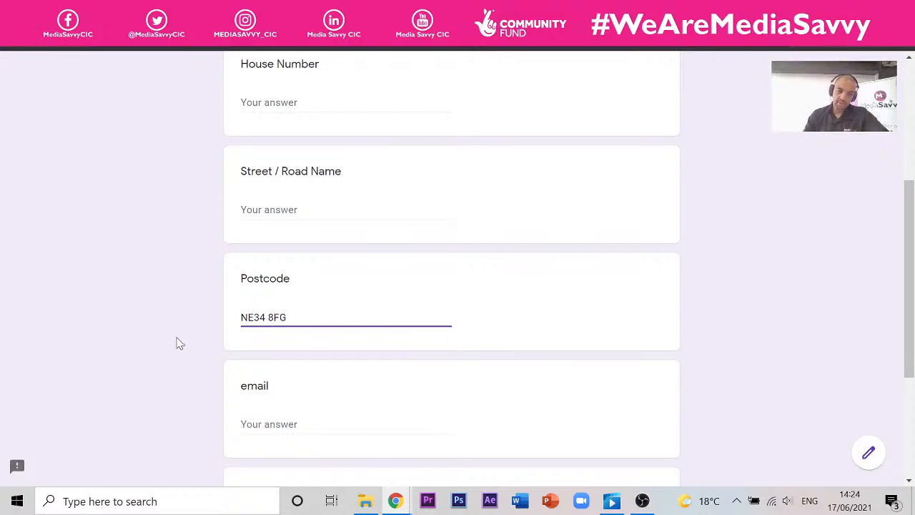
pyautogui.scroll(-3, 179, 343)
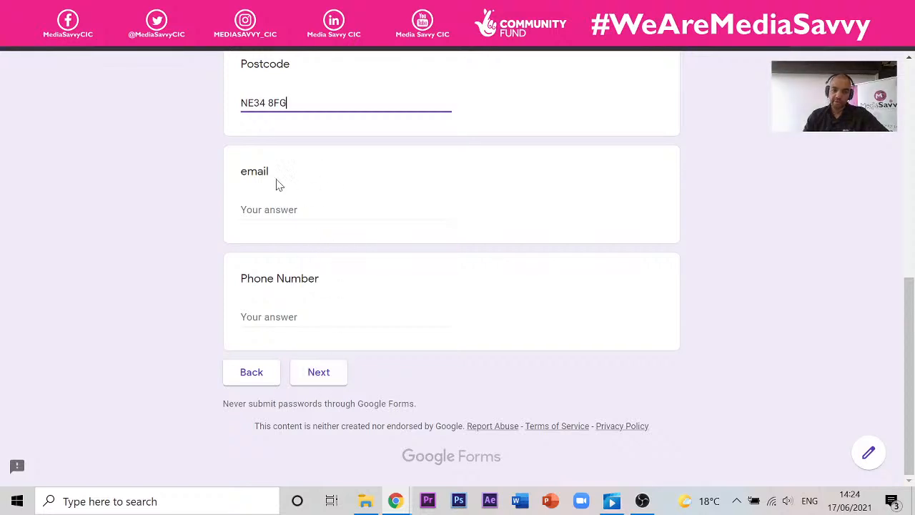
# - Pick 5 June 2021 and the 14:00-16:00 slot, then submit the response
pyautogui.click(340, 370)
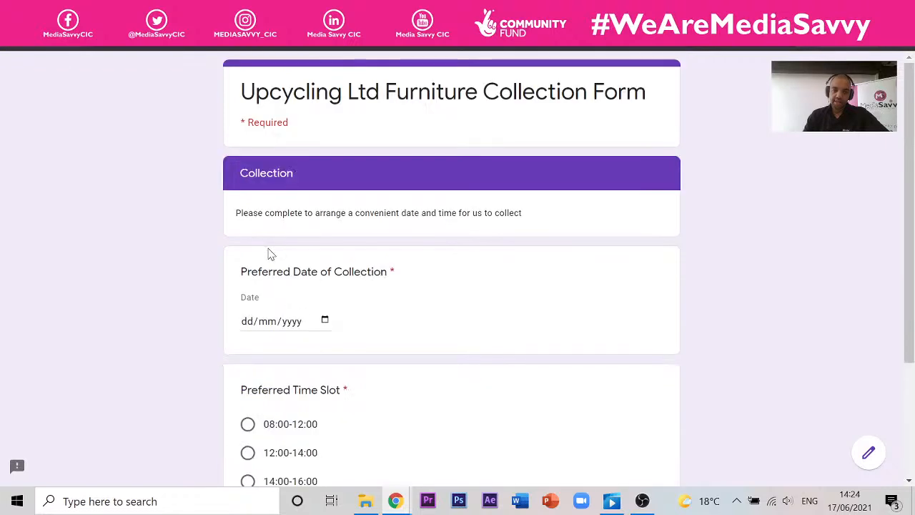
pyautogui.click(325, 322)
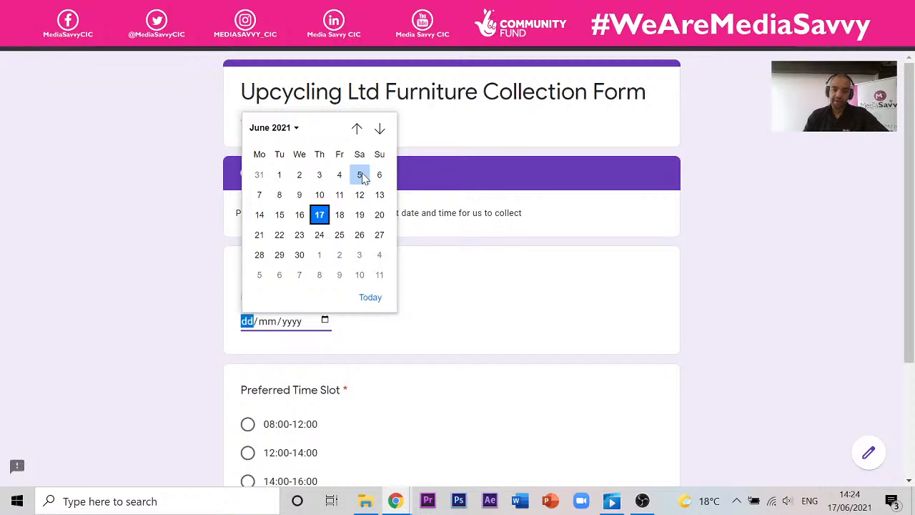
pyautogui.click(361, 176)
pyautogui.scroll(-3, 293, 359)
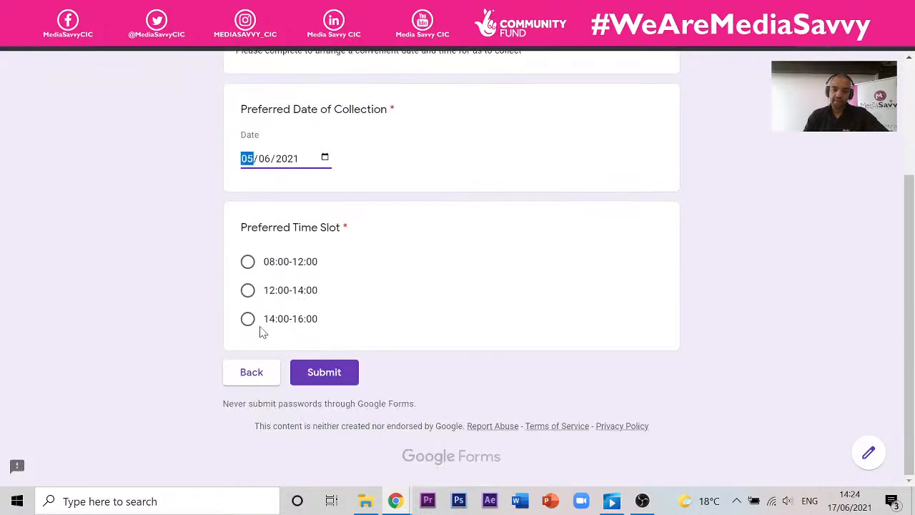
pyautogui.click(247, 319)
pyautogui.click(356, 368)
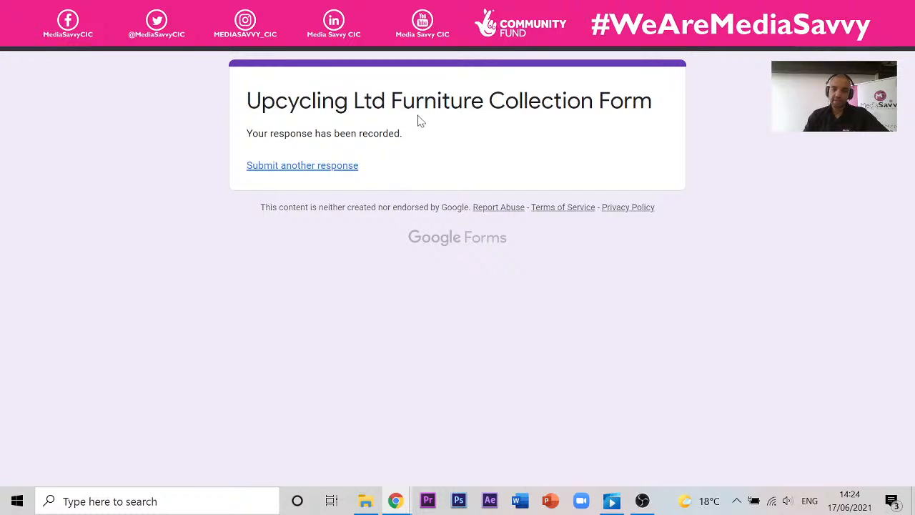
pyautogui.click(515, 12)
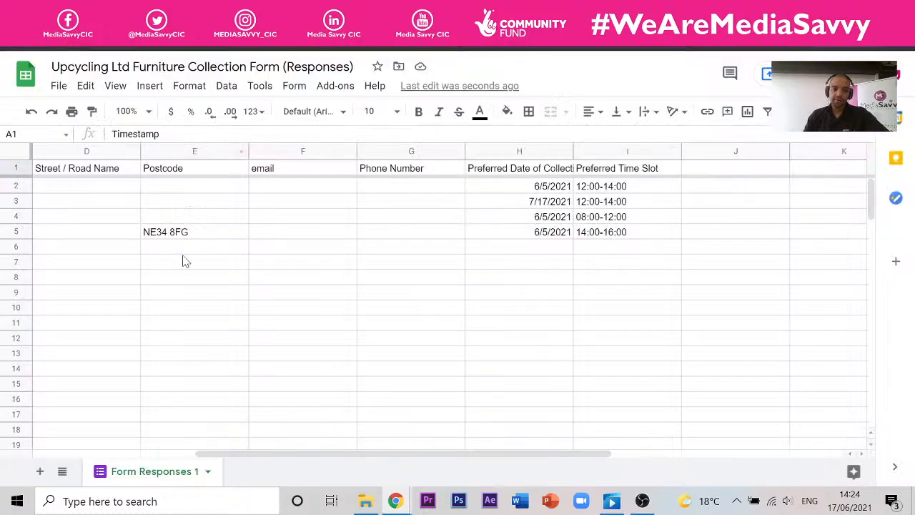
pyautogui.moveTo(440, 450); pyautogui.dragTo(321, 451)
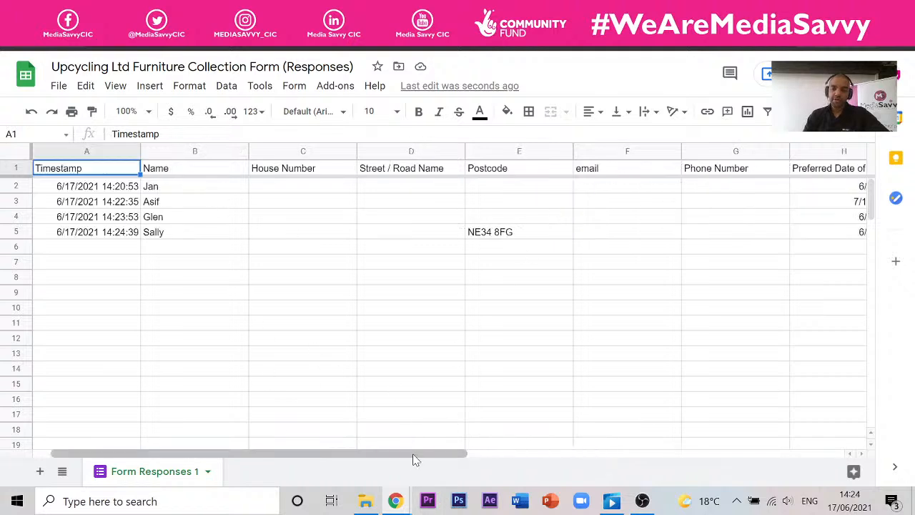
pyautogui.moveTo(429, 451); pyautogui.dragTo(462, 450)
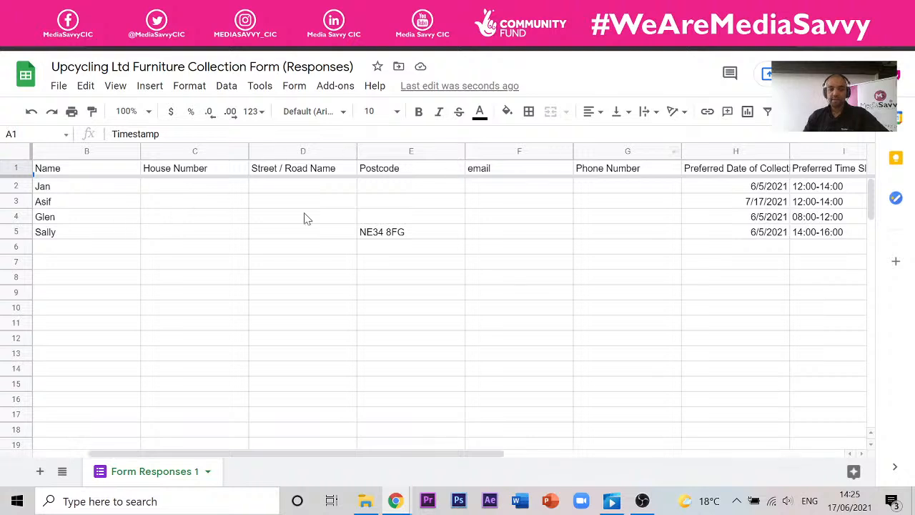
pyautogui.moveTo(364, 458); pyautogui.dragTo(308, 458)
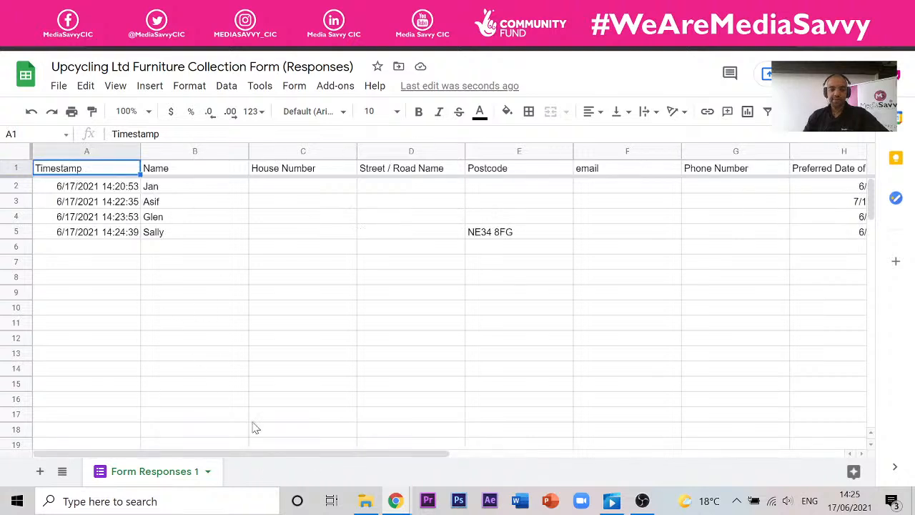
pyautogui.moveTo(252, 456); pyautogui.dragTo(454, 461)
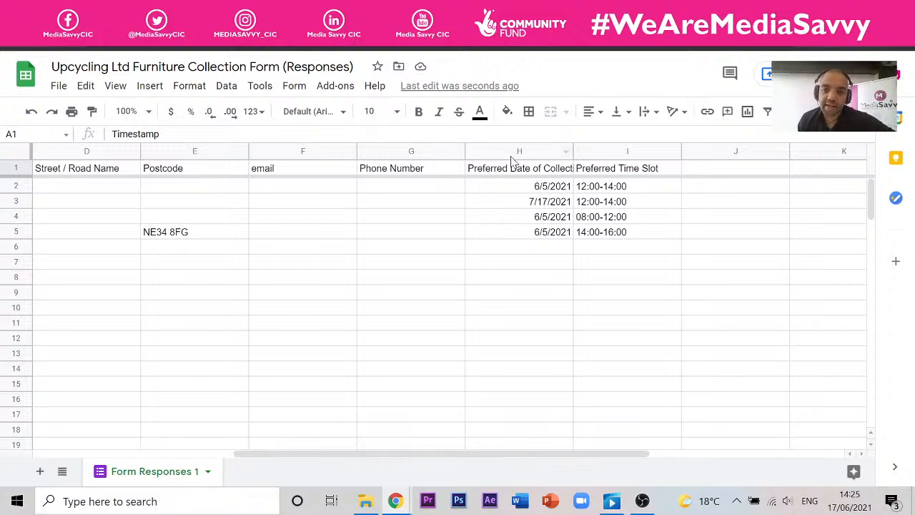
# - Select column H and check its Sort range options, cancelling without sorting
pyautogui.click(539, 153)
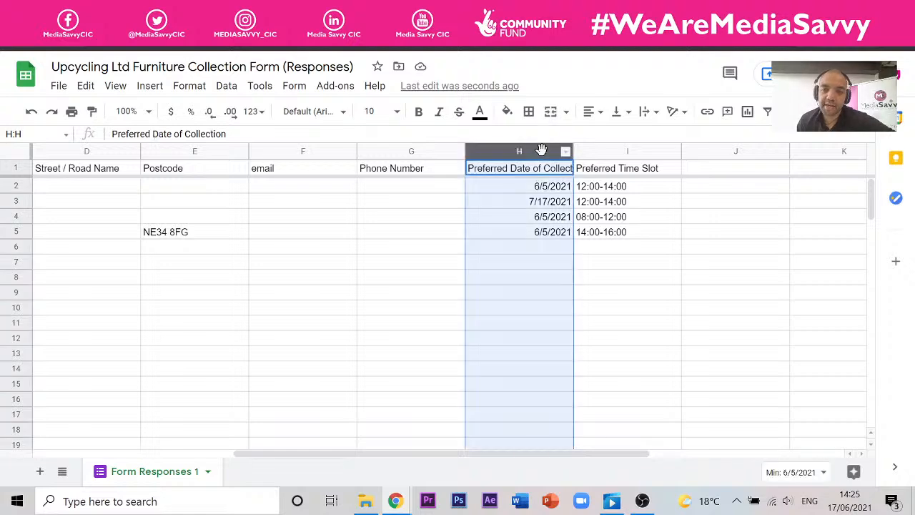
pyautogui.click(226, 86)
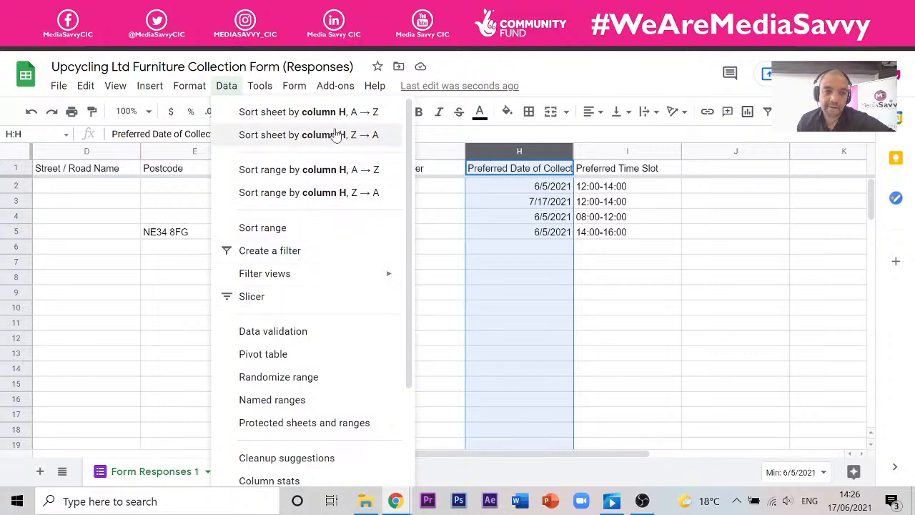
pyautogui.click(337, 230)
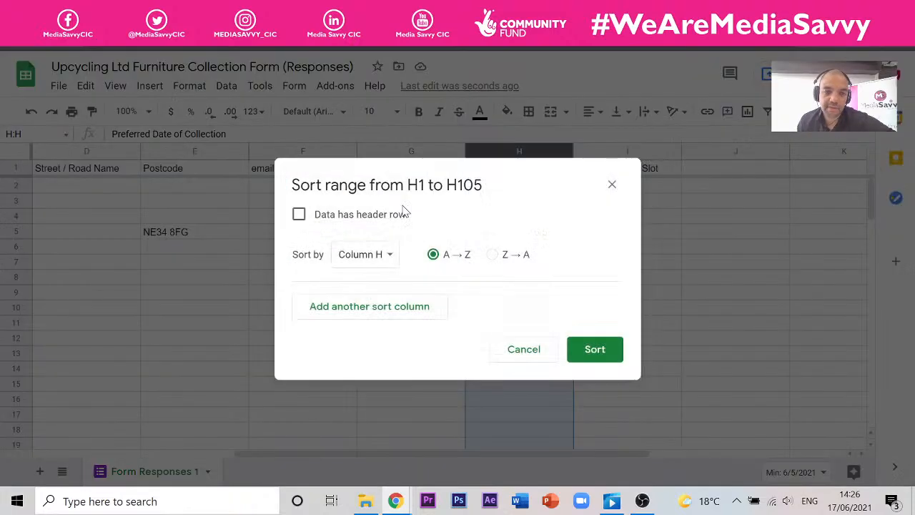
pyautogui.click(363, 259)
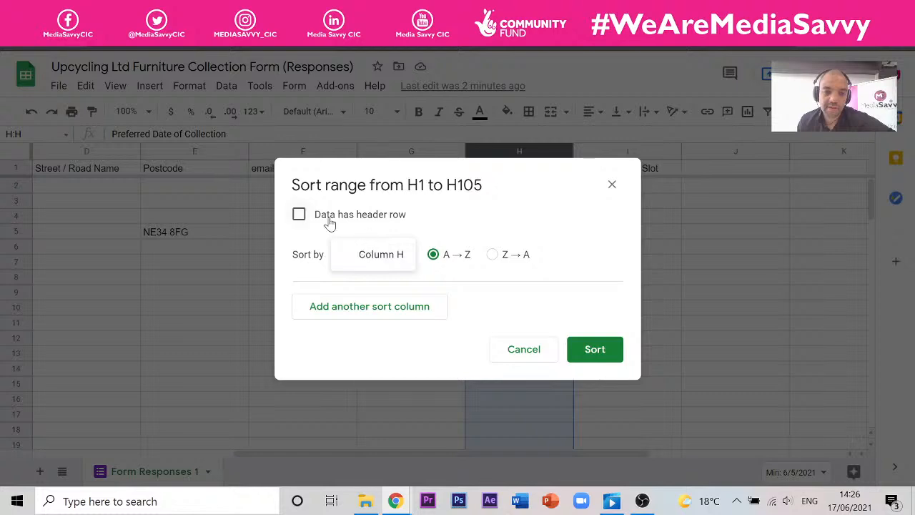
pyautogui.click(526, 349)
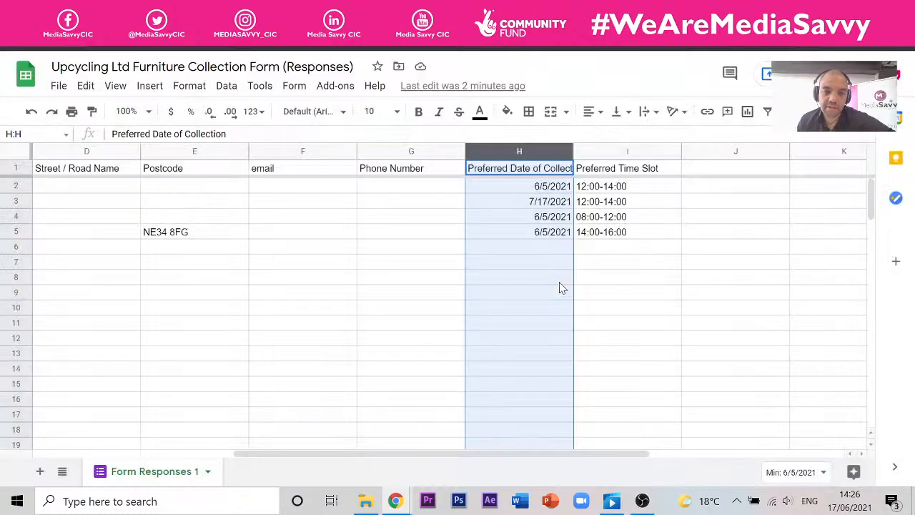
# - Reselect column H and create a filter on the Preferred Date of Collection column
pyautogui.click(697, 325)
pyautogui.click(536, 189)
pyautogui.click(536, 170)
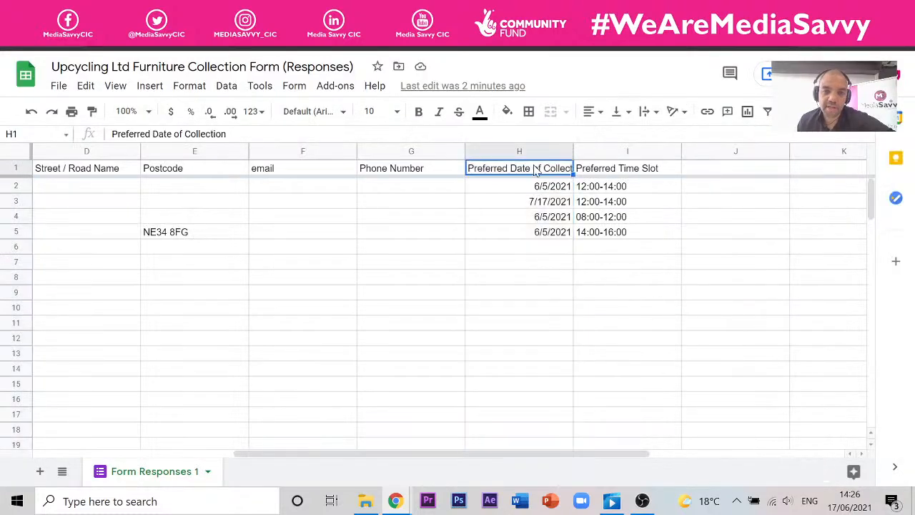
pyautogui.click(535, 151)
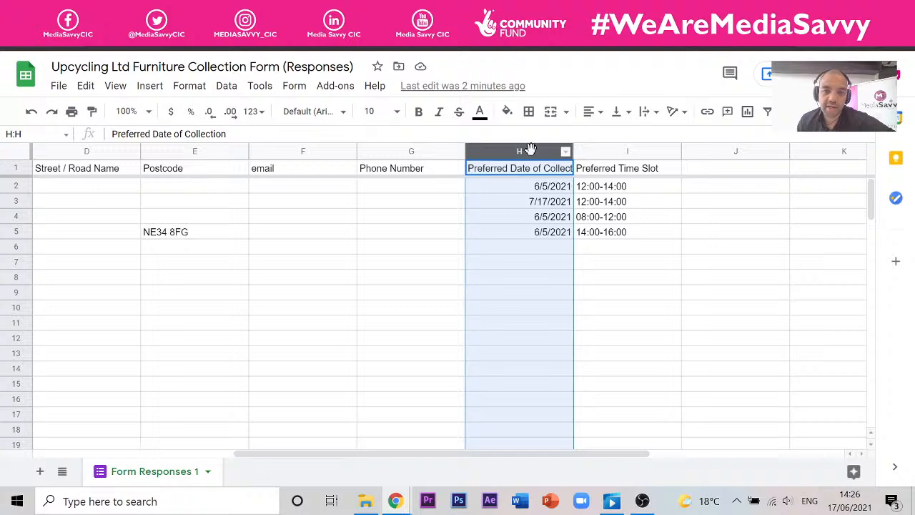
pyautogui.click(225, 87)
pyautogui.moveTo(246, 93)
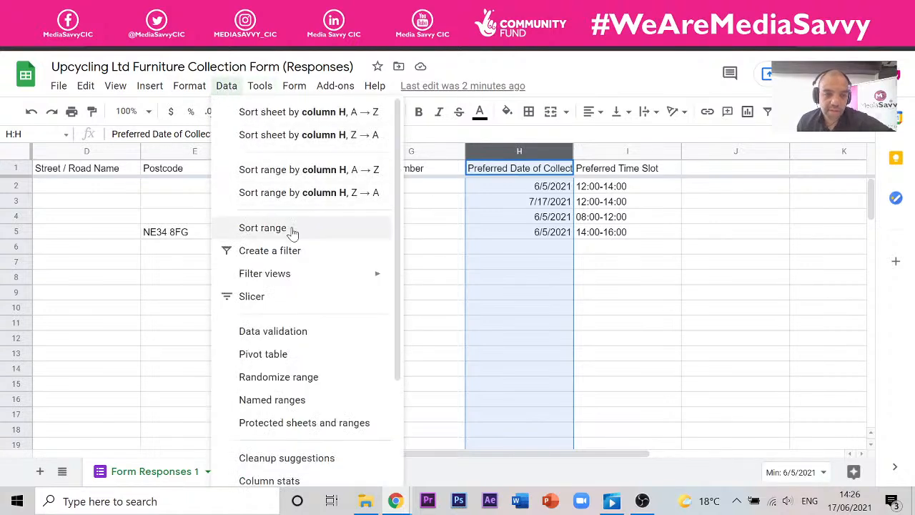
pyautogui.click(306, 251)
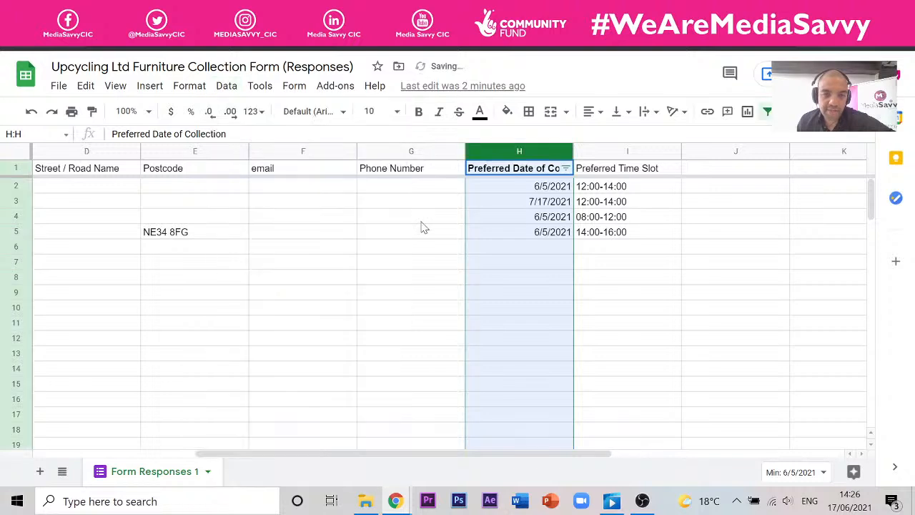
# - Explore column H's date filter list, confirming it with every date still included
pyautogui.click(519, 289)
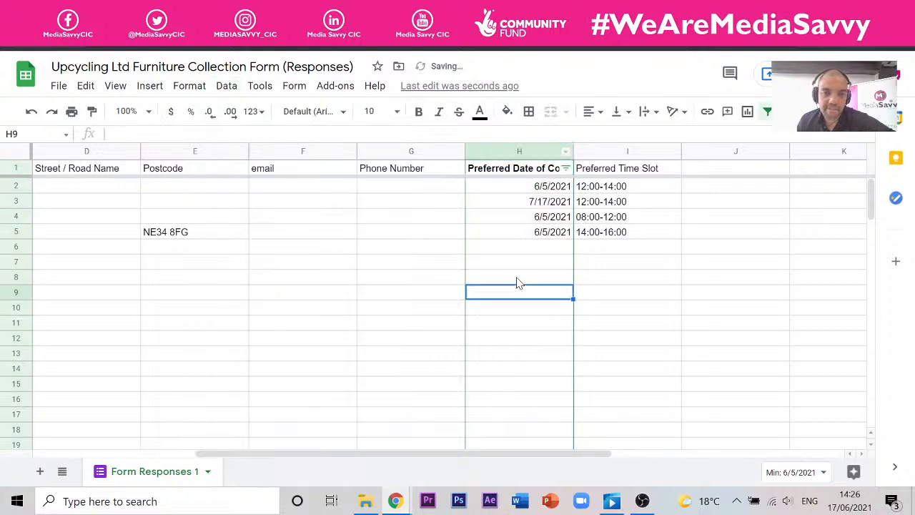
pyautogui.click(565, 168)
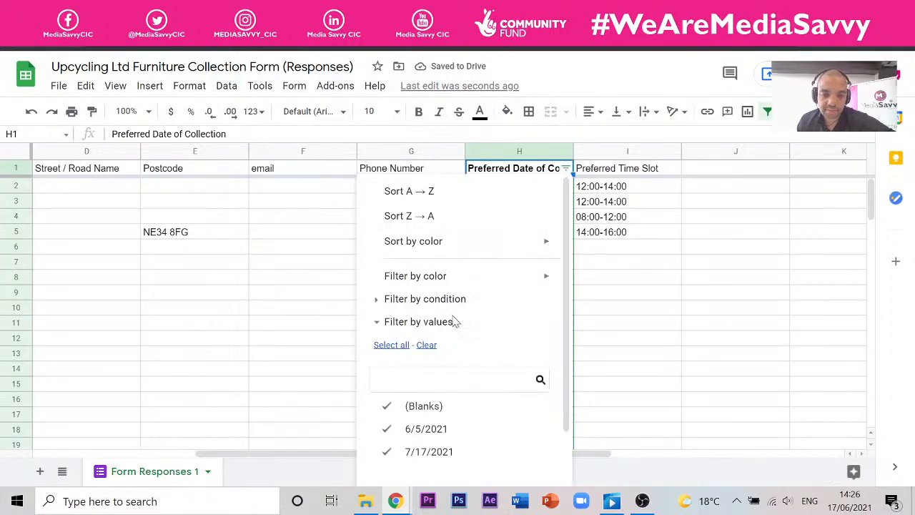
pyautogui.scroll(-1, 453, 322)
pyautogui.click(663, 257)
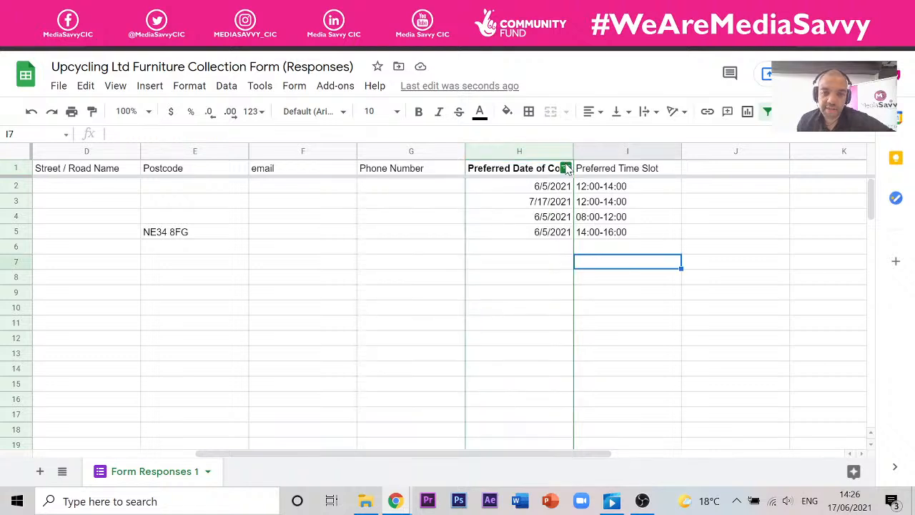
pyautogui.click(566, 168)
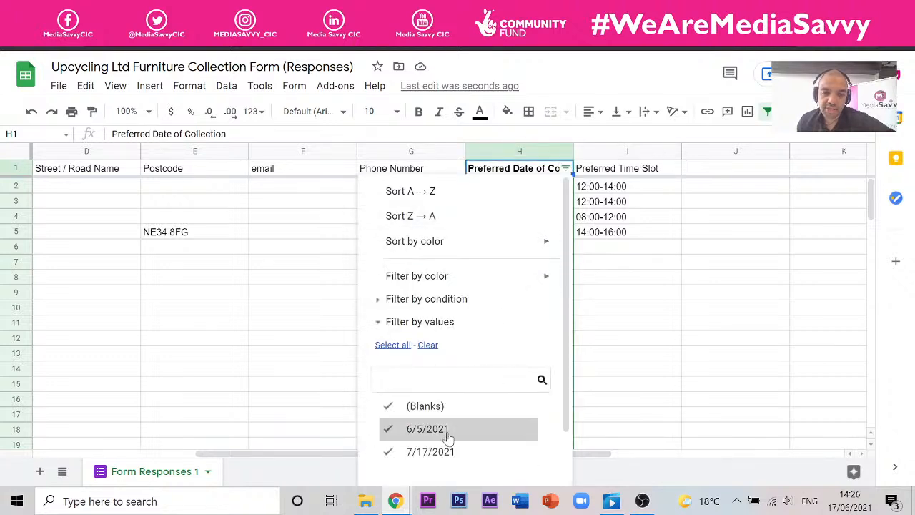
pyautogui.click(388, 406)
pyautogui.click(388, 452)
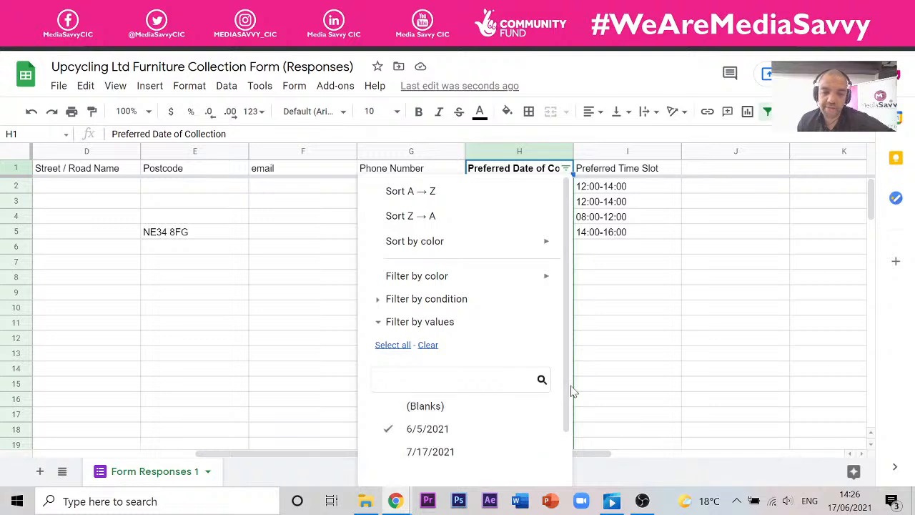
pyautogui.click(627, 341)
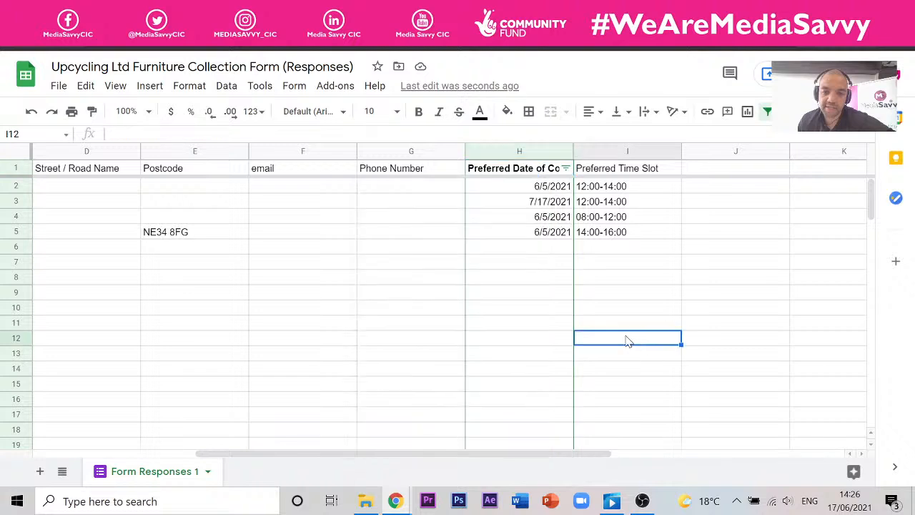
pyautogui.click(566, 168)
pyautogui.scroll(-2, 546, 310)
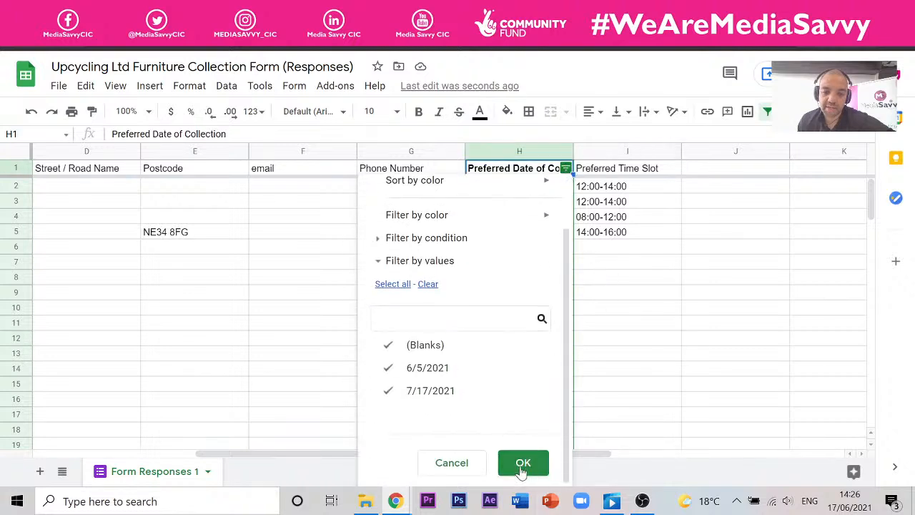
pyautogui.click(524, 463)
pyautogui.click(629, 266)
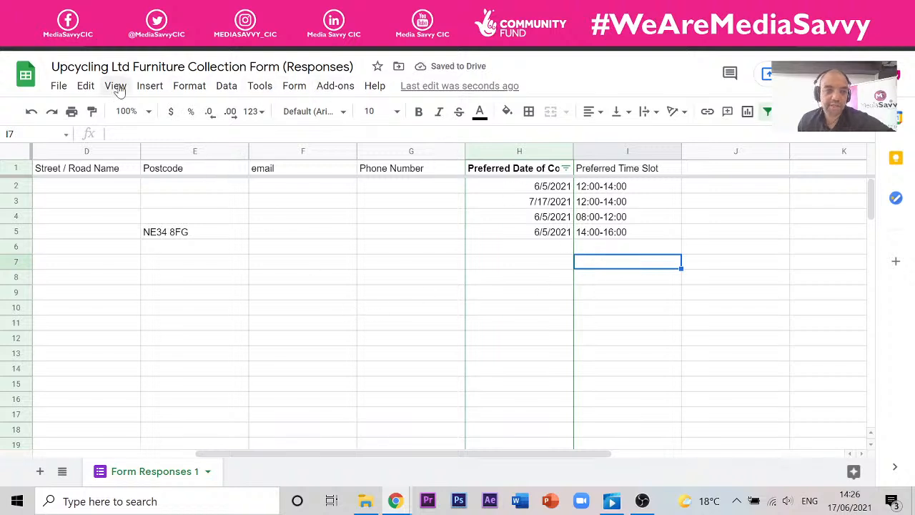
# - Filter the collection dates to 6/5/2021 only, unticking (Blanks) and 7/17/2021
pyautogui.click(566, 168)
pyautogui.click(389, 407)
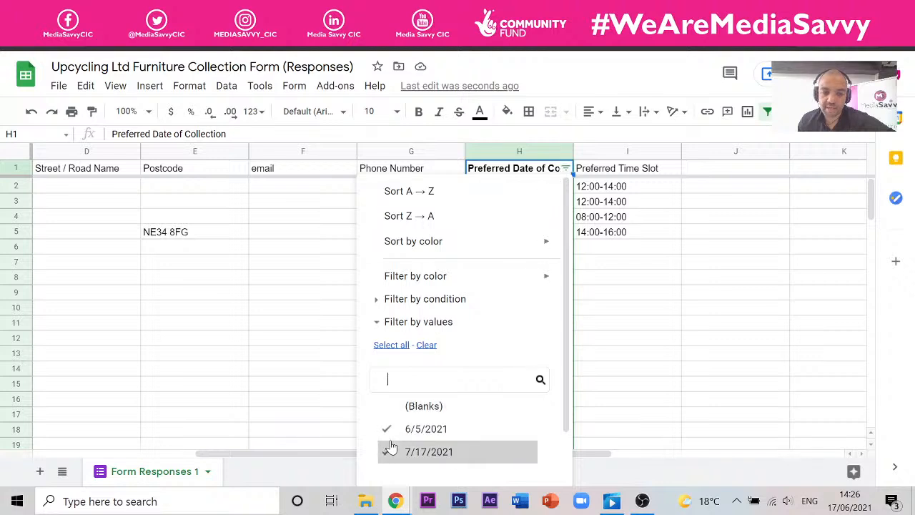
pyautogui.click(399, 451)
pyautogui.scroll(-2, 513, 343)
pyautogui.click(528, 463)
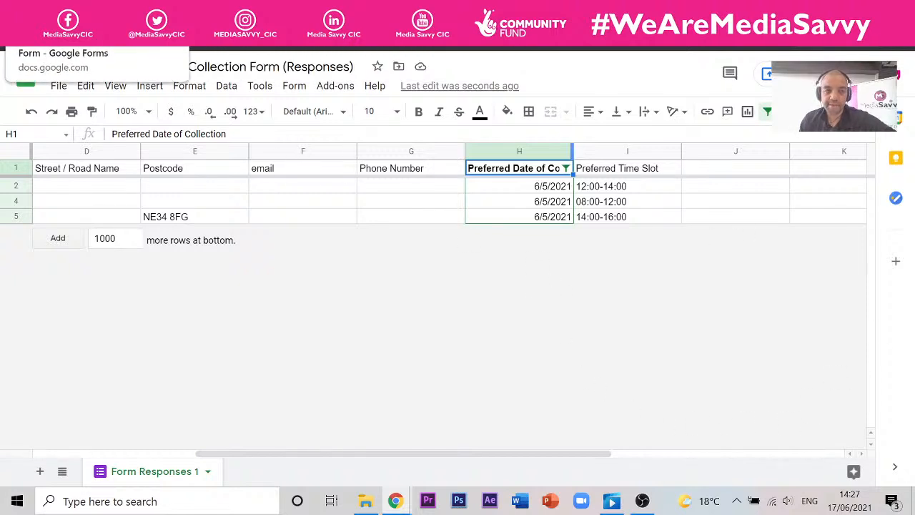
# - Return to the responses spreadsheet from Forms and undo the date filter with Ctrl+Z
pyautogui.click(108, 13)
pyautogui.click(670, 161)
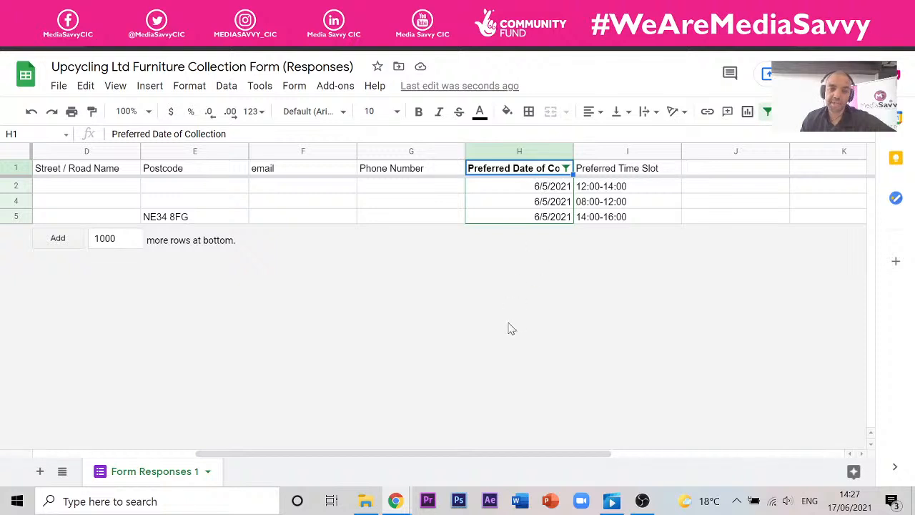
pyautogui.hotkey('ctrl', 'z')
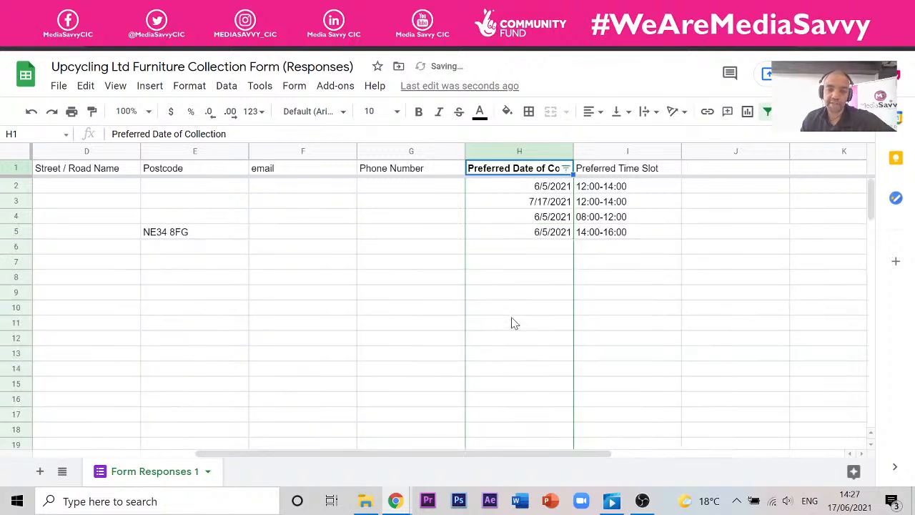
# - Remove the old filter and create a new filter on column H
pyautogui.hotkey('ctrl', 'z')
pyautogui.moveTo(674, 347); pyautogui.dragTo(671, 340)
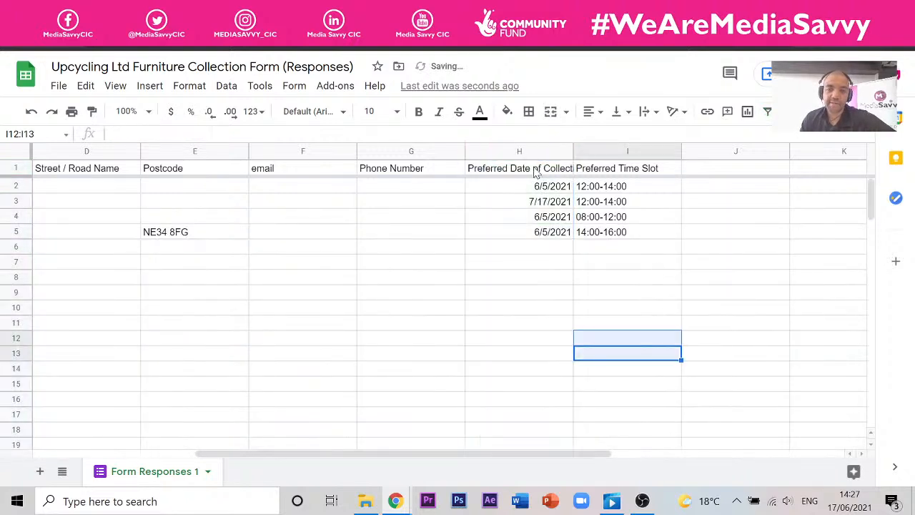
pyautogui.click(544, 151)
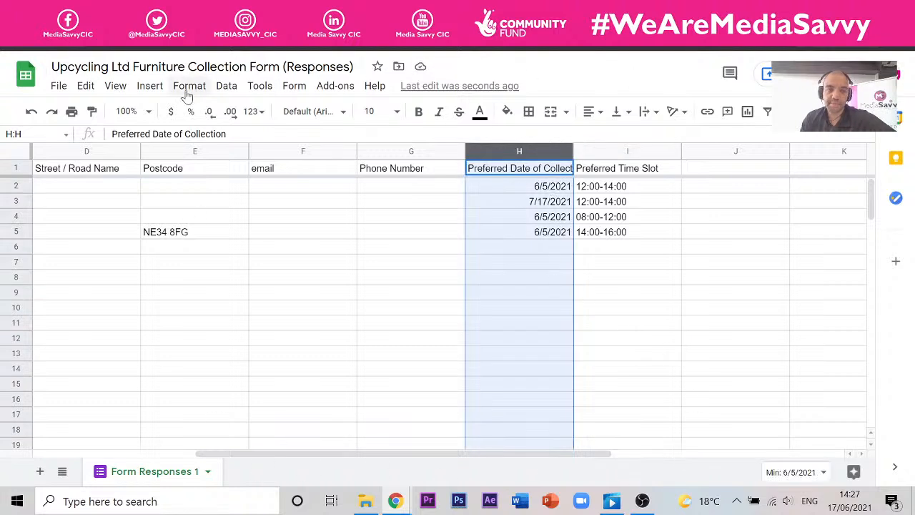
pyautogui.click(226, 88)
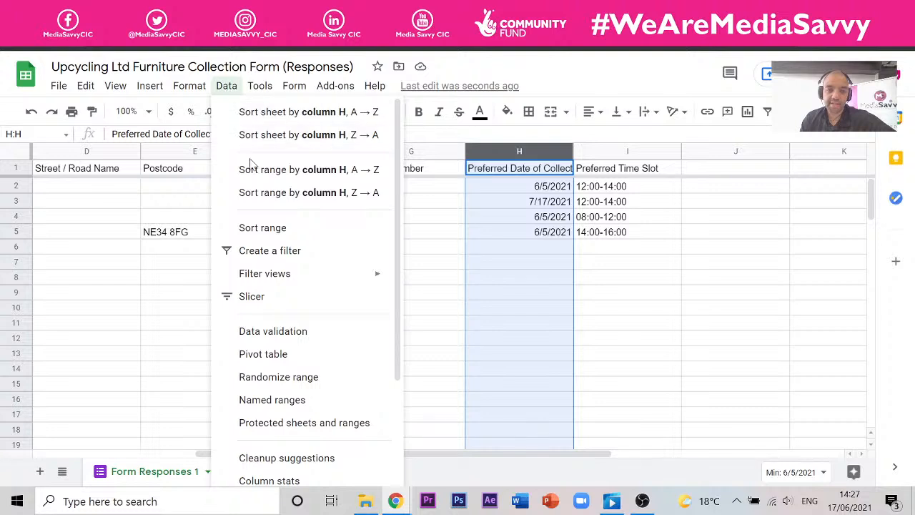
pyautogui.click(272, 250)
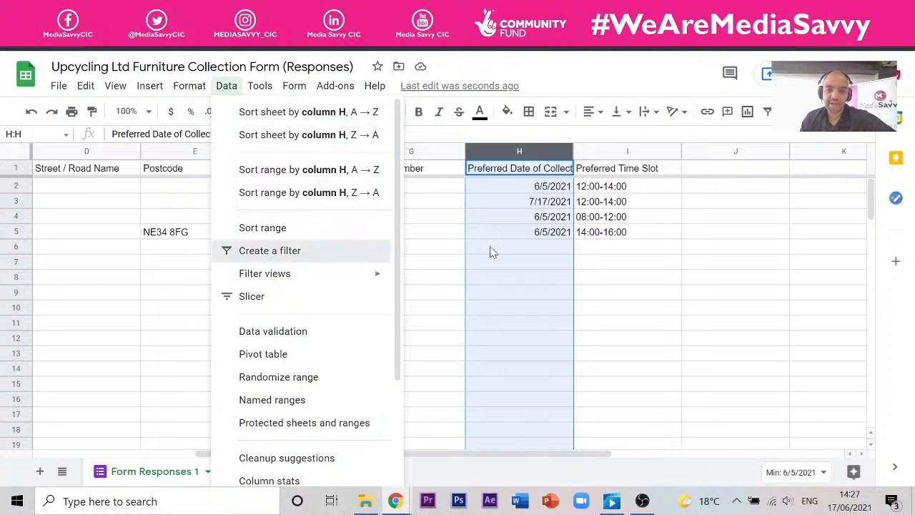
pyautogui.click(636, 298)
# - Filter column H to only 6/5/2021 by unticking (Blanks) and 7/17/2021
pyautogui.click(568, 170)
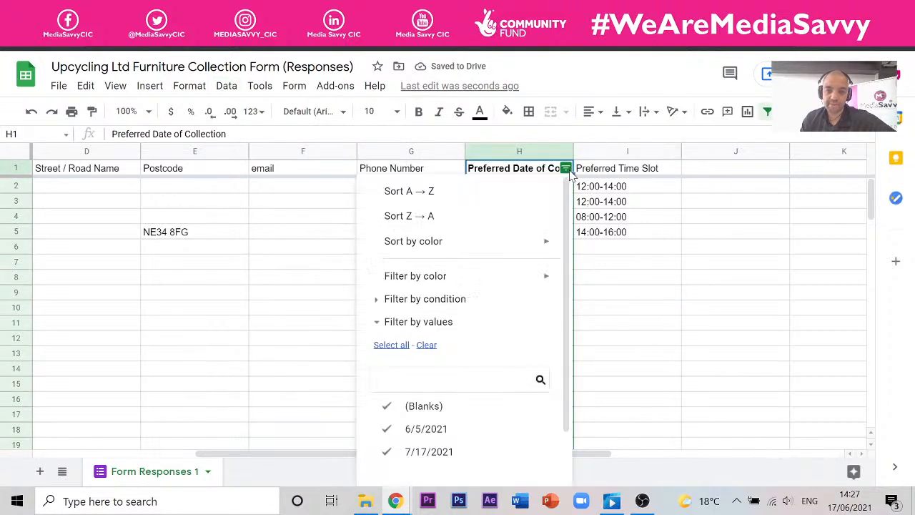
pyautogui.scroll(-1, 429, 367)
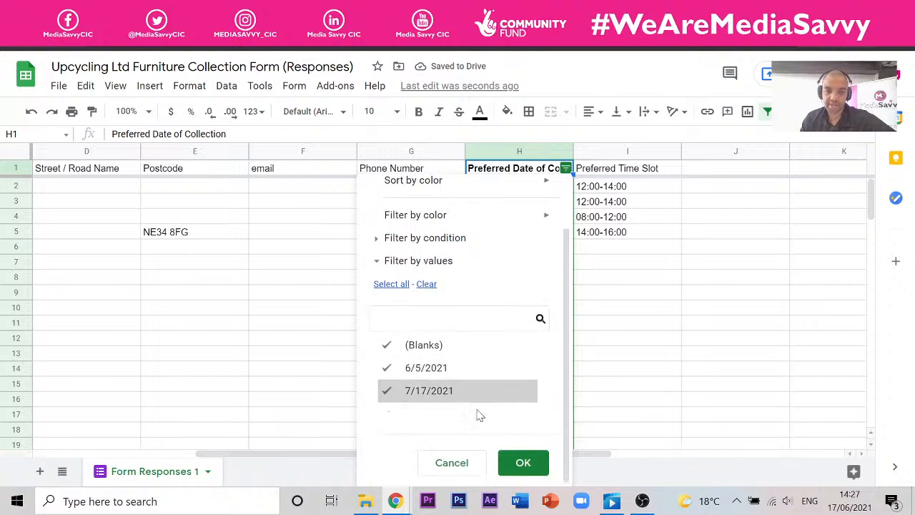
pyautogui.click(388, 346)
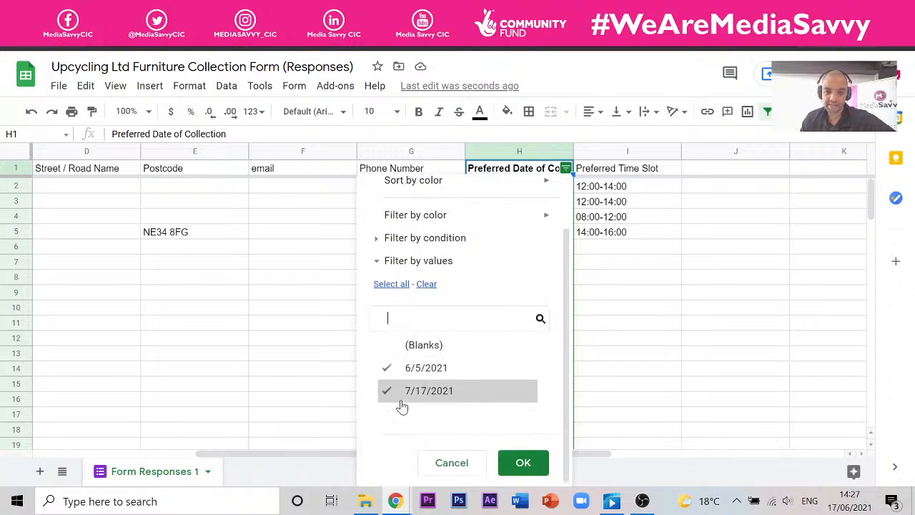
pyautogui.click(401, 392)
pyautogui.click(522, 463)
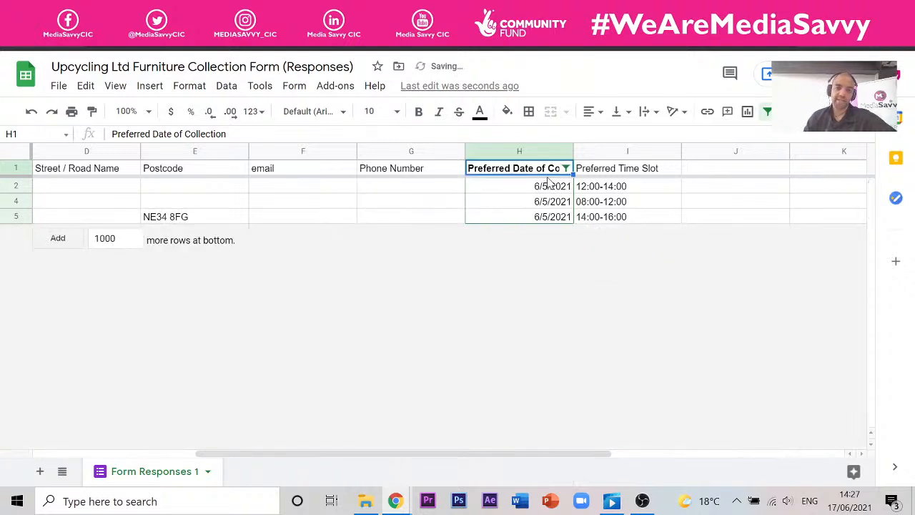
# - Re-tick 7/17/2021 and (Blanks) so all dates show again
pyautogui.click(566, 168)
pyautogui.scroll(-1, 401, 392)
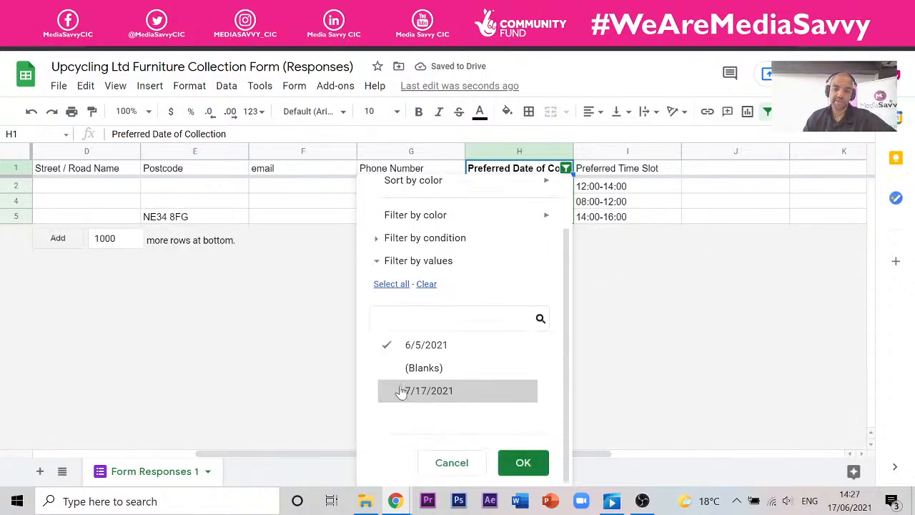
pyautogui.click(386, 391)
pyautogui.click(390, 368)
pyautogui.click(522, 462)
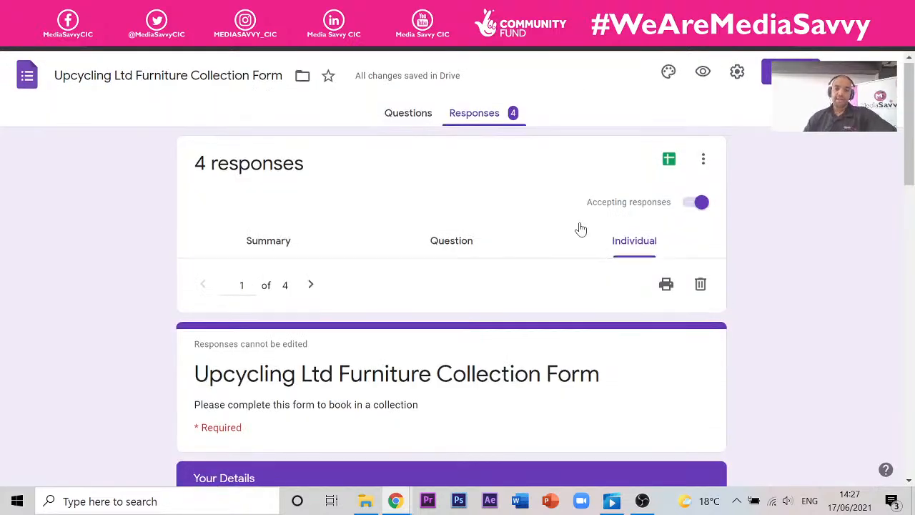
# - Return to the Upcycling form's Questions tab and glance at Section 1's options menu
pyautogui.scroll(-15, 577, 243)
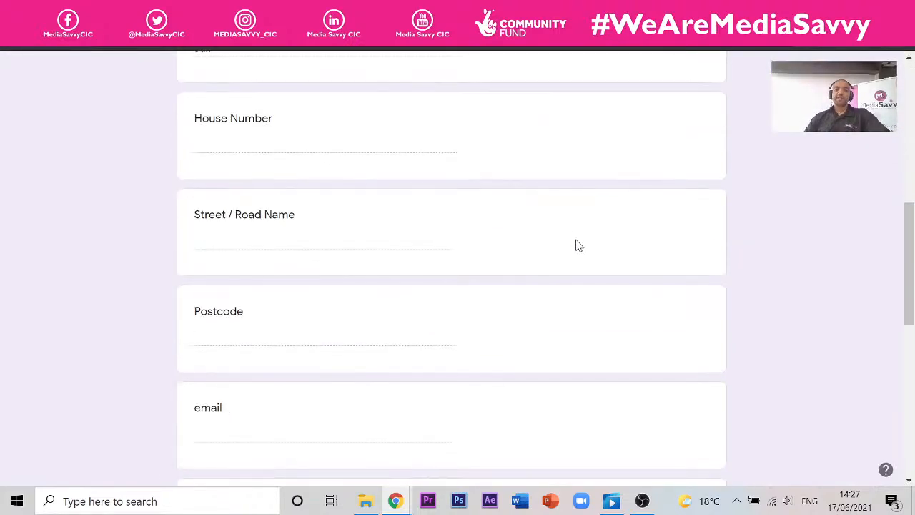
pyautogui.scroll(15, 512, 236)
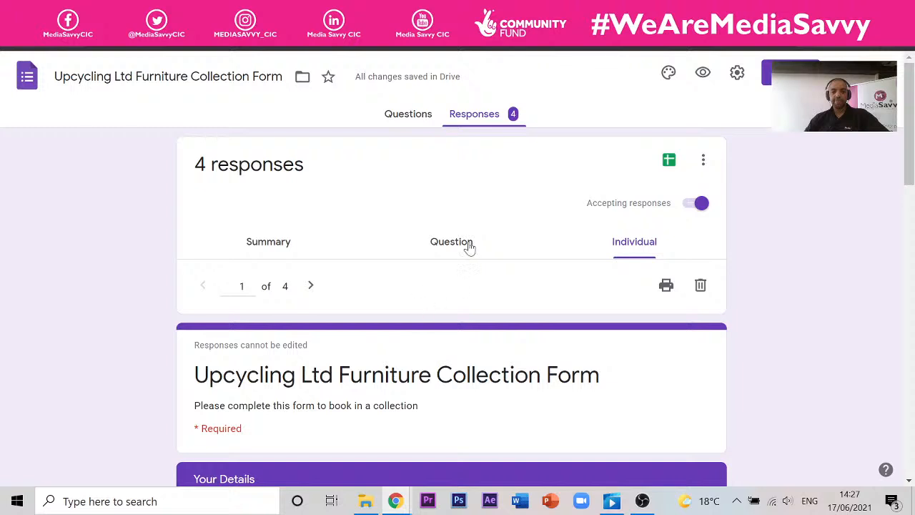
pyautogui.click(394, 118)
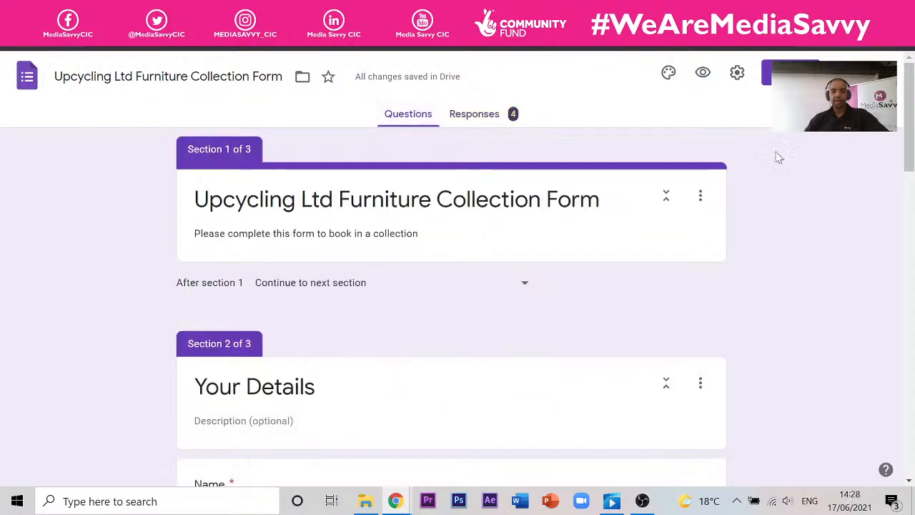
pyautogui.click(701, 197)
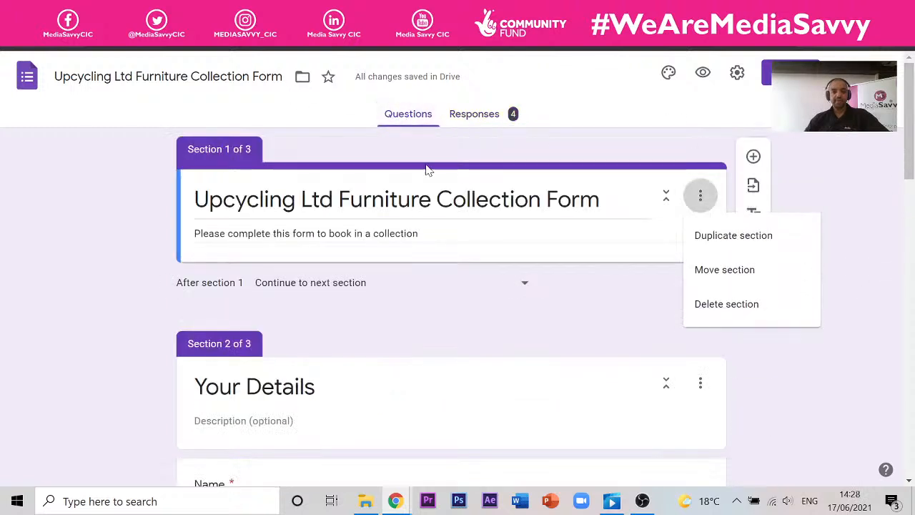
pyautogui.click(65, 232)
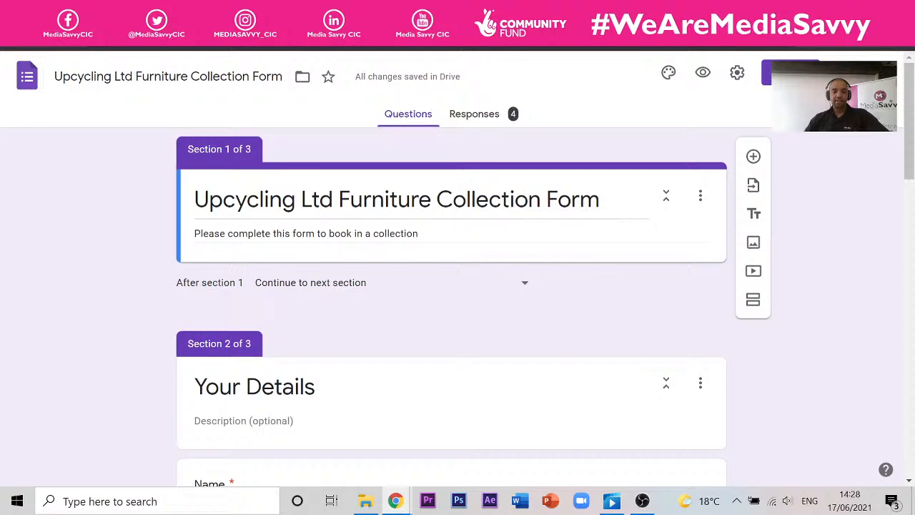
# - Bring up the Slides presentation and advance three slides to Session Forms
pyautogui.moveTo(398, 500)
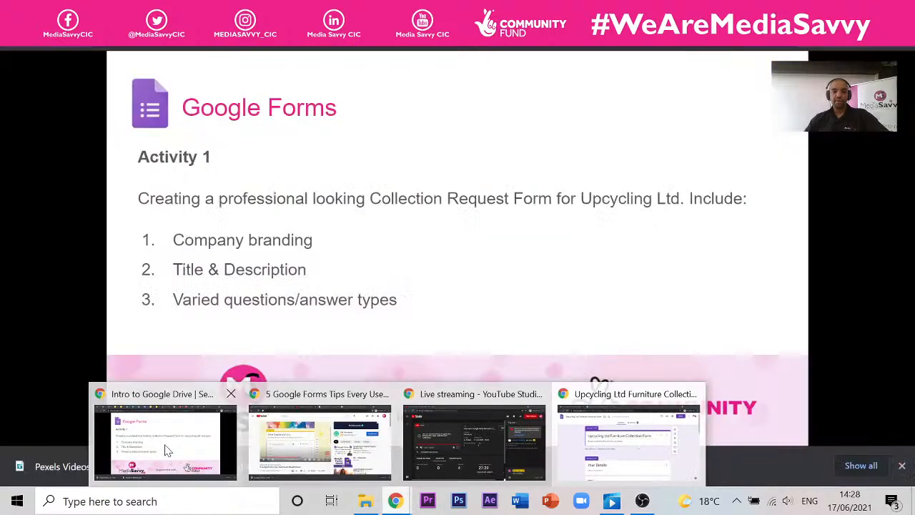
pyautogui.click(167, 452)
pyautogui.click(304, 146)
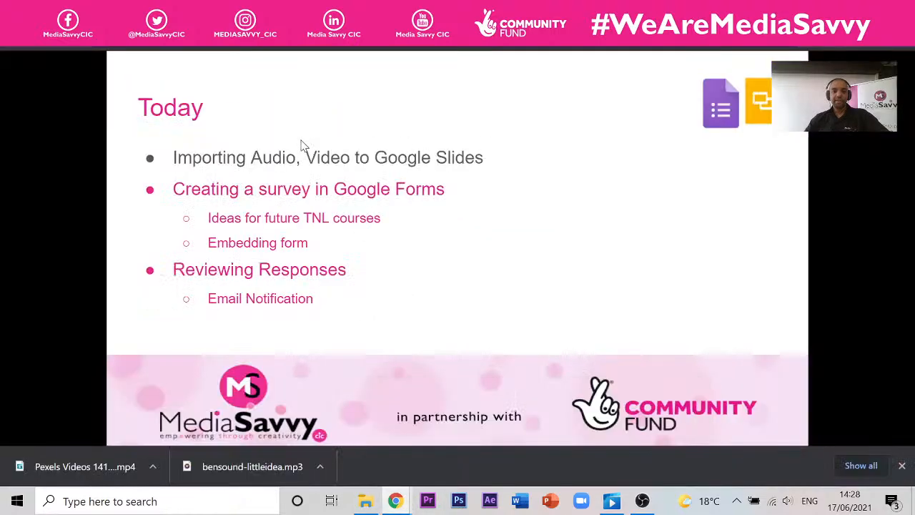
pyautogui.click(304, 146)
pyautogui.click(304, 146)
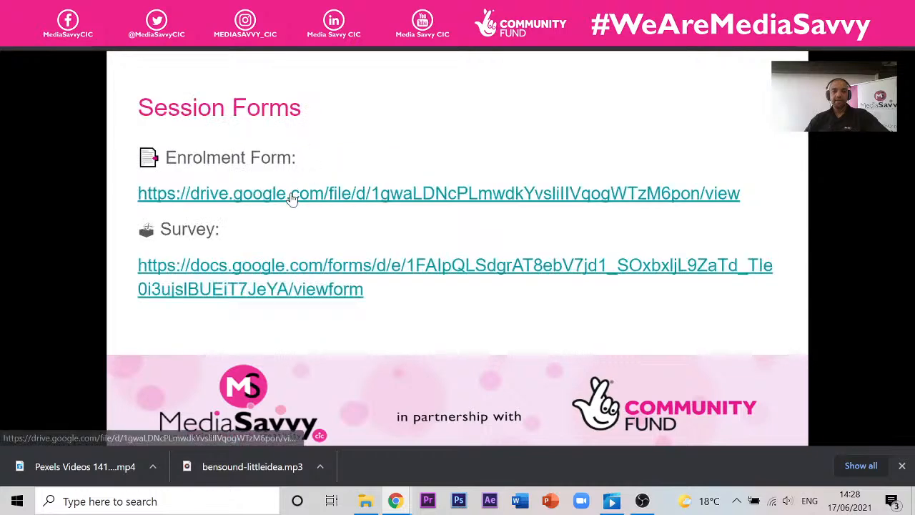
# - Preview the enrolment form PDF, close it, then open the survey link
pyautogui.click(430, 190)
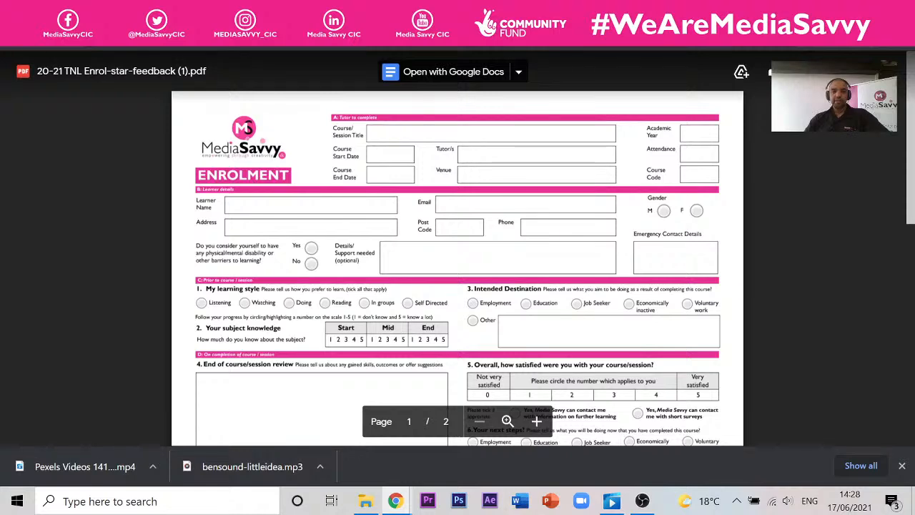
pyautogui.hotkey('ctrl', 'w')
pyautogui.click(300, 271)
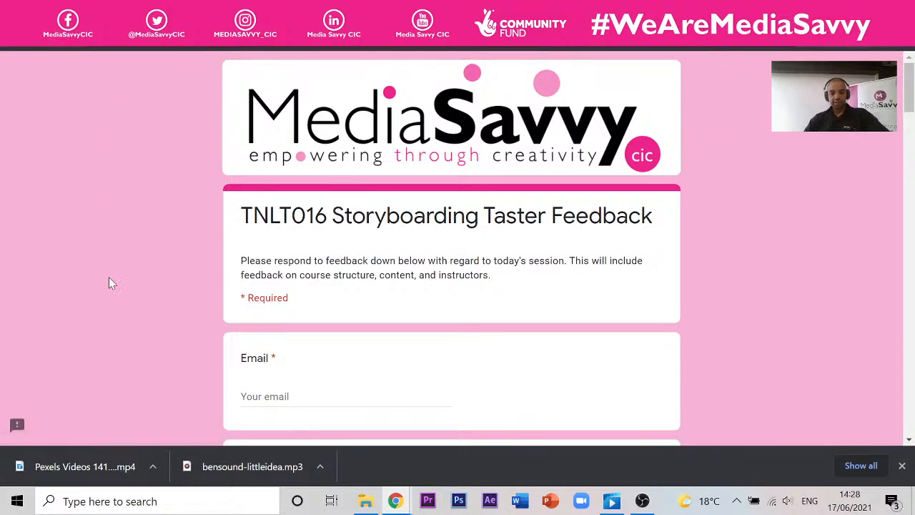
# - Review the TNLT016 feedback form, highlighting its Required note and scrolling through its questions
pyautogui.moveTo(246, 299); pyautogui.dragTo(289, 298)
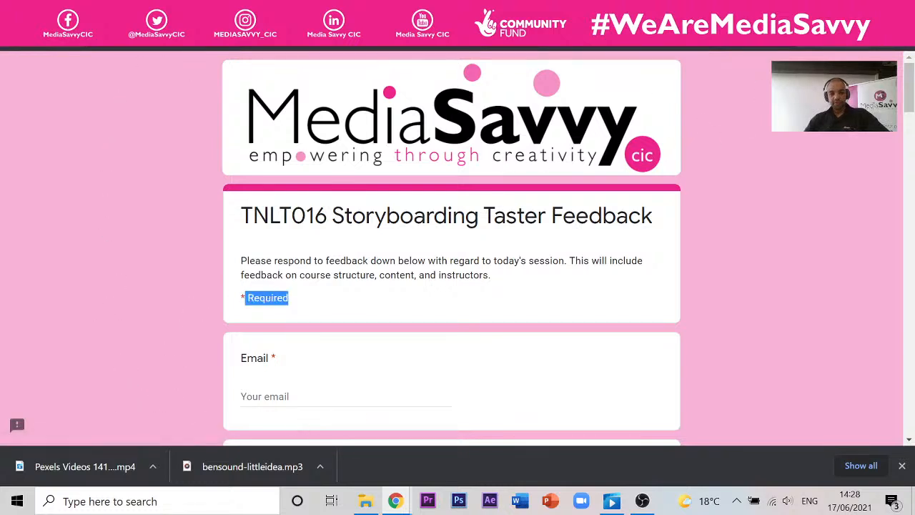
pyautogui.scroll(-3, 281, 293)
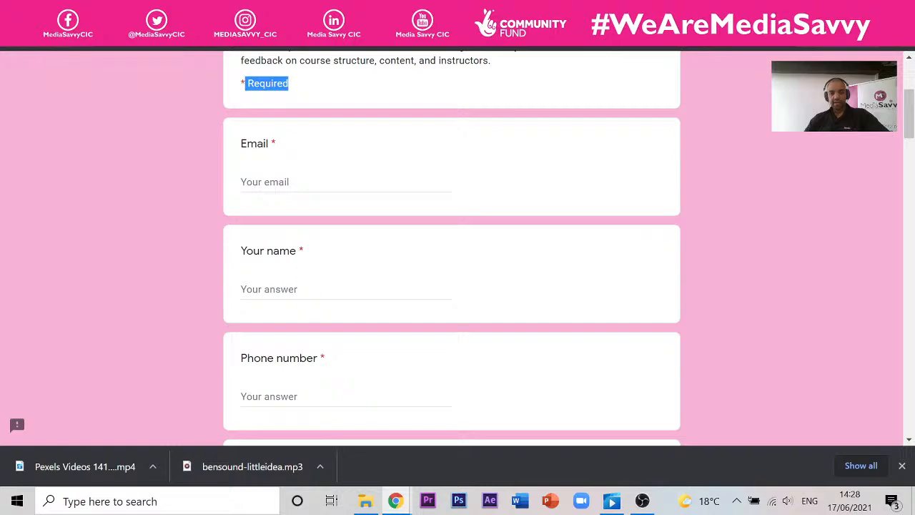
pyautogui.scroll(-7, 312, 212)
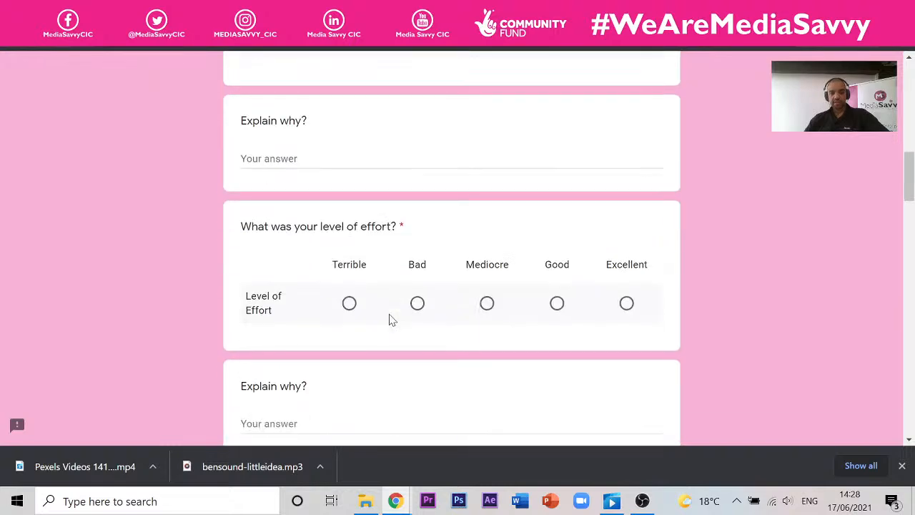
pyautogui.scroll(10, 391, 320)
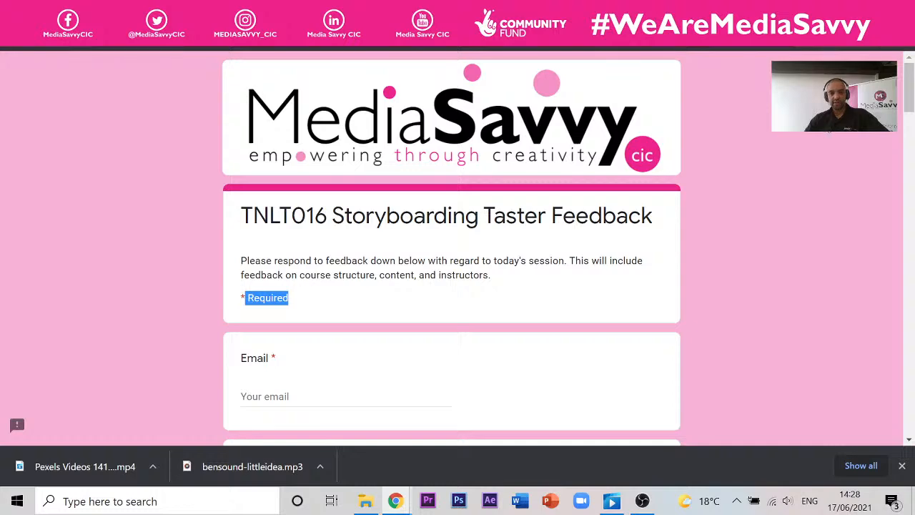
pyautogui.moveTo(396, 503)
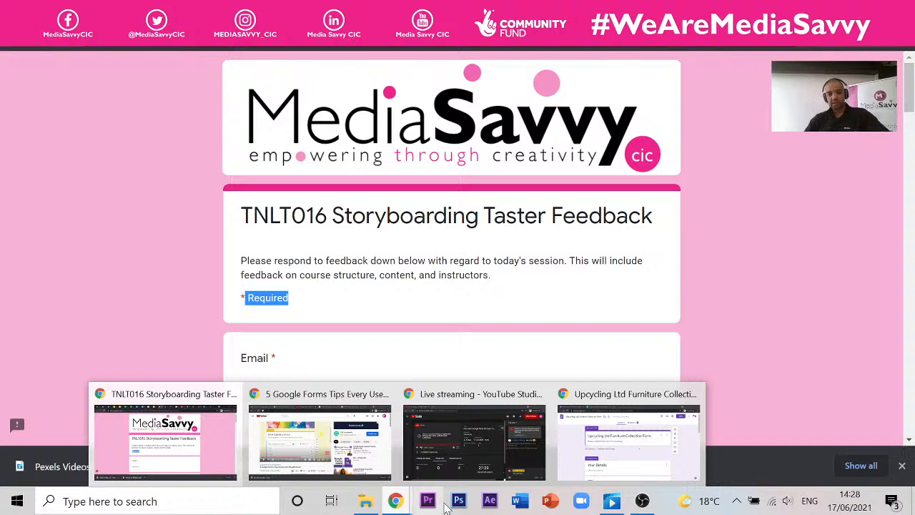
# - Insert the Upcycling Logo from Intro to Google Drive > Logos > 2021 Logos below the form title
pyautogui.click(629, 440)
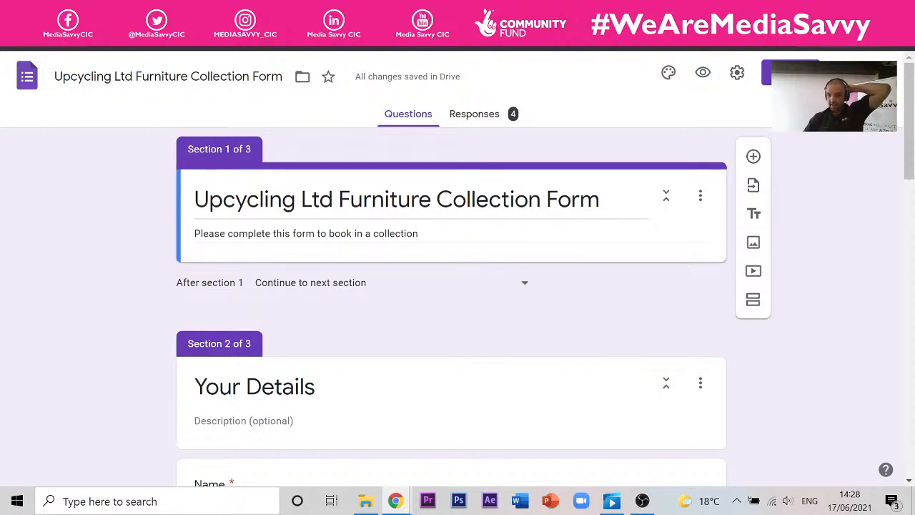
pyautogui.click(754, 244)
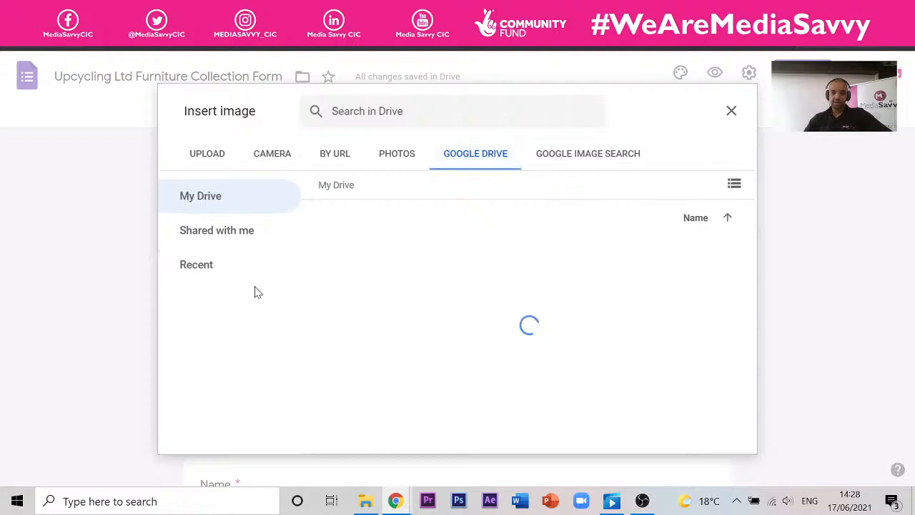
pyautogui.doubleClick(393, 255)
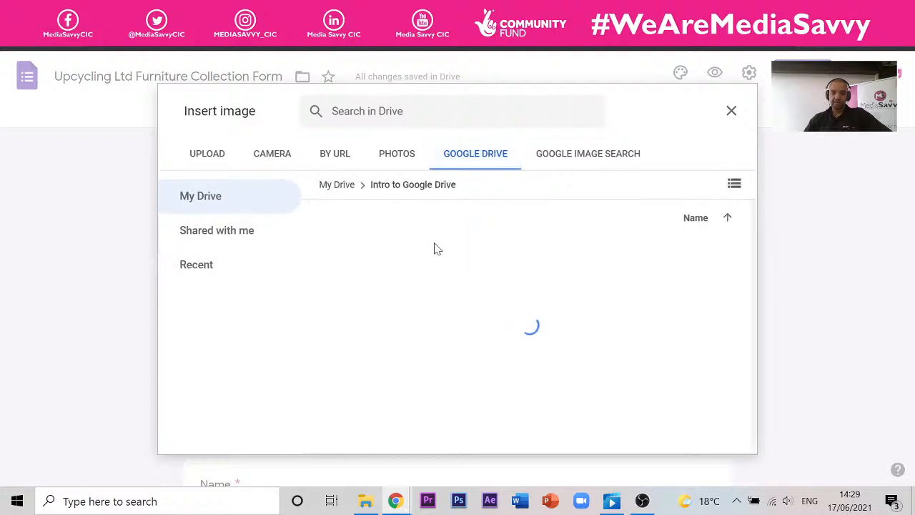
pyautogui.doubleClick(525, 254)
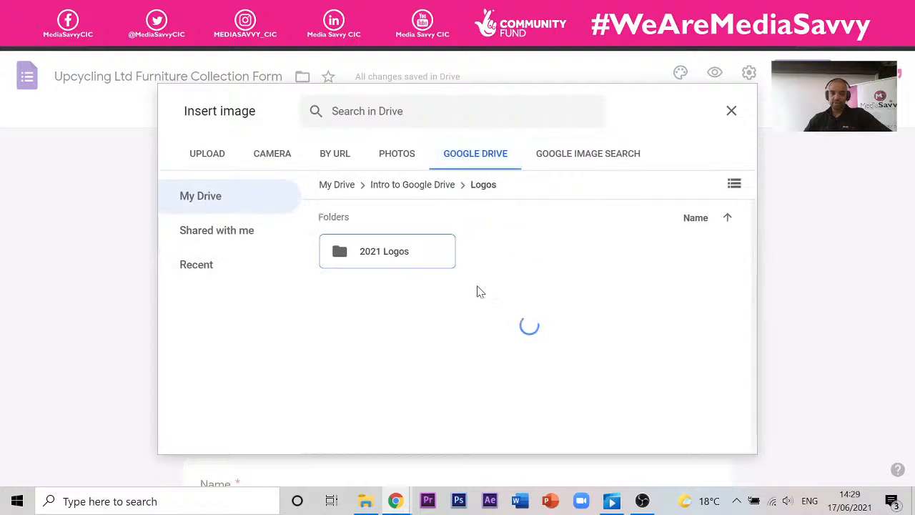
pyautogui.doubleClick(417, 256)
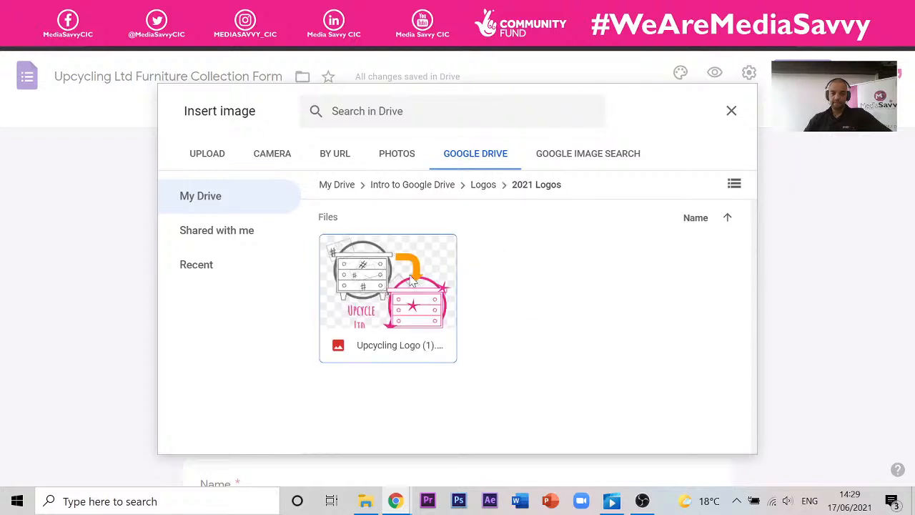
pyautogui.click(393, 322)
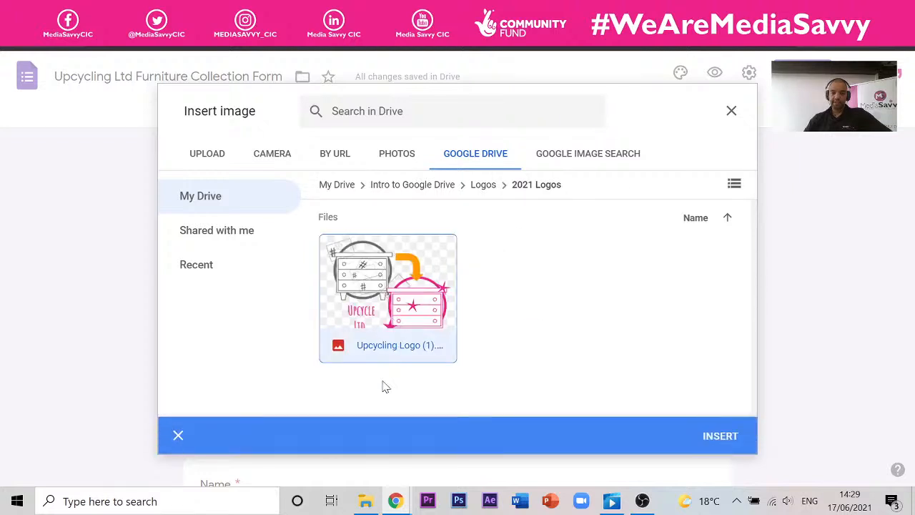
pyautogui.click(717, 436)
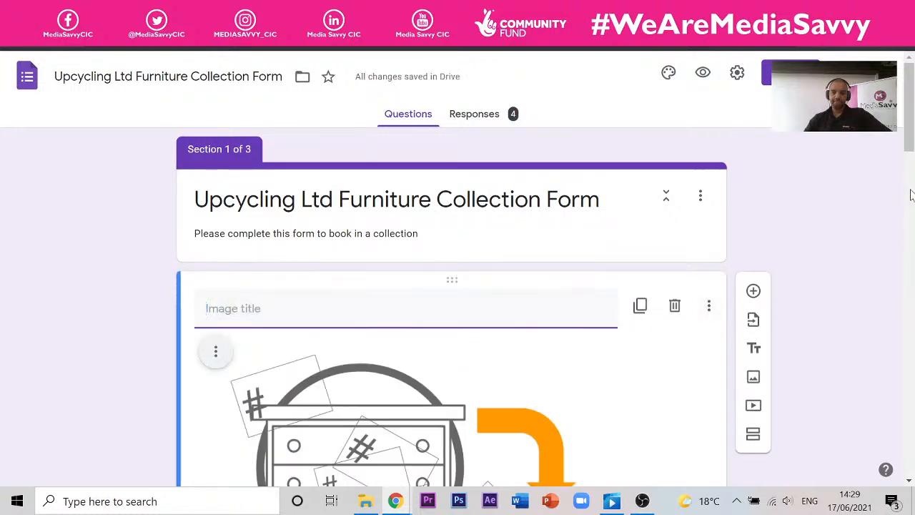
pyautogui.moveTo(912, 126); pyautogui.dragTo(912, 224)
pyautogui.scroll(5, 593, 265)
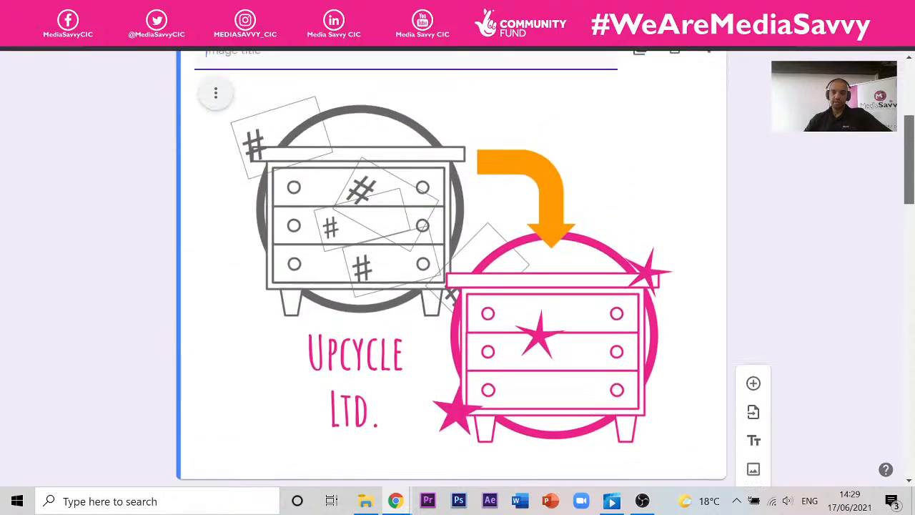
pyautogui.scroll(2, 330, 232)
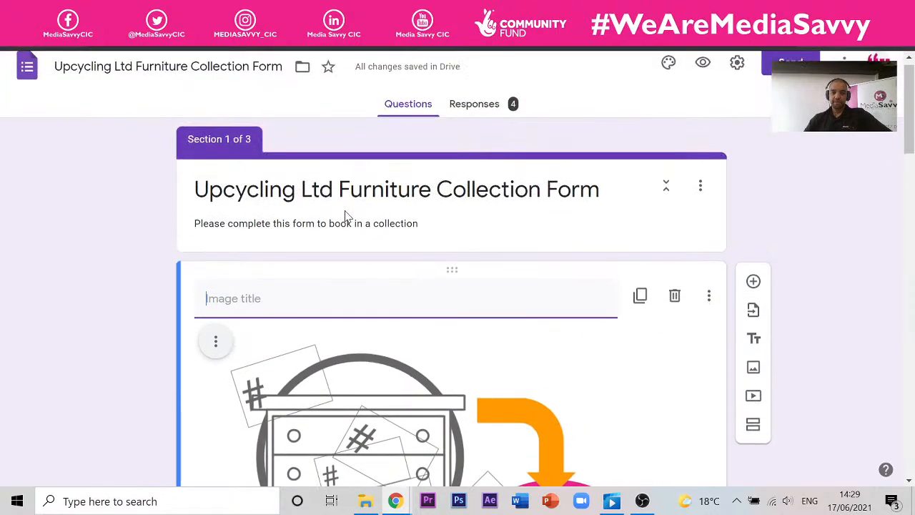
pyautogui.moveTo(458, 270); pyautogui.dragTo(472, 134)
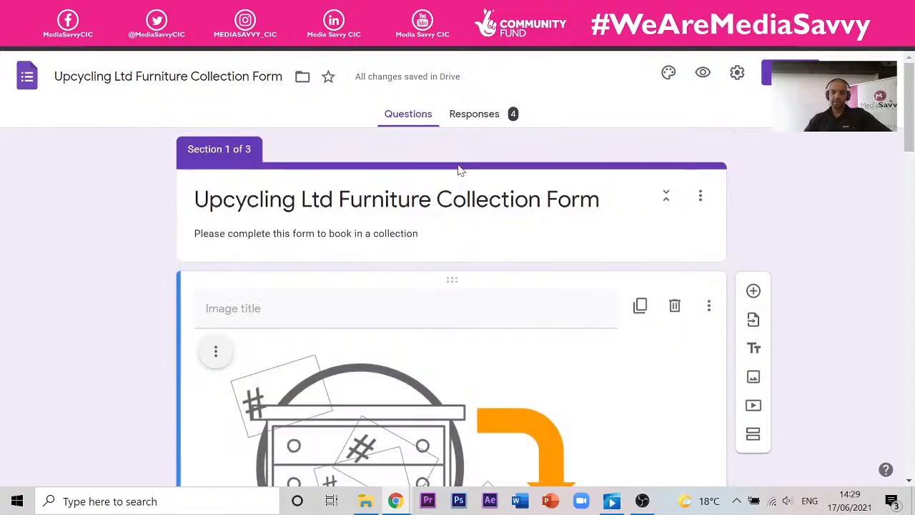
pyautogui.click(701, 71)
pyautogui.scroll(-3, 527, 219)
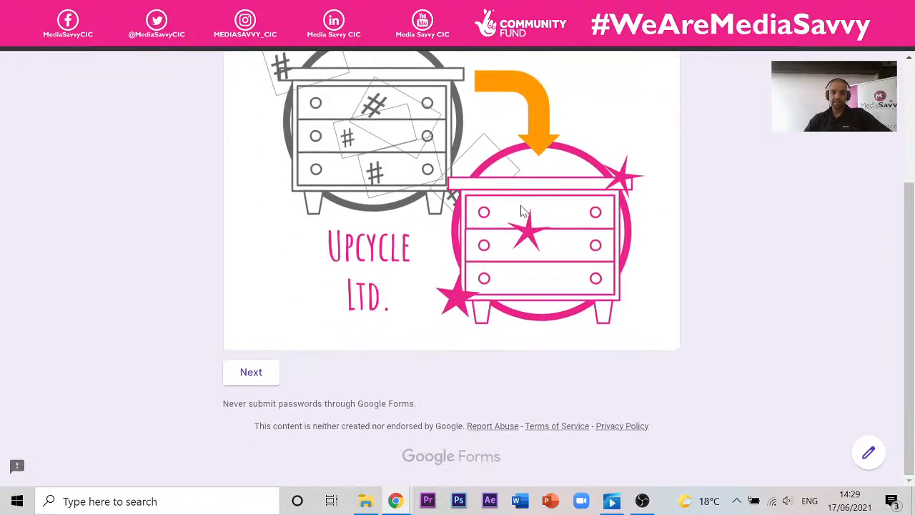
pyautogui.scroll(3, 522, 211)
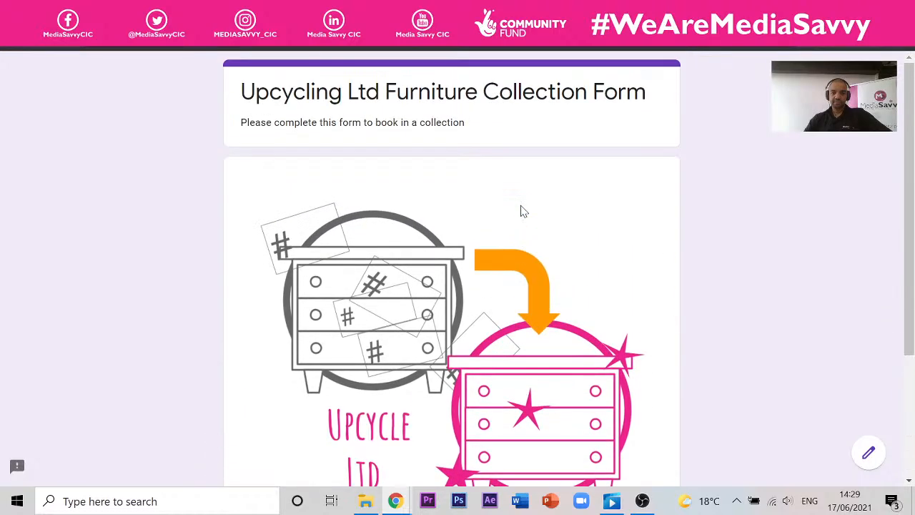
pyautogui.scroll(-4, 522, 211)
pyautogui.scroll(3, 522, 209)
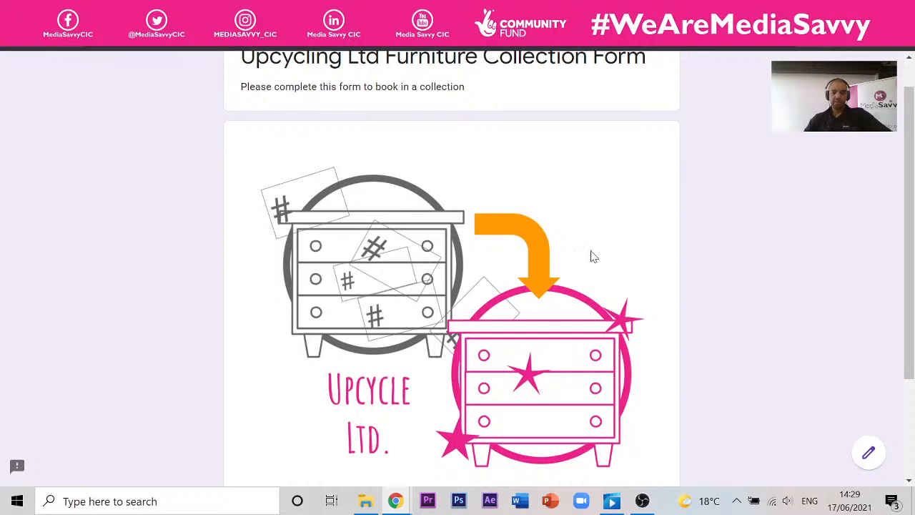
pyautogui.click(122, 11)
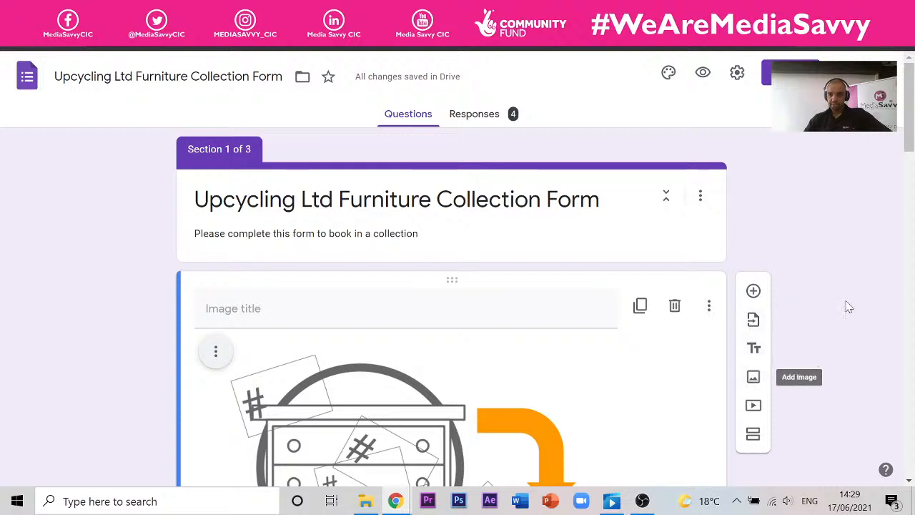
# - Center-align the Upcycle Ltd logo image using its alignment options
pyautogui.click(554, 365)
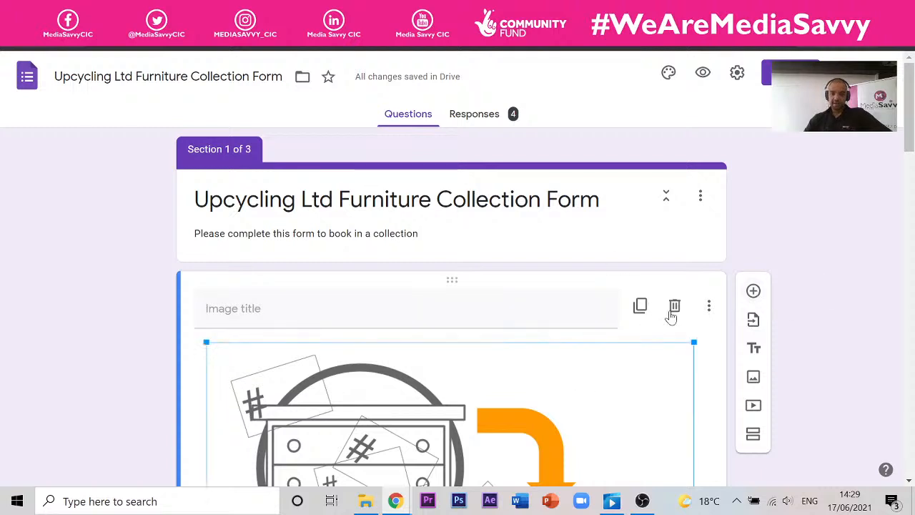
pyautogui.click(710, 308)
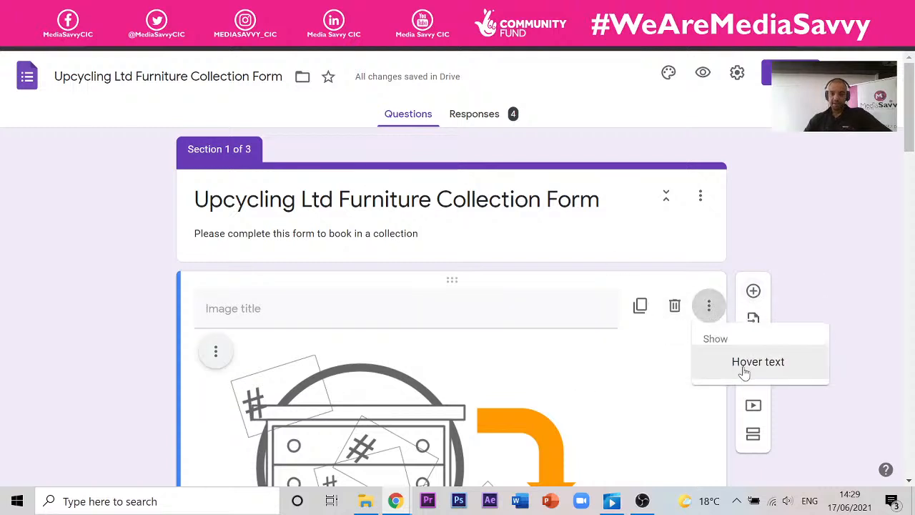
pyautogui.click(443, 316)
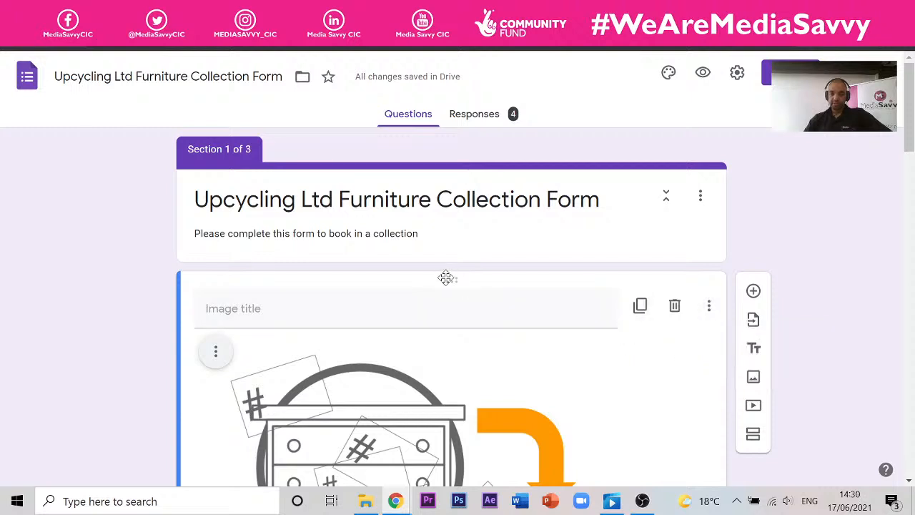
pyautogui.click(215, 351)
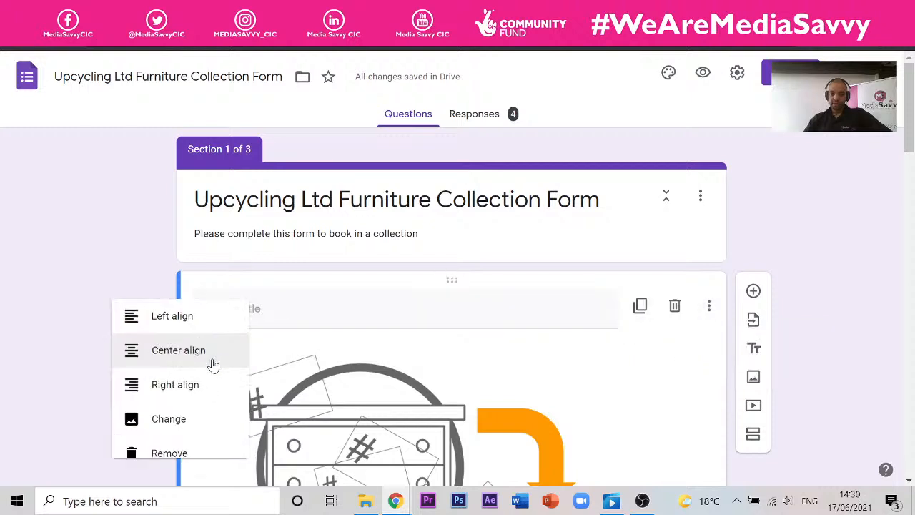
pyautogui.click(153, 350)
pyautogui.scroll(-5, 455, 372)
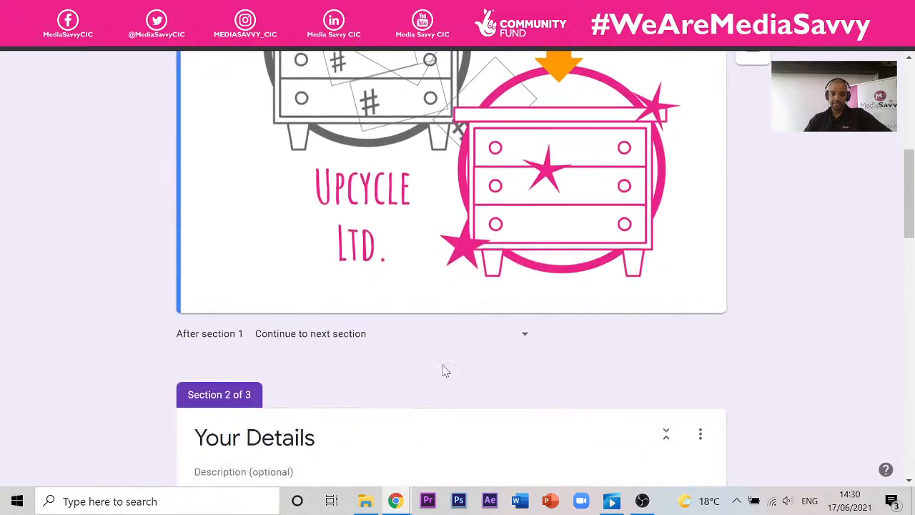
pyautogui.scroll(5, 389, 312)
pyautogui.scroll(1, 460, 309)
pyautogui.rightClick(461, 309)
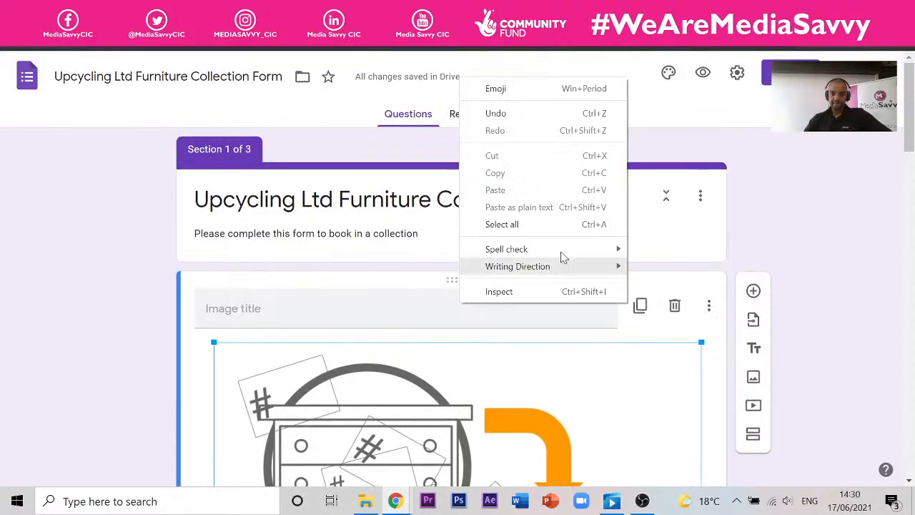
pyautogui.press('Escape')
pyautogui.click(753, 435)
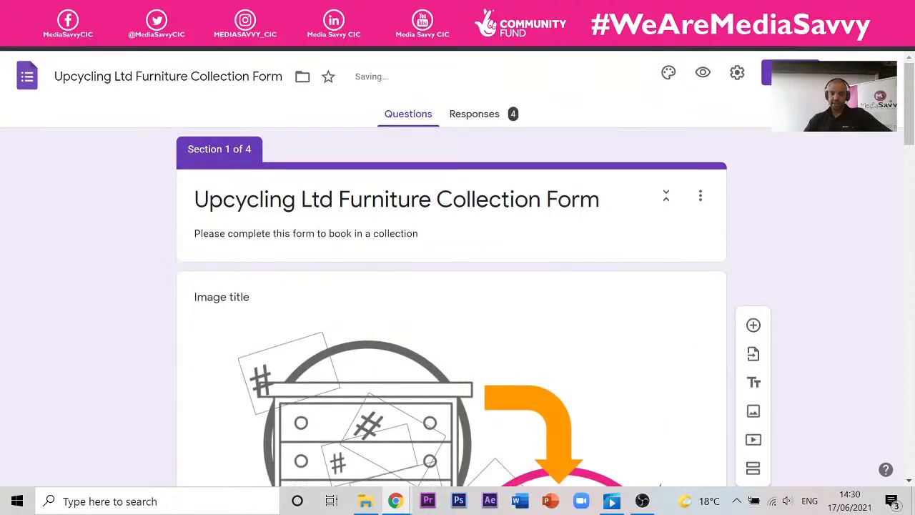
pyautogui.scroll(-10, 323, 202)
pyautogui.scroll(1, 325, 202)
pyautogui.scroll(-10, 322, 202)
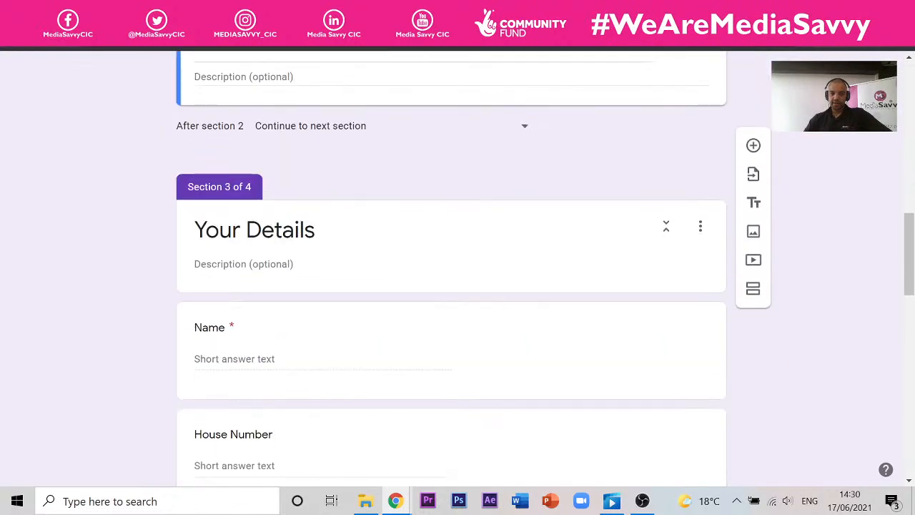
pyautogui.scroll(12, 327, 202)
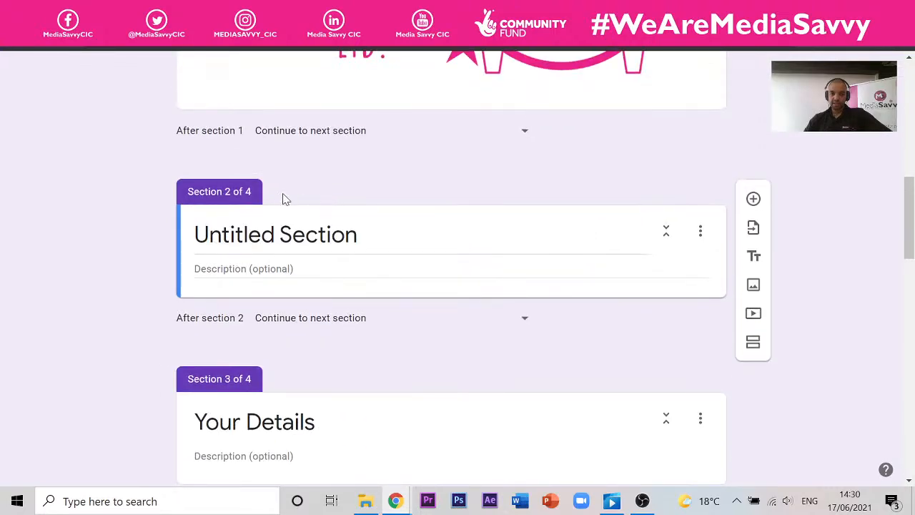
pyautogui.click(486, 252)
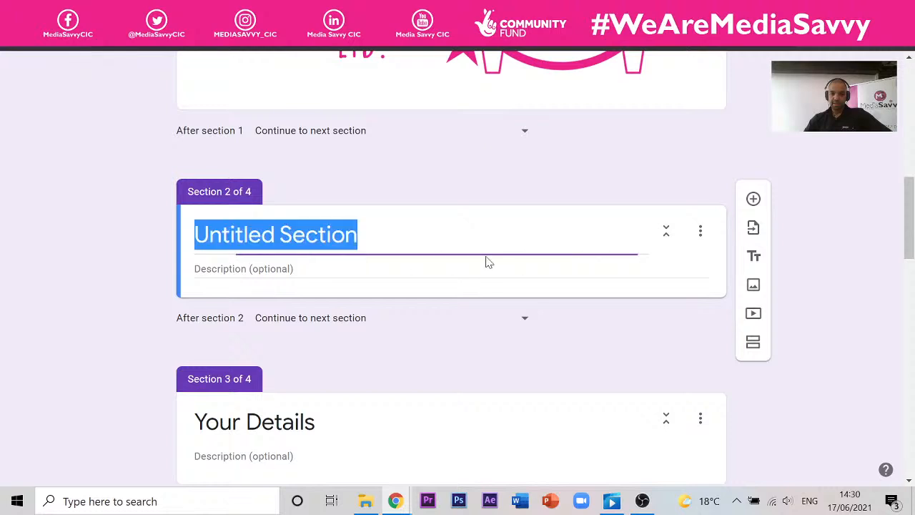
pyautogui.click(756, 286)
pyautogui.click(442, 286)
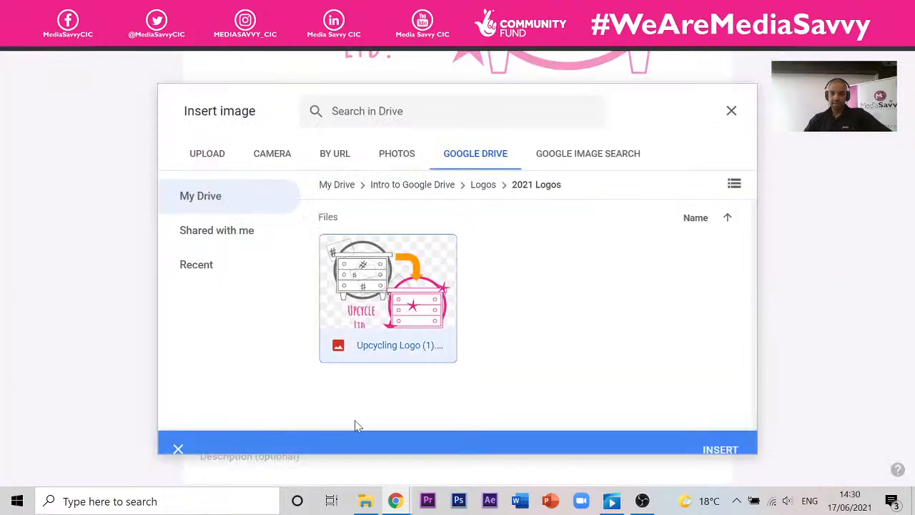
pyautogui.click(719, 437)
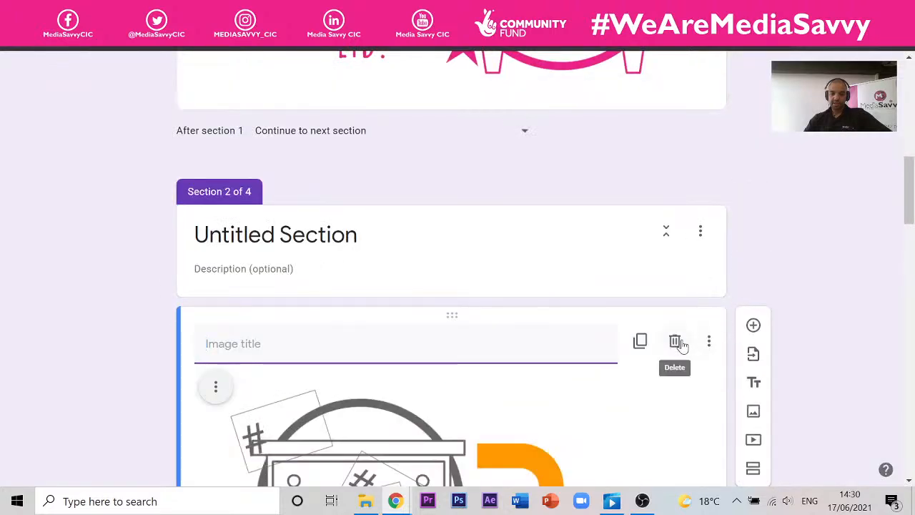
pyautogui.click(675, 342)
pyautogui.click(701, 231)
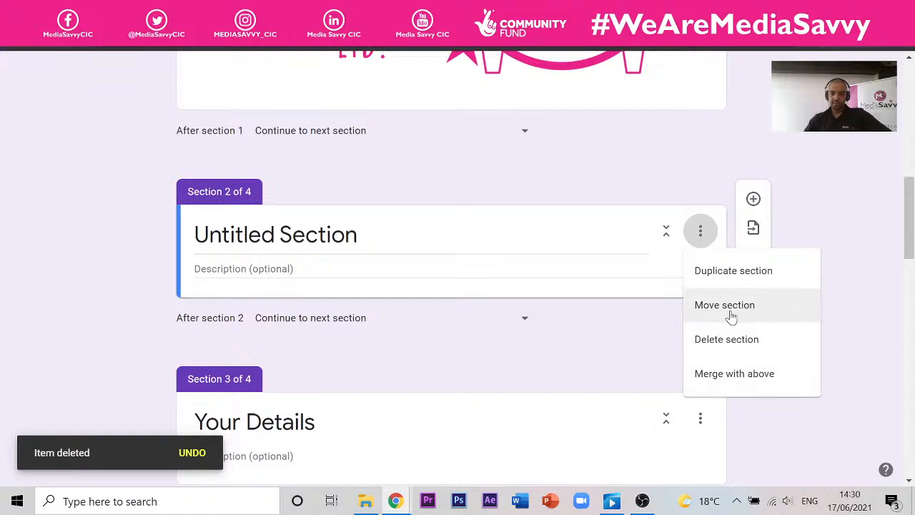
pyautogui.click(741, 341)
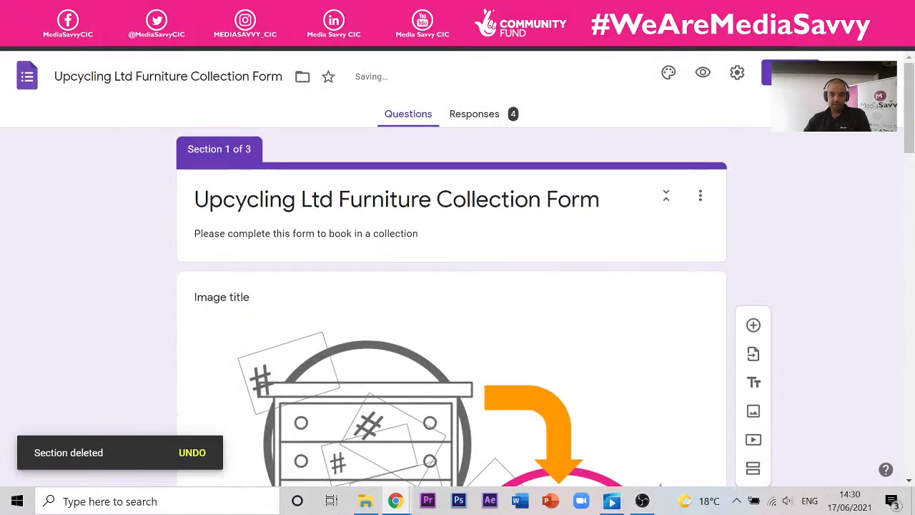
pyautogui.click(259, 298)
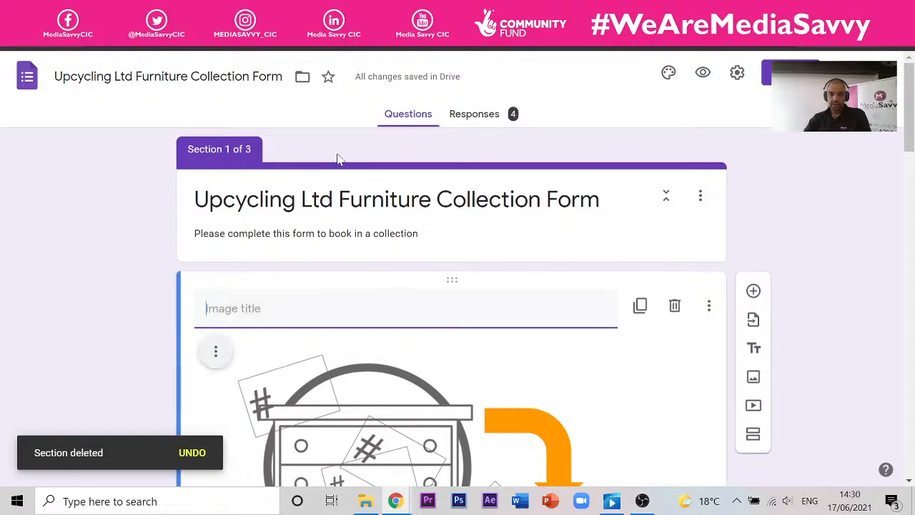
pyautogui.click(373, 148)
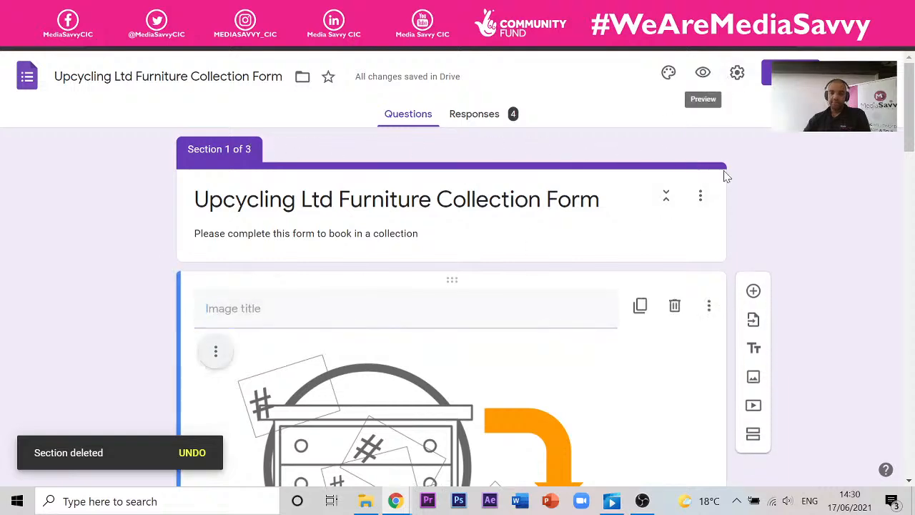
# - Enable 'See summary charts and text responses' in General settings and save
pyautogui.click(737, 73)
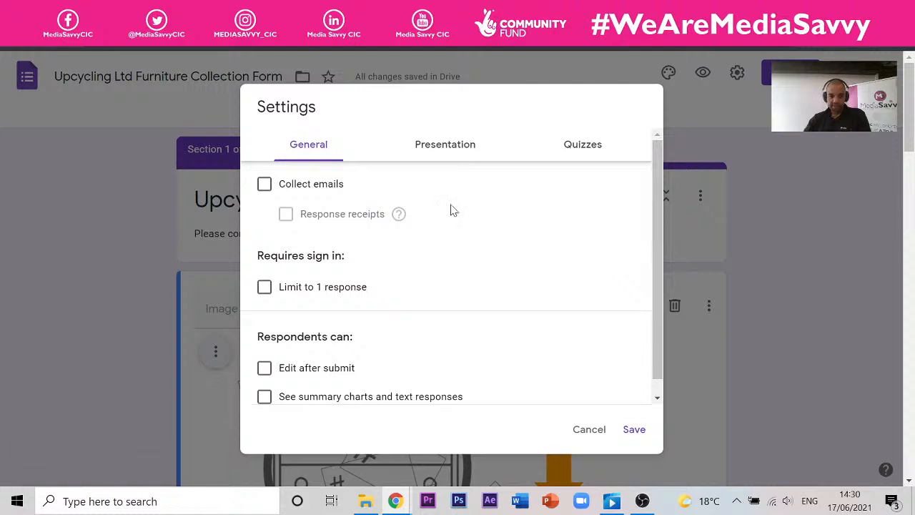
pyautogui.click(452, 150)
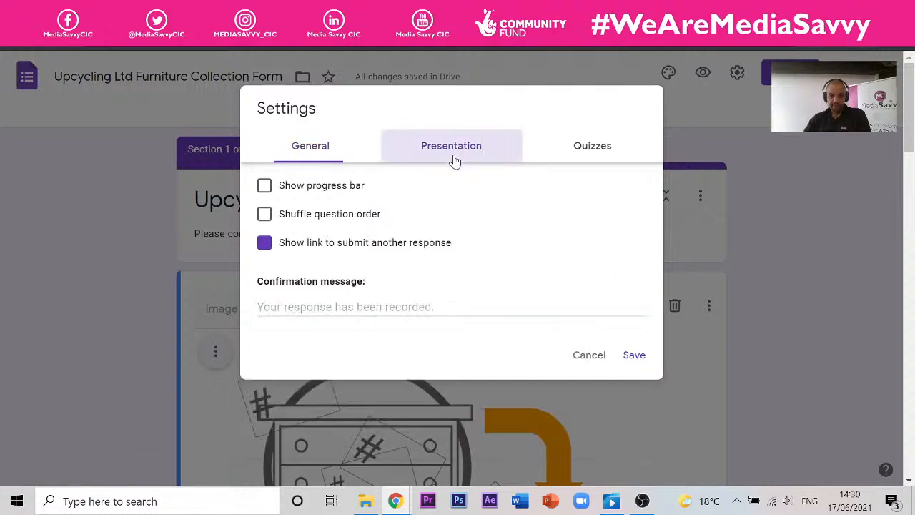
pyautogui.click(334, 147)
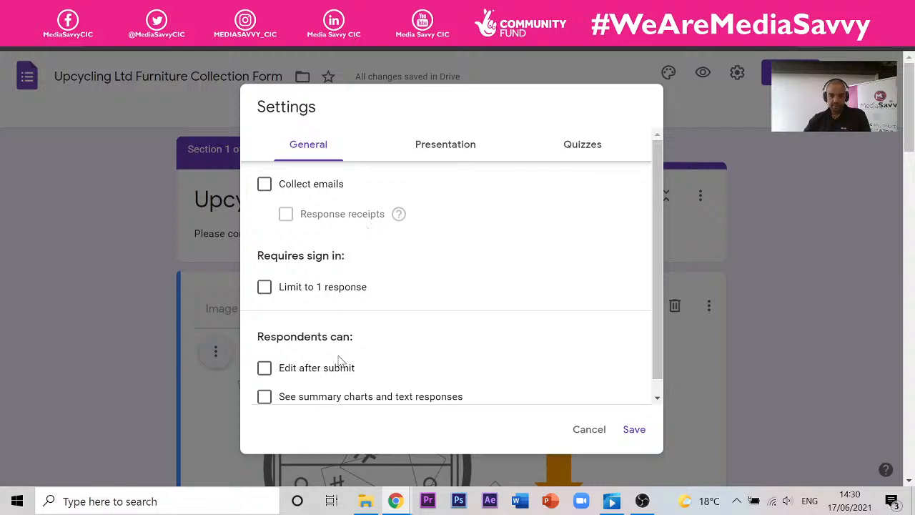
pyautogui.click(341, 399)
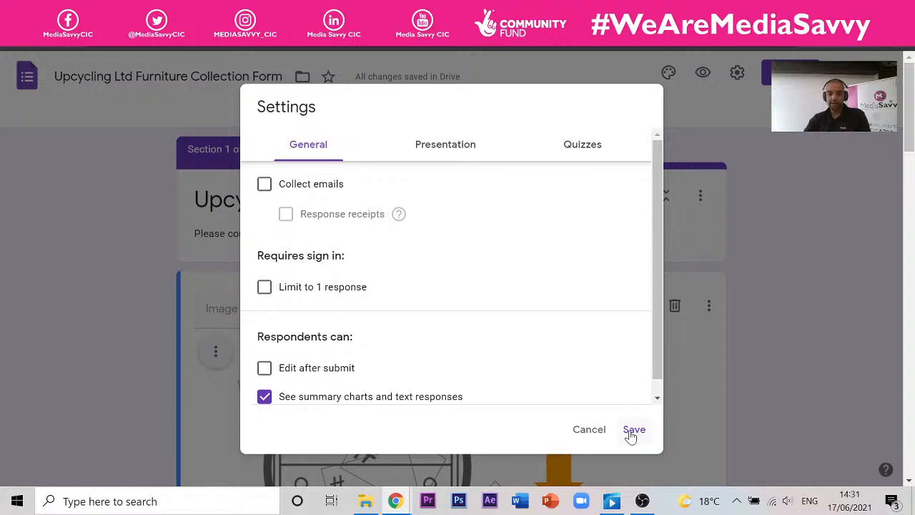
pyautogui.click(587, 429)
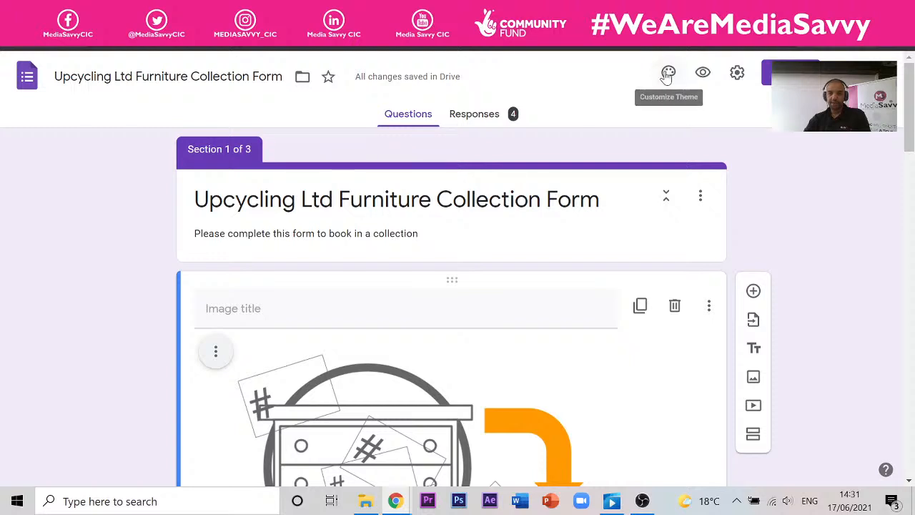
pyautogui.click(667, 74)
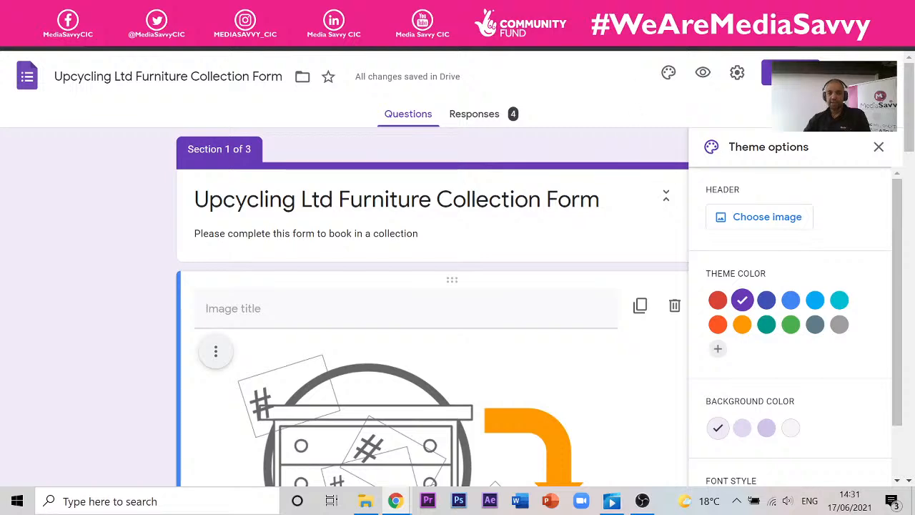
pyautogui.moveTo(396, 502)
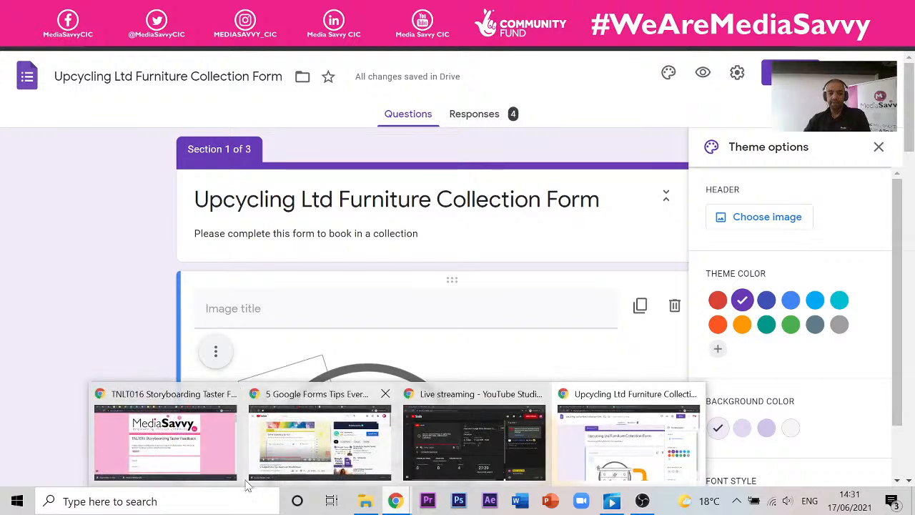
pyautogui.click(164, 444)
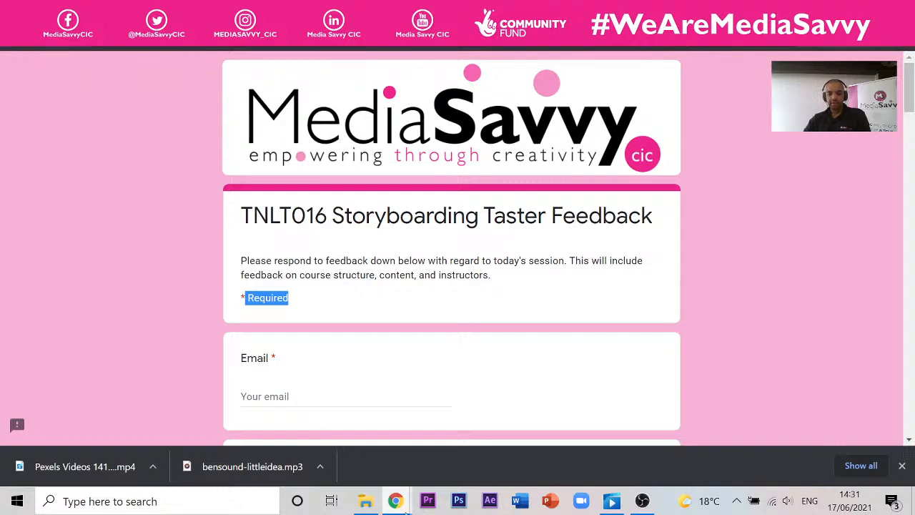
pyautogui.moveTo(406, 509)
pyautogui.click(622, 436)
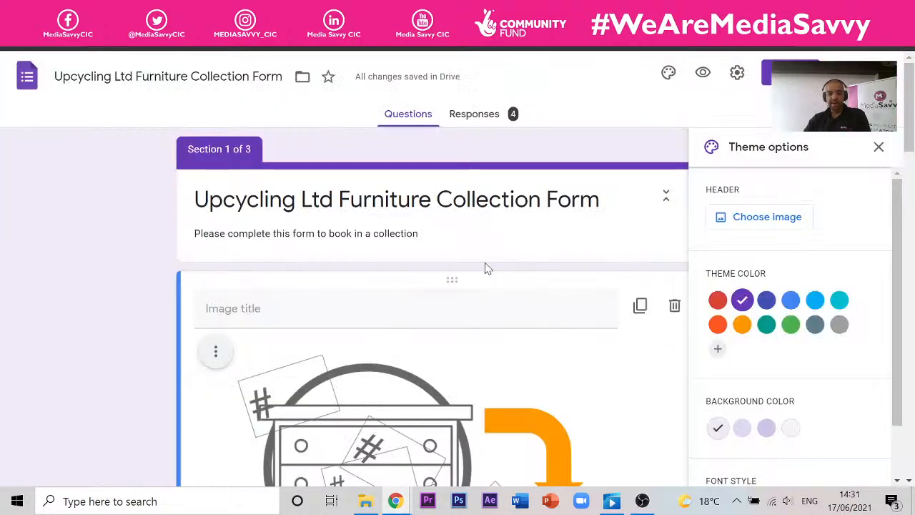
pyautogui.scroll(-3, 485, 269)
pyautogui.scroll(2, 500, 251)
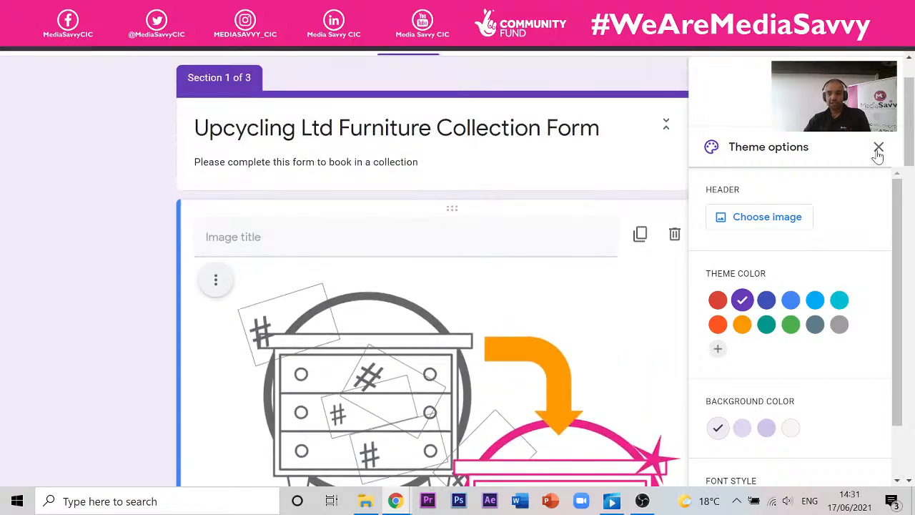
pyautogui.click(878, 148)
pyautogui.scroll(1, 449, 350)
pyautogui.scroll(-2, 472, 307)
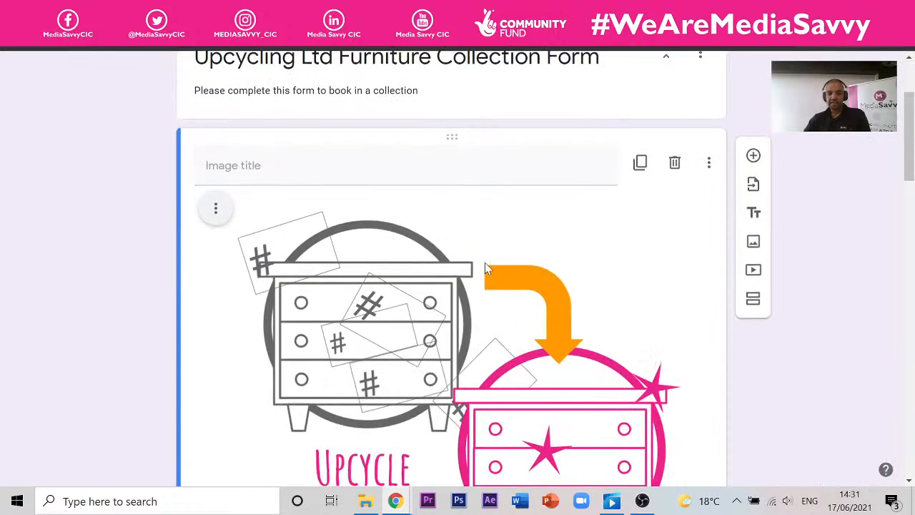
pyautogui.scroll(2, 510, 233)
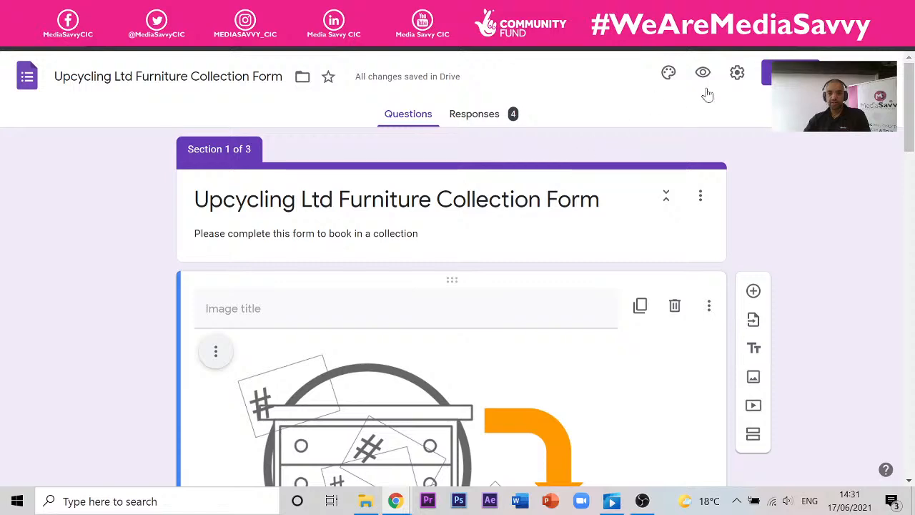
pyautogui.click(704, 74)
pyautogui.scroll(-3, 600, 325)
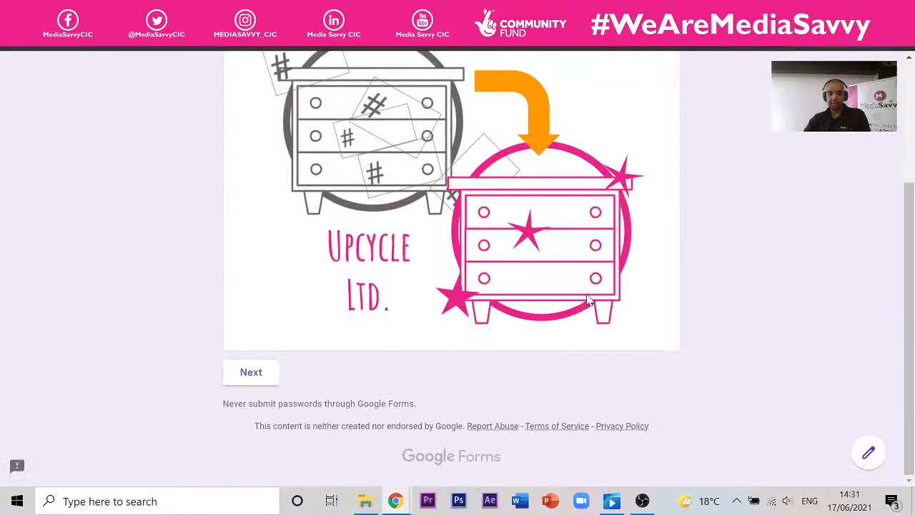
pyautogui.scroll(3, 583, 296)
pyautogui.scroll(-3, 524, 265)
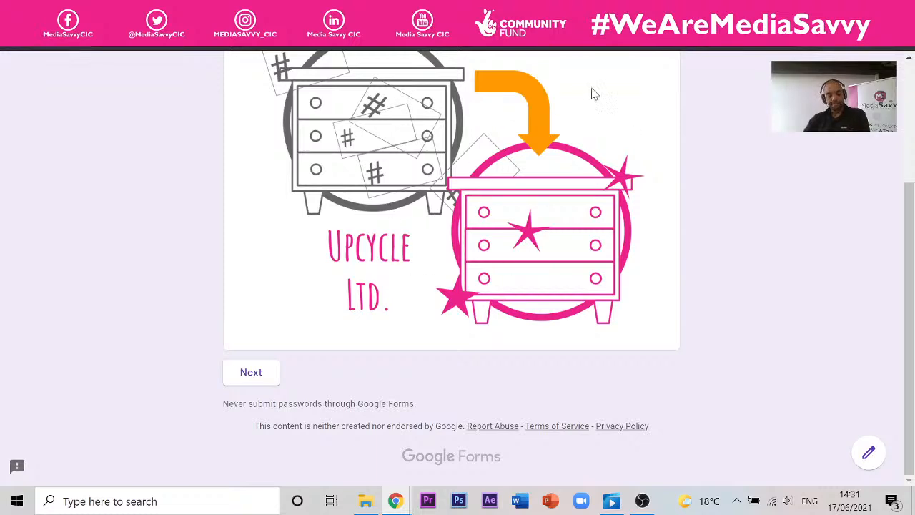
pyautogui.scroll(3, 460, 247)
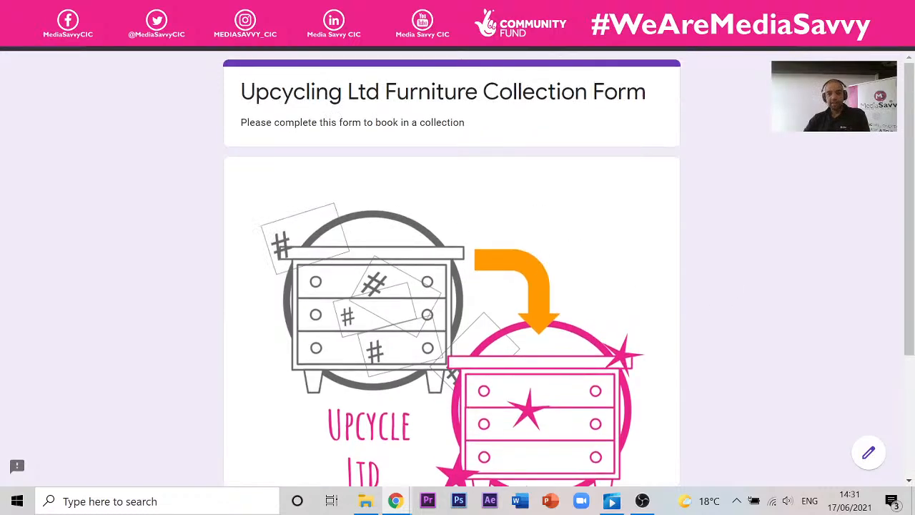
pyautogui.click(233, 11)
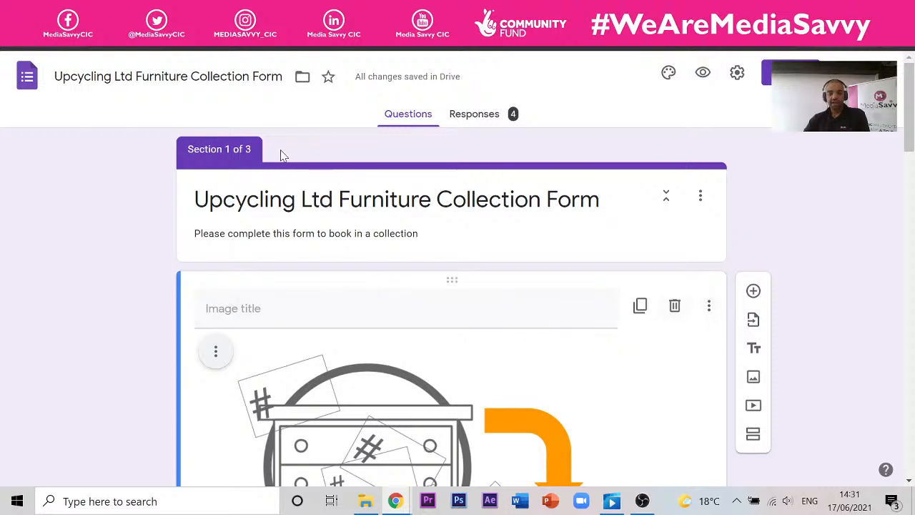
# - Delete the logo image item and browse the theme header image tabs
pyautogui.click(675, 306)
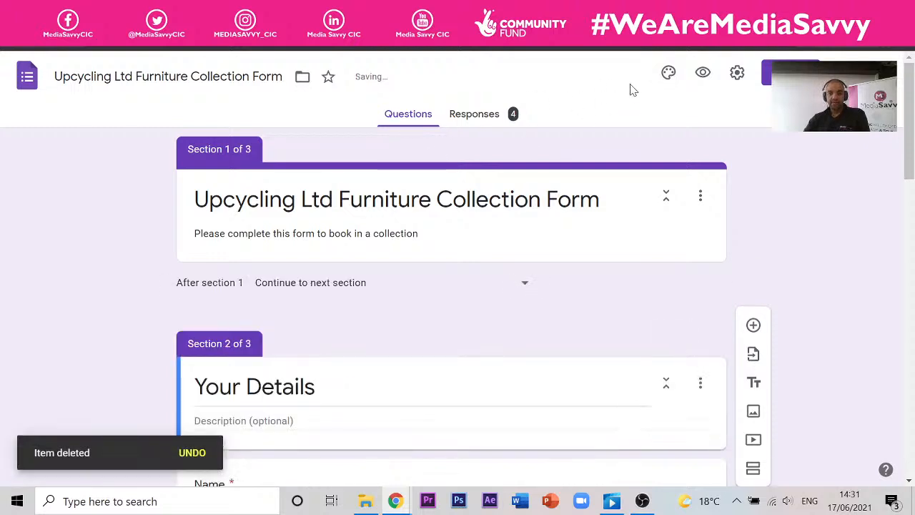
pyautogui.click(670, 74)
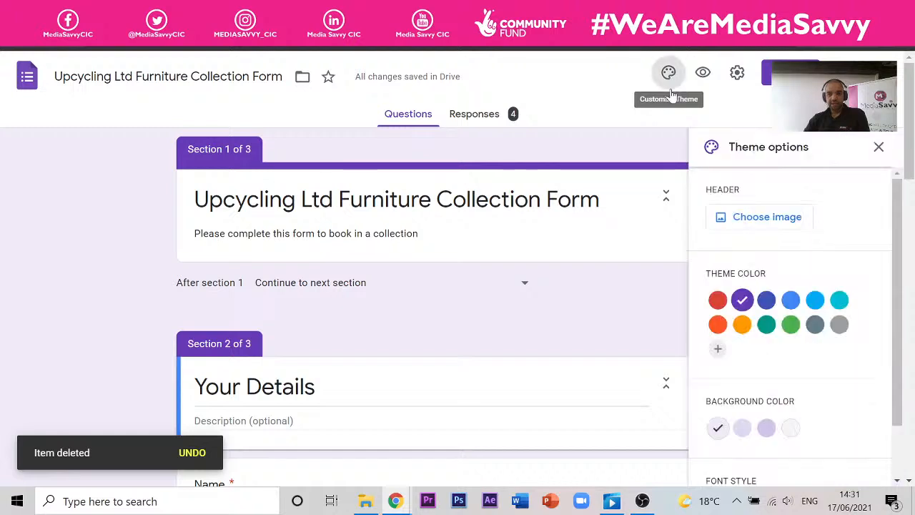
pyautogui.click(785, 218)
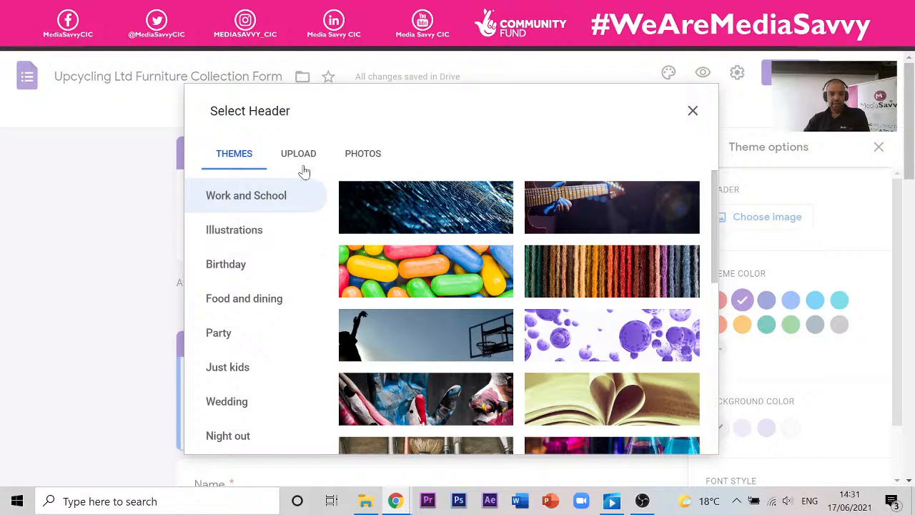
pyautogui.scroll(-4, 178, 277)
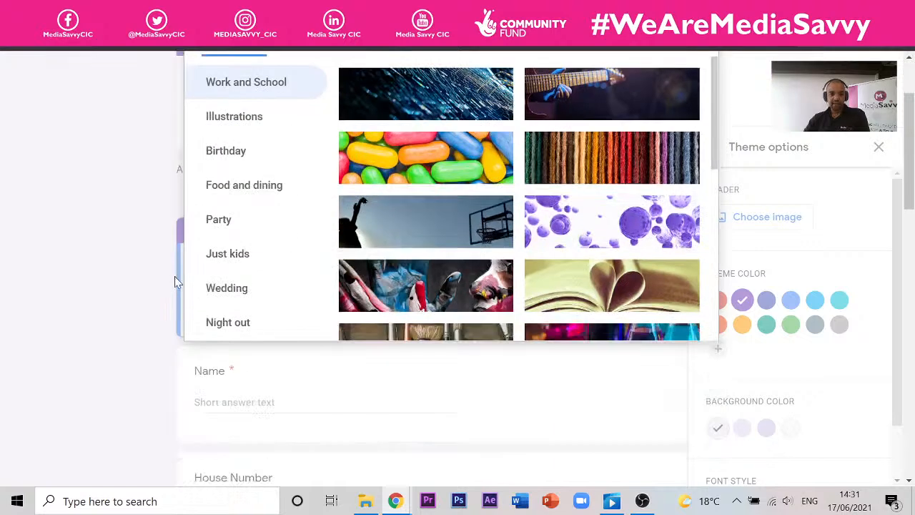
pyautogui.scroll(4, 250, 231)
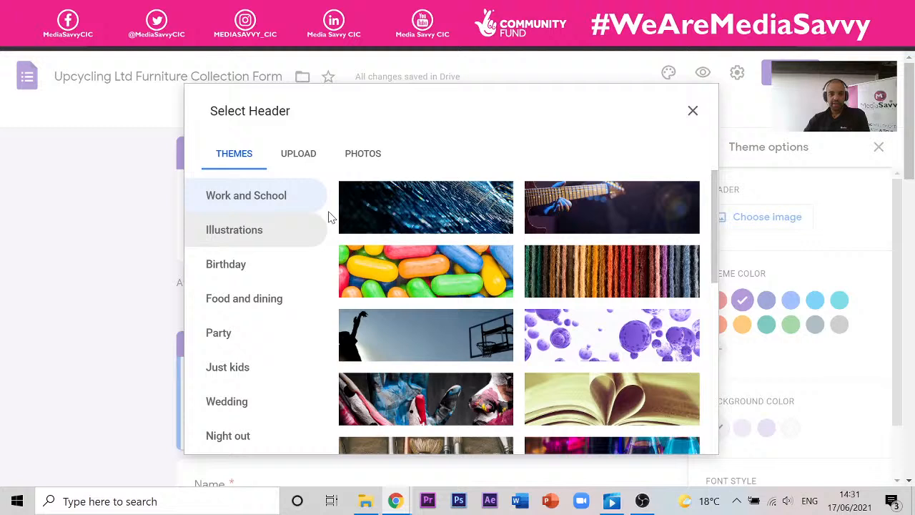
pyautogui.click(358, 161)
pyautogui.click(288, 164)
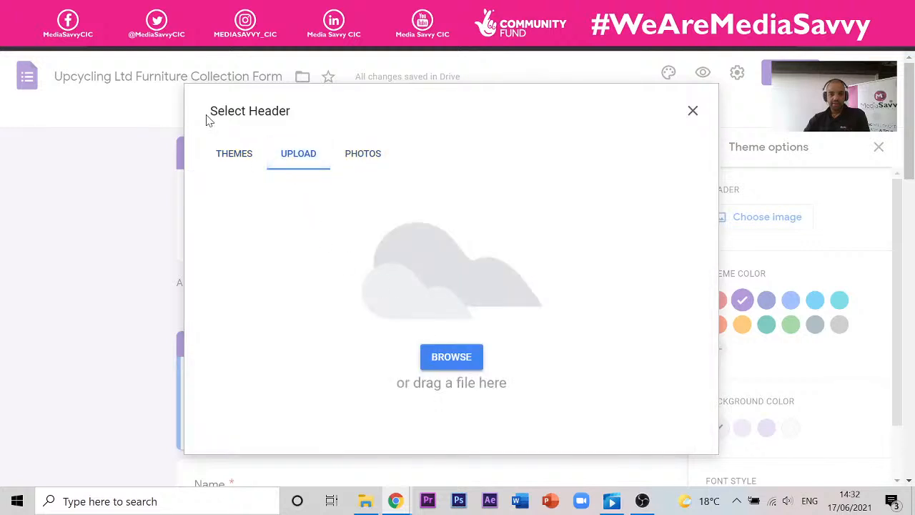
pyautogui.click(244, 157)
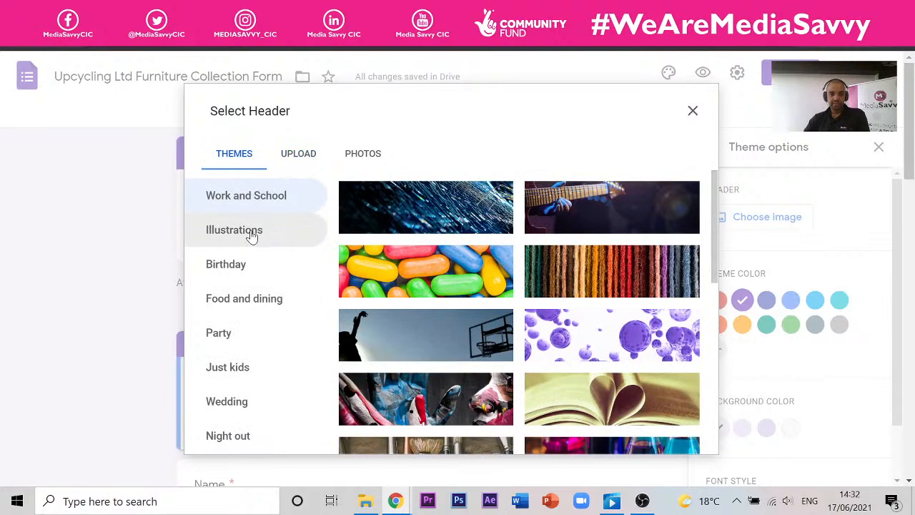
# - Try uploading a header image from Downloads, then cancel and close the header picker
pyautogui.scroll(-4, 254, 234)
pyautogui.scroll(4, 250, 232)
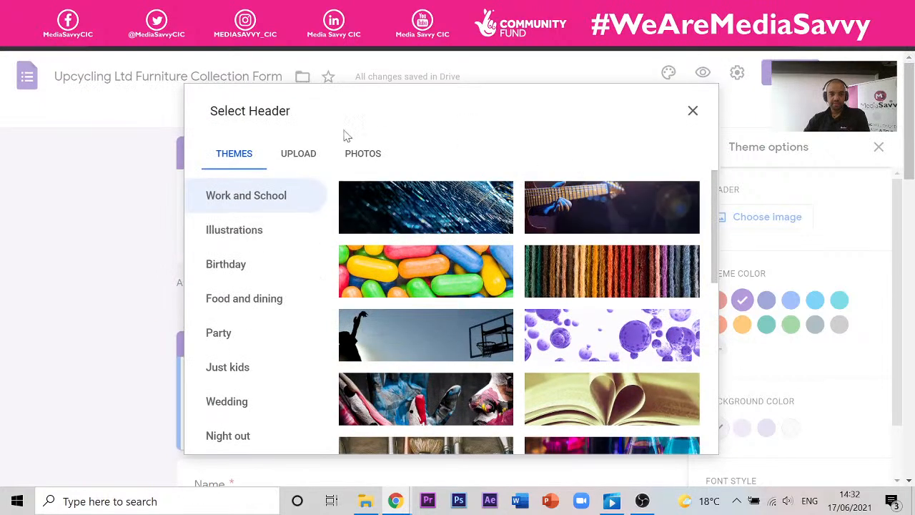
pyautogui.click(298, 155)
pyautogui.click(453, 358)
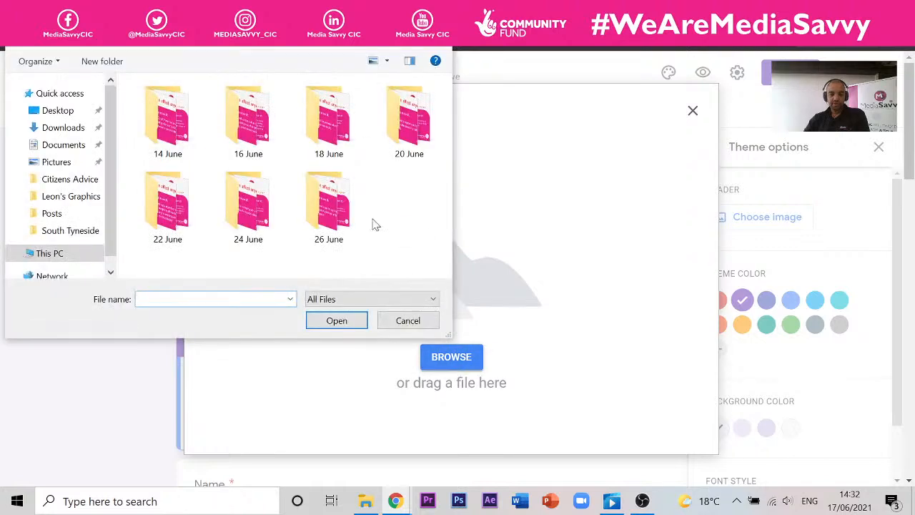
pyautogui.click(64, 127)
pyautogui.scroll(-6, 279, 159)
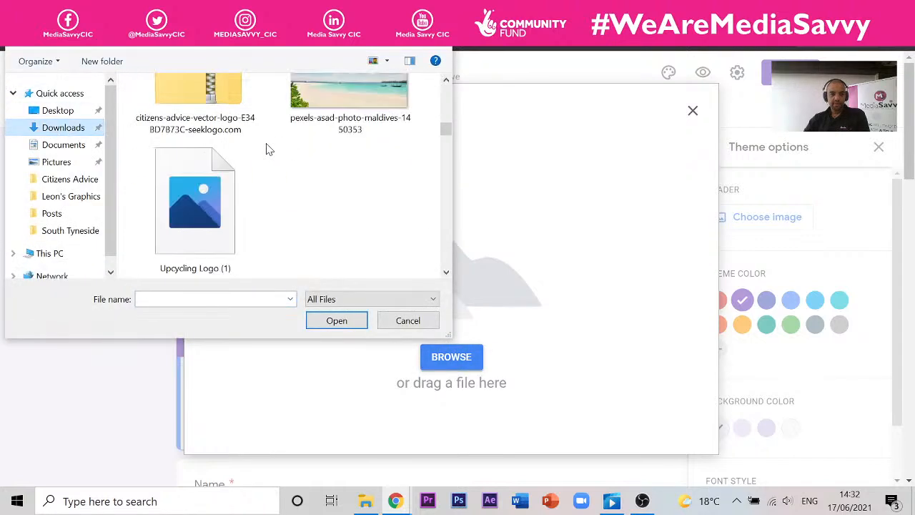
pyautogui.click(408, 321)
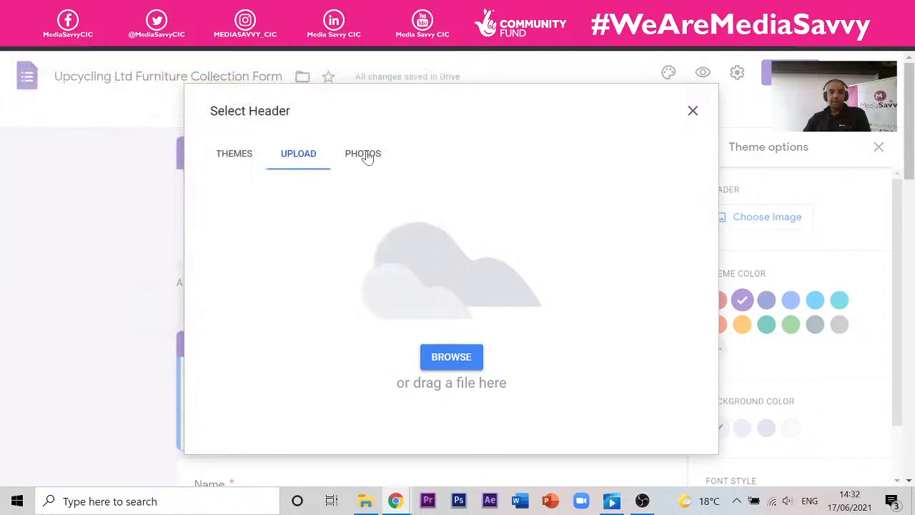
pyautogui.click(693, 112)
pyautogui.click(880, 148)
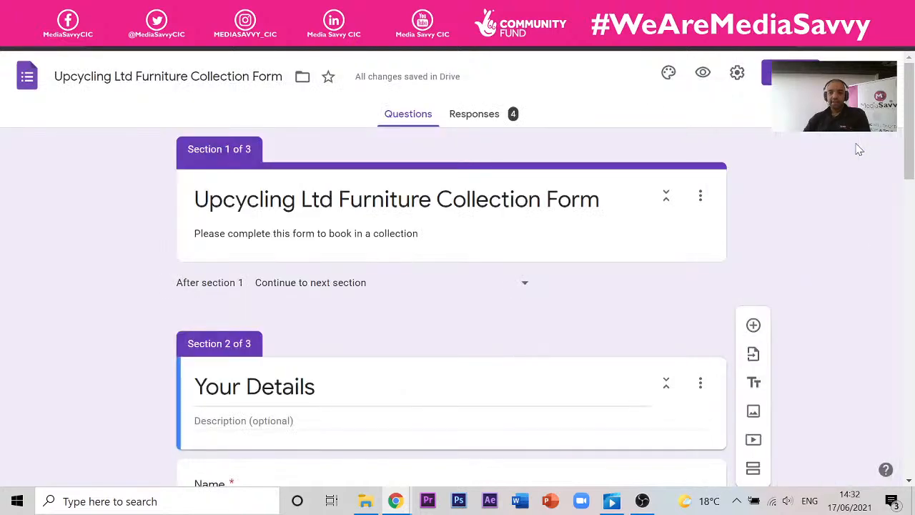
pyautogui.click(753, 413)
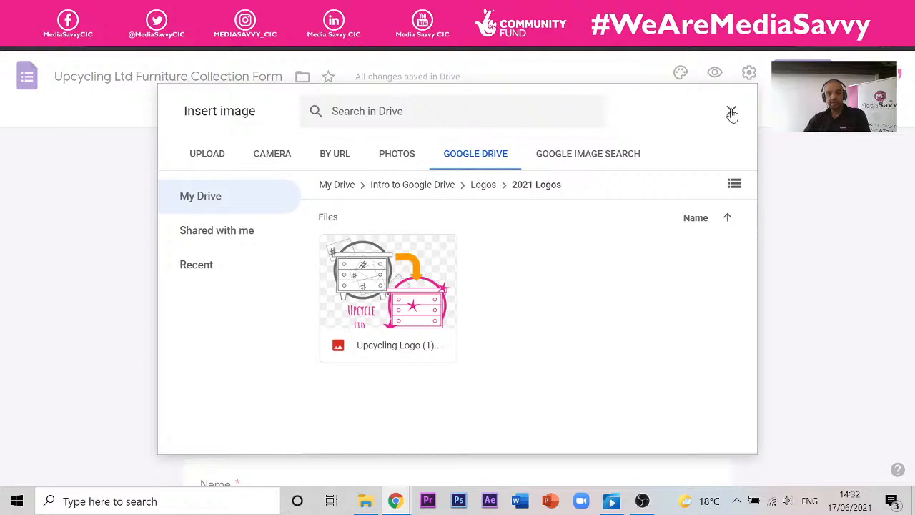
pyautogui.click(732, 112)
pyautogui.click(668, 74)
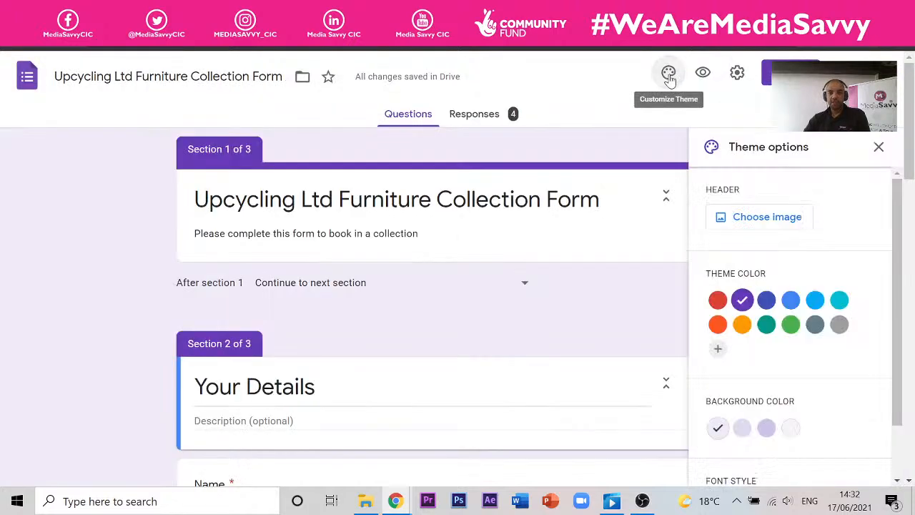
pyautogui.click(773, 222)
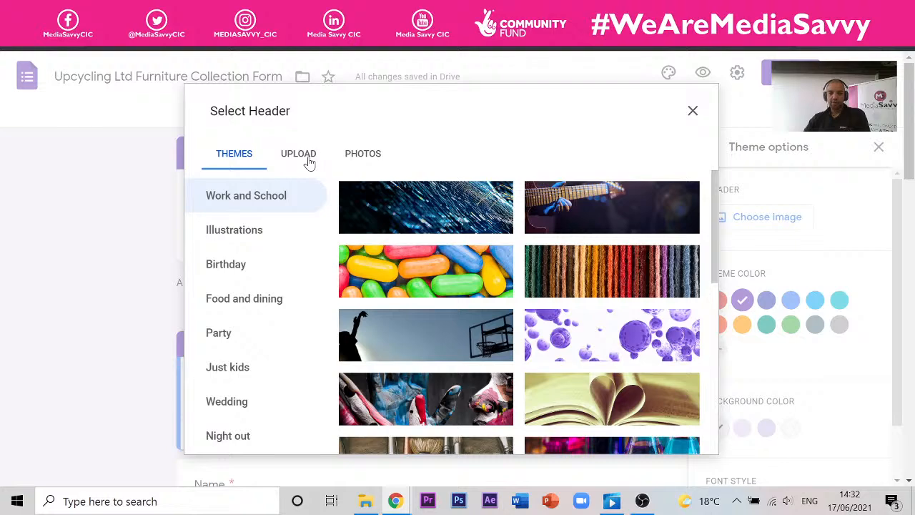
pyautogui.scroll(-10, 532, 229)
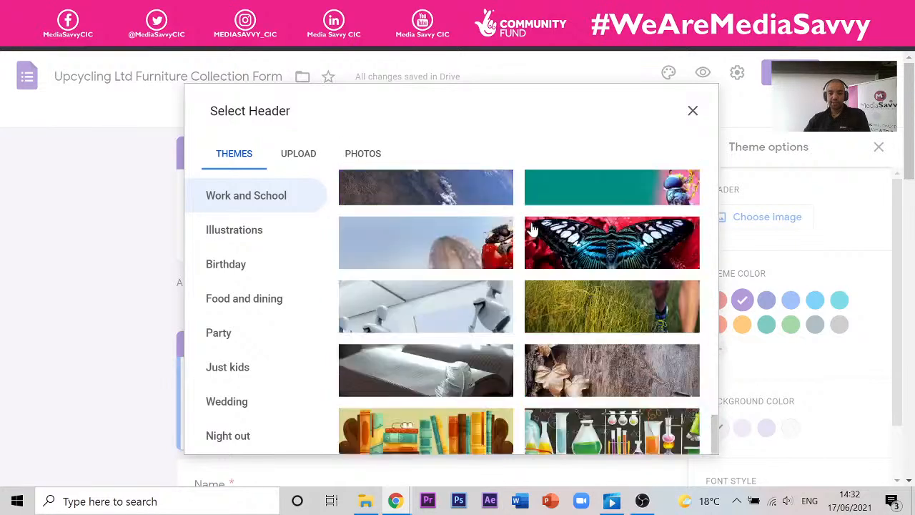
pyautogui.scroll(-10, 528, 253)
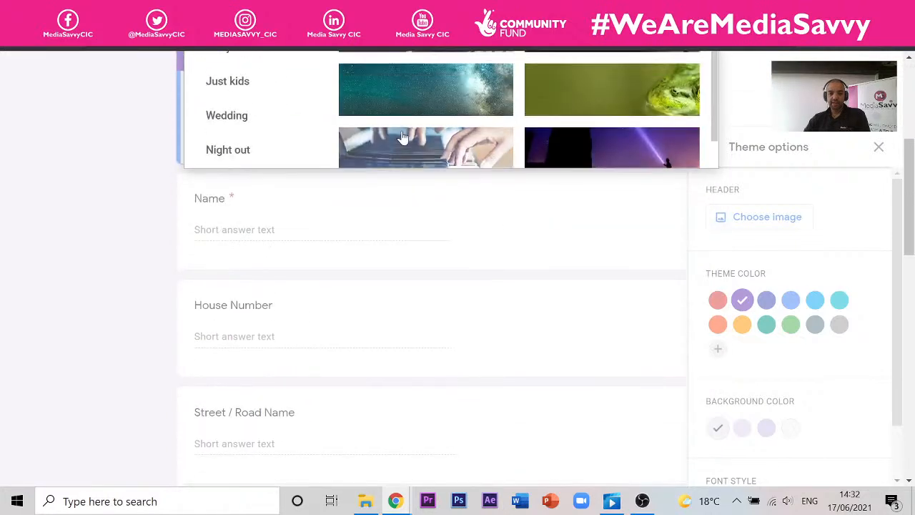
pyautogui.scroll(5, 883, 219)
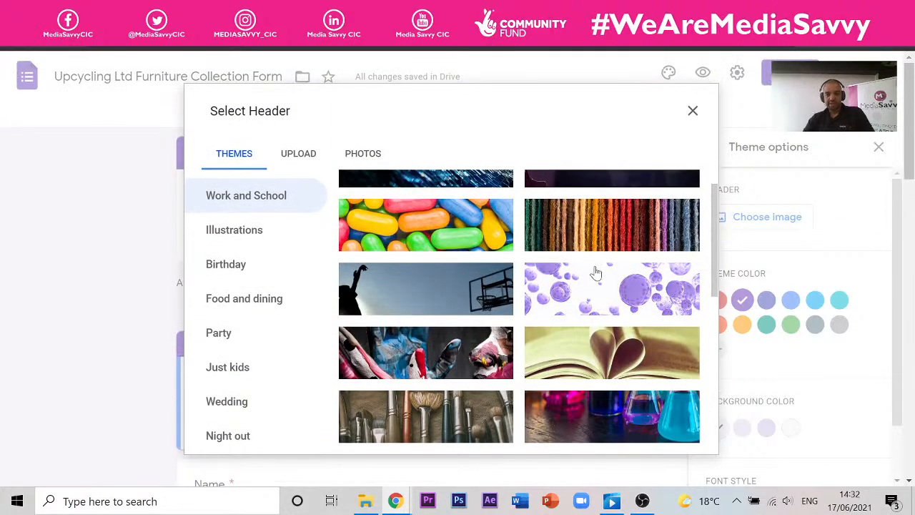
pyautogui.scroll(1, 519, 243)
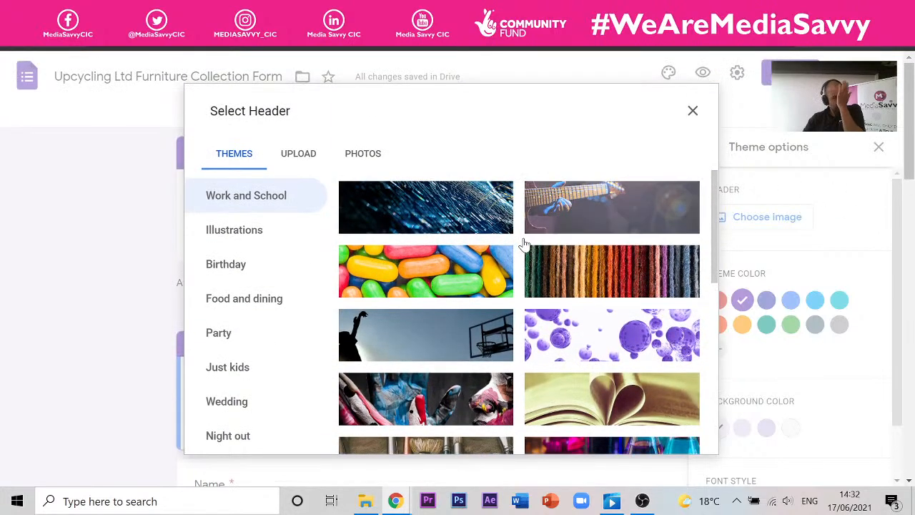
pyautogui.scroll(-3, 501, 265)
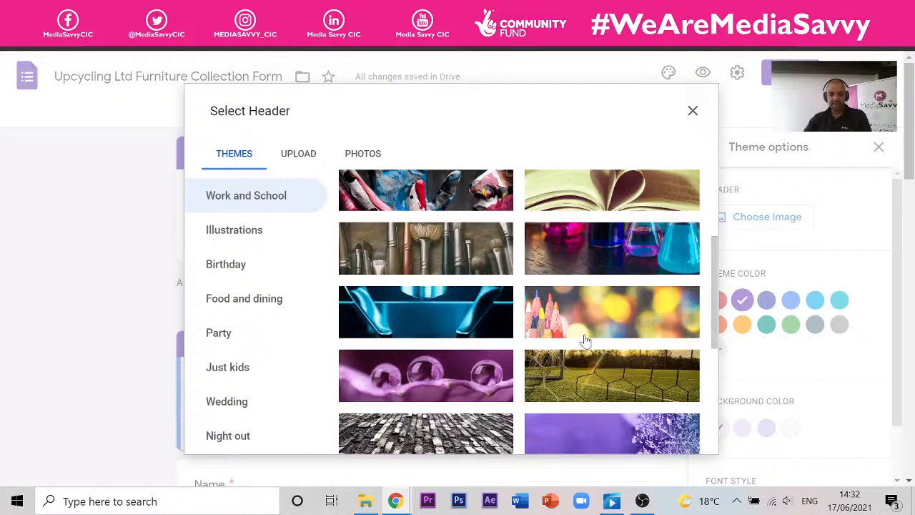
pyautogui.scroll(-1, 650, 301)
pyautogui.scroll(-2, 650, 300)
pyautogui.scroll(7, 430, 279)
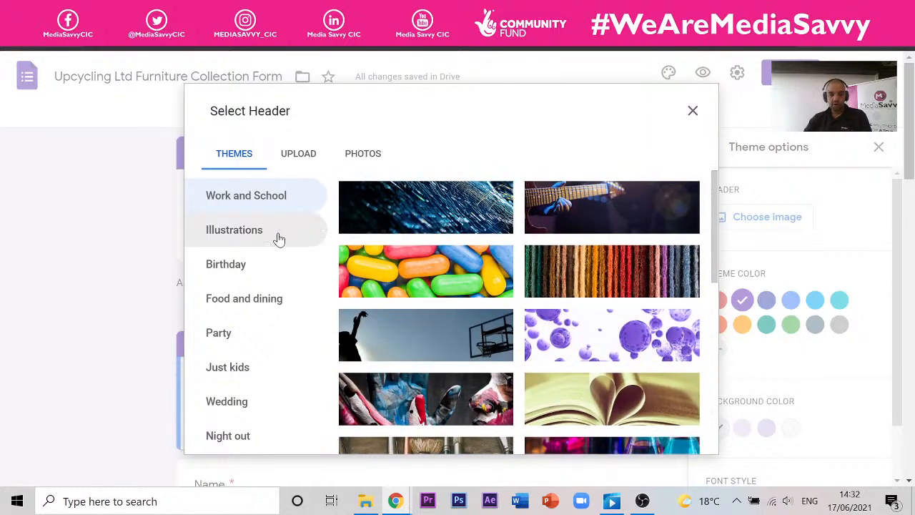
# - Upload the 'Upcycling Logo (1)' image from Downloads as a custom header image
pyautogui.click(305, 162)
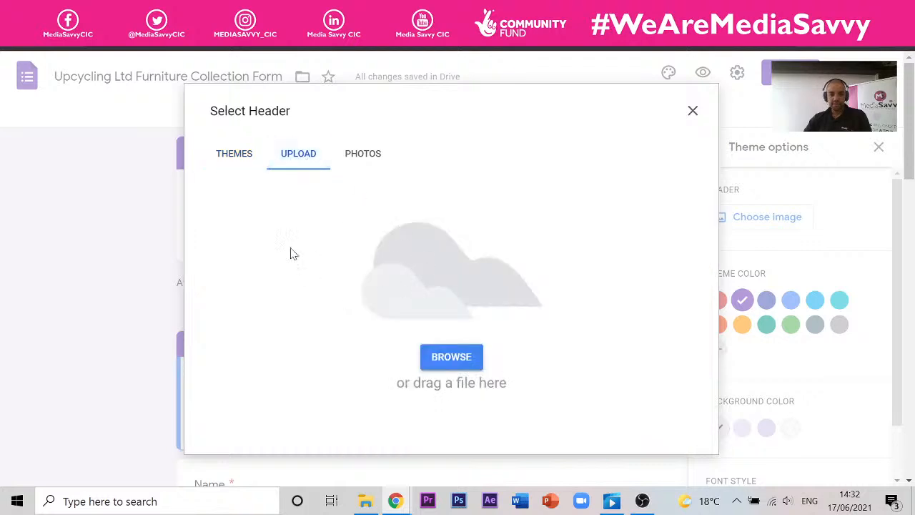
pyautogui.click(468, 365)
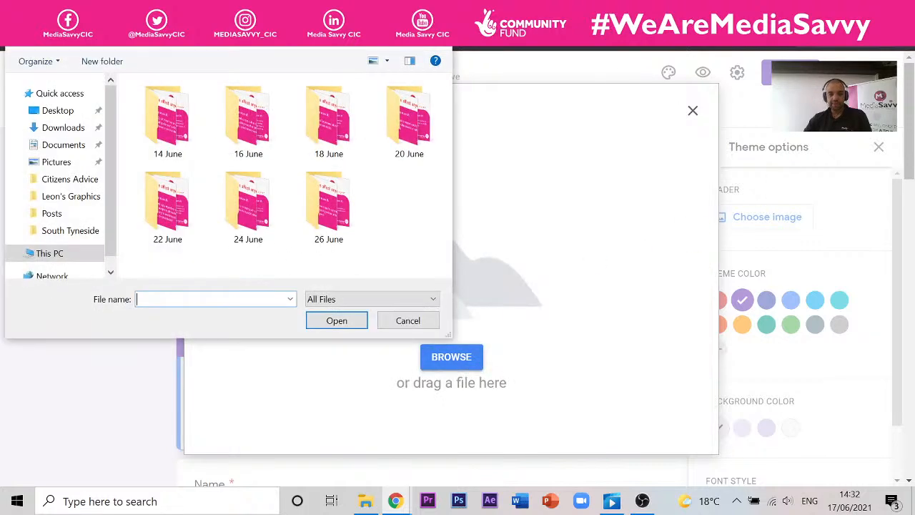
pyautogui.click(61, 131)
pyautogui.moveTo(447, 99); pyautogui.dragTo(447, 109)
pyautogui.scroll(-5, 313, 165)
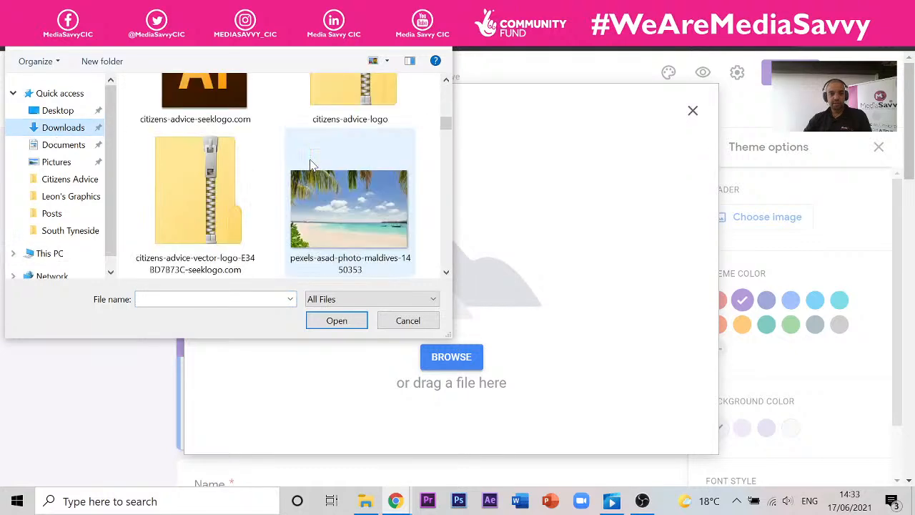
pyautogui.click(218, 236)
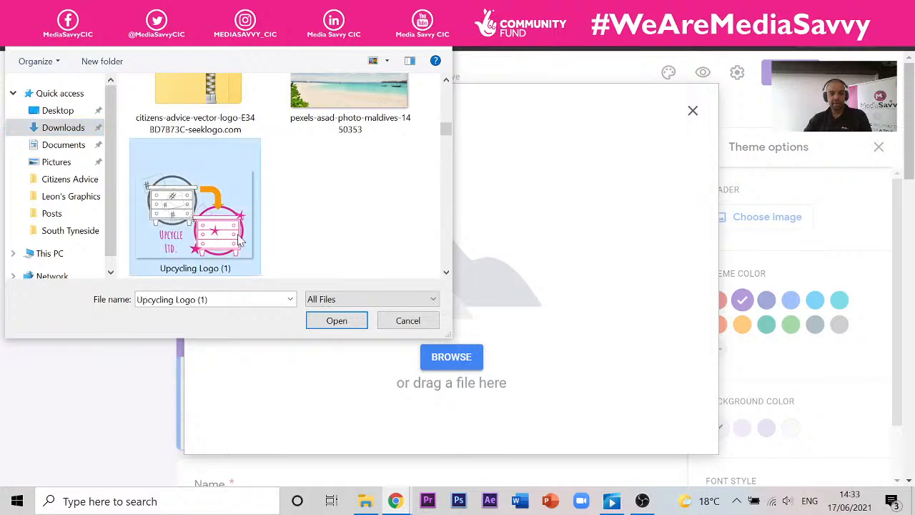
pyautogui.click(334, 328)
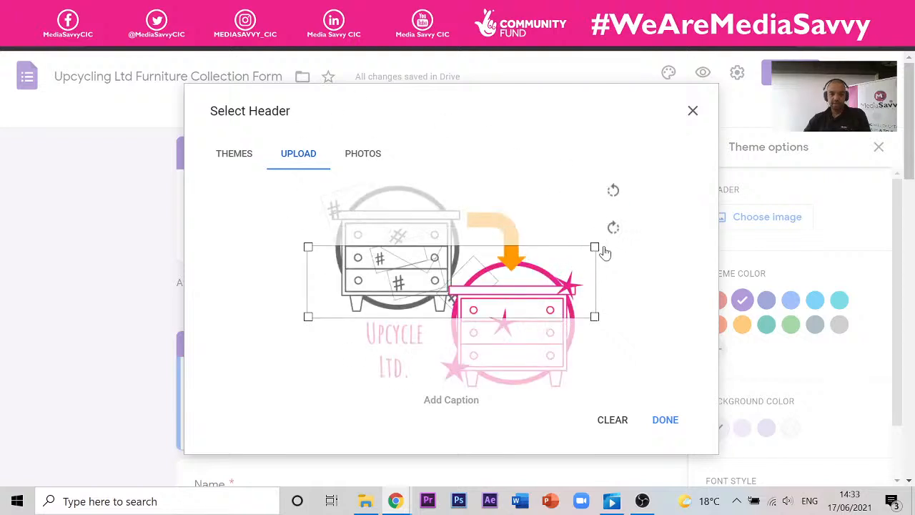
# - Crop the logo to its Upcycle Ltd. lettering, apply it as header, and preview the form
pyautogui.moveTo(583, 246)
pyautogui.mouseDown()
pyautogui.moveTo(578, 267)
pyautogui.moveTo(593, 246)
pyautogui.mouseUp()
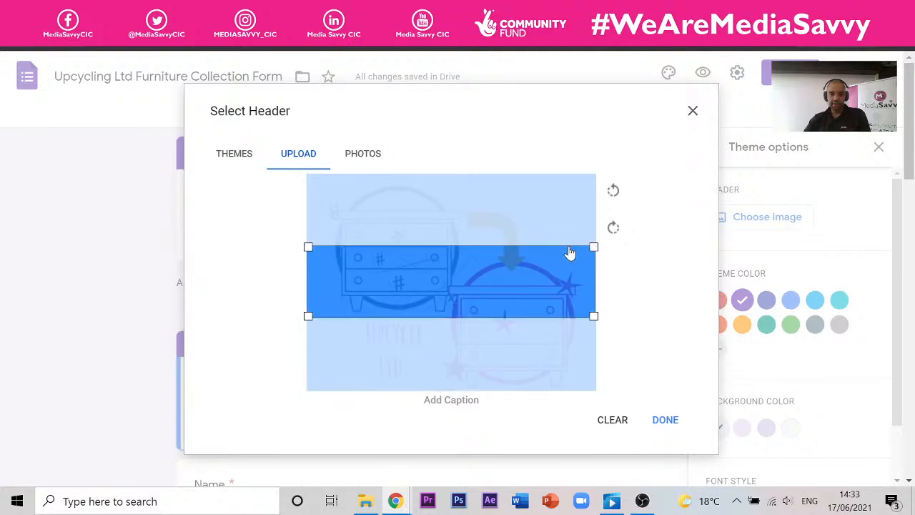
pyautogui.click(567, 309)
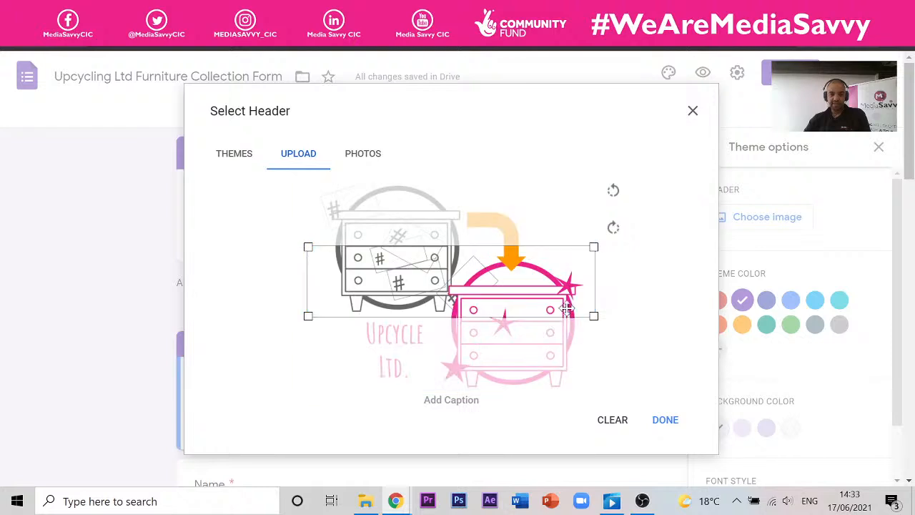
pyautogui.moveTo(567, 308); pyautogui.dragTo(572, 372)
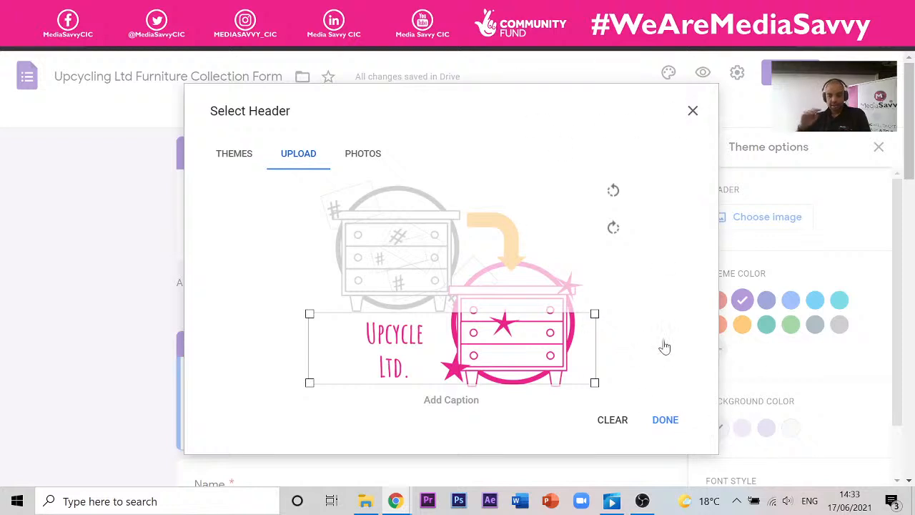
pyautogui.click(665, 420)
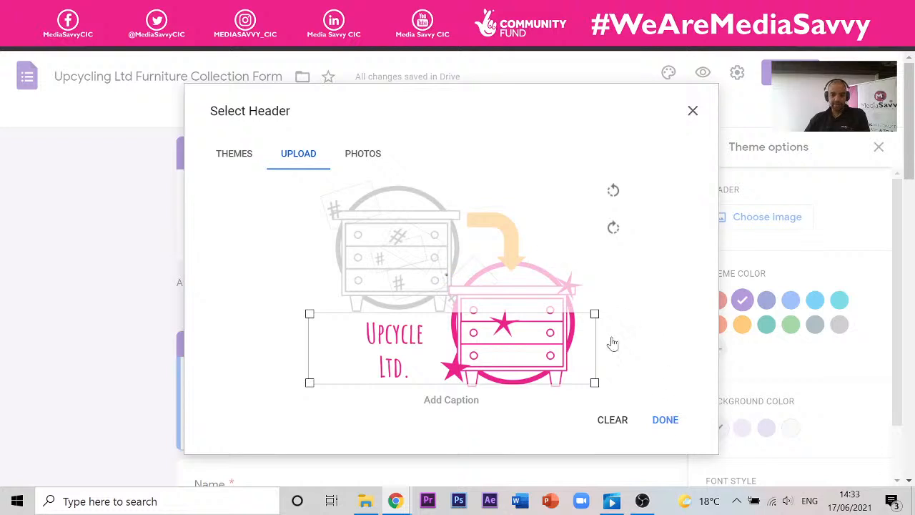
pyautogui.click(664, 420)
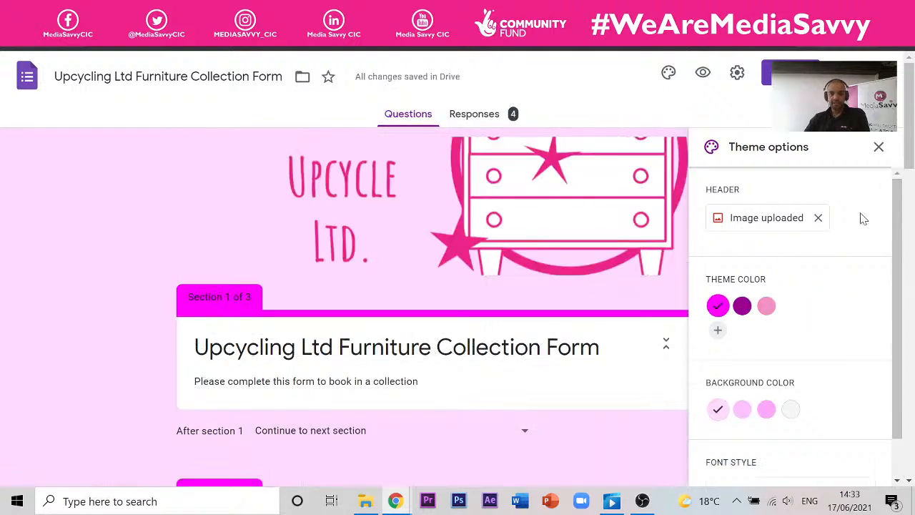
pyautogui.click(879, 147)
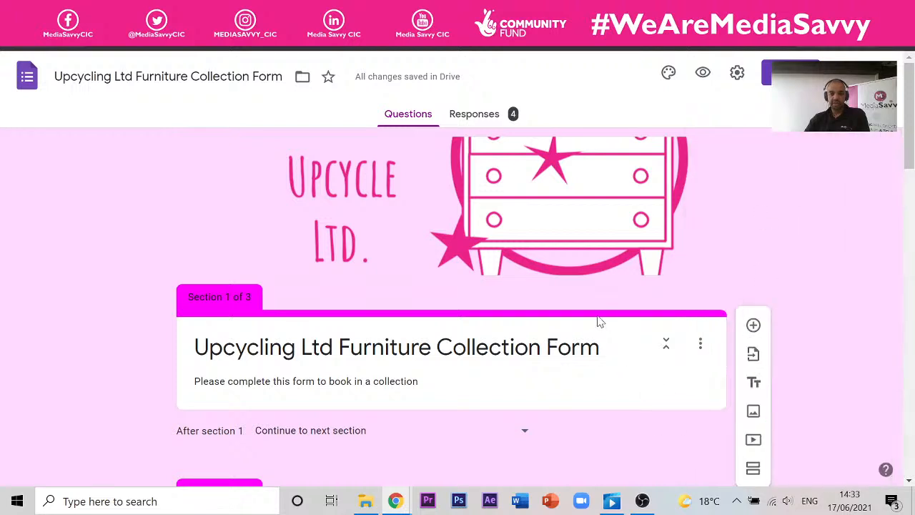
pyautogui.click(702, 73)
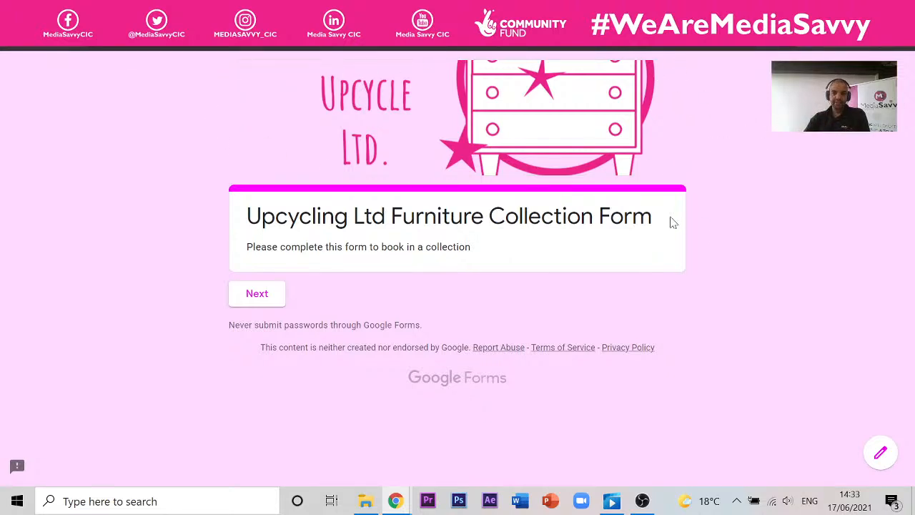
# - Back in the editor, add a light green custom theme colour
pyautogui.hotkey('ctrl', 'w')
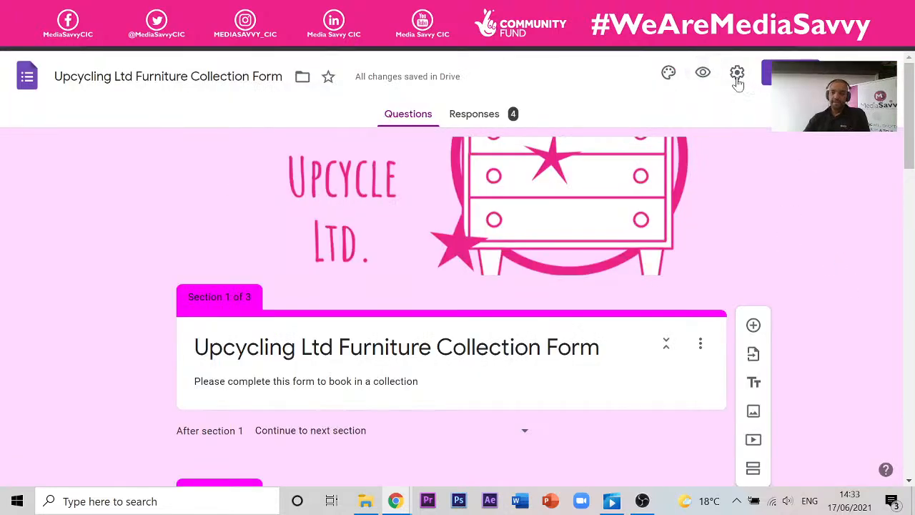
pyautogui.click(669, 73)
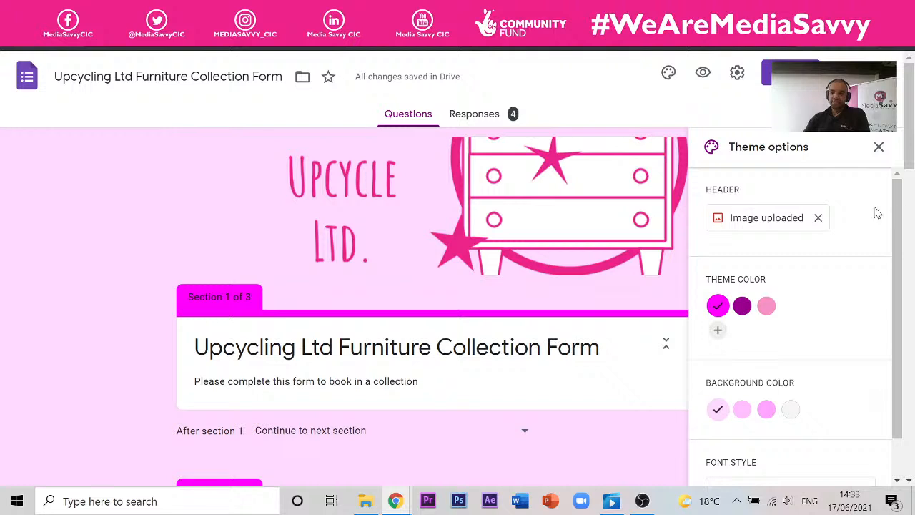
pyautogui.click(718, 329)
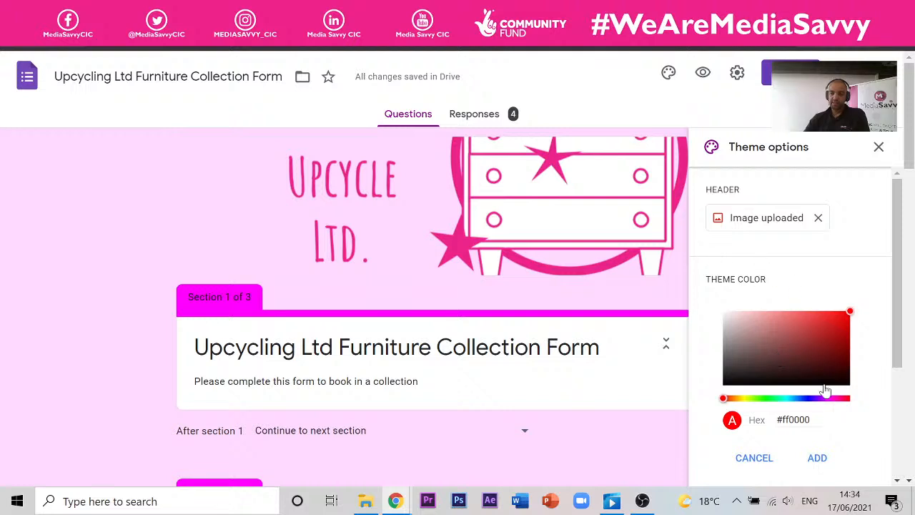
pyautogui.click(764, 401)
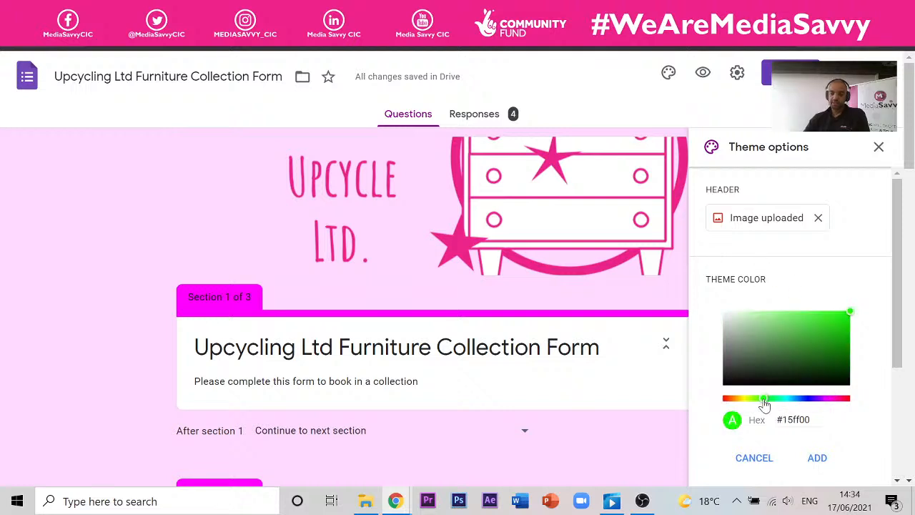
pyautogui.moveTo(850, 312); pyautogui.dragTo(792, 314)
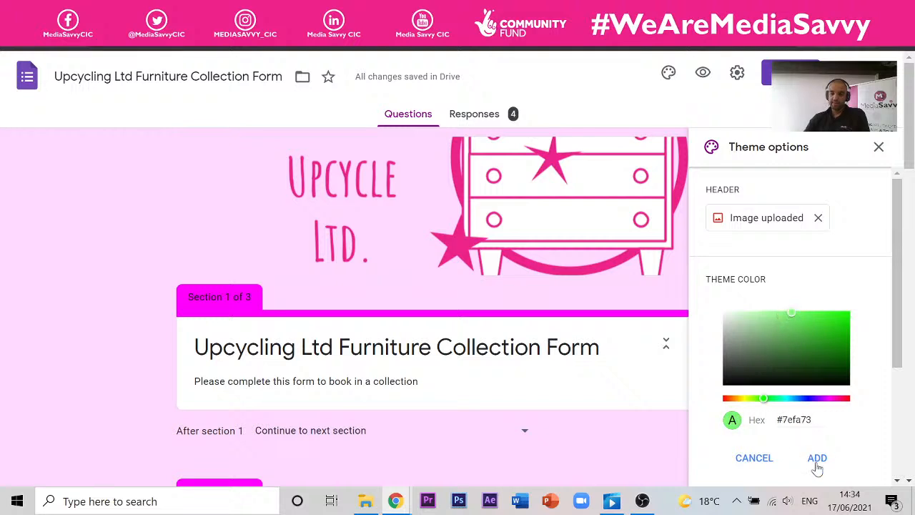
pyautogui.click(818, 458)
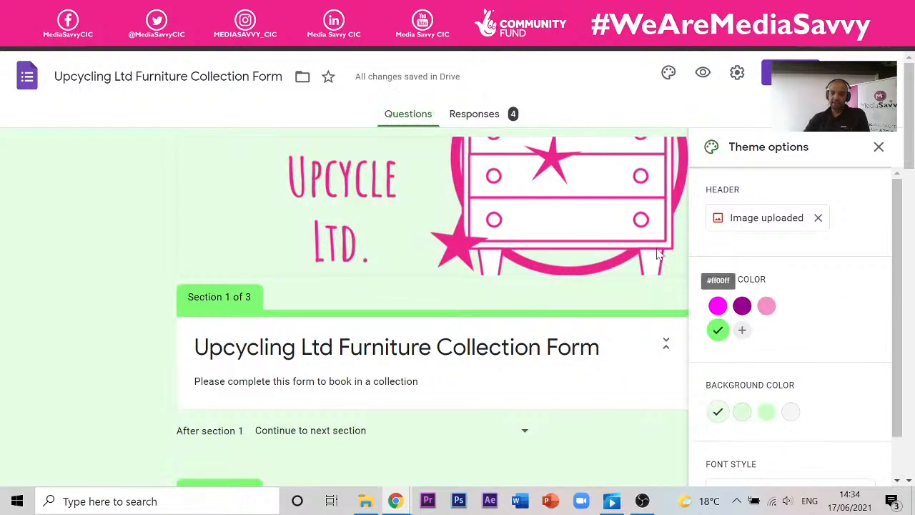
# - Try a bright yellow-green as another custom theme colour
pyautogui.click(741, 329)
pyautogui.click(767, 400)
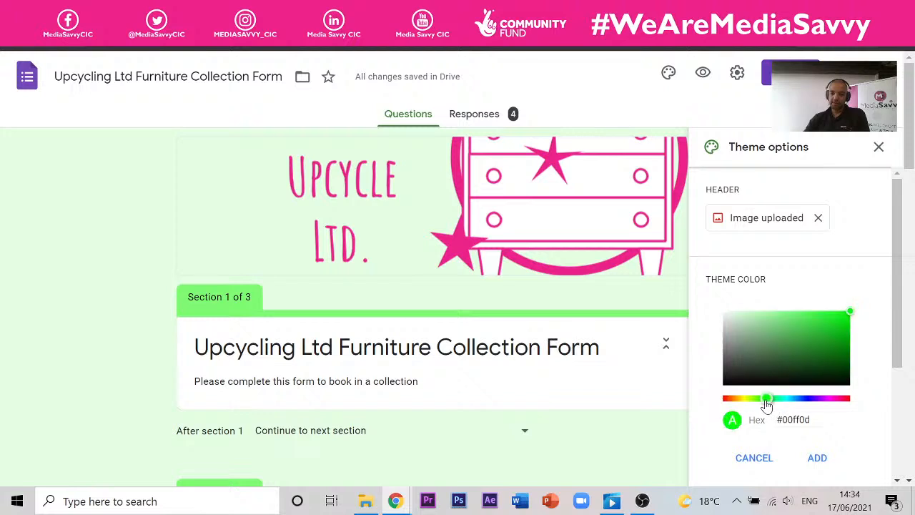
pyautogui.click(768, 359)
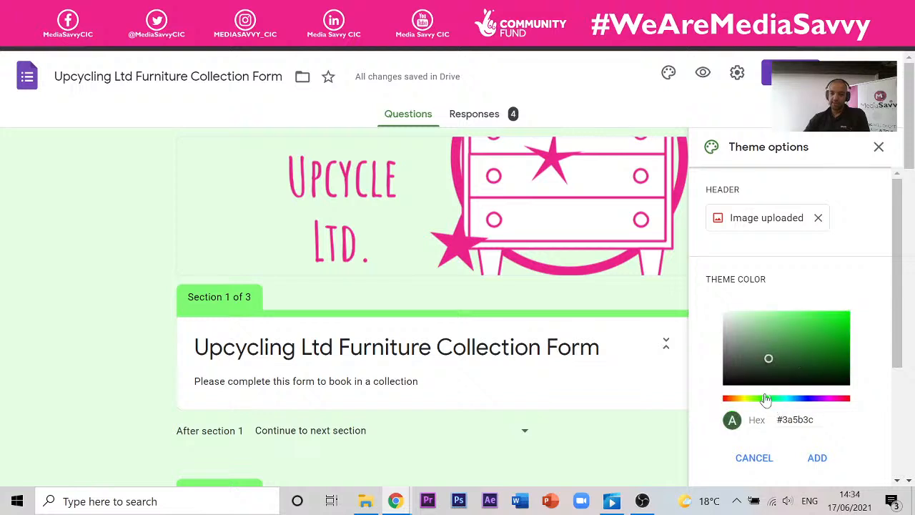
pyautogui.moveTo(766, 399); pyautogui.dragTo(752, 399)
pyautogui.click(849, 326)
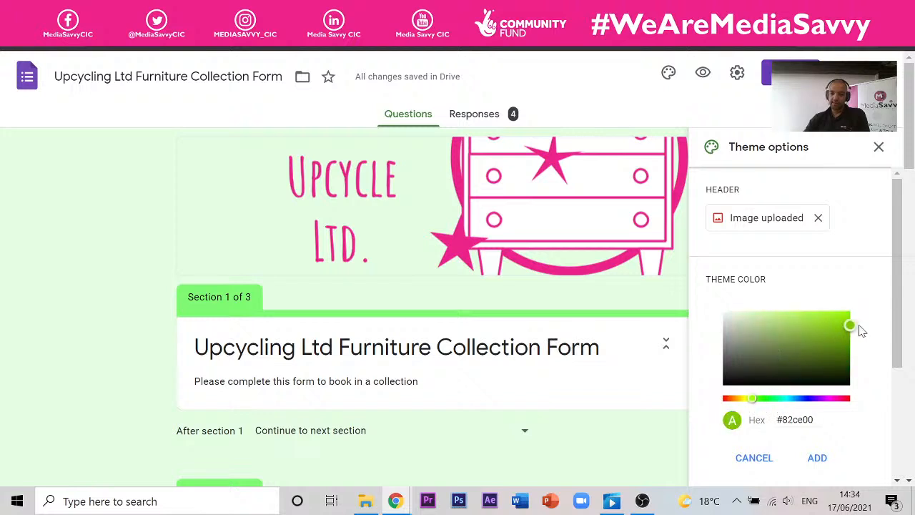
pyautogui.moveTo(862, 331); pyautogui.dragTo(866, 322)
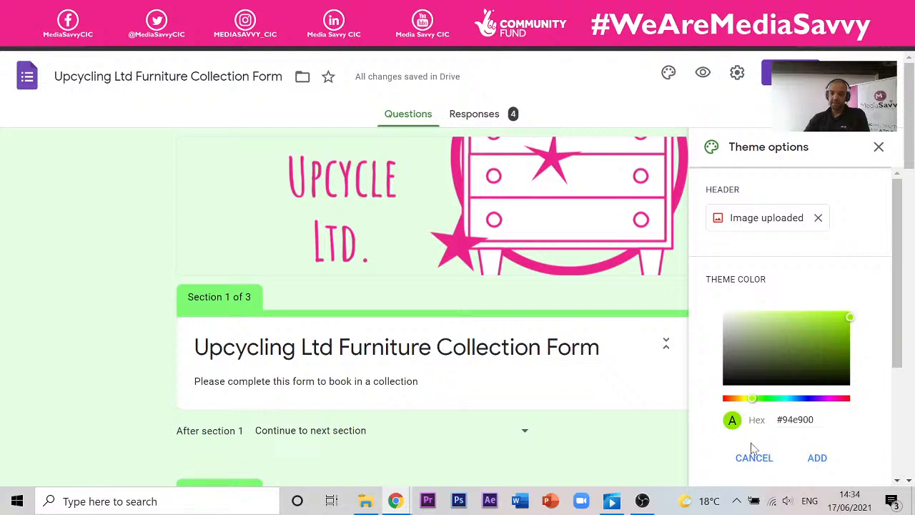
pyautogui.click(818, 457)
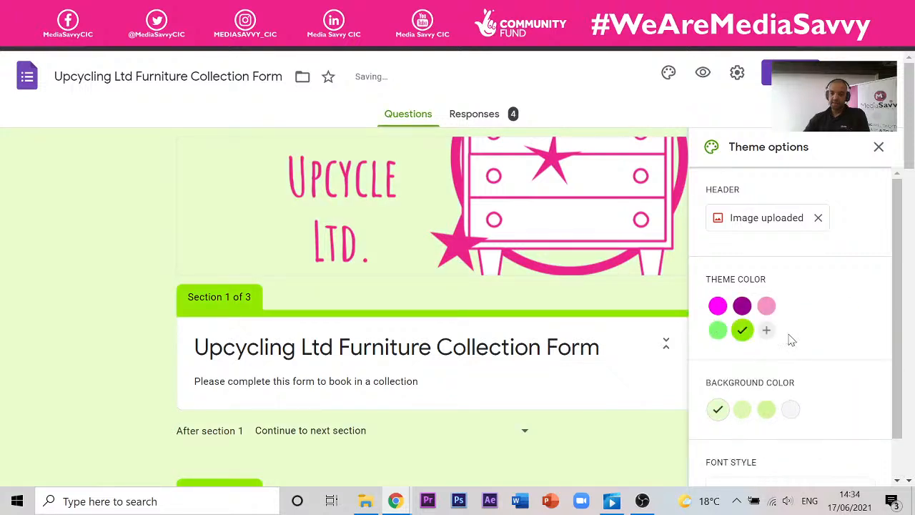
# - Settle on a dark green custom theme colour, #0e7b00
pyautogui.click(766, 330)
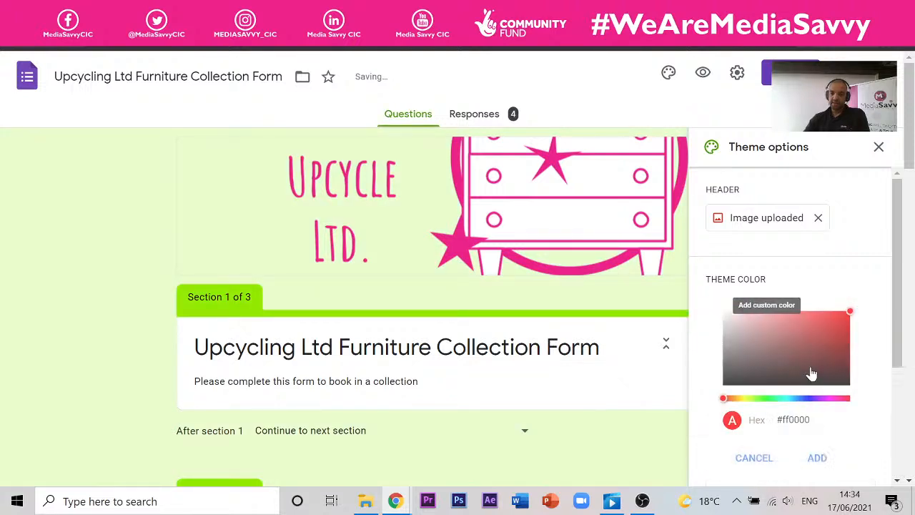
pyautogui.click(763, 400)
pyautogui.click(850, 350)
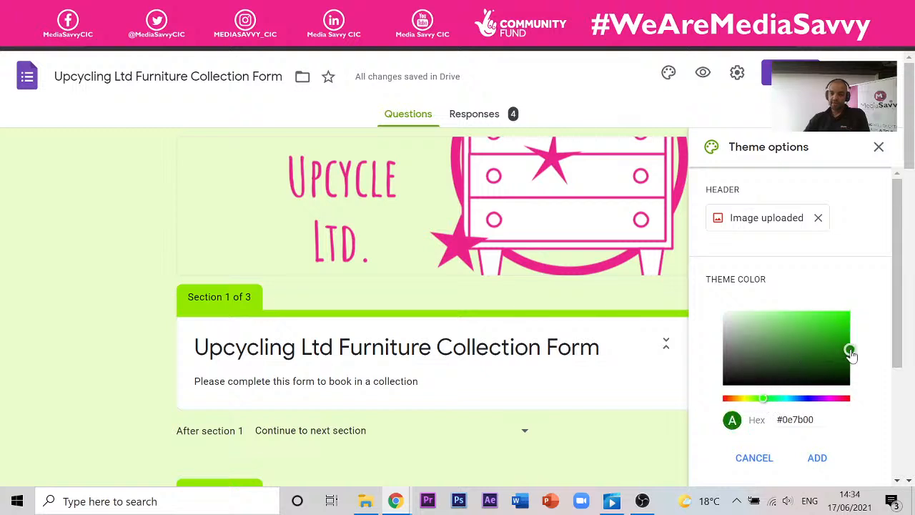
pyautogui.click(822, 464)
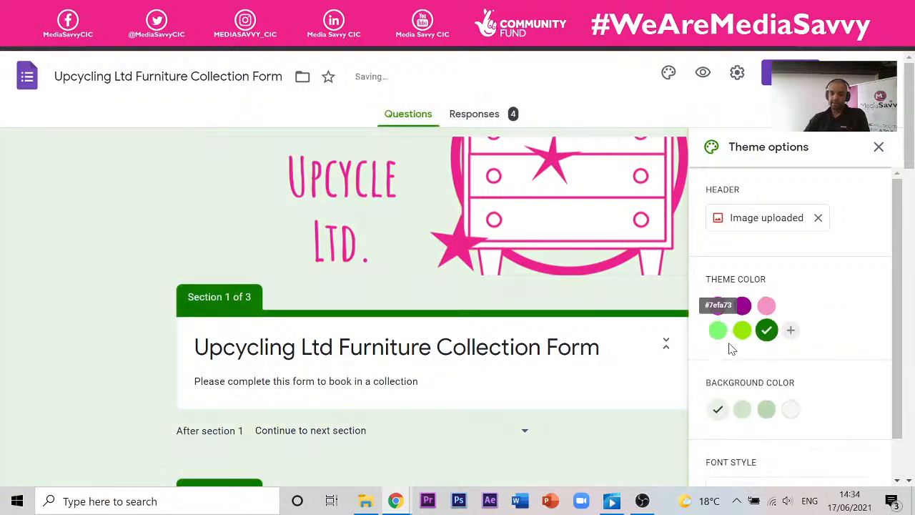
# - Set the form background to the palest green swatch
pyautogui.click(790, 410)
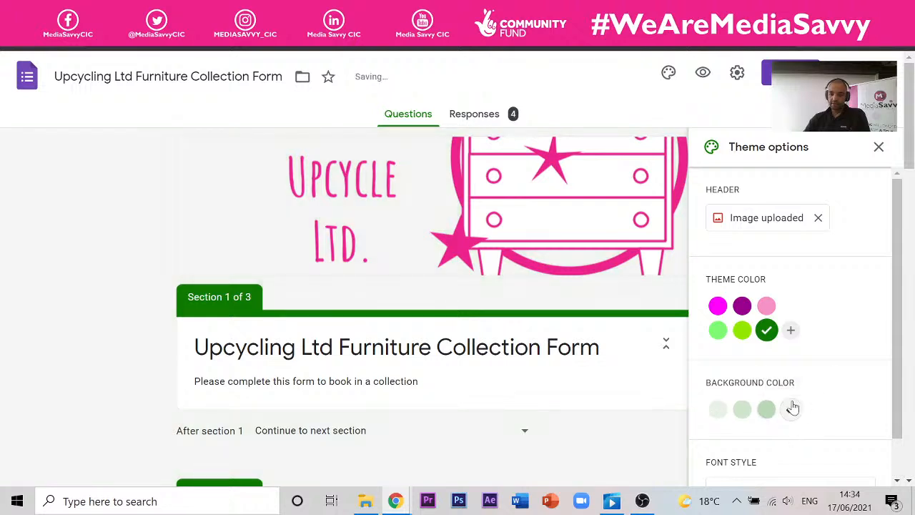
pyautogui.click(766, 409)
pyautogui.click(743, 409)
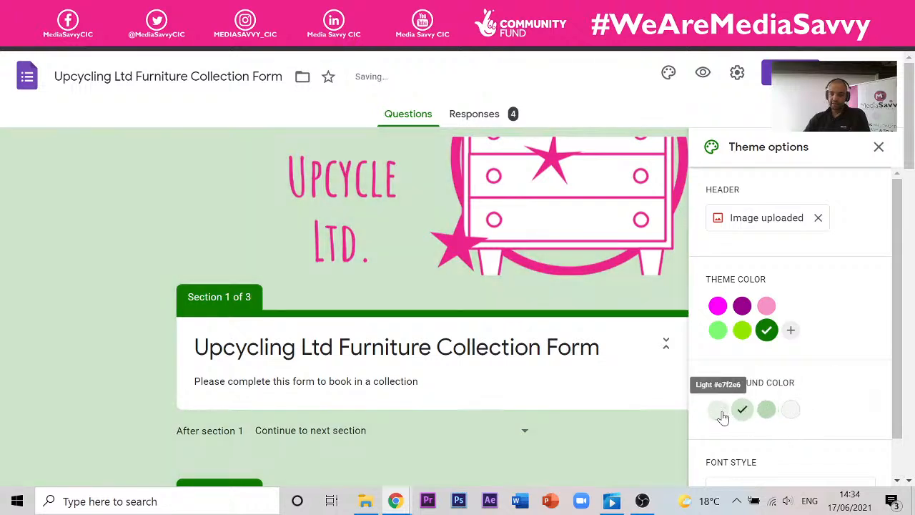
pyautogui.click(716, 414)
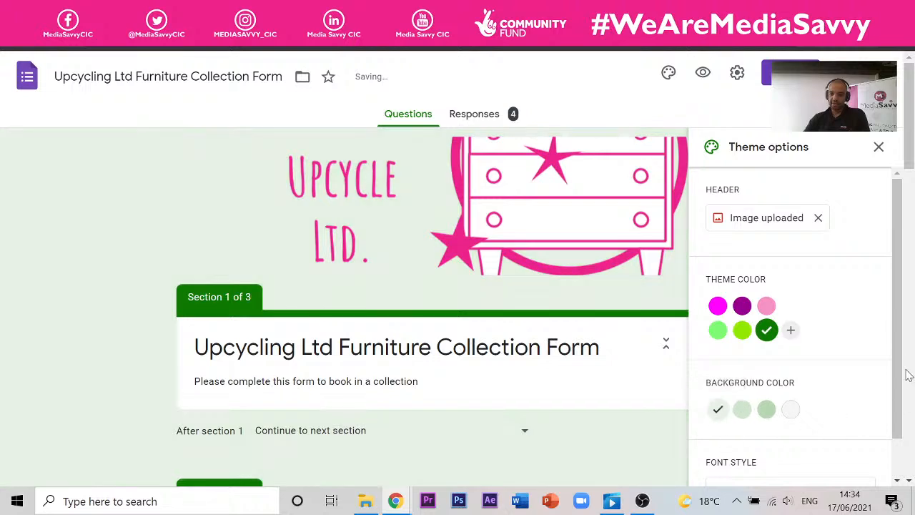
# - Change the form's font style to Playful
pyautogui.scroll(-1, 823, 415)
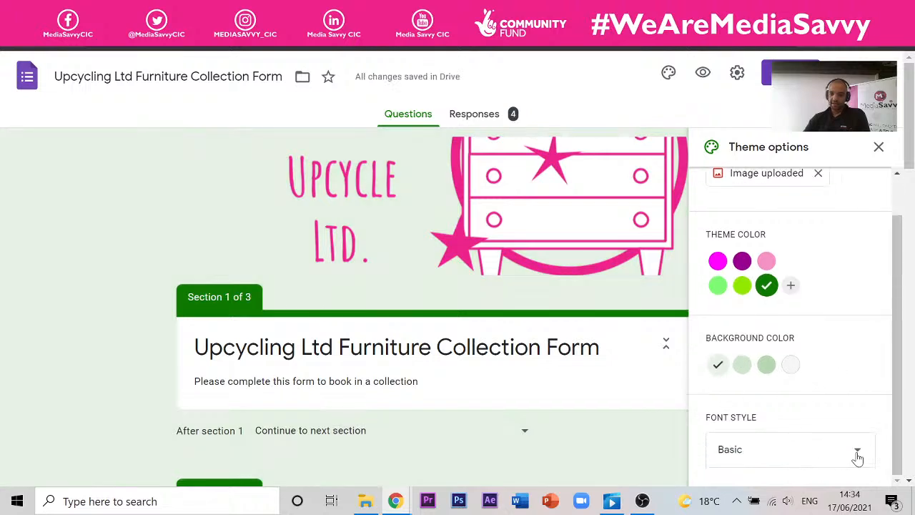
pyautogui.click(858, 452)
pyautogui.click(772, 452)
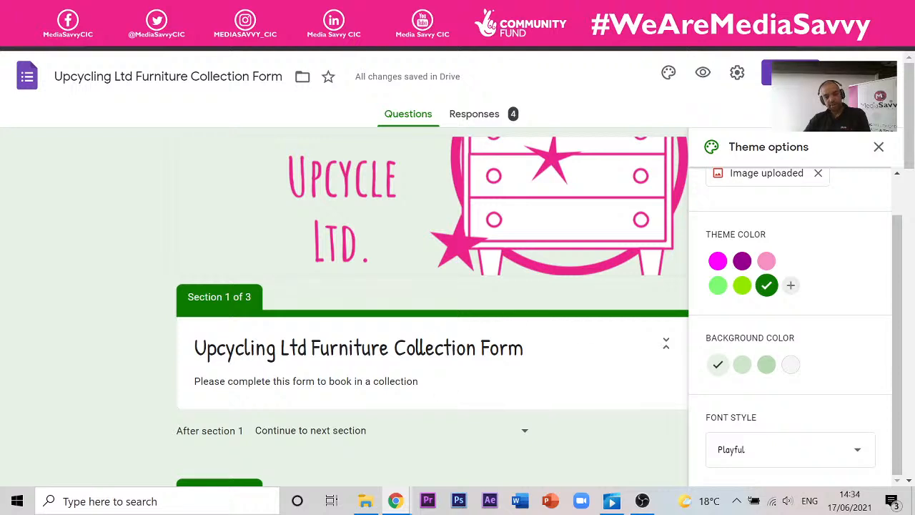
pyautogui.click(868, 458)
pyautogui.click(126, 211)
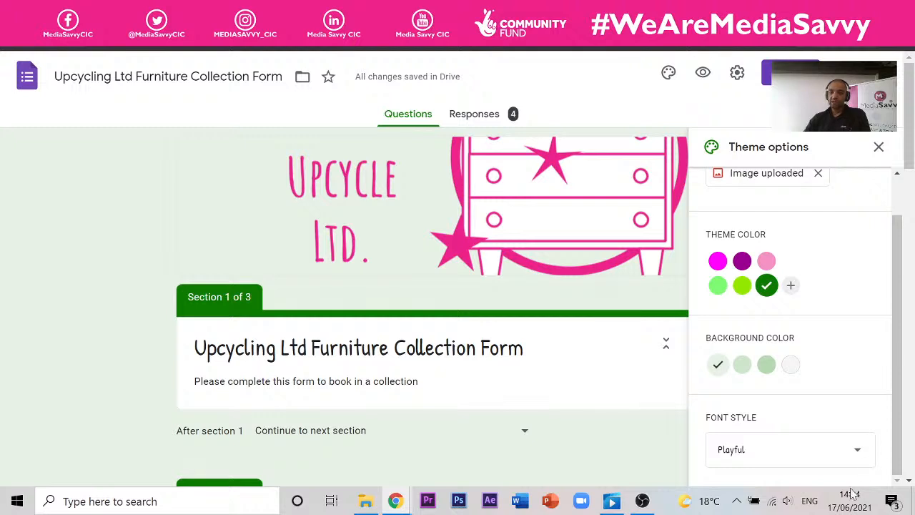
pyautogui.moveTo(898, 432); pyautogui.dragTo(892, 275)
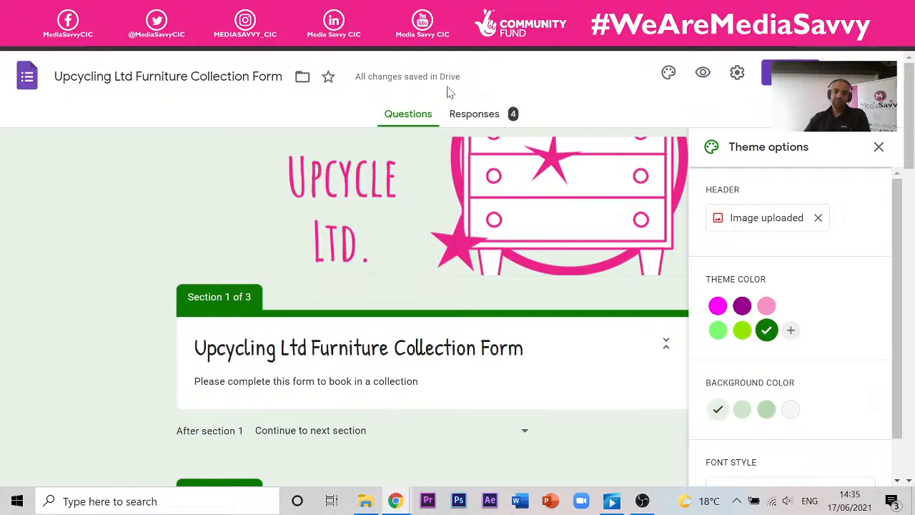
# - In a private window, search 'GOOGLE DRIVE ACCOUNT' and open the Google Drive sign-in result
pyautogui.hotkey('ctrl', 'shift', 'n')
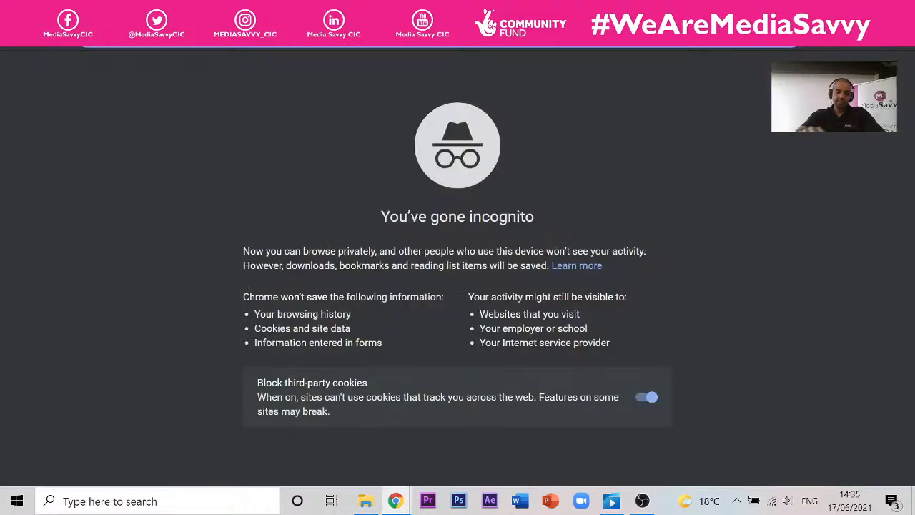
pyautogui.write('GOOGLE DR')
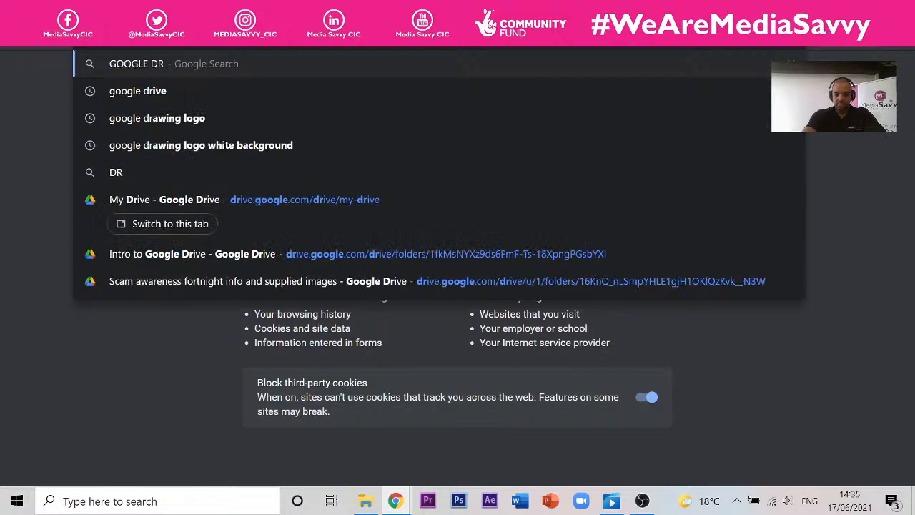
pyautogui.write('IVE ACCOUNT')
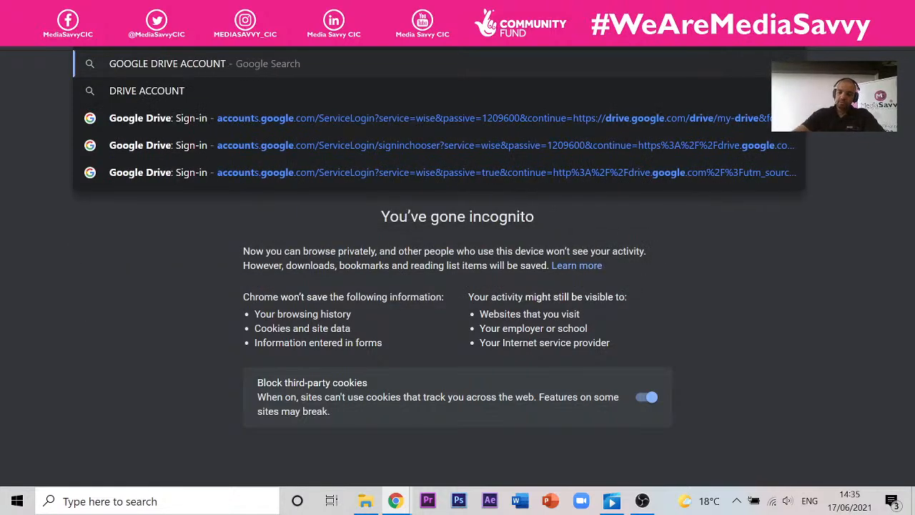
pyautogui.press('Return')
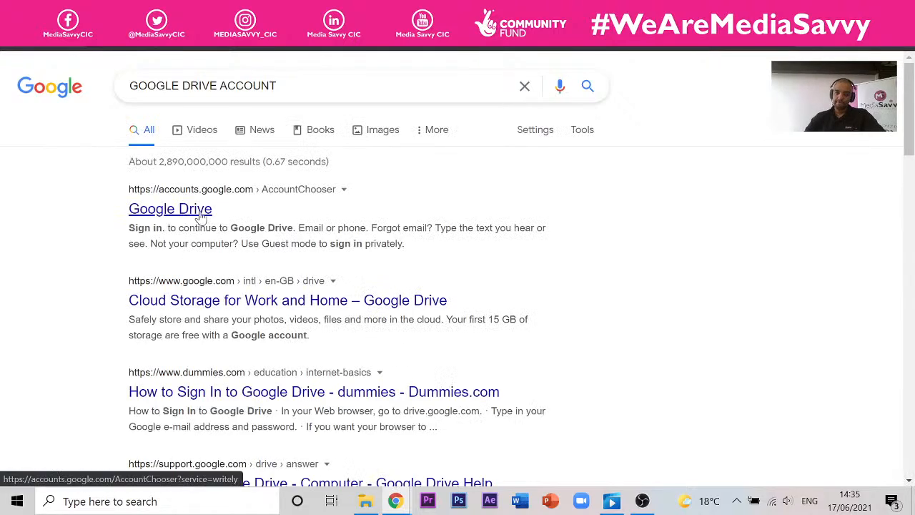
pyautogui.click(197, 209)
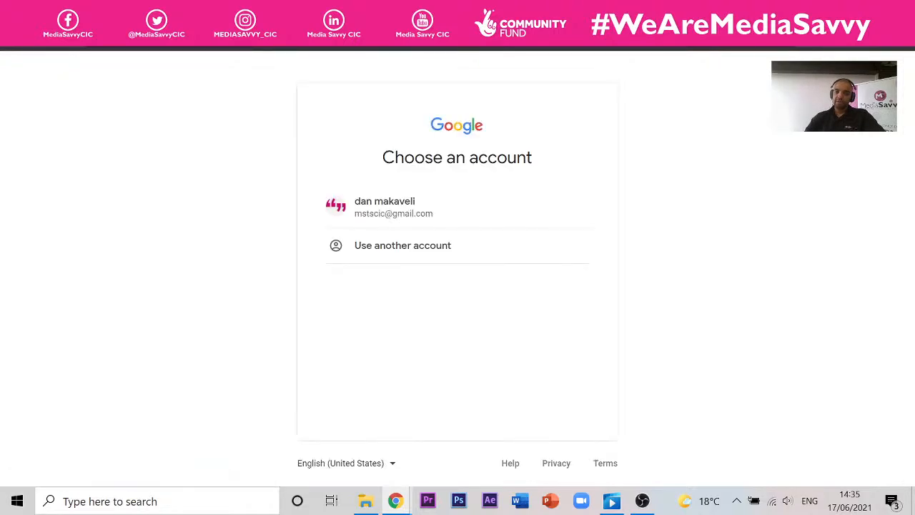
# - Sign in with the listed Google account and open Drive from the Google apps grid
pyautogui.hotkey('ctrl', 'shift', 'n')
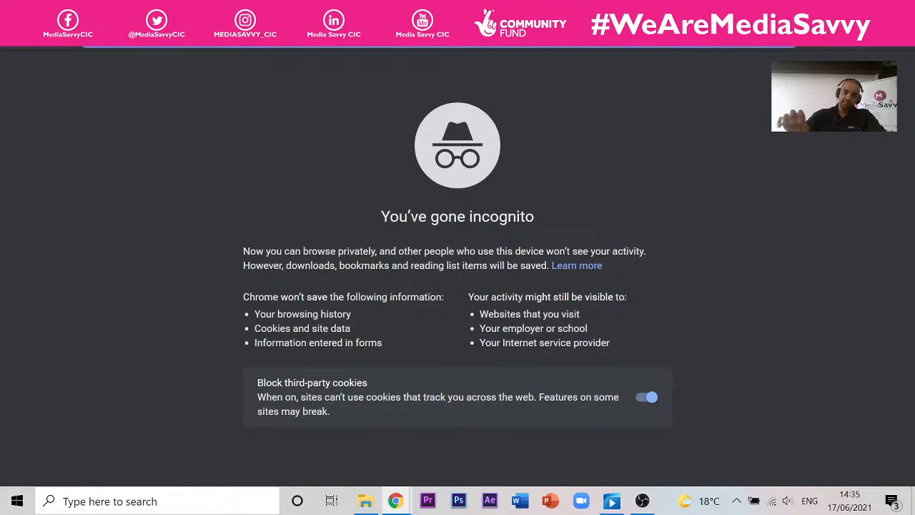
pyautogui.click(526, 12)
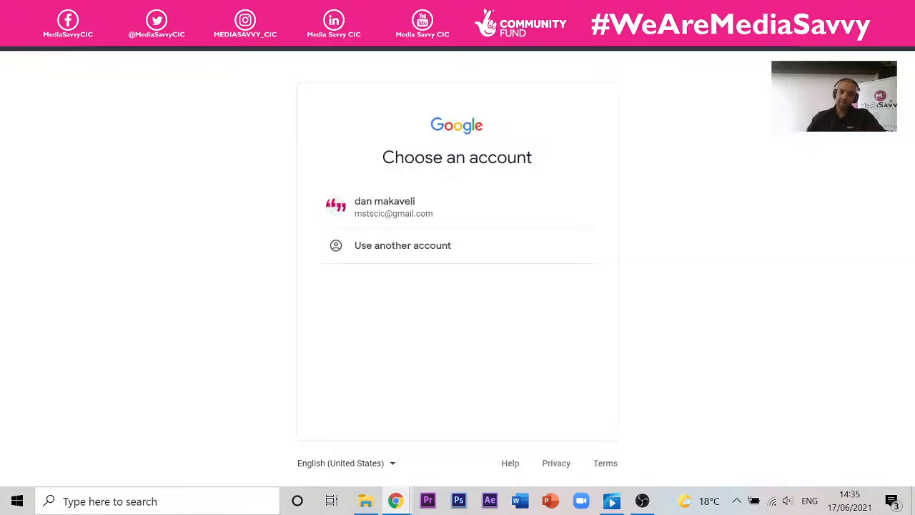
pyautogui.click(431, 201)
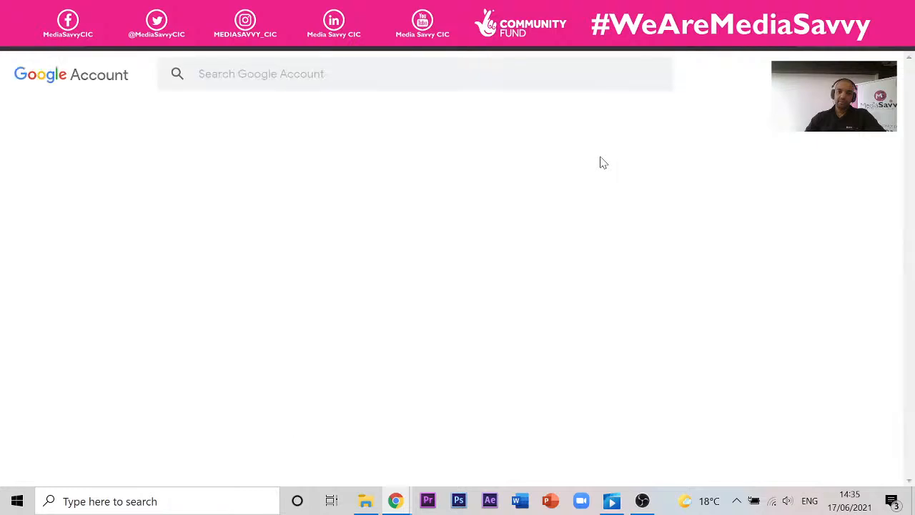
pyautogui.click(862, 73)
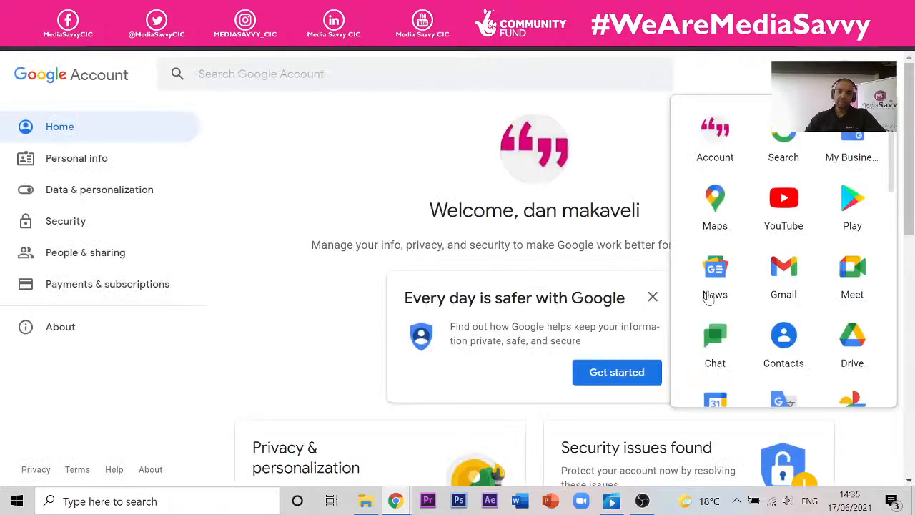
pyautogui.click(852, 342)
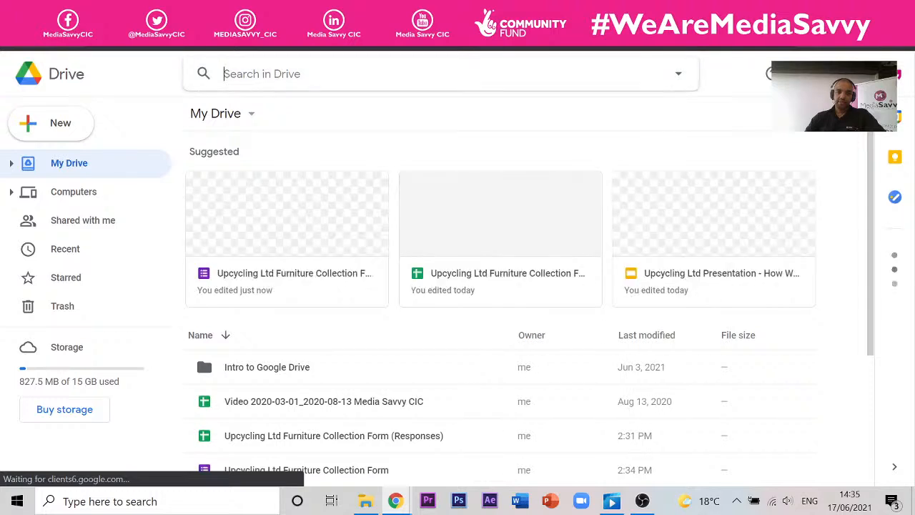
# - Search Drive for 'LOGO', open the Upcycling Logo drawing, then start a new private window
pyautogui.click(362, 85)
pyautogui.write('LOGO')
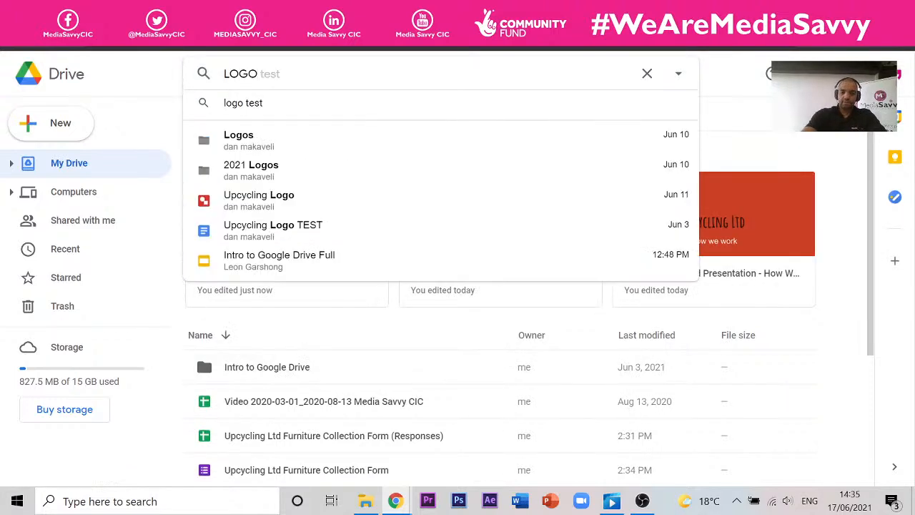
pyautogui.press('Down')
pyautogui.press('Down')
pyautogui.press('Down')
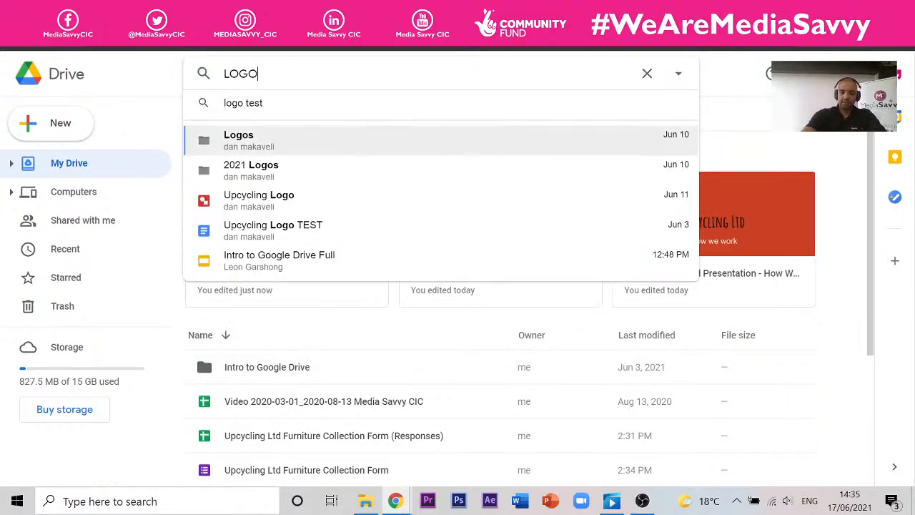
pyautogui.press('Return')
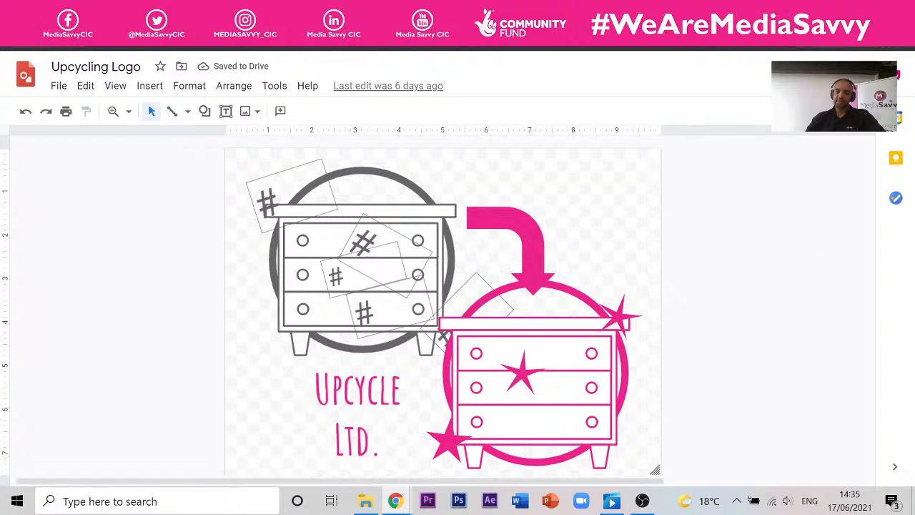
pyautogui.hotkey('ctrl', 'shift', 'n')
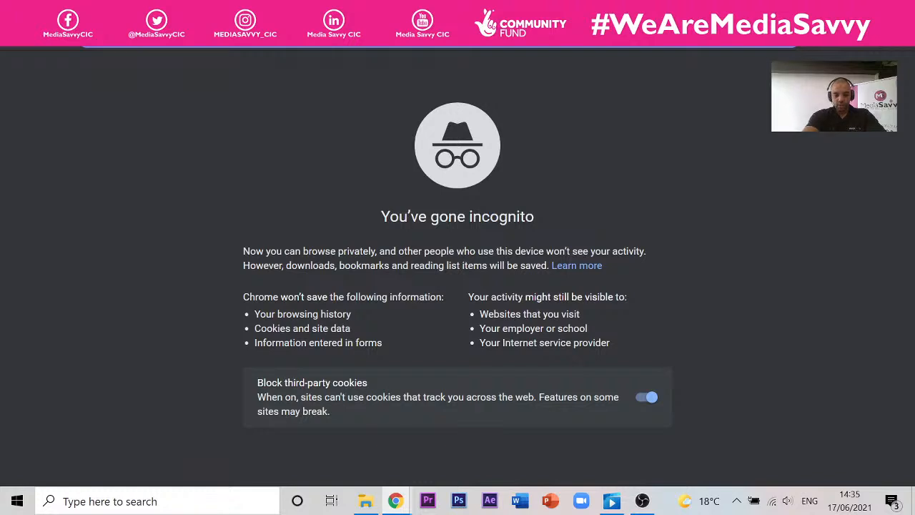
# - Search 'google form image header dimensions' to find the recommended 1600 x 400 px size
pyautogui.write('gOOGLE')
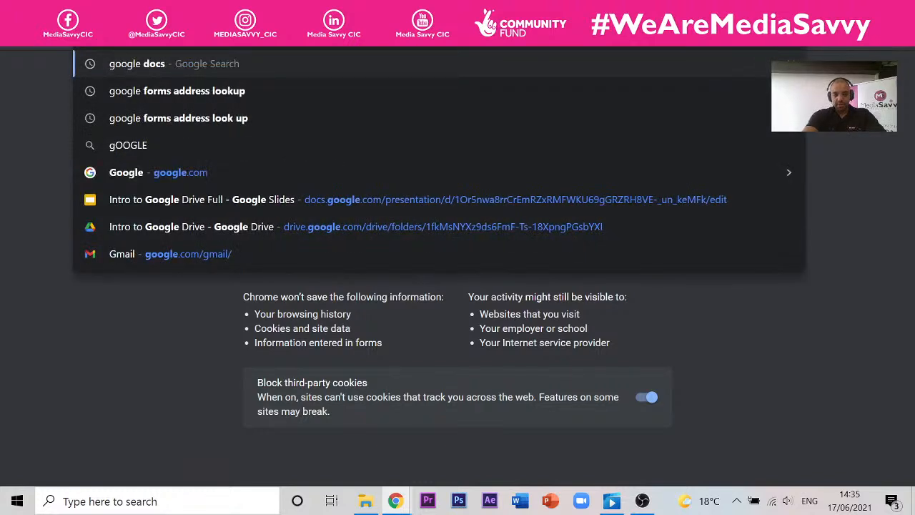
pyautogui.write(' FORM HRA')
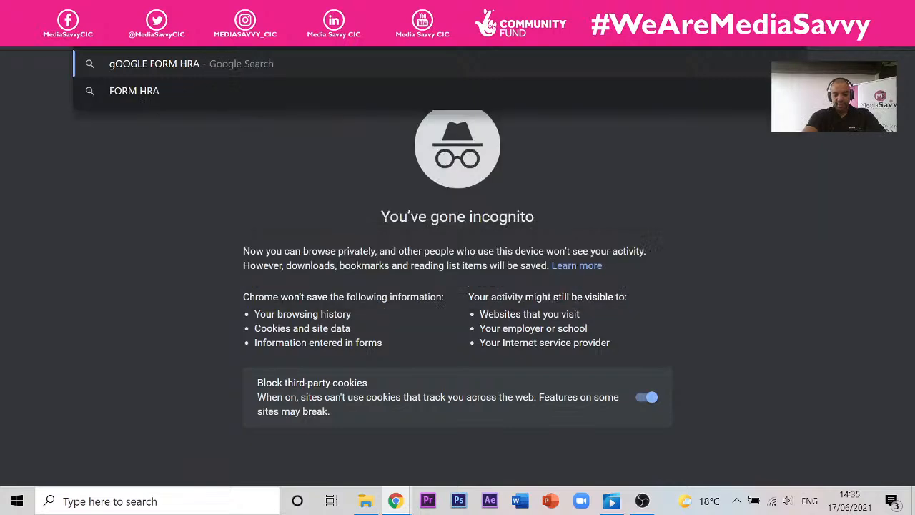
pyautogui.press('BackSpace')
pyautogui.press('BackSpace')
pyautogui.write('EA')
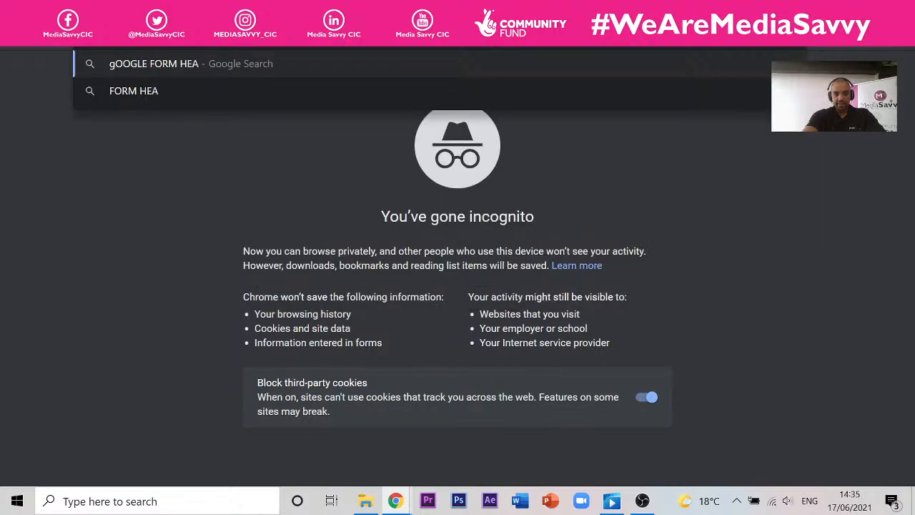
pyautogui.press('BackSpace')
pyautogui.press('BackSpace')
pyautogui.press('BackSpace')
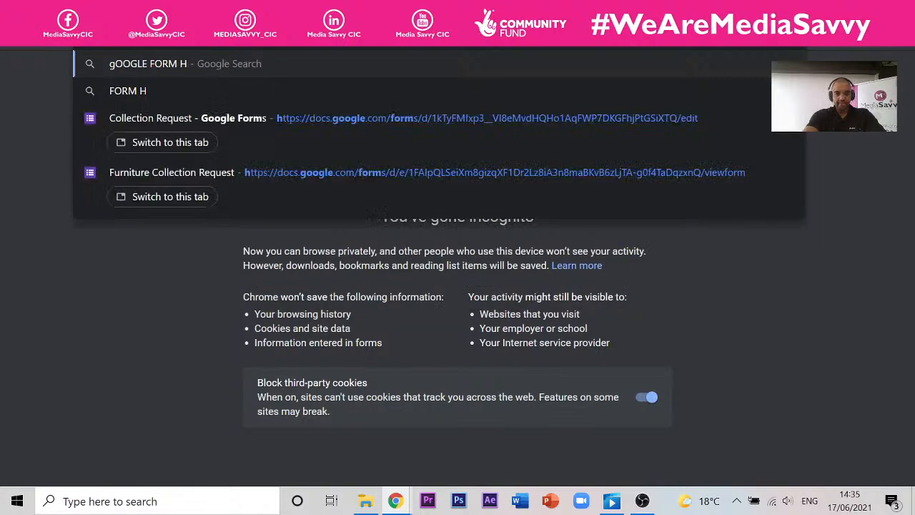
pyautogui.write('iMAGE')
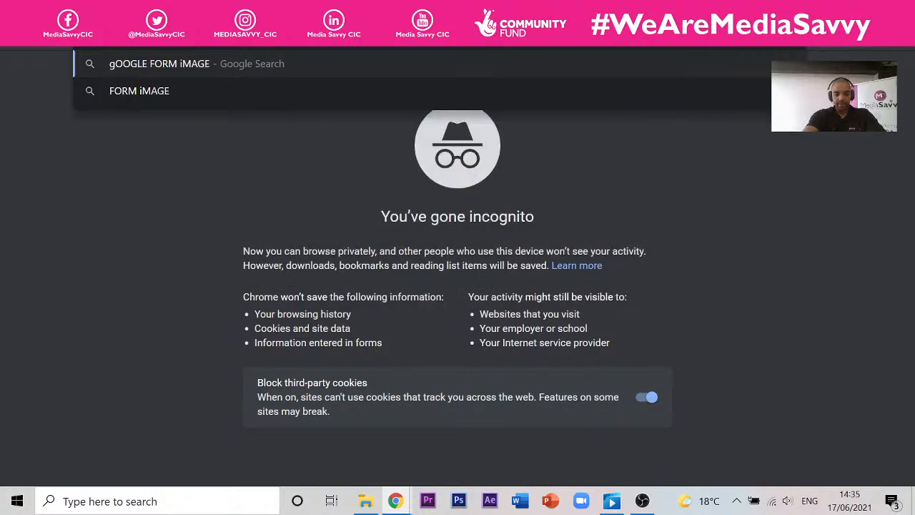
pyautogui.write(' HEADER DI')
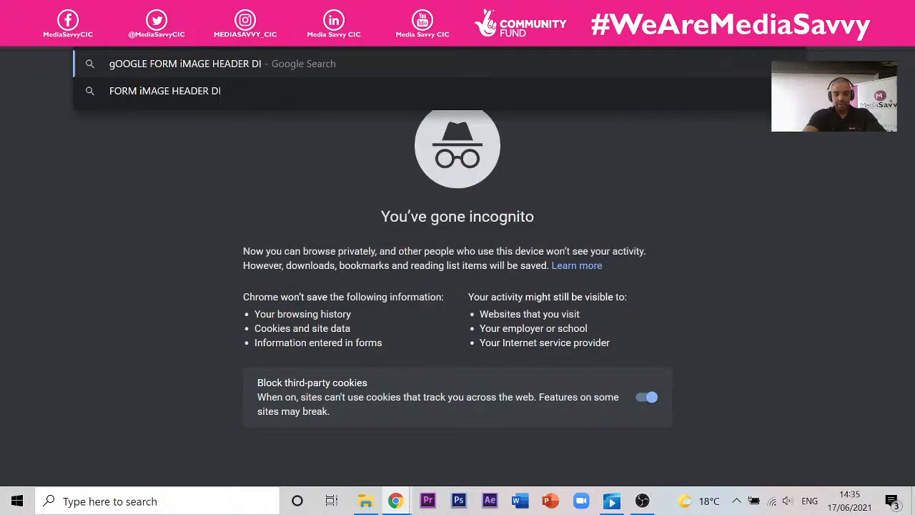
pyautogui.write('MENSIONS')
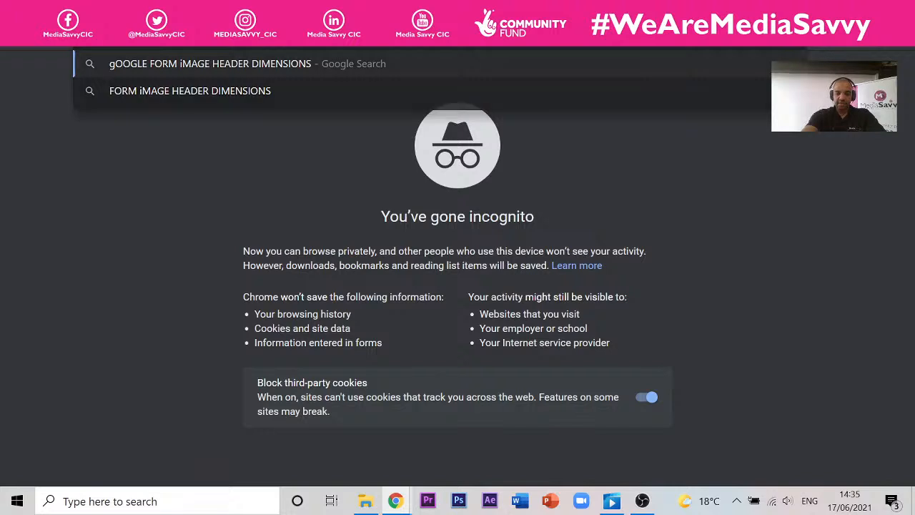
pyautogui.press('Return')
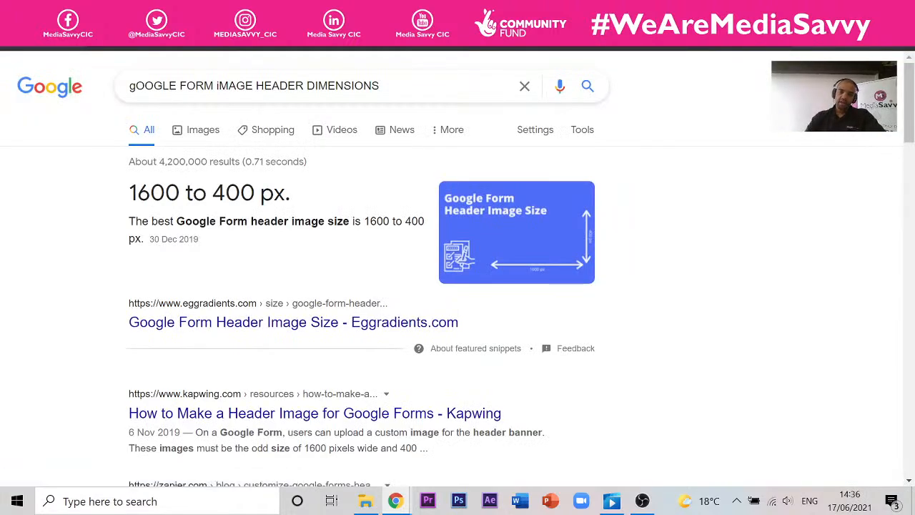
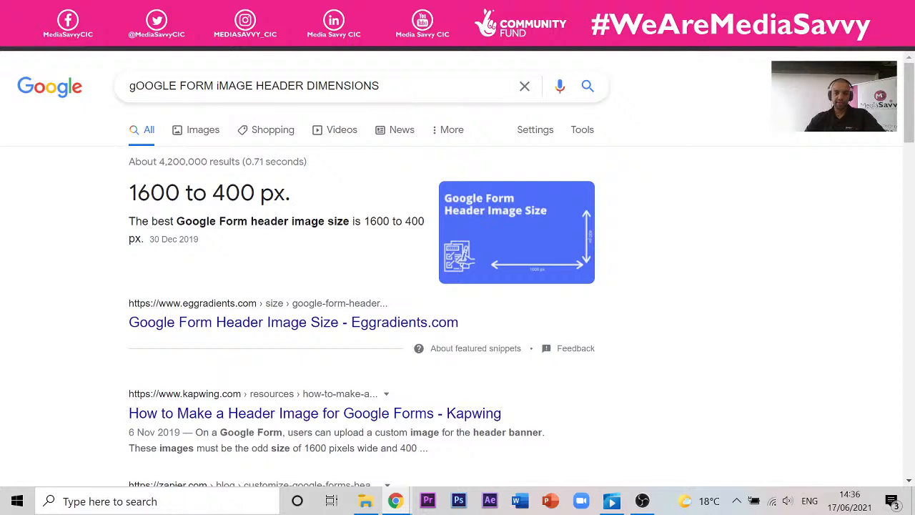
# - Make a copy of the Upcycling Logo drawing named 'Google Forms Header Upcycling Logo'
pyautogui.click(457, 9)
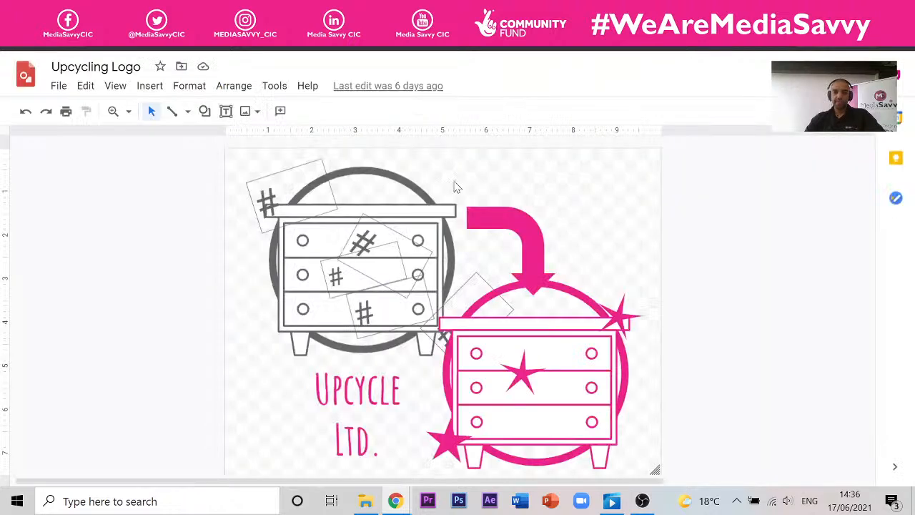
pyautogui.click(57, 89)
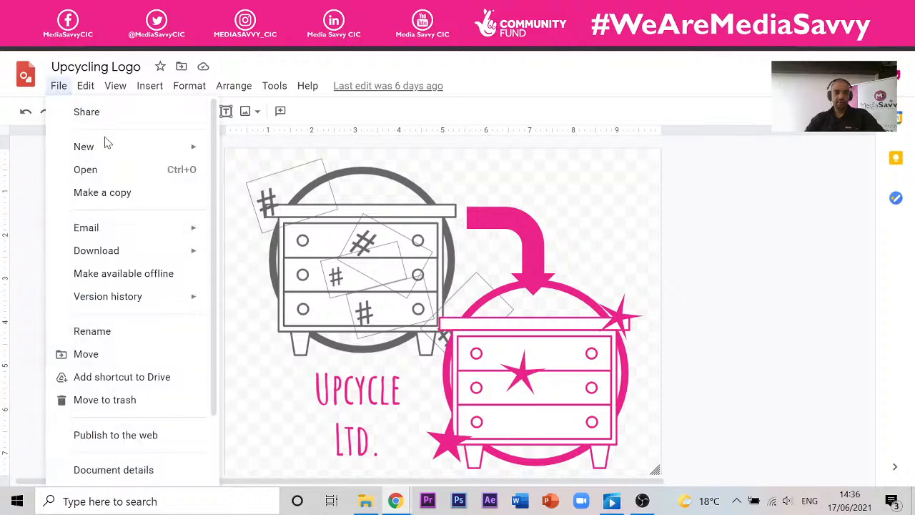
pyautogui.click(116, 195)
pyautogui.moveTo(387, 209); pyautogui.dragTo(286, 208)
pyautogui.press('BackSpace')
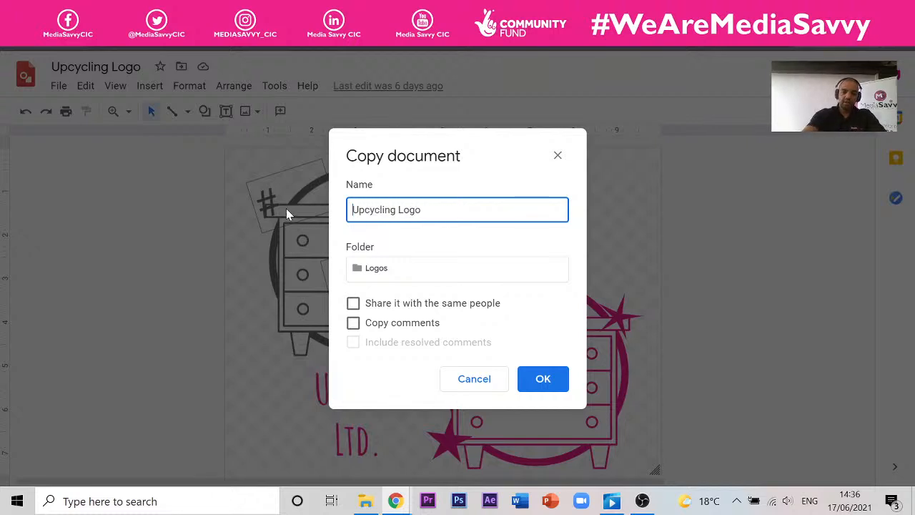
pyautogui.write('gOOGL')
pyautogui.press('BackSpace')
pyautogui.press('BackSpace')
pyautogui.press('BackSpace')
pyautogui.press('BackSpace')
pyautogui.press('BackSpace')
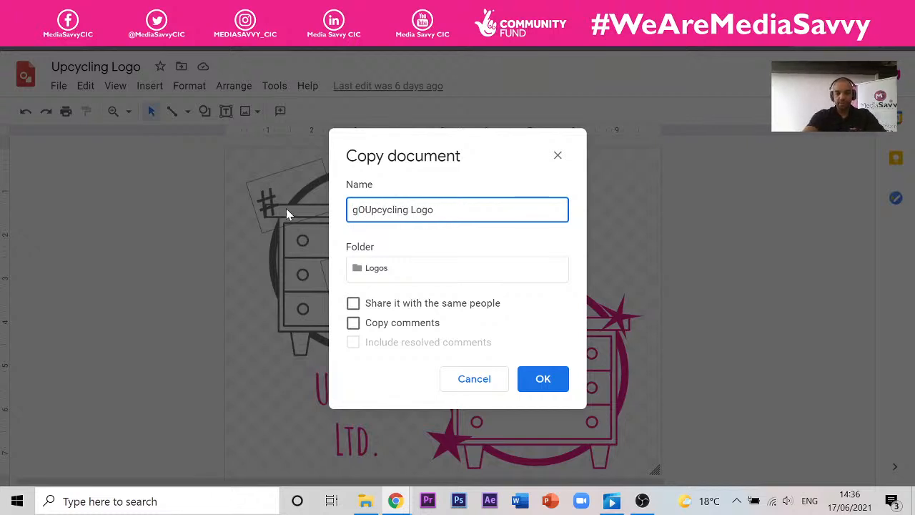
pyautogui.write('G')
pyautogui.write('oogle ')
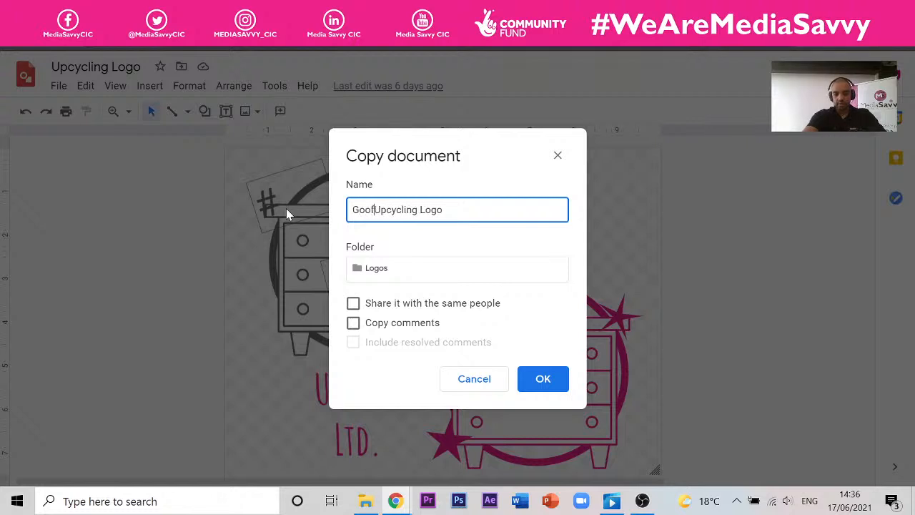
pyautogui.write('Forms He')
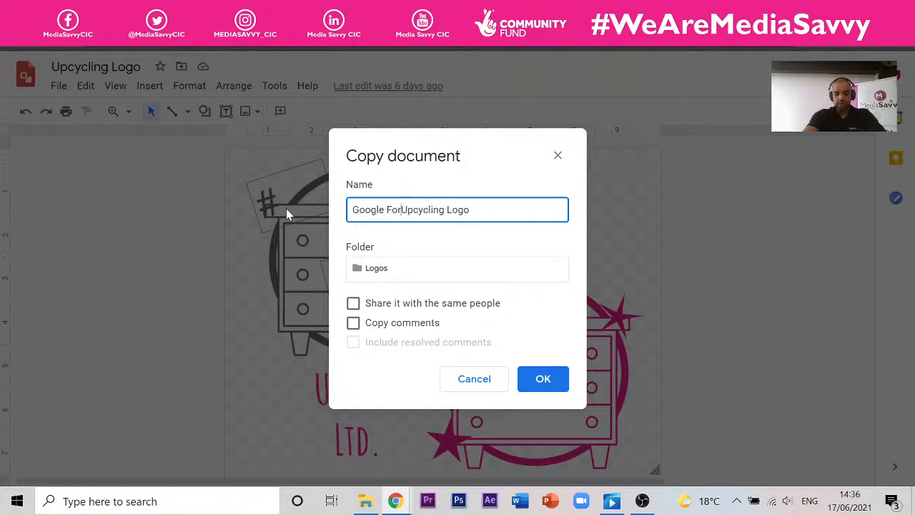
pyautogui.write('ader')
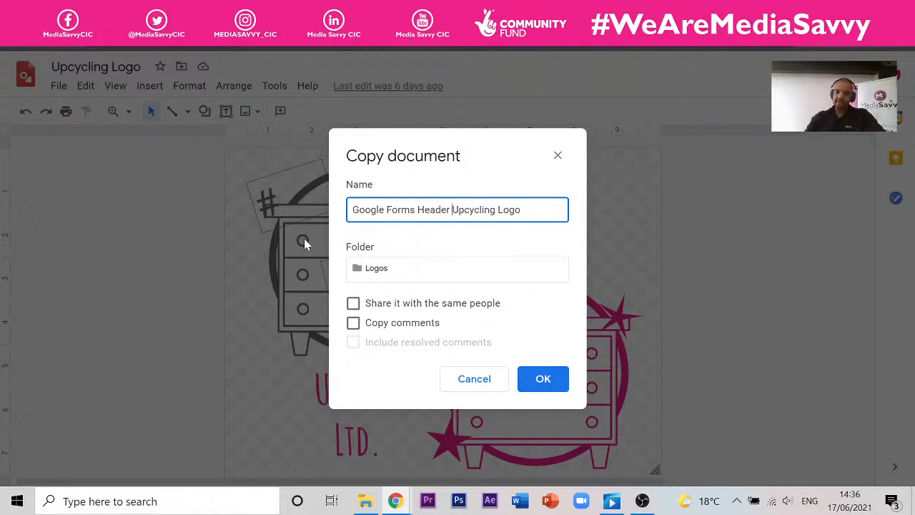
pyautogui.click(545, 380)
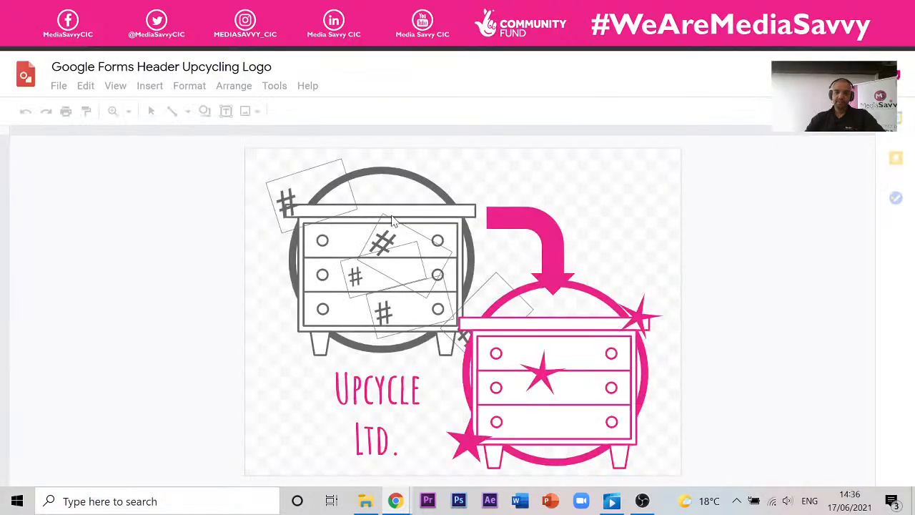
# - Set the copy's page to a custom 1600 × 400 pixel size, stretching the logo wide
pyautogui.click(66, 88)
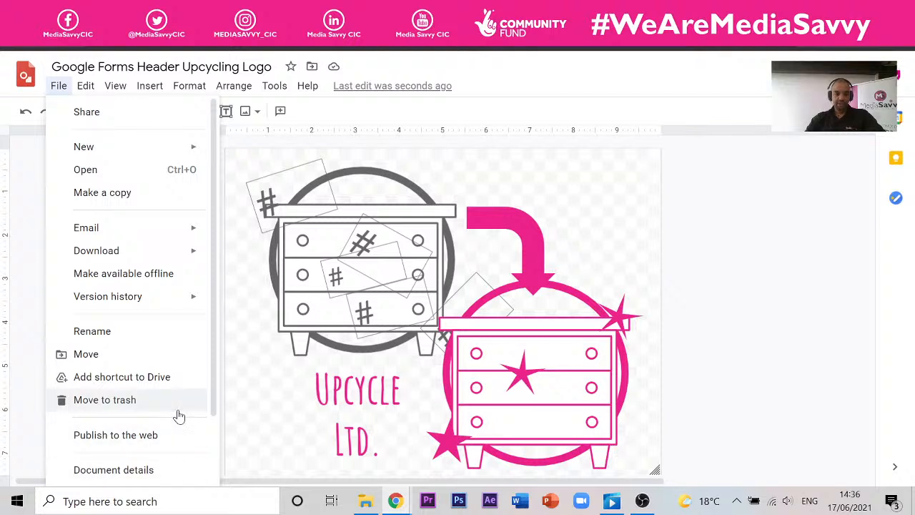
pyautogui.scroll(-3, 204, 400)
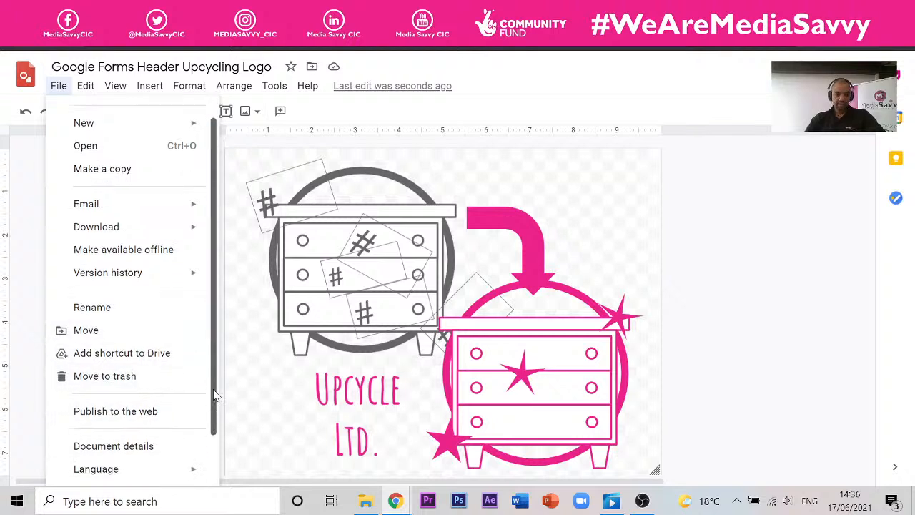
pyautogui.click(164, 432)
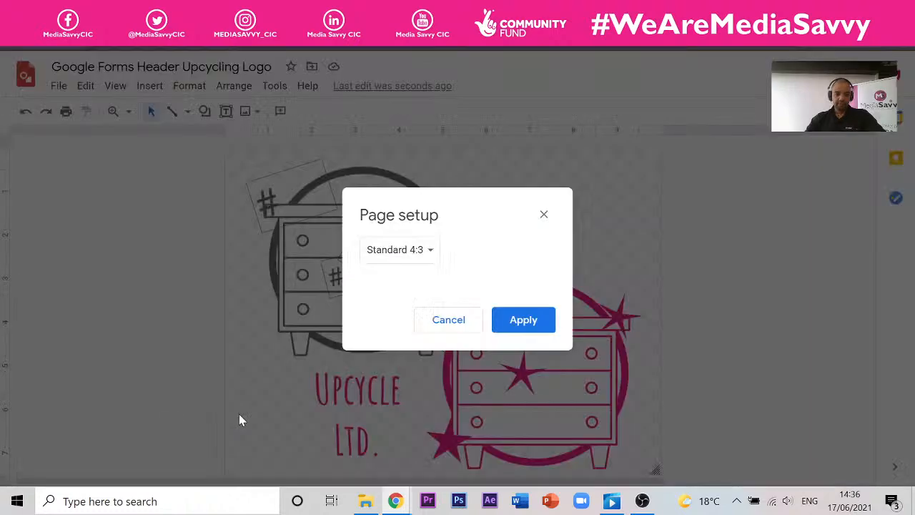
pyautogui.click(432, 264)
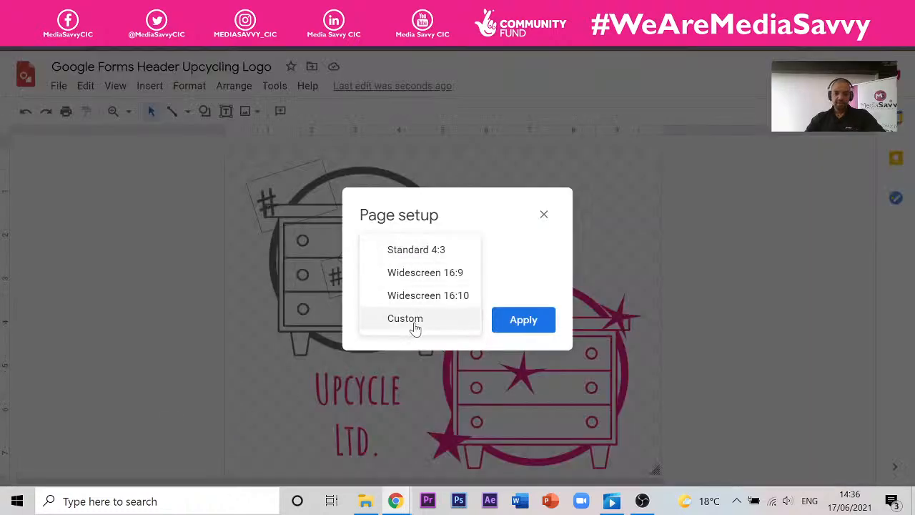
pyautogui.click(426, 320)
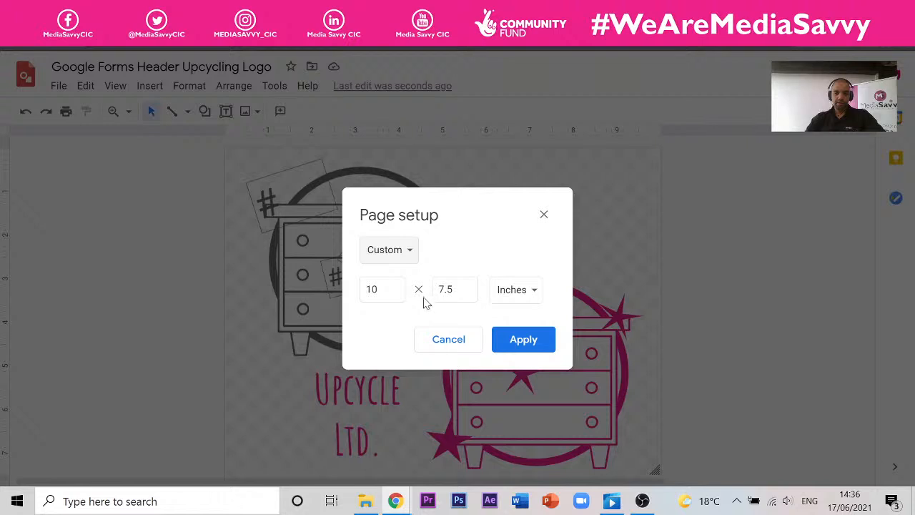
pyautogui.click(518, 293)
pyautogui.click(522, 355)
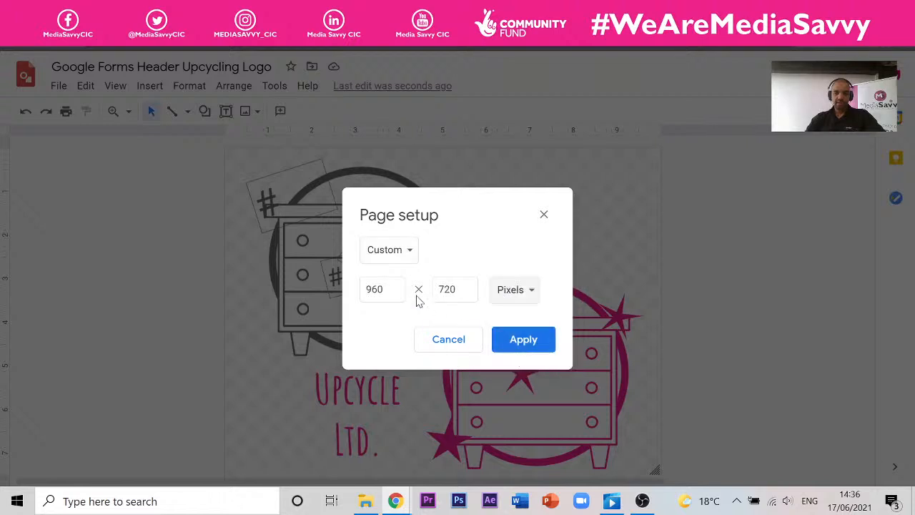
pyautogui.click(363, 293)
pyautogui.doubleClick(362, 293)
pyautogui.write('16')
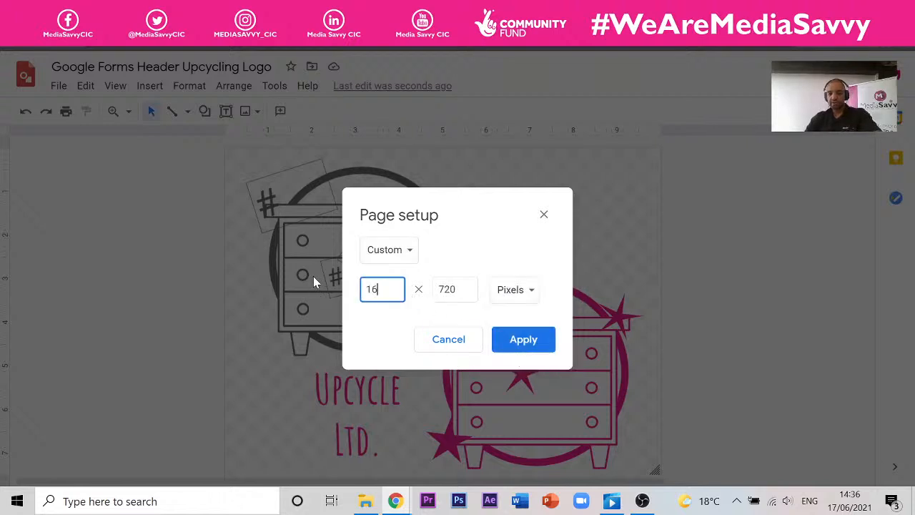
pyautogui.write('00')
pyautogui.press('Tab')
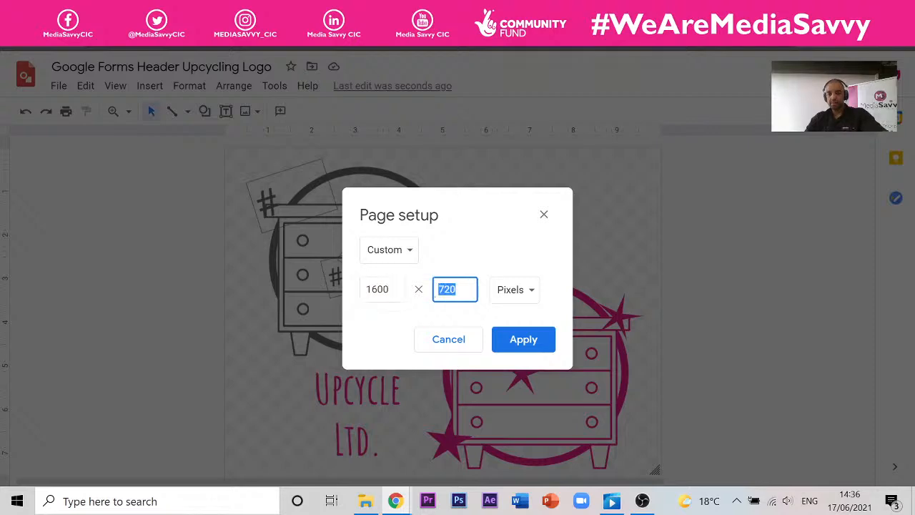
pyautogui.write('400')
pyautogui.click(538, 351)
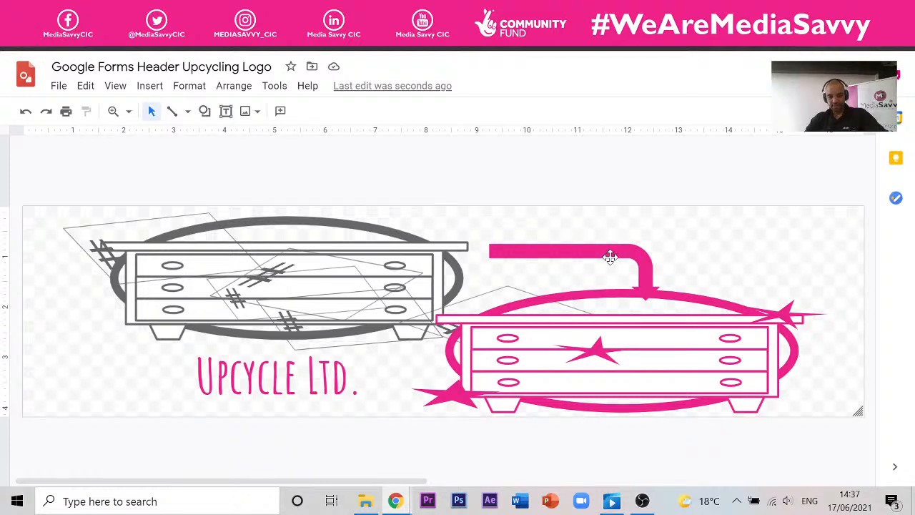
# - Undo the stretch, delete all the logo objects, and shrink the page height
pyautogui.hotkey('ctrl', 'z')
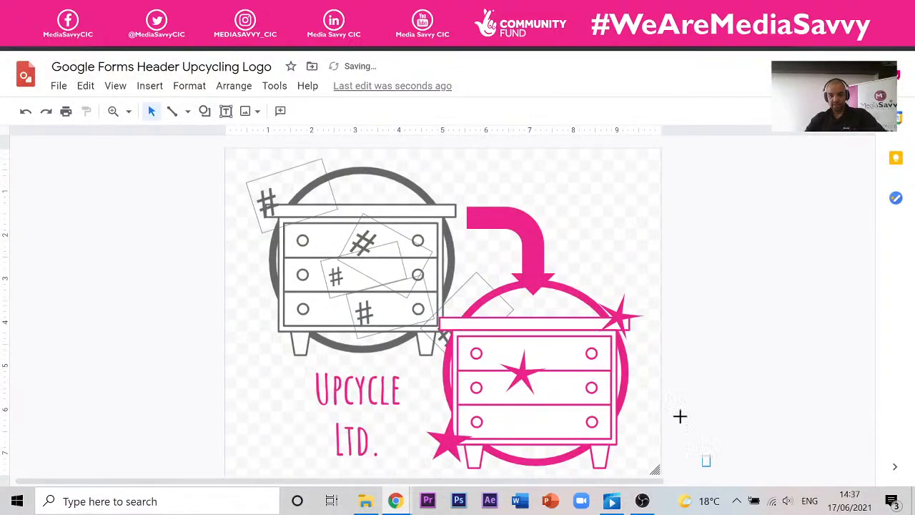
pyautogui.moveTo(710, 466); pyautogui.dragTo(156, 137)
pyautogui.moveTo(201, 157); pyautogui.dragTo(201, 157)
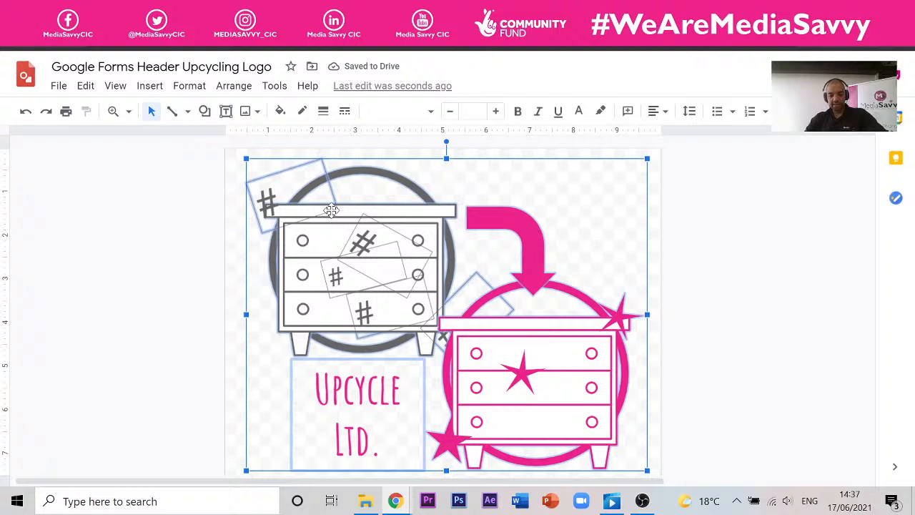
pyautogui.press('Delete')
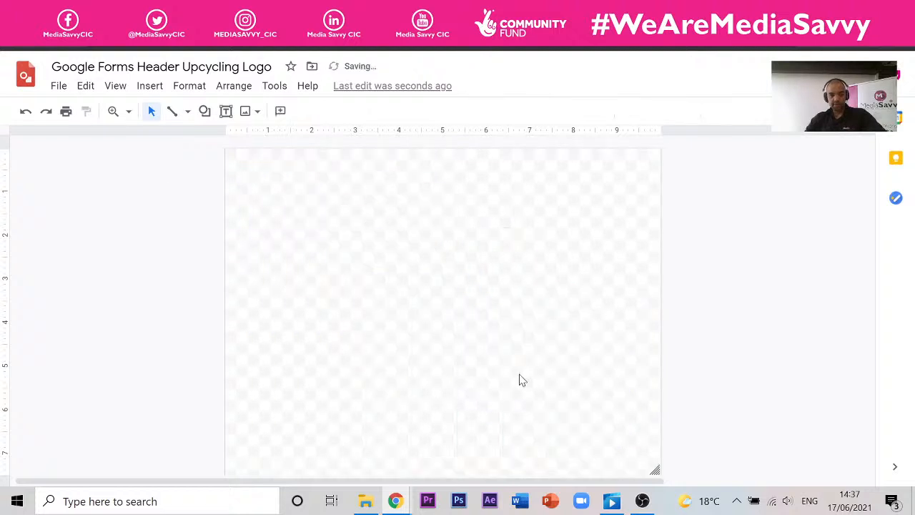
pyautogui.moveTo(661, 476); pyautogui.dragTo(651, 282)
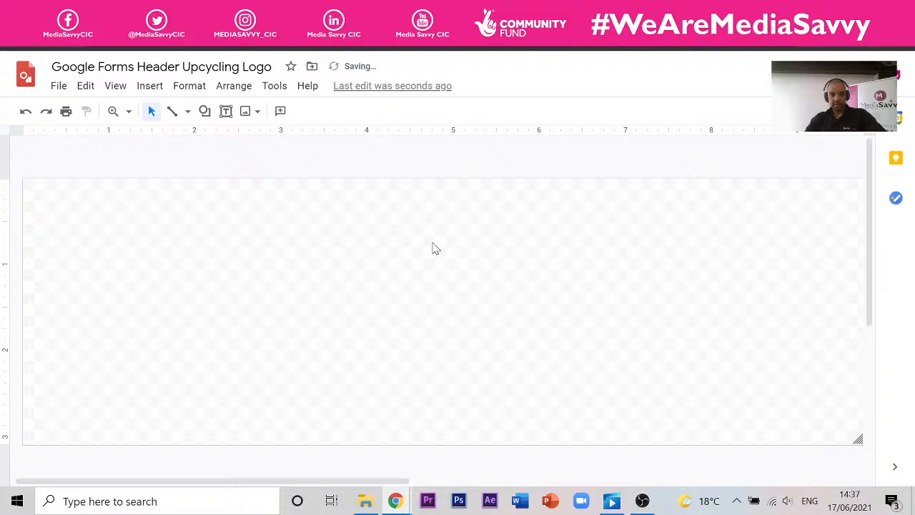
# - Set the empty page to a custom 1600 × 400 pixel size
pyautogui.click(63, 86)
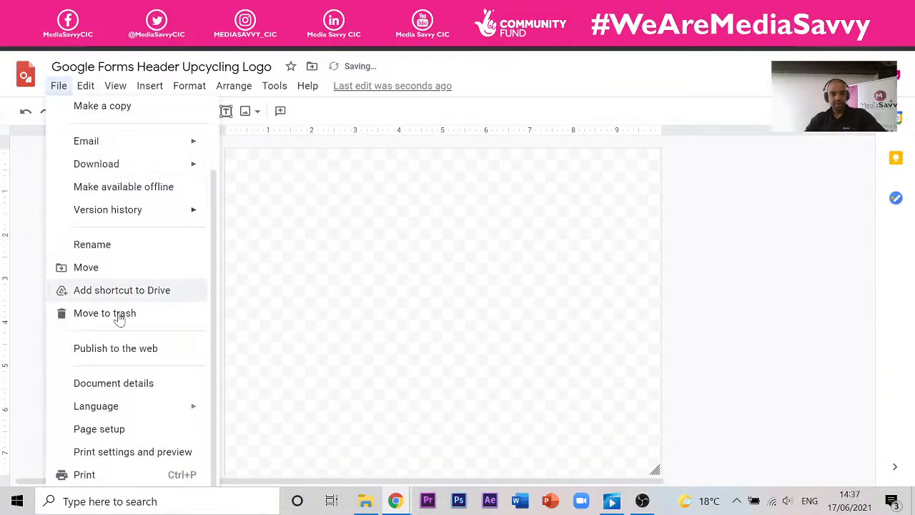
pyautogui.click(143, 429)
pyautogui.click(418, 252)
pyautogui.click(410, 321)
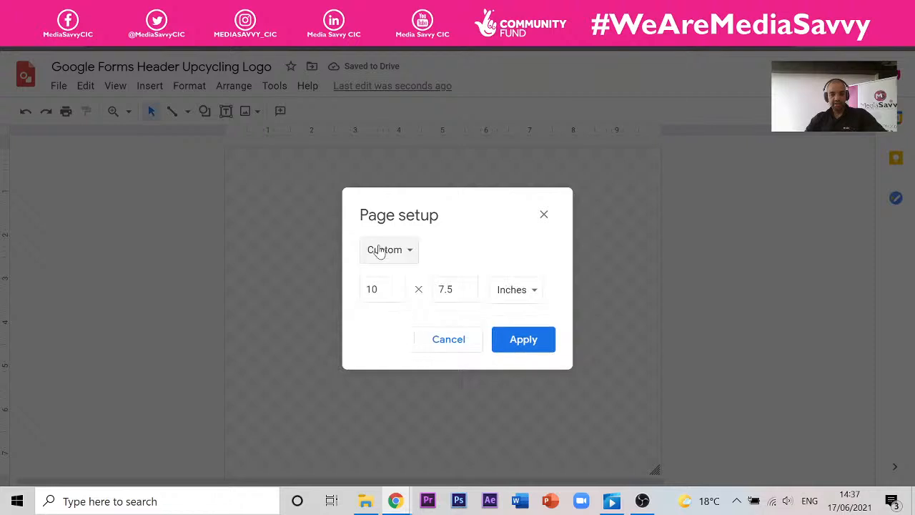
pyautogui.press('Tab')
pyautogui.write('1600')
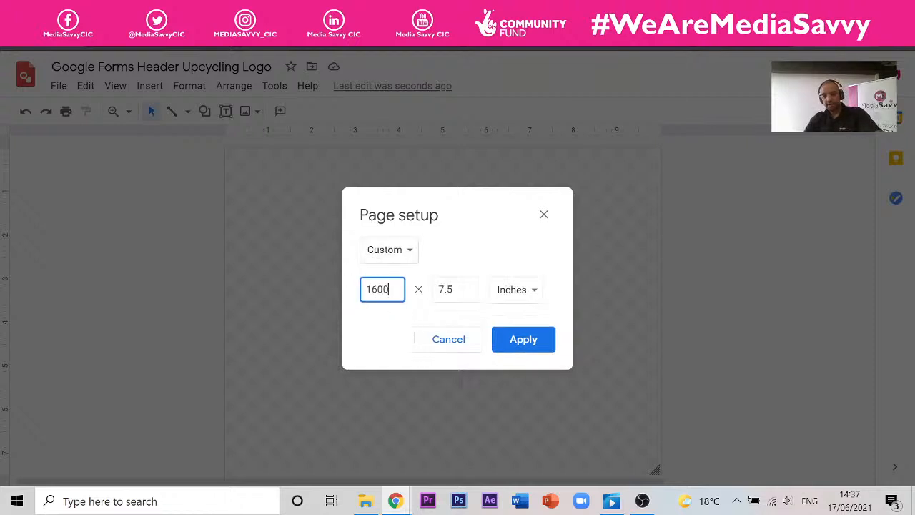
pyautogui.press('Tab')
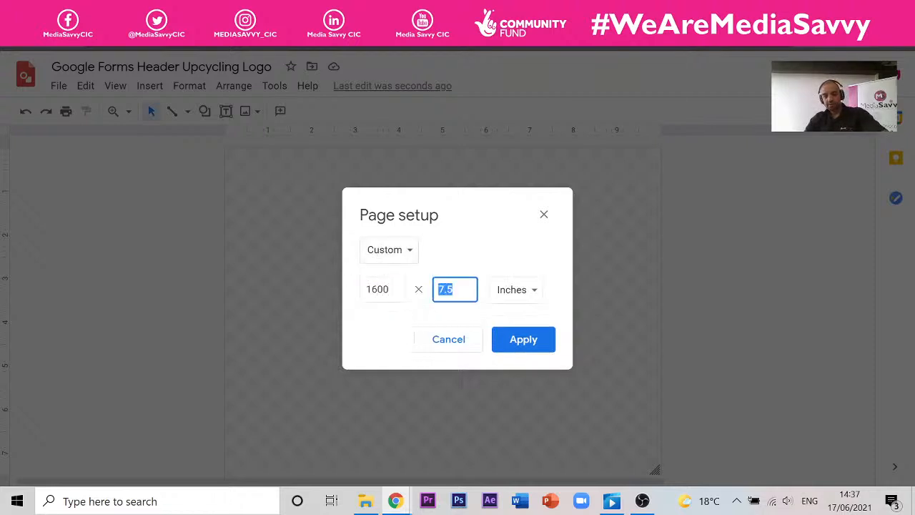
pyautogui.click(531, 291)
pyautogui.click(528, 359)
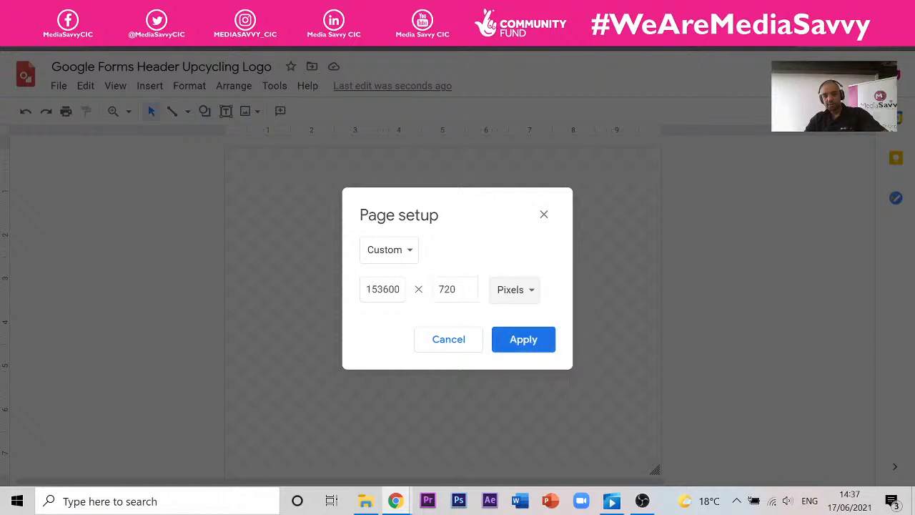
pyautogui.moveTo(389, 289); pyautogui.dragTo(269, 268)
pyautogui.write('16')
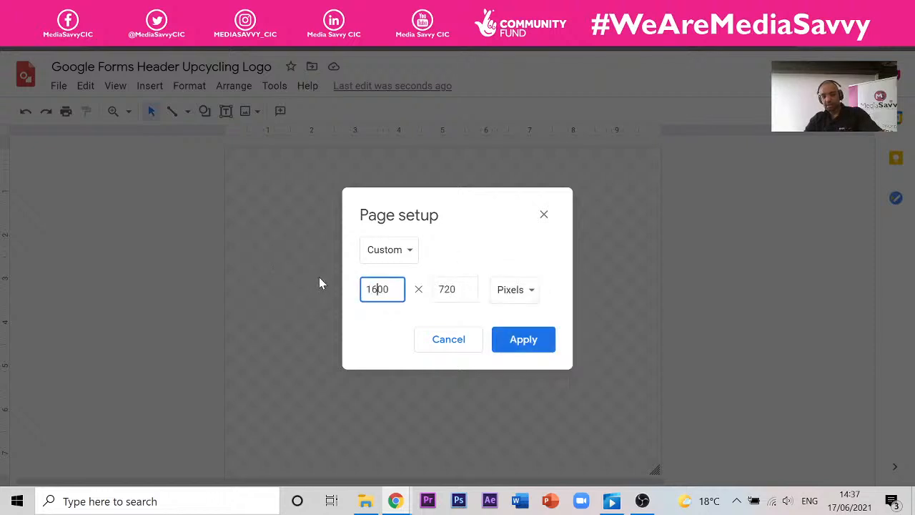
pyautogui.press('Tab')
pyautogui.write('4')
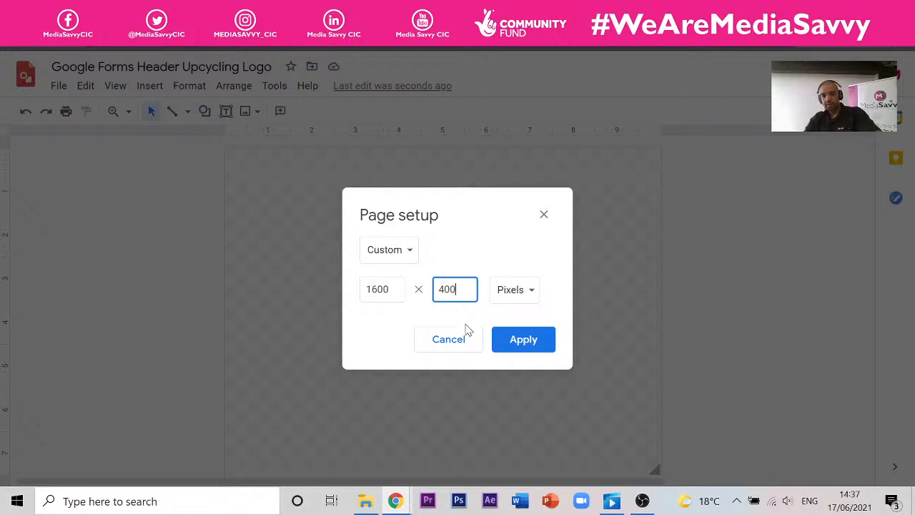
pyautogui.click(511, 346)
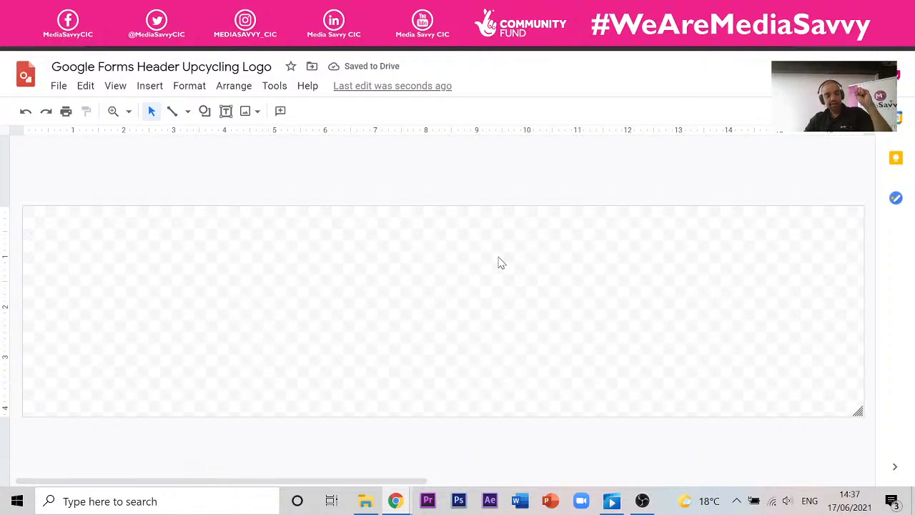
# - Paste the Upcycle logo onto the 1600 × 400 header page
pyautogui.hotkey('ctrl', 'v')
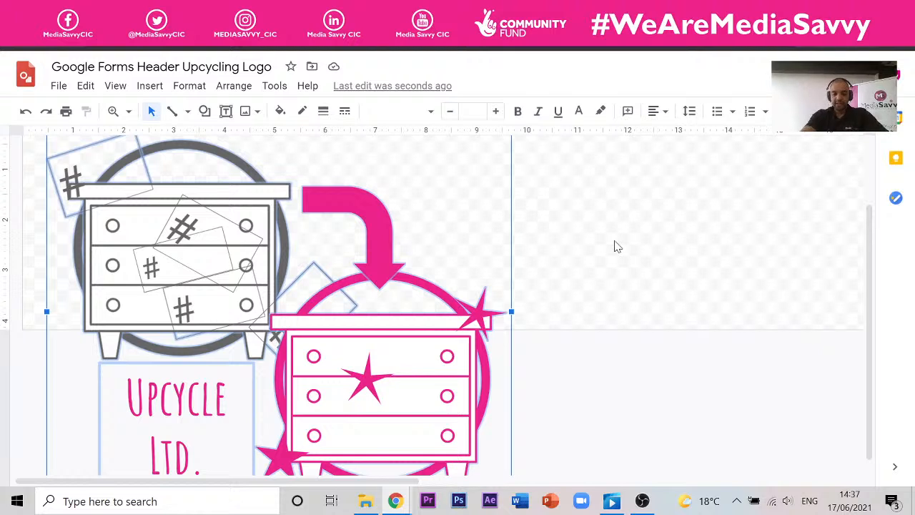
pyautogui.scroll(-1, 618, 247)
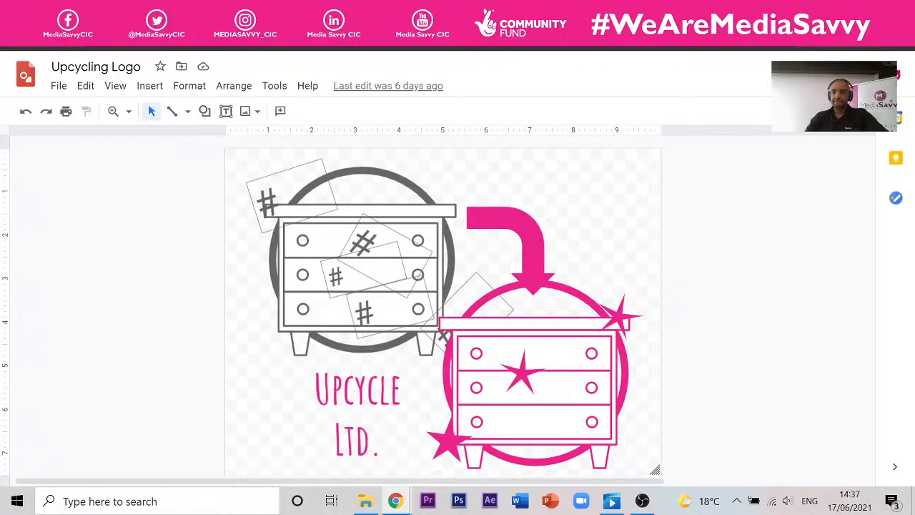
# - Search for 'keyboard image' in a new window and show the image results
pyautogui.hotkey('ctrl', 't')
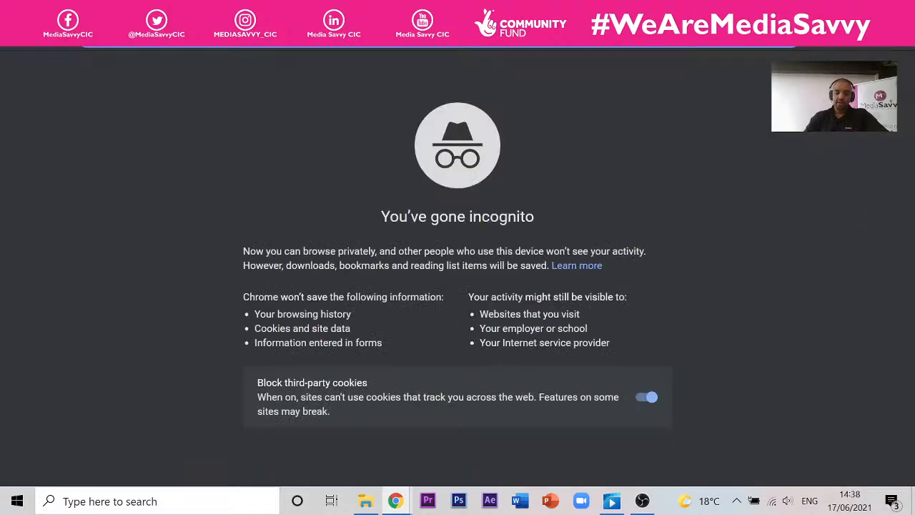
pyautogui.write('keybo')
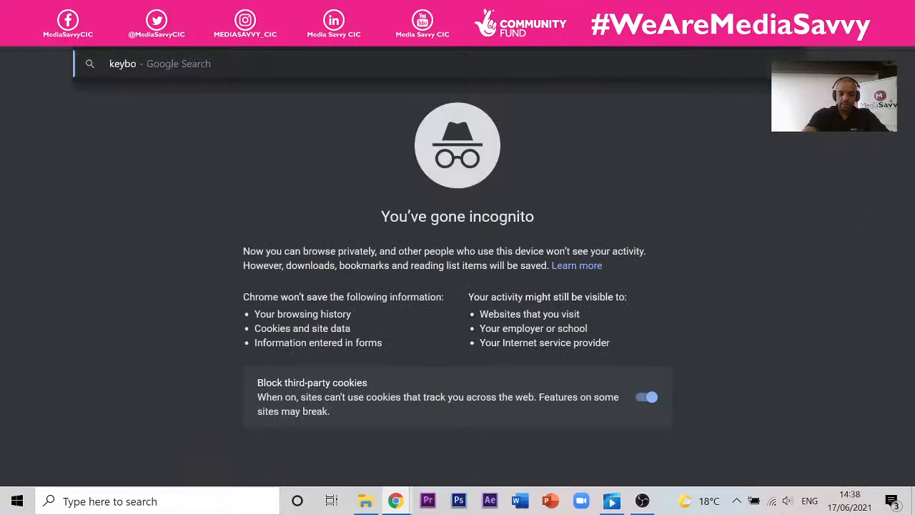
pyautogui.write('ard ima')
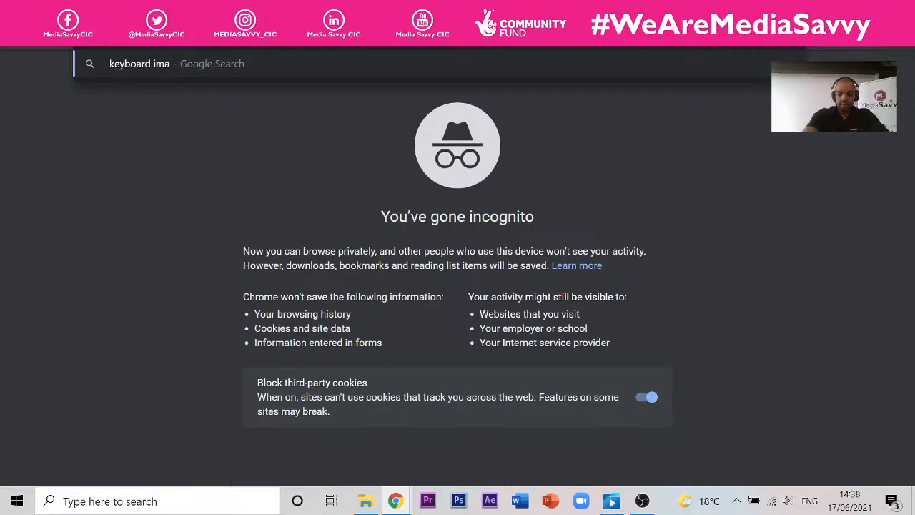
pyautogui.write('ge')
pyautogui.press('Return')
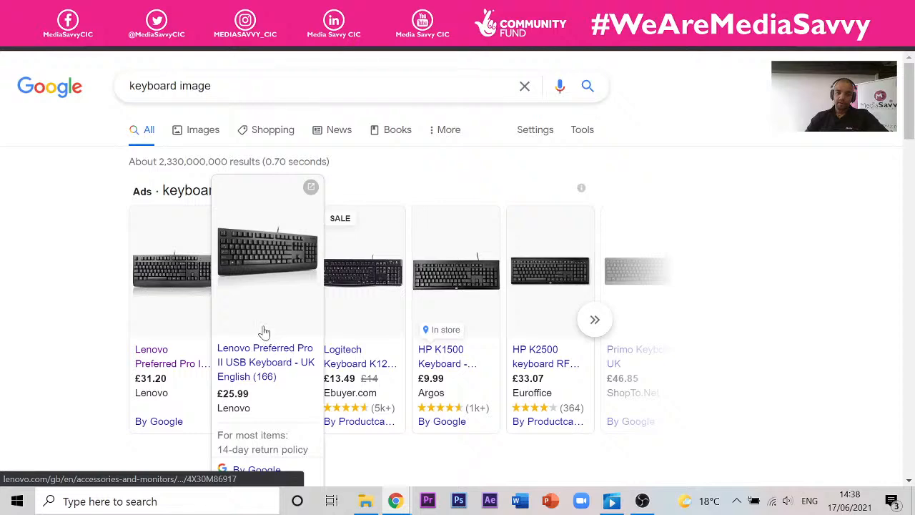
pyautogui.click(194, 131)
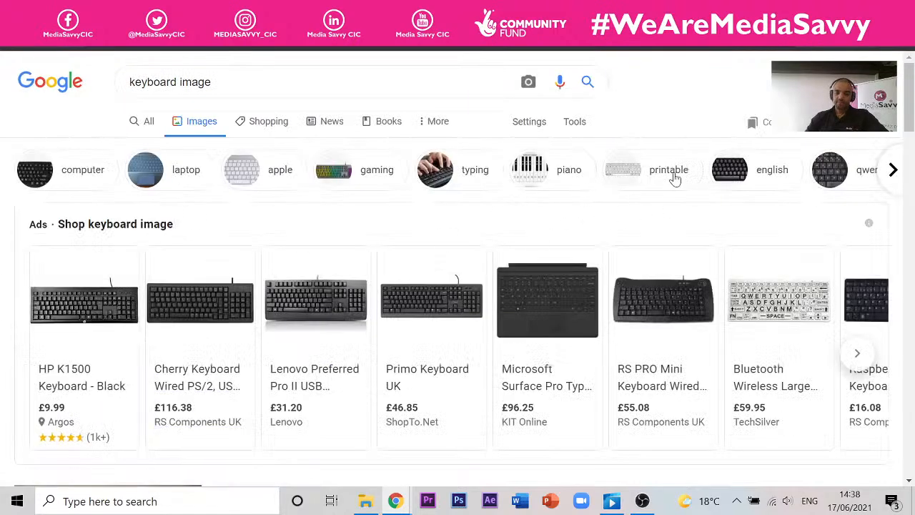
# - Open the HP K1500 keyboard's Argos listing and enlarge its product photo
pyautogui.click(107, 314)
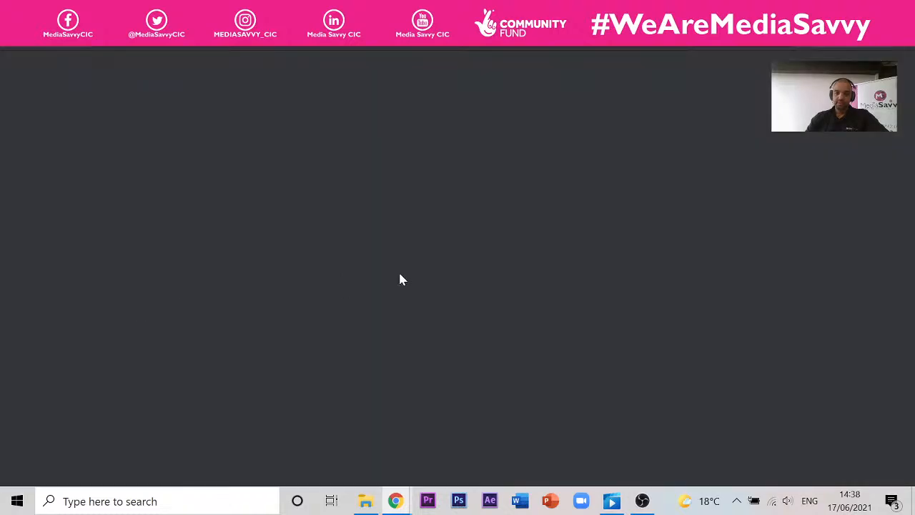
pyautogui.scroll(-4, 221, 253)
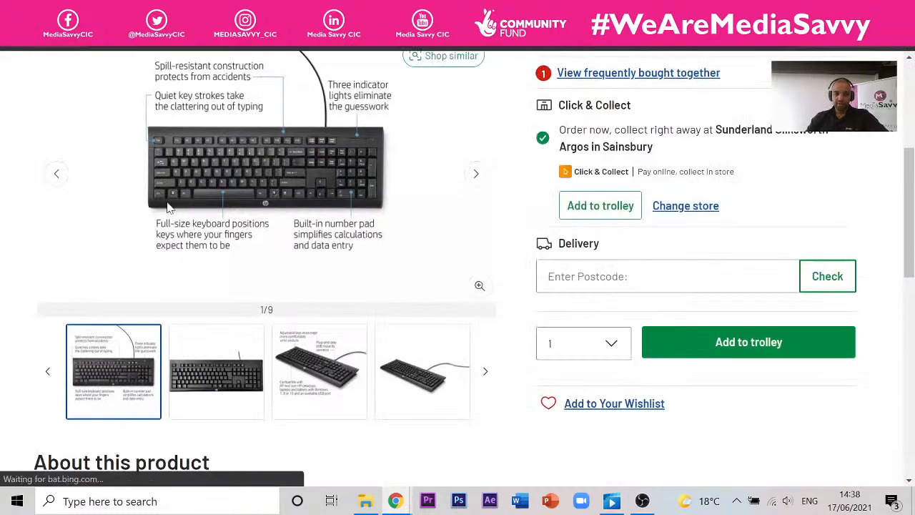
pyautogui.click(167, 208)
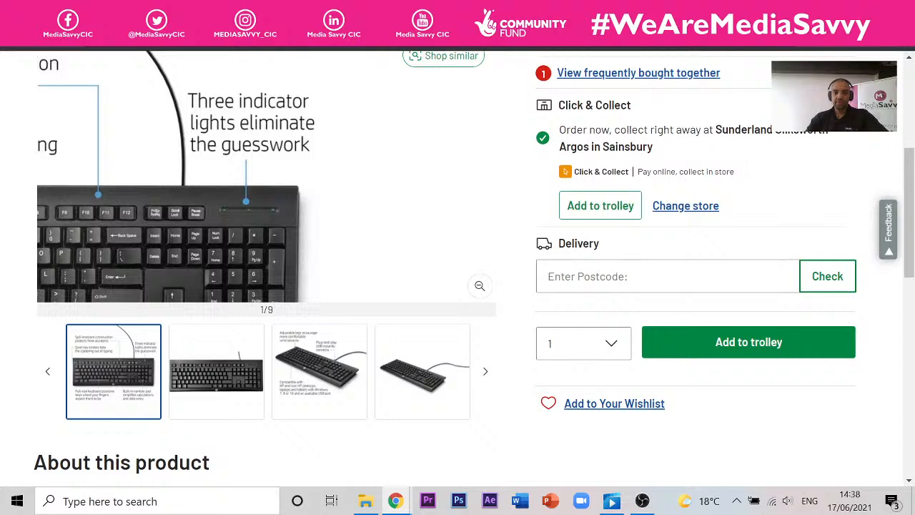
pyautogui.hotkey('ctrl', 'Tab')
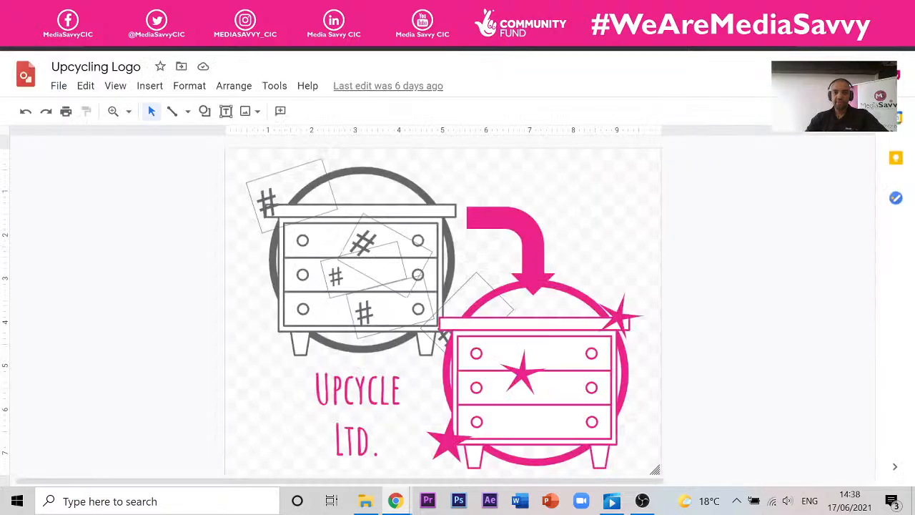
# - In the header copy, shrink the pasted logo to fit the banner's height
pyautogui.hotkey('ctrl', 'Tab')
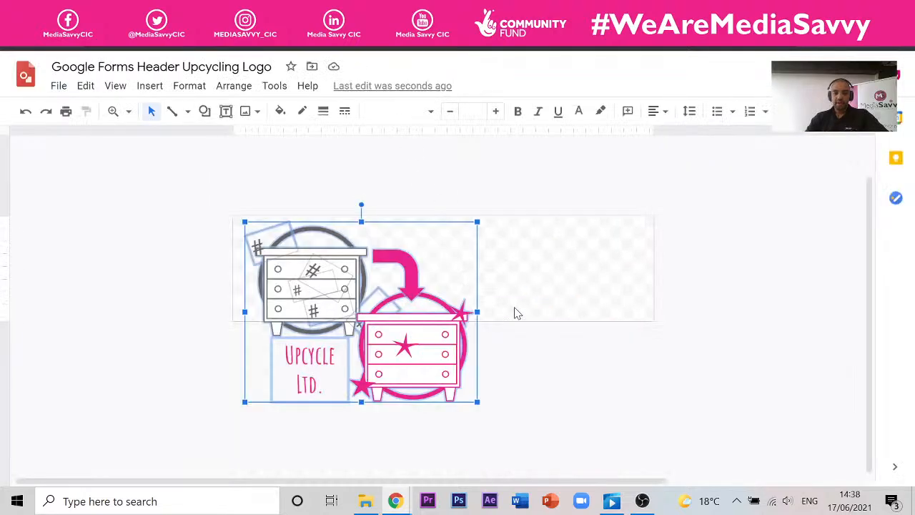
pyautogui.moveTo(477, 402); pyautogui.dragTo(364, 313)
pyautogui.click(438, 284)
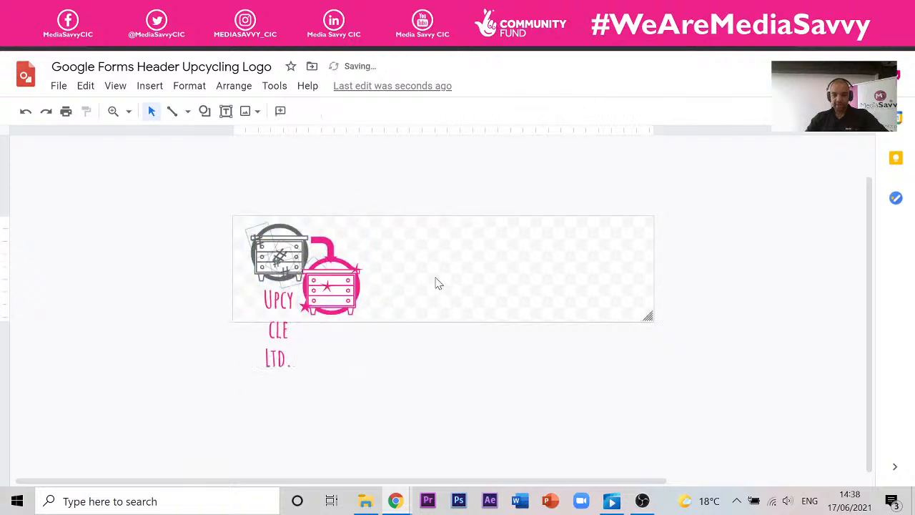
# - Move the Upcycle Ltd. text aside and shift the logo graphic to the banner's right end
pyautogui.click(288, 296)
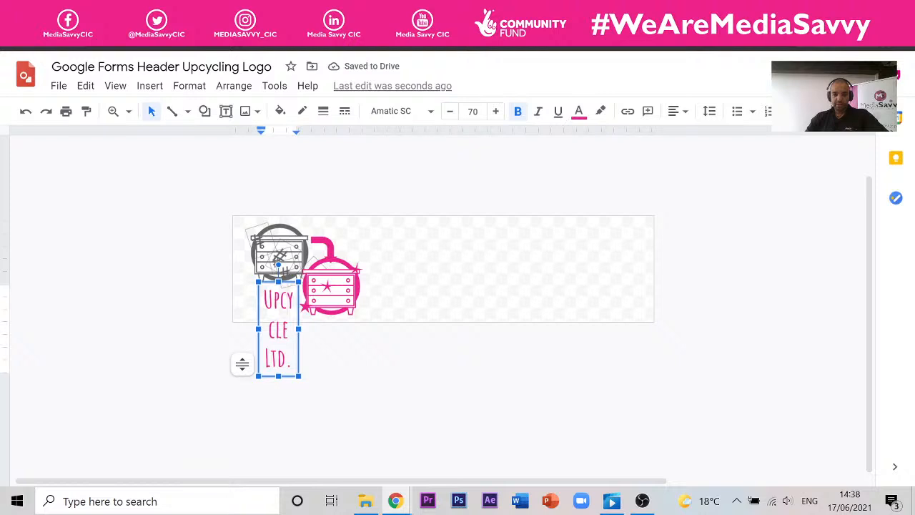
pyautogui.moveTo(289, 281); pyautogui.dragTo(154, 278)
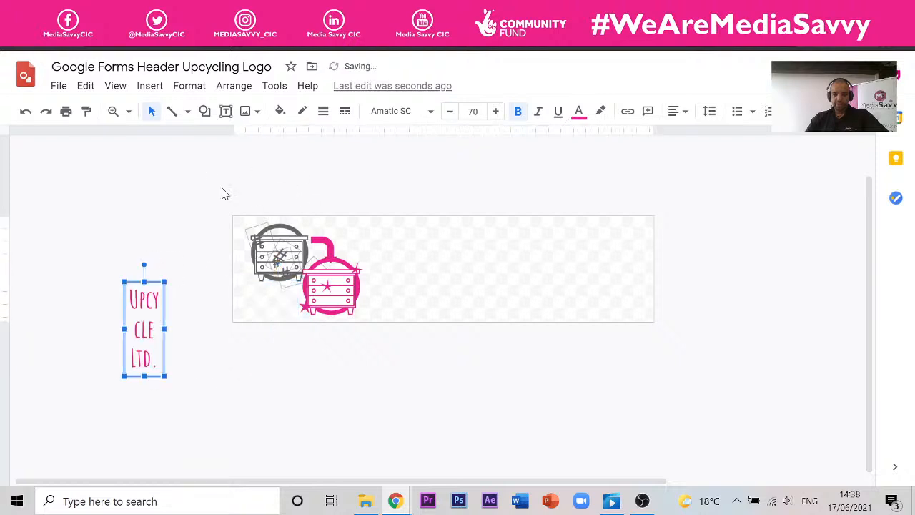
pyautogui.moveTo(198, 168); pyautogui.dragTo(501, 386)
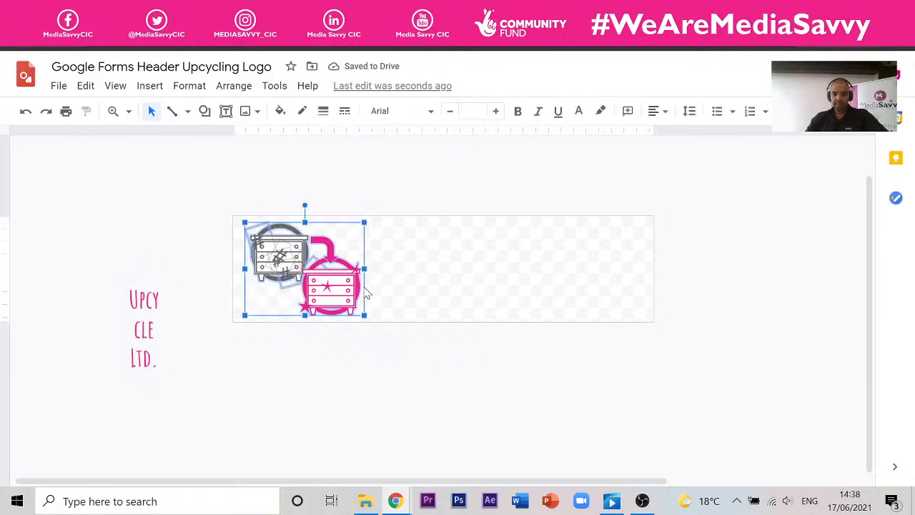
pyautogui.moveTo(358, 290); pyautogui.dragTo(640, 290)
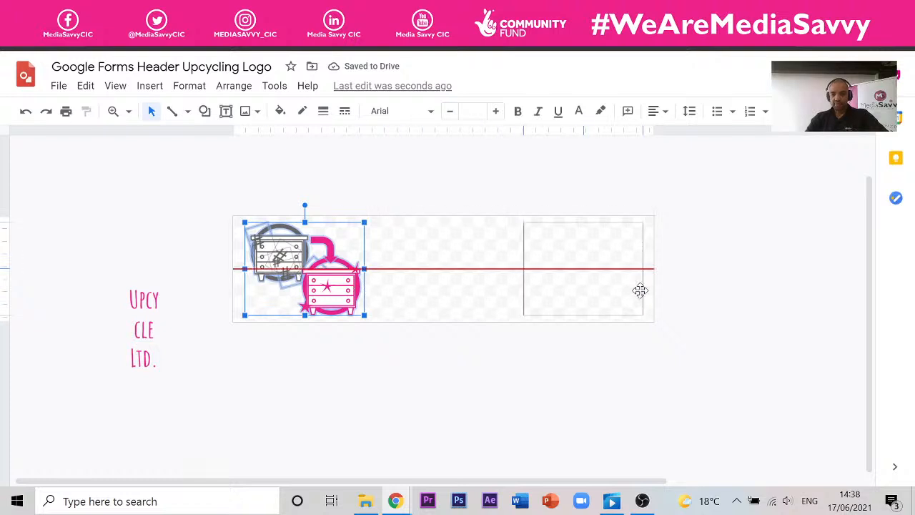
pyautogui.click(789, 268)
# - Place the Upcycle Ltd. text on the banner's left, on one line at font size 120
pyautogui.click(141, 300)
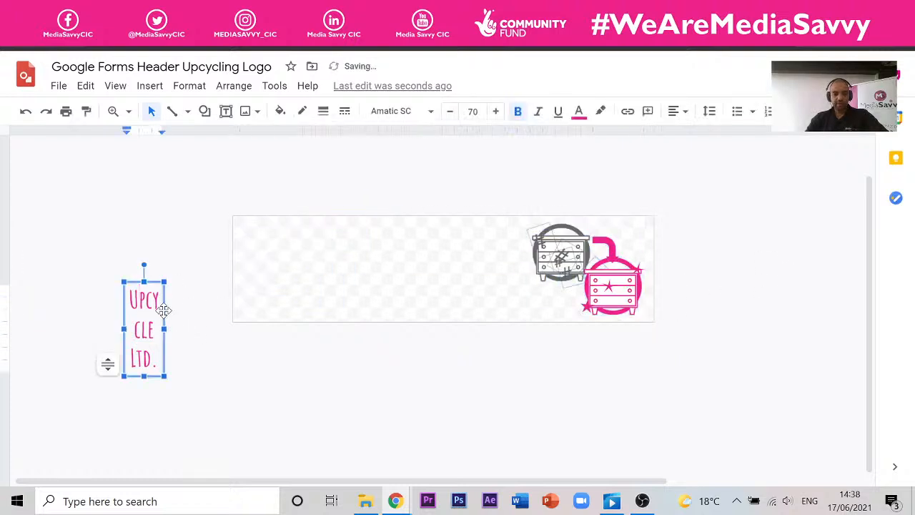
pyautogui.moveTo(164, 312); pyautogui.dragTo(276, 256)
pyautogui.moveTo(491, 272); pyautogui.dragTo(519, 272)
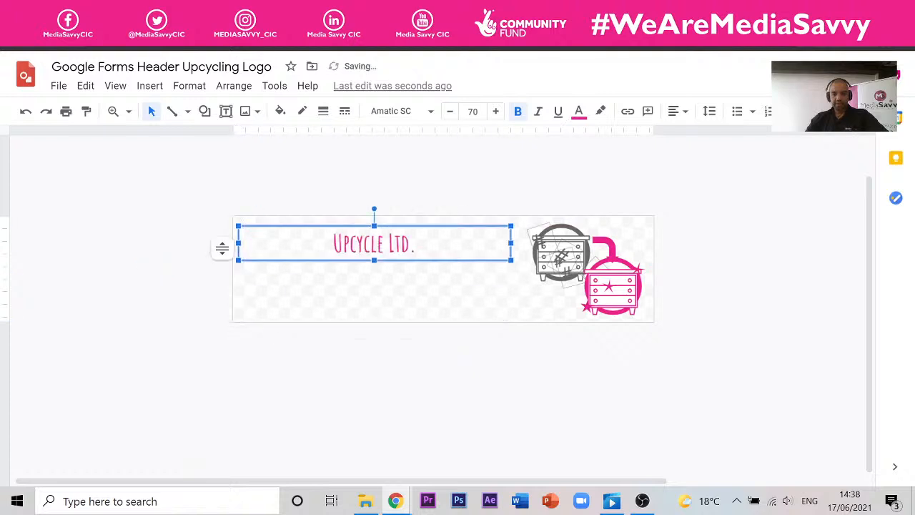
pyautogui.moveTo(416, 244); pyautogui.dragTo(333, 243)
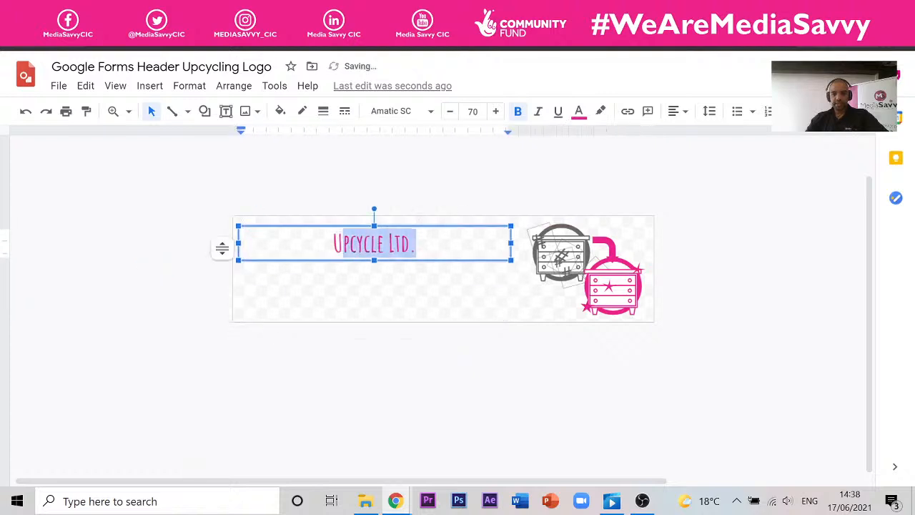
pyautogui.click(473, 111)
pyautogui.write('12')
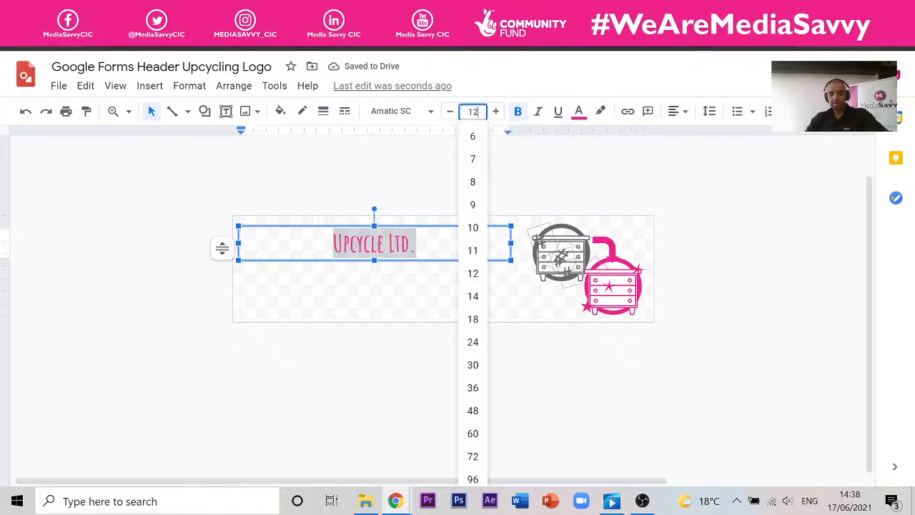
pyautogui.write('0')
pyautogui.press('Return')
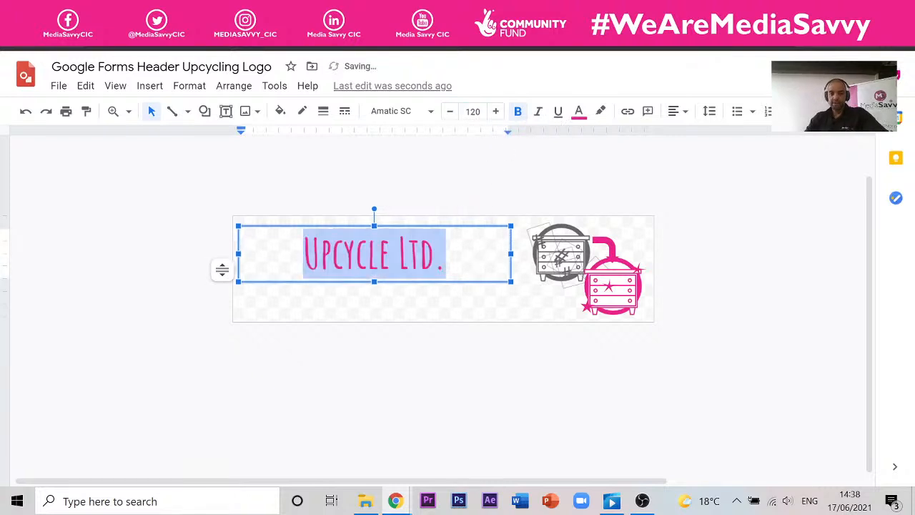
pyautogui.moveTo(512, 239); pyautogui.dragTo(510, 255)
pyautogui.click(706, 339)
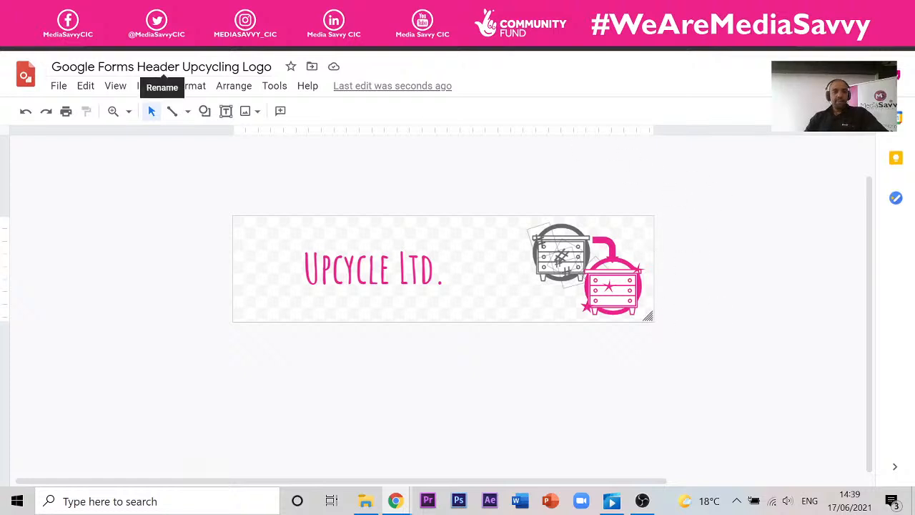
# - Download the header banner as a PNG image
pyautogui.click(60, 86)
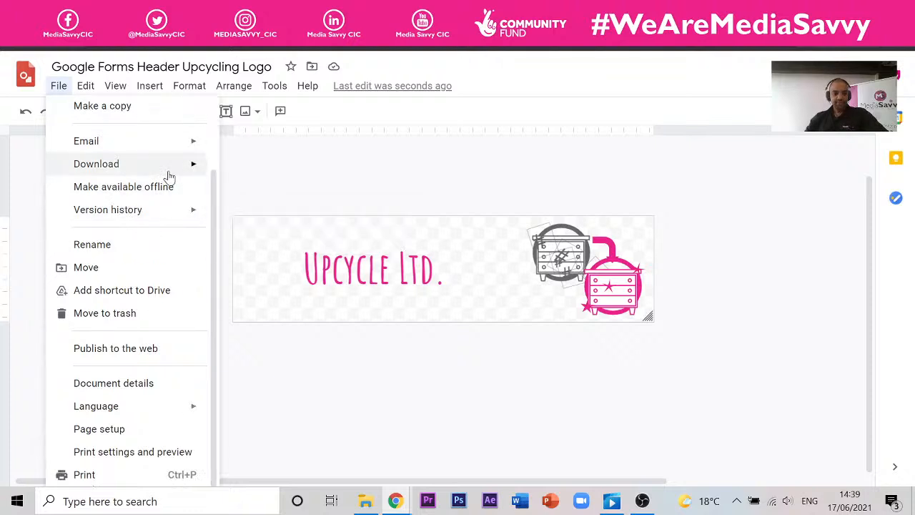
pyautogui.moveTo(169, 168)
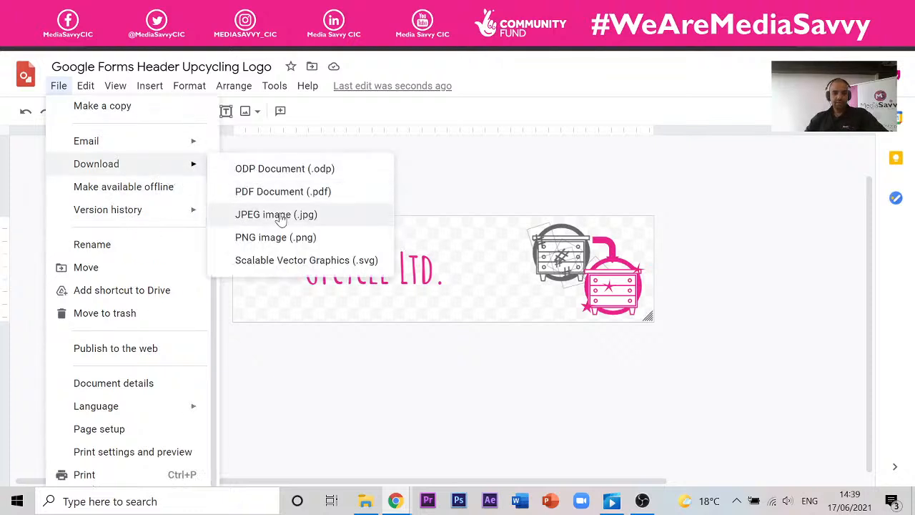
pyautogui.click(274, 238)
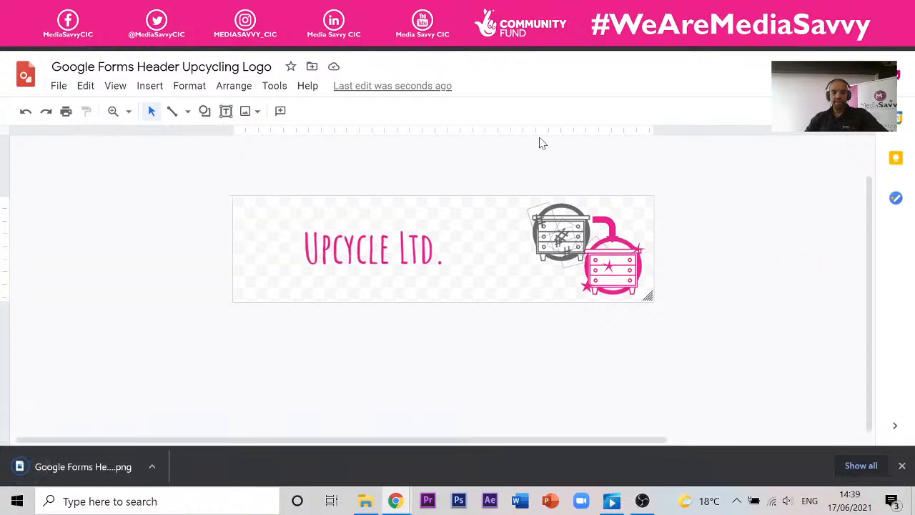
pyautogui.hotkey('ctrl', 'shift', 'Tab')
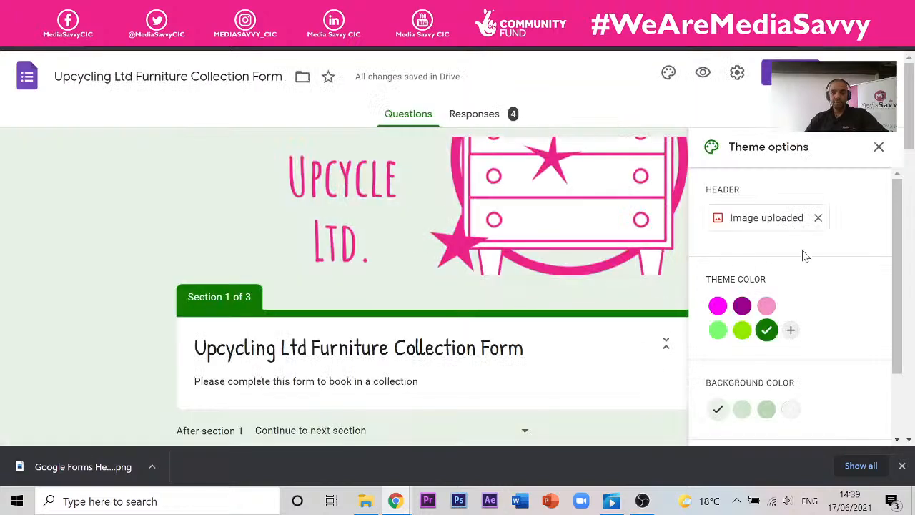
# - Replace the form's header image with the uploaded Upcycling logo banner
pyautogui.click(878, 147)
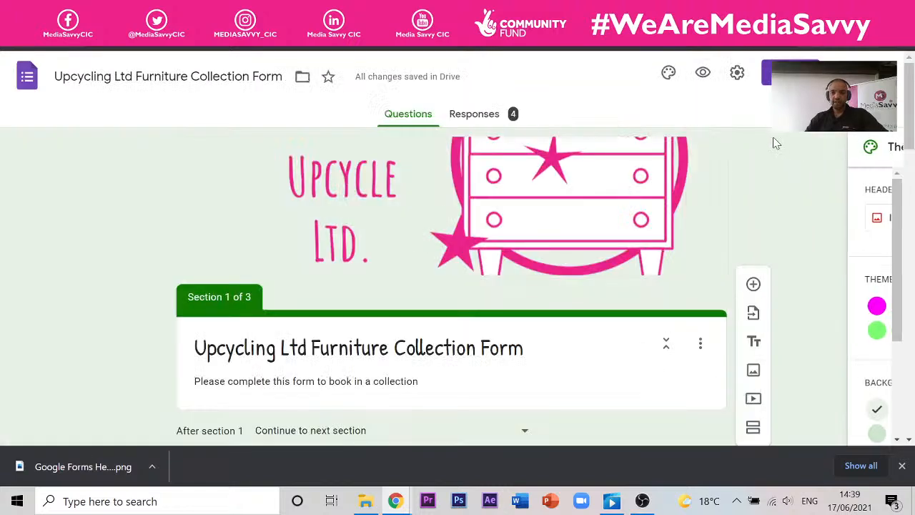
pyautogui.click(668, 72)
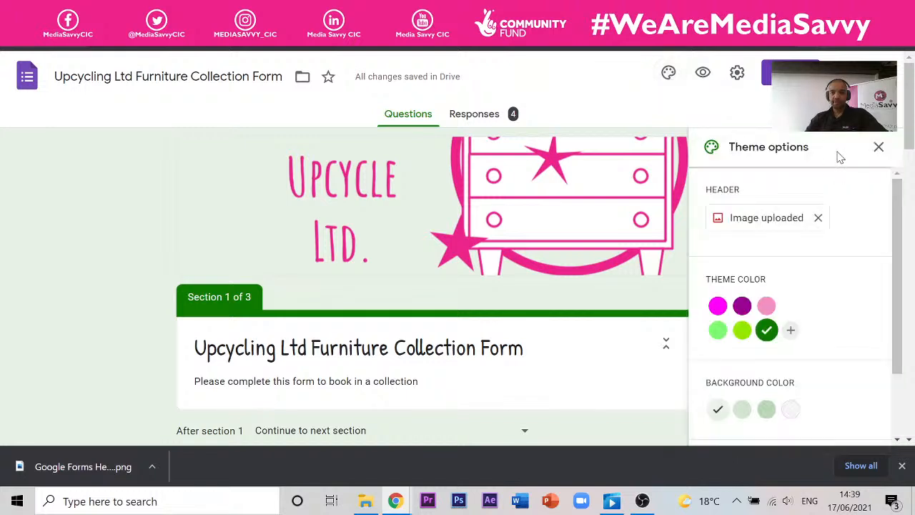
pyautogui.click(821, 218)
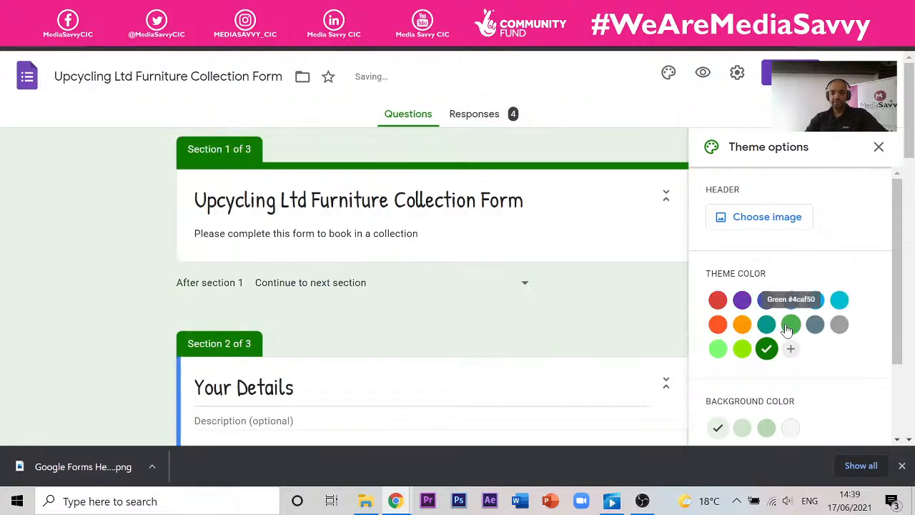
pyautogui.click(792, 217)
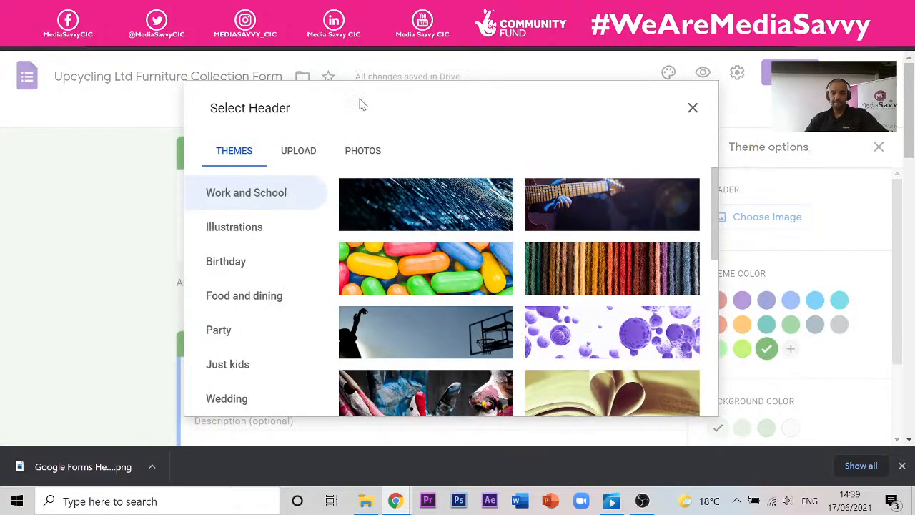
pyautogui.click(312, 150)
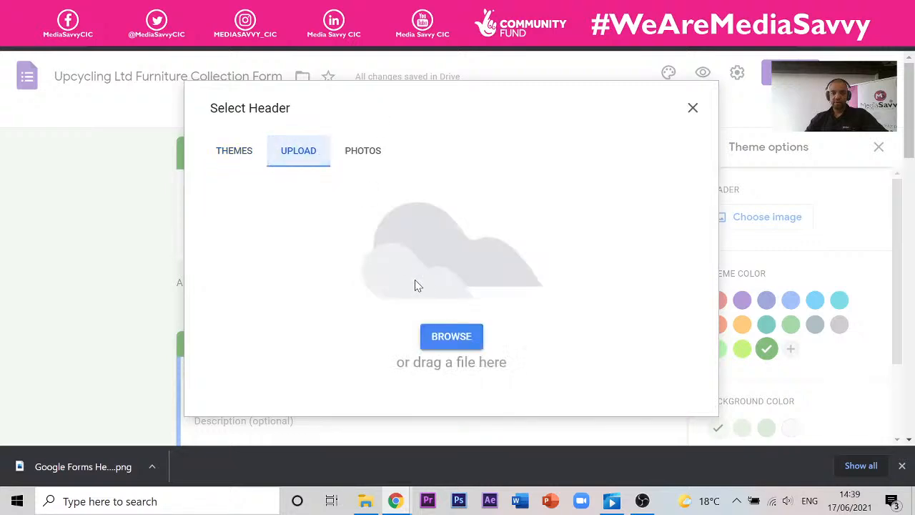
pyautogui.click(468, 342)
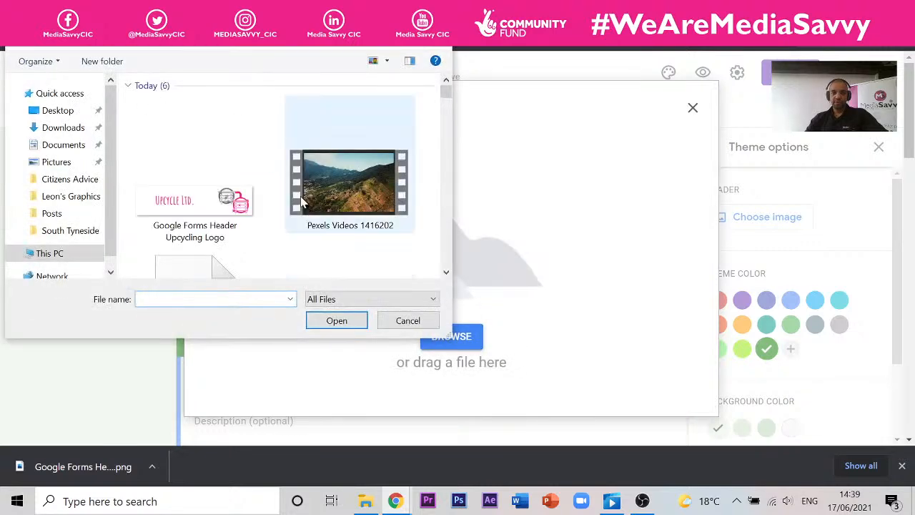
pyautogui.click(209, 200)
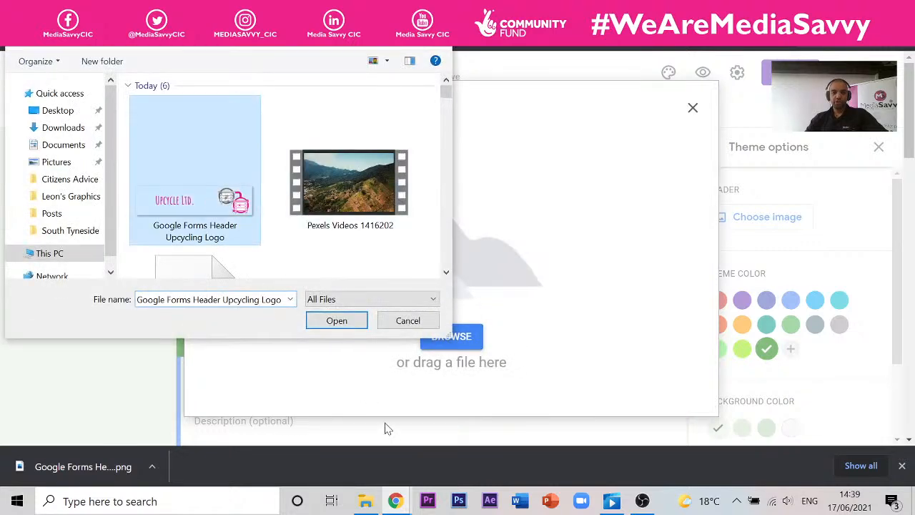
pyautogui.click(343, 321)
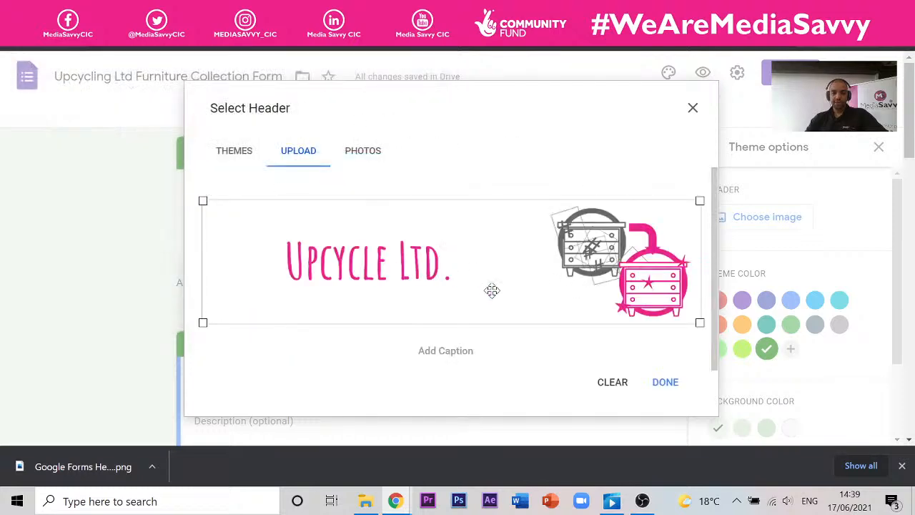
pyautogui.click(665, 386)
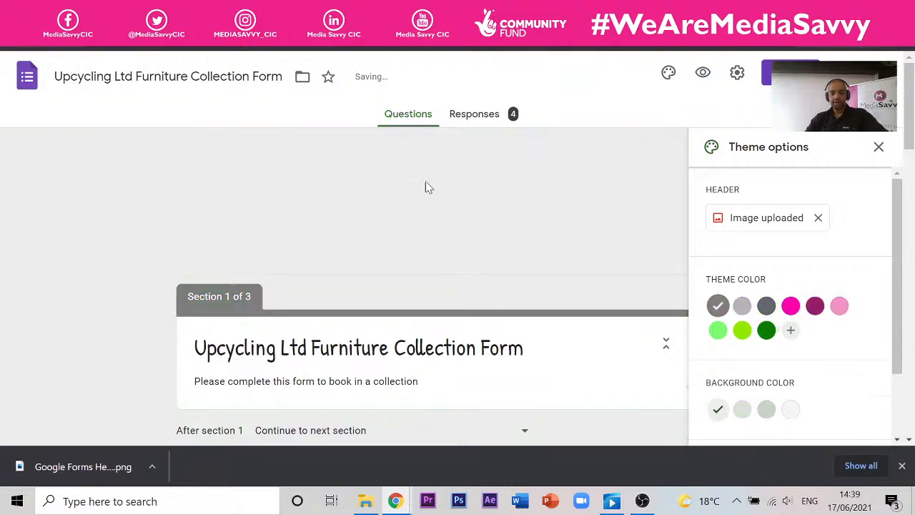
# - Try a bright pink theme, then set the form's theme colour to dark green
pyautogui.scroll(-1, 409, 247)
pyautogui.scroll(1, 409, 246)
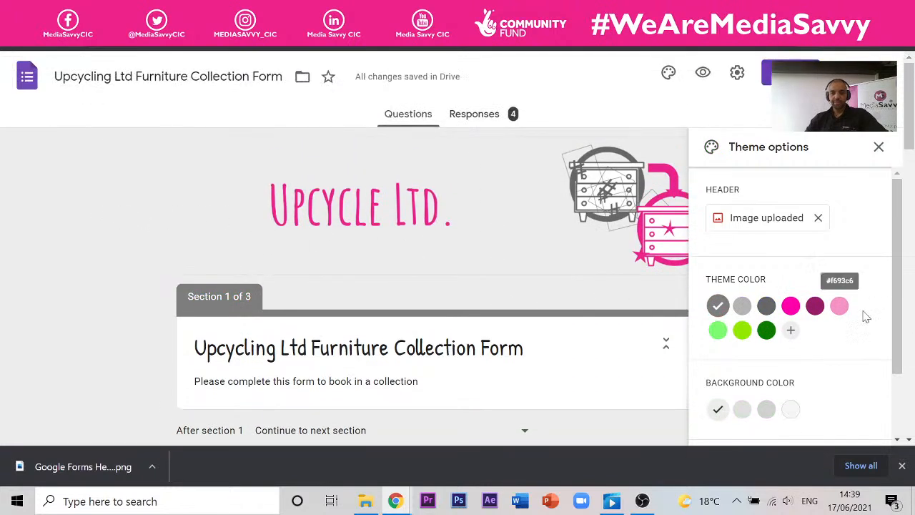
pyautogui.click(791, 306)
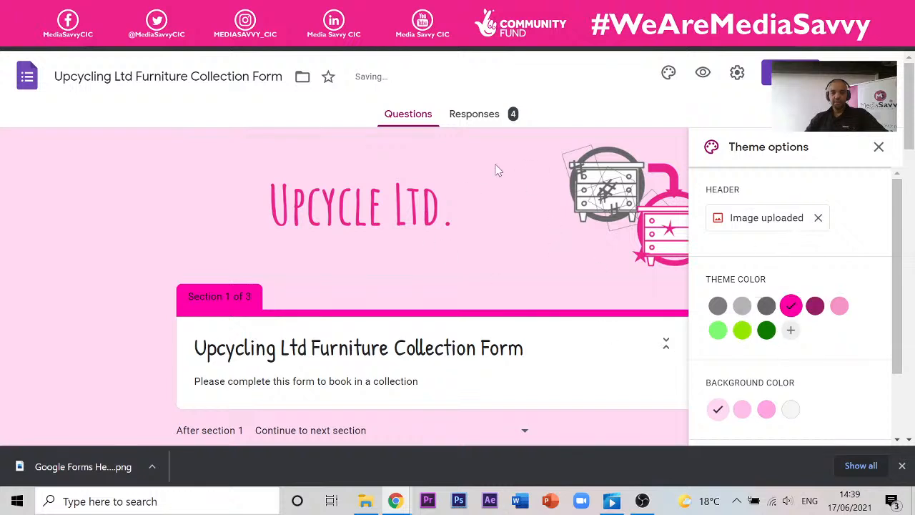
pyautogui.scroll(-1, 202, 205)
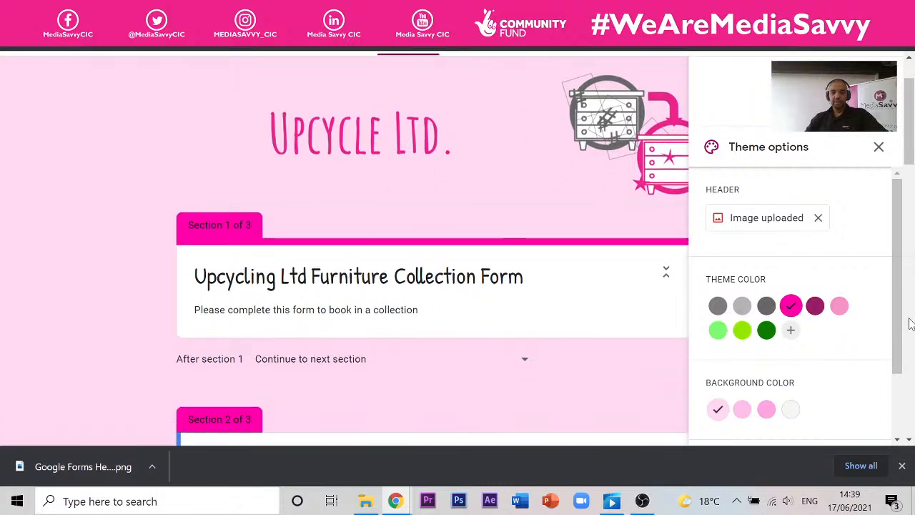
pyautogui.click(766, 330)
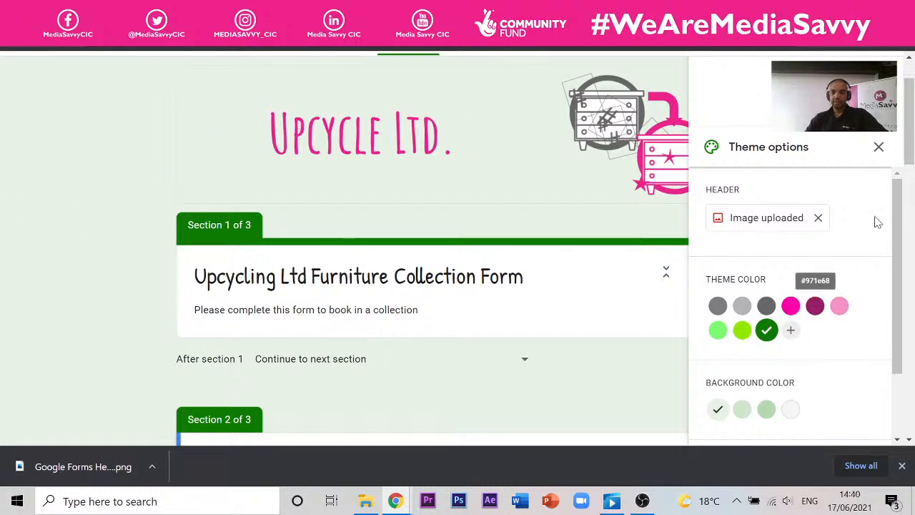
pyautogui.click(882, 148)
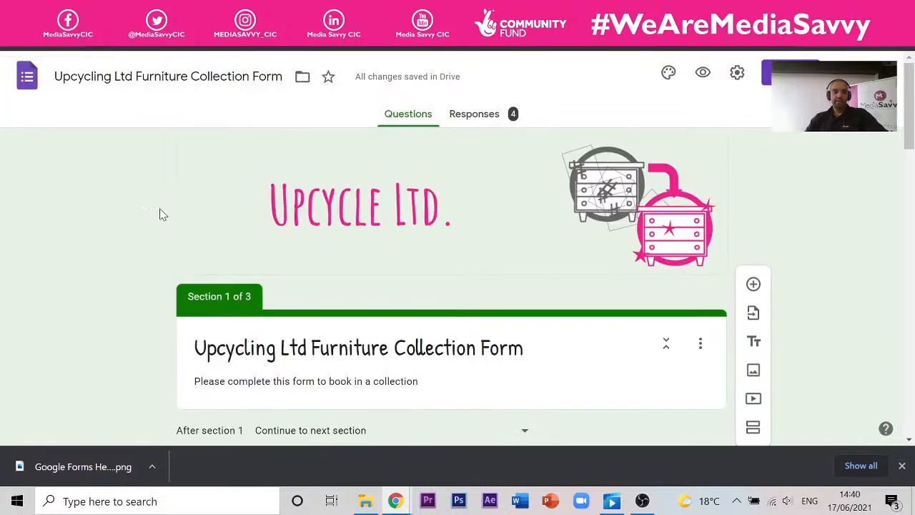
# - Open the respondent preview, advance to the Your Details section and scroll through its fields
pyautogui.click(703, 73)
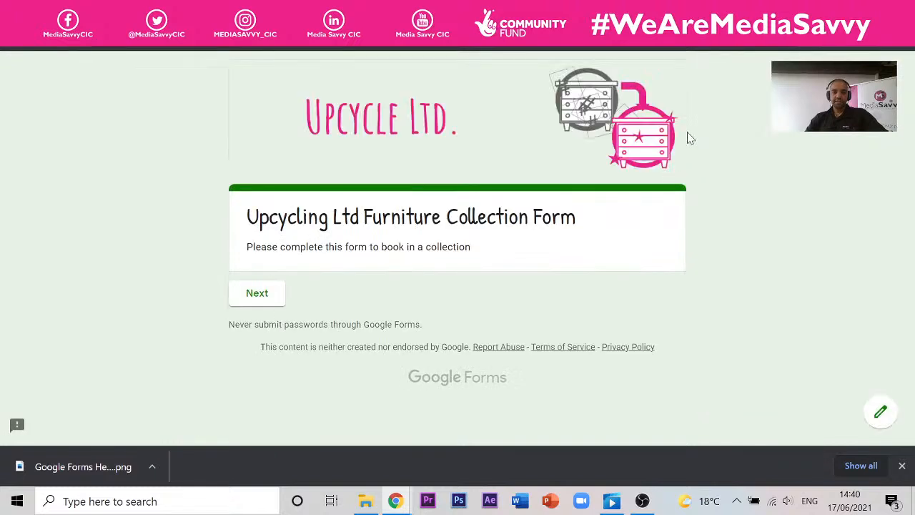
pyautogui.click(273, 296)
pyautogui.scroll(-9, 396, 203)
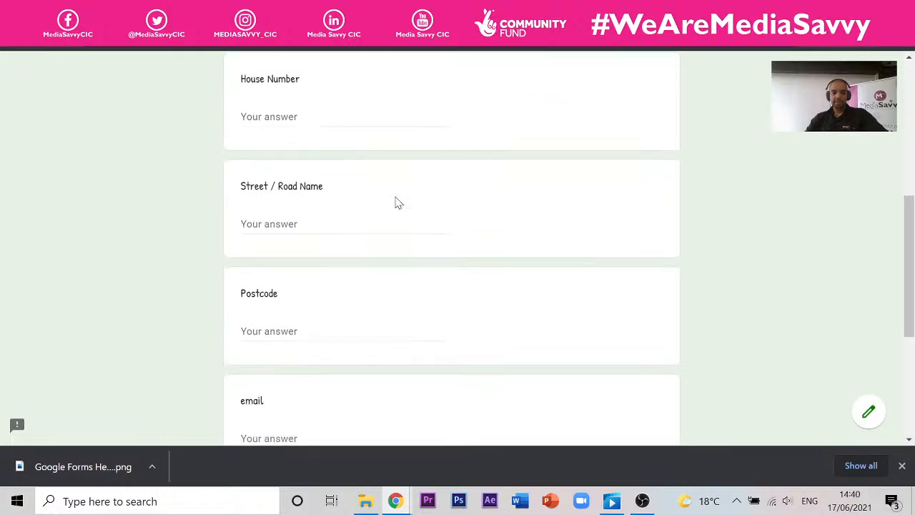
pyautogui.scroll(8, 393, 194)
pyautogui.scroll(1, 404, 191)
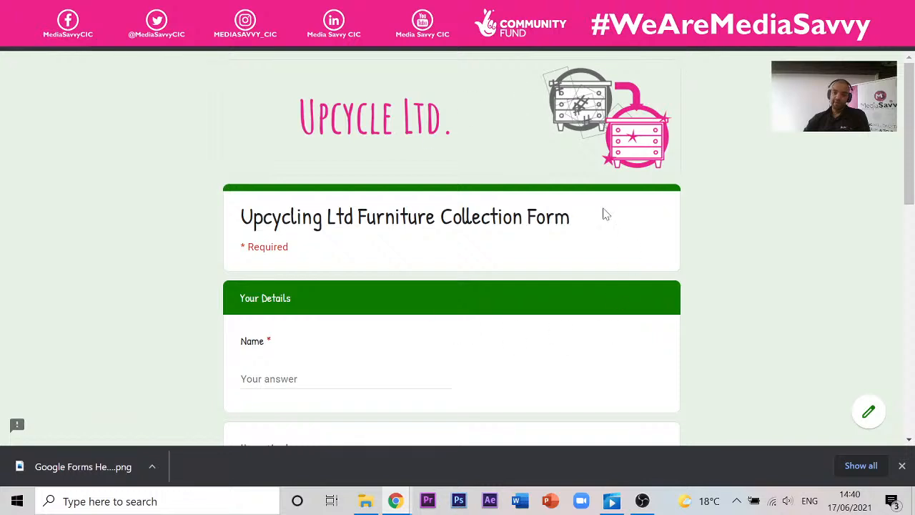
pyautogui.scroll(-8, 517, 183)
pyautogui.scroll(8, 518, 183)
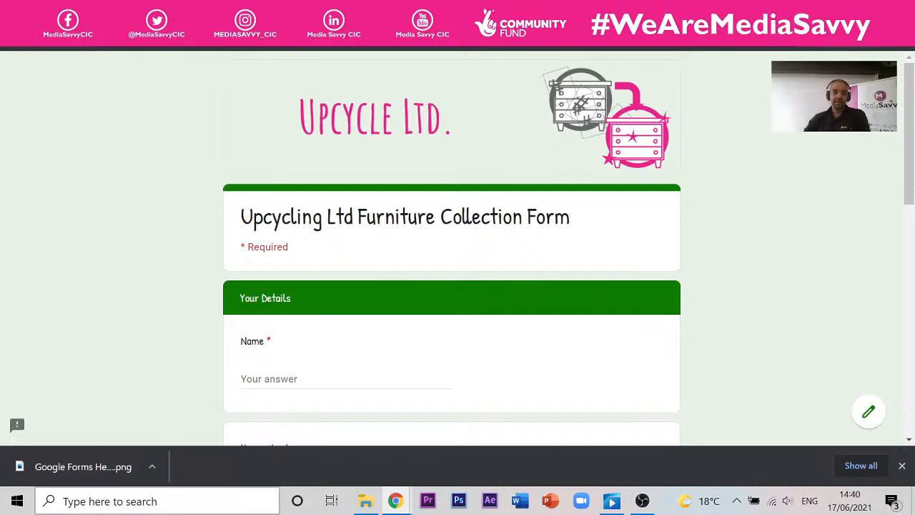
# - Switch to another browser window and cycle through its tabs to the header dimensions search
pyautogui.moveTo(400, 505)
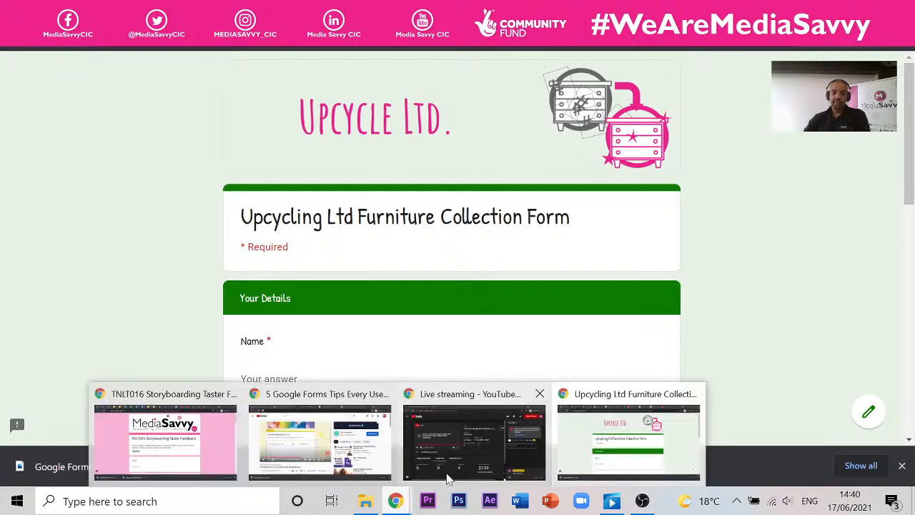
pyautogui.click(470, 443)
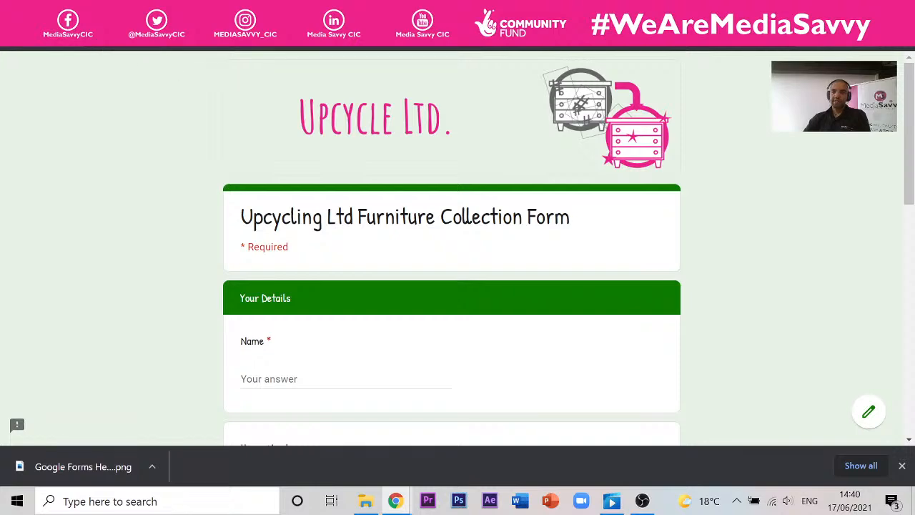
pyautogui.hotkey('ctrl', 'Tab')
pyautogui.hotkey('ctrl', 'Tab')
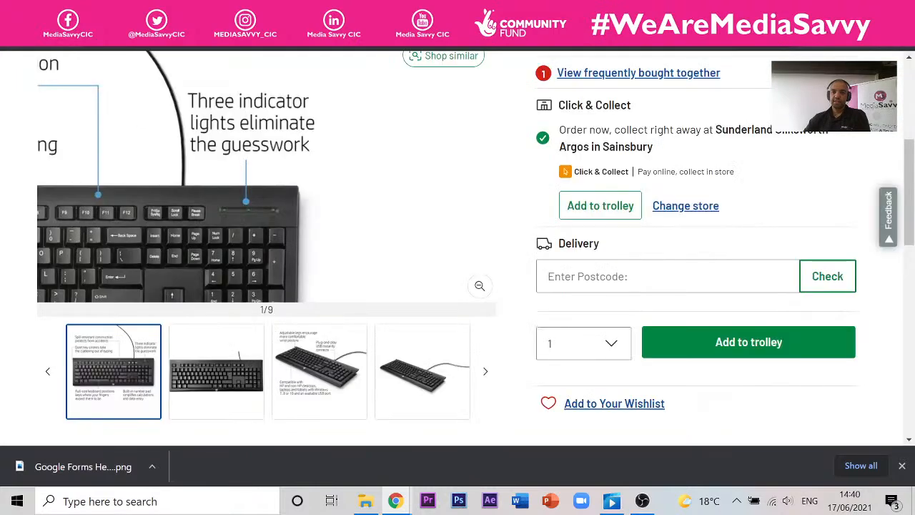
pyautogui.hotkey('ctrl', 'Tab')
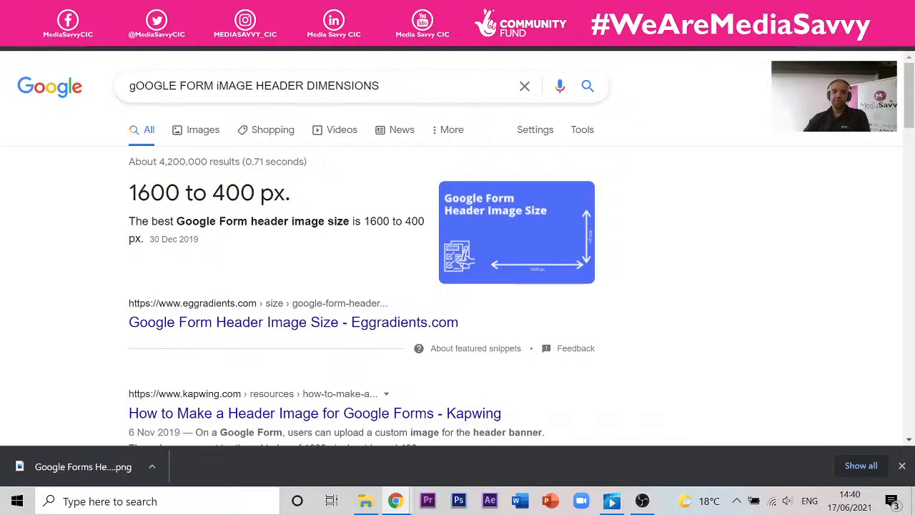
pyautogui.hotkey('ctrl', 'Tab')
pyautogui.hotkey('ctrl', 'shift', 'Tab')
pyautogui.hotkey('ctrl', 'shift', 'Tab')
pyautogui.hotkey('ctrl', 'shift', 'Tab')
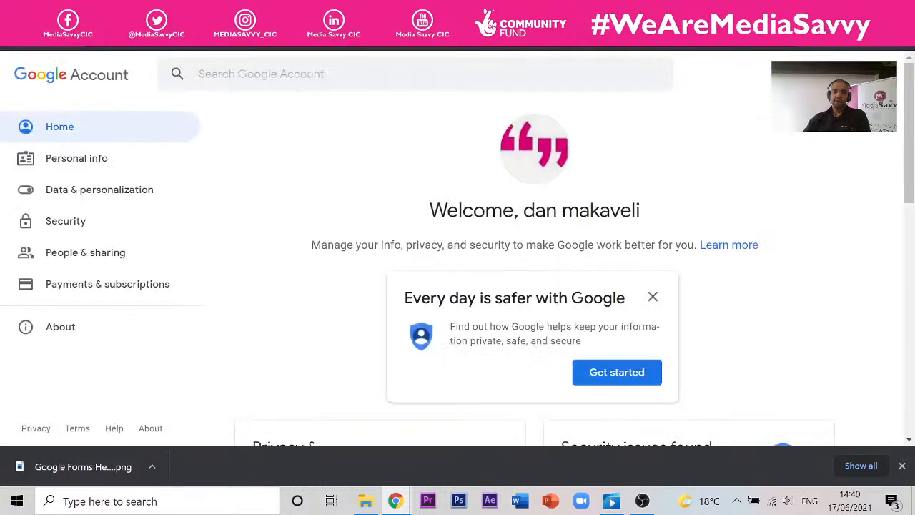
# - Cycle through the open tabs, past the Upcycling form editor, back to Google Drive
pyautogui.click(199, 13)
pyautogui.click(322, 12)
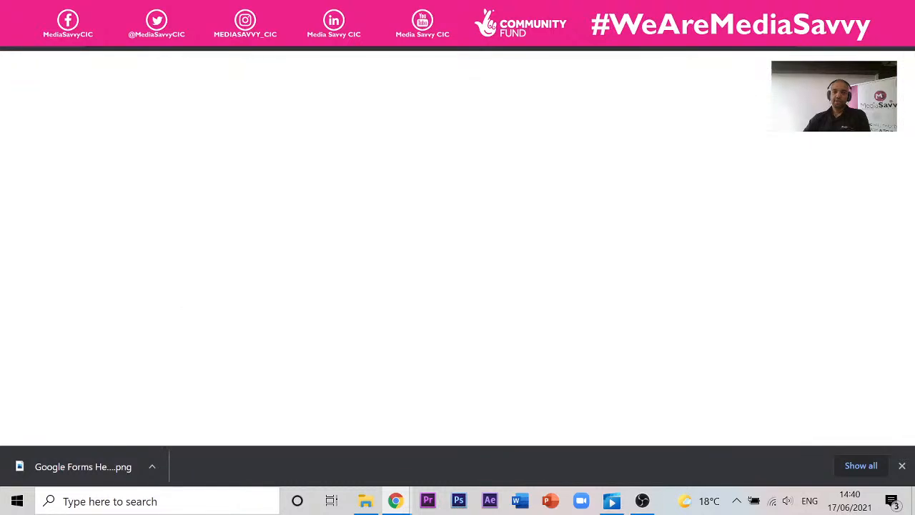
pyautogui.click(199, 13)
pyautogui.click(229, 13)
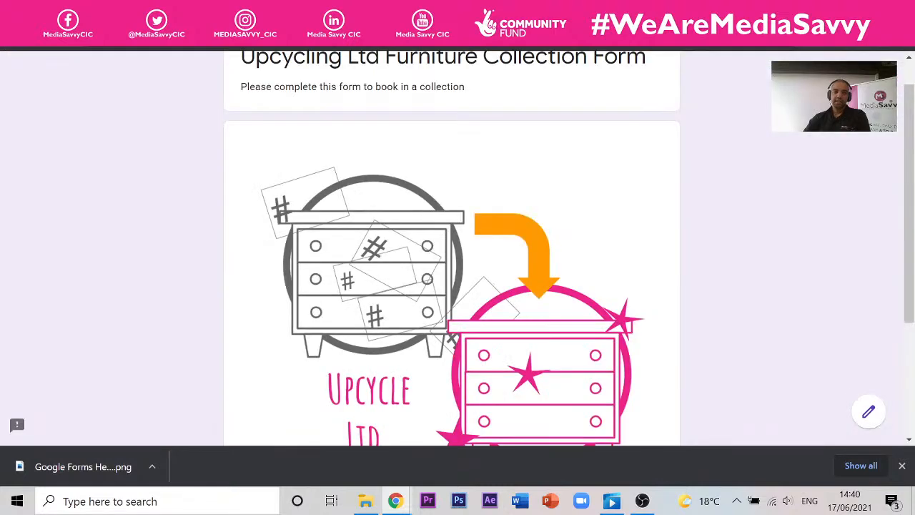
pyautogui.click(199, 13)
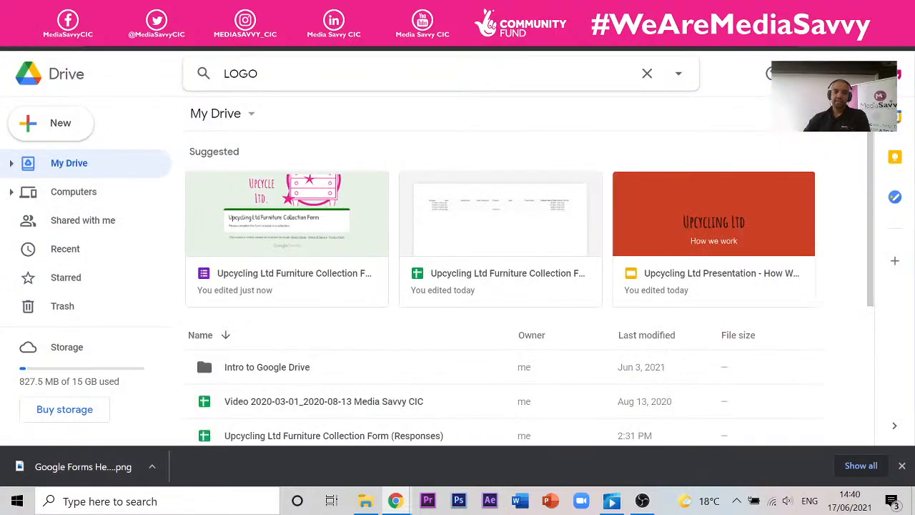
pyautogui.hotkey('ctrl', 'Tab')
pyautogui.click(199, 13)
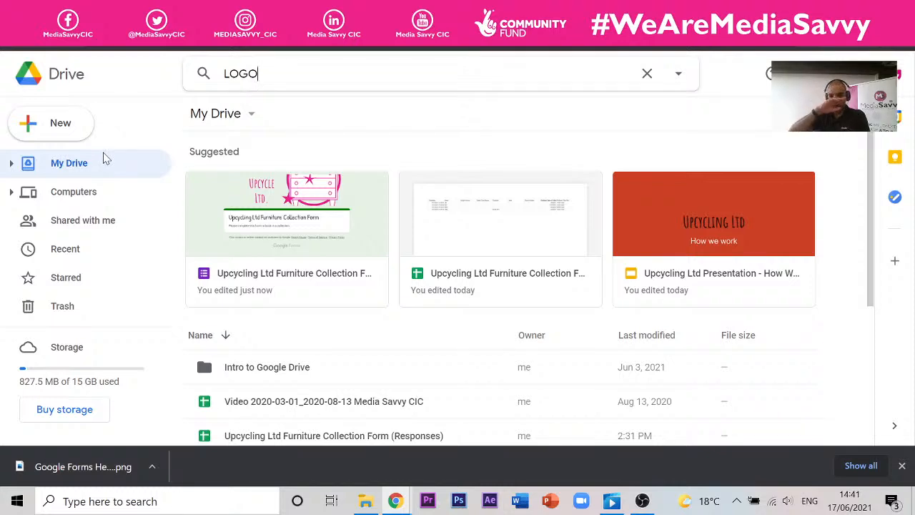
# - Switch to the window with the feedback form and bring up the Session Forms presentation tab
pyautogui.click(396, 501)
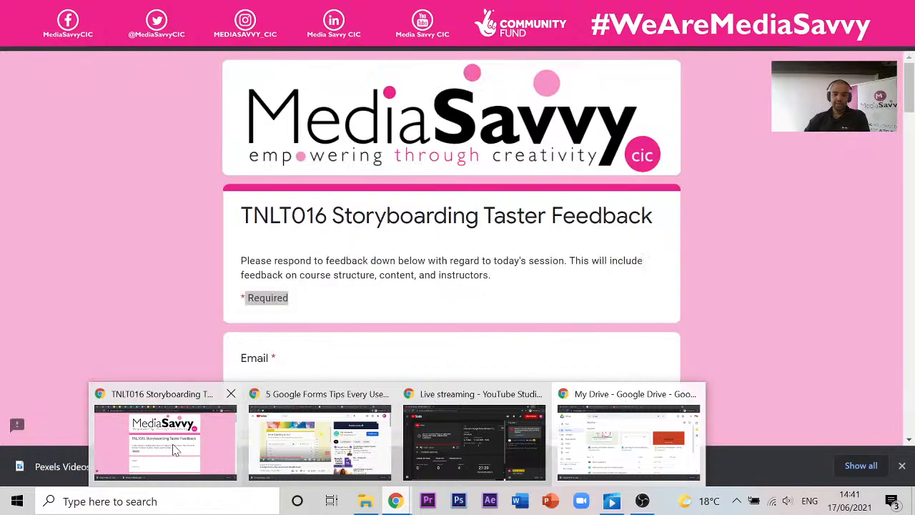
pyautogui.moveTo(304, 451)
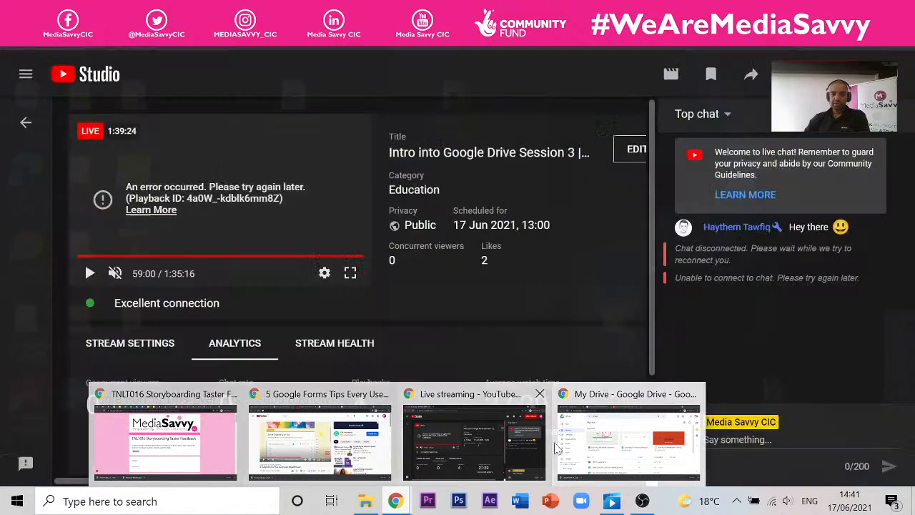
pyautogui.moveTo(585, 447)
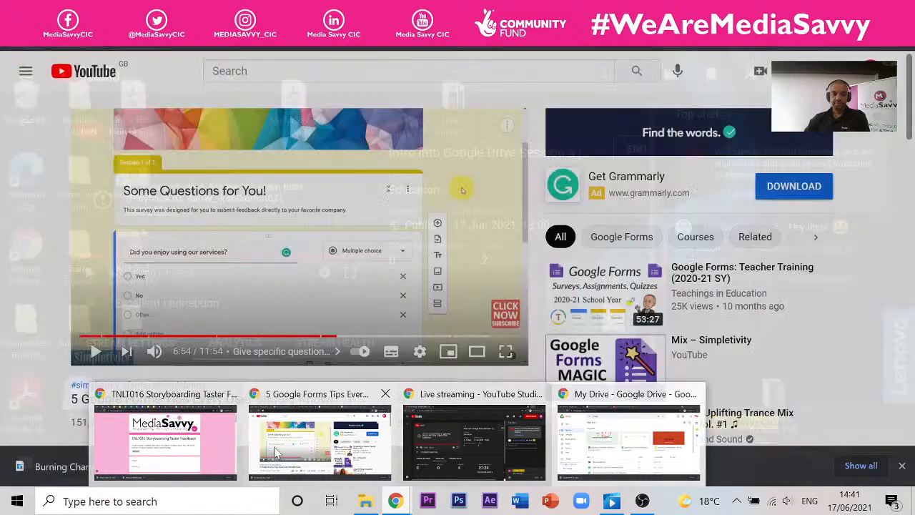
pyautogui.click(165, 440)
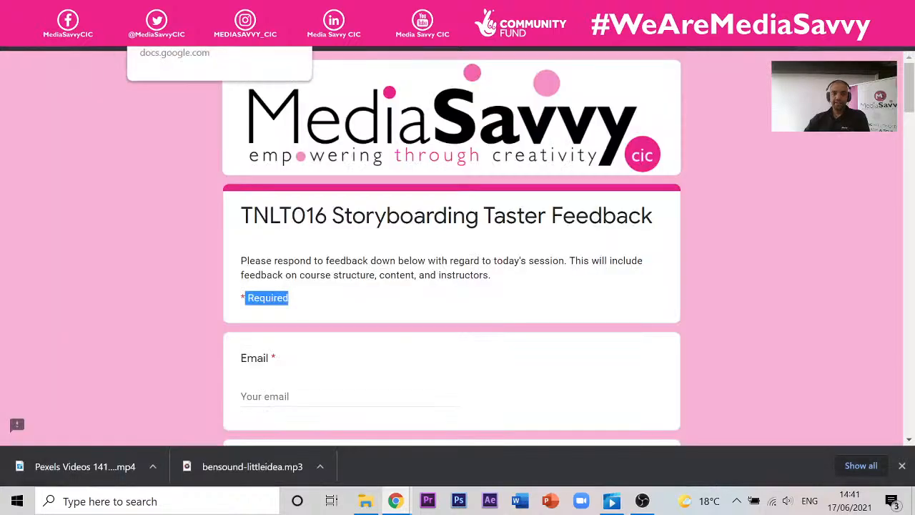
pyautogui.click(429, 12)
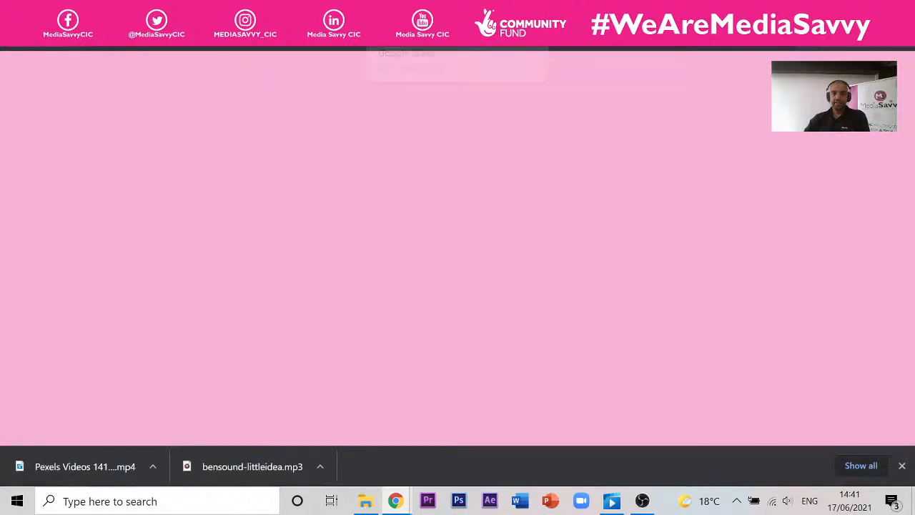
# - Advance the slideshow to the Activity 2 online family-quiz slide, then switch back to the Drive window
pyautogui.press('Right')
pyautogui.press('Right')
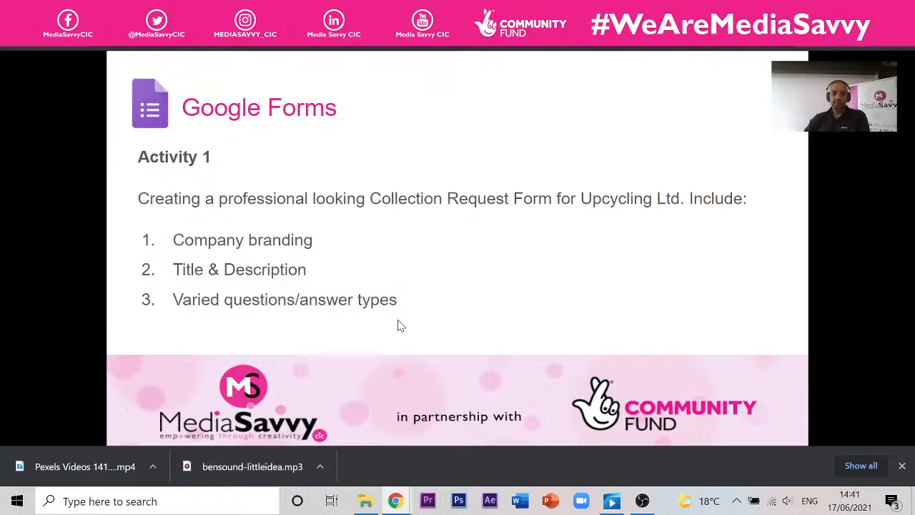
pyautogui.click(412, 229)
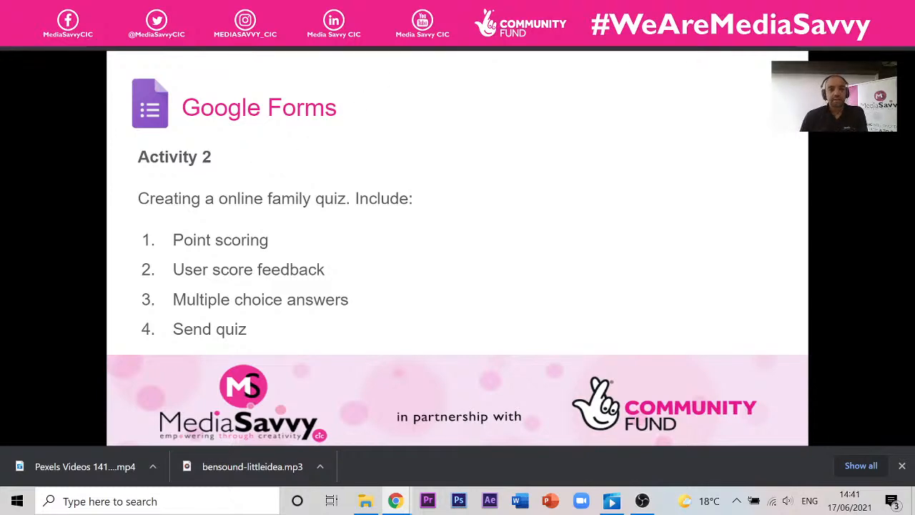
pyautogui.moveTo(395, 501)
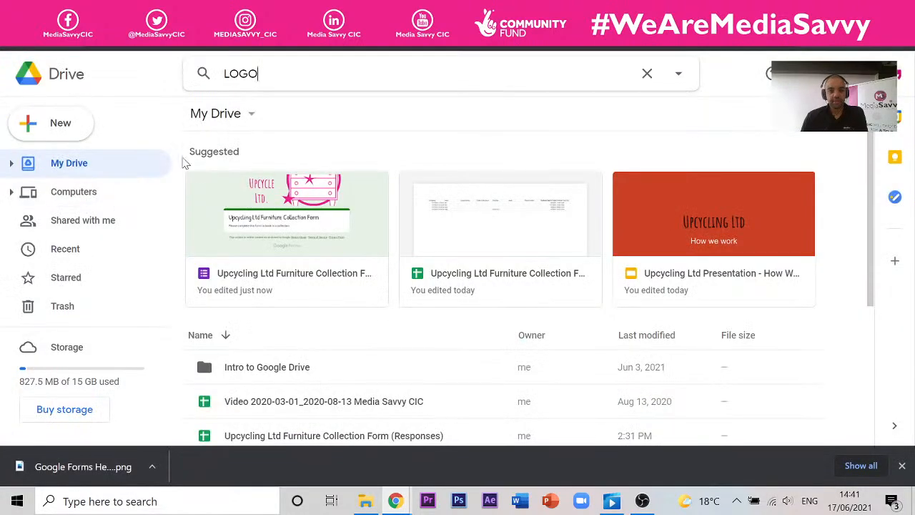
# - Browse the Google Forms template gallery's Personal, Work and Education sections, then return to My Drive
pyautogui.click(72, 135)
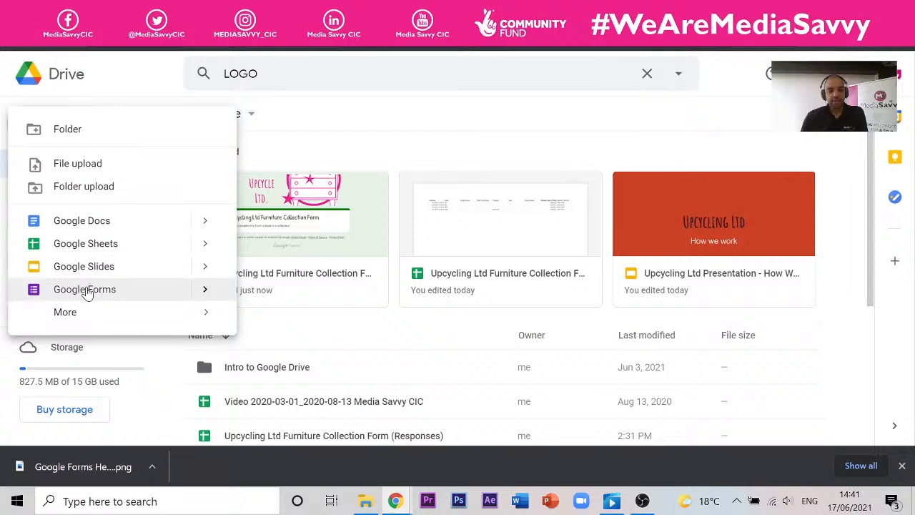
pyautogui.moveTo(204, 293)
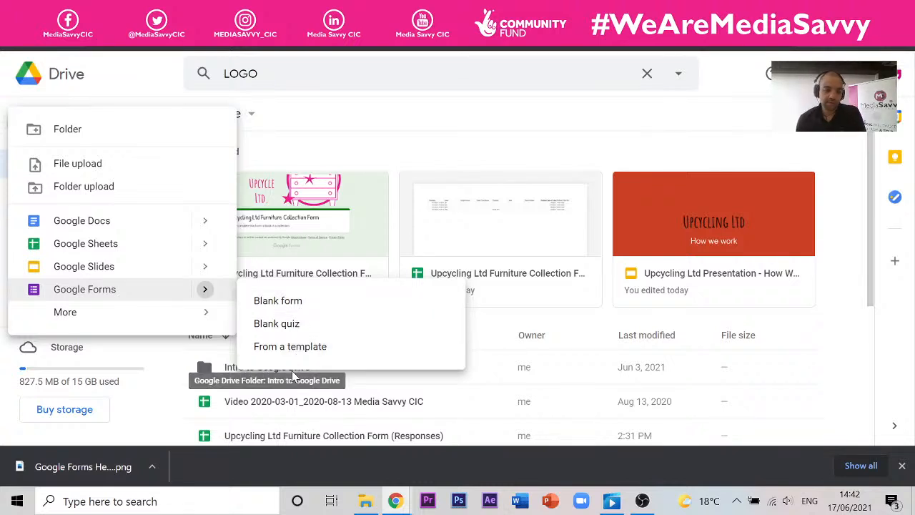
pyautogui.click(329, 347)
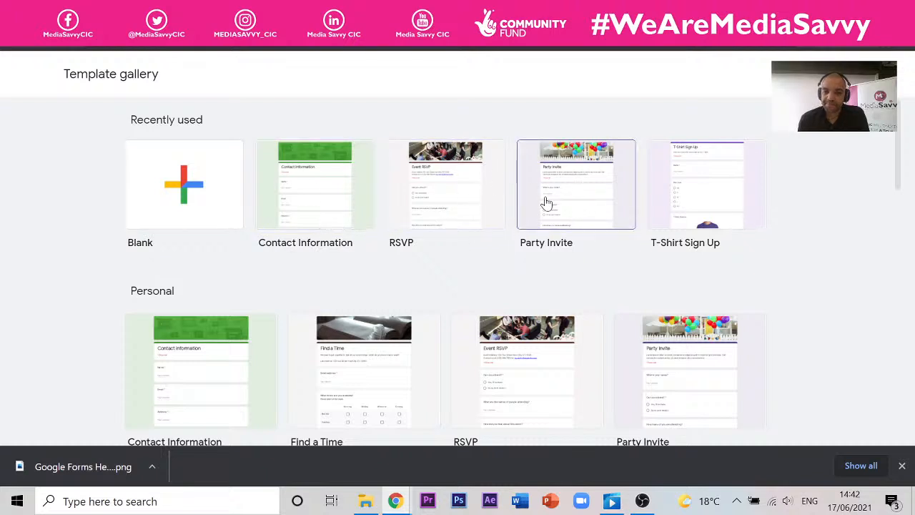
pyautogui.scroll(-2, 676, 217)
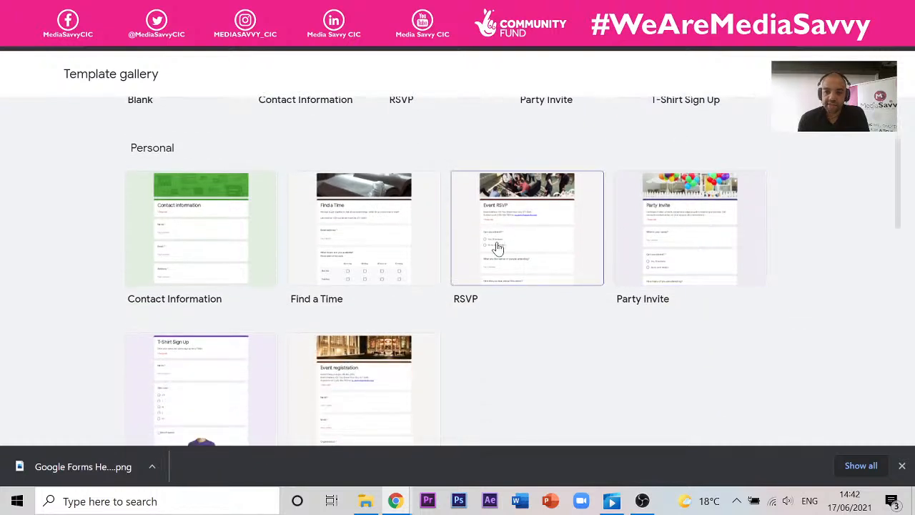
pyautogui.scroll(-5, 498, 248)
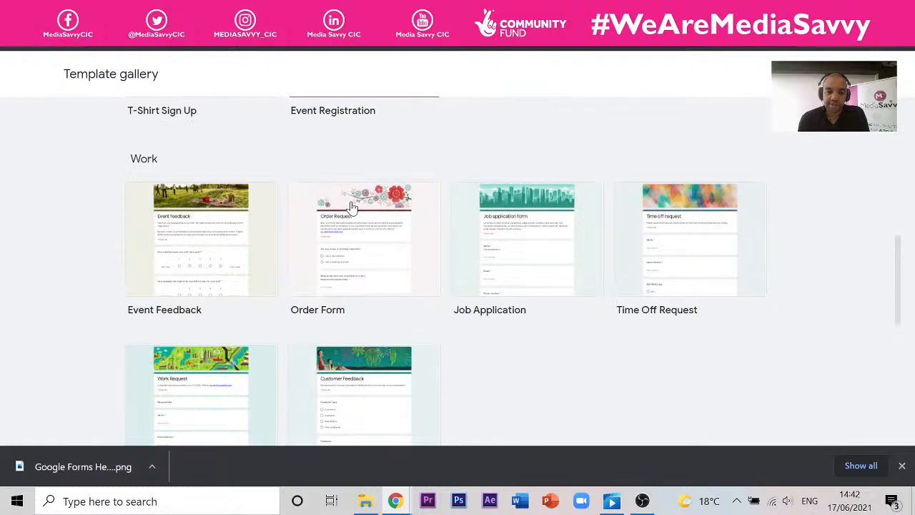
pyautogui.scroll(-1, 434, 233)
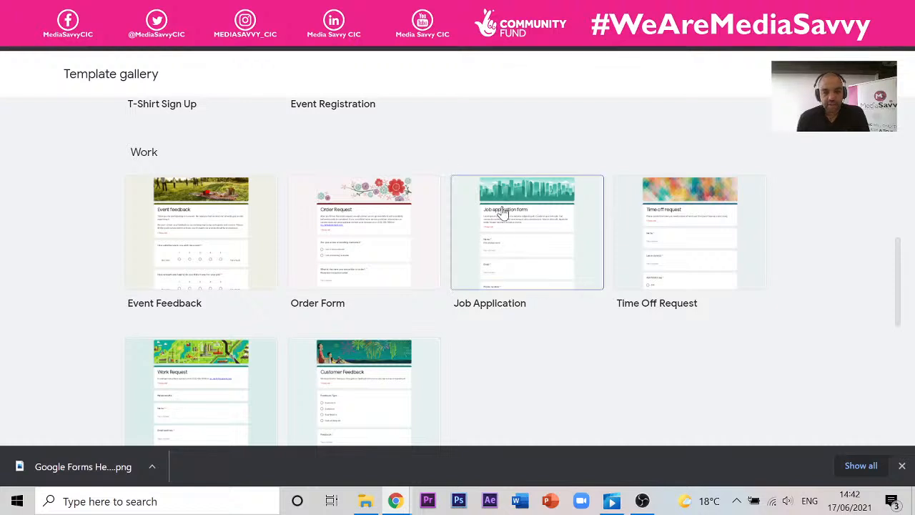
pyautogui.scroll(-5, 430, 249)
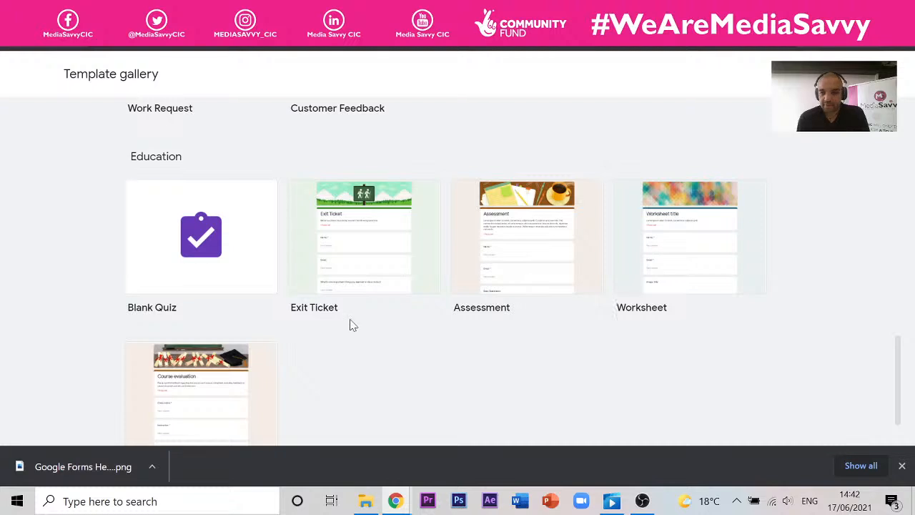
pyautogui.scroll(5, 257, 286)
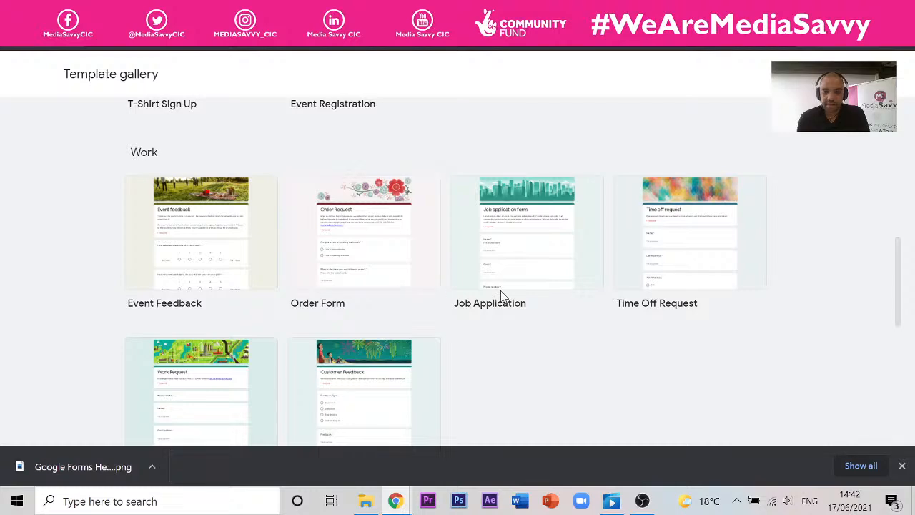
pyautogui.scroll(4, 462, 290)
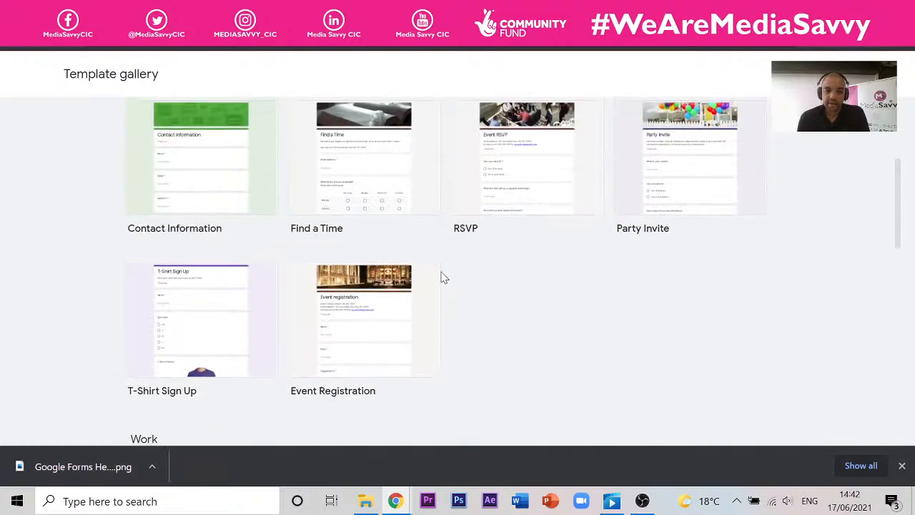
pyautogui.scroll(3, 444, 277)
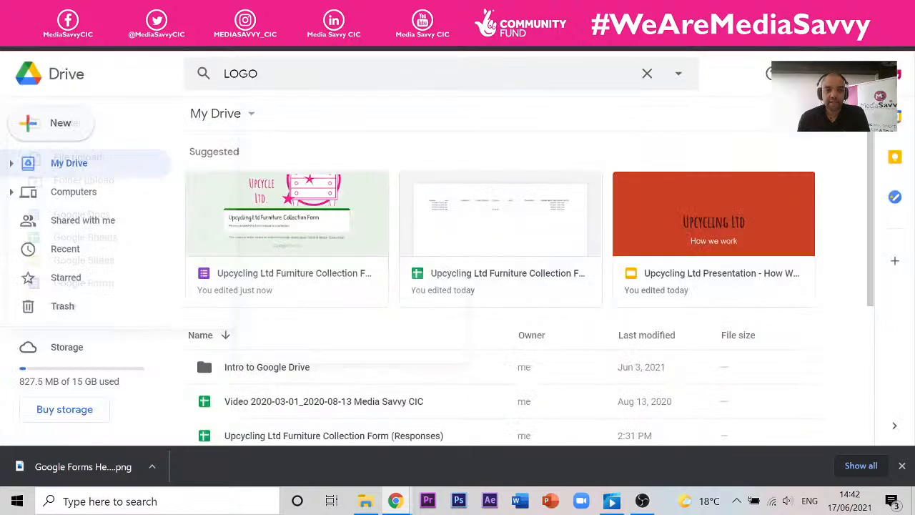
# - Create a new blank quiz from Drive's New > Google Forms menu
pyautogui.moveTo(205, 289)
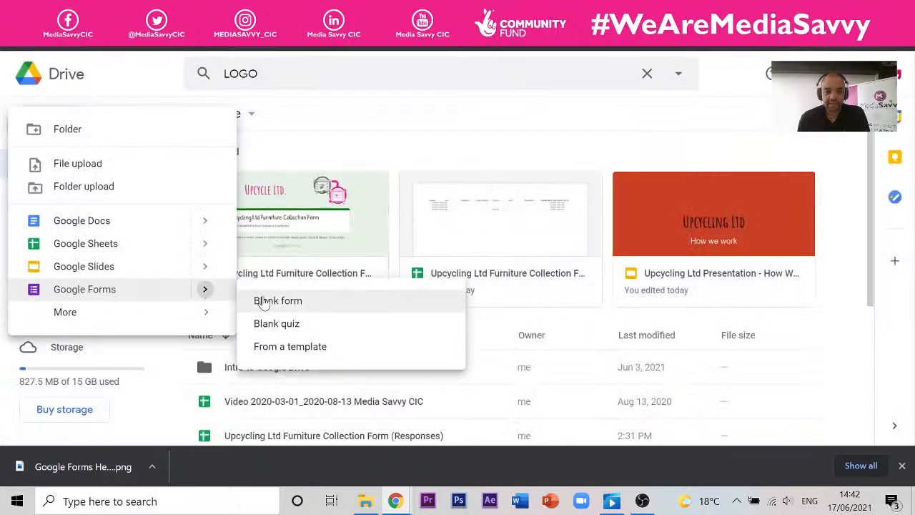
pyautogui.click(290, 324)
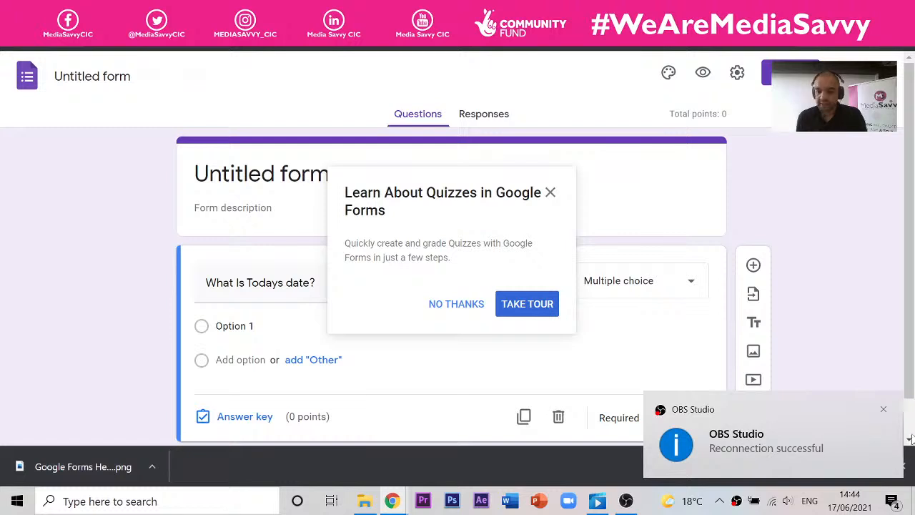
pyautogui.click(884, 409)
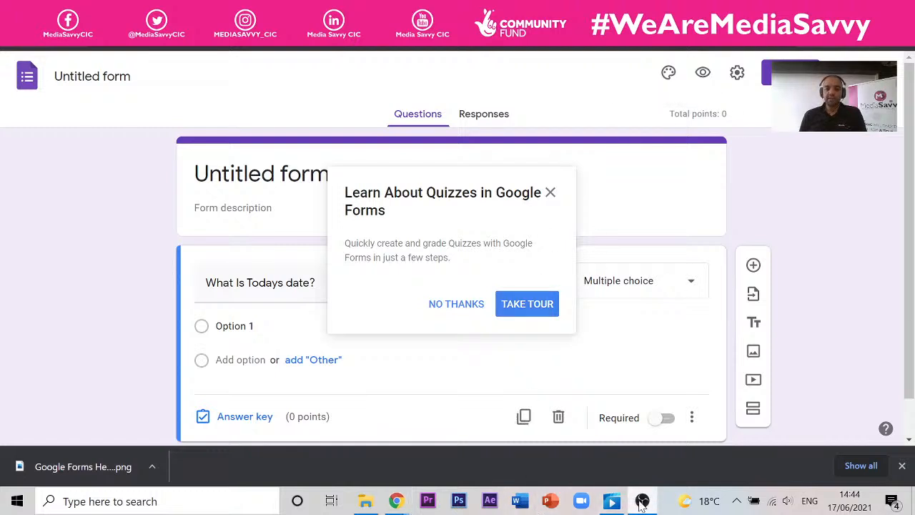
pyautogui.click(396, 500)
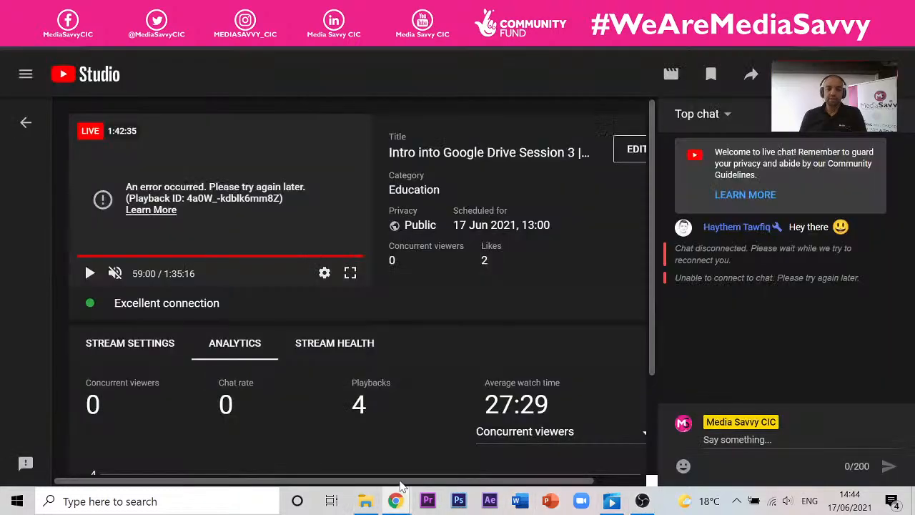
pyautogui.click(398, 499)
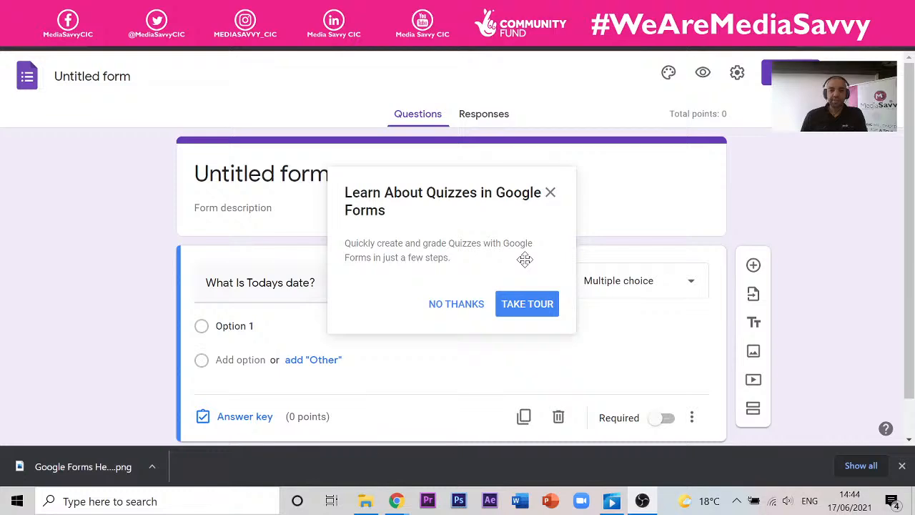
# - Go through the quiz feature tour to its end and clear the overlay
pyautogui.click(520, 308)
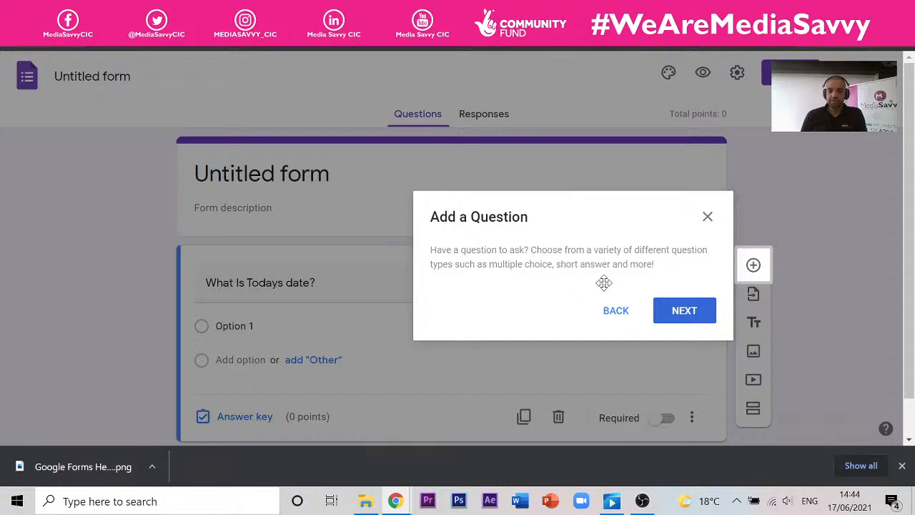
pyautogui.click(682, 312)
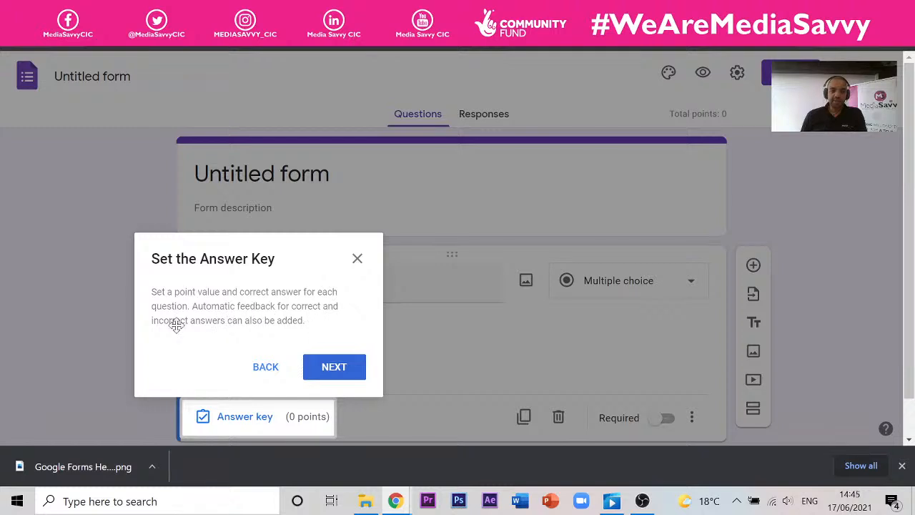
pyautogui.click(354, 370)
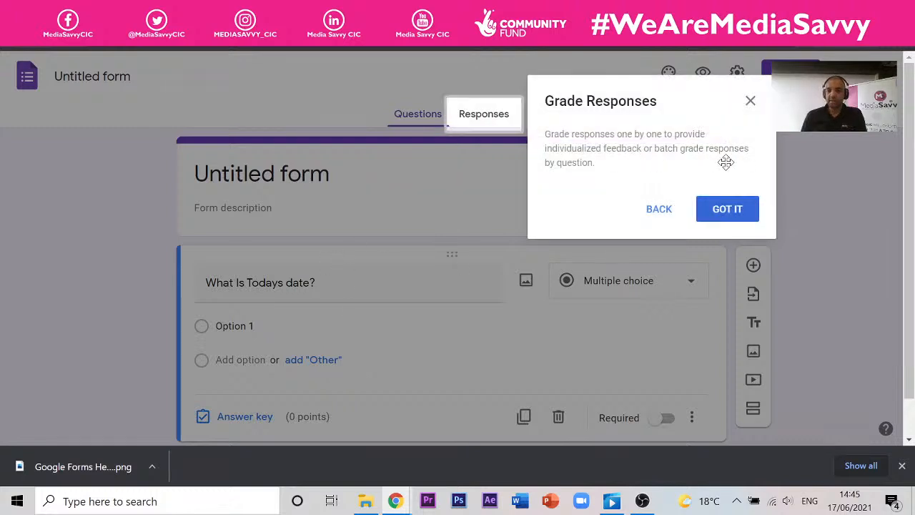
pyautogui.click(718, 216)
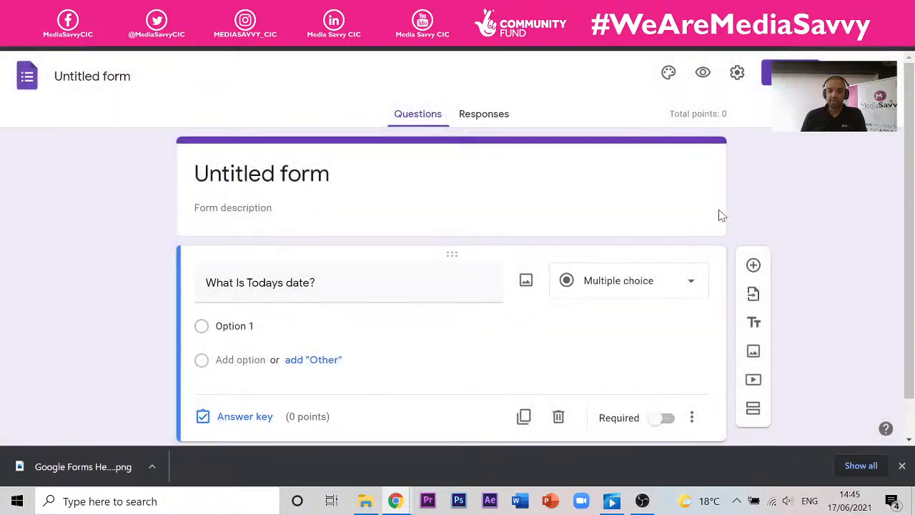
# - Title the question 'What is todays date?' and set its first option to 14/03/1985
pyautogui.click(236, 328)
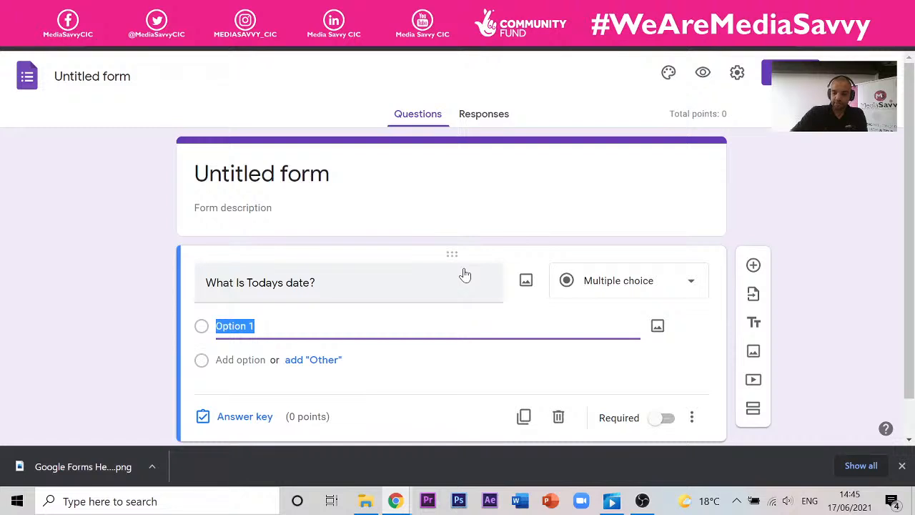
pyautogui.write('14')
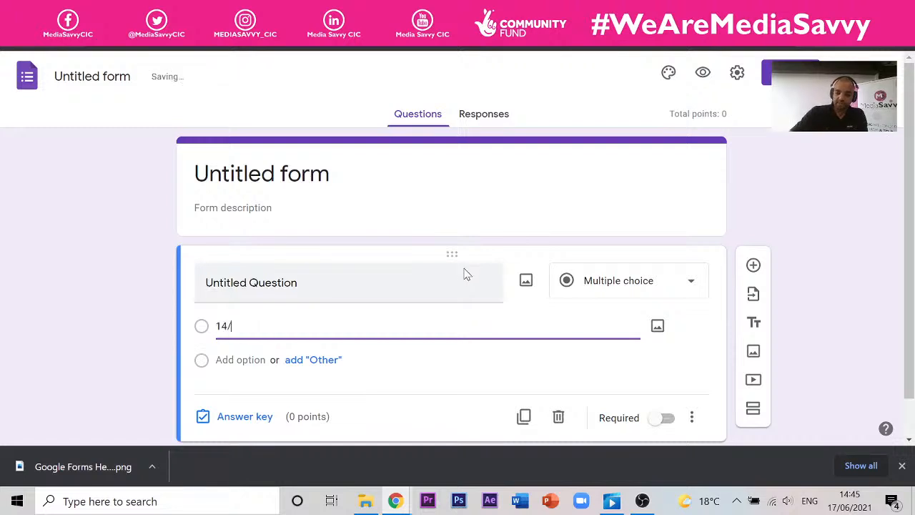
pyautogui.write('/')
pyautogui.press('BackSpace')
pyautogui.click(465, 275)
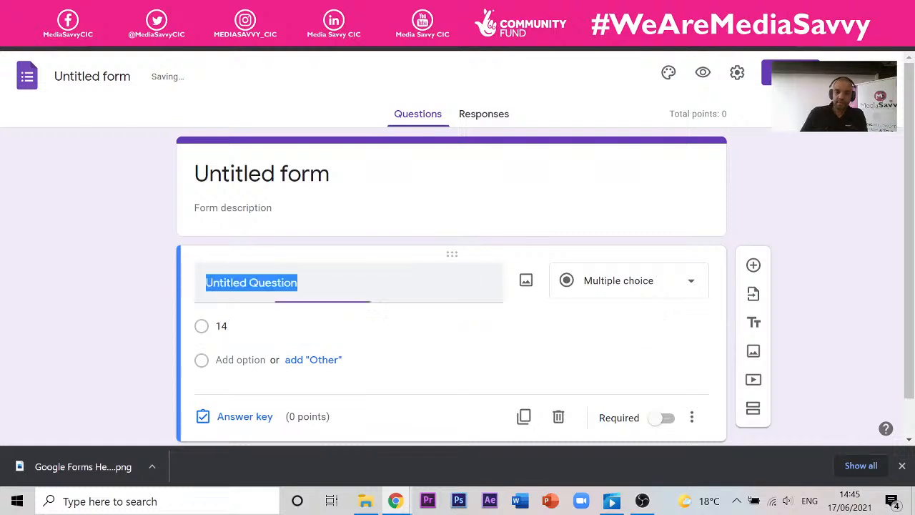
pyautogui.write('What is')
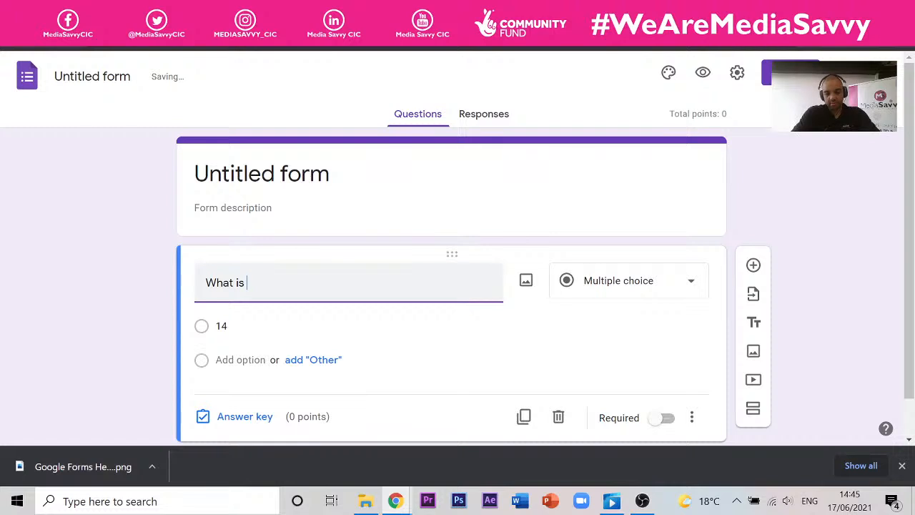
pyautogui.write(' todays date')
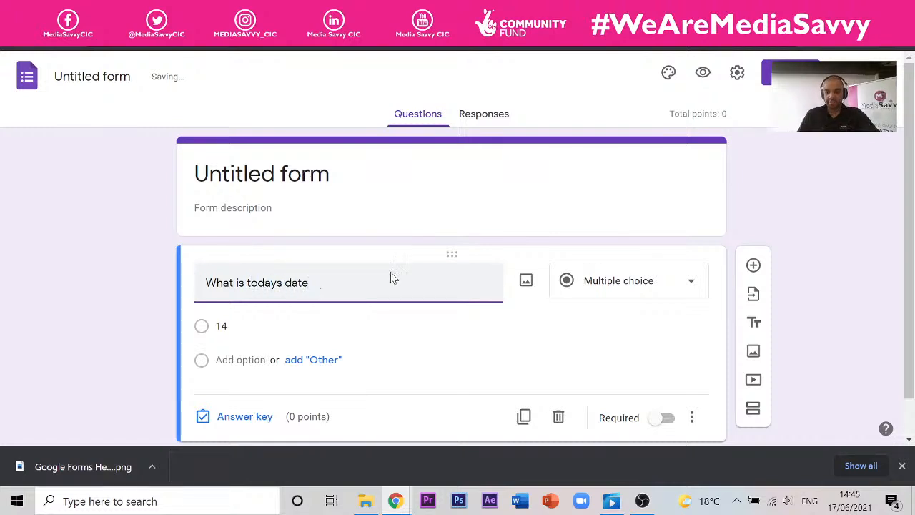
pyautogui.click(332, 327)
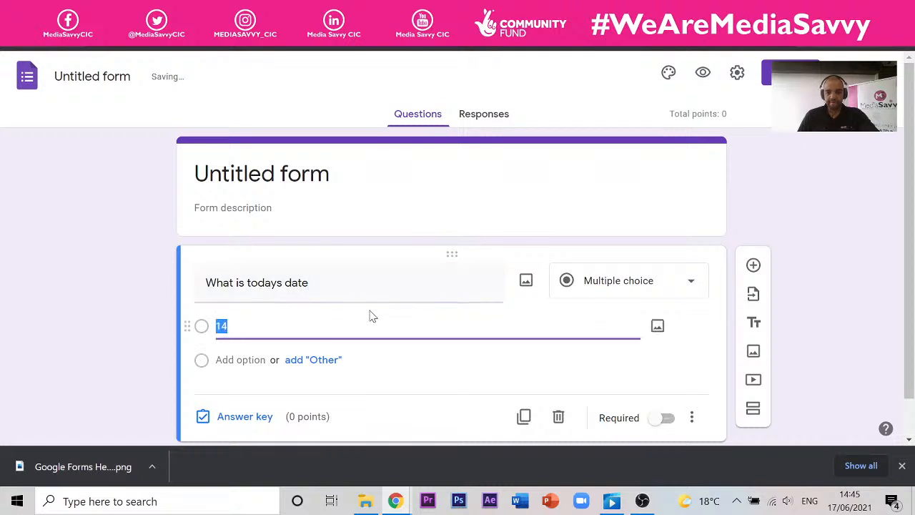
pyautogui.press('BackSpace')
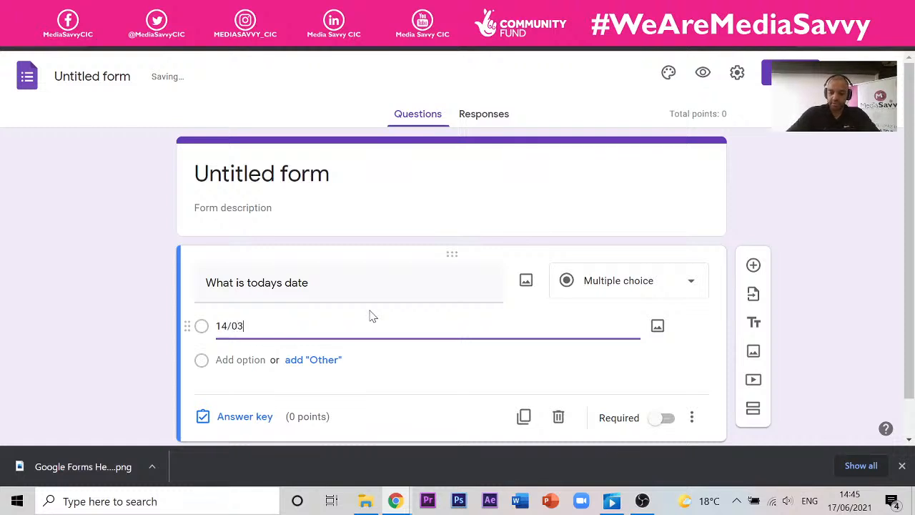
pyautogui.write('14/03/')
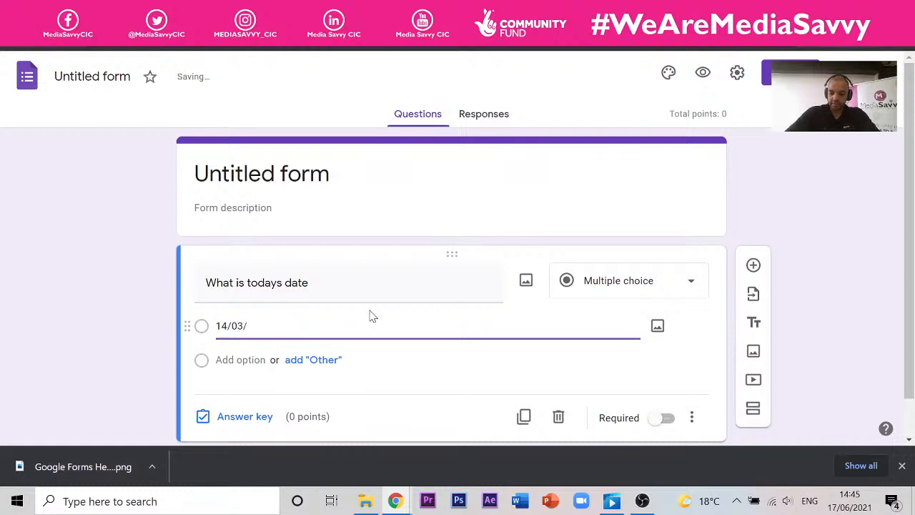
pyautogui.write('1985')
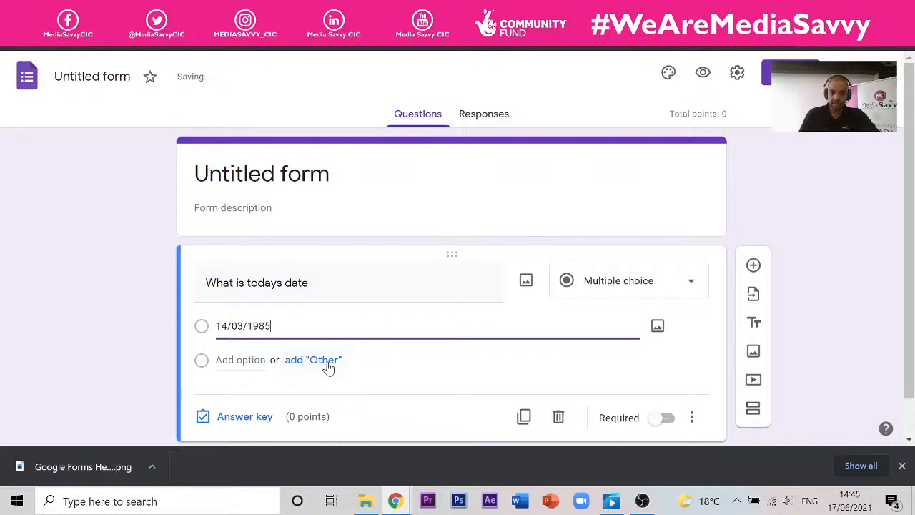
# - Add the answer options 17/06/2021 and 25/12/2021
pyautogui.click(236, 360)
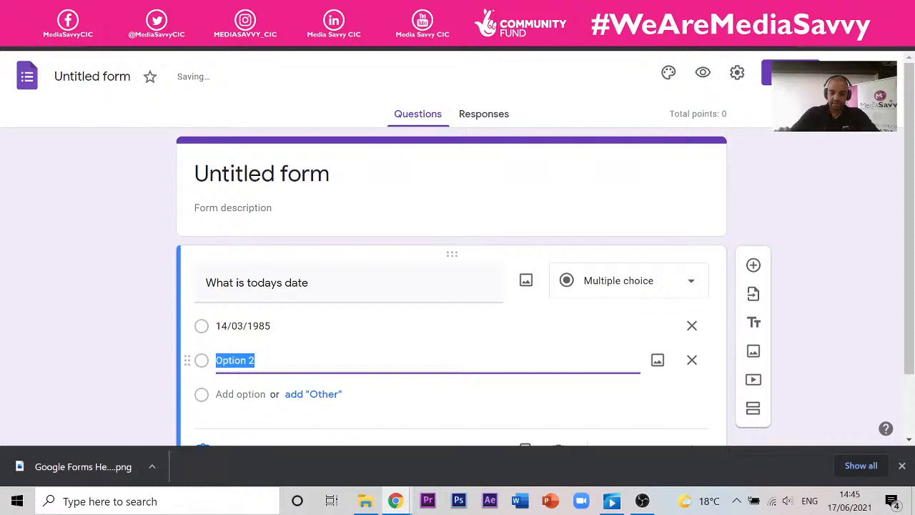
pyautogui.write('17')
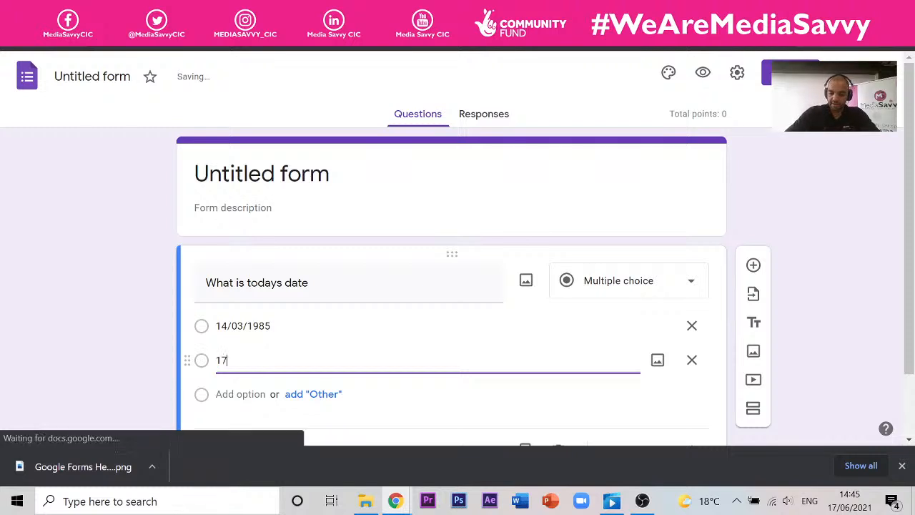
pyautogui.write('/06')
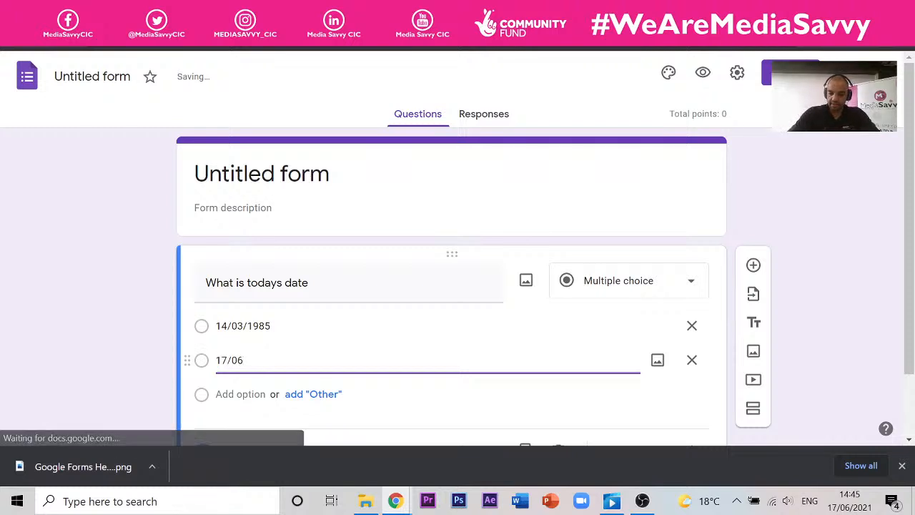
pyautogui.write('/2021')
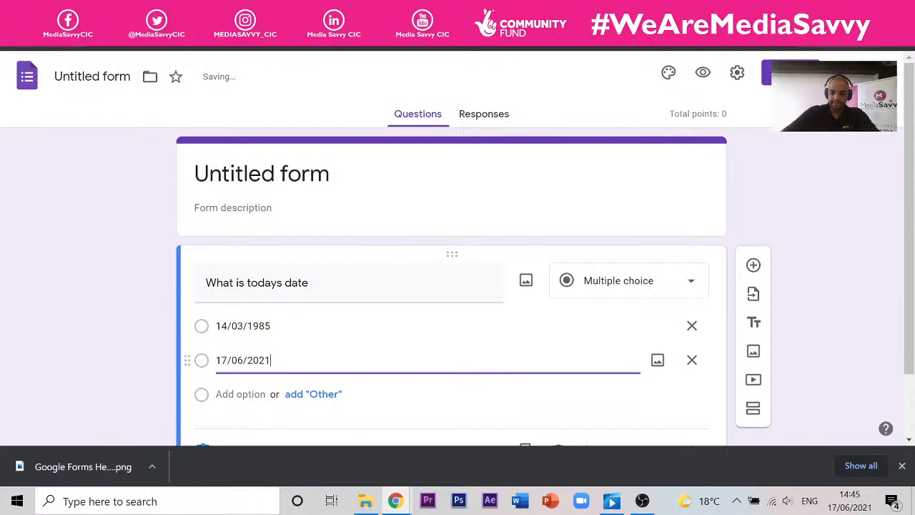
pyautogui.press('Return')
pyautogui.write('25/12/2021')
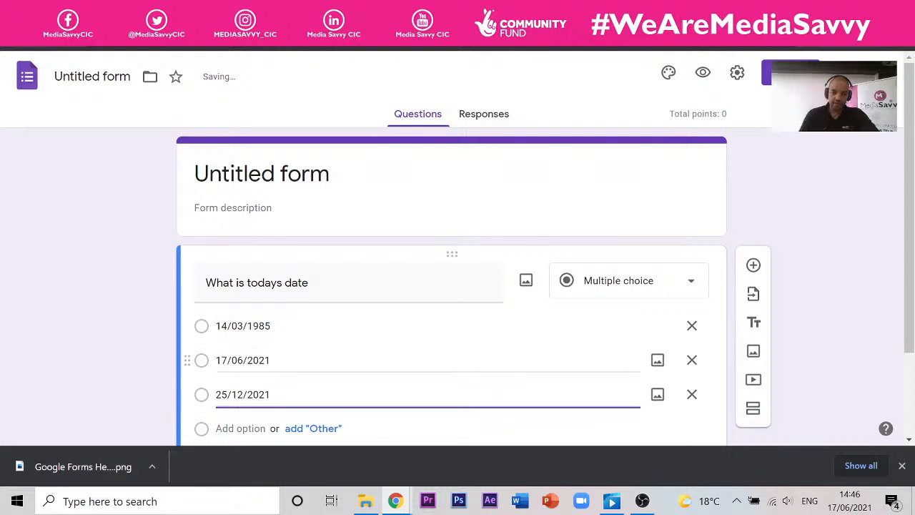
# - In the answer key, make the question worth 1 point
pyautogui.scroll(-2, 773, 300)
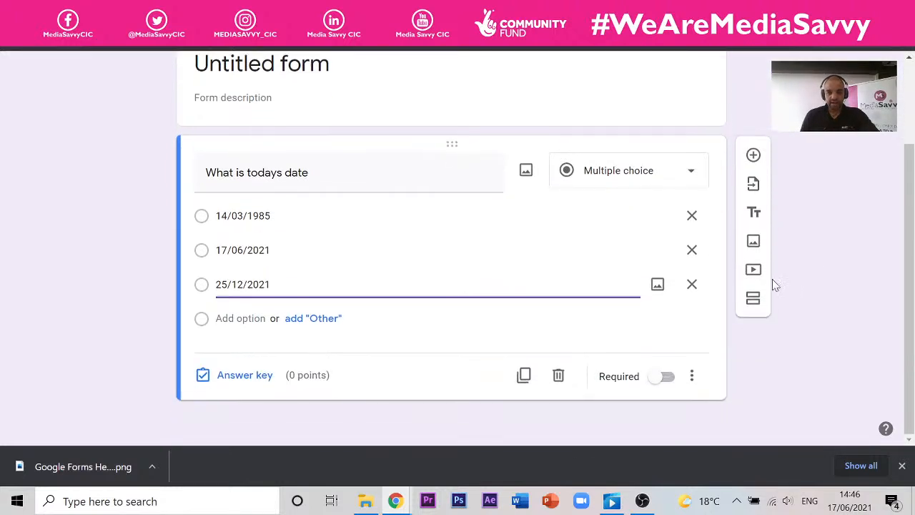
pyautogui.click(275, 386)
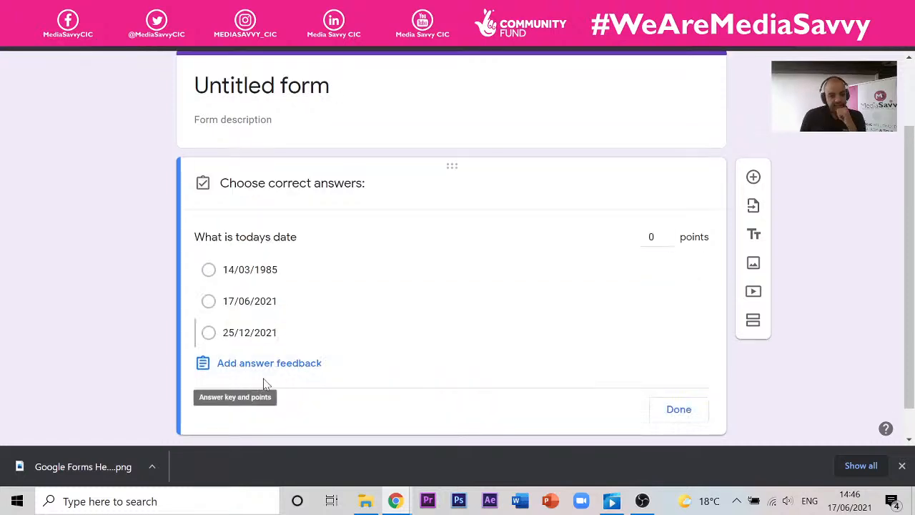
pyautogui.click(654, 237)
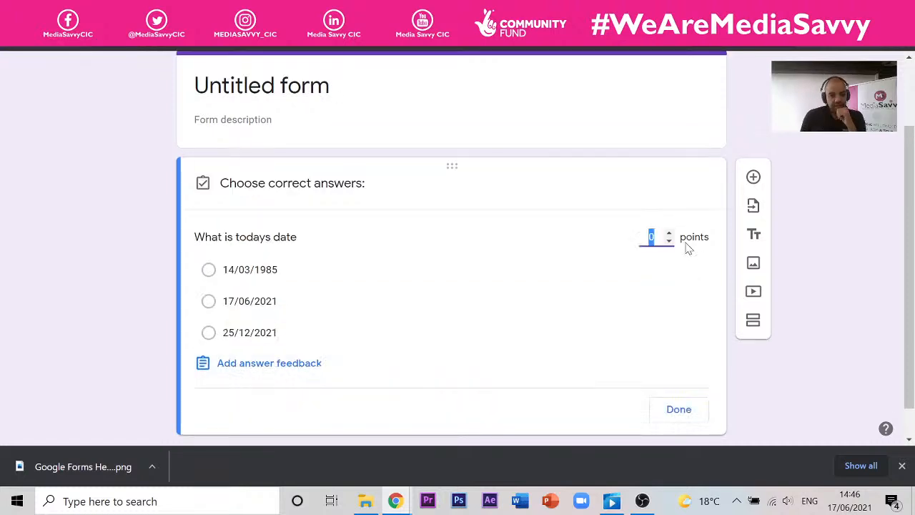
pyautogui.write('1')
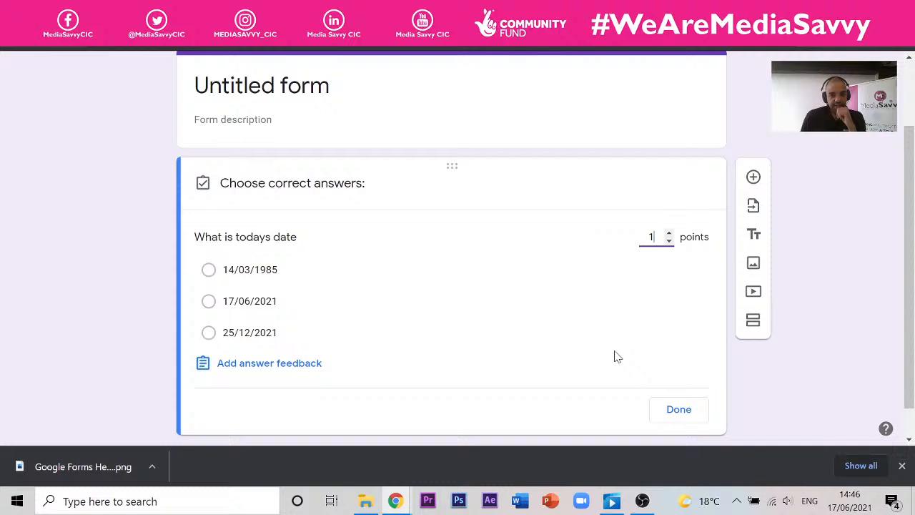
# - Add and save correct-answer feedback reading 17/06/2021 for the date question
pyautogui.click(259, 364)
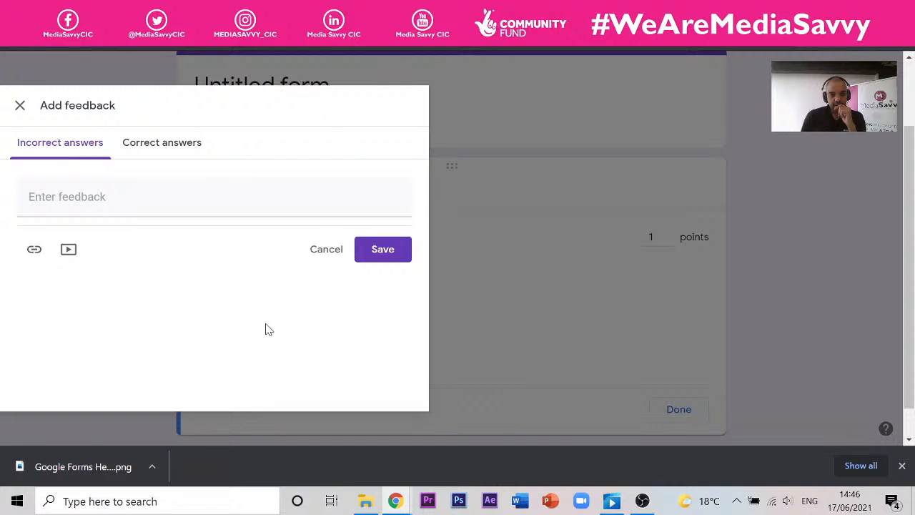
pyautogui.click(159, 145)
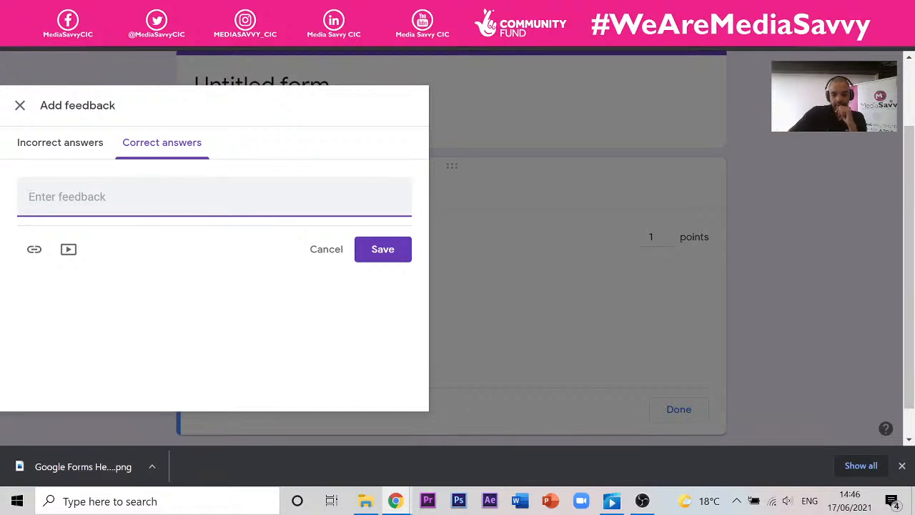
pyautogui.write('17')
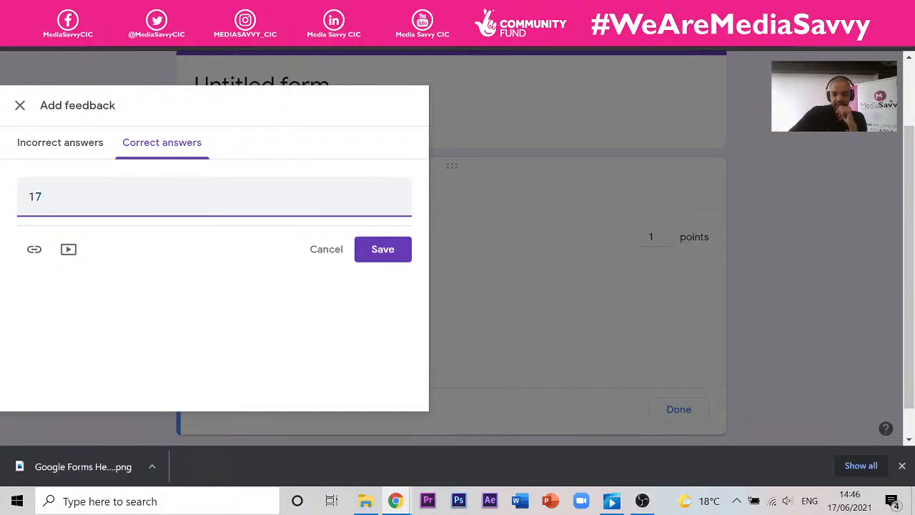
pyautogui.write('/06/')
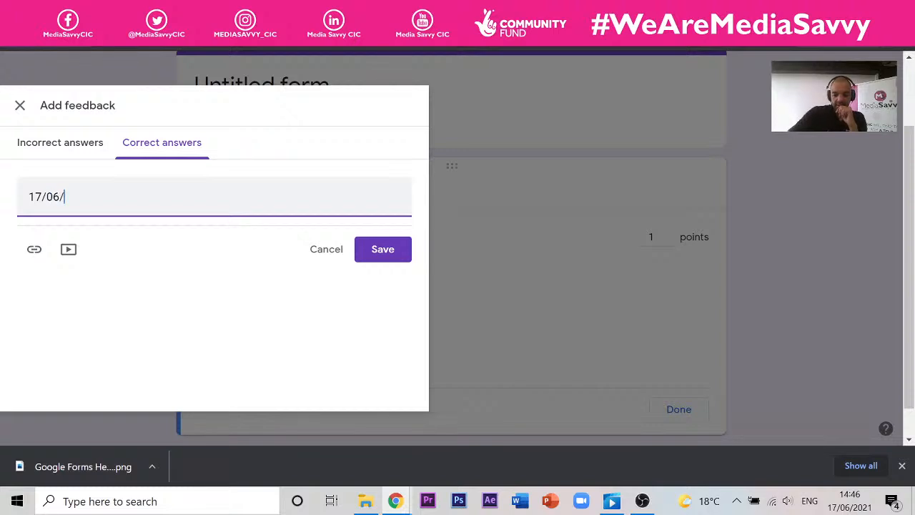
pyautogui.write('2021')
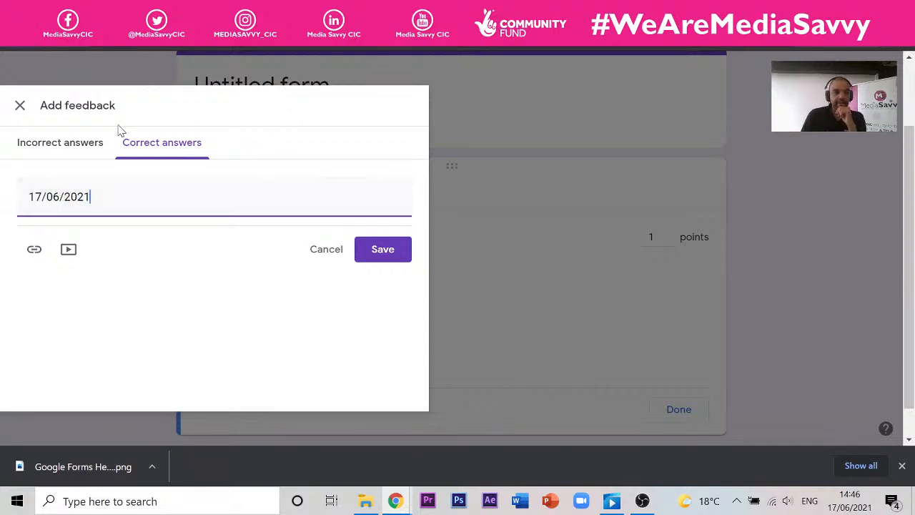
pyautogui.click(377, 252)
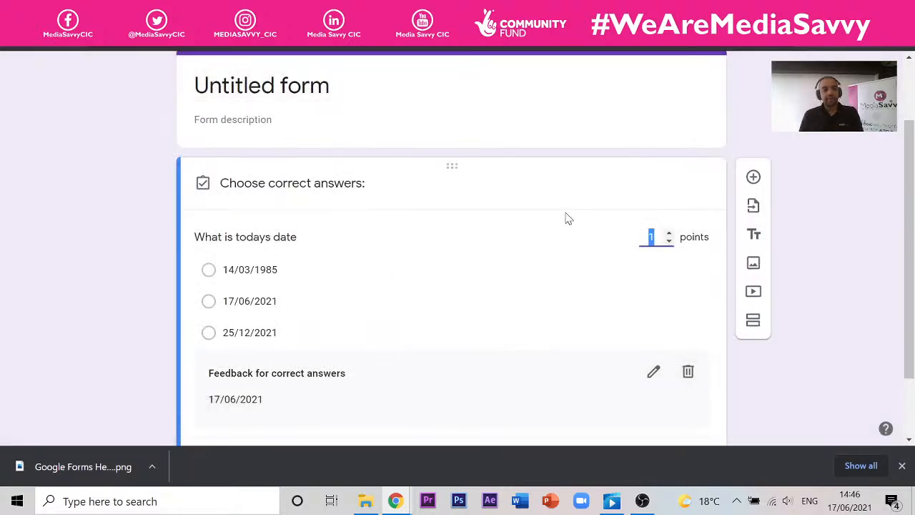
# - Preview the quiz and submit a test response choosing 14/03/1985
pyautogui.scroll(2, 697, 145)
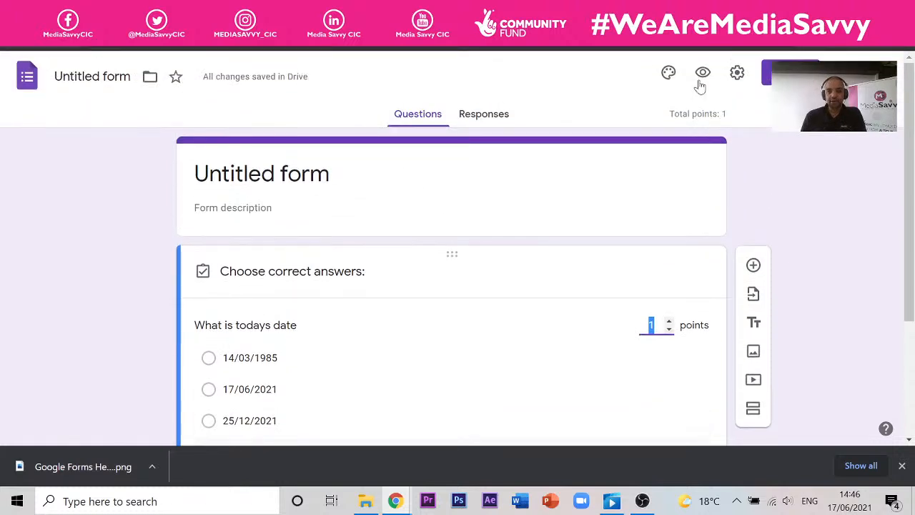
pyautogui.click(703, 75)
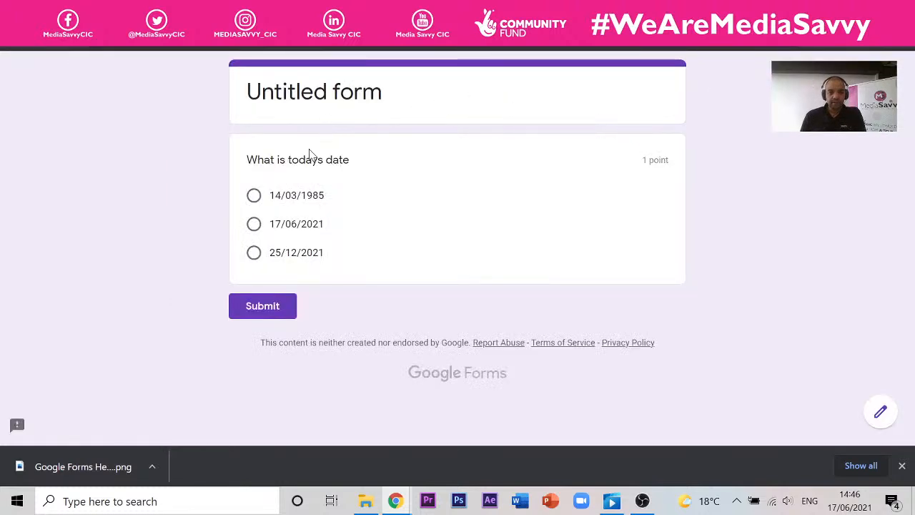
pyautogui.click(271, 202)
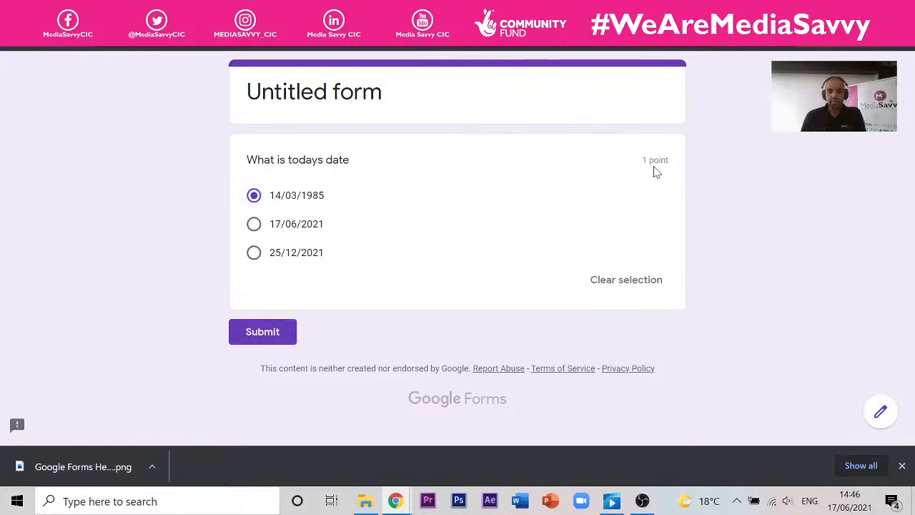
pyautogui.click(289, 333)
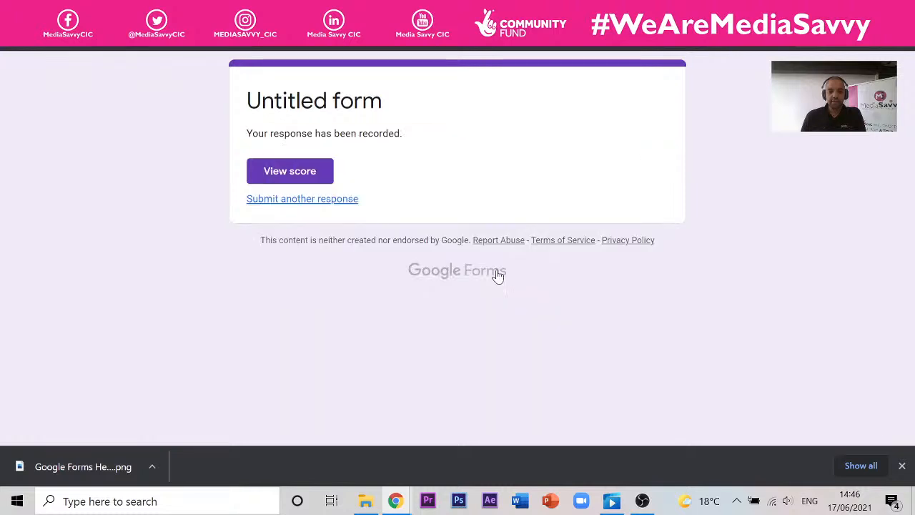
# - View the submission's 0/1 score, then close the tabs back to the editor
pyautogui.click(315, 172)
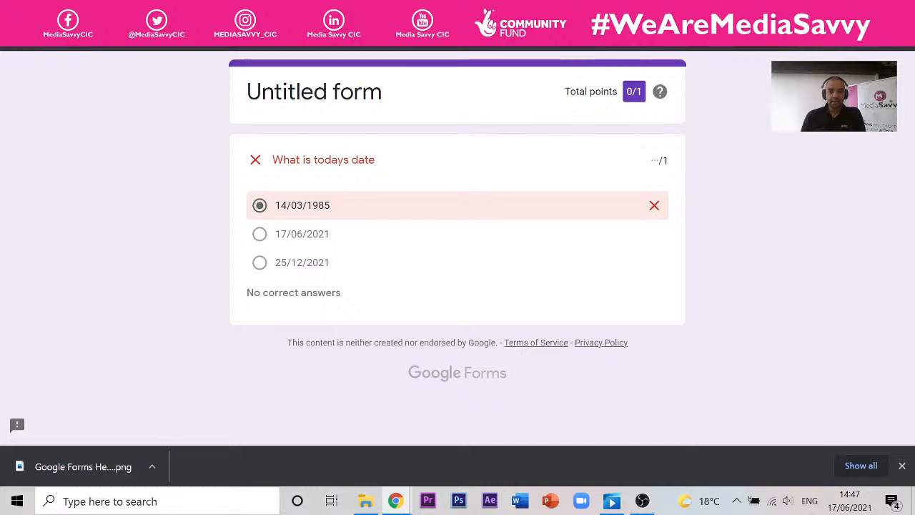
pyautogui.click(386, 11)
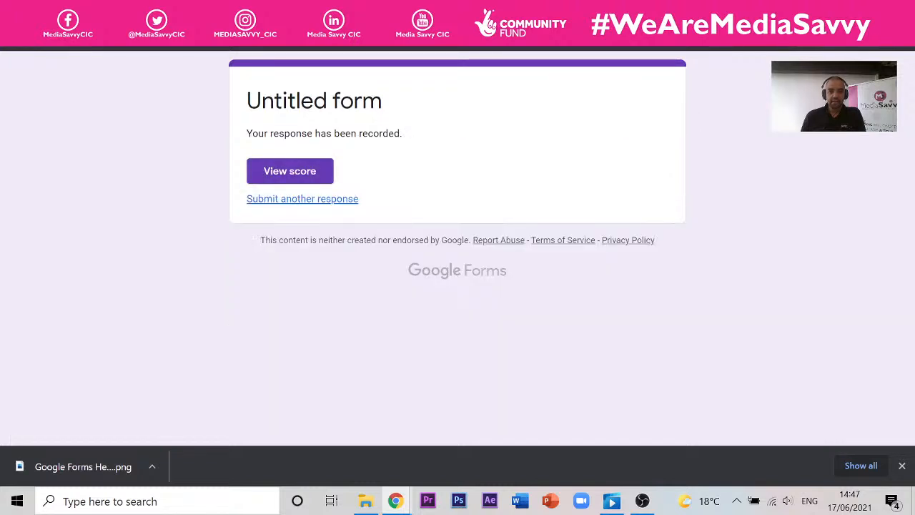
pyautogui.click(304, 179)
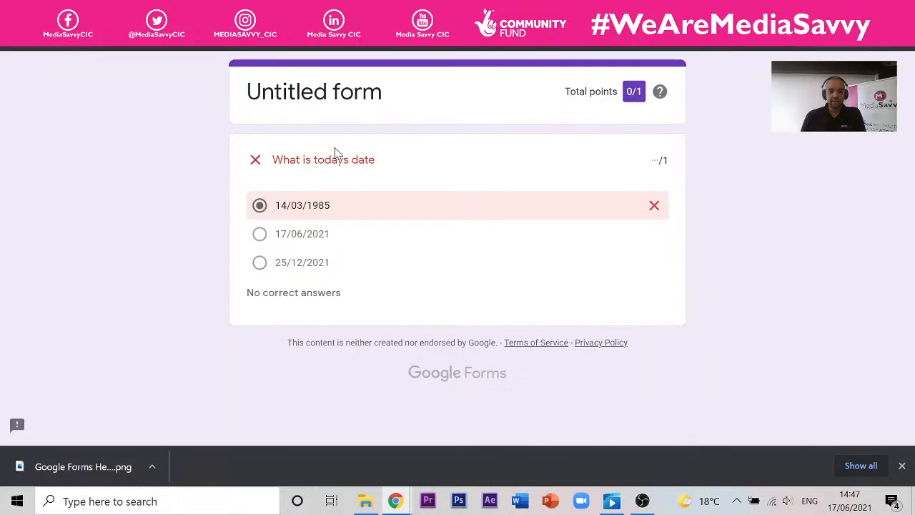
pyautogui.click(386, 11)
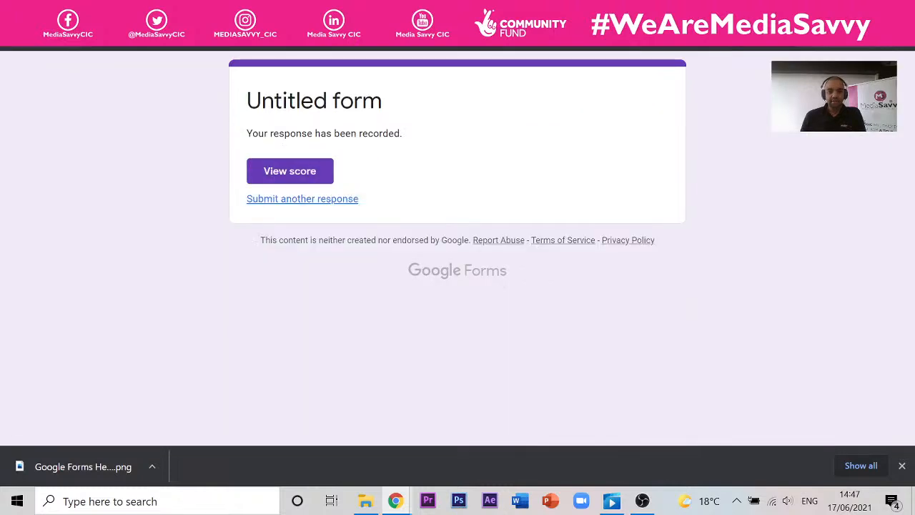
pyautogui.click(386, 11)
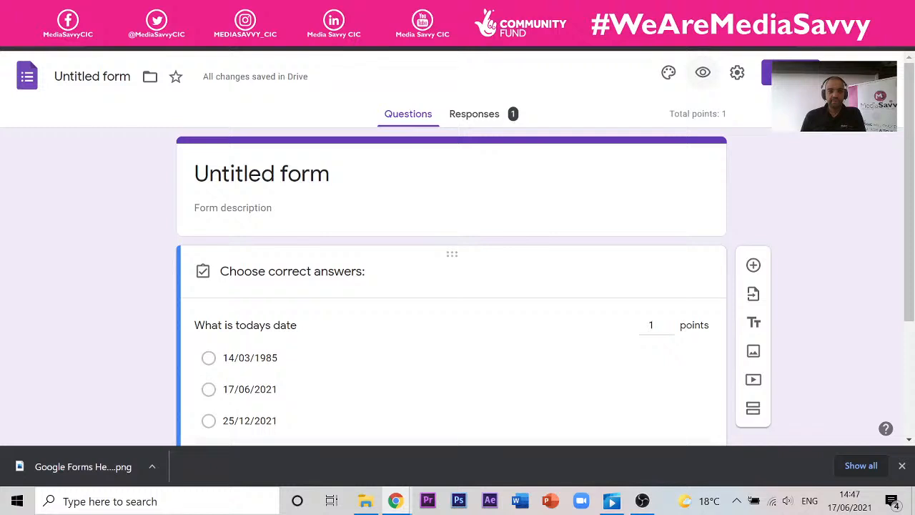
# - Tick correct answers in the answer key, starting with 17/06/2021
pyautogui.scroll(-3, 304, 309)
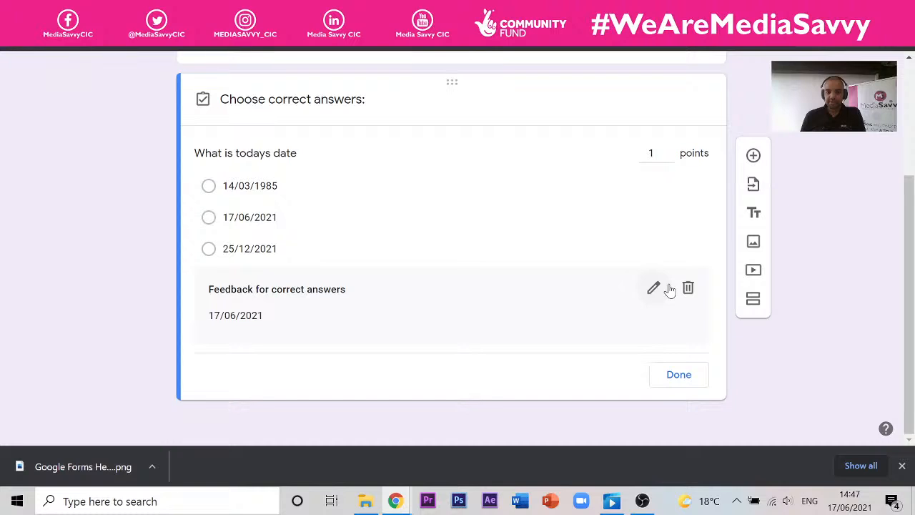
pyautogui.click(262, 213)
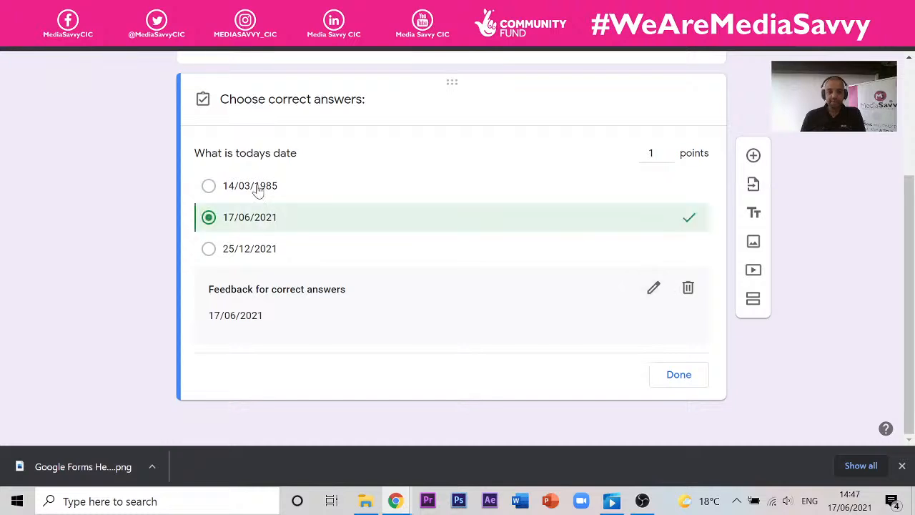
pyautogui.click(249, 251)
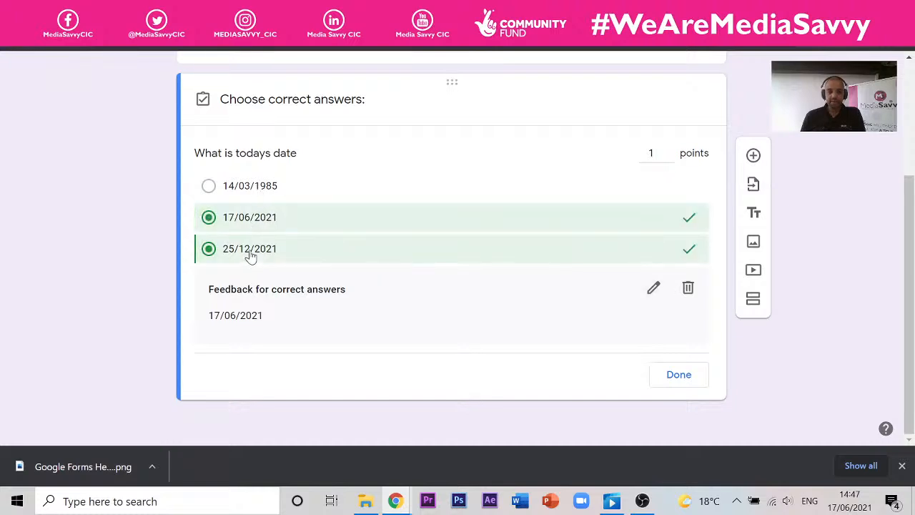
pyautogui.click(250, 255)
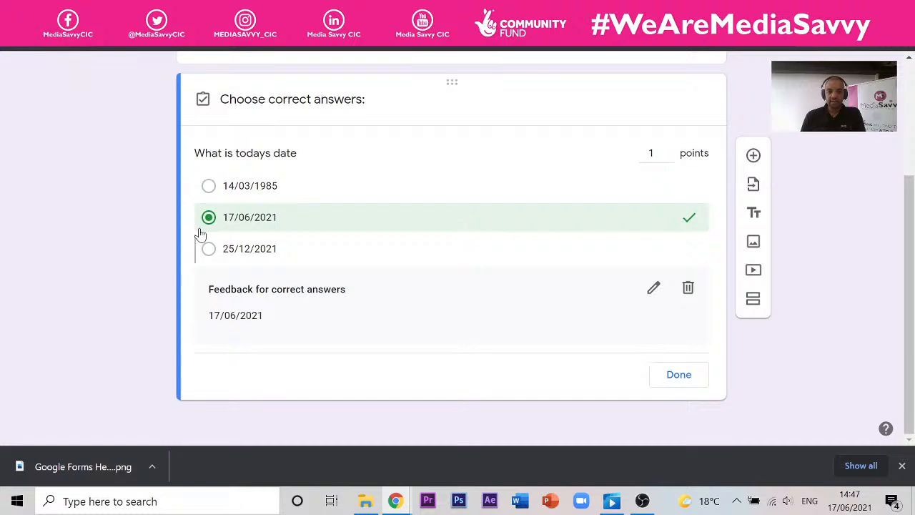
pyautogui.click(209, 249)
pyautogui.click(208, 186)
pyautogui.click(679, 375)
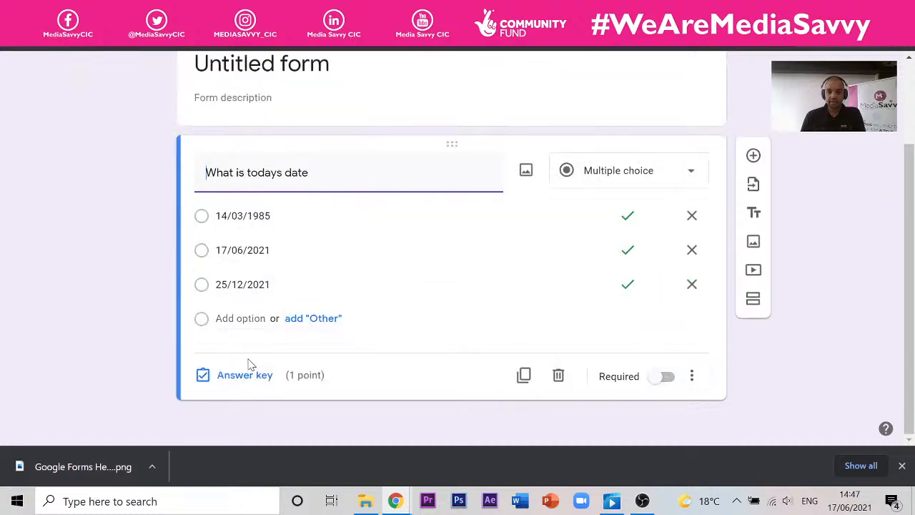
# - Untick 14/03/1985 and 25/12/2021 so only 17/06/2021 is correct, then preview the form
pyautogui.click(243, 375)
pyautogui.scroll(-1, 243, 284)
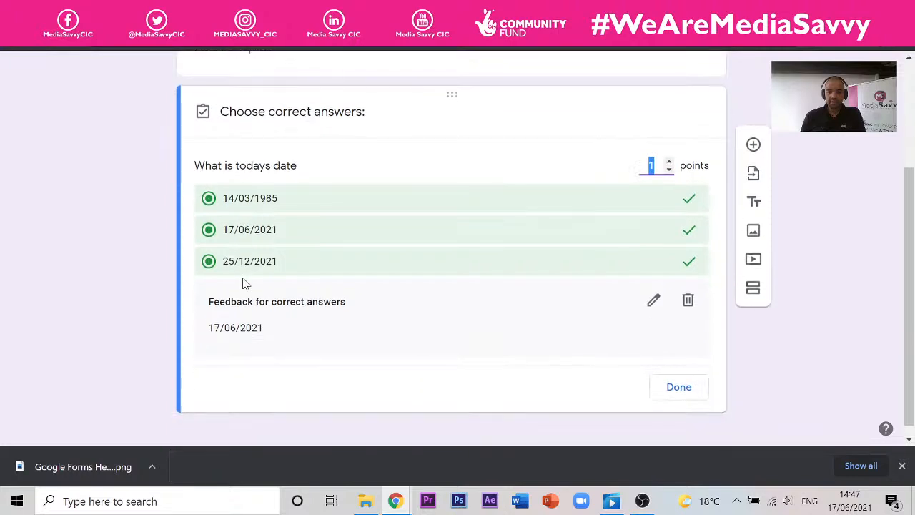
pyautogui.click(693, 206)
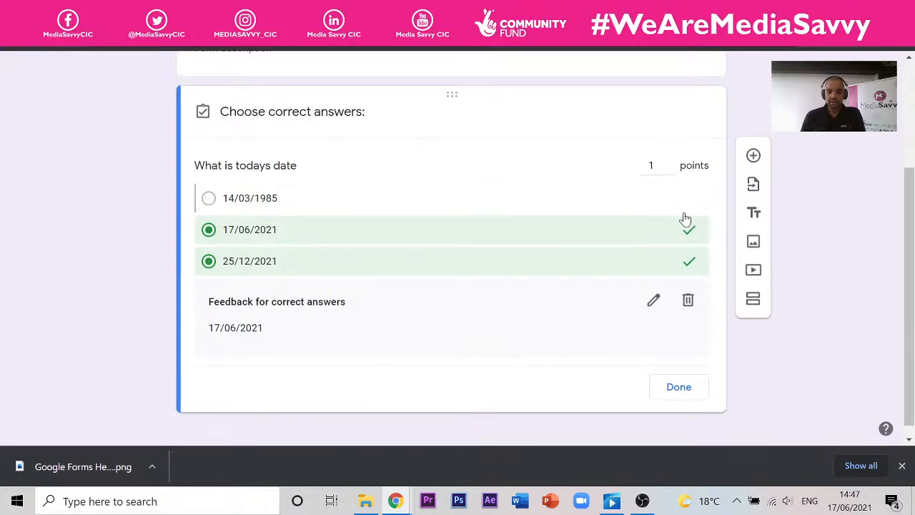
pyautogui.click(689, 263)
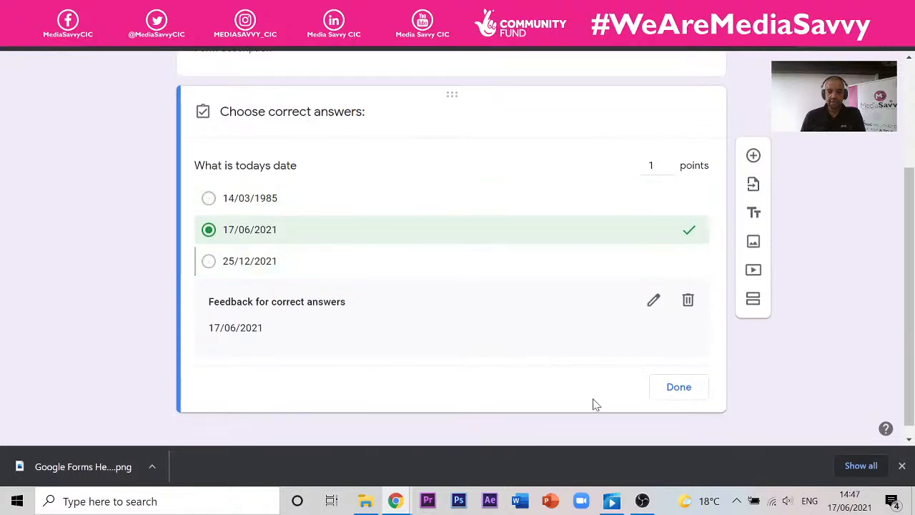
pyautogui.click(679, 387)
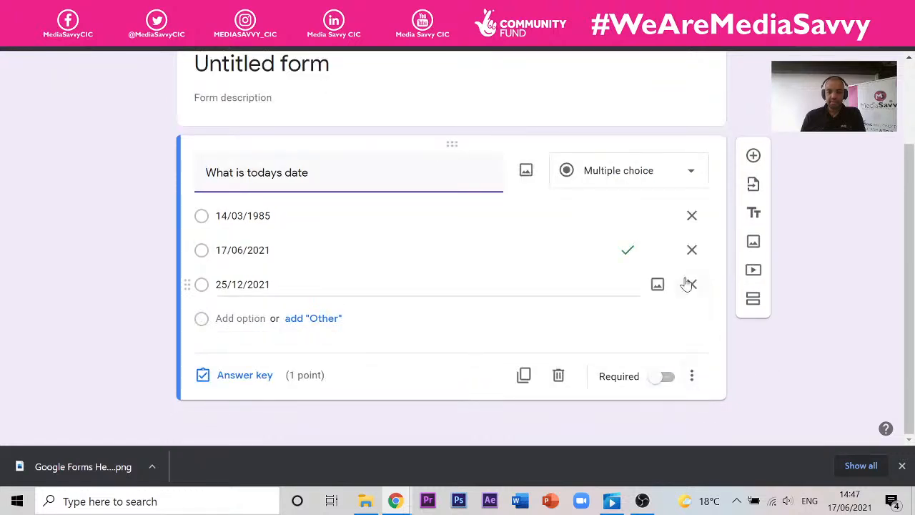
pyautogui.scroll(3, 688, 272)
pyautogui.click(703, 72)
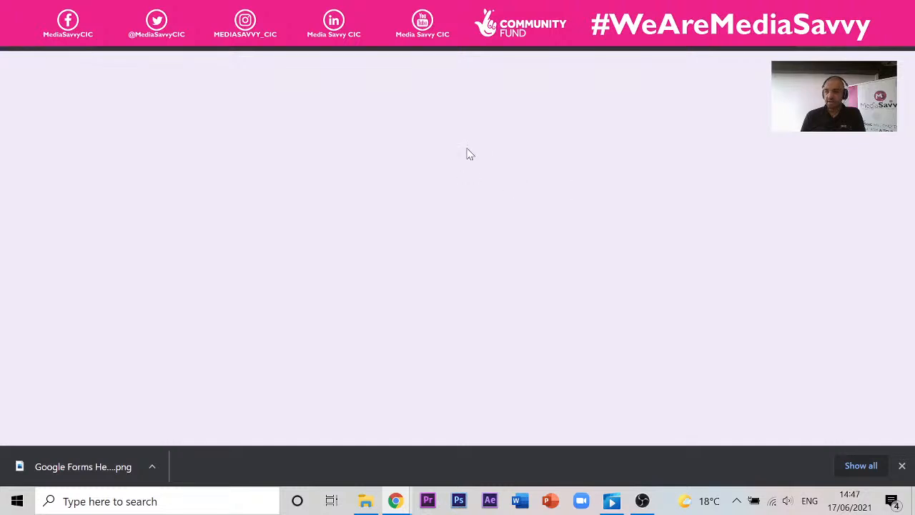
# - Submit a test answer of 25/12/2021, then cycle through the browser tabs back to the Forms editor
pyautogui.click(295, 252)
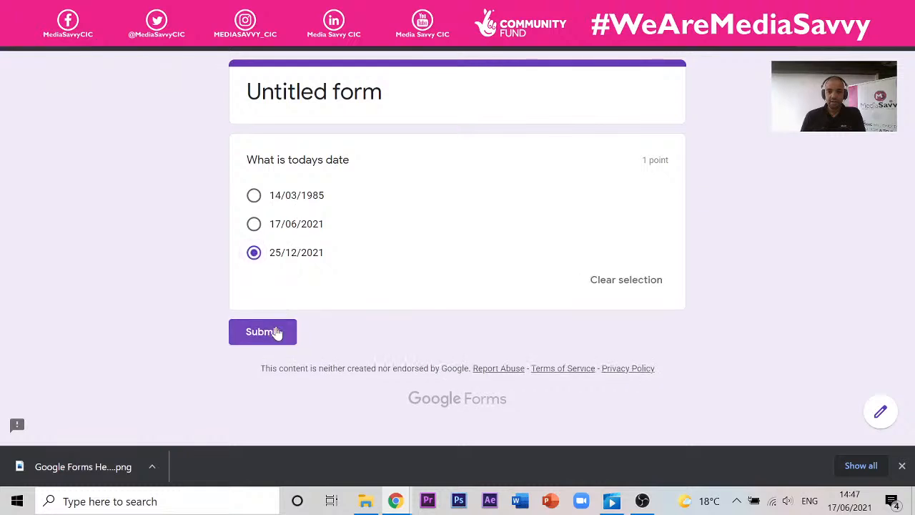
pyautogui.click(277, 332)
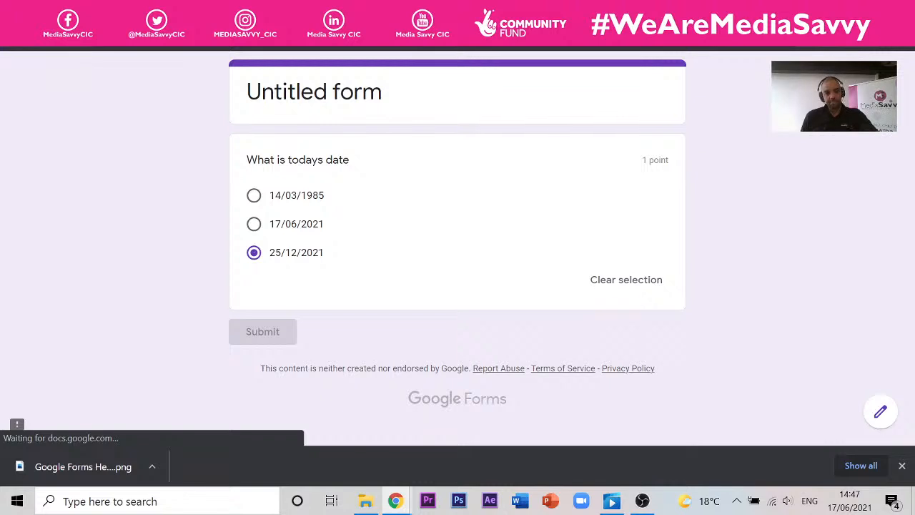
pyautogui.hotkey('ctrl', 'shift', 'Tab')
pyautogui.scroll(-2, 332, 241)
pyautogui.scroll(1, 334, 240)
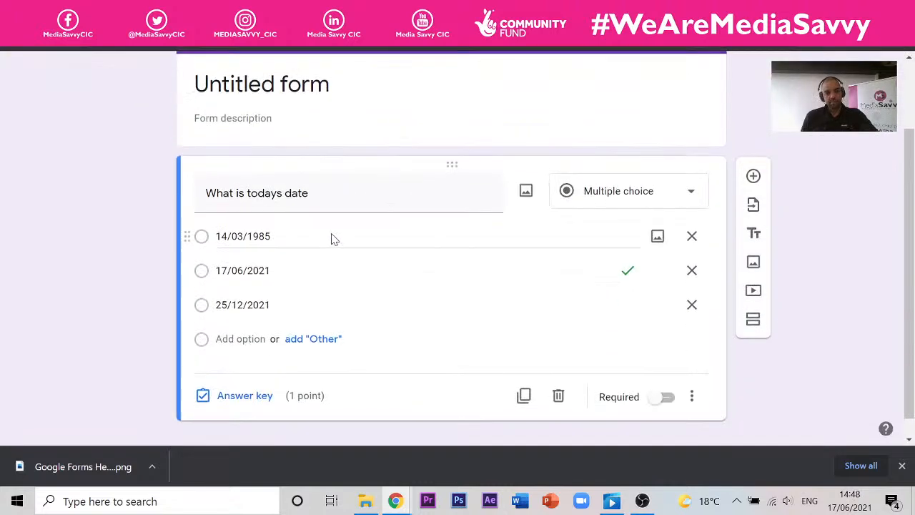
pyautogui.scroll(2, 332, 239)
pyautogui.hotkey('ctrl', 'Tab')
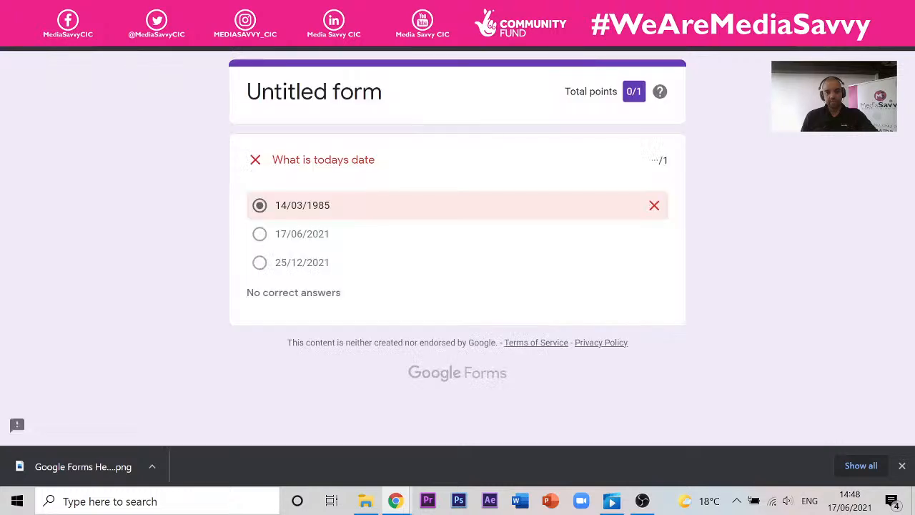
pyautogui.hotkey('ctrl', 'Tab')
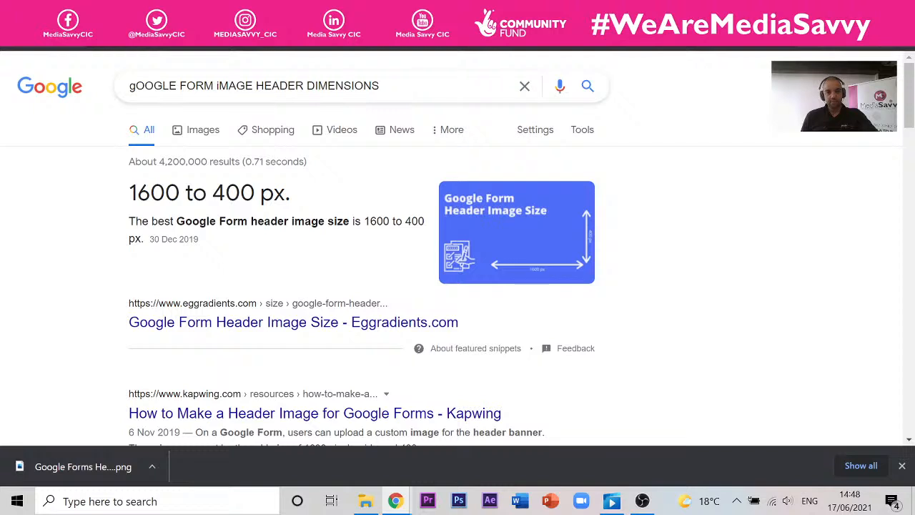
pyautogui.hotkey('ctrl', 'Tab')
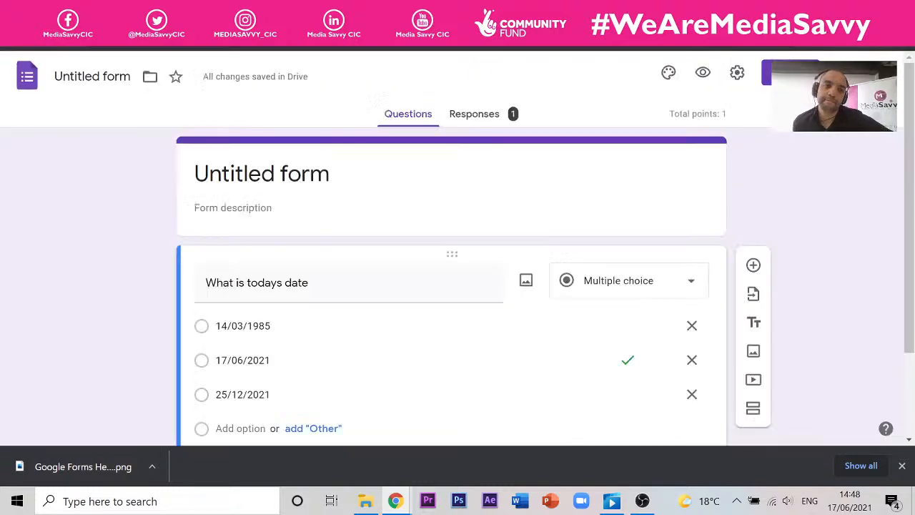
# - Add a new short-answer question titled 'Name or Team' to the June Family Quiz
pyautogui.scroll(-2, 365, 131)
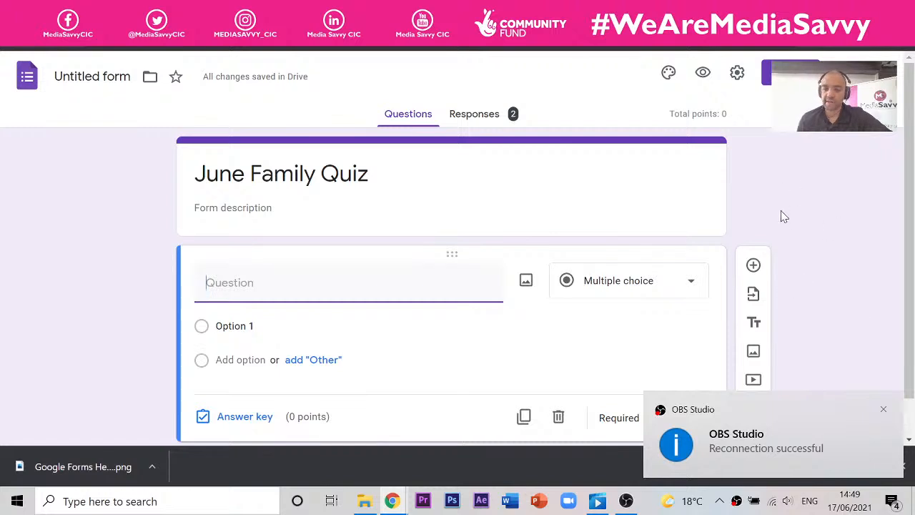
pyautogui.click(754, 266)
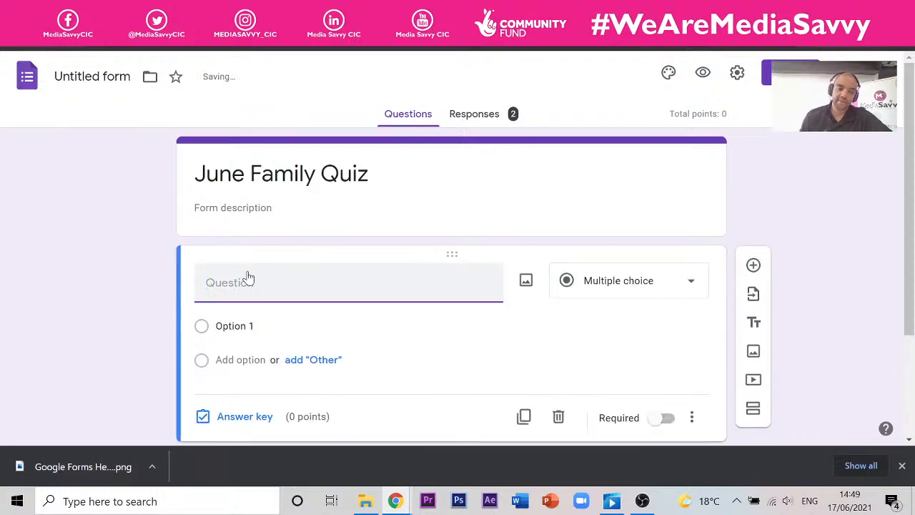
pyautogui.write('Name ')
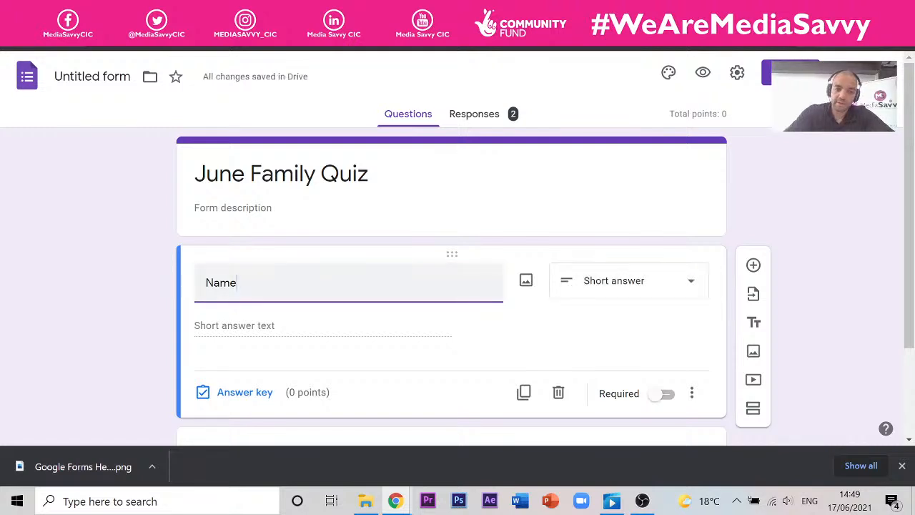
pyautogui.write('or T')
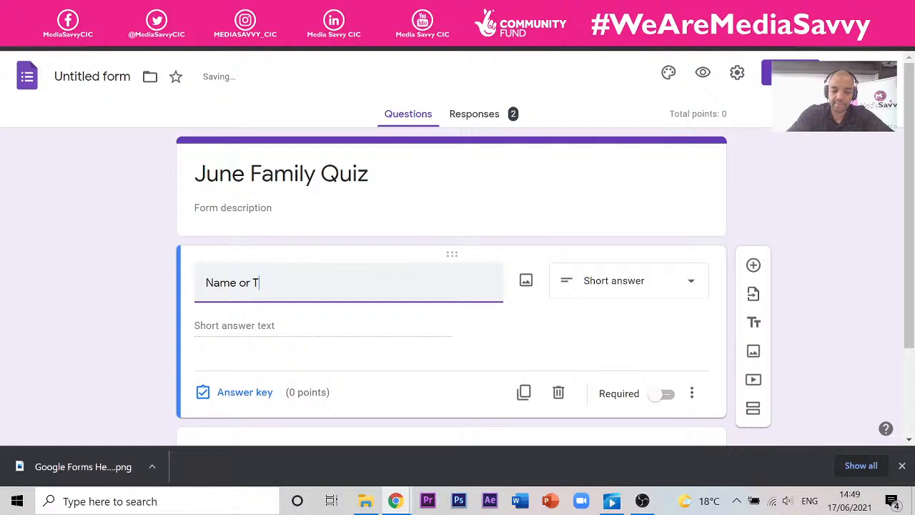
pyautogui.write('eam')
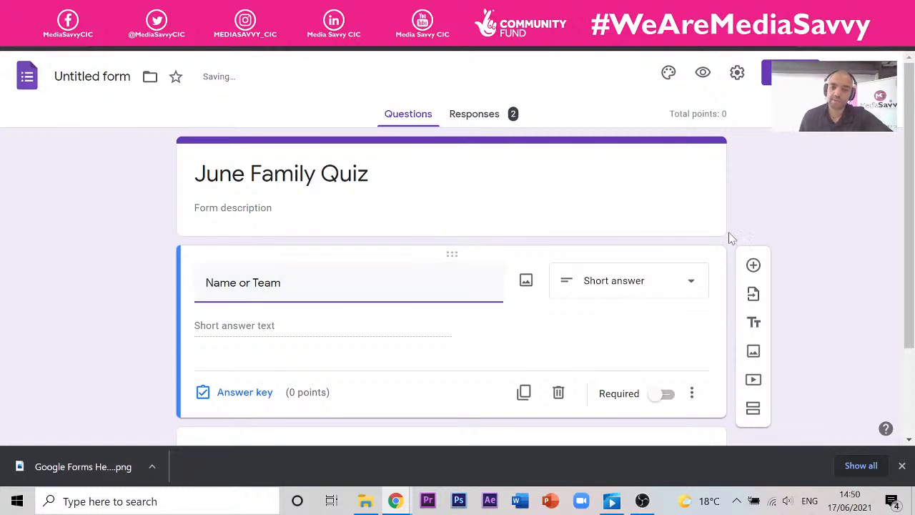
# - Delete the empty extra question
pyautogui.scroll(-2, 759, 212)
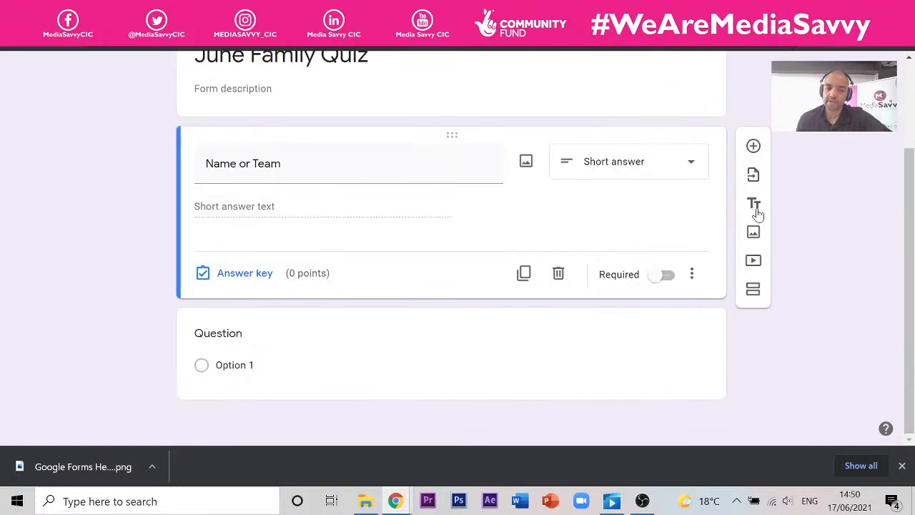
pyautogui.click(324, 318)
pyautogui.click(560, 405)
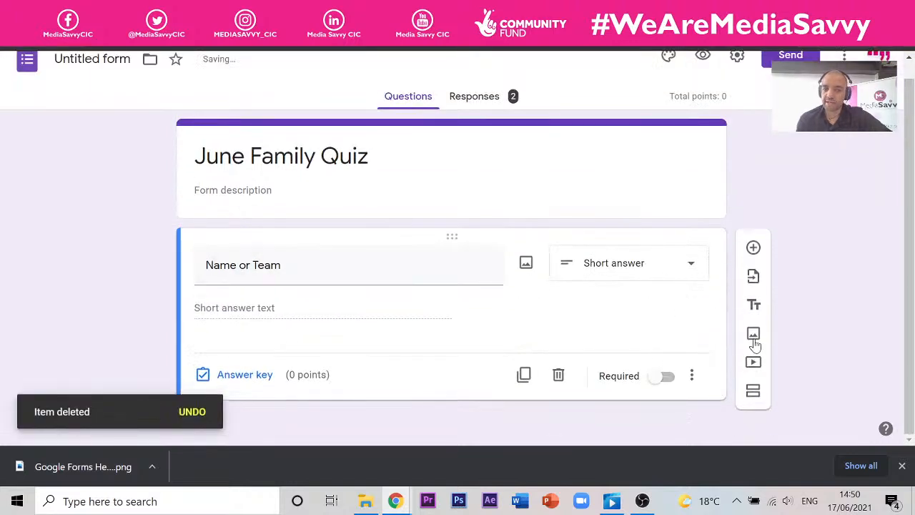
# - Add Section 2 and drag the Name or Team question beneath its header
pyautogui.click(753, 390)
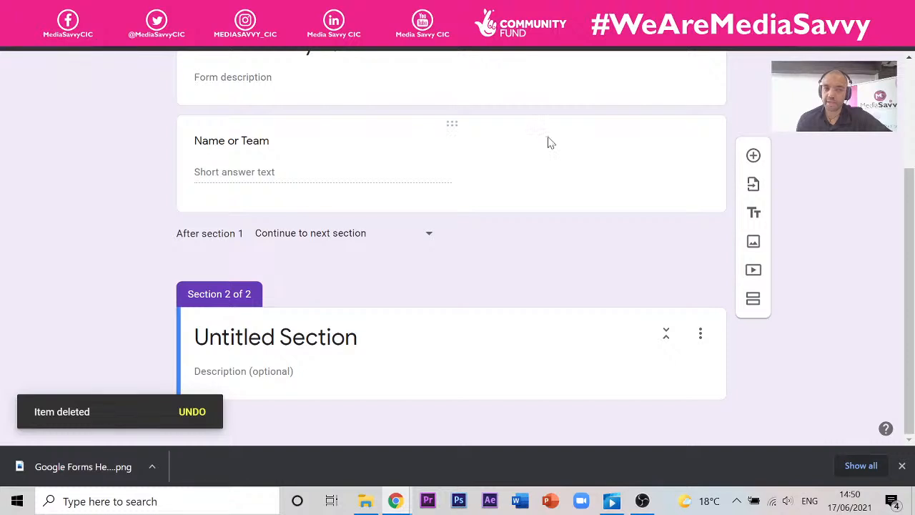
pyautogui.moveTo(551, 143); pyautogui.dragTo(411, 202)
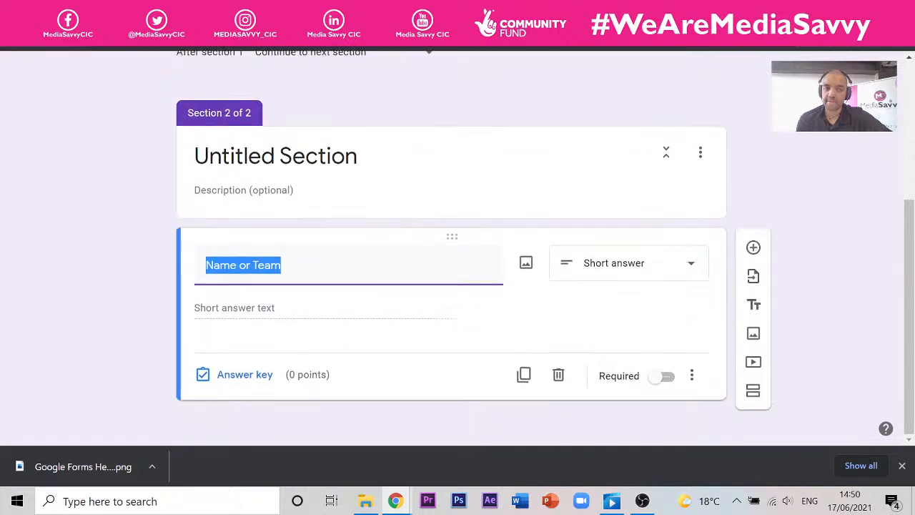
pyautogui.click(592, 148)
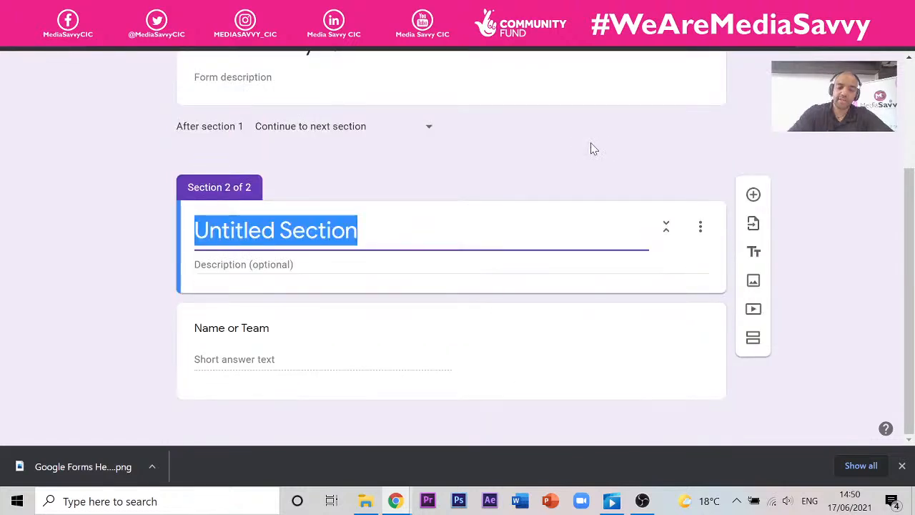
# - Title section 2 'Team Name' and preview the form to confirm it follows the title page
pyautogui.write('Team')
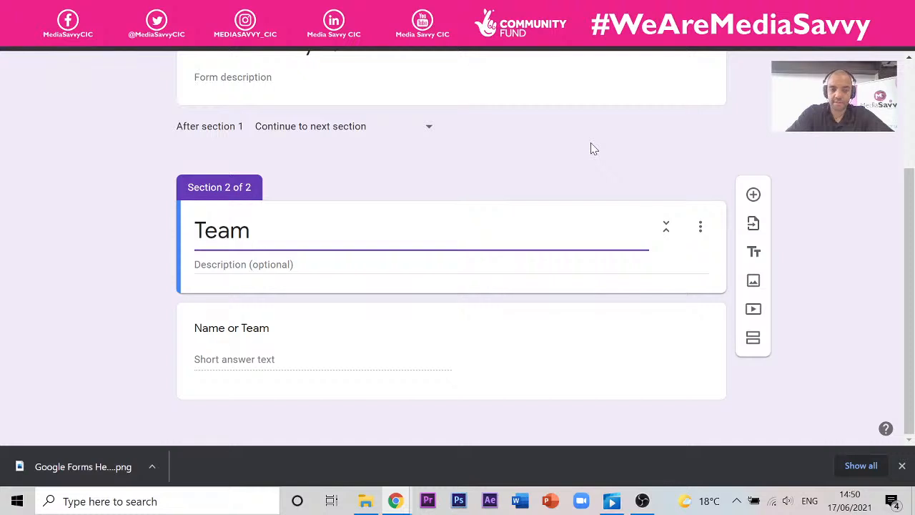
pyautogui.write(' Name')
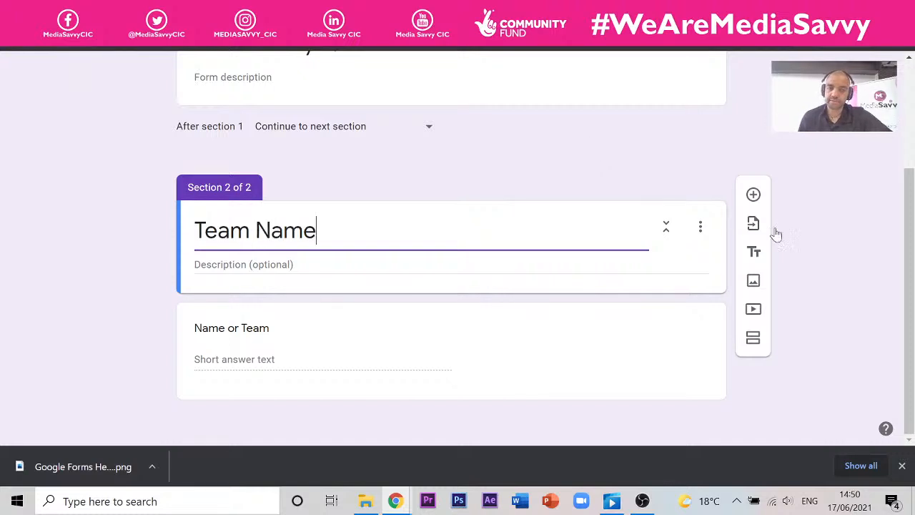
pyautogui.click(842, 216)
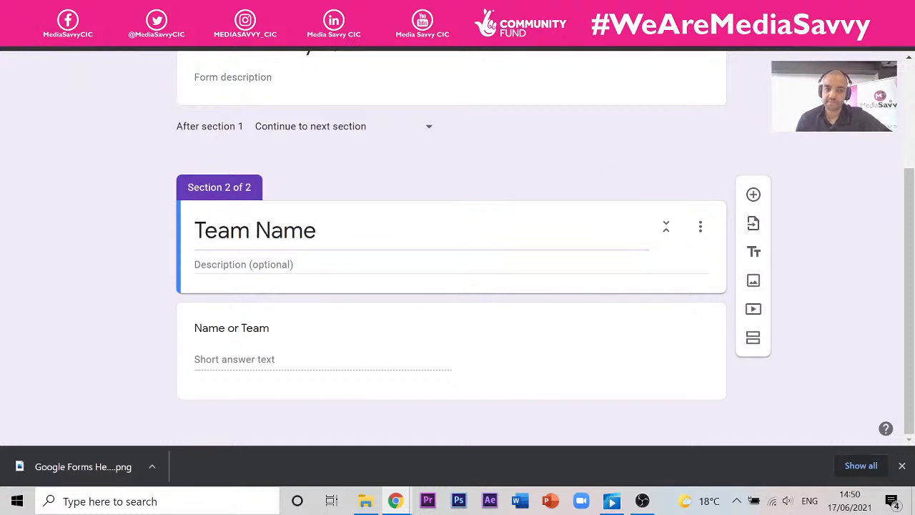
pyautogui.click(629, 10)
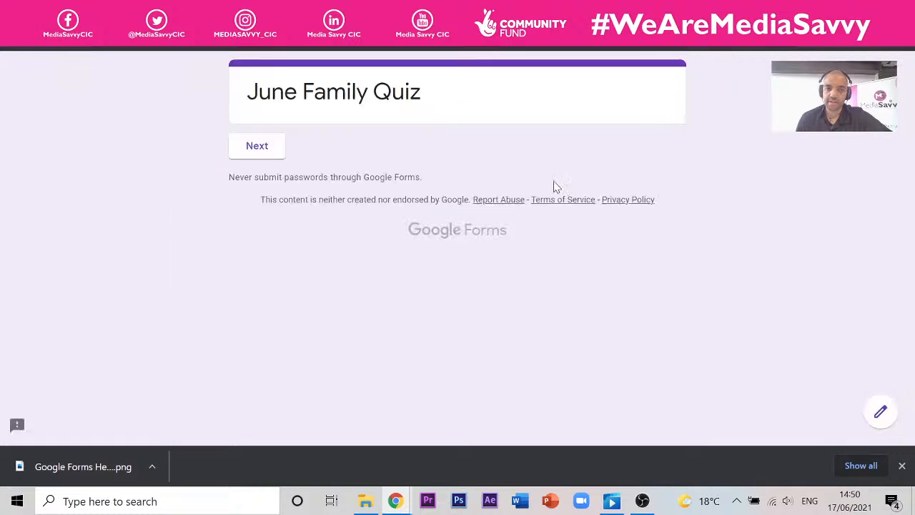
pyautogui.click(256, 145)
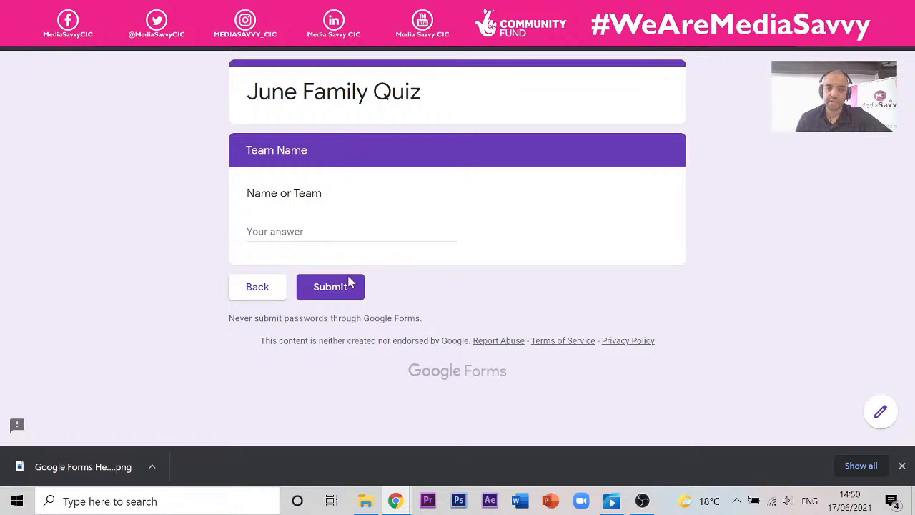
pyautogui.hotkey('ctrl', 'shift', 'Tab')
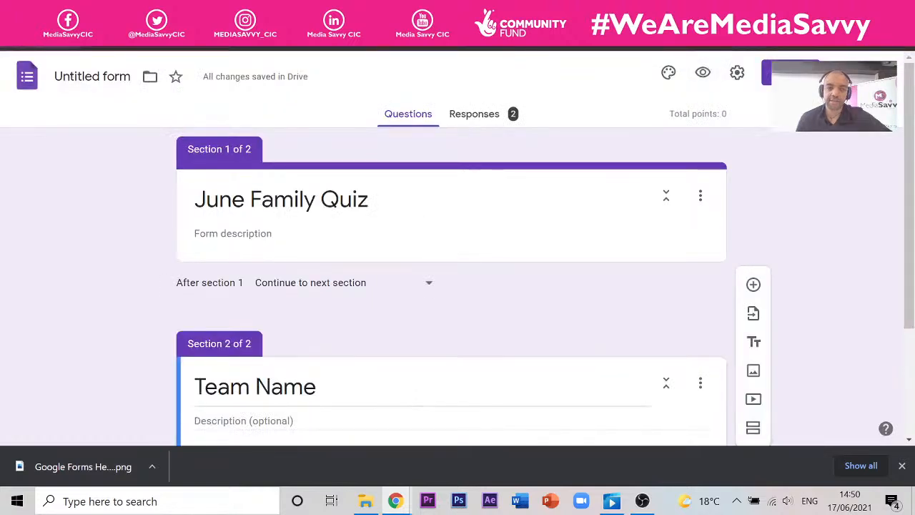
# - Add a third section titled 'Quiz Questions', deleting the stray blank question
pyautogui.scroll(-2, 358, 215)
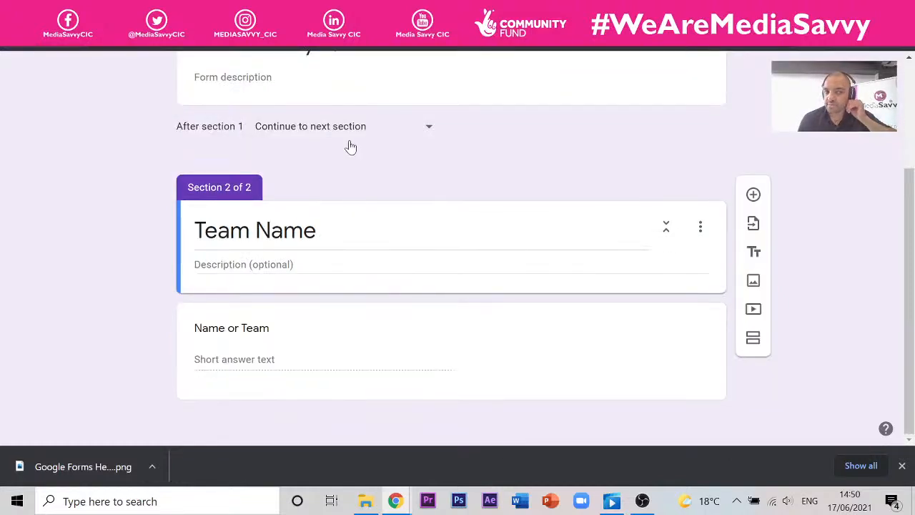
pyautogui.click(755, 199)
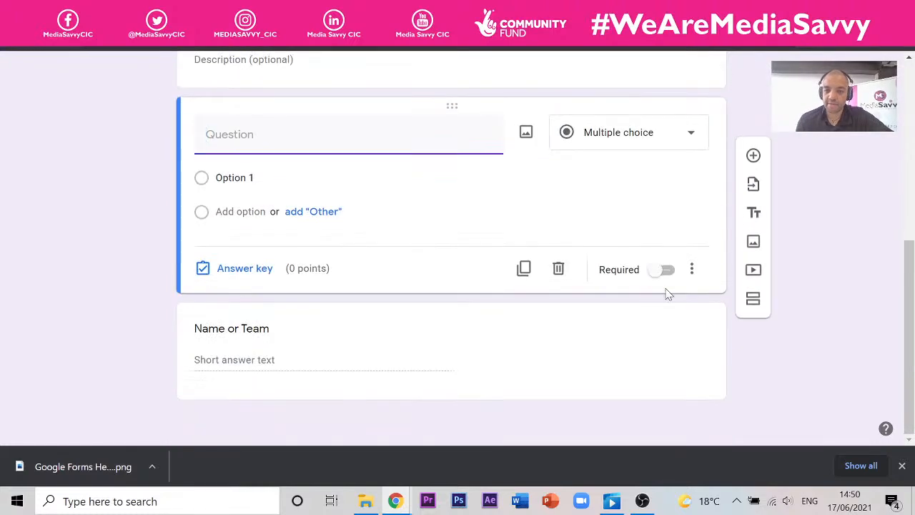
pyautogui.click(570, 276)
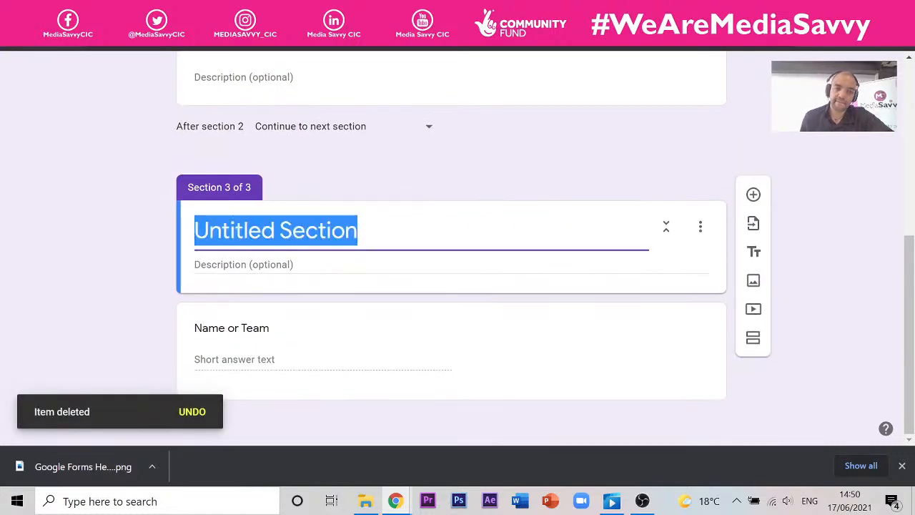
pyautogui.write('Qui')
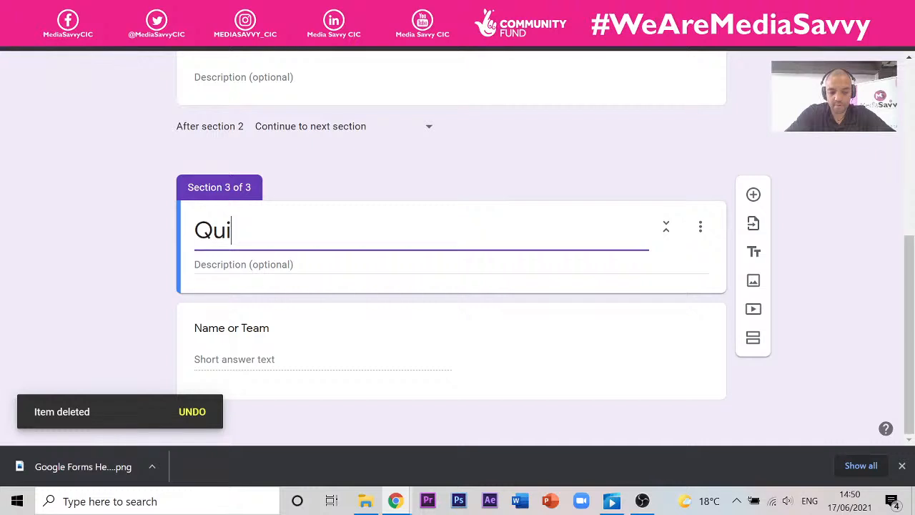
pyautogui.write('z Questions')
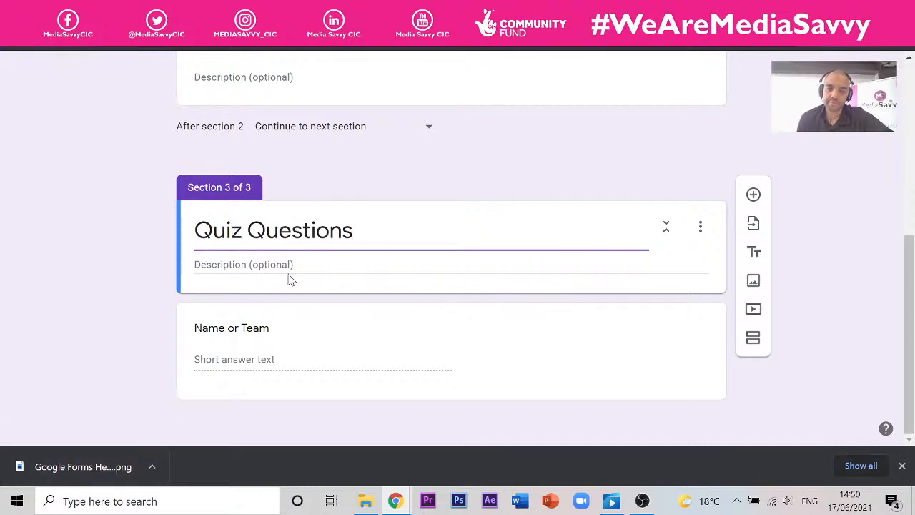
pyautogui.click(241, 271)
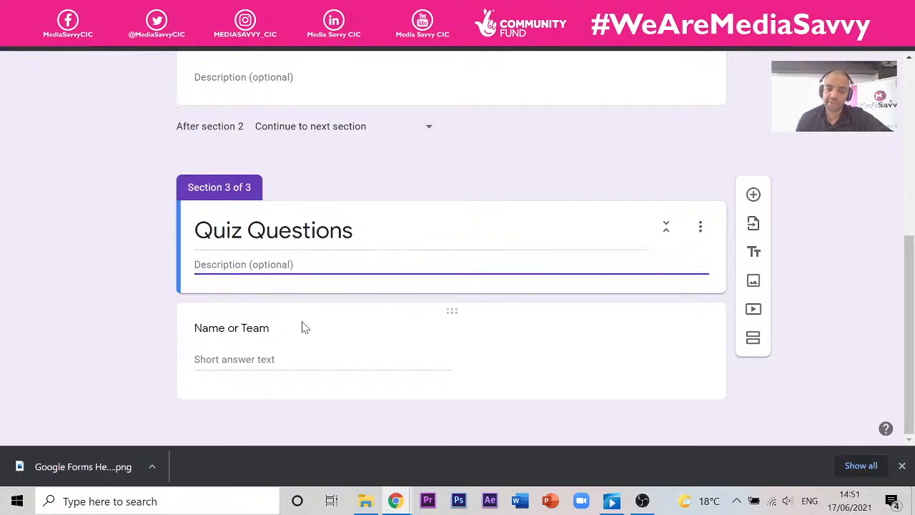
# - Search Google in a private window for 'Top general knowledge quiz questions and answers'
pyautogui.hotkey('ctrl', 'shift', 'n')
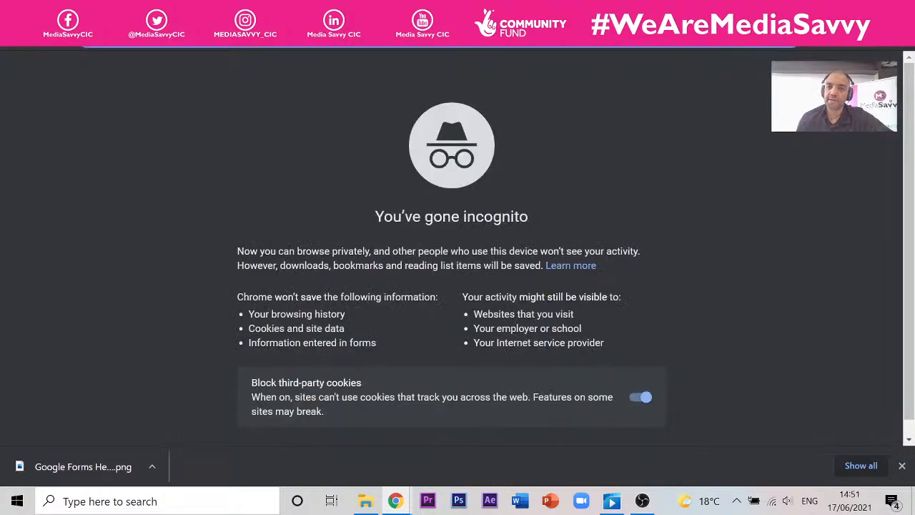
pyautogui.write('Top ge')
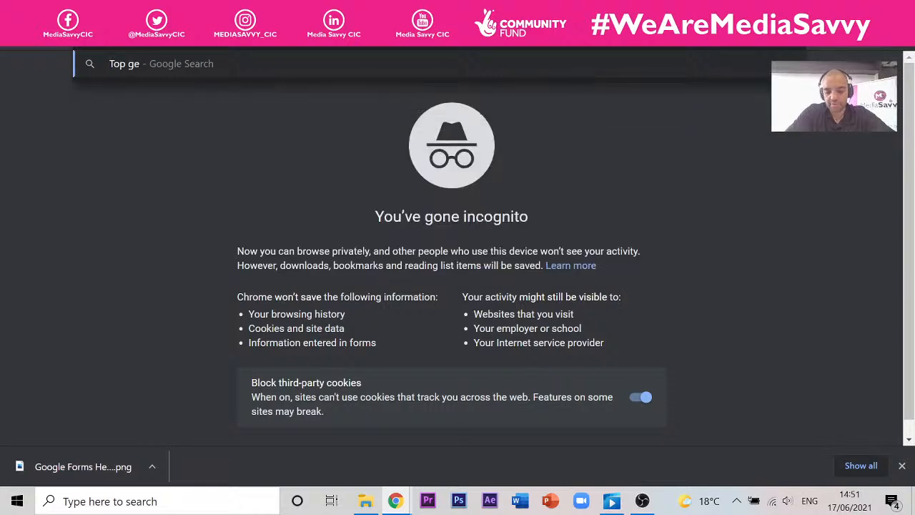
pyautogui.write('neral')
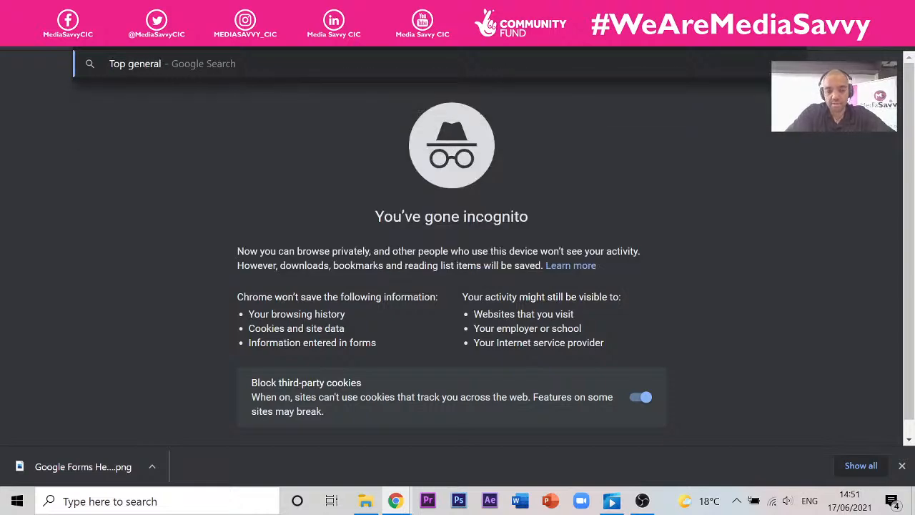
pyautogui.write(' knowle')
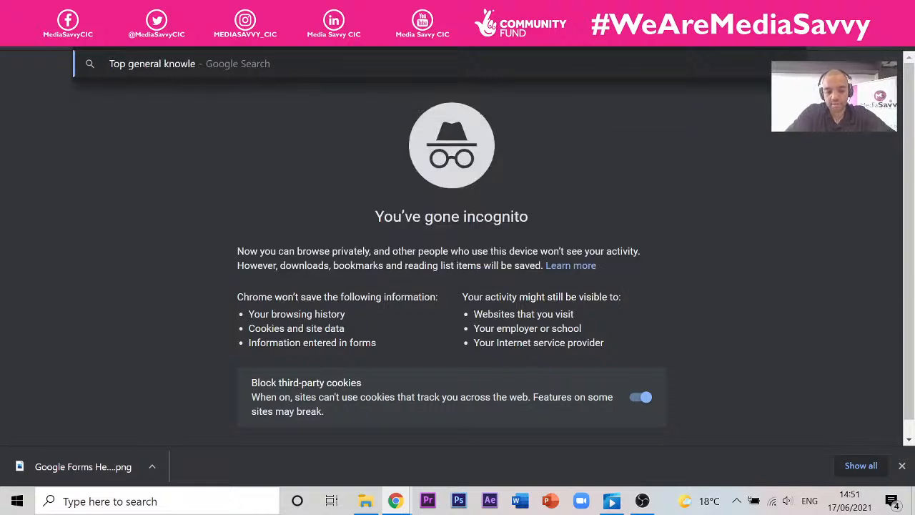
pyautogui.write('dge quiz q')
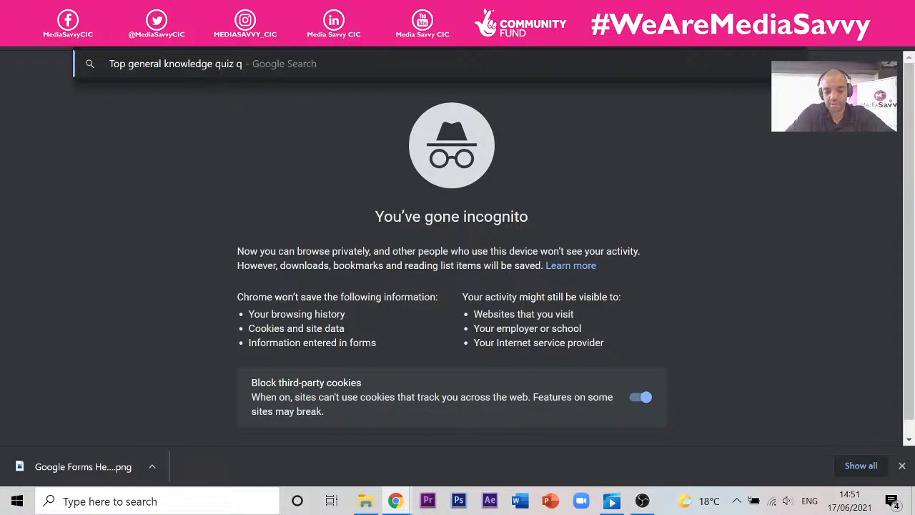
pyautogui.write('uestions and')
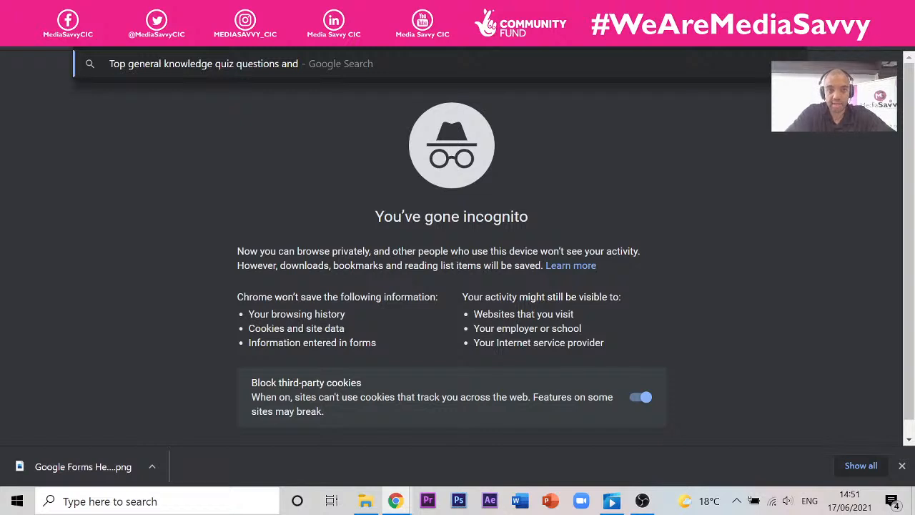
pyautogui.write('answers')
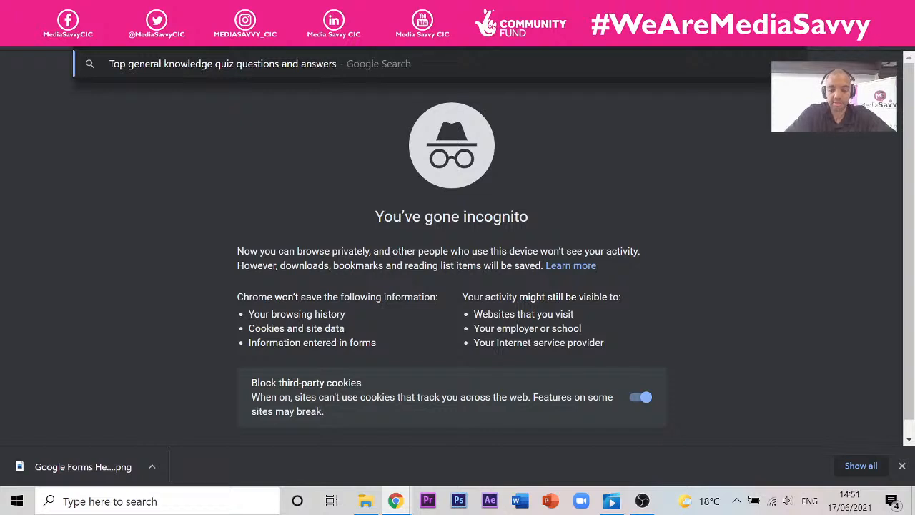
pyautogui.press('Return')
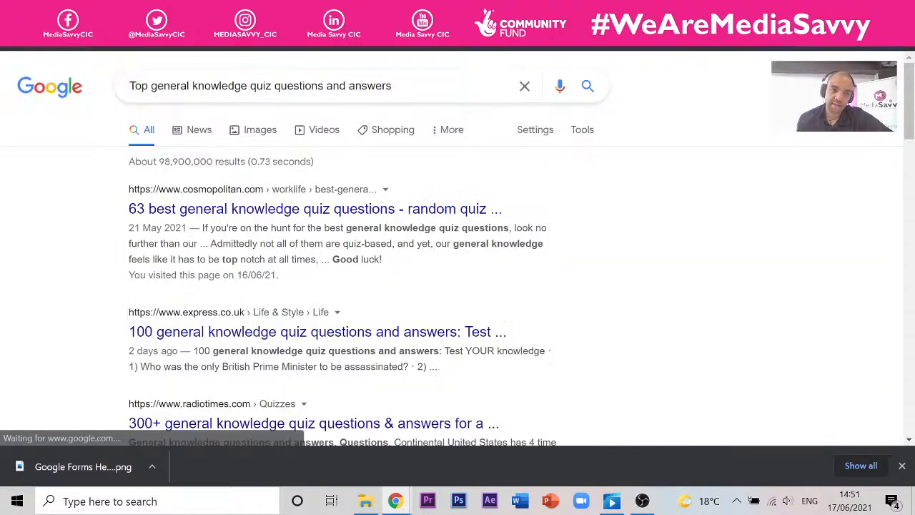
# - Open the Express 100 quiz questions article and select the Round 1 Geography questions 1–10
pyautogui.click(268, 331)
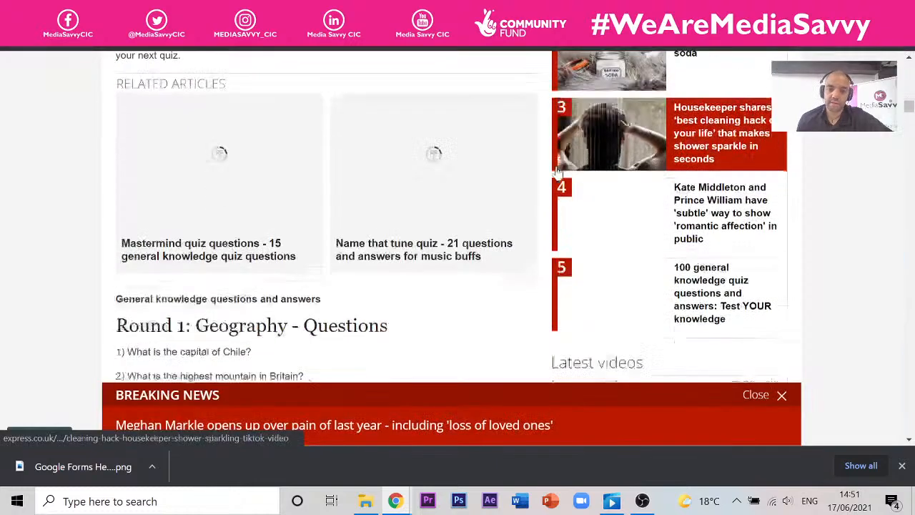
pyautogui.scroll(-3, 561, 172)
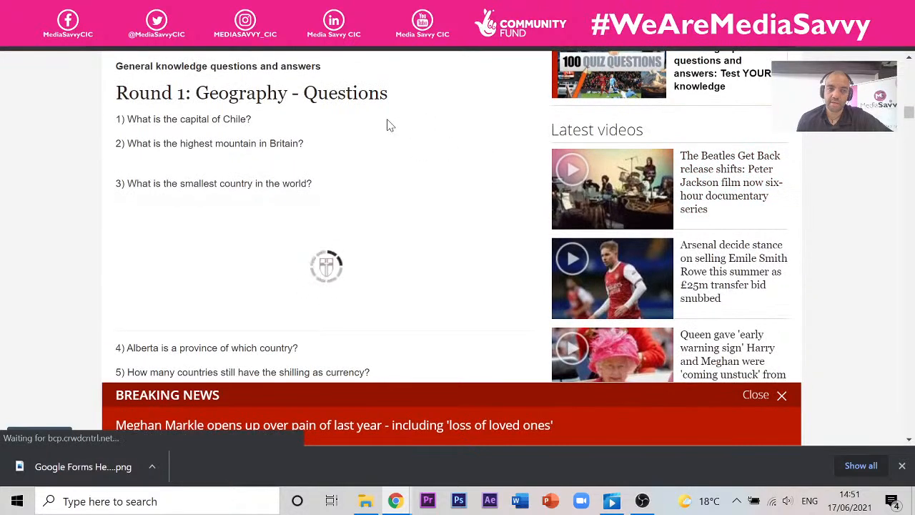
pyautogui.scroll(-5, 351, 130)
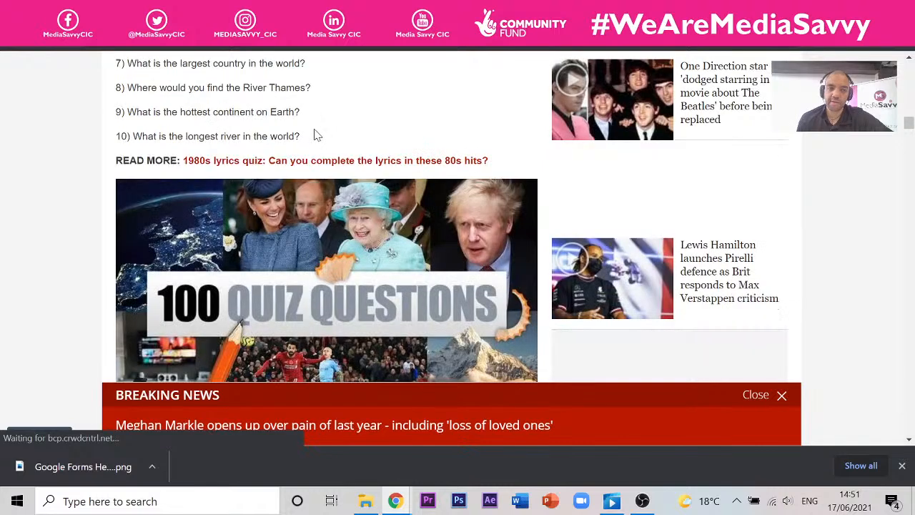
pyautogui.scroll(-5, 317, 136)
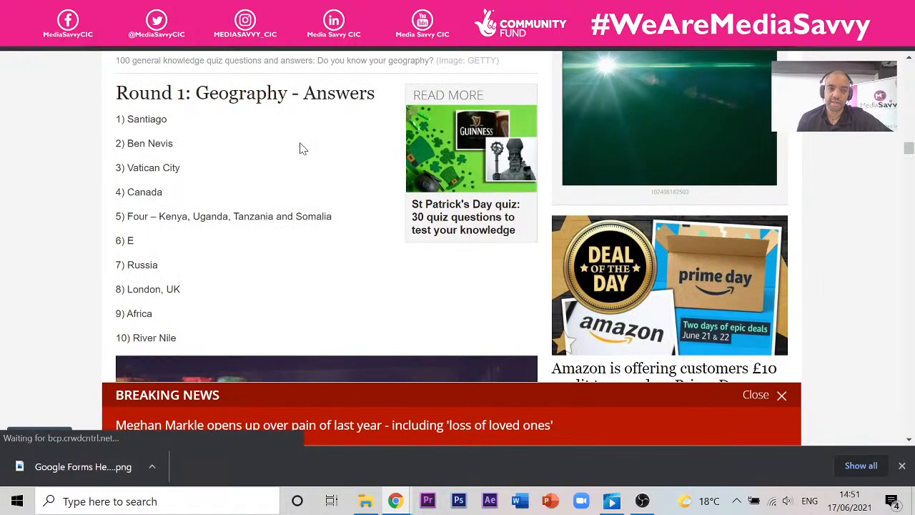
pyautogui.scroll(5, 296, 143)
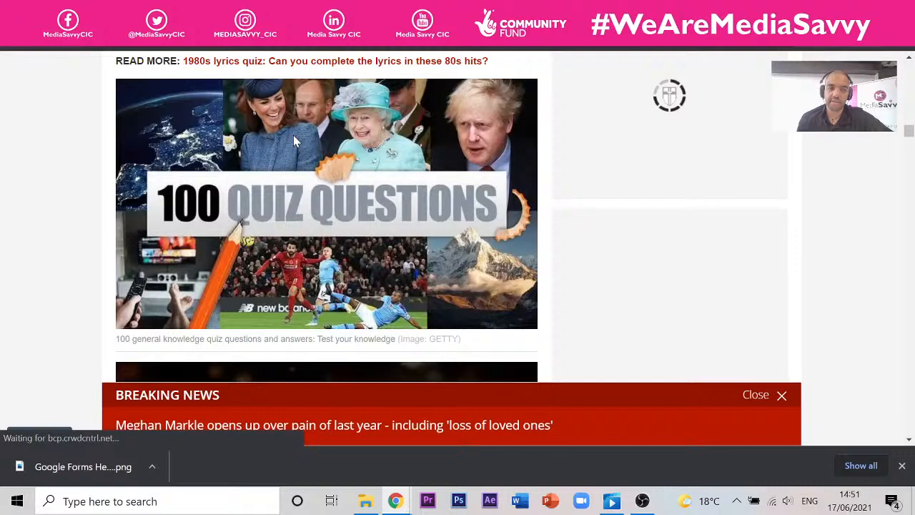
pyautogui.moveTo(289, 280); pyautogui.dragTo(116, 120)
pyautogui.scroll(3, 137, 131)
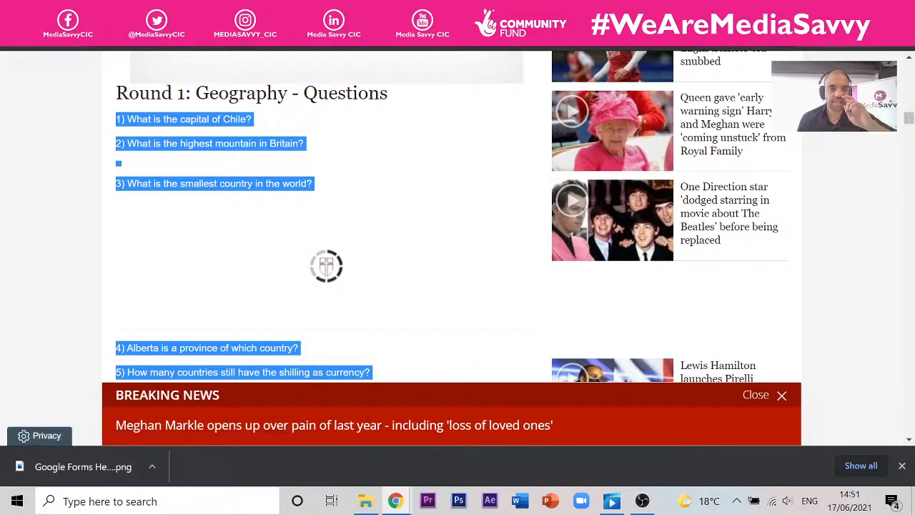
pyautogui.click(194, 10)
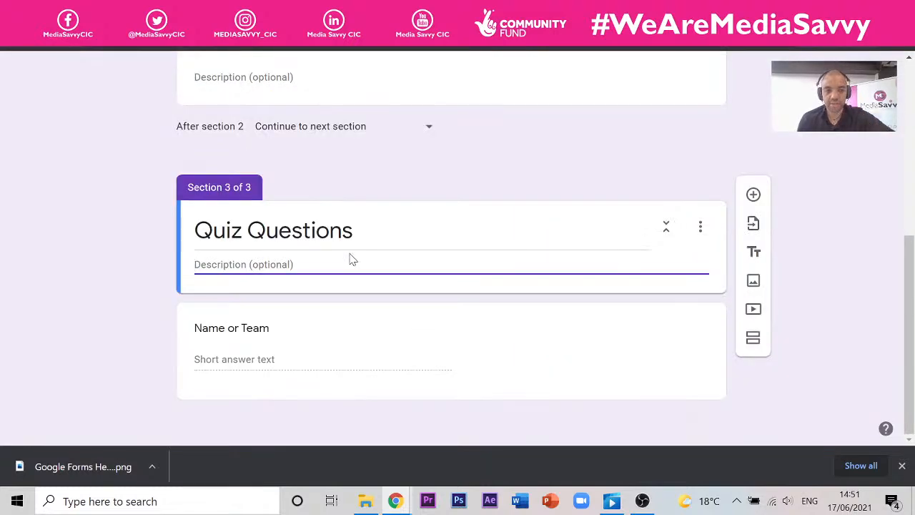
# - Add a new question below Name or Team and paste the copied geography questions into it
pyautogui.click(289, 344)
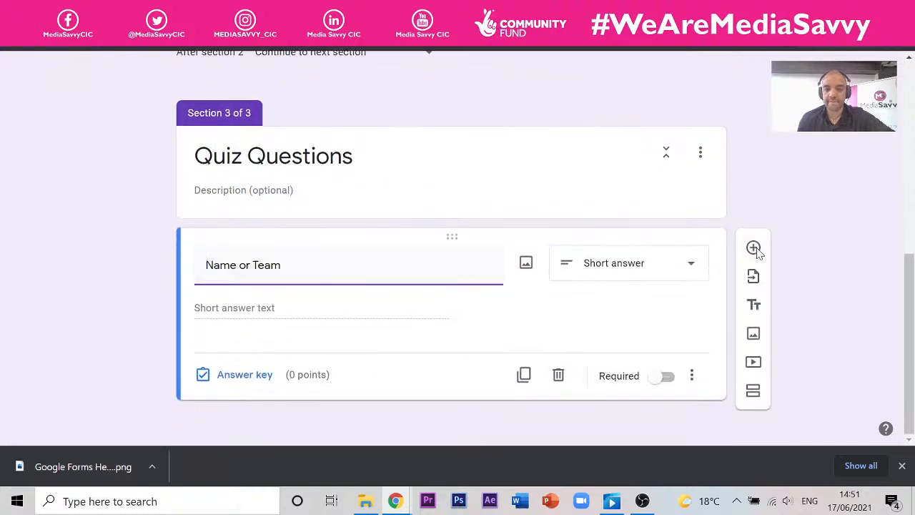
pyautogui.click(754, 247)
pyautogui.write('1) What is the capital of Chile?2) What is the highest mountain in Britain?3) What is the smallest country in the world?4) Alberta is a province of which country?5) How many countries still have the shilling as currency?6) Which is the only vowel not used as the first letter in a US State?7) What is the largest country in the world?8) Where would you find the River Thames?9) What is the hottest continent on Earth?10) What is the longest river in the world?')
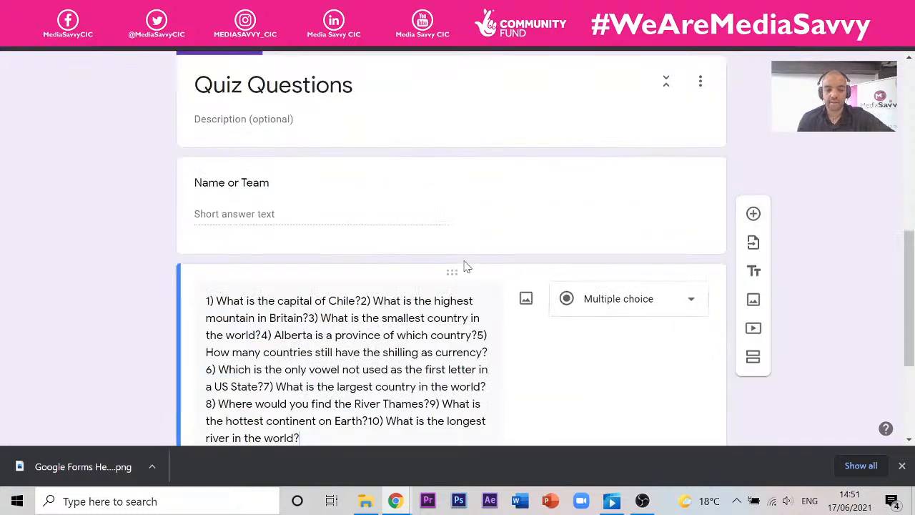
pyautogui.scroll(-3, 525, 260)
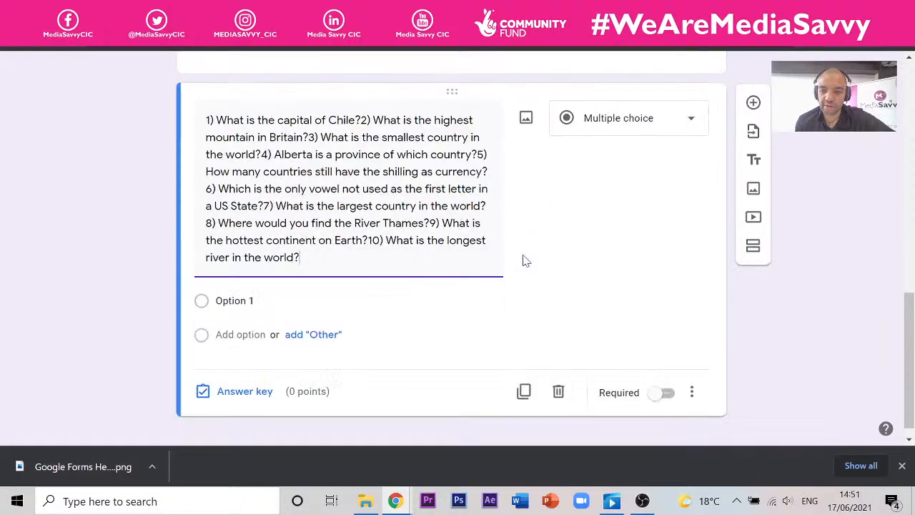
pyautogui.scroll(3, 400, 246)
pyautogui.scroll(-3, 400, 245)
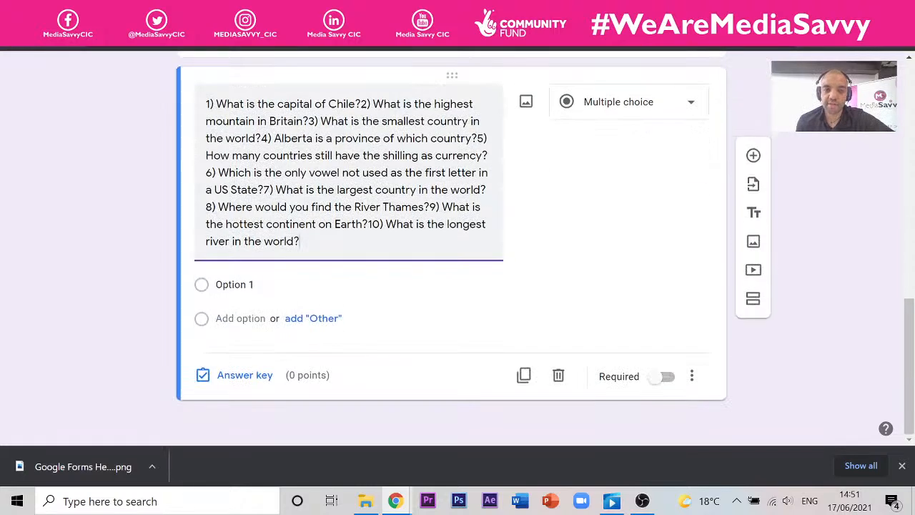
# - Cut questions 2 to 10 so the question keeps only question 1, Chile's capital
pyautogui.moveTo(373, 103); pyautogui.dragTo(434, 271)
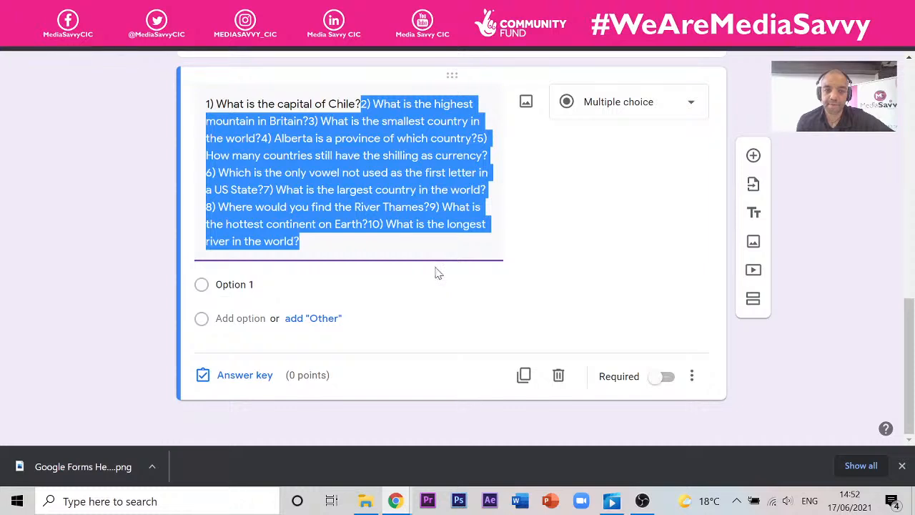
pyautogui.press('BackSpace')
pyautogui.hotkey('ctrl', 'z')
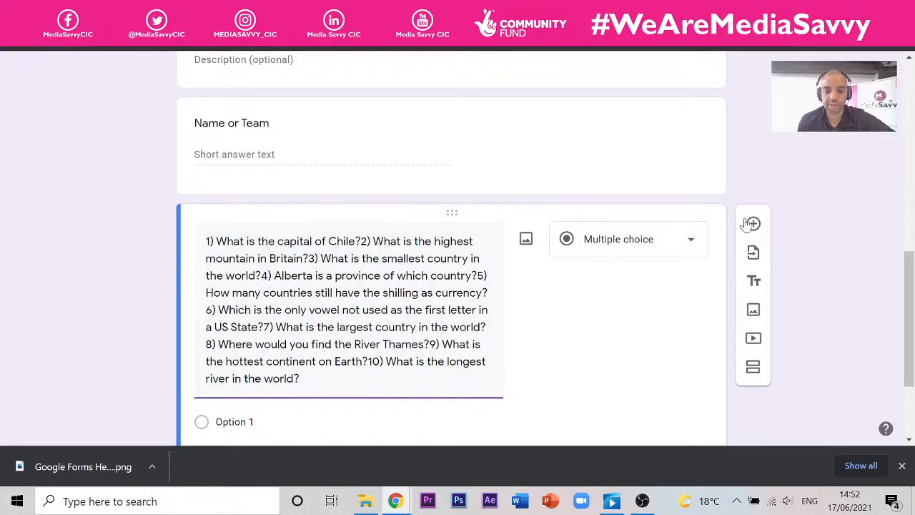
pyautogui.scroll(-2, 736, 214)
pyautogui.scroll(1, 726, 209)
pyautogui.scroll(-1, 723, 207)
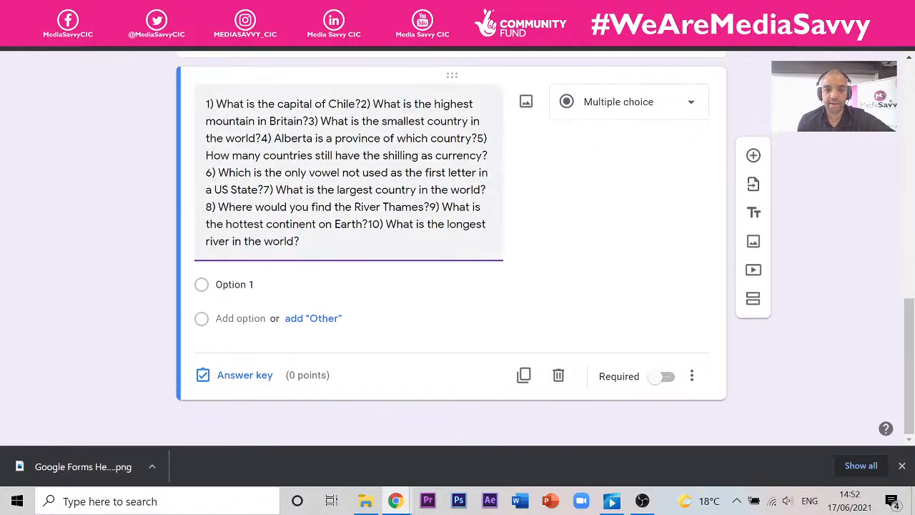
pyautogui.moveTo(361, 104); pyautogui.dragTo(499, 310)
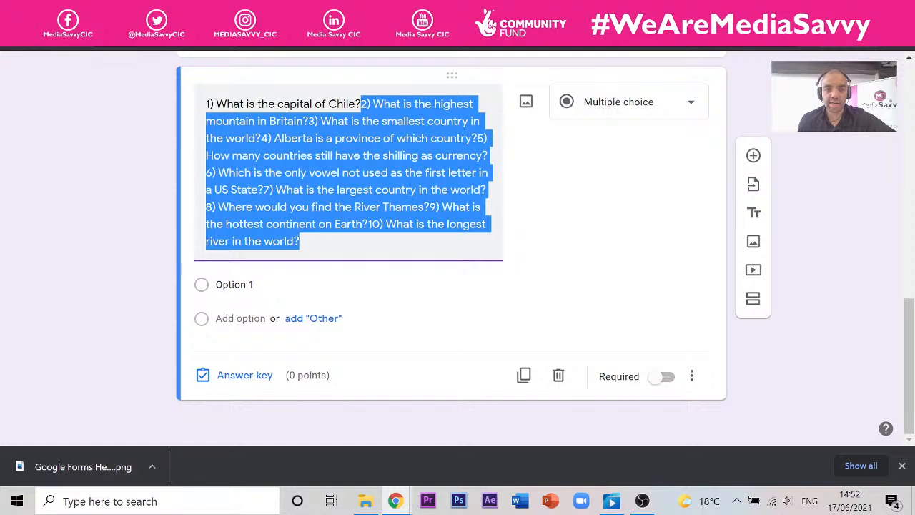
pyautogui.click(367, 104)
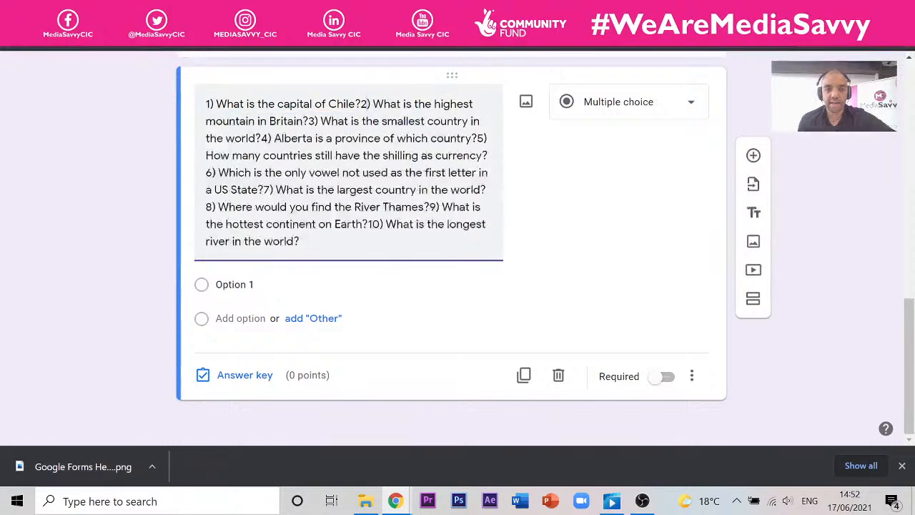
pyautogui.moveTo(367, 104); pyautogui.dragTo(435, 274)
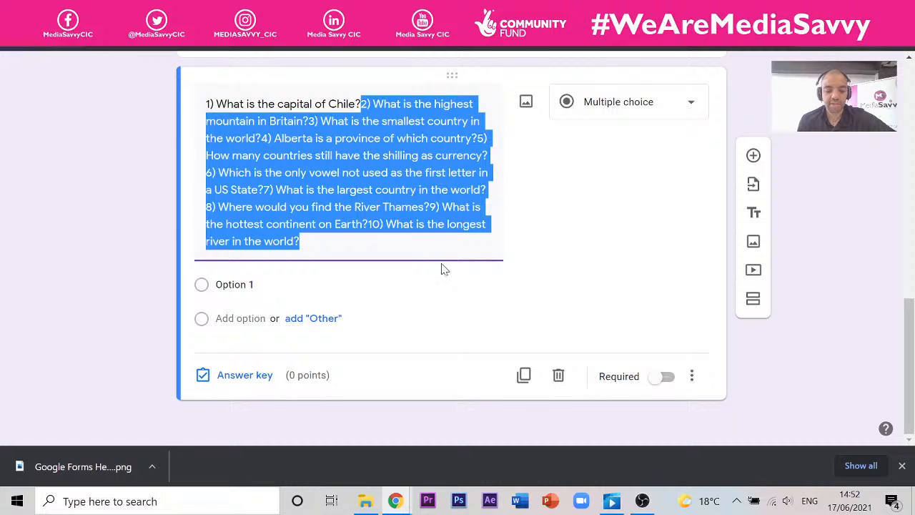
pyautogui.hotkey('ctrl', 'x')
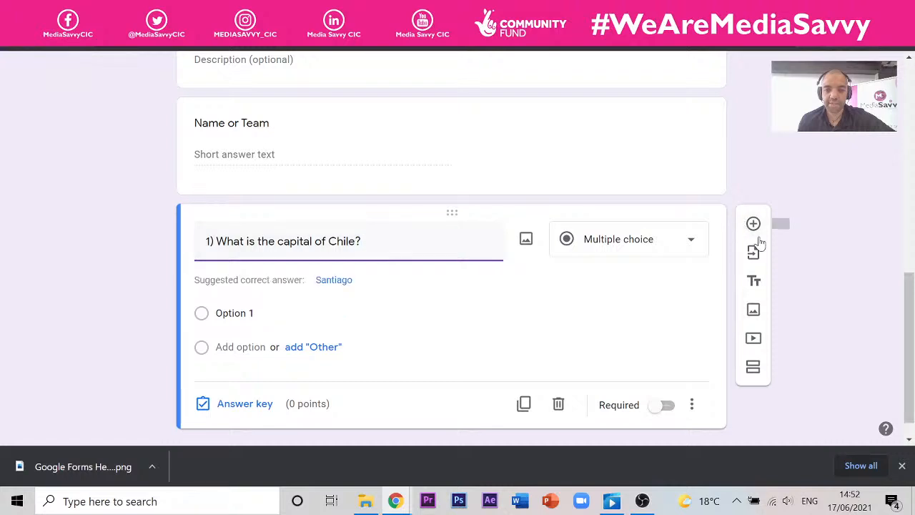
# - Paste the remaining text into a new question and trim it to question 2, Britain's highest mountain
pyautogui.click(754, 224)
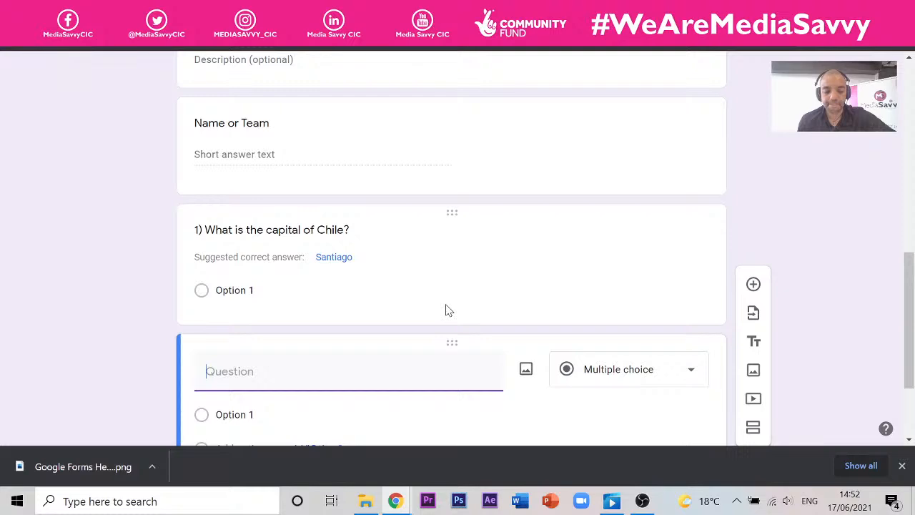
pyautogui.hotkey('ctrl', 'v')
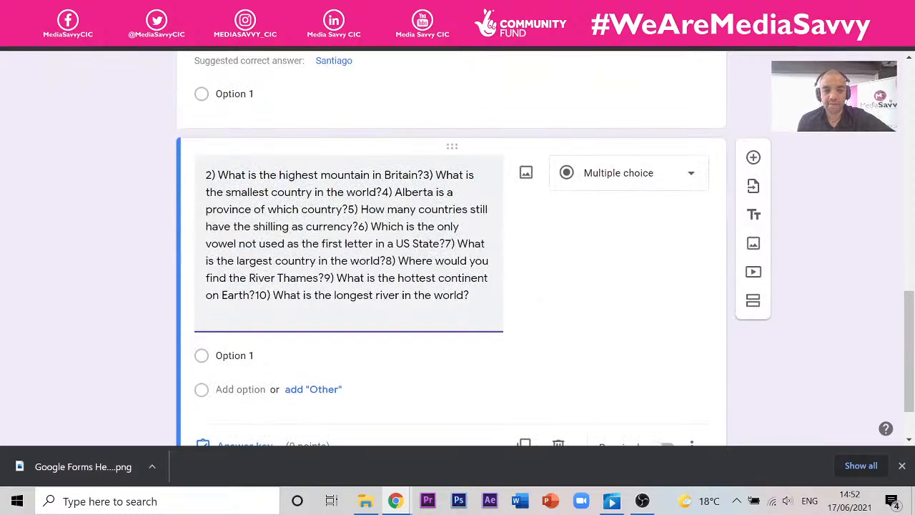
pyautogui.moveTo(424, 175); pyautogui.dragTo(521, 312)
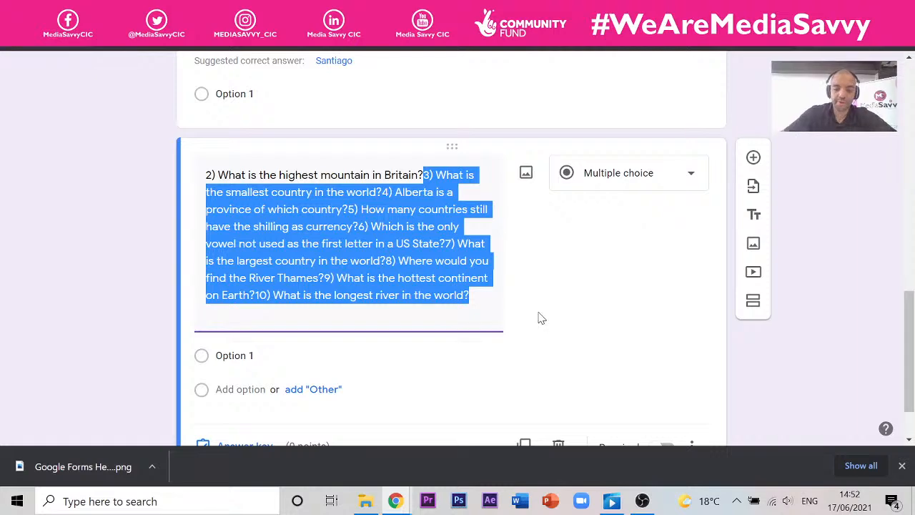
pyautogui.hotkey('ctrl', 'x')
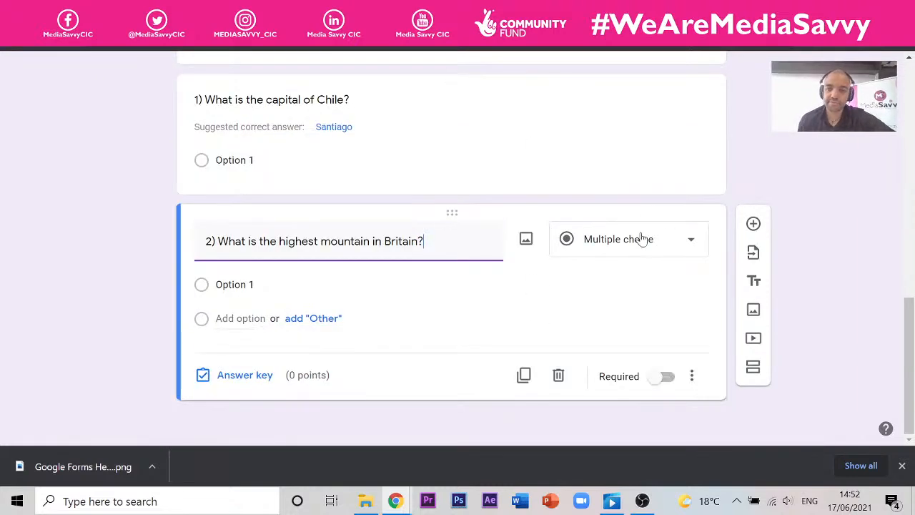
pyautogui.click(753, 224)
# - Copy the Alberta question (question 4) from the article into the new form question
pyautogui.click(529, 9)
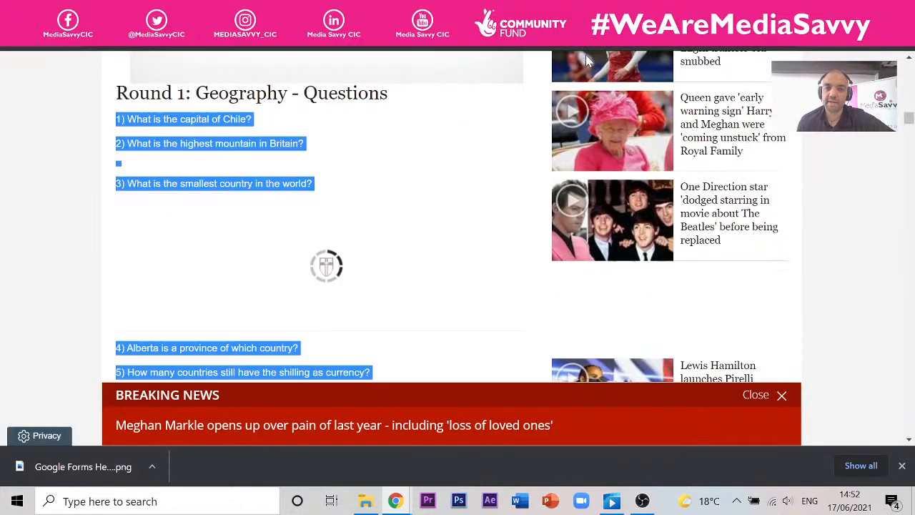
pyautogui.click(221, 362)
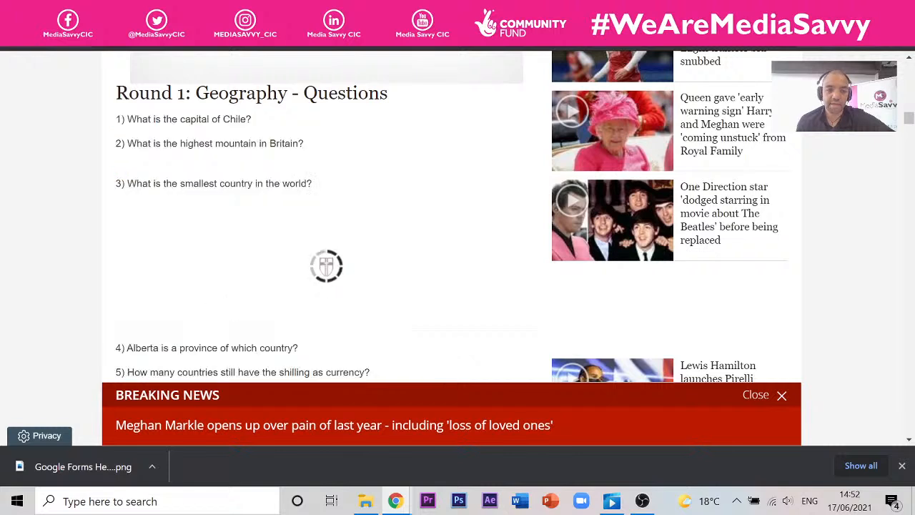
pyautogui.moveTo(299, 349); pyautogui.dragTo(114, 350)
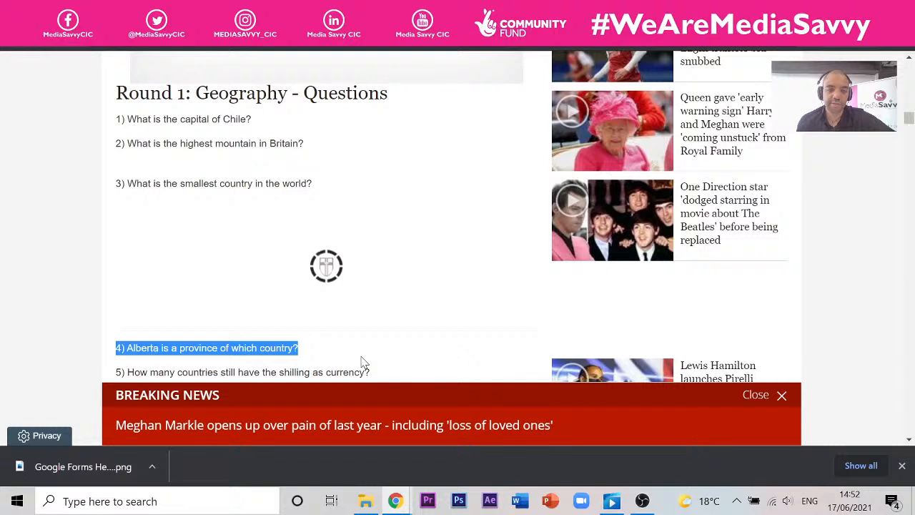
pyautogui.hotkey('ctrl', 'Tab')
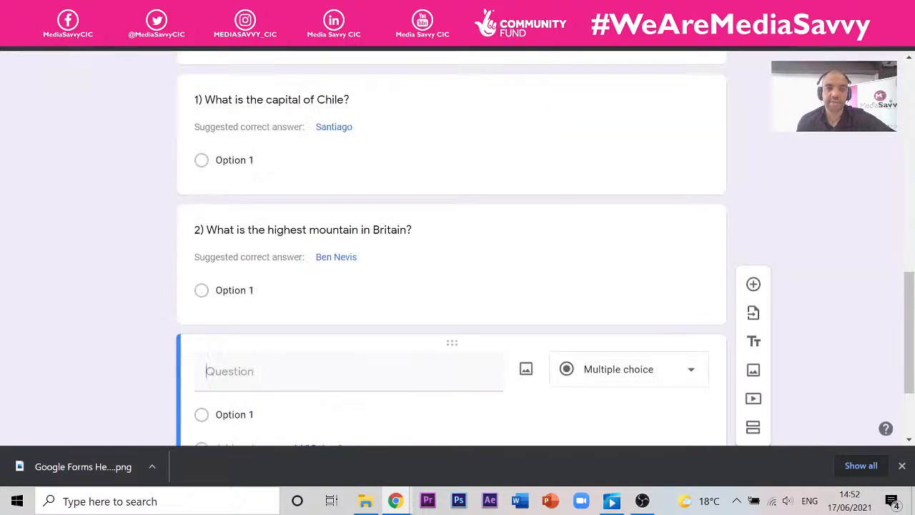
pyautogui.hotkey('ctrl', 'v')
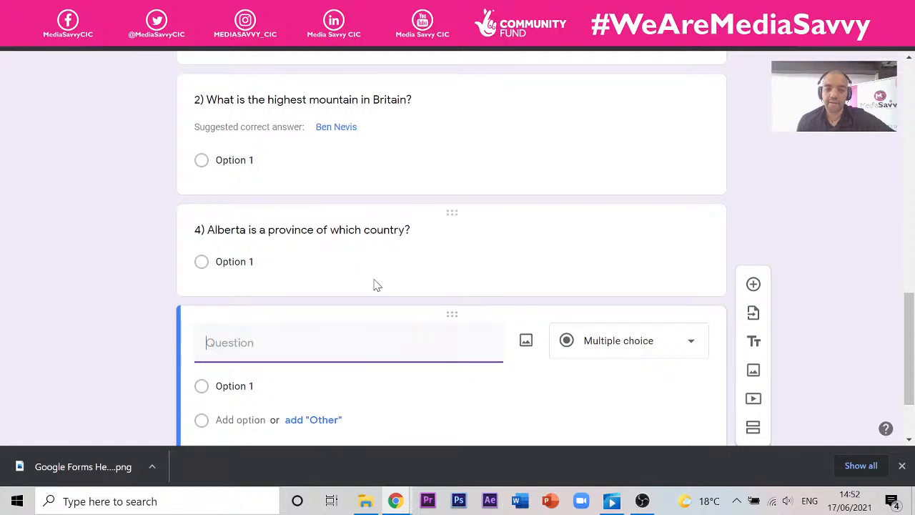
# - Add the shilling currency question (question 5) from the article as a new question
pyautogui.hotkey('ctrl', 'shift', 'Tab')
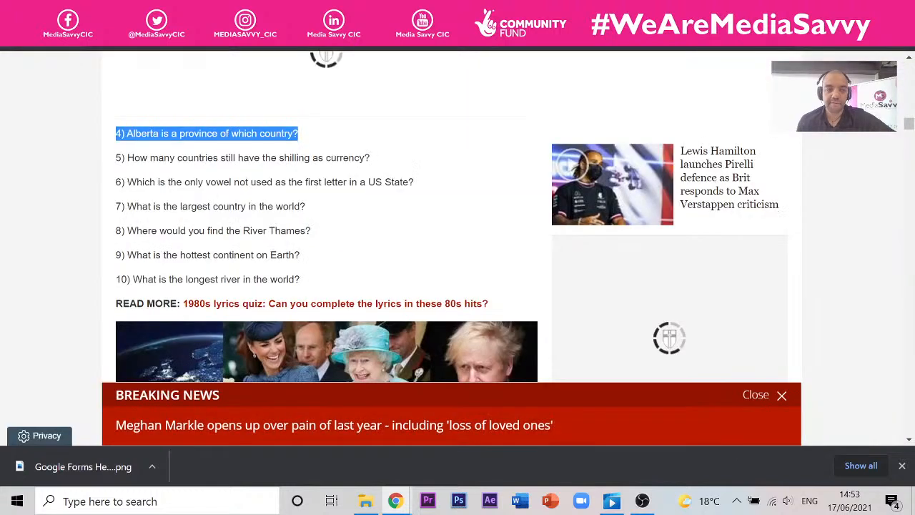
pyautogui.moveTo(371, 158); pyautogui.dragTo(116, 158)
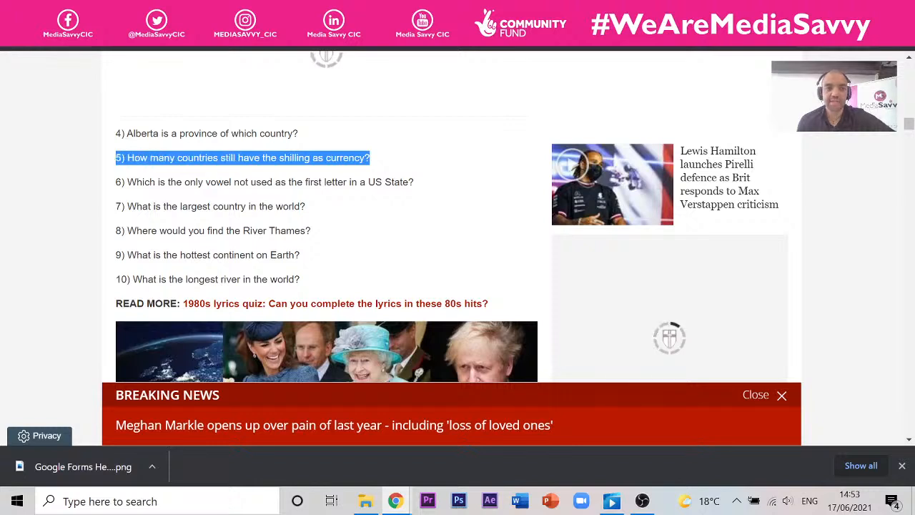
pyautogui.hotkey('ctrl', 'c')
pyautogui.hotkey('ctrl', 'Tab')
pyautogui.hotkey('ctrl', 'v')
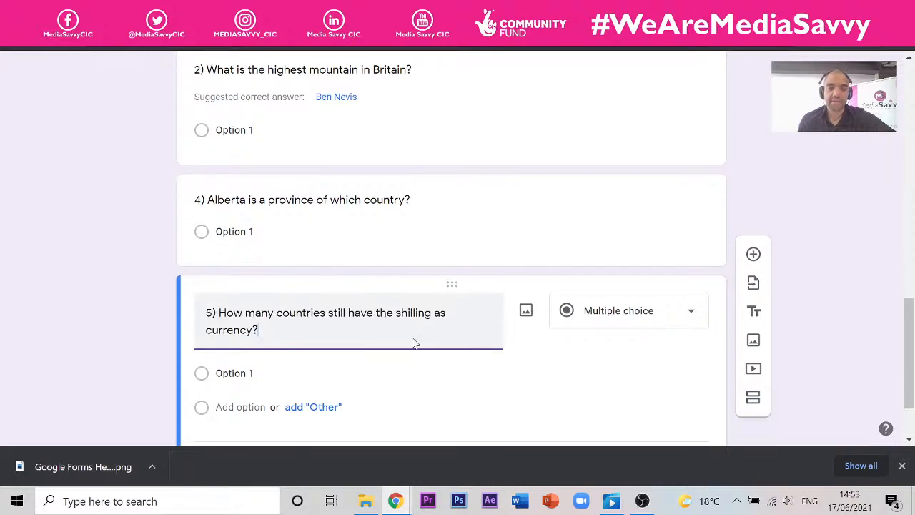
pyautogui.scroll(7, 523, 259)
pyautogui.scroll(3, 500, 250)
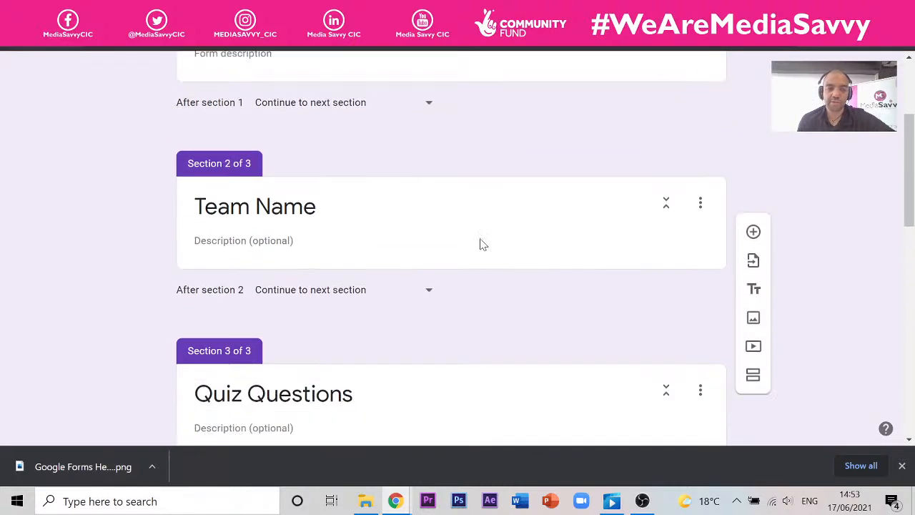
pyautogui.scroll(-12, 493, 243)
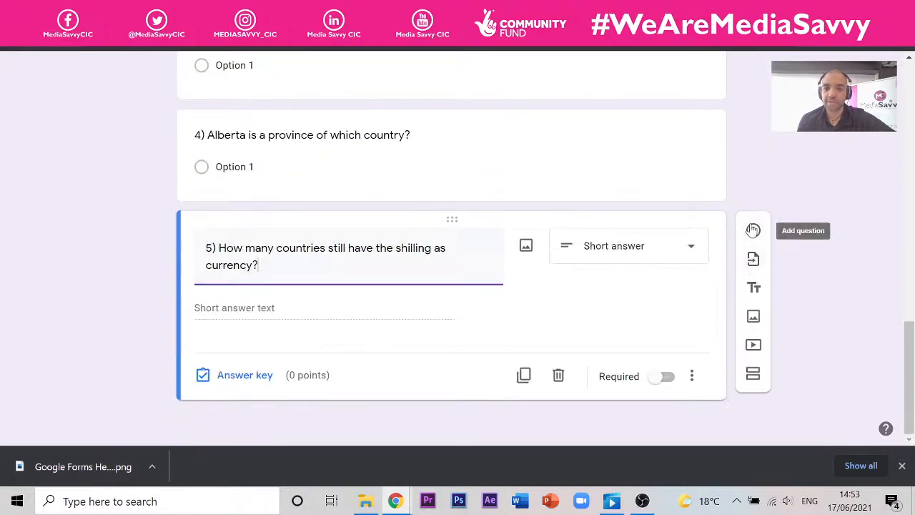
pyautogui.click(754, 231)
# - Paste the largest country question as question 6 and select the longest river question in the article
pyautogui.hotkey('ctrl', 'Tab')
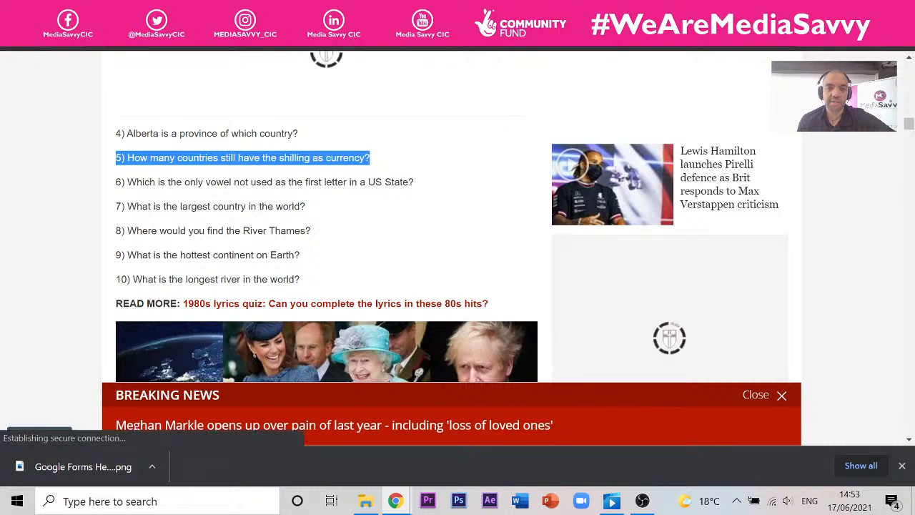
pyautogui.moveTo(306, 206); pyautogui.dragTo(116, 206)
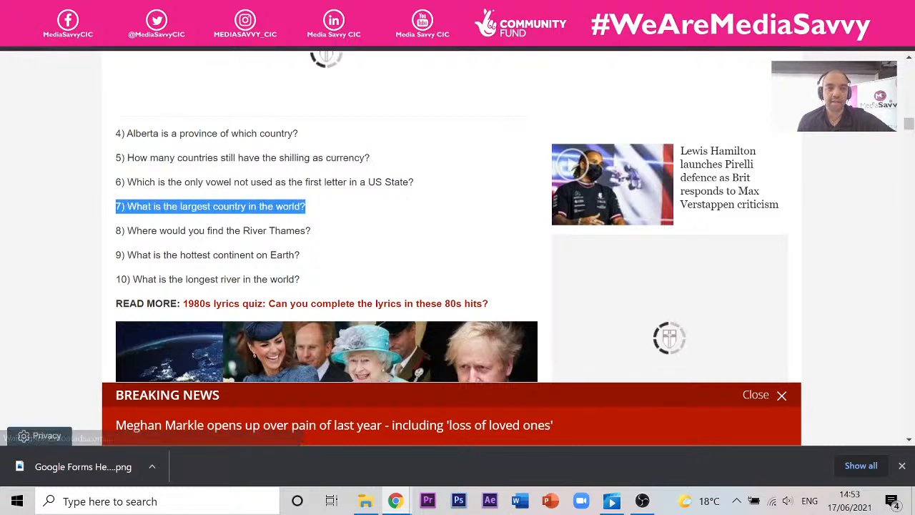
pyautogui.click(236, 11)
pyautogui.hotkey('ctrl', 'v')
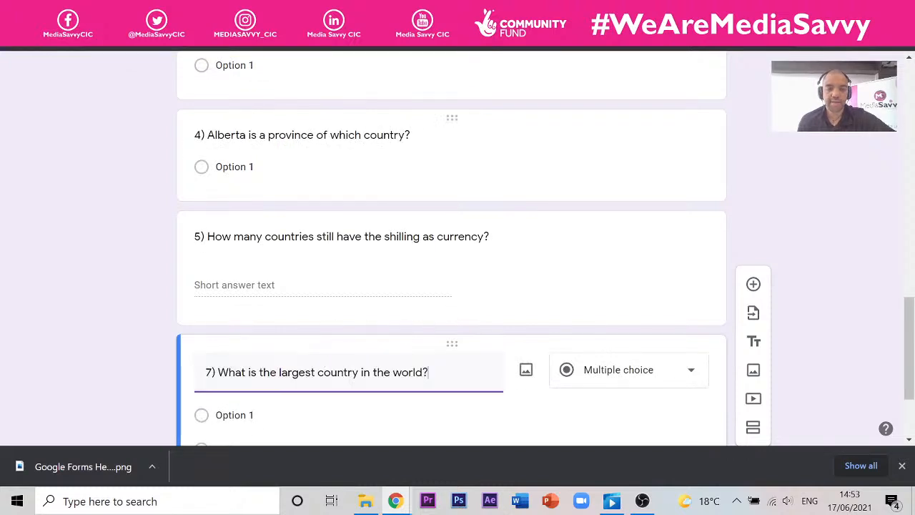
pyautogui.click(358, 11)
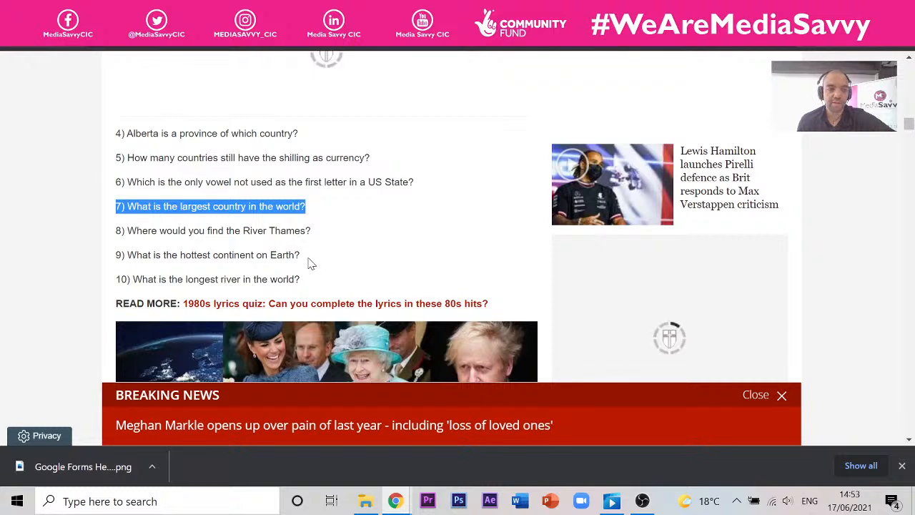
pyautogui.moveTo(311, 264); pyautogui.dragTo(136, 255)
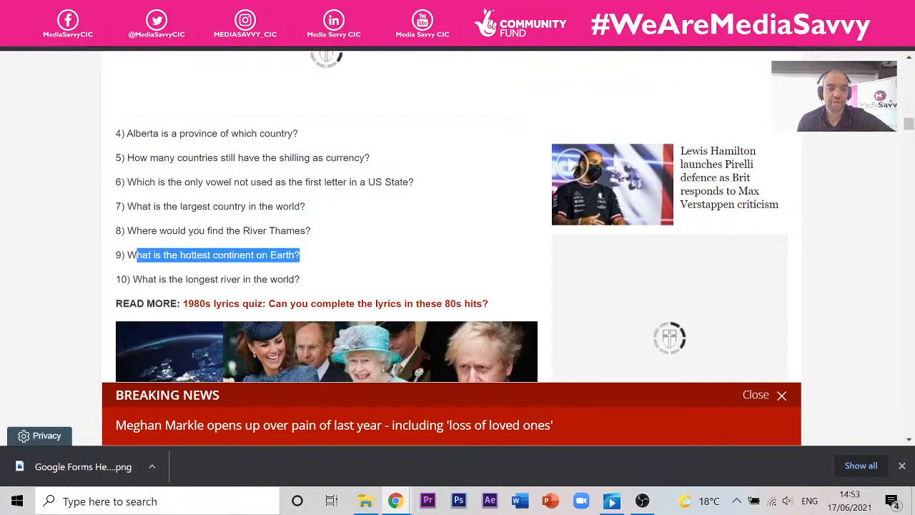
pyautogui.moveTo(304, 280); pyautogui.dragTo(223, 280)
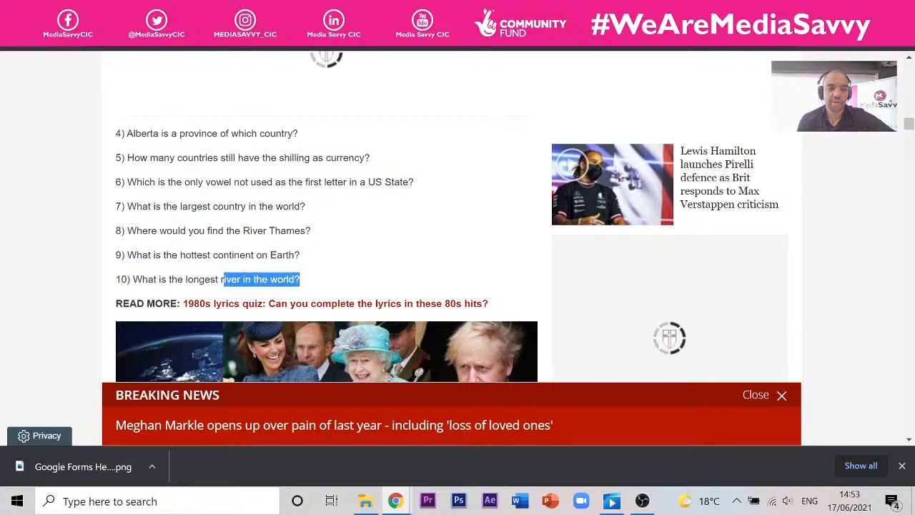
pyautogui.tripleClick(117, 289)
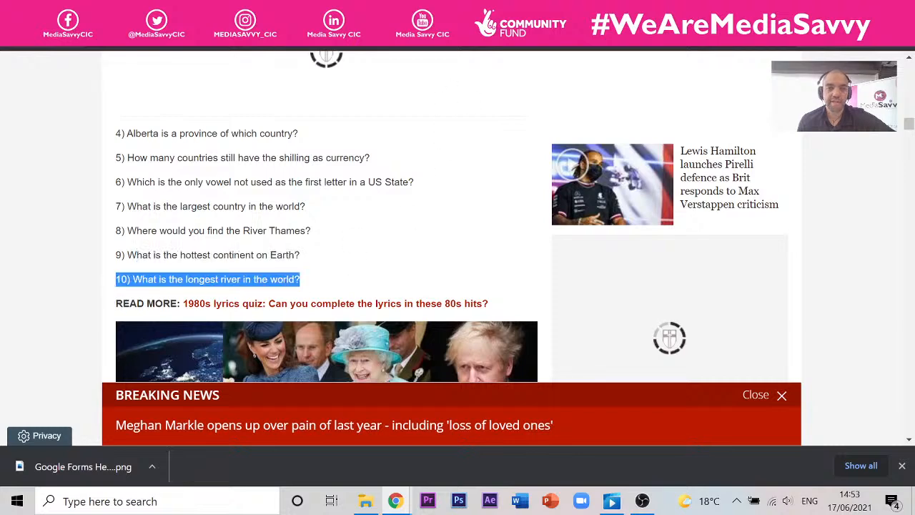
pyautogui.click(208, 10)
pyautogui.scroll(-3, 250, 329)
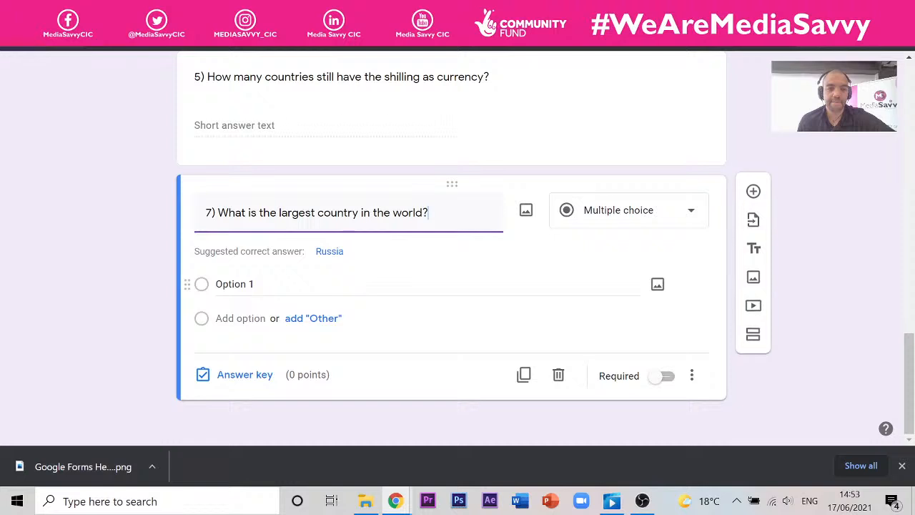
pyautogui.scroll(2, 235, 281)
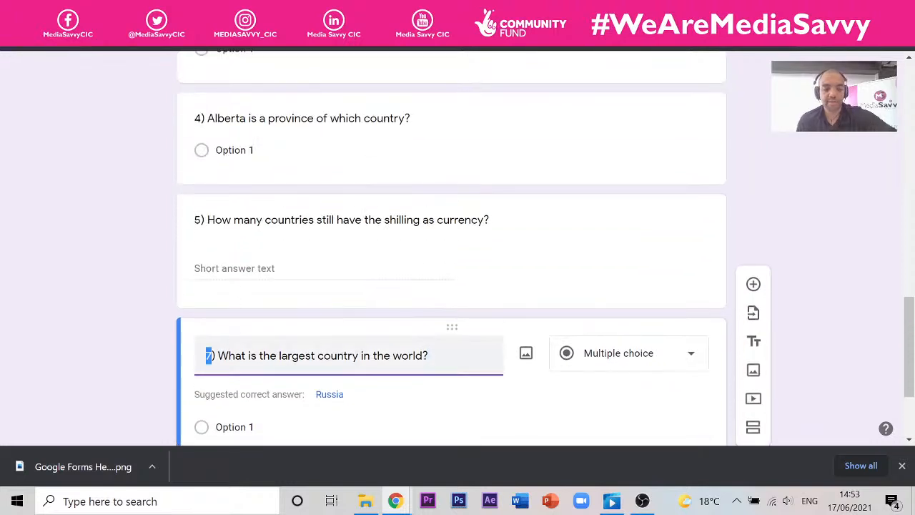
pyautogui.write('6')
# - Paste the longest river question as a new question and renumber it 7
pyautogui.scroll(-2, 280, 317)
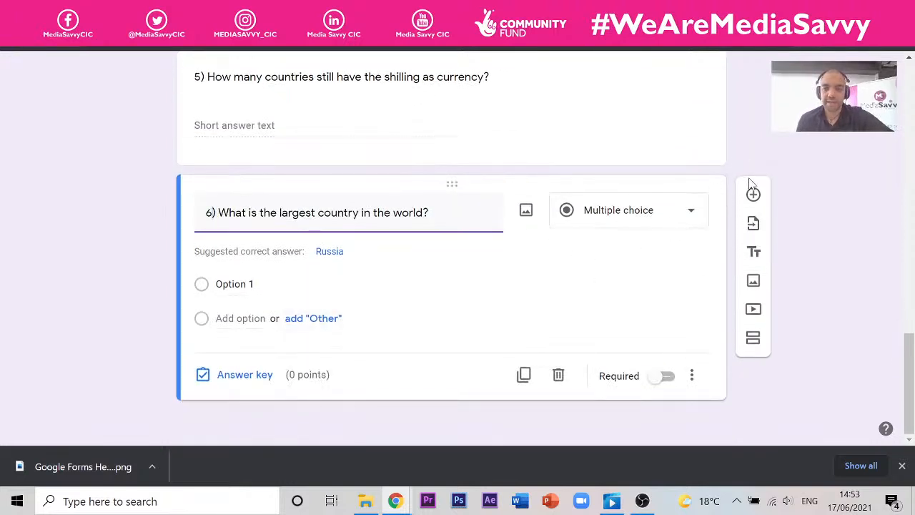
pyautogui.click(752, 191)
pyautogui.hotkey('ctrl', 'v')
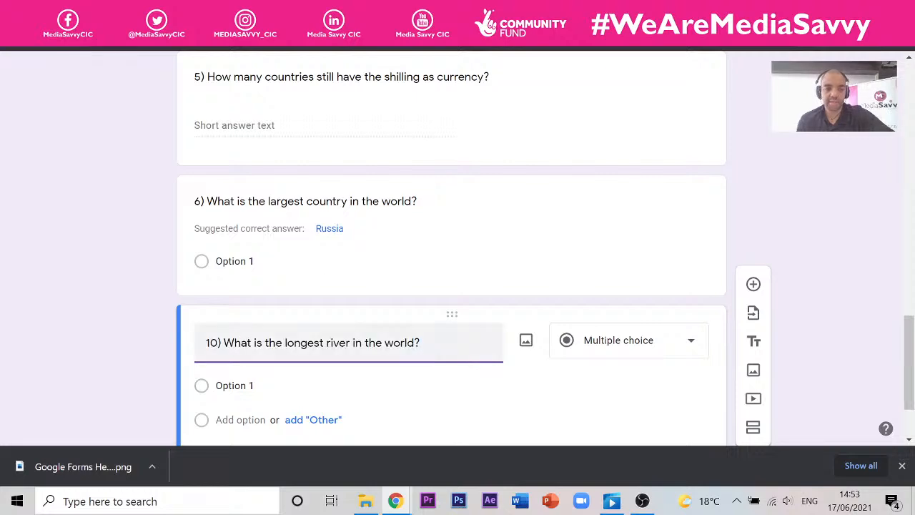
pyautogui.moveTo(221, 343); pyautogui.dragTo(110, 341)
pyautogui.write('7')
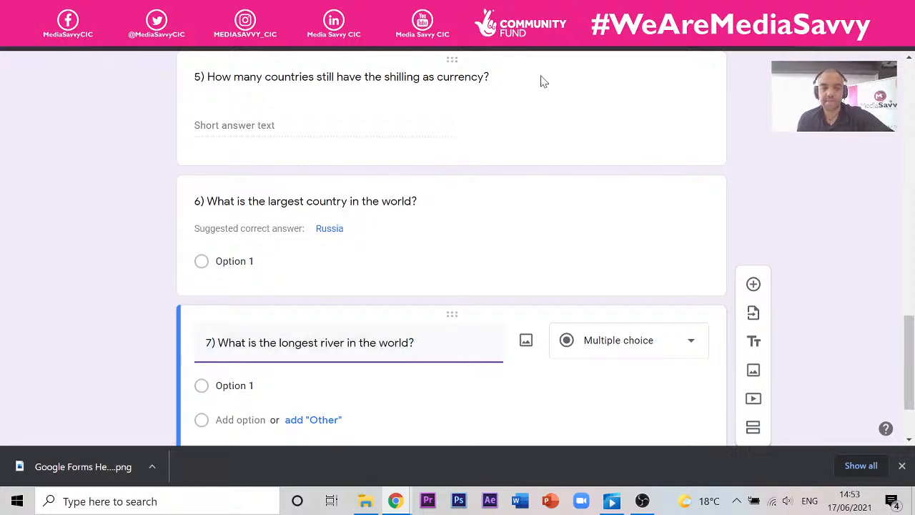
# - Copy the hottest continent question into a new question below question 7
pyautogui.click(325, 10)
pyautogui.scroll(-4, 315, 281)
pyautogui.scroll(3, 275, 259)
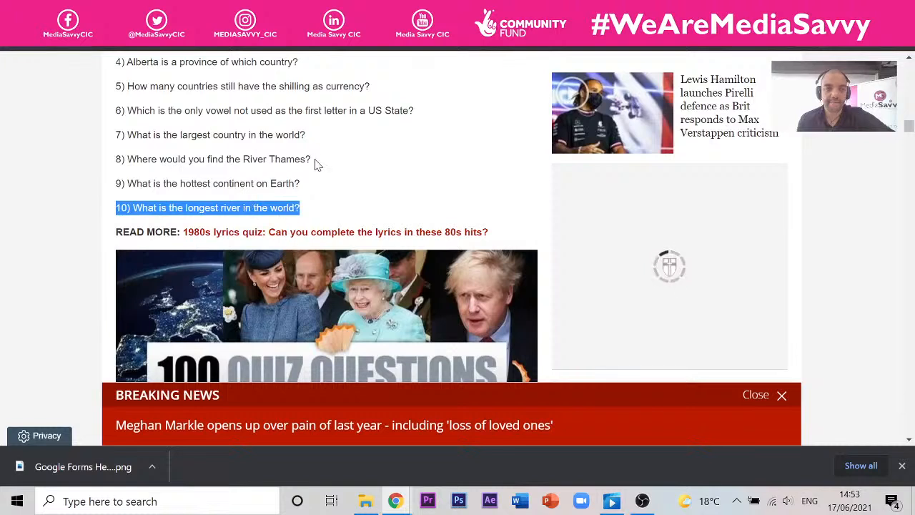
pyautogui.moveTo(302, 189); pyautogui.dragTo(114, 187)
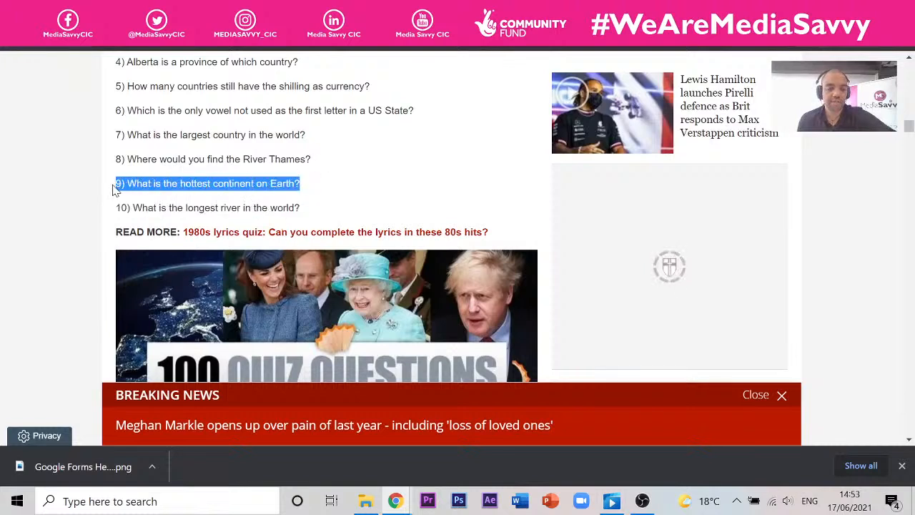
pyautogui.click(179, 10)
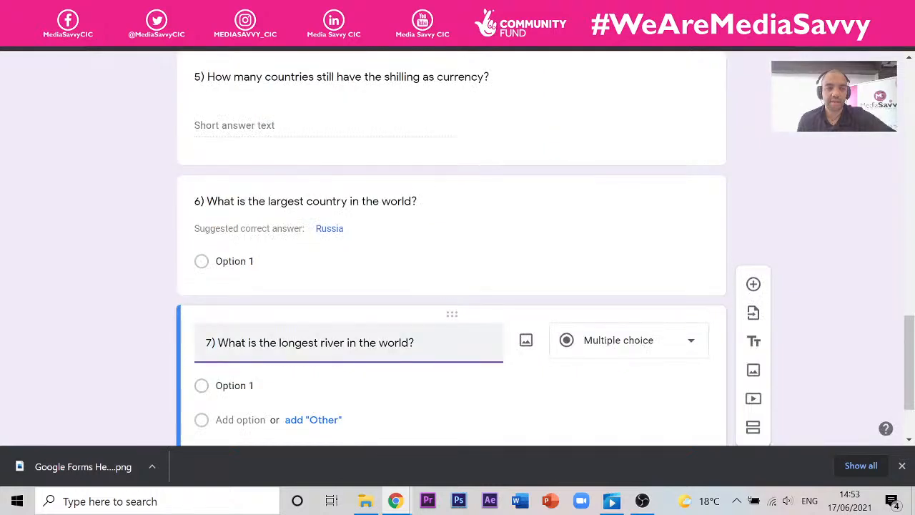
pyautogui.scroll(-2, 457, 329)
pyautogui.click(753, 222)
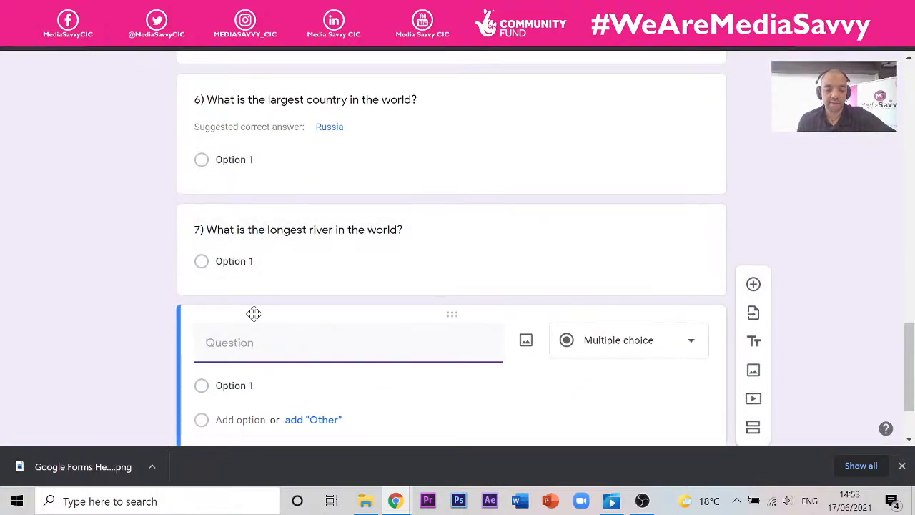
pyautogui.hotkey('ctrl', 'v')
pyautogui.moveTo(214, 343); pyautogui.dragTo(191, 348)
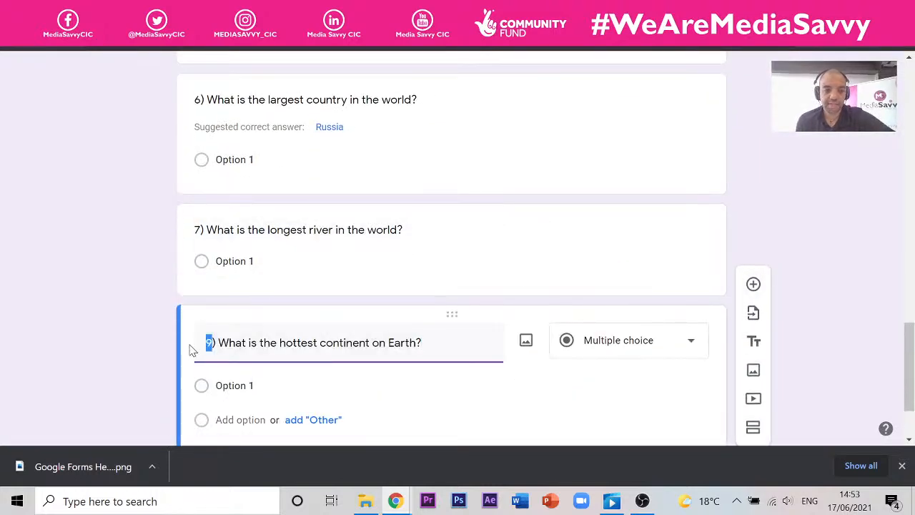
# - Renumber the hottest continent question to 8
pyautogui.write('8')
pyautogui.click(776, 197)
pyautogui.scroll(12, 537, 204)
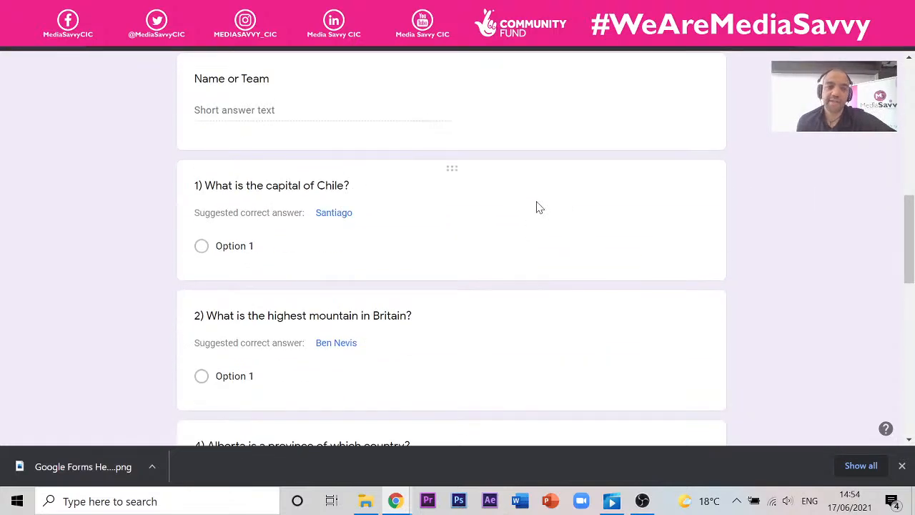
pyautogui.scroll(-2, 537, 204)
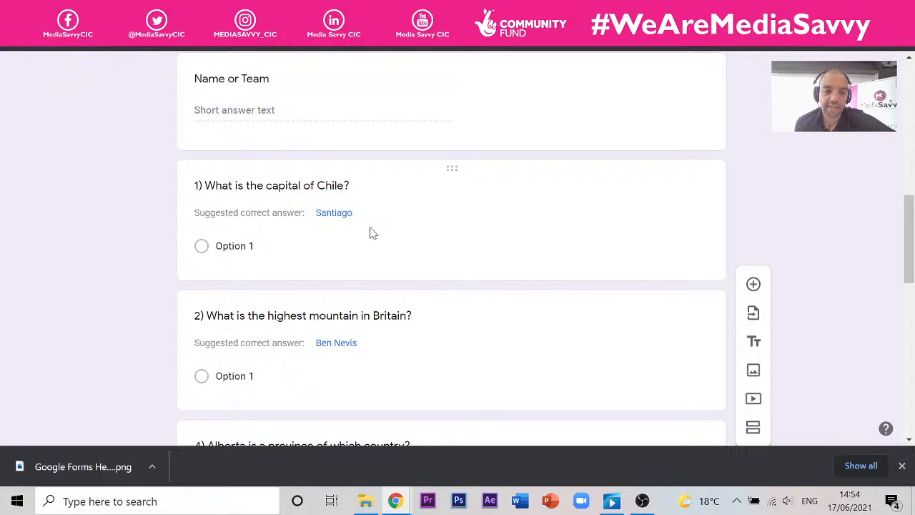
pyautogui.scroll(-1, 301, 203)
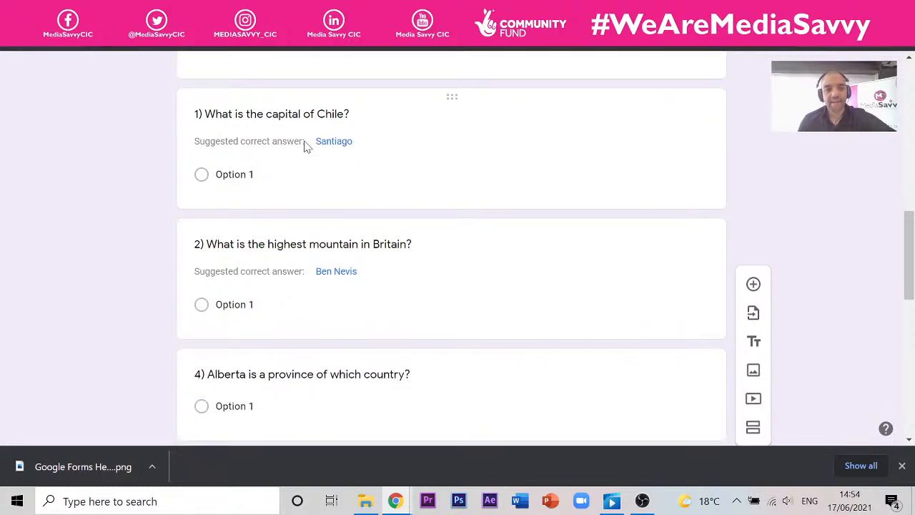
# - Give the Chile capital question the options Santiago, Paris and London, starting a fourth
pyautogui.click(347, 151)
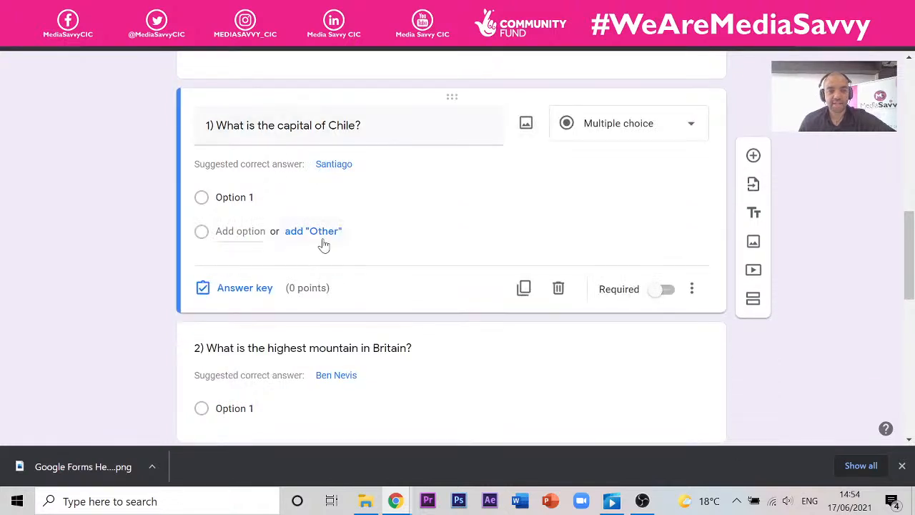
pyautogui.click(338, 171)
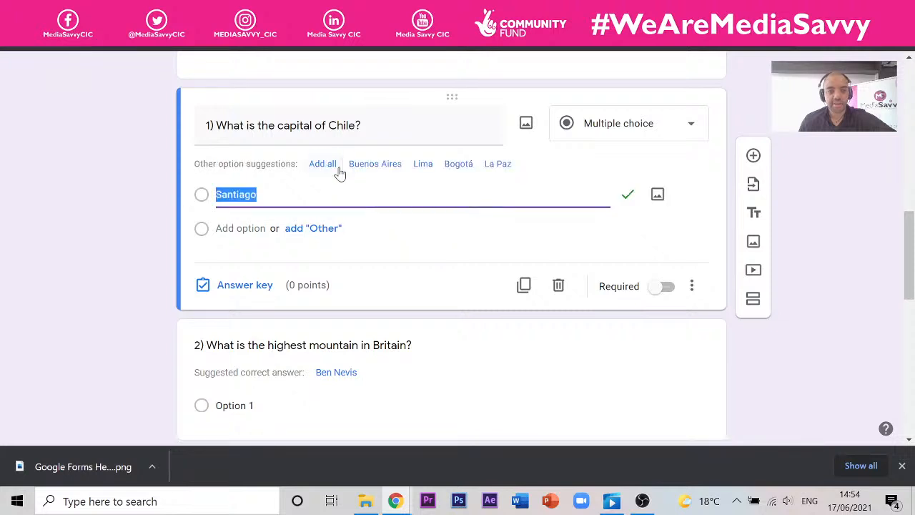
pyautogui.click(326, 244)
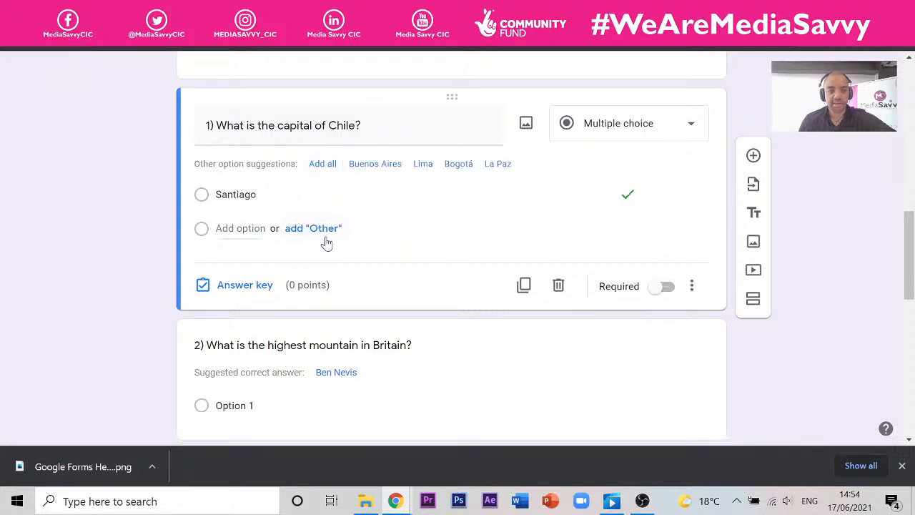
pyautogui.click(247, 230)
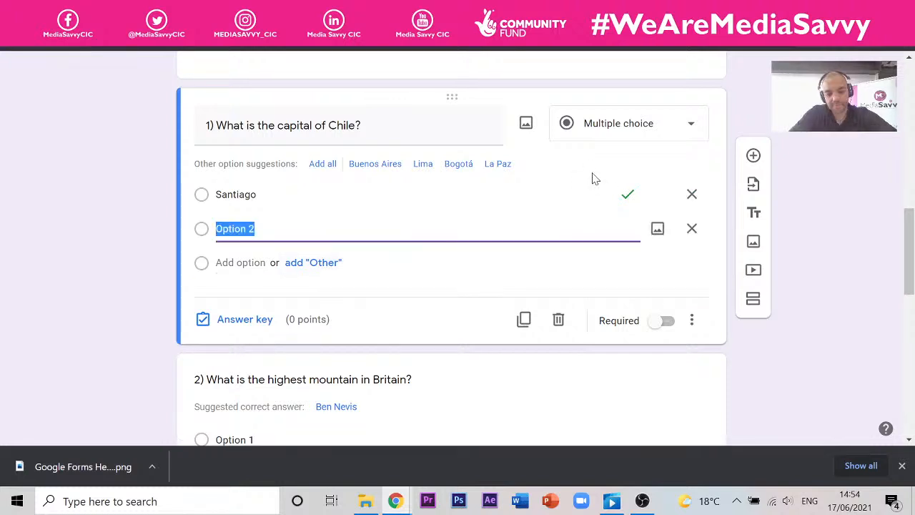
pyautogui.write('Paris')
pyautogui.press('Return')
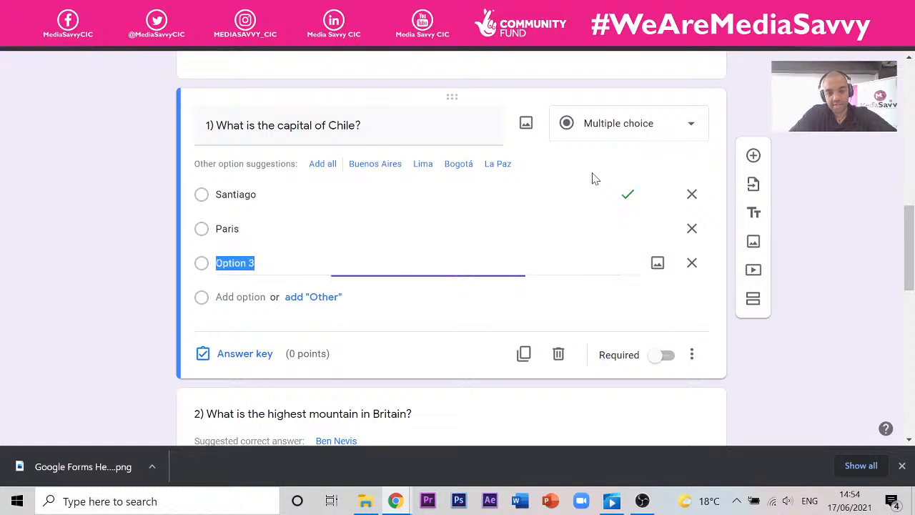
pyautogui.write('Londo')
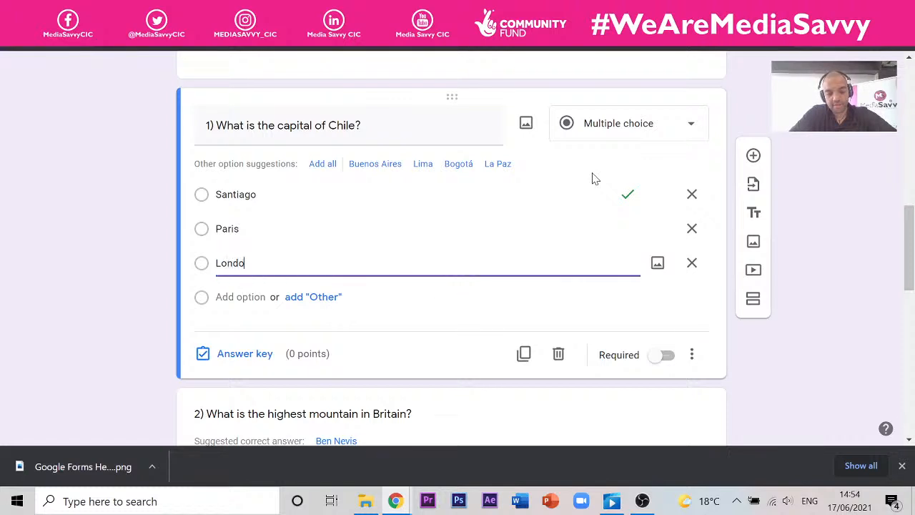
pyautogui.write('n')
pyautogui.press('Return')
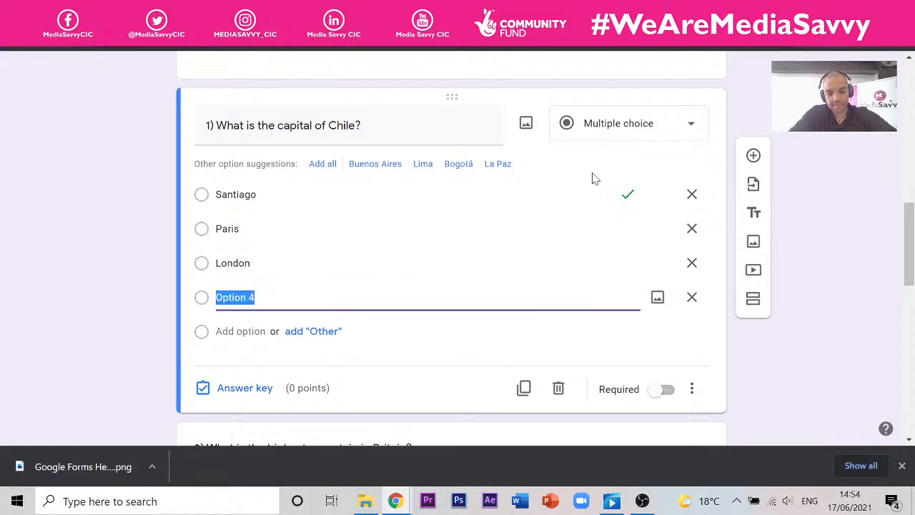
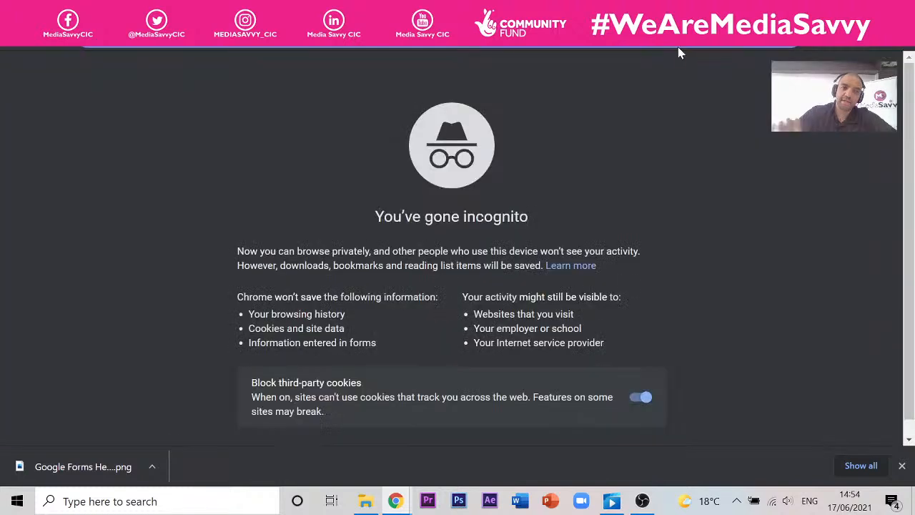
# - Look up 'south american cities' and enter São Paulo as the Chile question's fourth option
pyautogui.write('south')
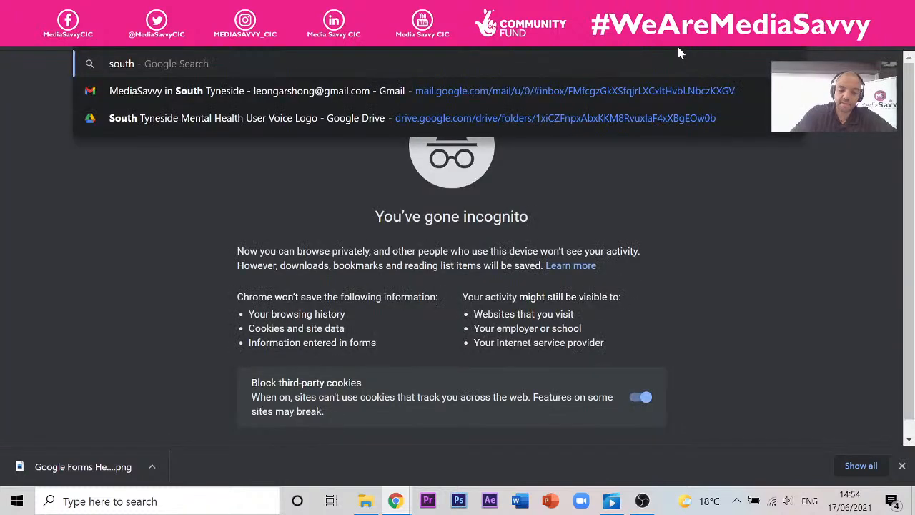
pyautogui.write(' american')
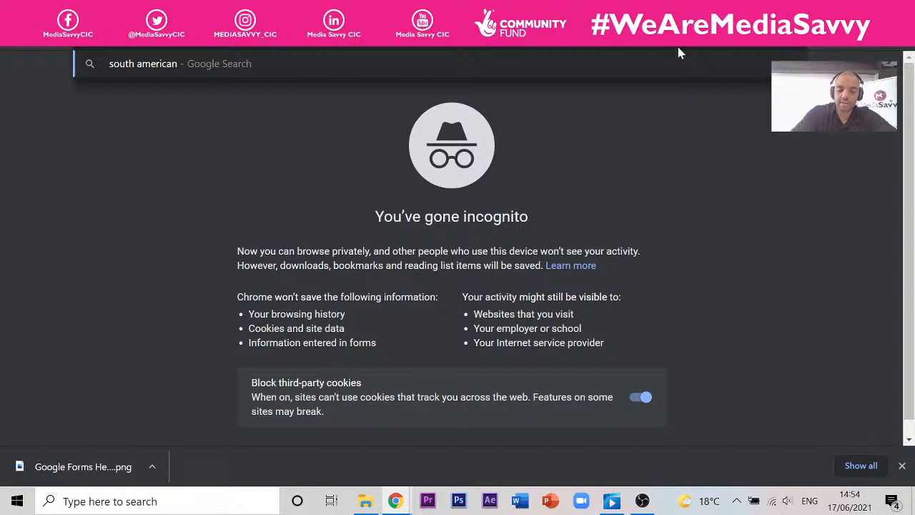
pyautogui.write(' cit')
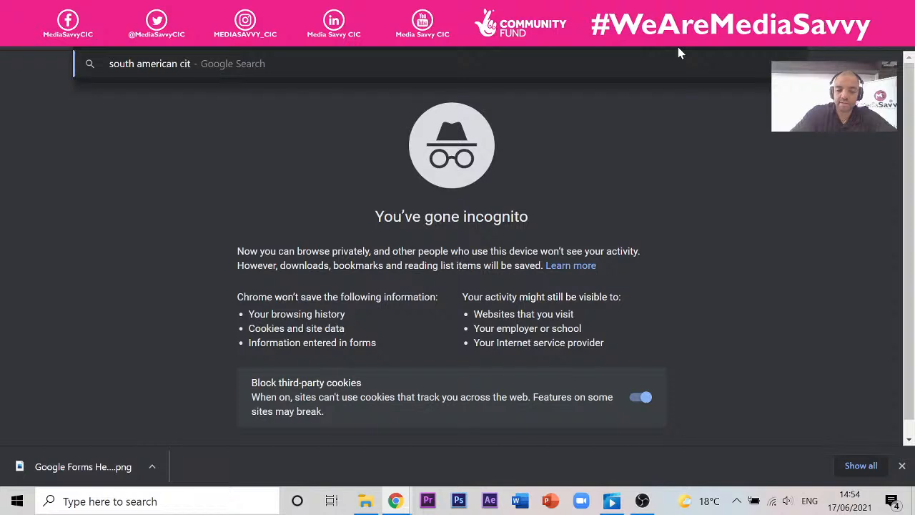
pyautogui.write('ies')
pyautogui.press('Return')
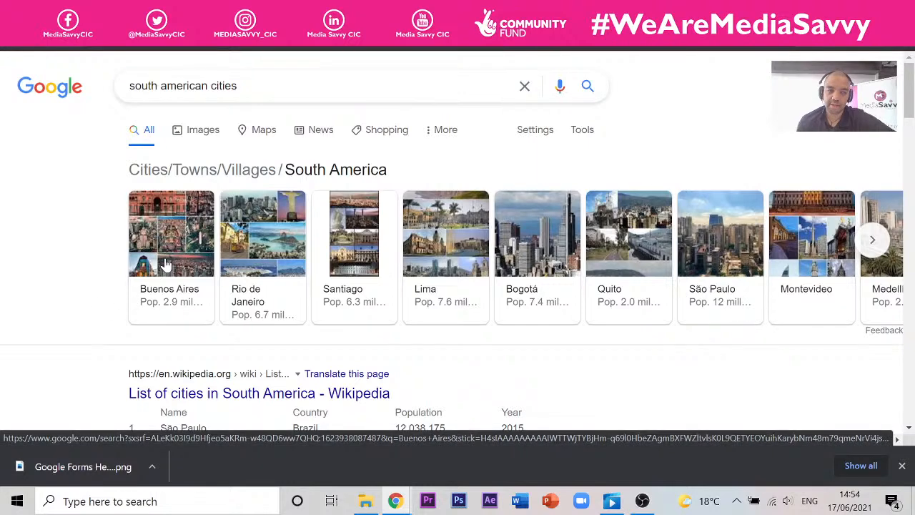
pyautogui.scroll(-3, 207, 226)
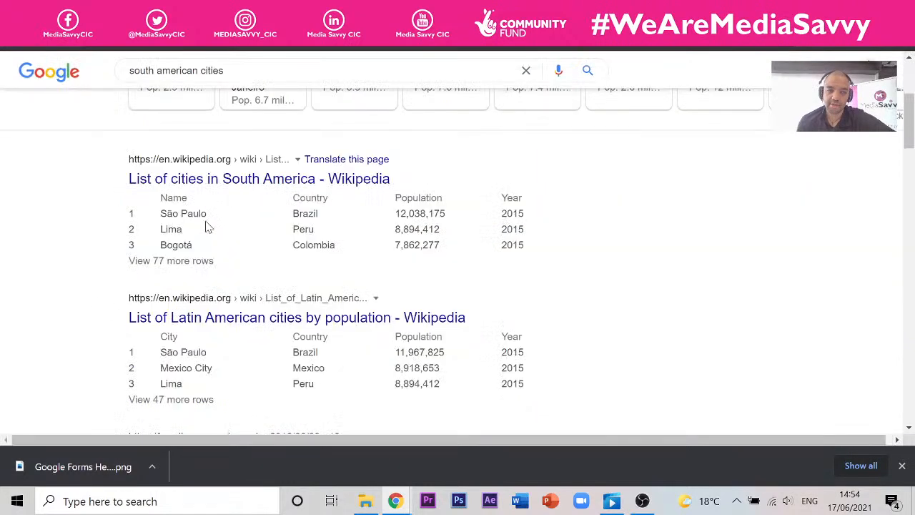
pyautogui.moveTo(206, 220); pyautogui.dragTo(159, 220)
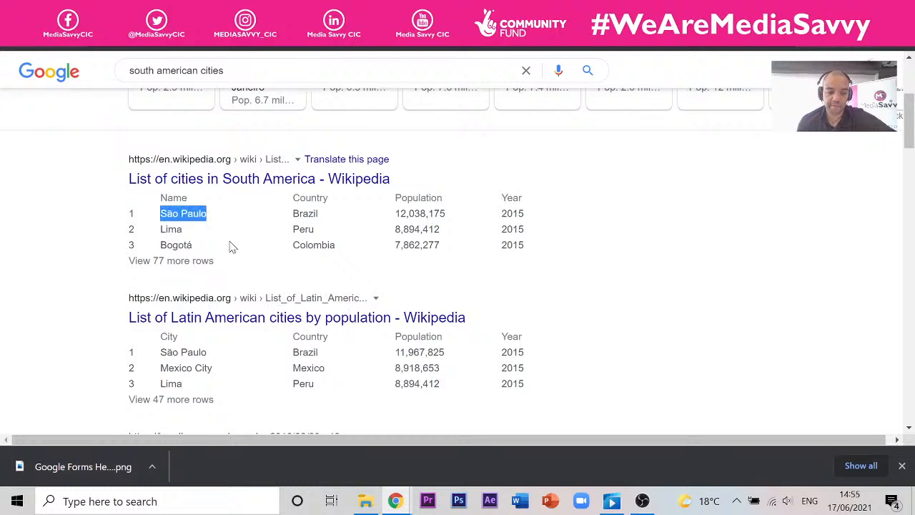
pyautogui.hotkey('ctrl', 'Tab')
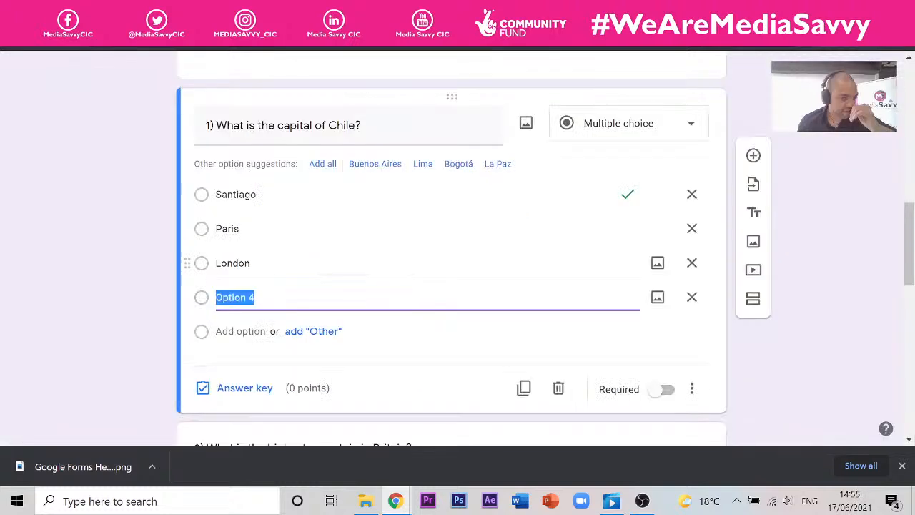
pyautogui.write('São Paulo')
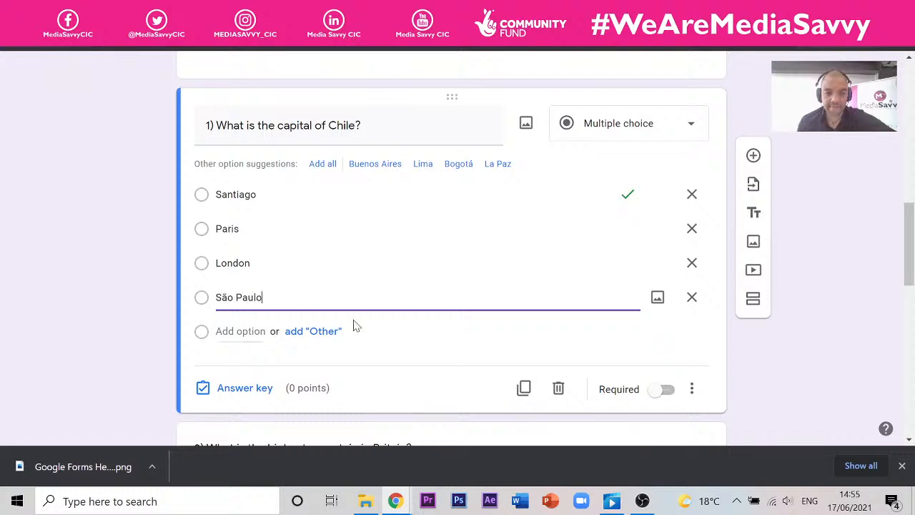
# - Give the Chile capital question 1 point in the answer key and open its answer feedback dialog
pyautogui.click(262, 390)
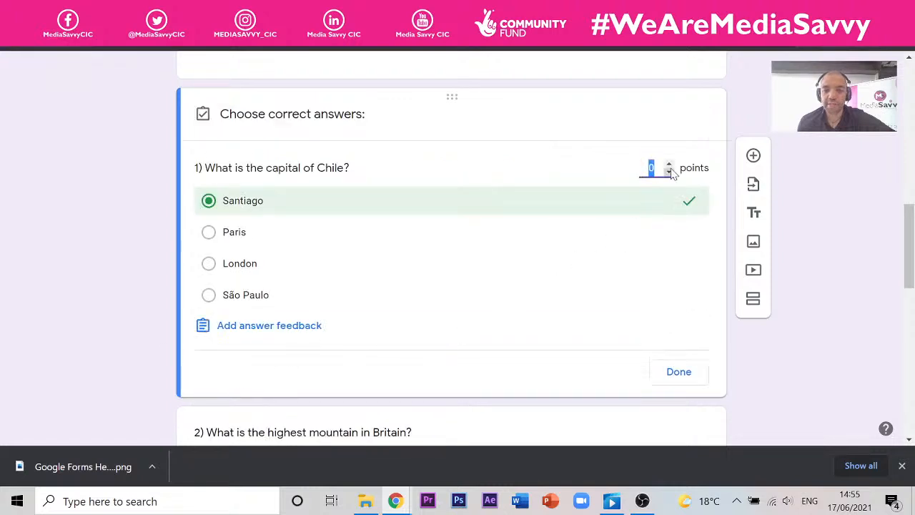
pyautogui.click(669, 165)
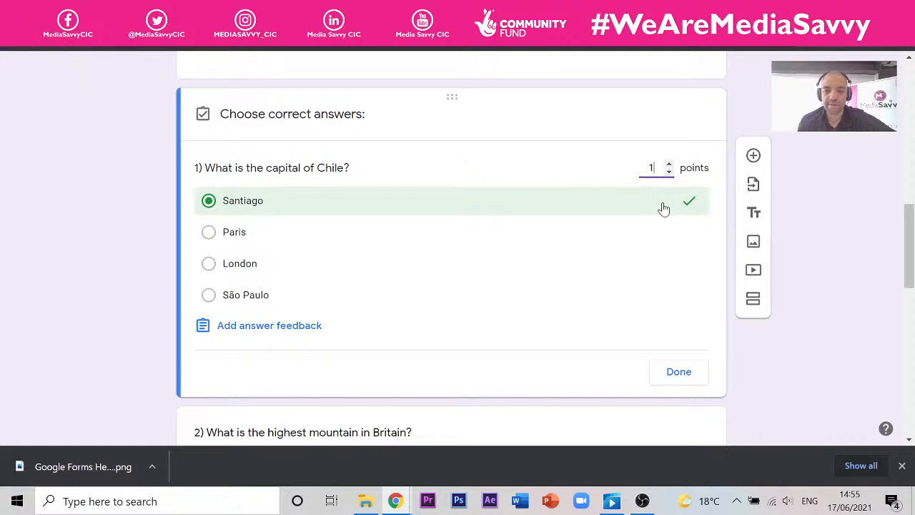
pyautogui.click(234, 329)
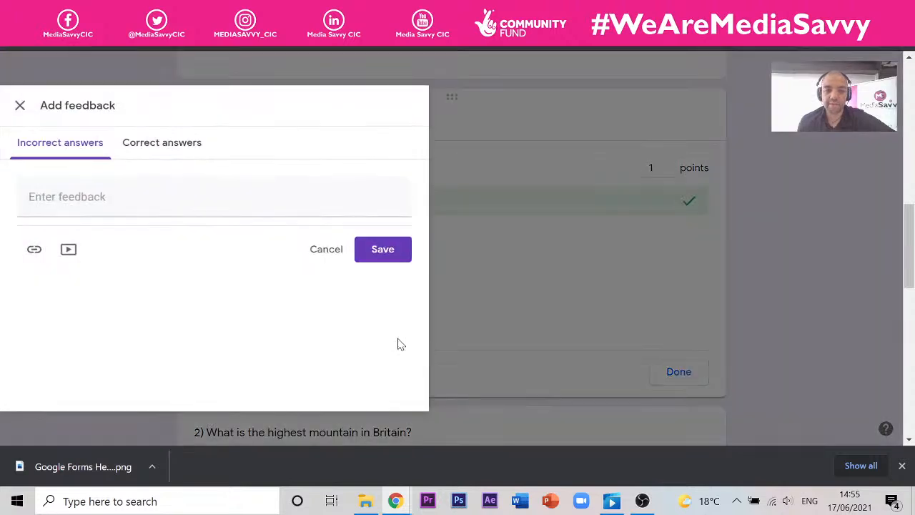
pyautogui.click(178, 148)
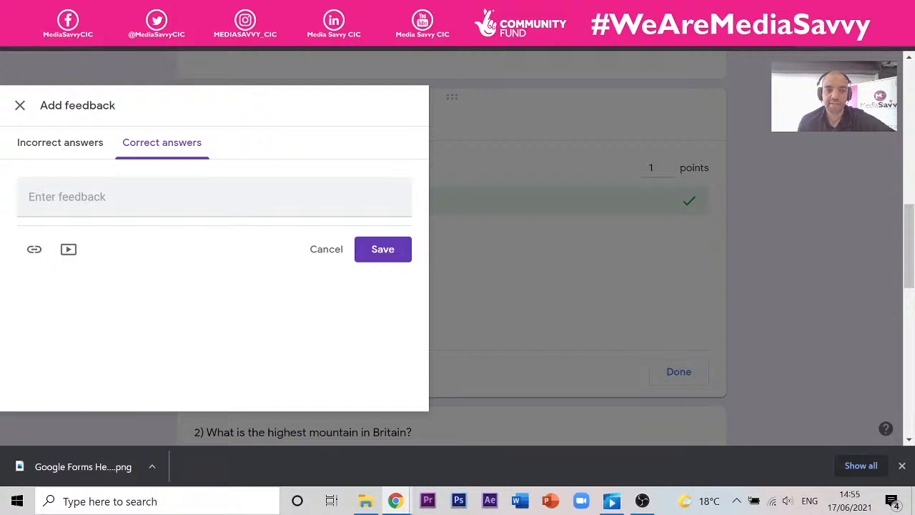
pyautogui.click(401, 249)
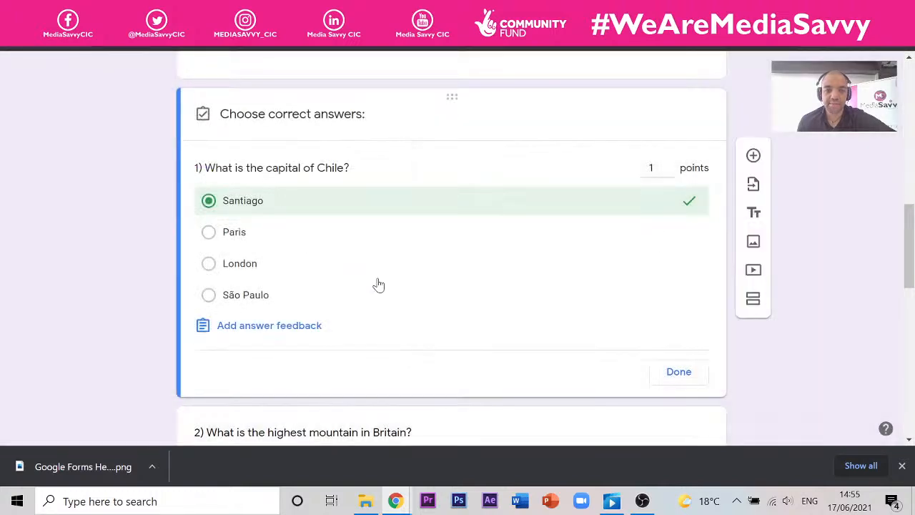
pyautogui.click(306, 330)
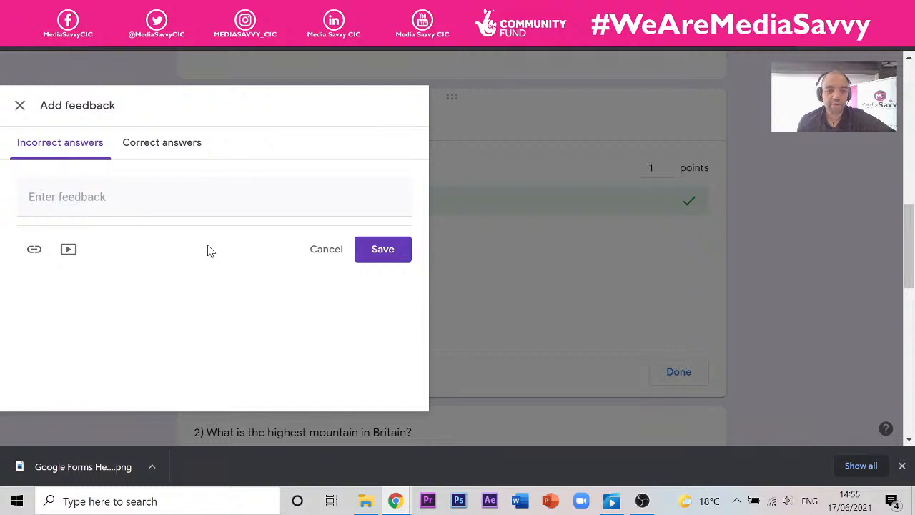
# - Search YouTube for Santiago Chile videos to add to the incorrect-answer feedback
pyautogui.click(69, 252)
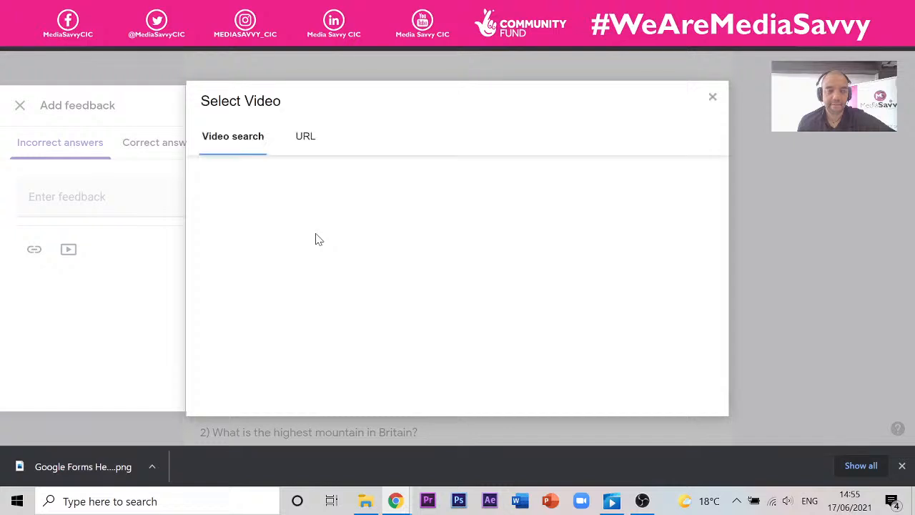
pyautogui.click(306, 142)
pyautogui.click(260, 147)
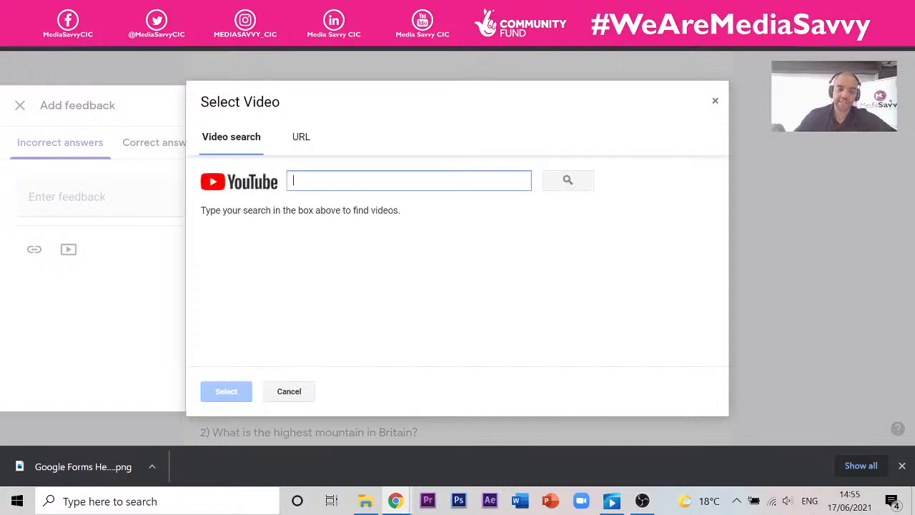
pyautogui.write('Santiago Chile')
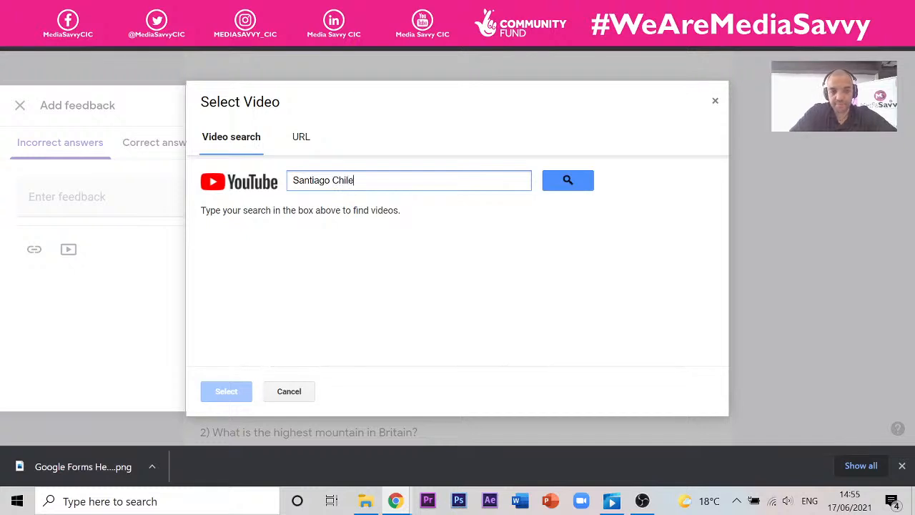
pyautogui.press('Return')
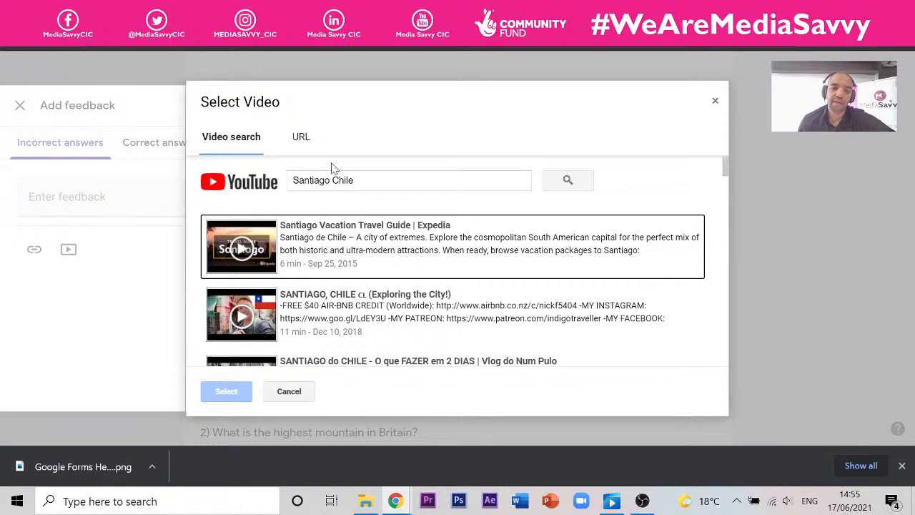
# - Attach the 'Santiago Vacation Travel Guide | Expedia' video and save the feedback
pyautogui.click(438, 231)
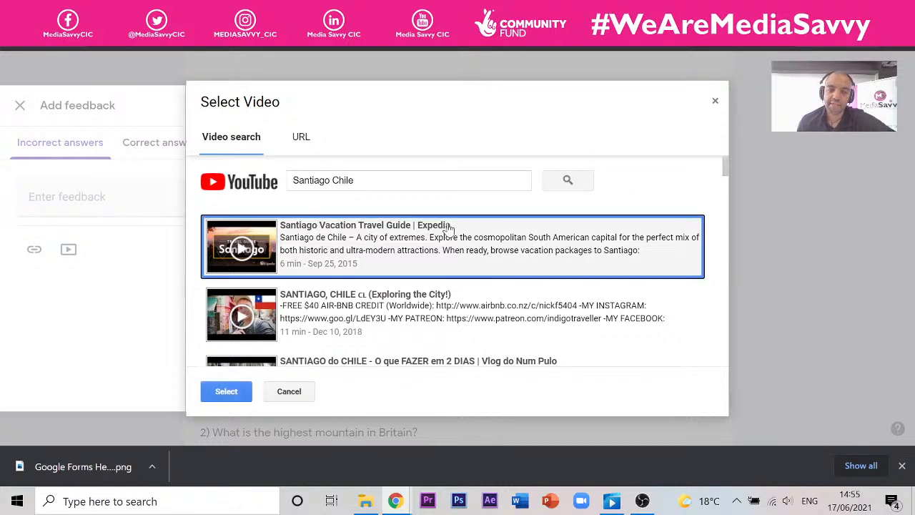
pyautogui.click(261, 393)
pyautogui.click(396, 293)
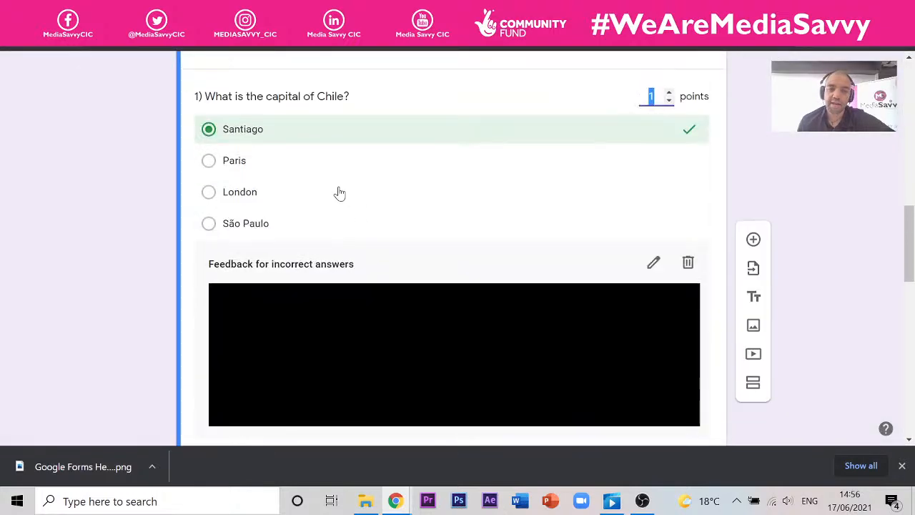
pyautogui.scroll(6, 443, 172)
pyautogui.scroll(-4, 427, 162)
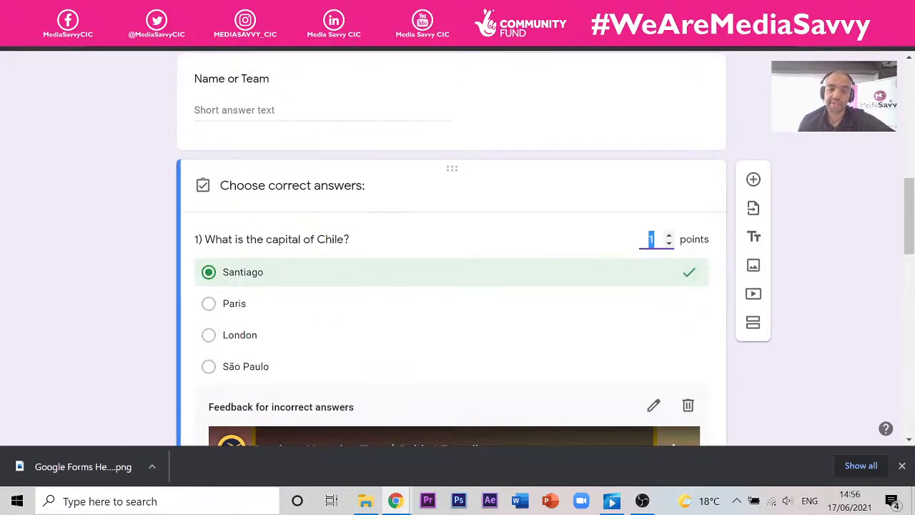
pyautogui.scroll(8, 564, 84)
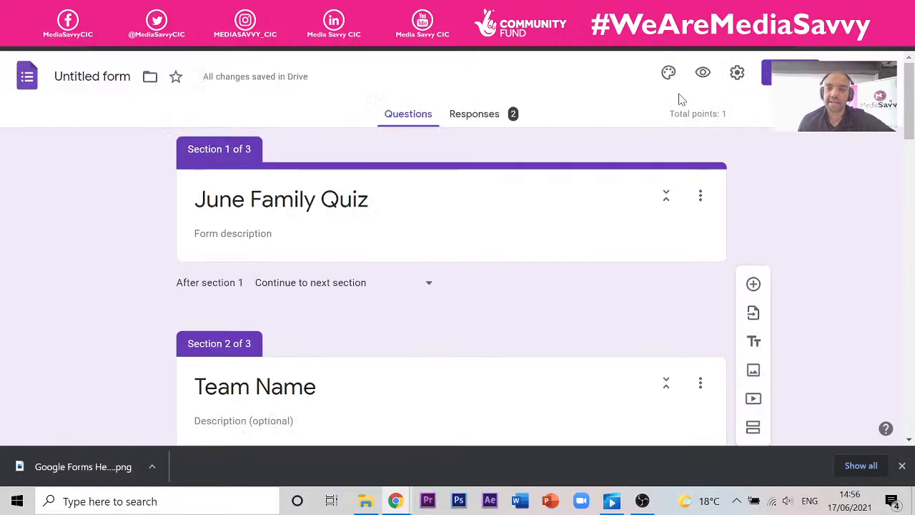
# - Preview the quiz and advance past Team Name to the Quiz Questions section
pyautogui.click(703, 74)
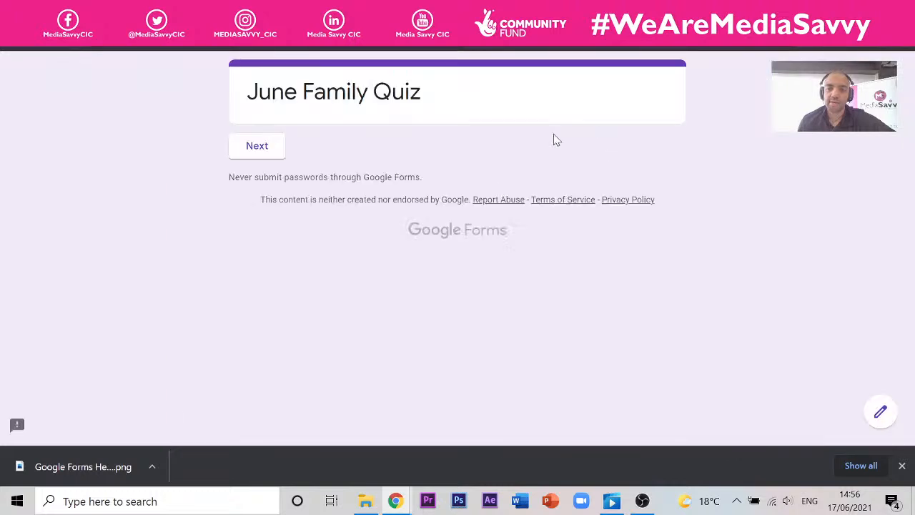
pyautogui.click(257, 147)
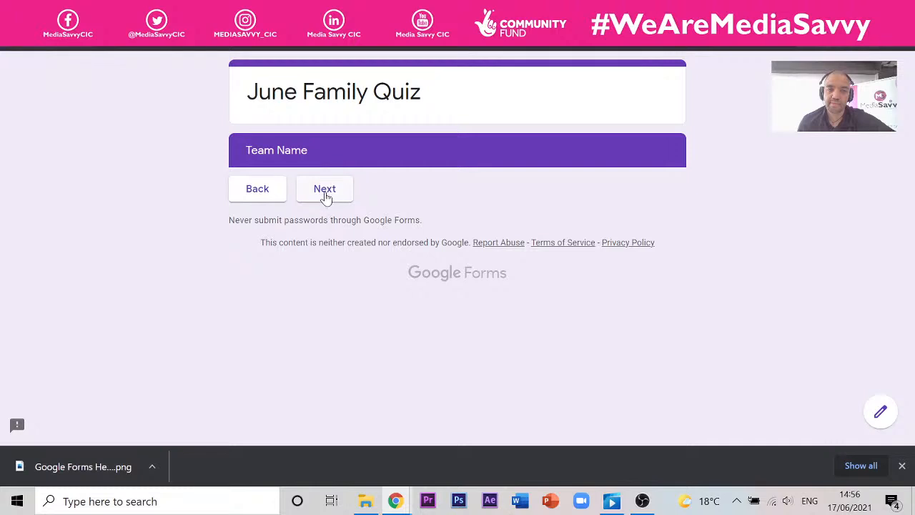
pyautogui.click(334, 190)
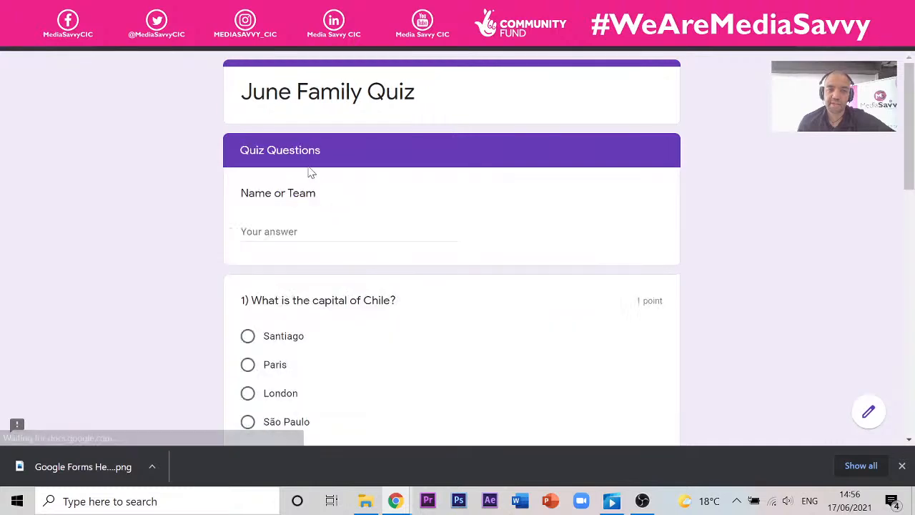
pyautogui.scroll(-3, 264, 142)
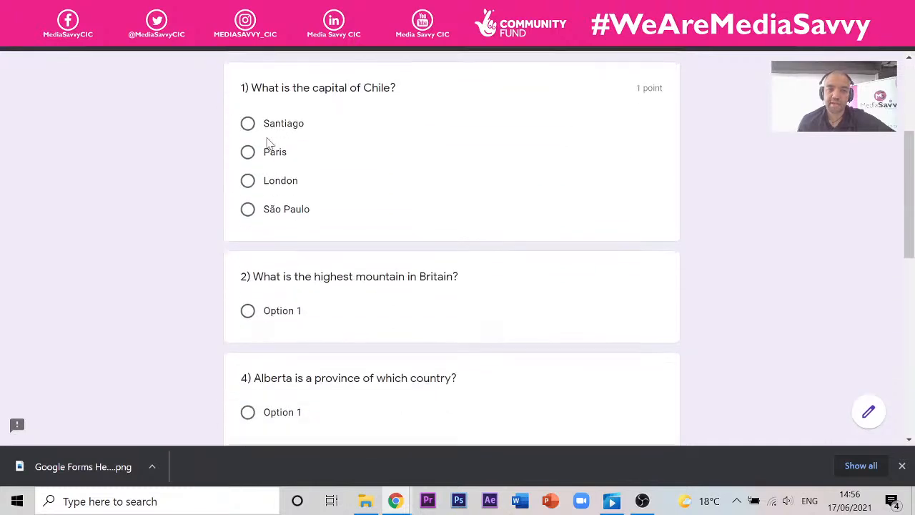
pyautogui.scroll(3, 298, 130)
pyautogui.scroll(-2, 301, 132)
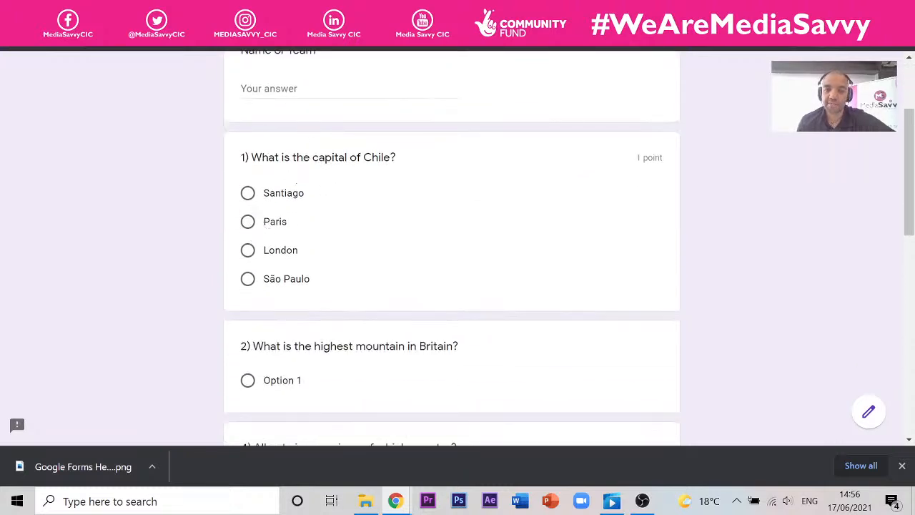
# - Answer the Chile question with Paris and submit the test response
pyautogui.click(249, 226)
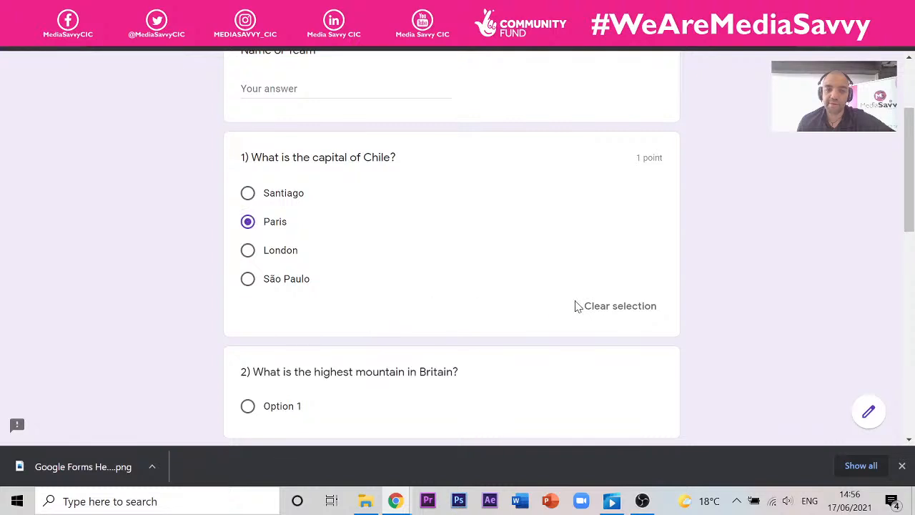
pyautogui.scroll(-2, 352, 212)
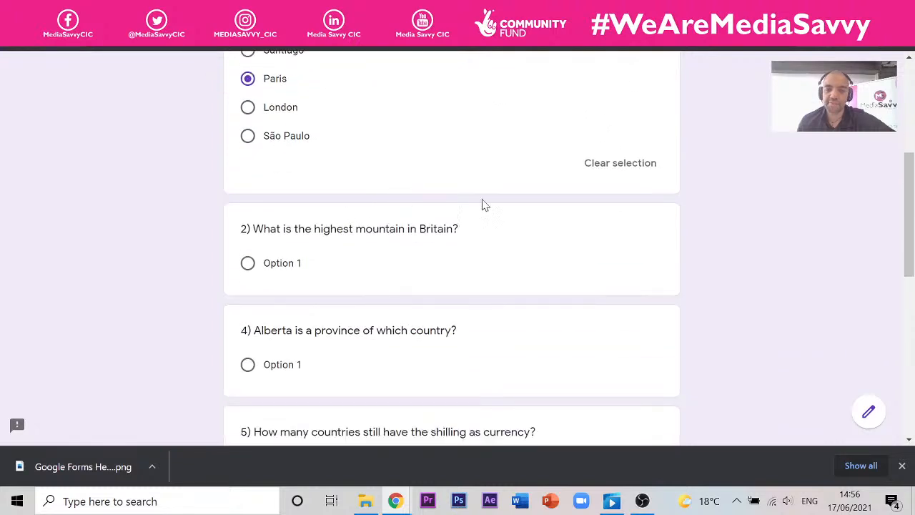
pyautogui.scroll(2, 483, 205)
pyautogui.scroll(-10, 484, 205)
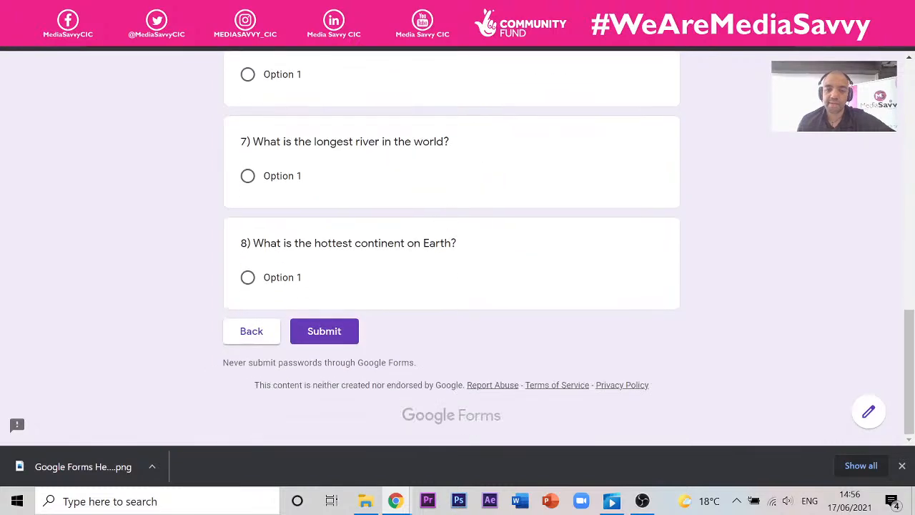
pyautogui.click(346, 333)
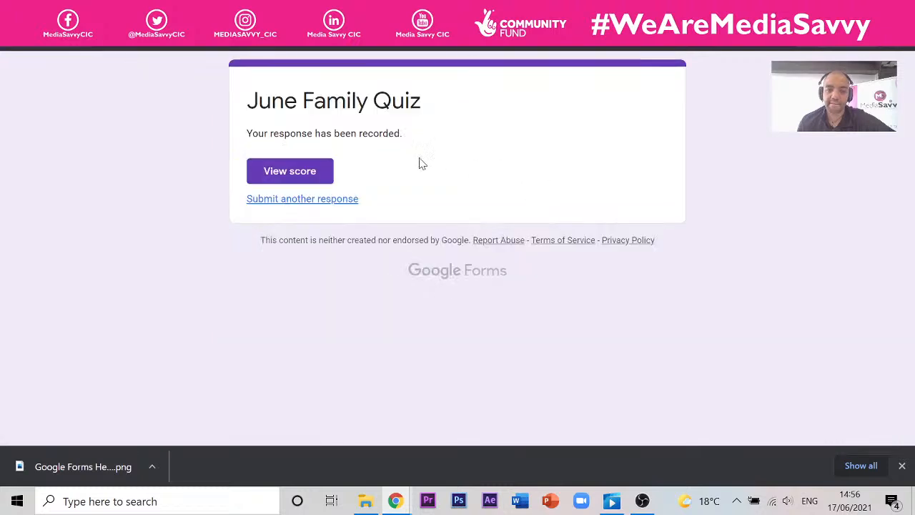
# - View the 0/1 score, review question 1's wrong answer, and play its Santiago feedback video
pyautogui.click(328, 170)
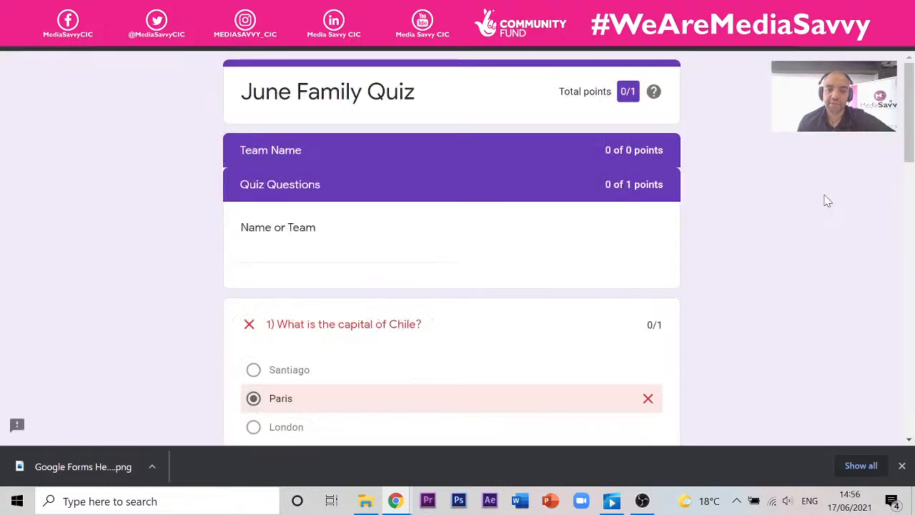
pyautogui.scroll(-3, 483, 177)
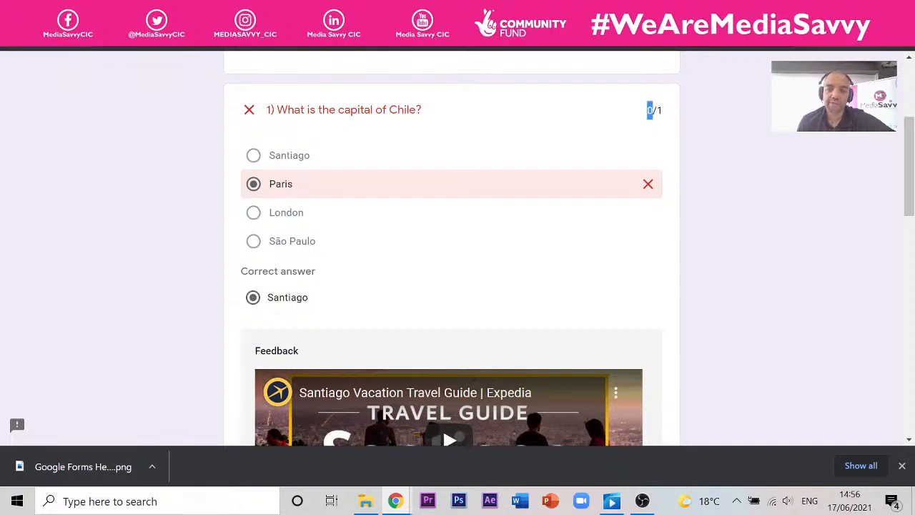
pyautogui.scroll(-2, 431, 130)
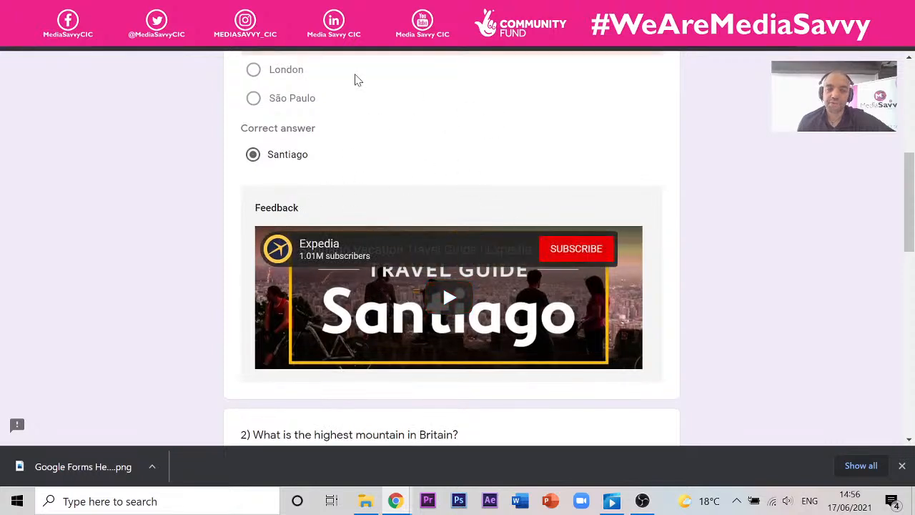
pyautogui.scroll(1, 246, 98)
pyautogui.scroll(1, 322, 143)
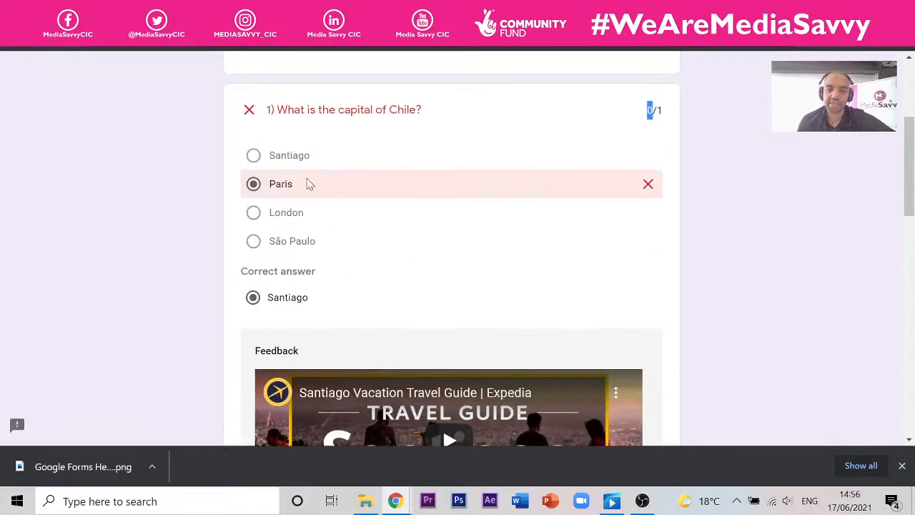
pyautogui.scroll(-2, 400, 153)
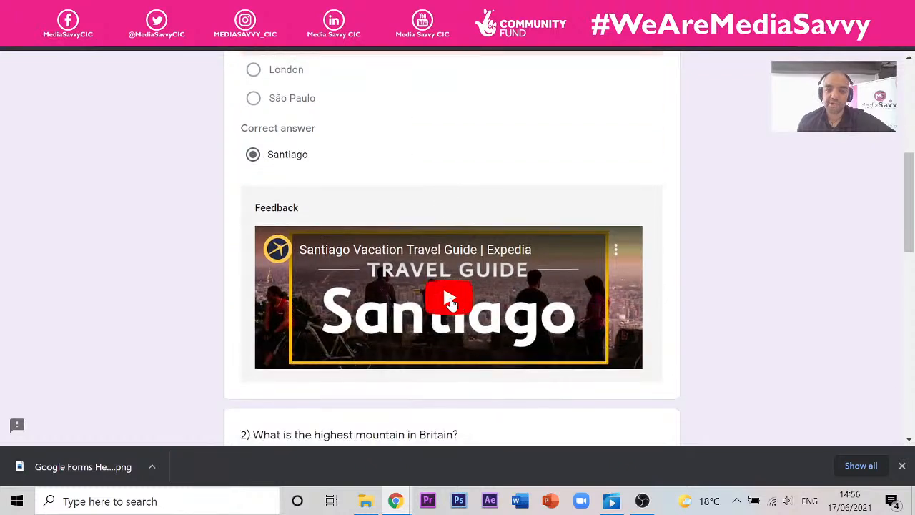
pyautogui.click(449, 301)
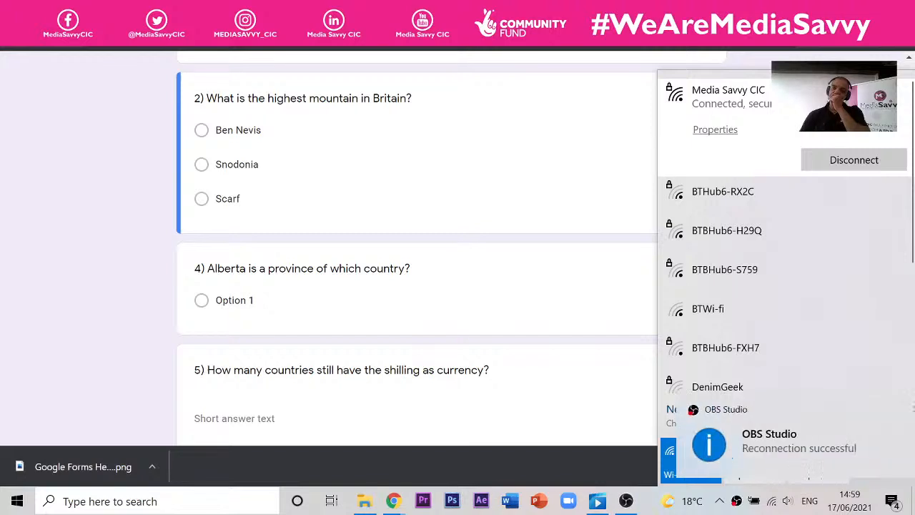
# - Close the Wi-Fi network list and the reconnection notification
pyautogui.click(263, 158)
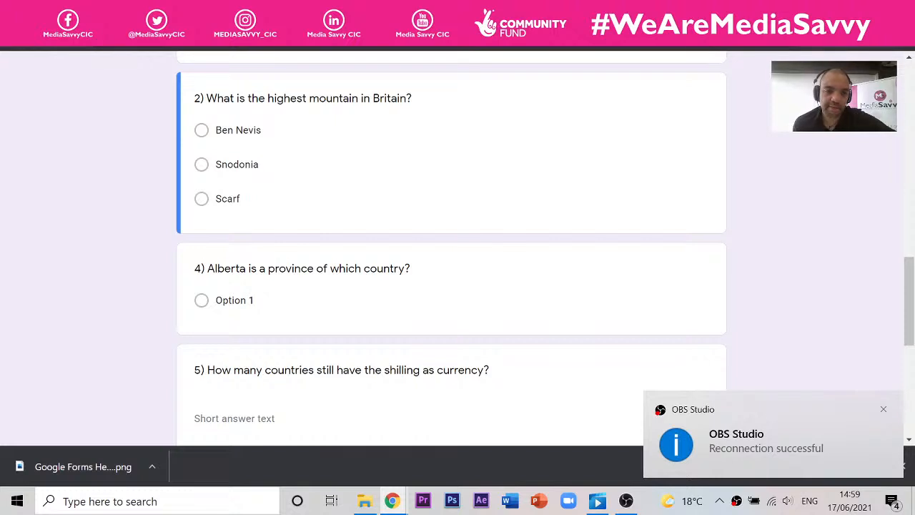
pyautogui.click(884, 409)
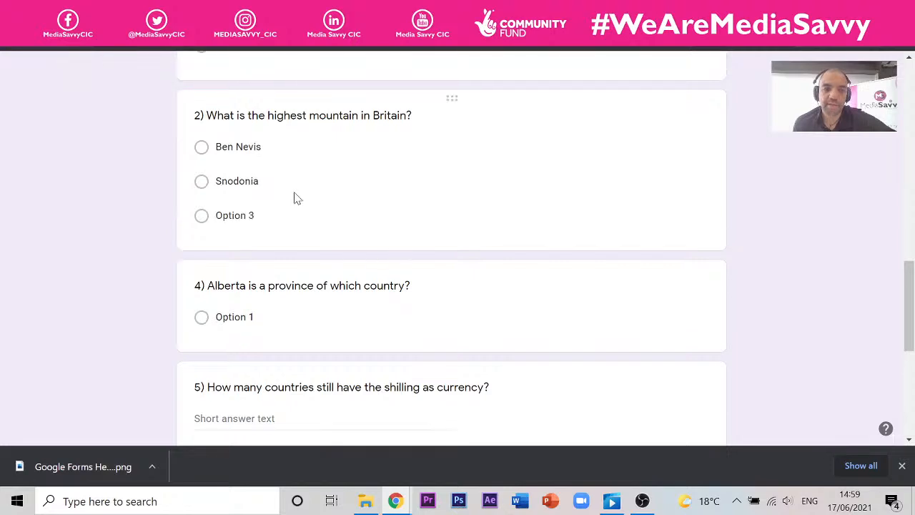
pyautogui.scroll(-9, 290, 181)
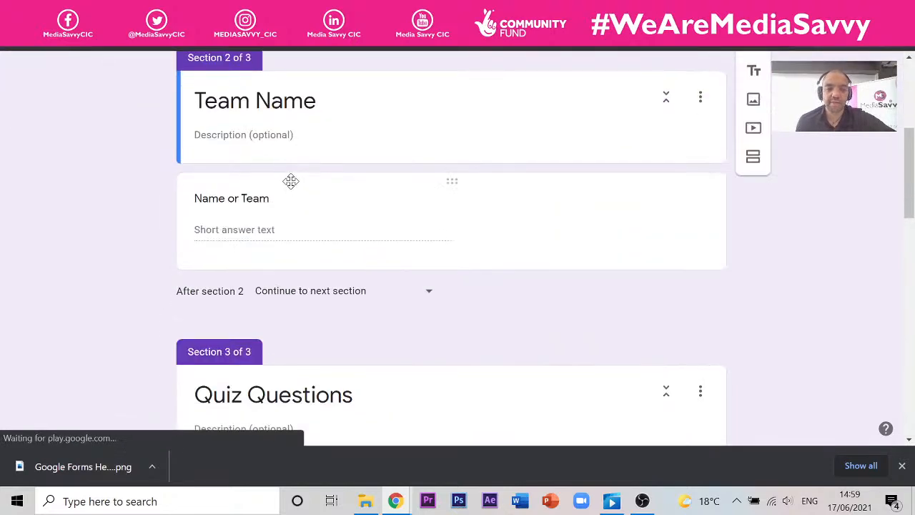
pyautogui.scroll(-3, 254, 250)
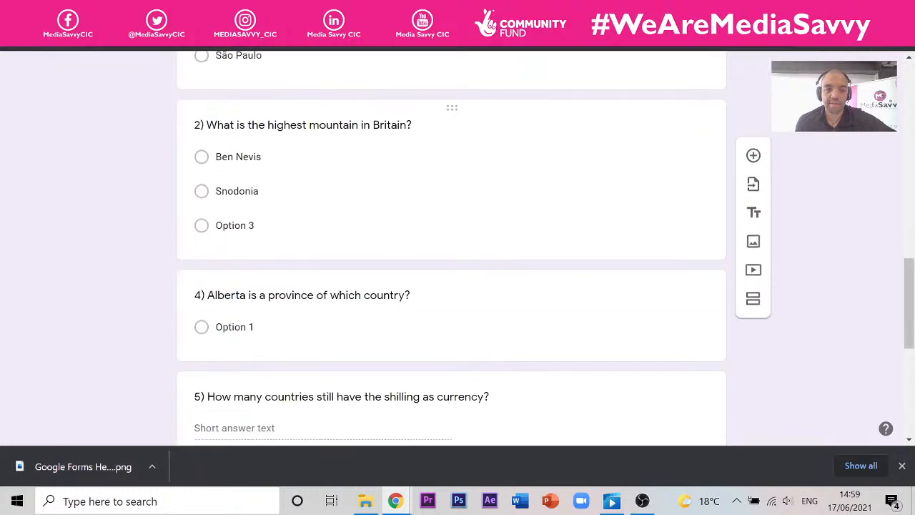
# - Enter Scarfell Pike as question 2's third answer option
pyautogui.click(259, 235)
pyautogui.write('C')
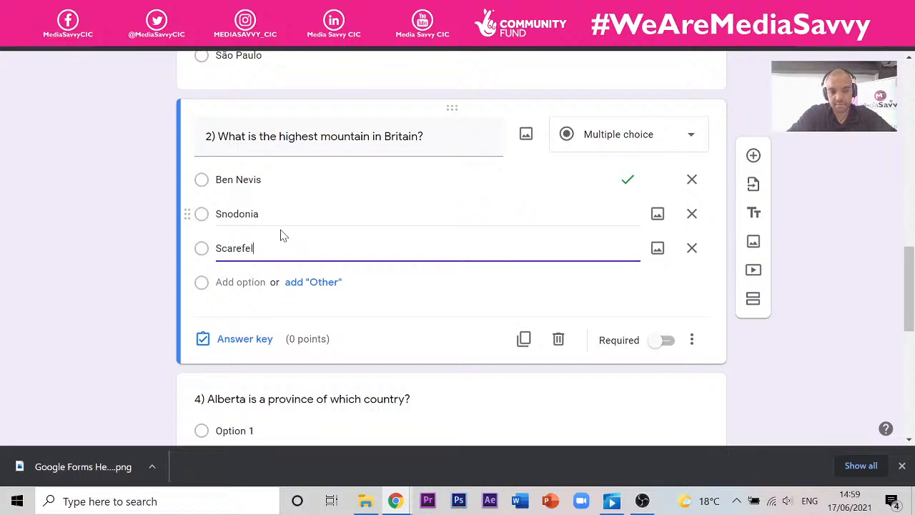
pyautogui.hotkey('ctrl', 'Tab')
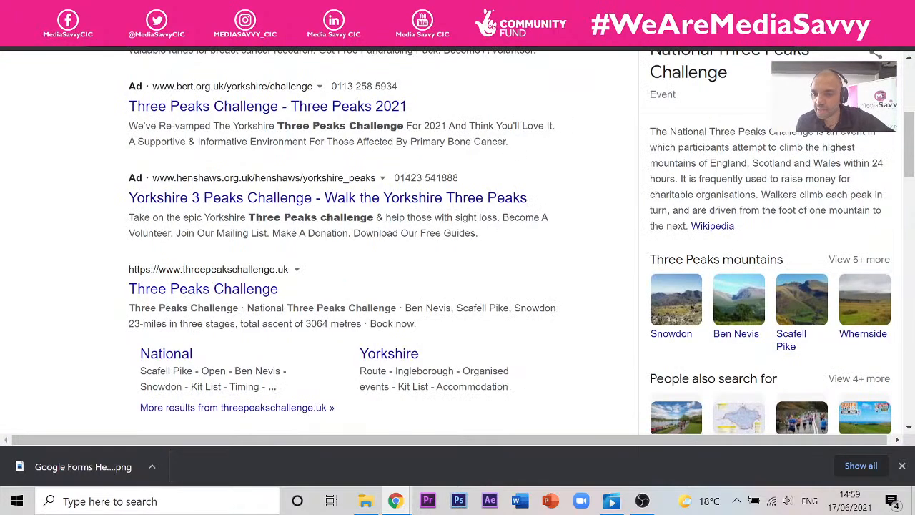
pyautogui.hotkey('ctrl', 'shift', 'Tab')
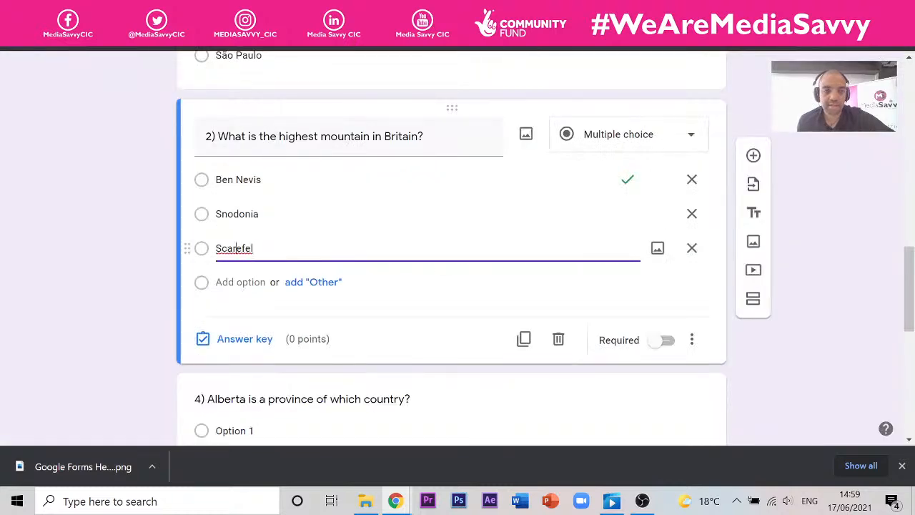
pyautogui.moveTo(235, 248); pyautogui.dragTo(254, 248)
pyautogui.write('fell ')
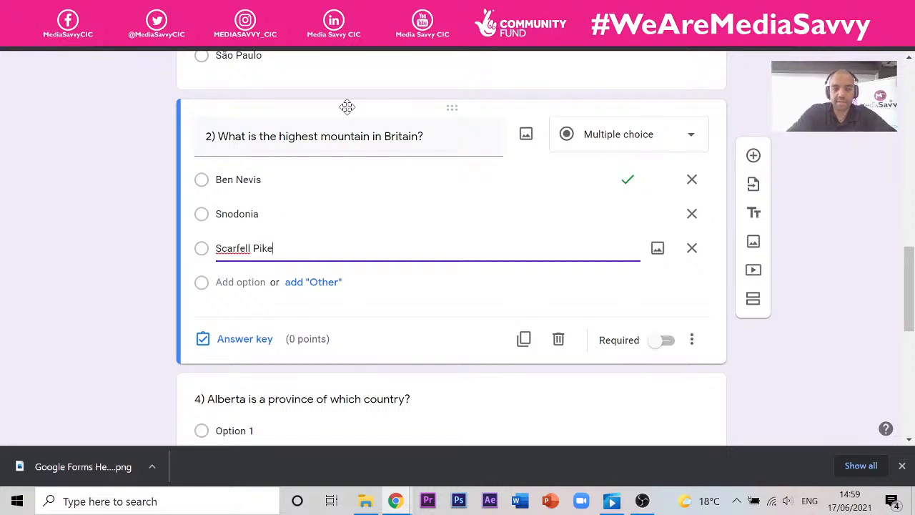
pyautogui.write('Pike')
# - Correct the misspelt option Snodonia to Snowdon
pyautogui.hotkey('ctrl', 'Tab')
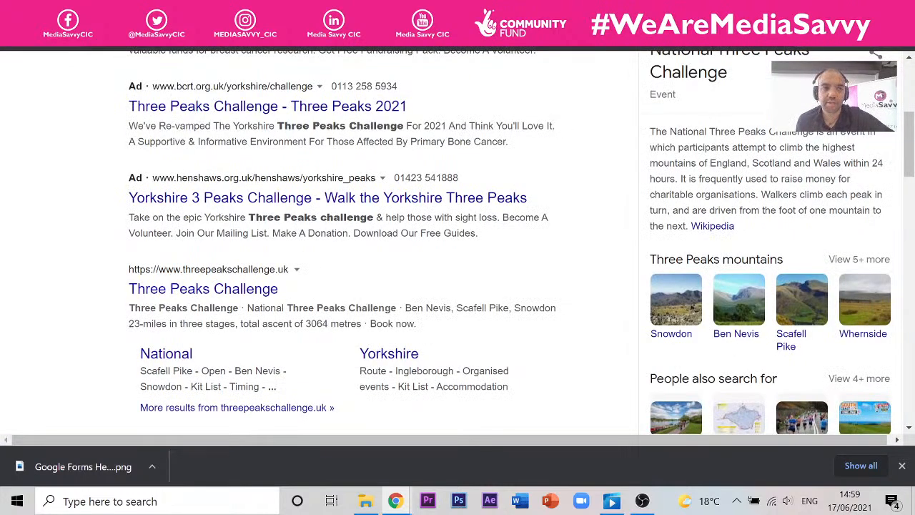
pyautogui.hotkey('ctrl', 'Tab')
pyautogui.doubleClick(237, 214)
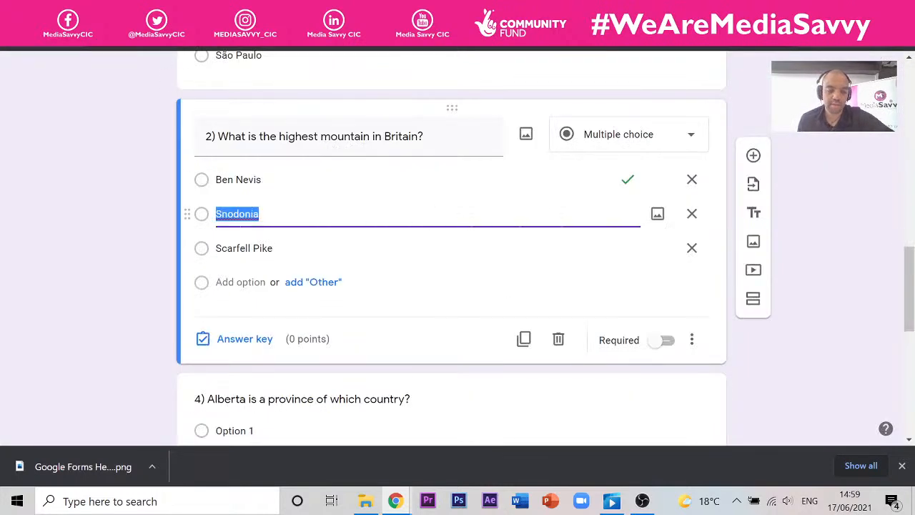
pyautogui.write('S')
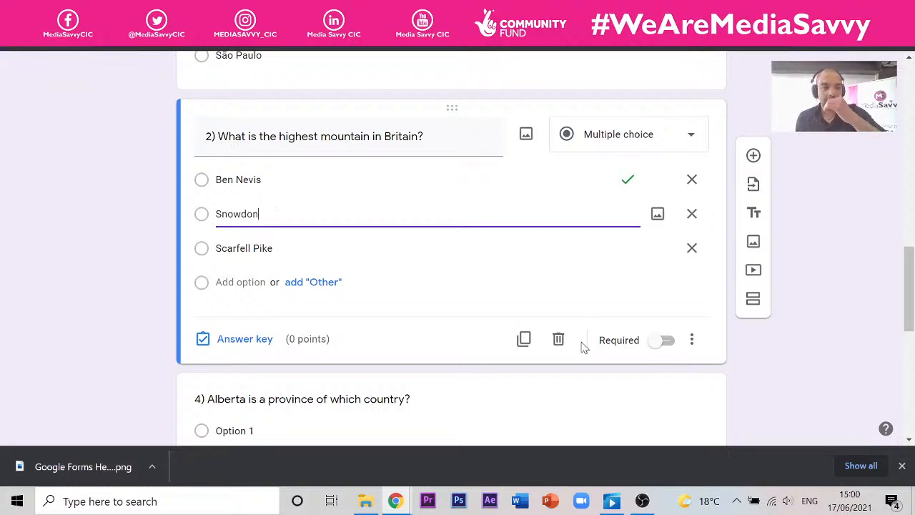
# - Make question 2 worth 1 point and start adding a link as answer feedback
pyautogui.click(256, 341)
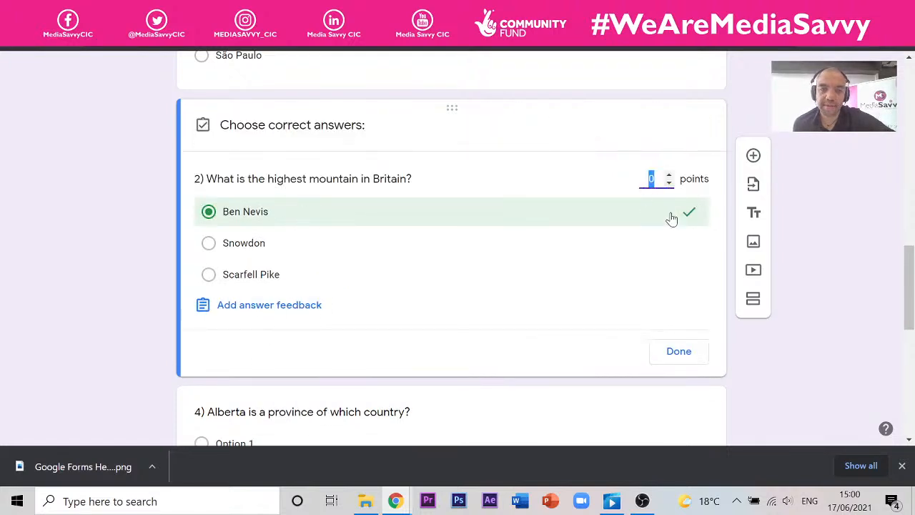
pyautogui.click(669, 175)
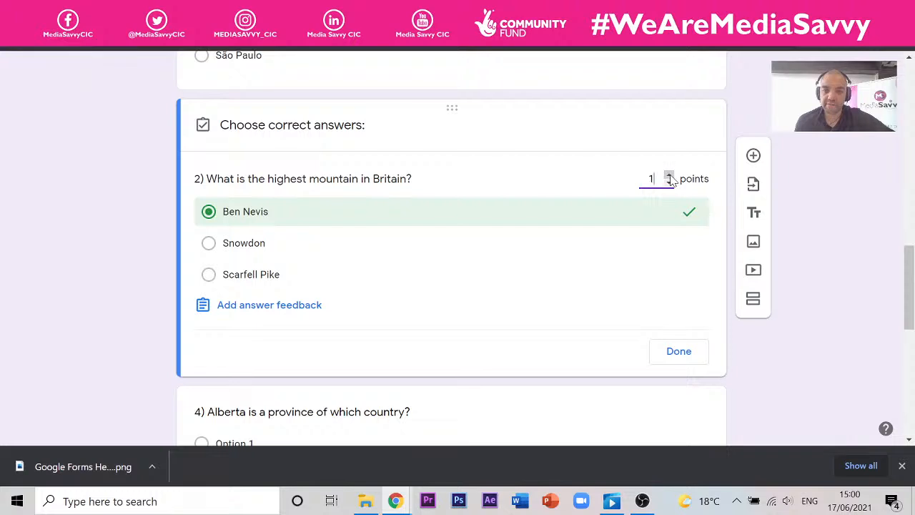
pyautogui.click(308, 313)
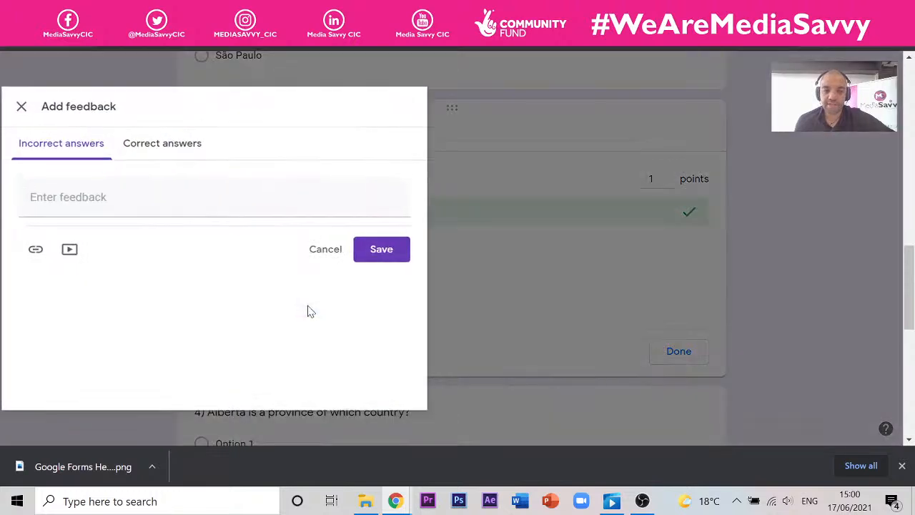
pyautogui.click(35, 249)
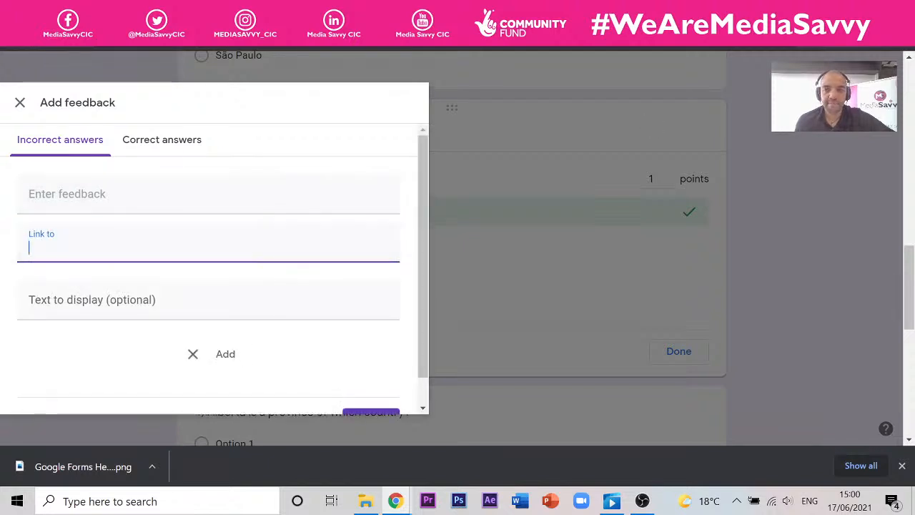
# - Find the VisitScotland Ben Nevis page and save its address as the feedback link
pyautogui.hotkey('ctrl', 'shift', 'n')
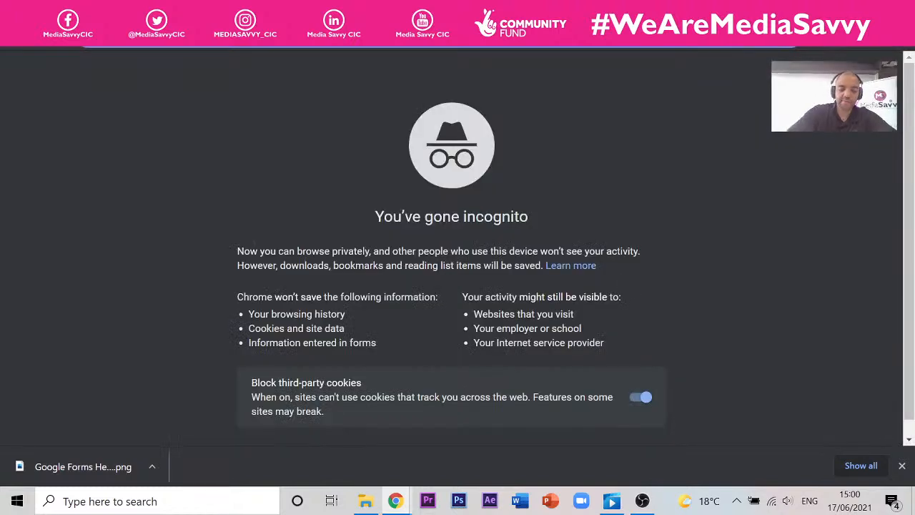
pyautogui.write('ben ne')
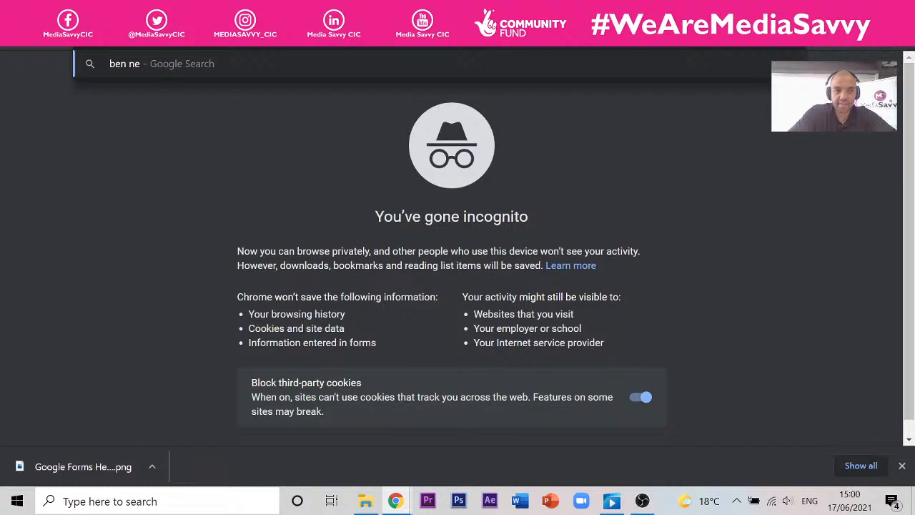
pyautogui.write('vis')
pyautogui.press('Return')
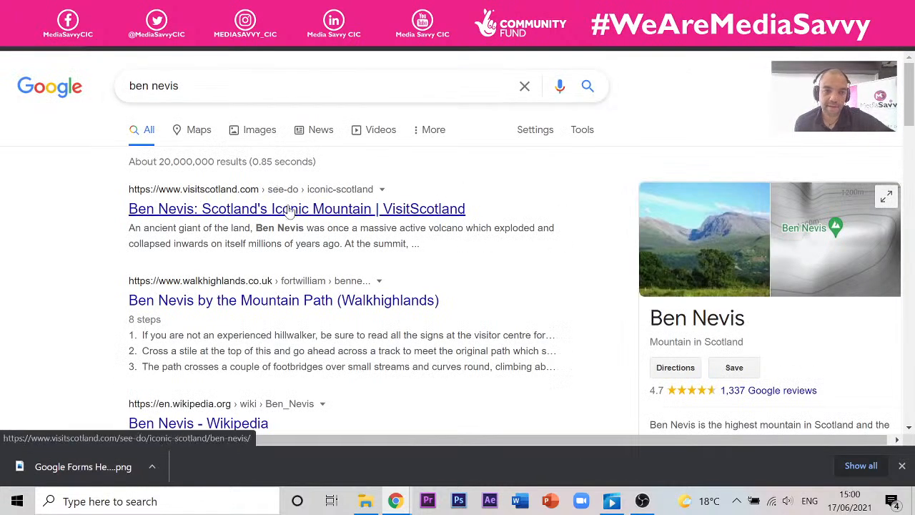
pyautogui.click(266, 130)
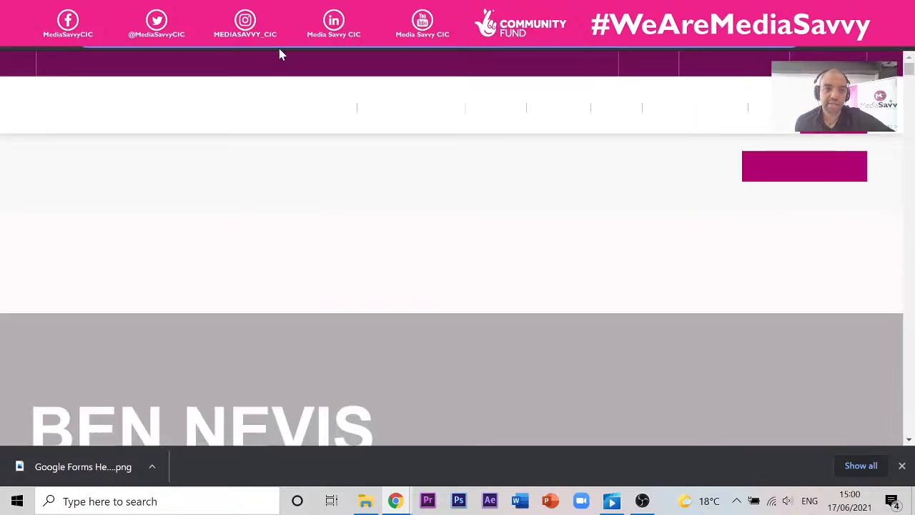
pyautogui.click(179, 10)
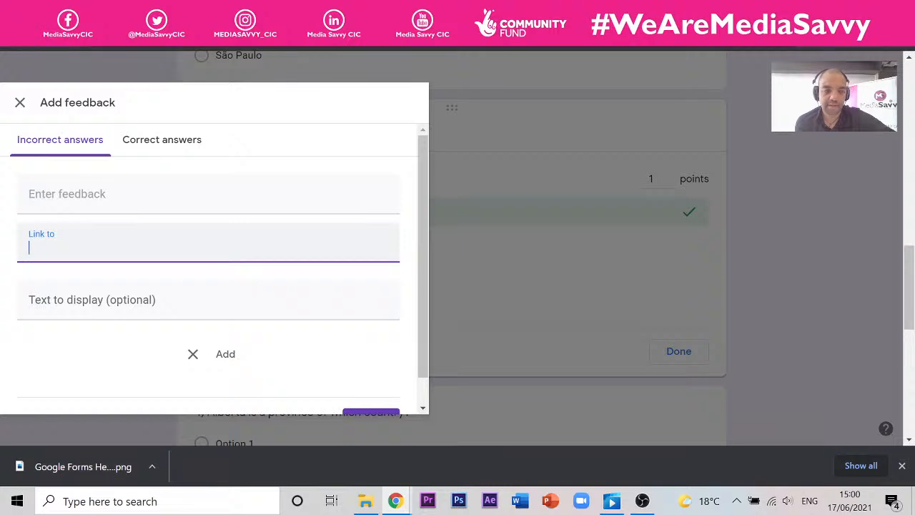
pyautogui.write('https://www.visitscotland.com/see-do/iconic-scotland/ben-nevis/')
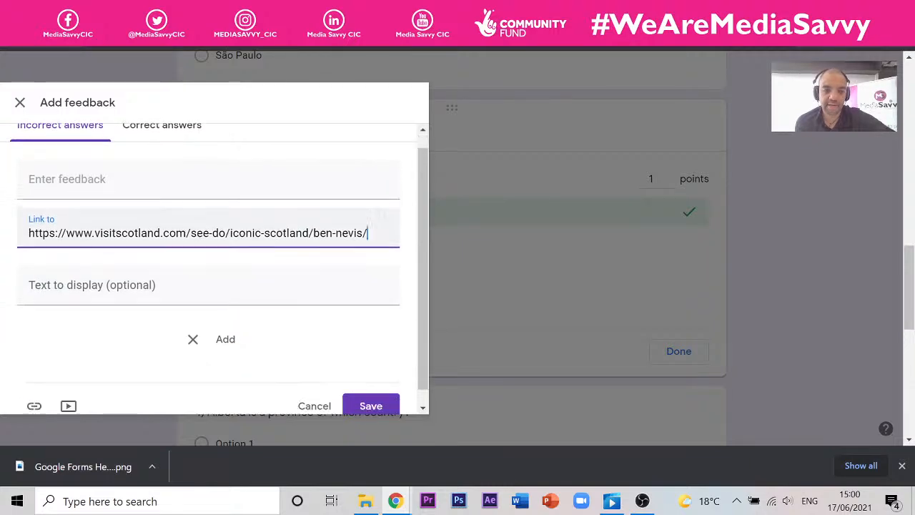
pyautogui.click(392, 390)
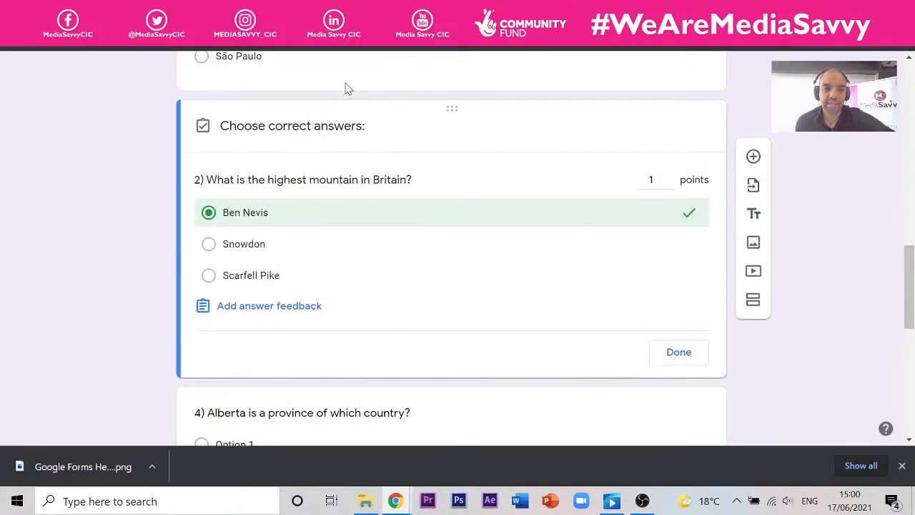
pyautogui.scroll(15, 345, 88)
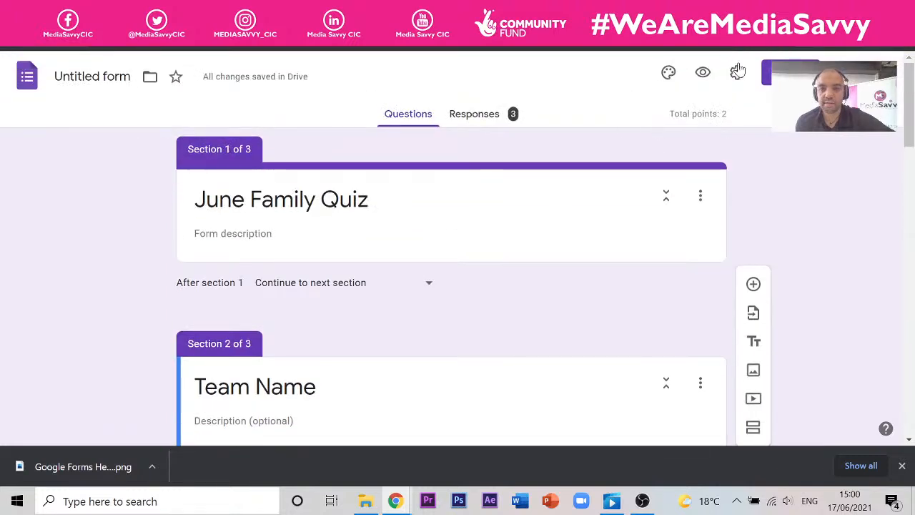
# - Preview the quiz, answer Santiago and Snowdon, and submit the test response
pyautogui.click(703, 72)
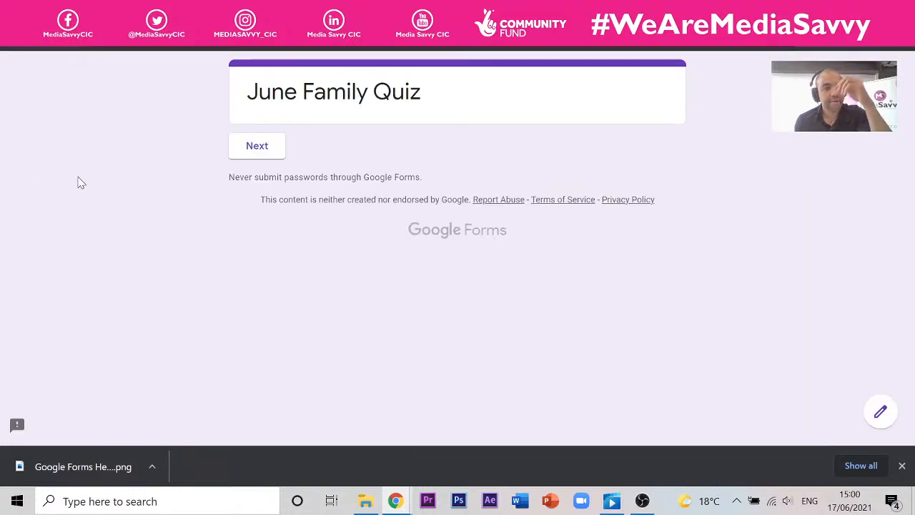
pyautogui.click(264, 150)
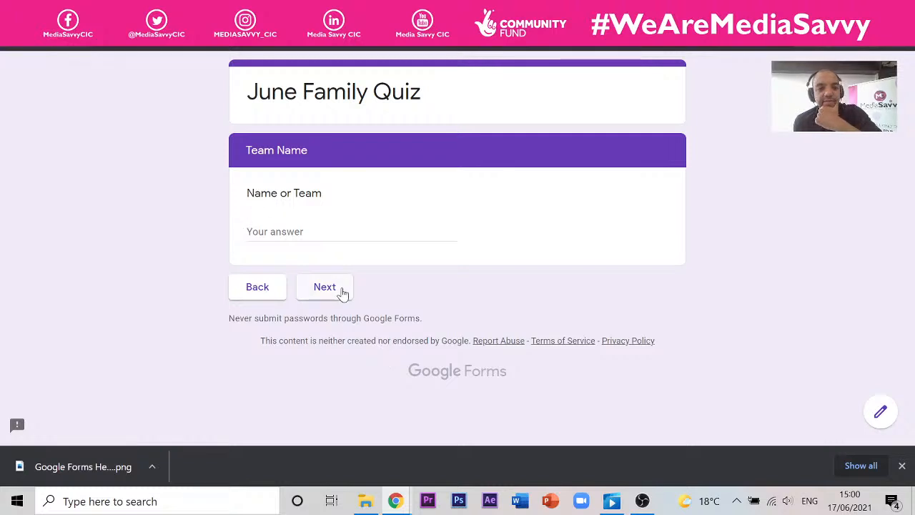
pyautogui.click(342, 293)
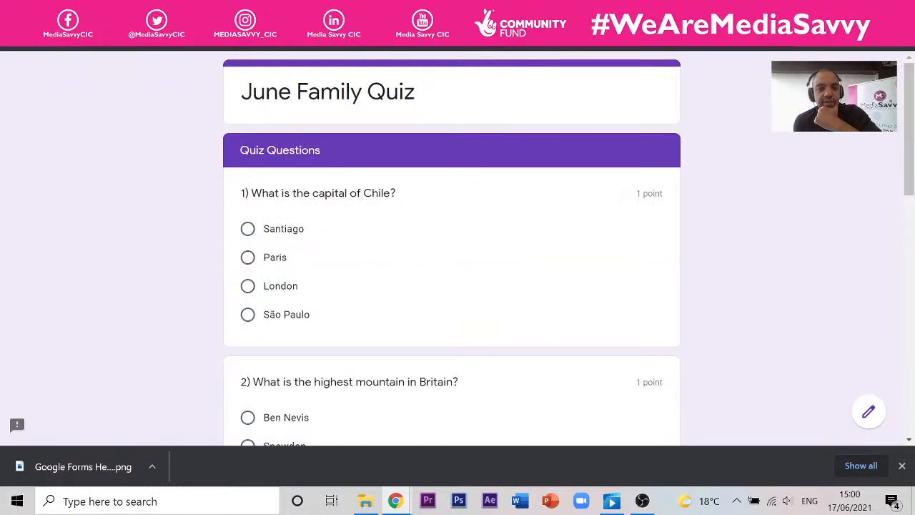
pyautogui.click(266, 232)
pyautogui.scroll(-4, 302, 237)
pyautogui.scroll(3, 296, 211)
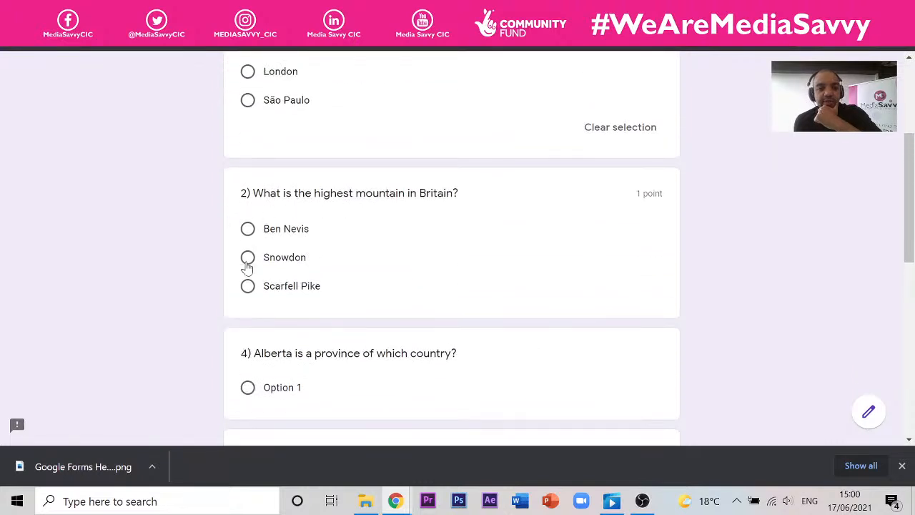
pyautogui.click(247, 259)
pyautogui.scroll(-15, 638, 272)
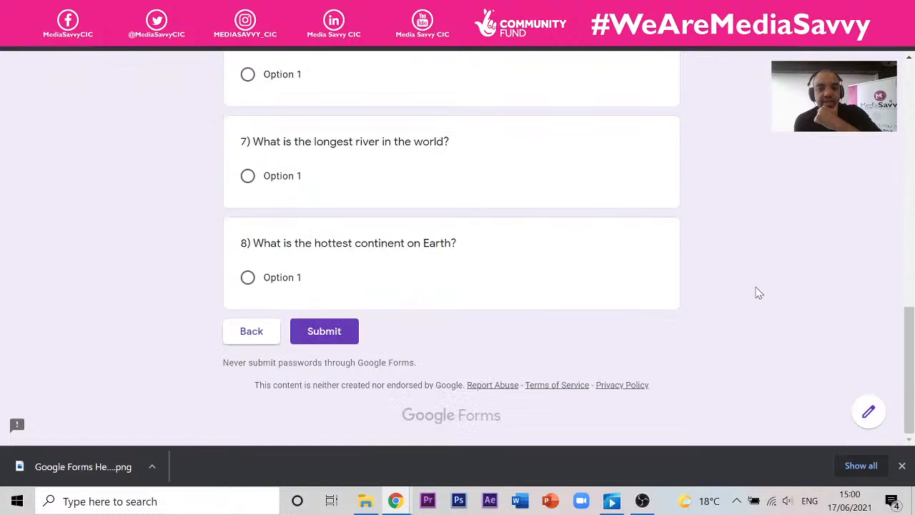
pyautogui.click(315, 335)
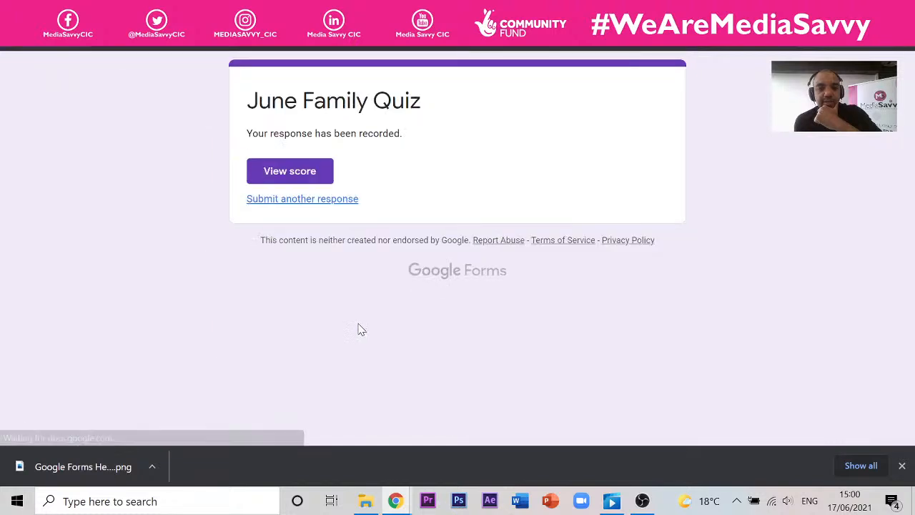
# - Review the 1/2 score with Snowdon marked wrong, then return to the editor
pyautogui.click(300, 177)
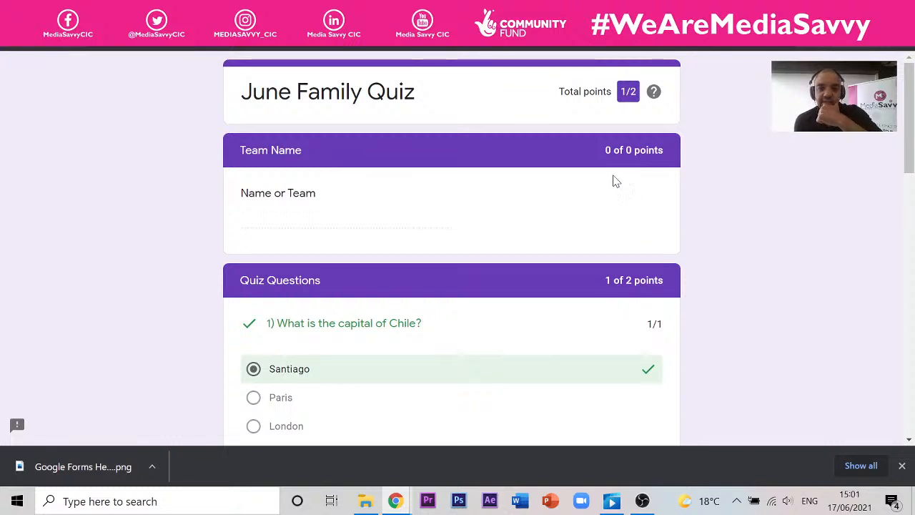
pyautogui.scroll(-1, 593, 169)
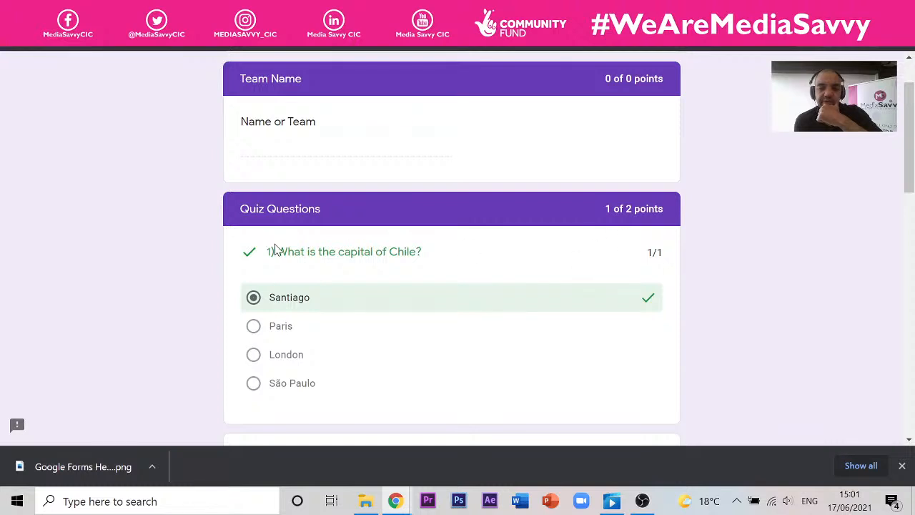
pyautogui.scroll(-2, 279, 253)
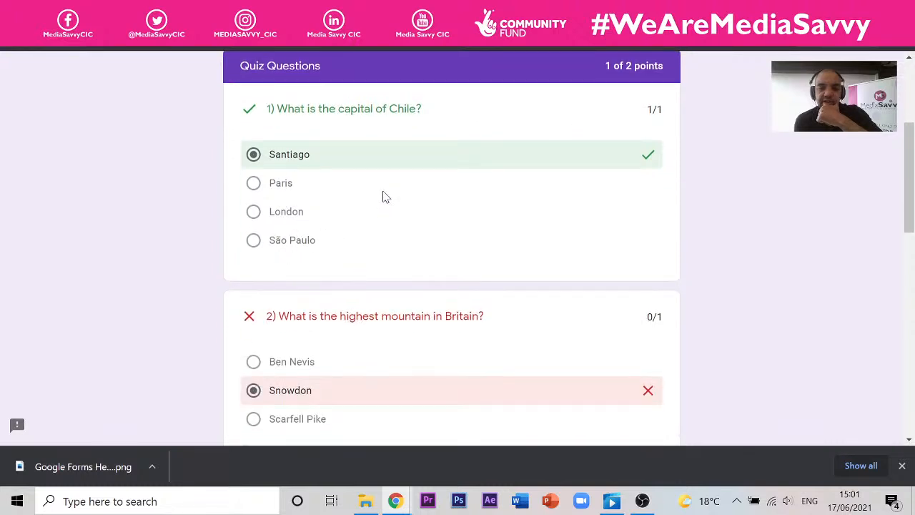
pyautogui.scroll(-3, 372, 179)
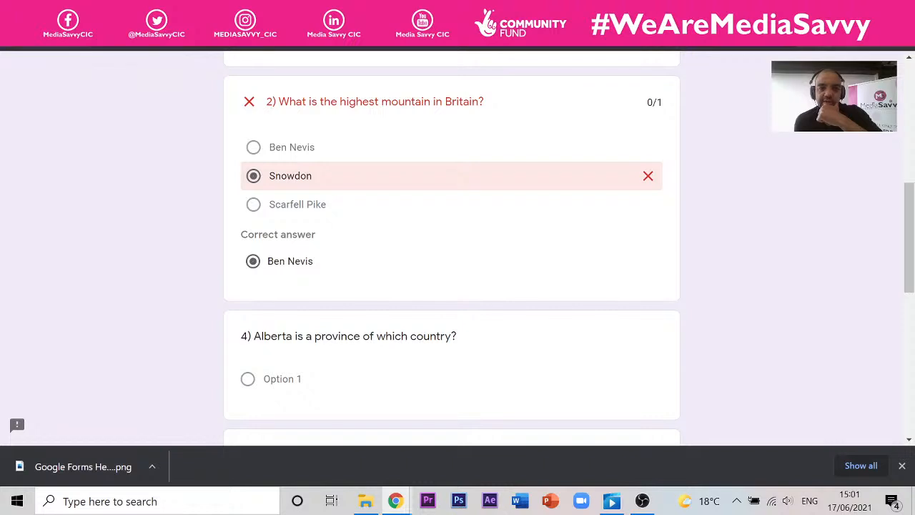
pyautogui.scroll(-3, 314, 217)
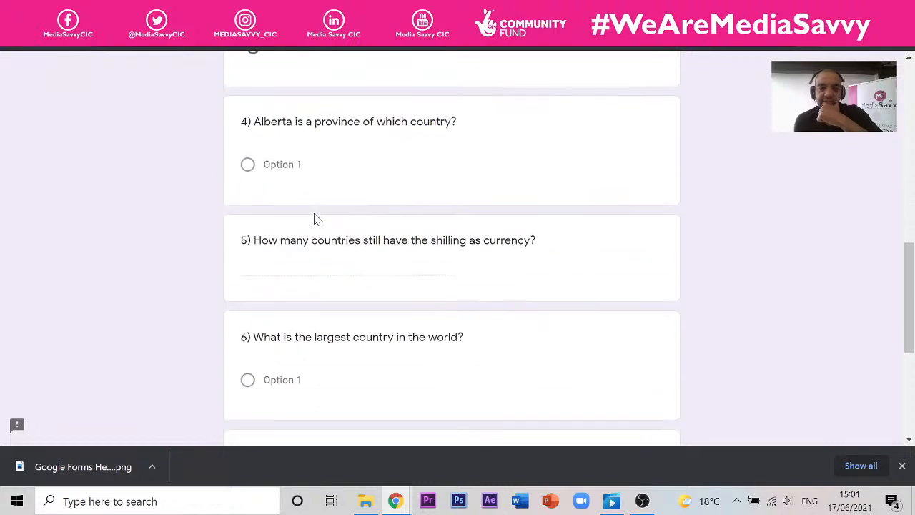
pyautogui.scroll(4, 314, 217)
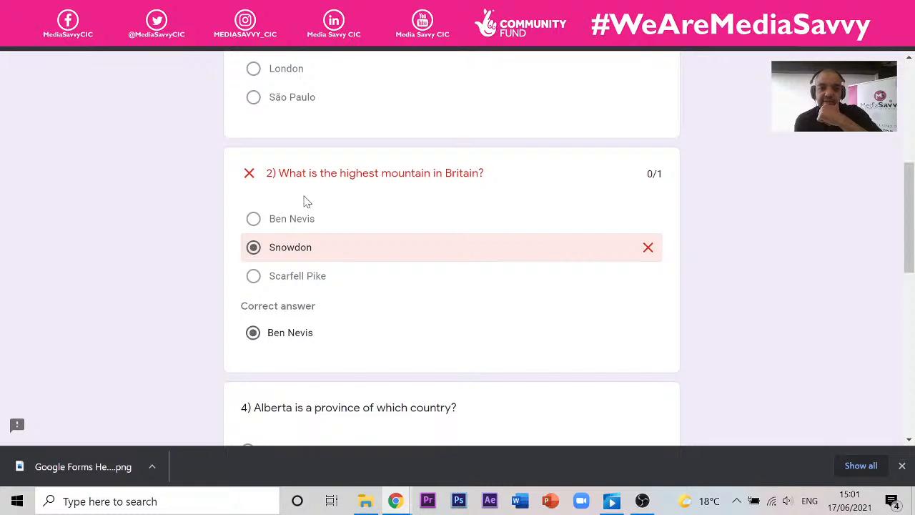
pyautogui.click(250, 11)
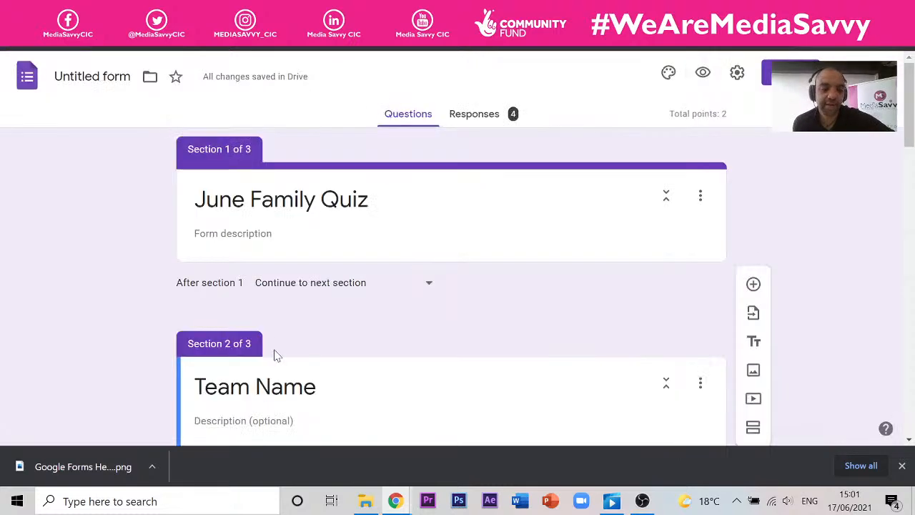
# - Review question 1's Santiago answer key and its feedback
pyautogui.scroll(-7, 278, 350)
pyautogui.scroll(-5, 279, 259)
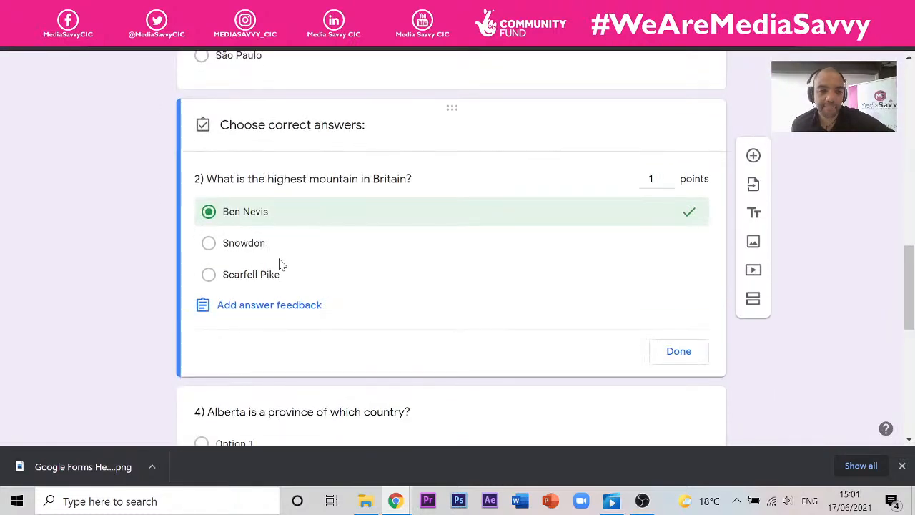
pyautogui.scroll(4, 279, 262)
pyautogui.click(290, 269)
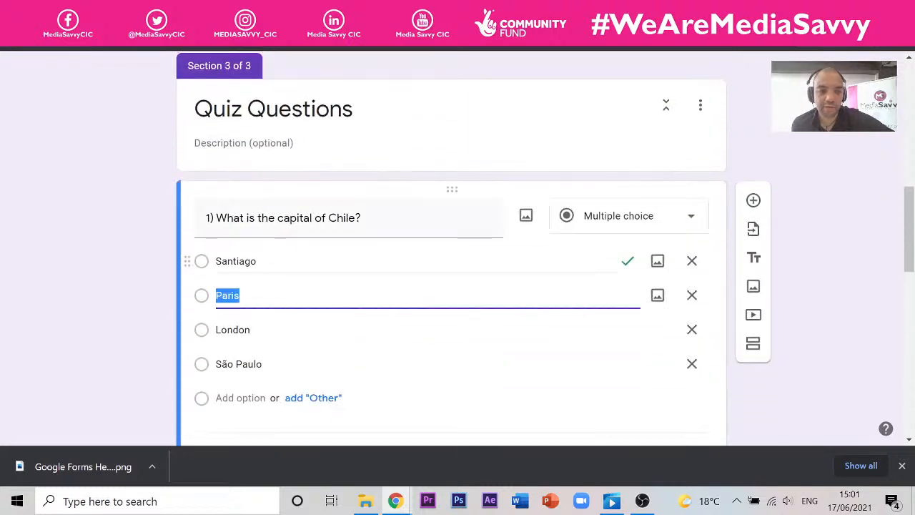
pyautogui.click(433, 256)
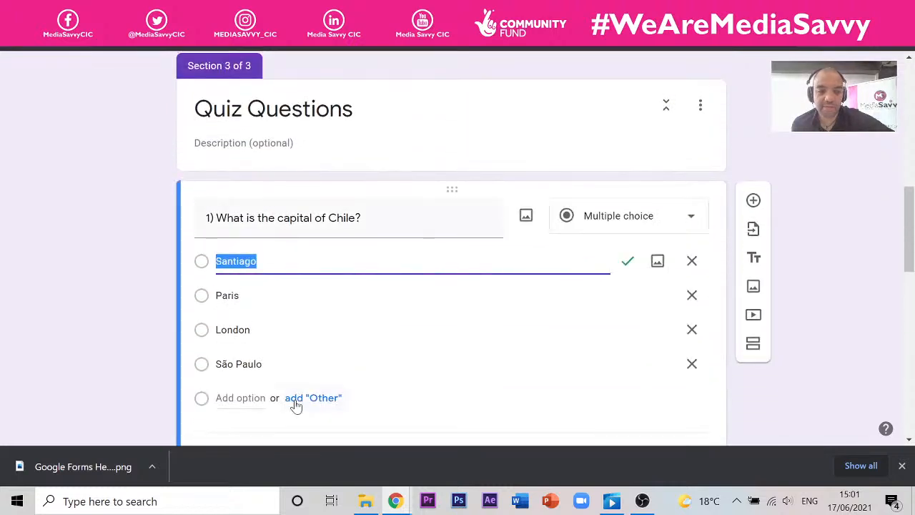
pyautogui.scroll(-2, 291, 386)
pyautogui.click(247, 314)
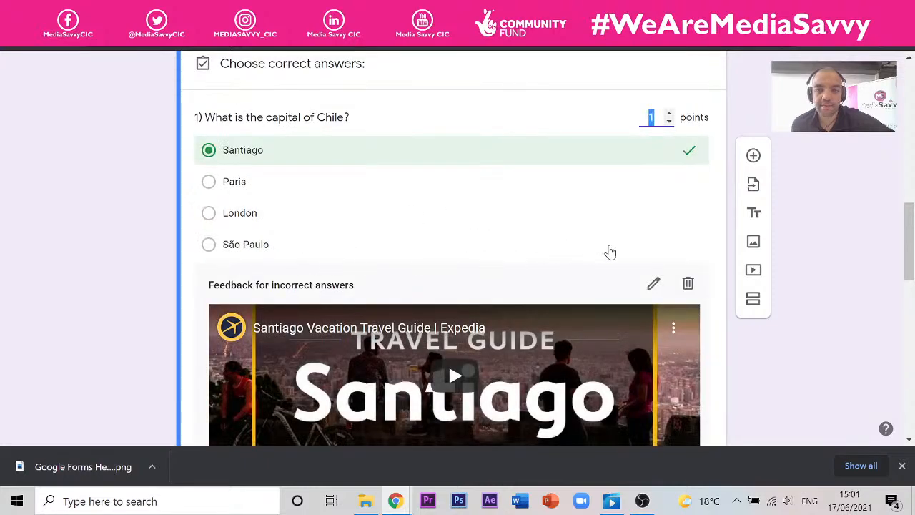
pyautogui.scroll(-3, 565, 266)
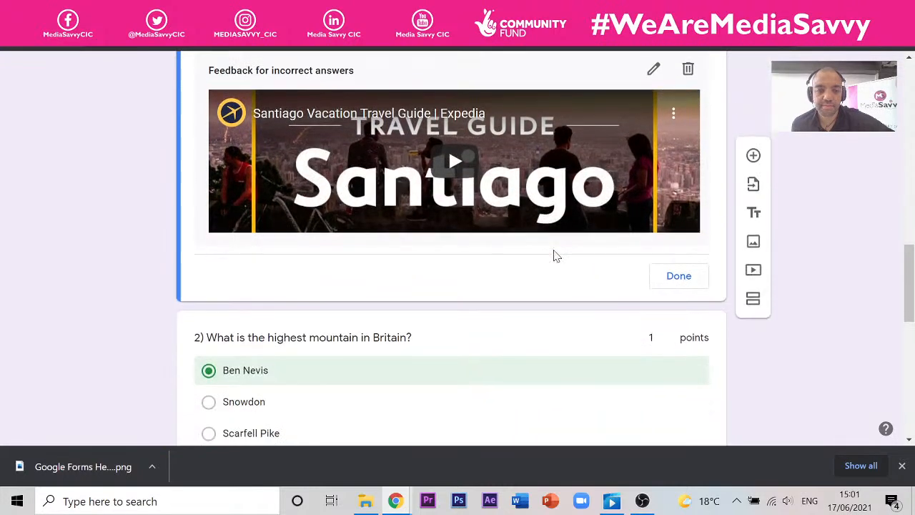
pyautogui.scroll(2, 557, 256)
pyautogui.click(666, 419)
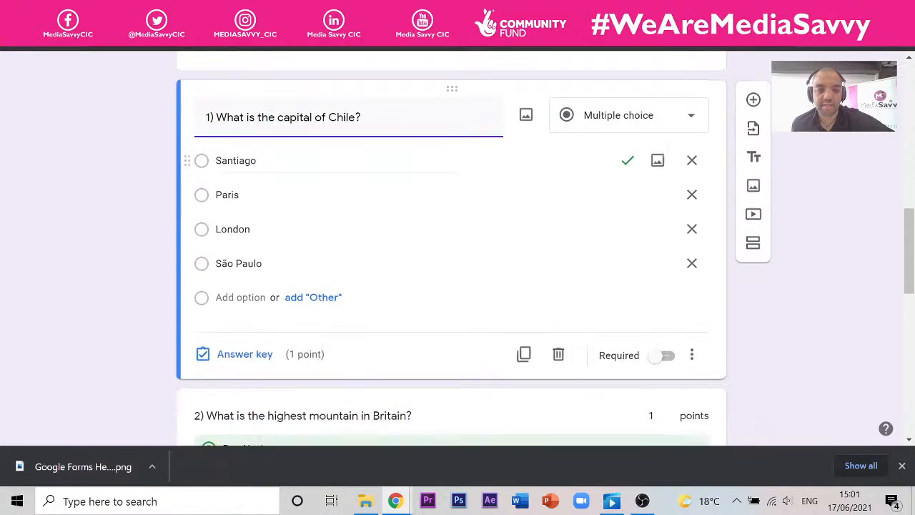
pyautogui.scroll(-2, 329, 186)
pyautogui.scroll(-3, 268, 159)
pyautogui.scroll(2, 274, 131)
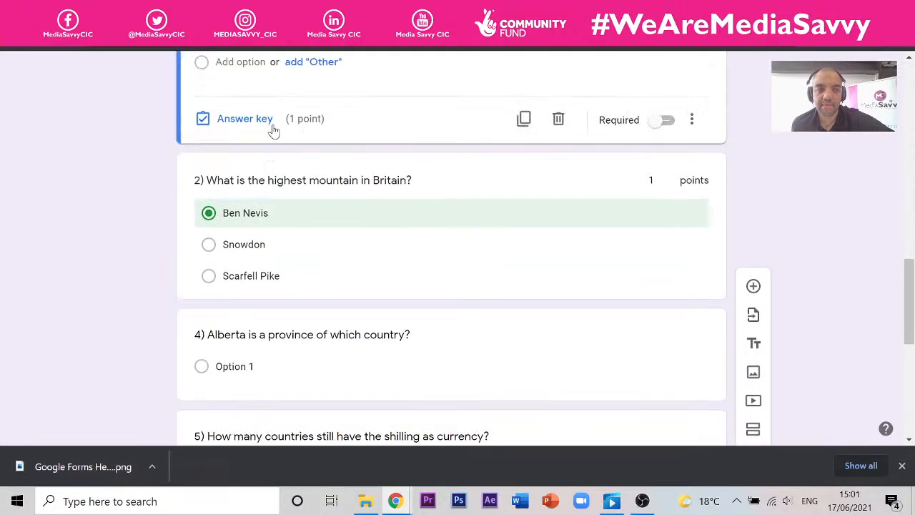
# - Paste the VisitScotland Ben Nevis link as question 2's wrong-answer feedback and save it
pyautogui.click(274, 119)
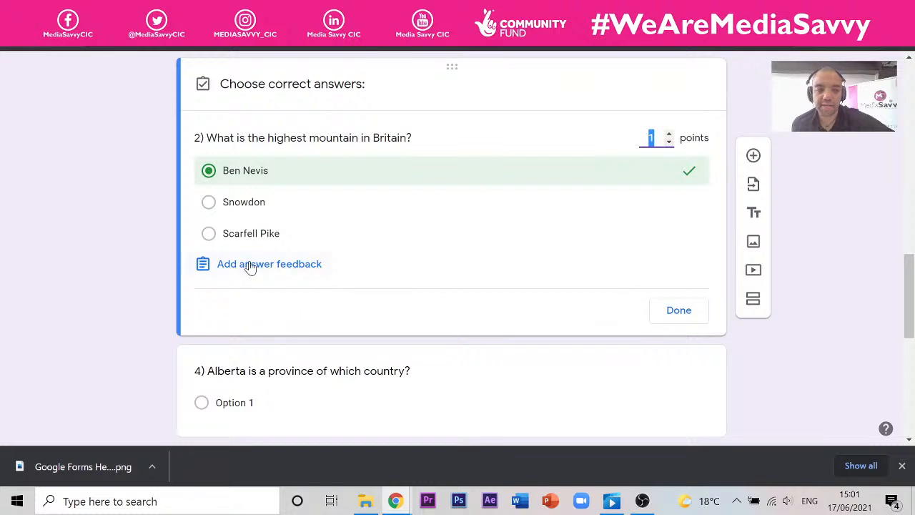
pyautogui.click(250, 264)
pyautogui.click(35, 252)
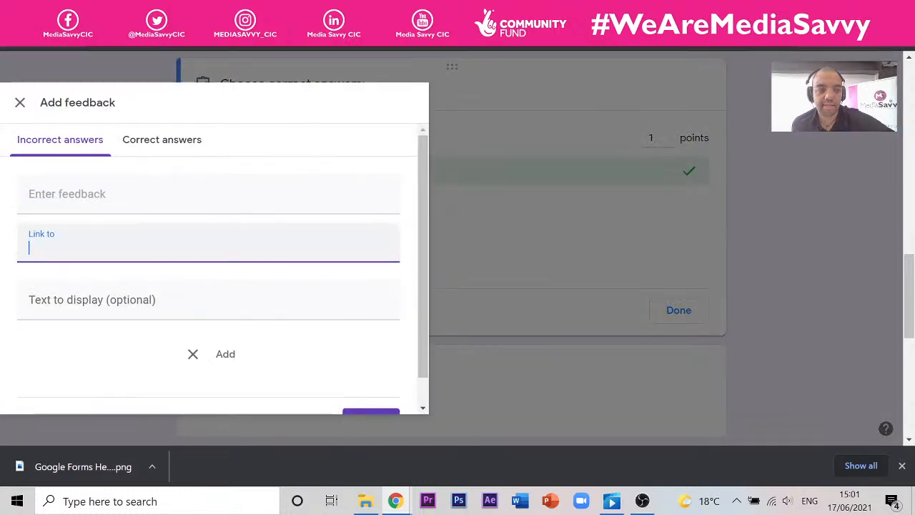
pyautogui.write('https://www.visitscotland.com/see-do/iconic-scotland/ben-nevis/')
pyautogui.scroll(-1, 105, 265)
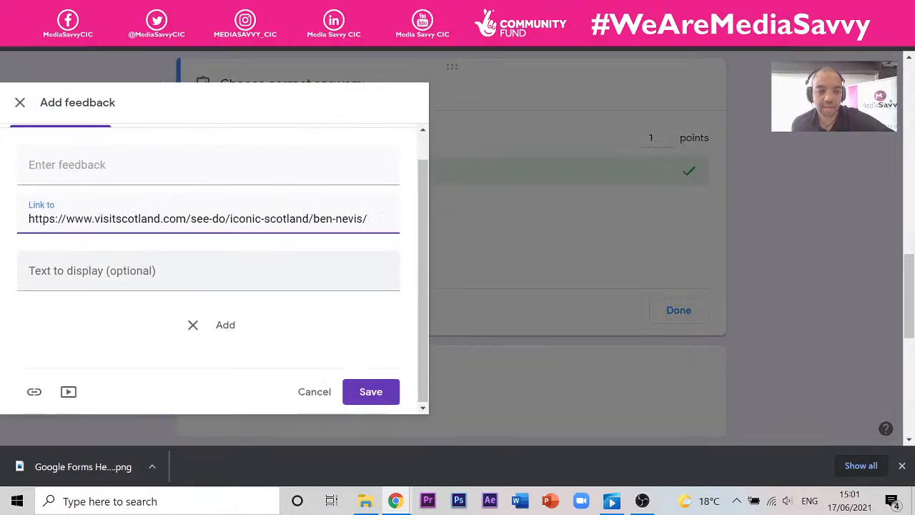
pyautogui.click(367, 394)
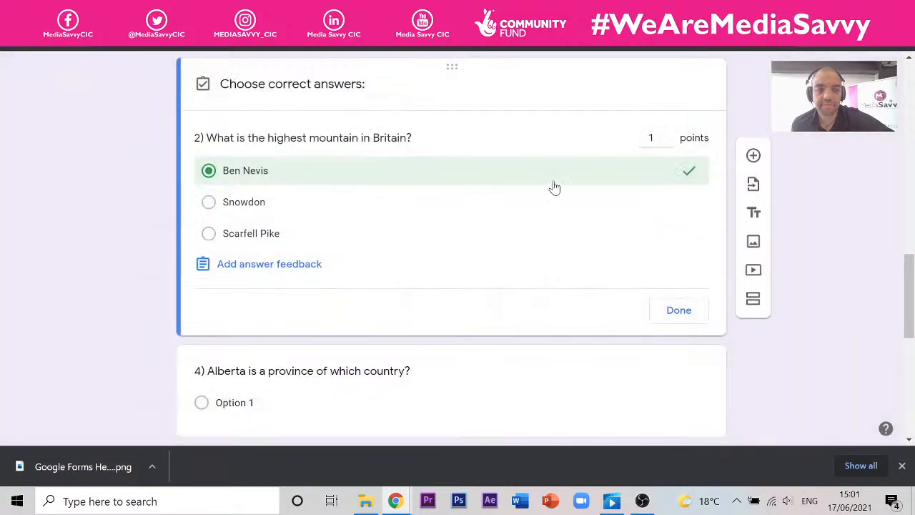
pyautogui.scroll(10, 558, 131)
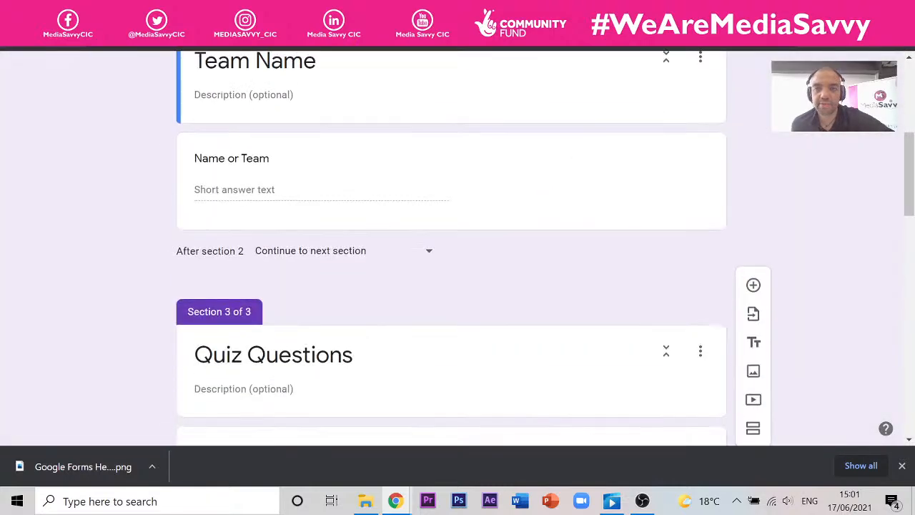
# - Preview the quiz and answer question 1 with Santiago, correcting an initial London pick
pyautogui.click(703, 74)
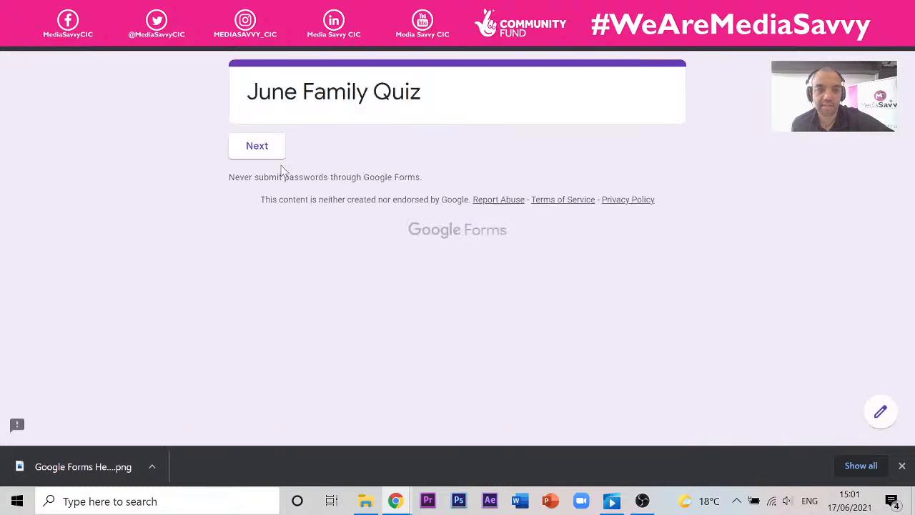
pyautogui.click(275, 151)
pyautogui.click(328, 288)
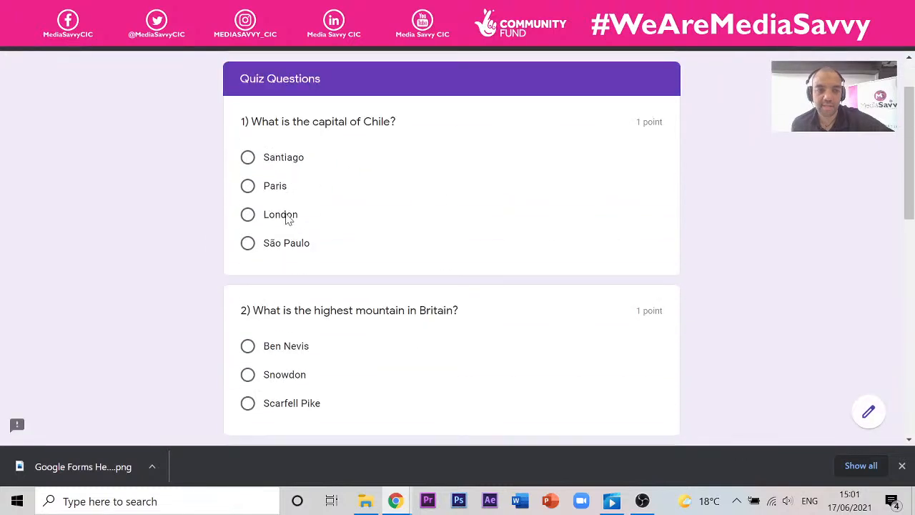
pyautogui.click(288, 205)
pyautogui.scroll(1, 419, 247)
pyautogui.click(279, 227)
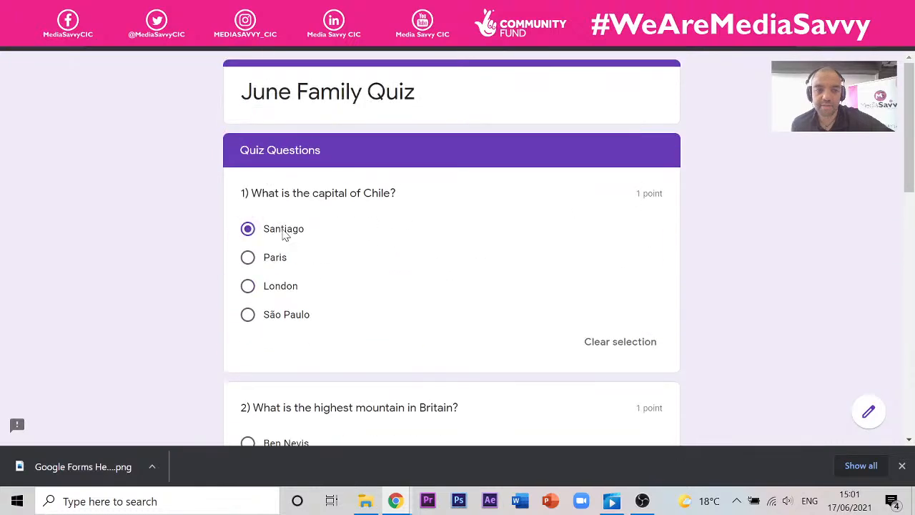
pyautogui.scroll(-5, 379, 263)
pyautogui.scroll(2, 336, 179)
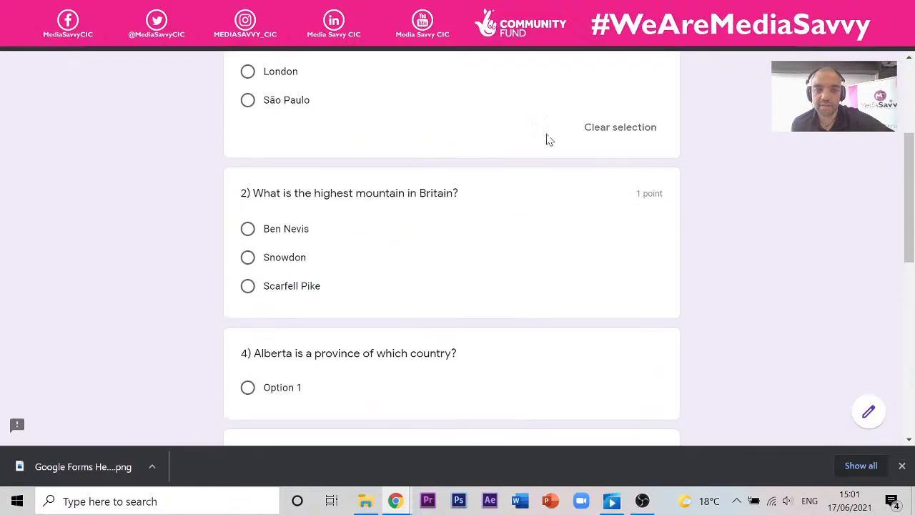
pyautogui.scroll(2, 554, 150)
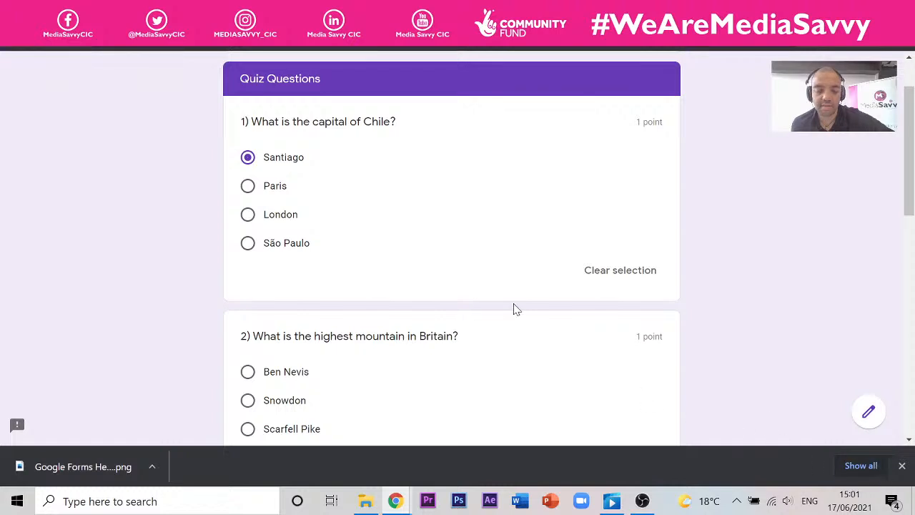
pyautogui.scroll(-4, 515, 309)
pyautogui.scroll(3, 455, 317)
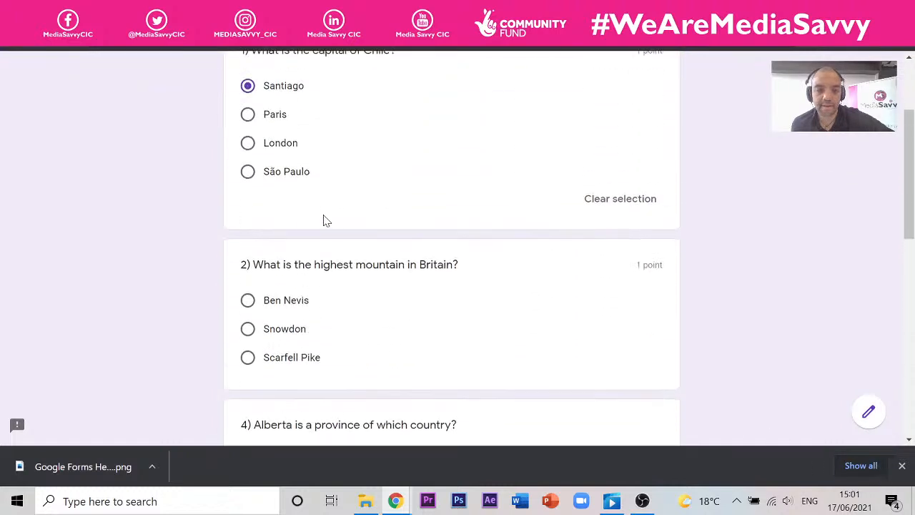
# - Choose Snowdon for question 2, submit, and review the 1/2 score showing Ben Nevis correct
pyautogui.click(248, 330)
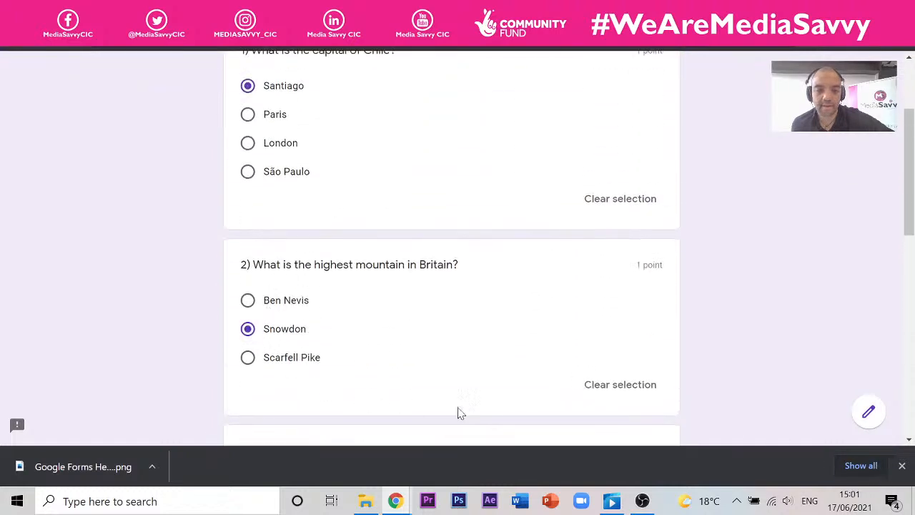
pyautogui.scroll(-9, 457, 412)
pyautogui.click(337, 333)
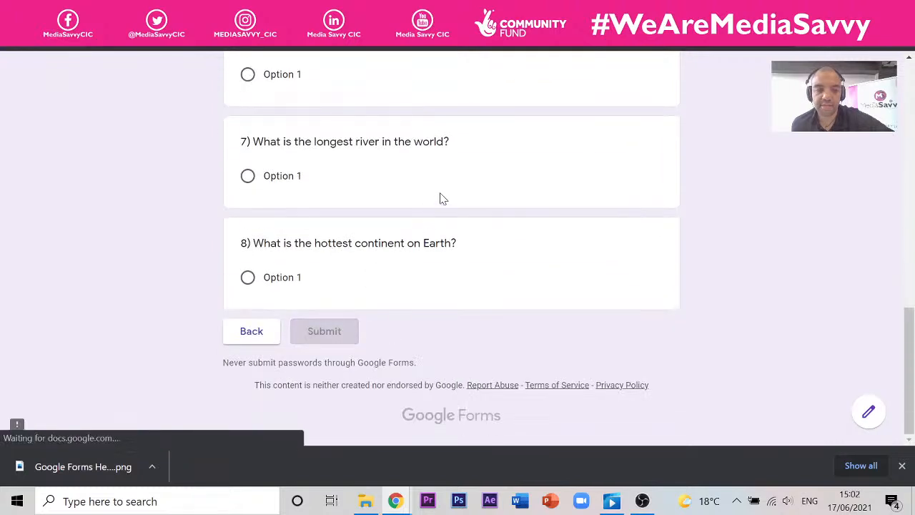
pyautogui.click(302, 177)
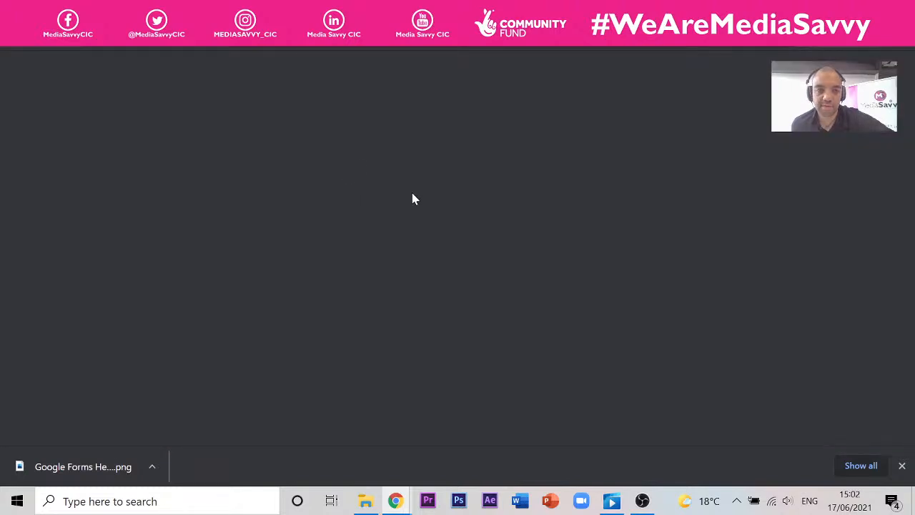
pyautogui.scroll(-3, 401, 198)
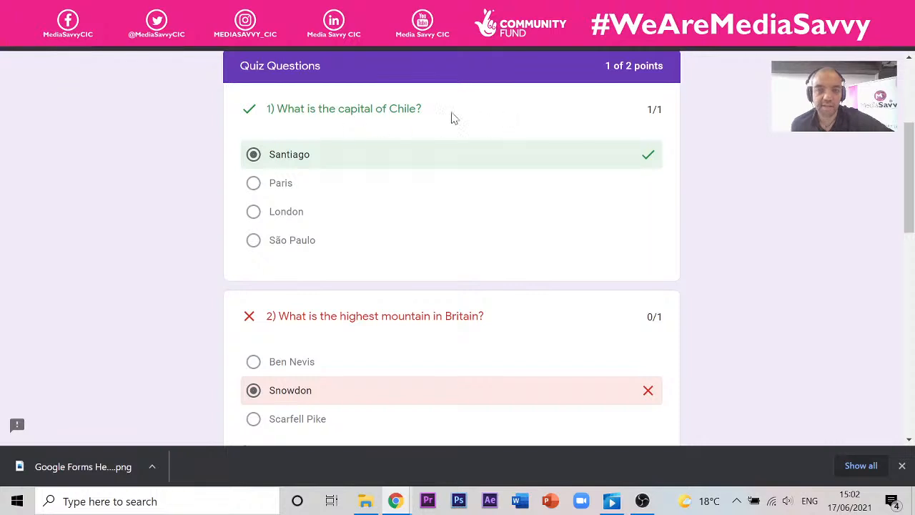
pyautogui.scroll(-2, 376, 279)
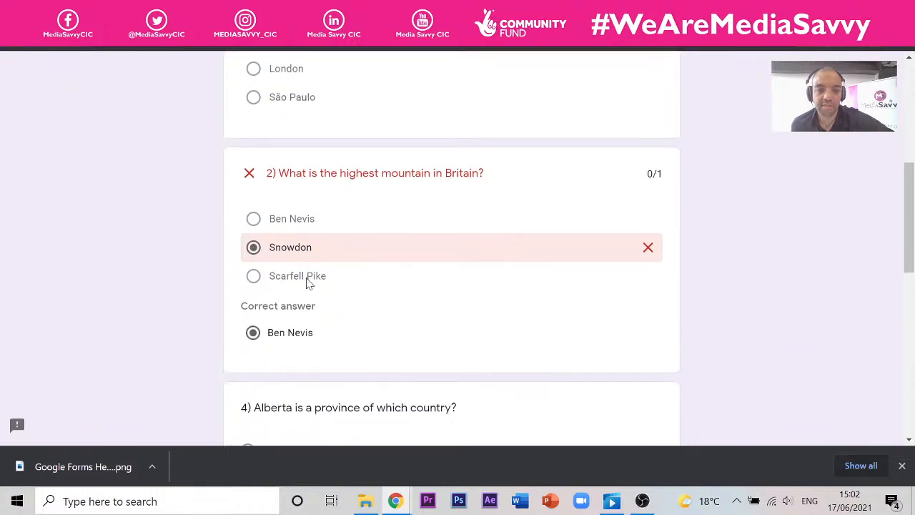
pyautogui.scroll(-2, 303, 337)
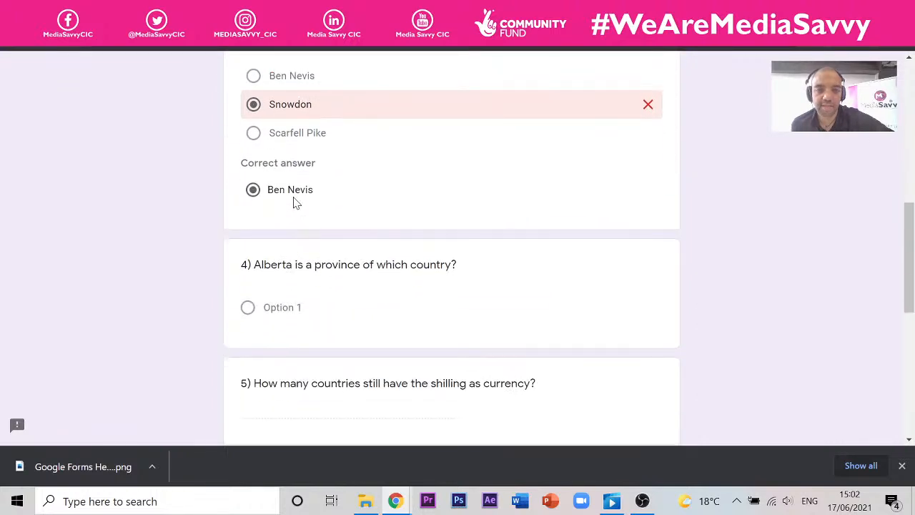
pyautogui.scroll(7, 288, 188)
pyautogui.scroll(-5, 305, 184)
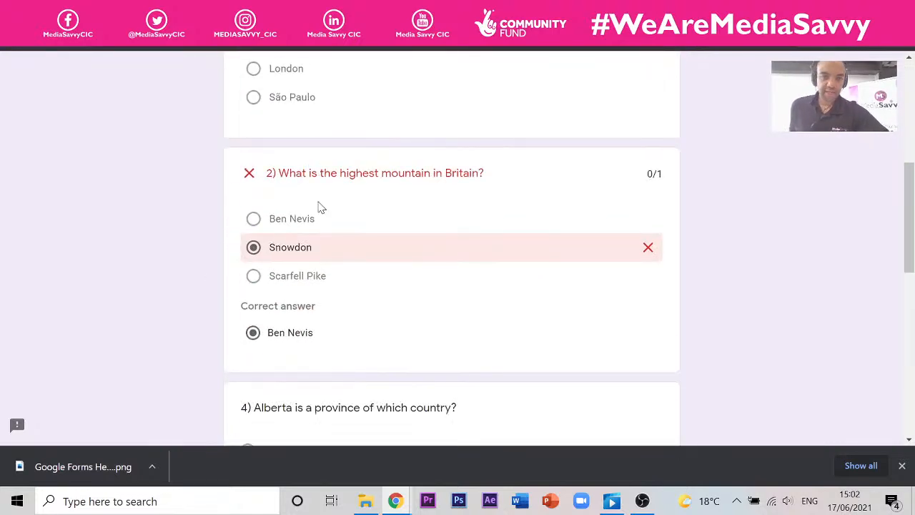
# - Reopen question 1's incorrect-answer feedback, which holds the Santiago Vacation Travel Guide video
pyautogui.click(172, 9)
pyautogui.scroll(-9, 349, 291)
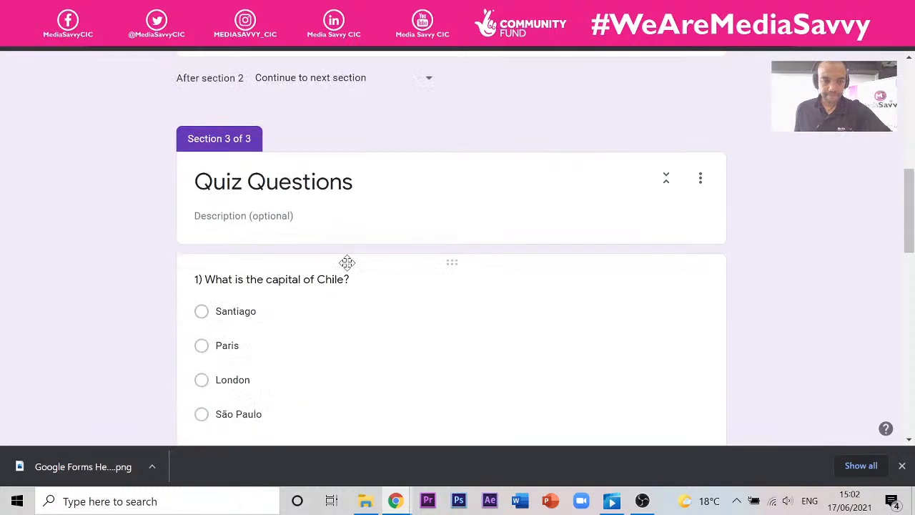
pyautogui.scroll(-3, 315, 223)
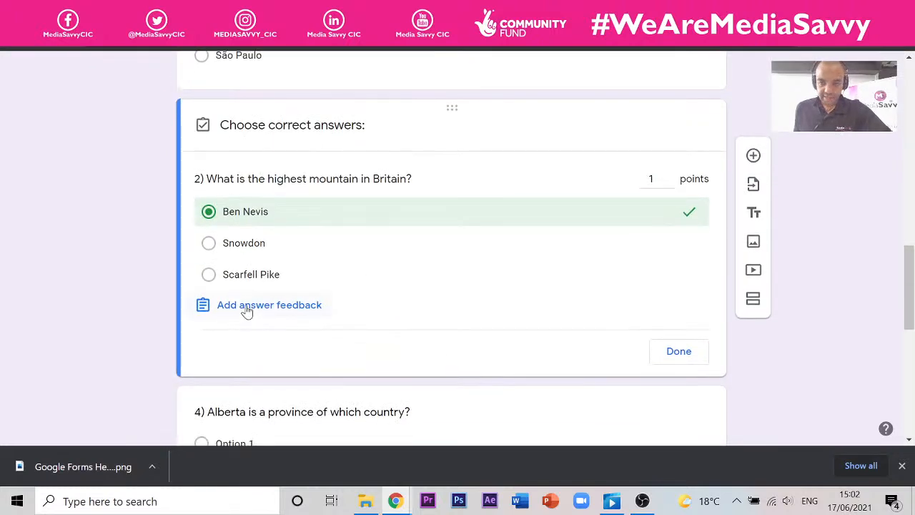
pyautogui.scroll(4, 247, 311)
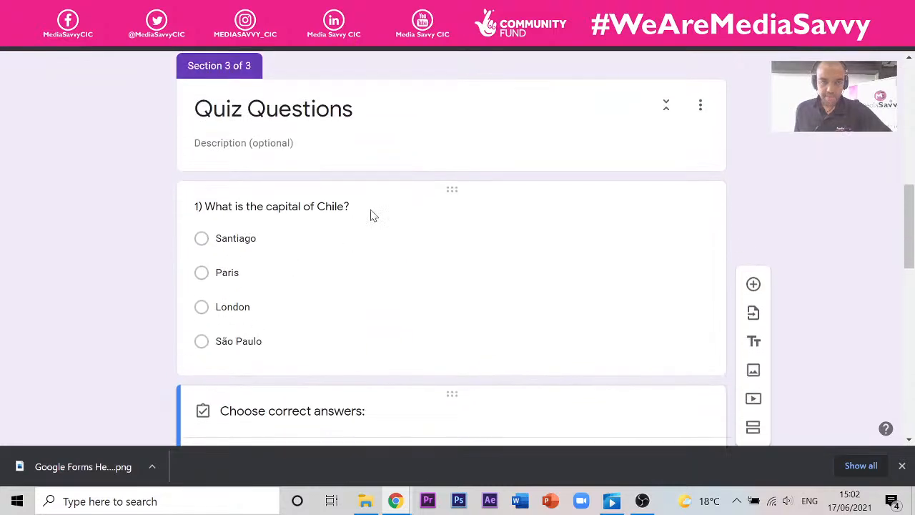
pyautogui.click(371, 215)
pyautogui.scroll(2, 598, 205)
pyautogui.scroll(-3, 484, 237)
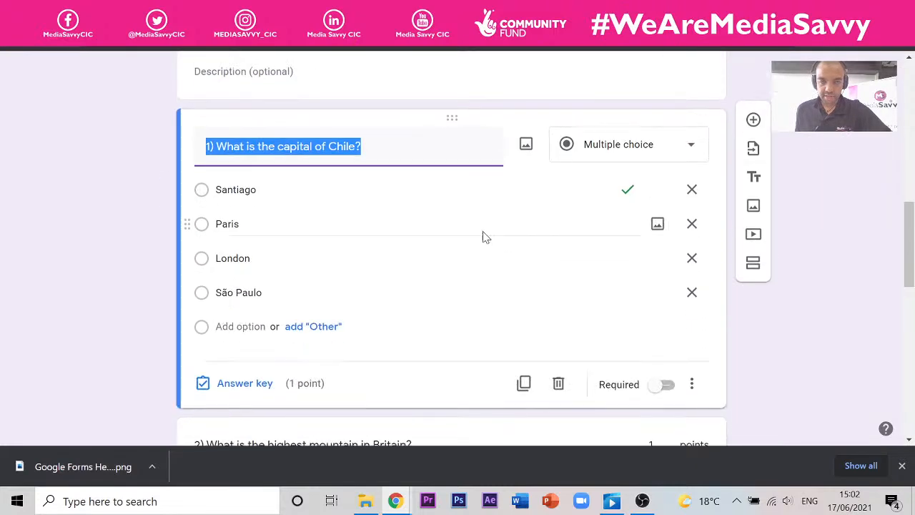
pyautogui.click(245, 388)
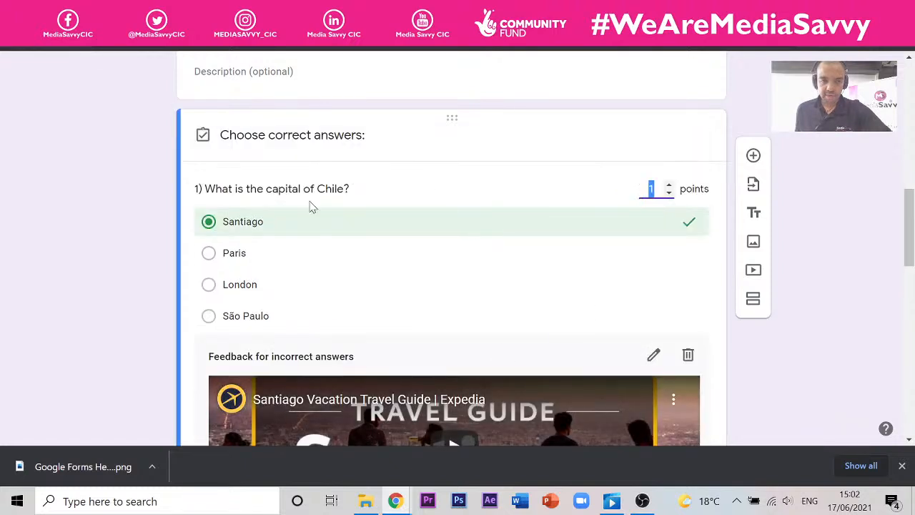
pyautogui.scroll(-3, 368, 187)
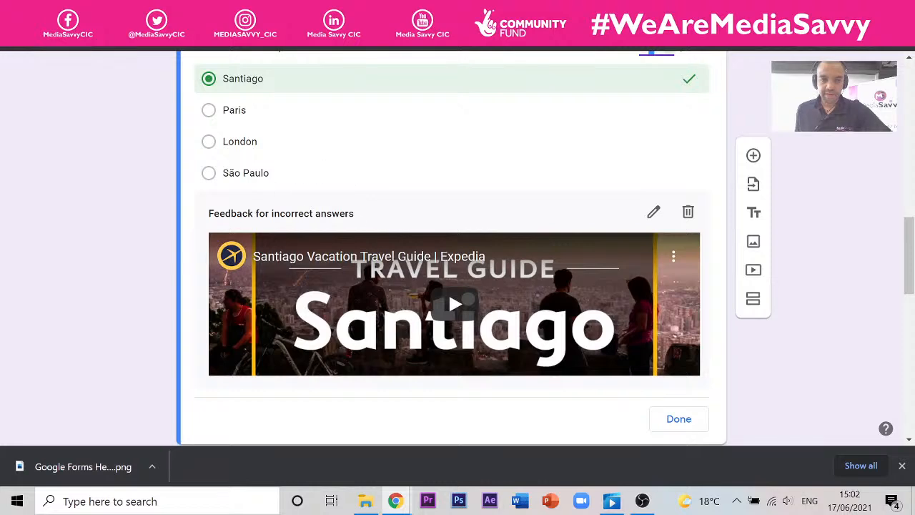
pyautogui.scroll(-1, 348, 215)
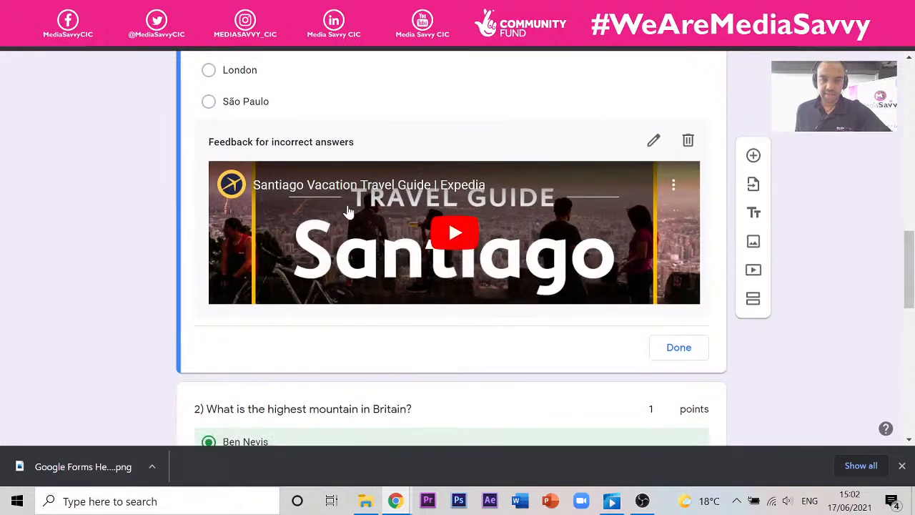
pyautogui.scroll(1, 347, 207)
pyautogui.click(654, 212)
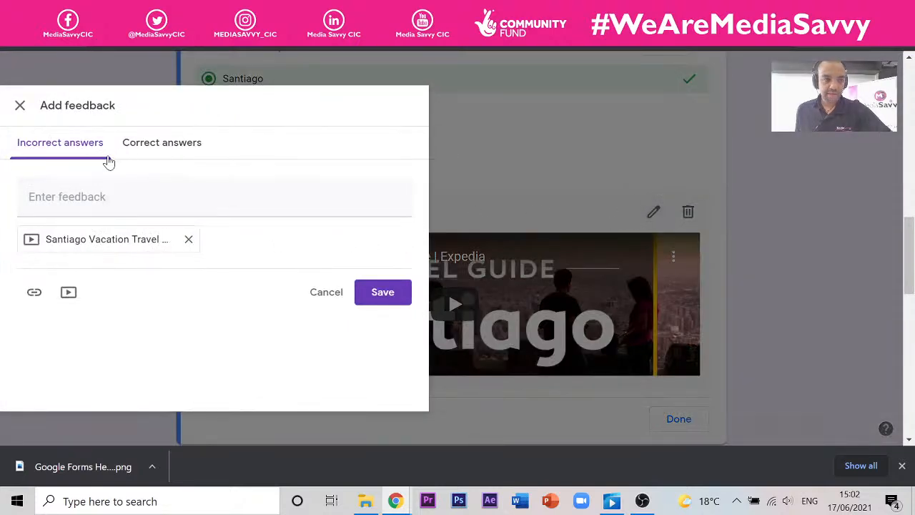
# - Play the Santiago travel guide video in question 1's incorrect-answer feedback to check it
pyautogui.click(161, 150)
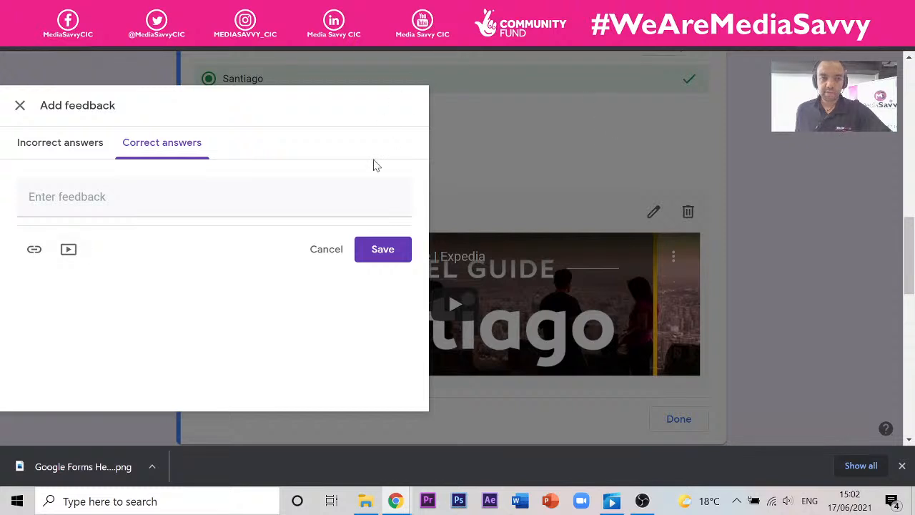
pyautogui.click(81, 148)
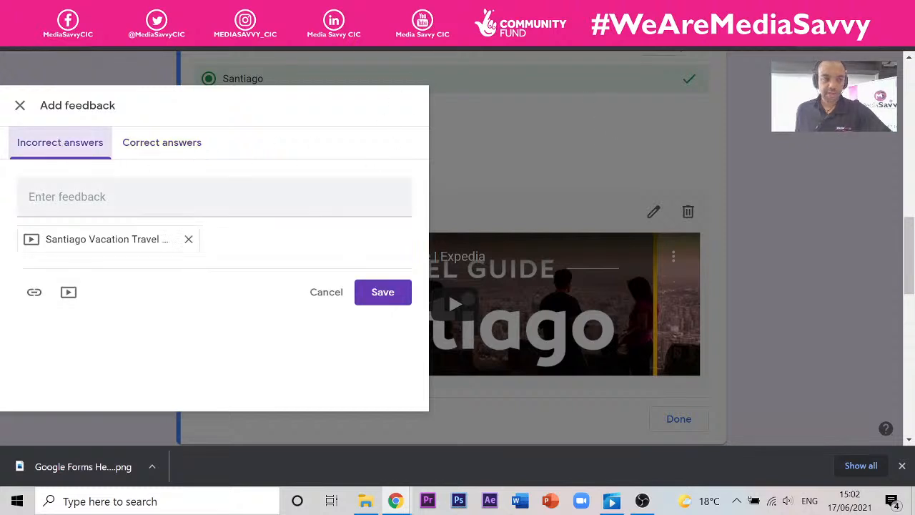
pyautogui.click(148, 241)
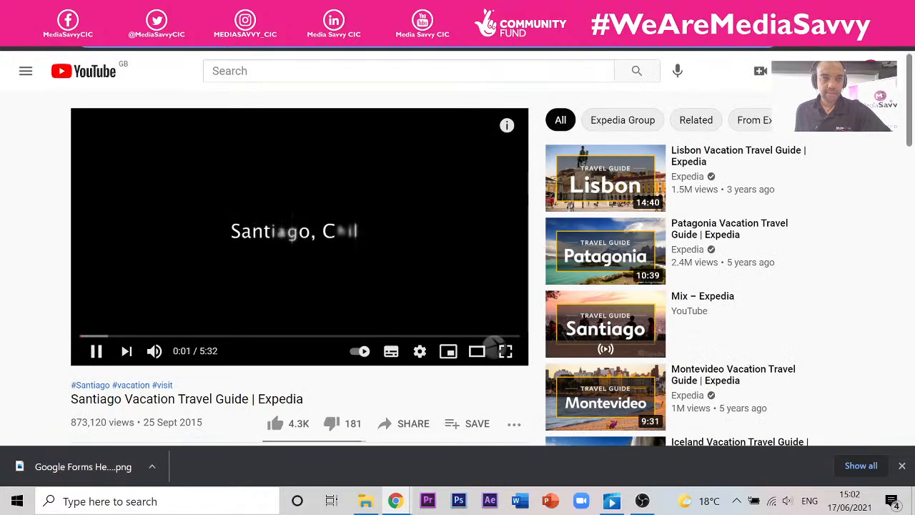
pyautogui.hotkey('ctrl', 'w')
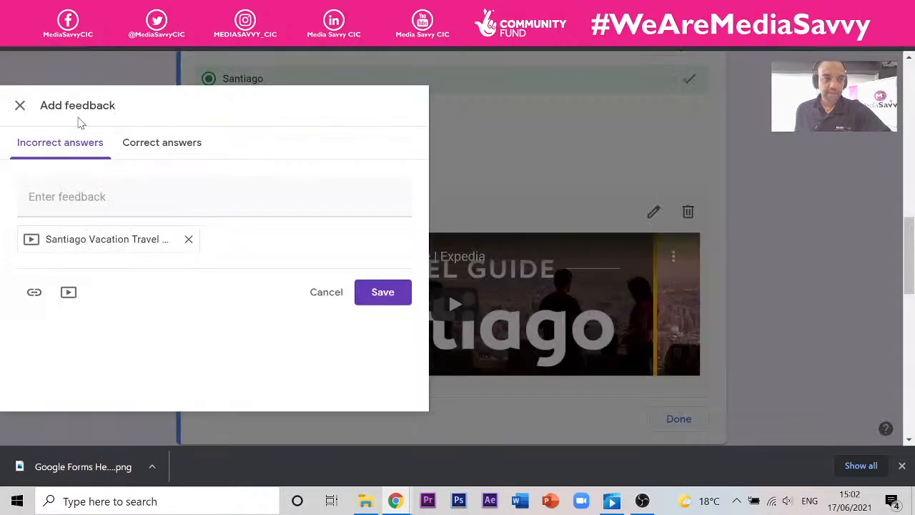
pyautogui.click(20, 107)
pyautogui.scroll(-3, 272, 195)
pyautogui.scroll(4, 271, 194)
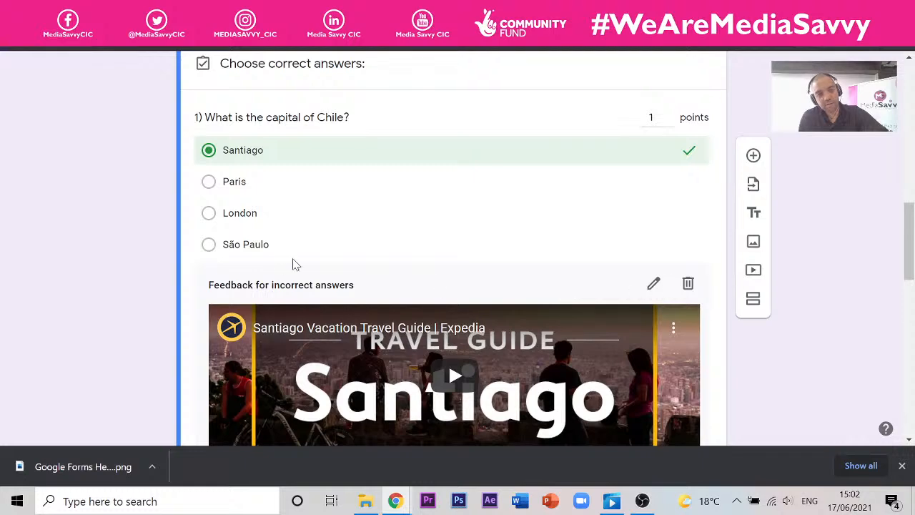
pyautogui.scroll(-2, 289, 258)
pyautogui.scroll(1, 284, 250)
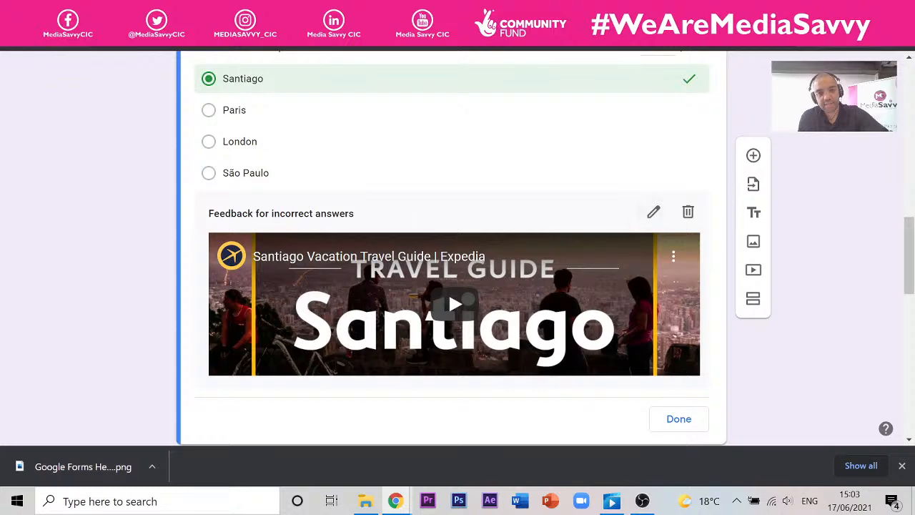
# - Attach the Santiago video by its pasted YouTube link to question 1's correct-answer feedback and save
pyautogui.click(655, 213)
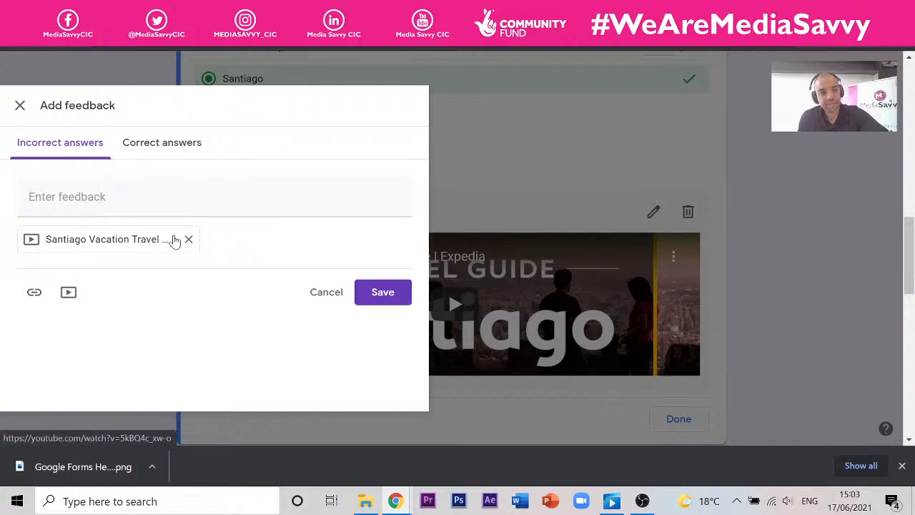
pyautogui.click(176, 146)
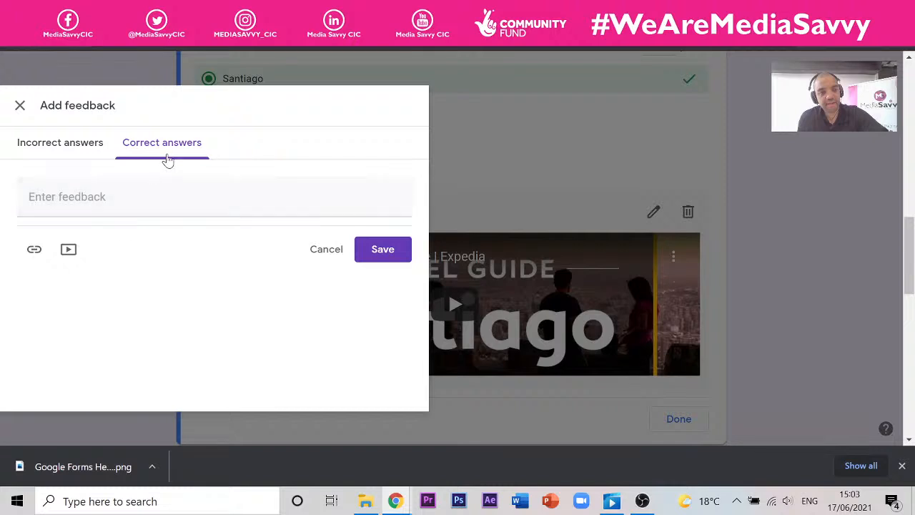
pyautogui.click(68, 250)
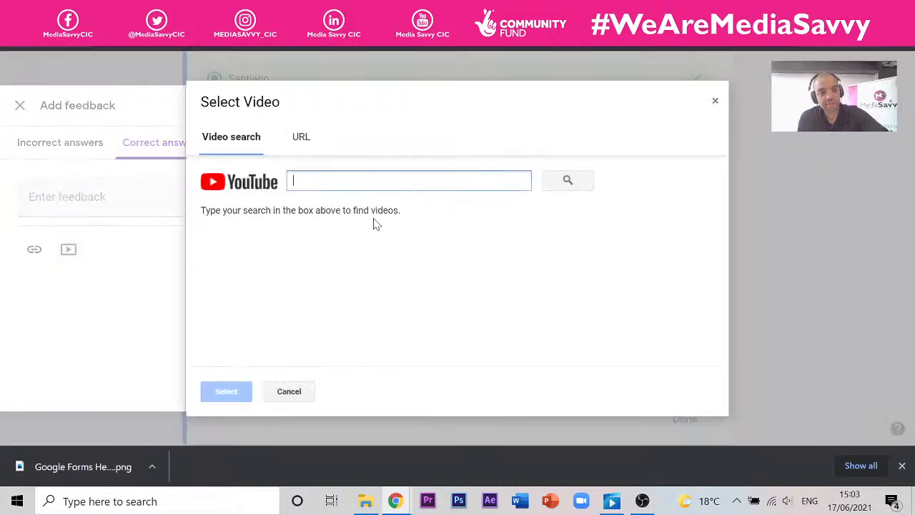
pyautogui.click(300, 146)
pyautogui.write('https://www.youtube.com/watch?v=5kBQ4c_xw-o')
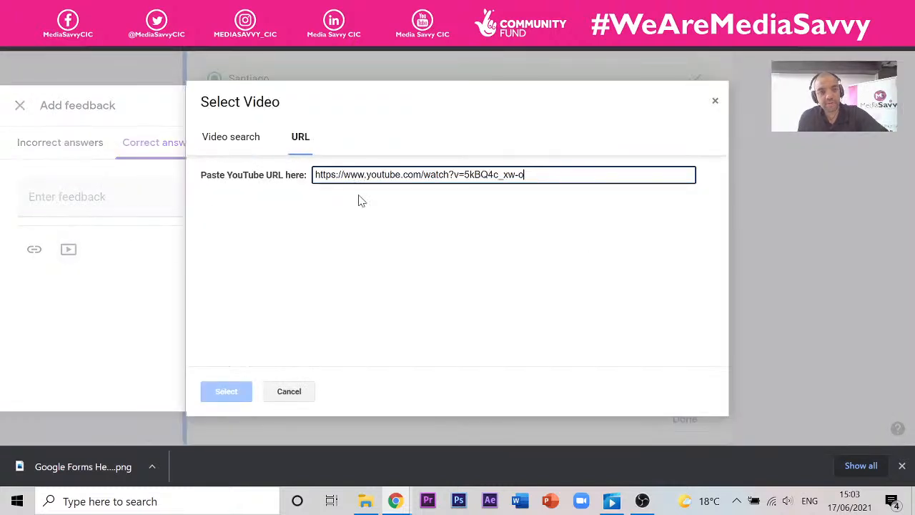
pyautogui.click(226, 389)
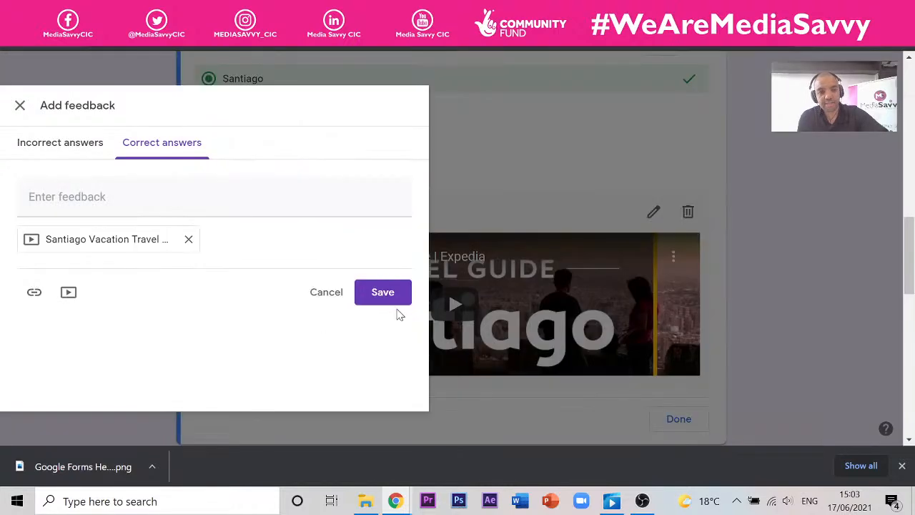
pyautogui.click(380, 292)
pyautogui.scroll(10, 533, 217)
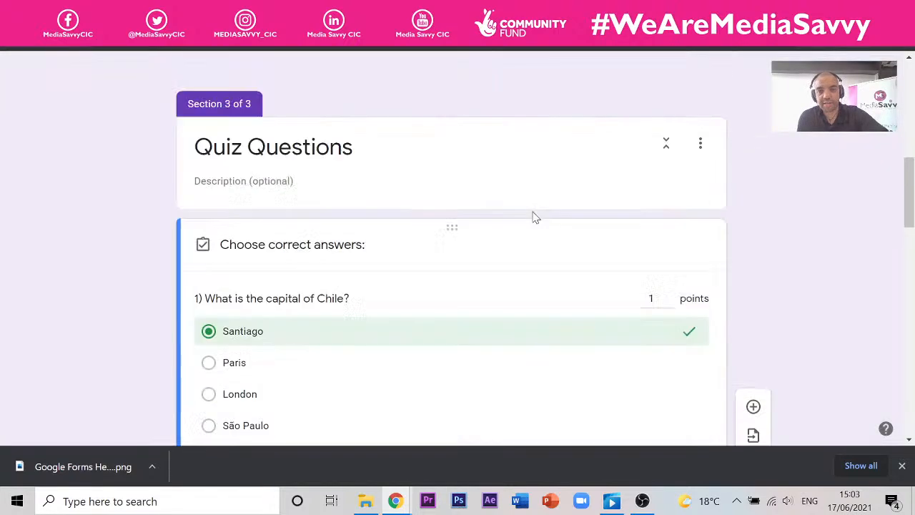
# - Preview the quiz and answer Santiago for question 1
pyautogui.click(709, 72)
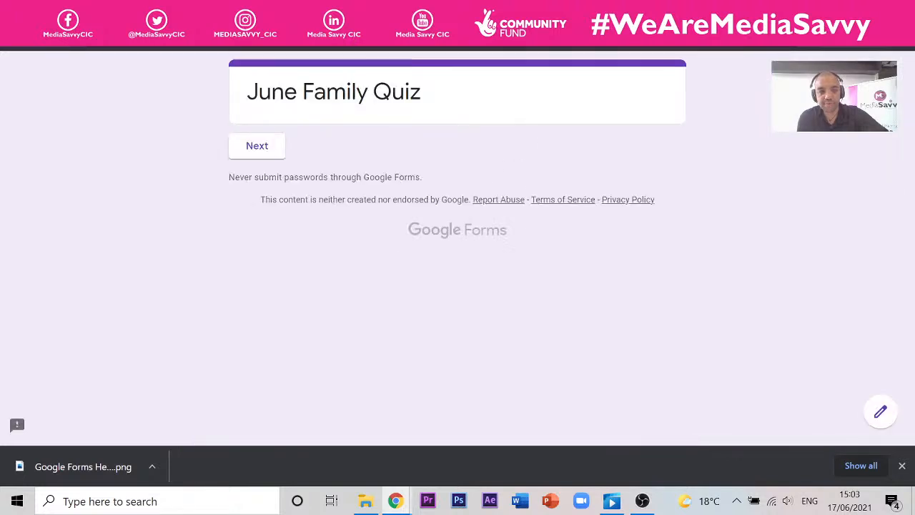
pyautogui.click(258, 156)
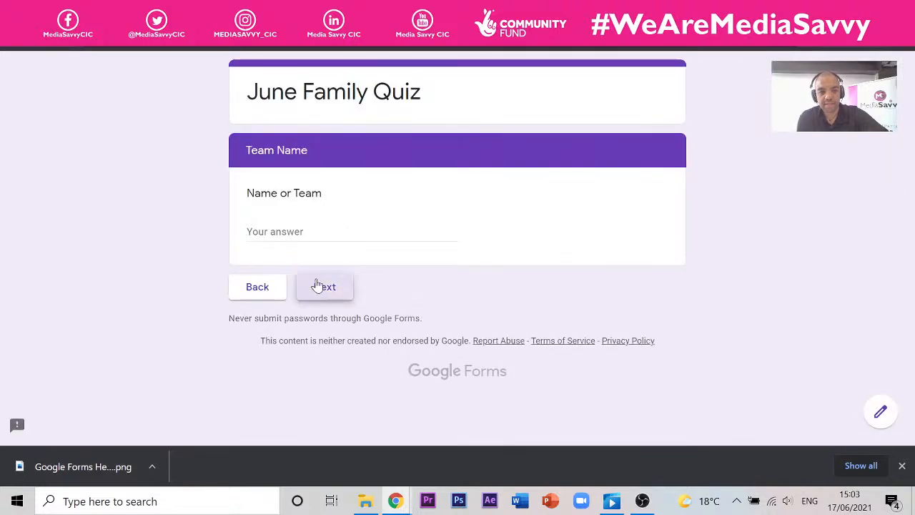
pyautogui.click(316, 286)
pyautogui.scroll(-3, 332, 216)
pyautogui.scroll(3, 332, 216)
pyautogui.click(297, 214)
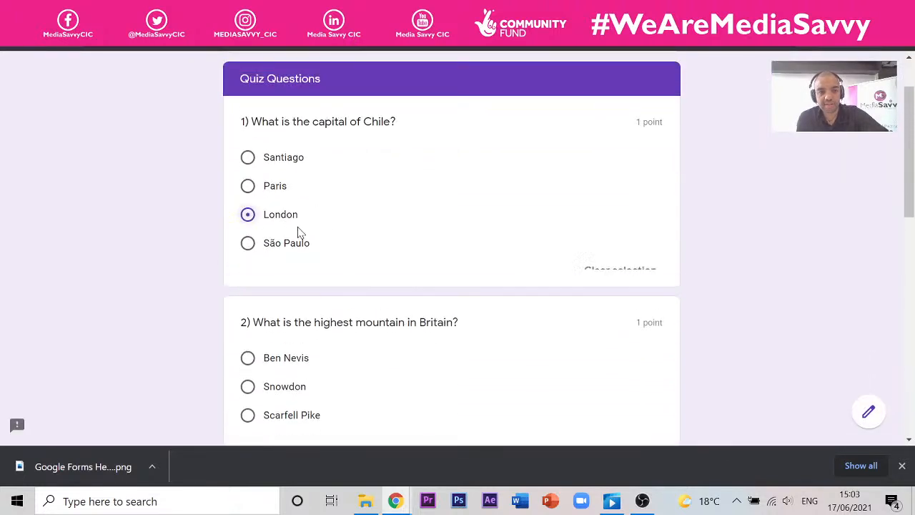
pyautogui.click(285, 160)
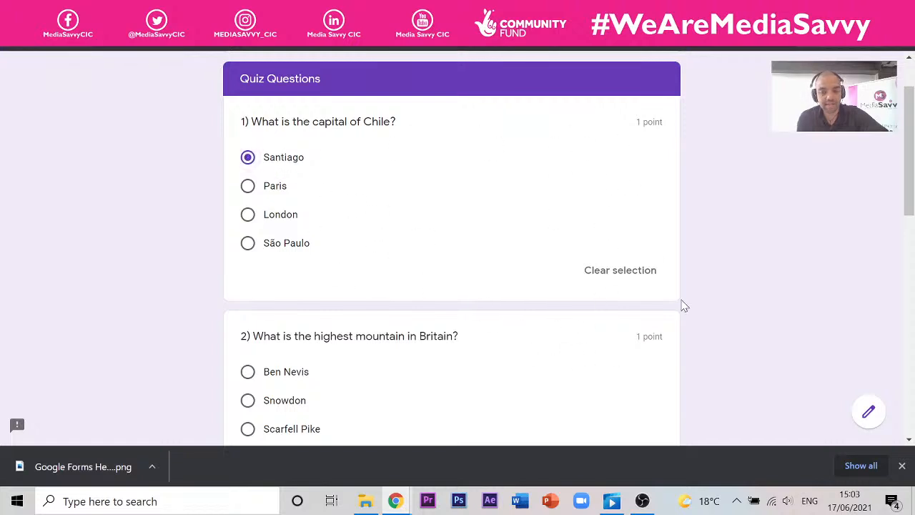
pyautogui.scroll(-10, 672, 243)
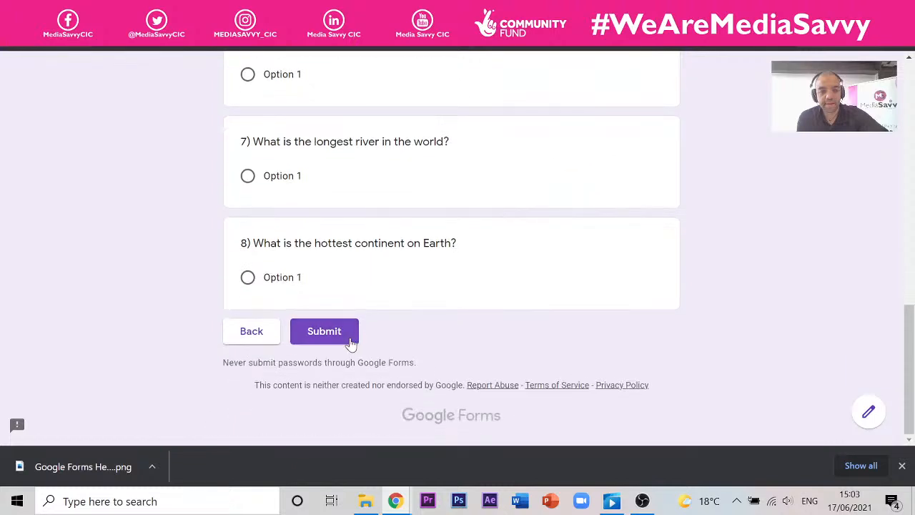
# - Submit the test response, check the 1 of 2 score and feedback video, then return to the editor
pyautogui.click(351, 342)
pyautogui.click(312, 177)
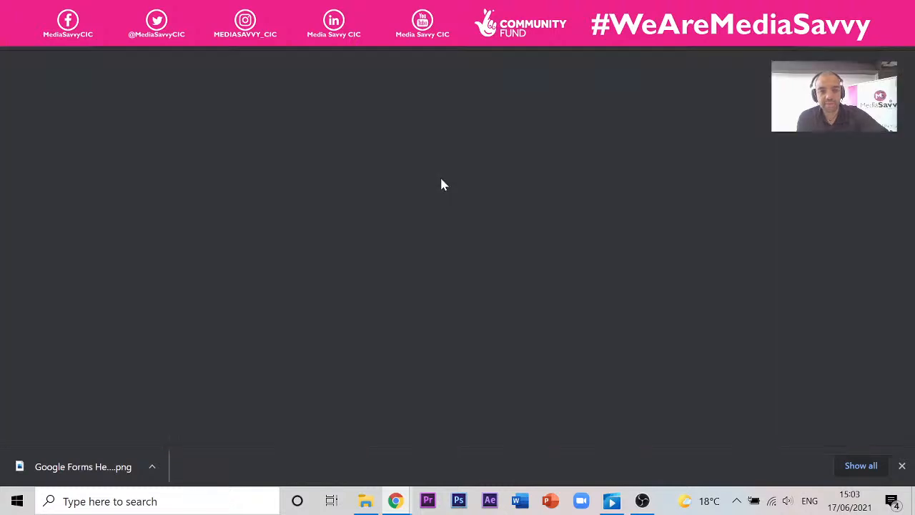
pyautogui.scroll(-3, 377, 172)
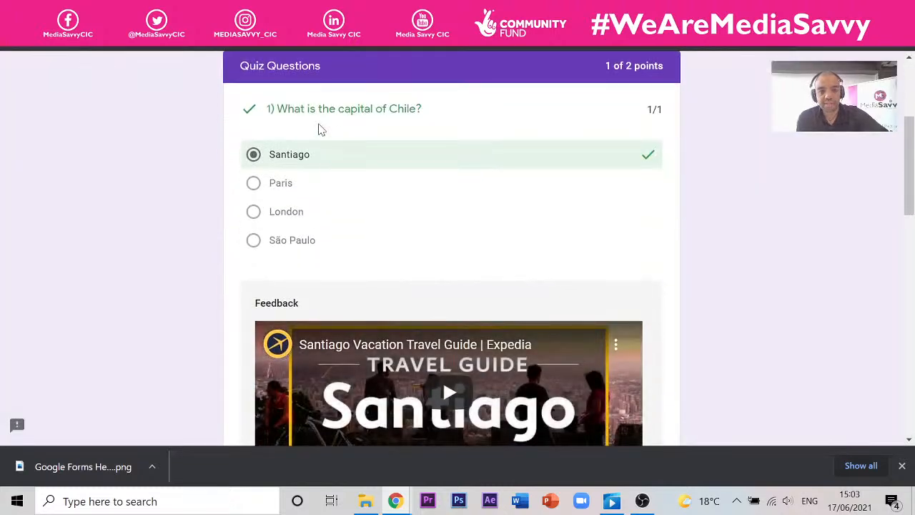
pyautogui.scroll(-3, 541, 143)
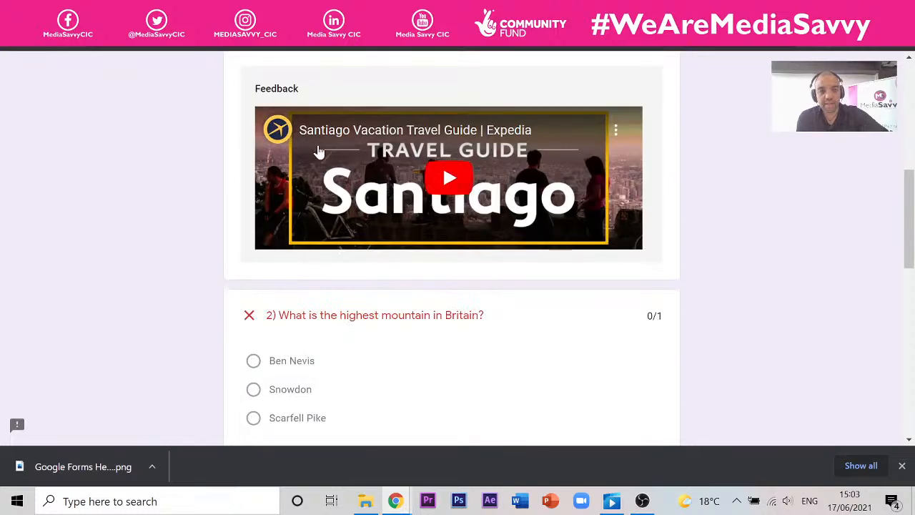
pyautogui.click(301, 12)
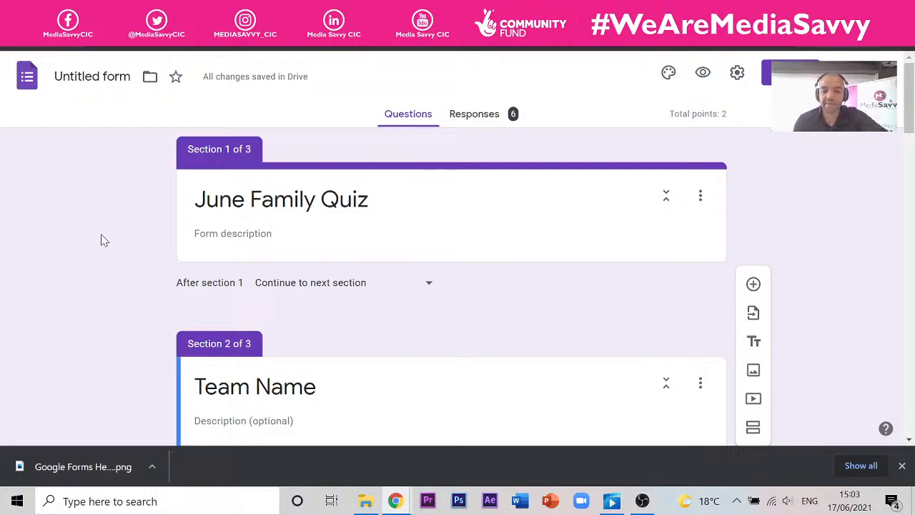
# - Name the form 'June Family Quiz' and bring up question 2's answer key with Ben Nevis correct
pyautogui.scroll(-3, 178, 247)
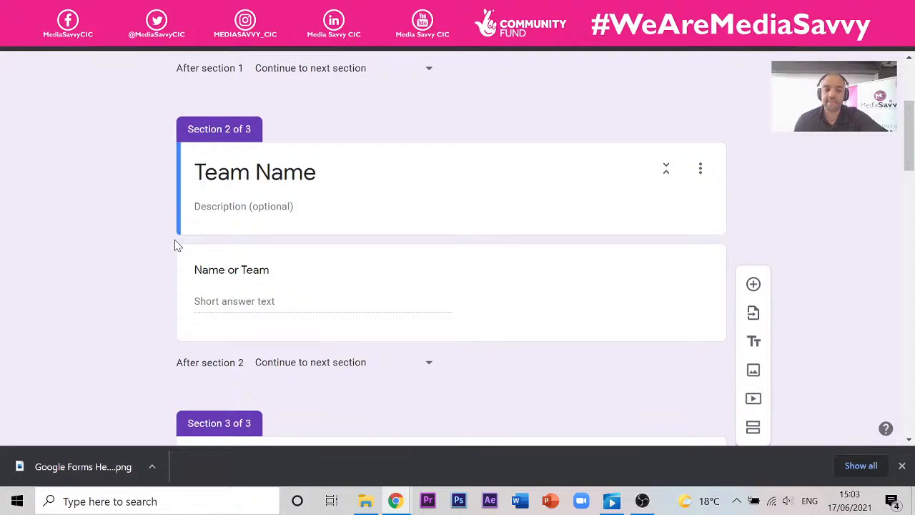
pyautogui.scroll(-10, 172, 238)
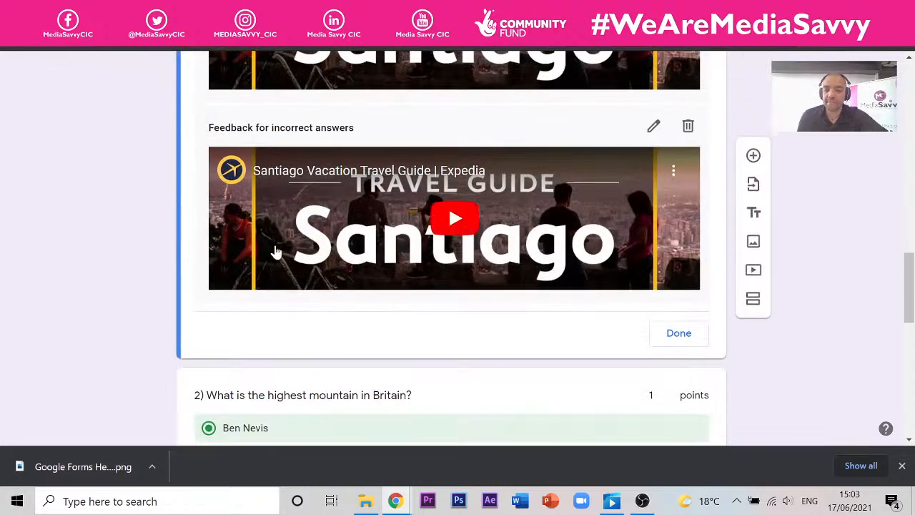
pyautogui.scroll(1, 272, 249)
pyautogui.scroll(-4, 262, 245)
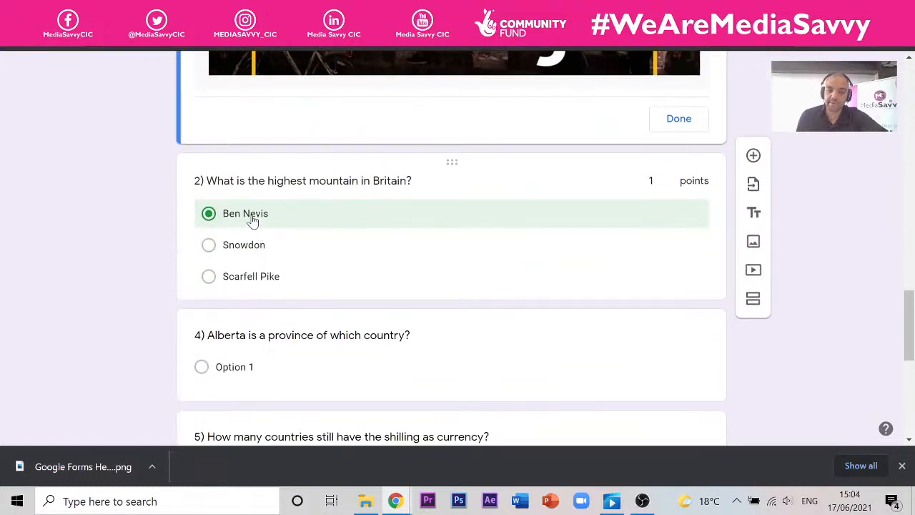
pyautogui.scroll(5, 252, 220)
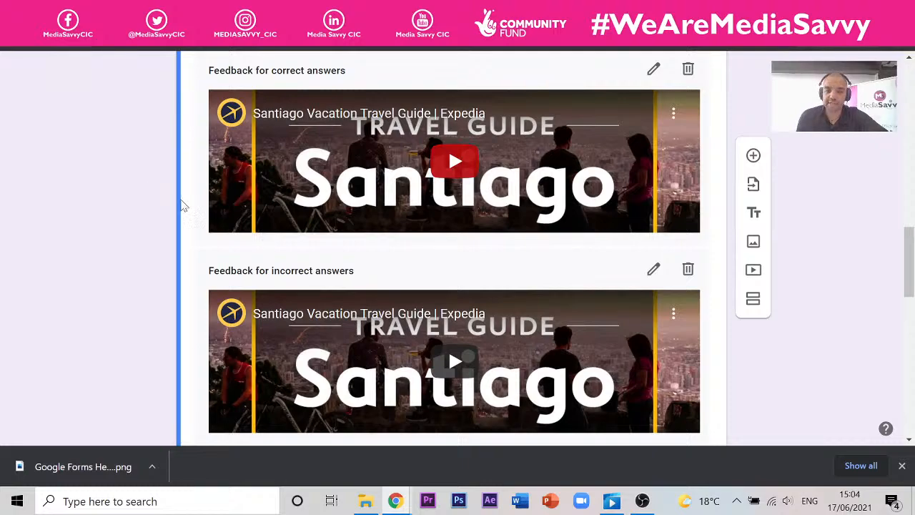
pyautogui.scroll(-8, 110, 168)
pyautogui.scroll(3, 119, 159)
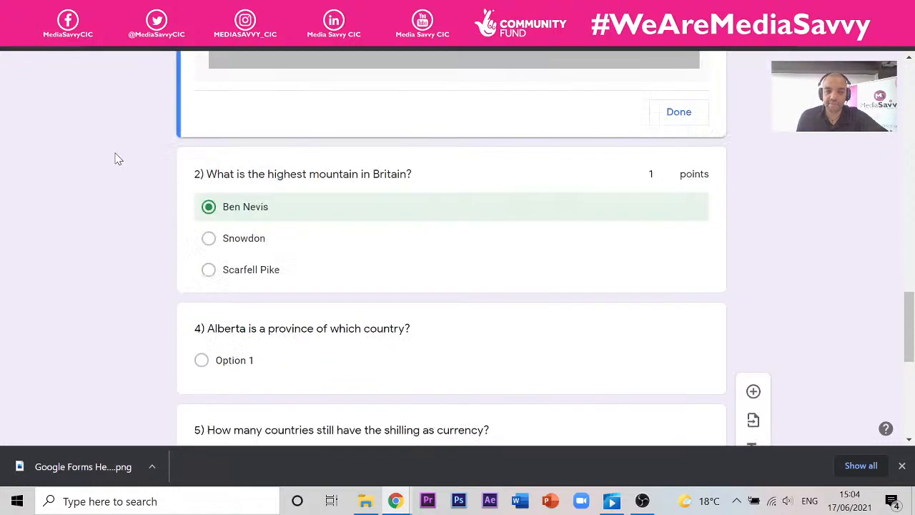
pyautogui.scroll(5, 118, 159)
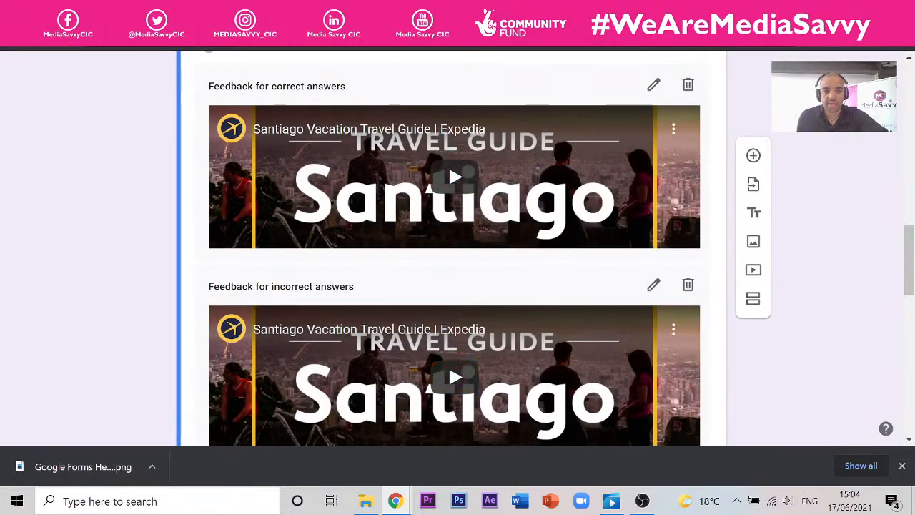
pyautogui.scroll(12, 241, 199)
pyautogui.click(93, 77)
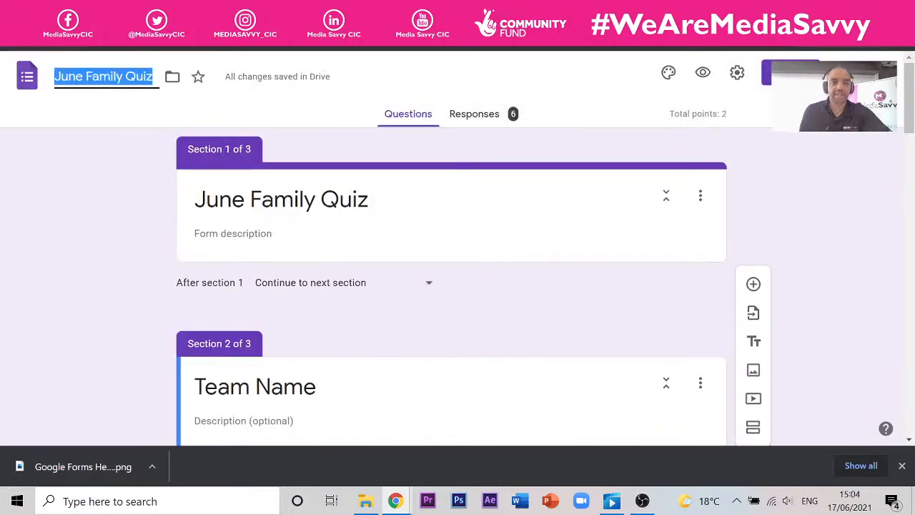
pyautogui.scroll(-12, 321, 239)
pyautogui.scroll(2, 394, 200)
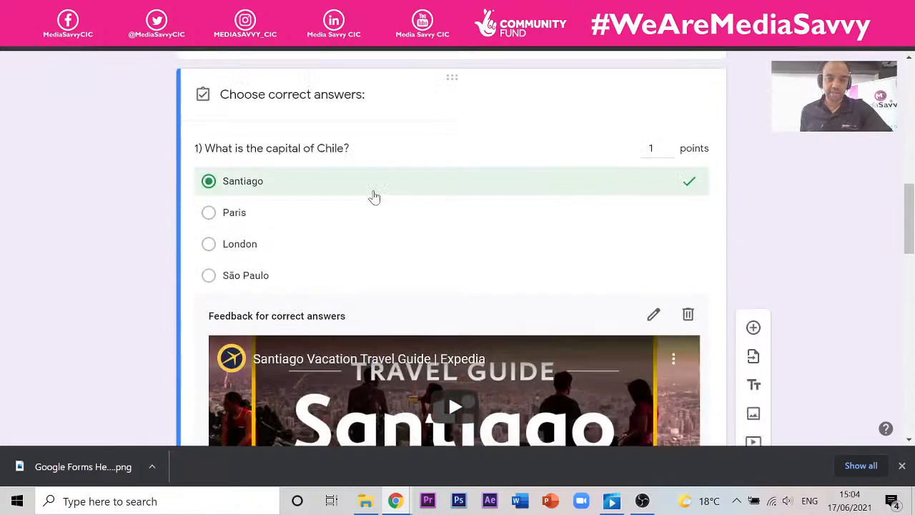
pyautogui.scroll(-9, 368, 193)
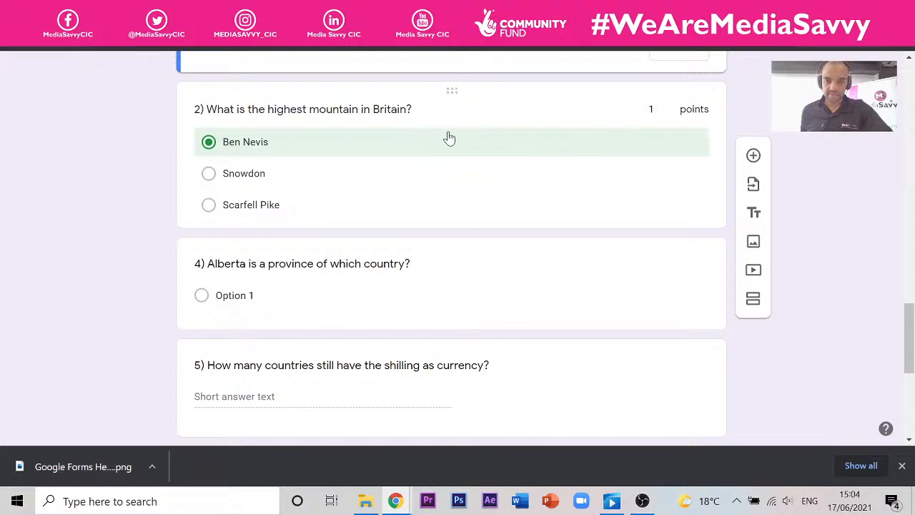
pyautogui.scroll(-5, 354, 162)
pyautogui.scroll(7, 347, 172)
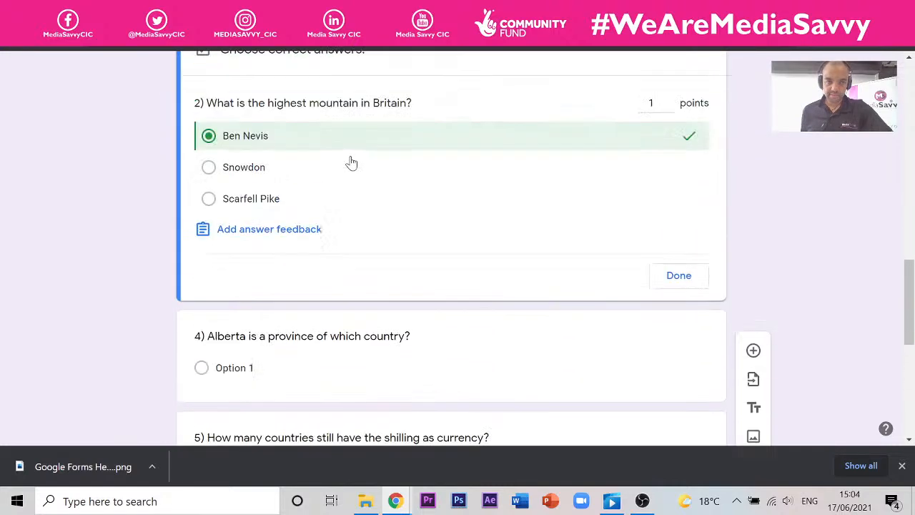
# - Give question 2 incorrect-answer feedback linking the VisitScotland Ben Nevis page as 'Info about Ben Nevis'
pyautogui.click(276, 316)
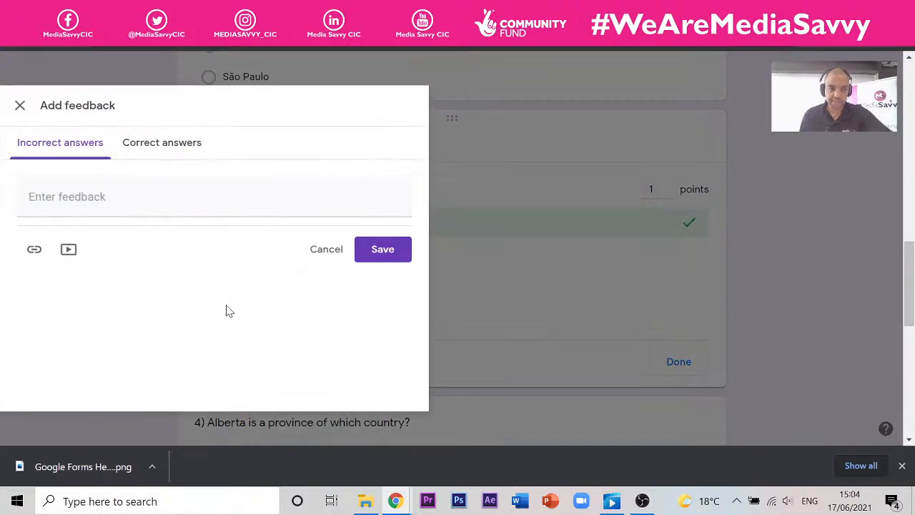
pyautogui.click(140, 147)
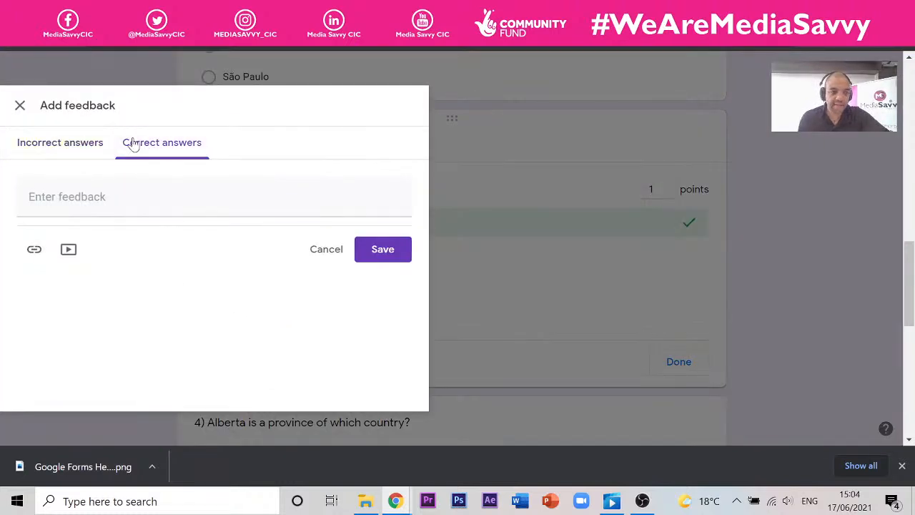
pyautogui.click(70, 145)
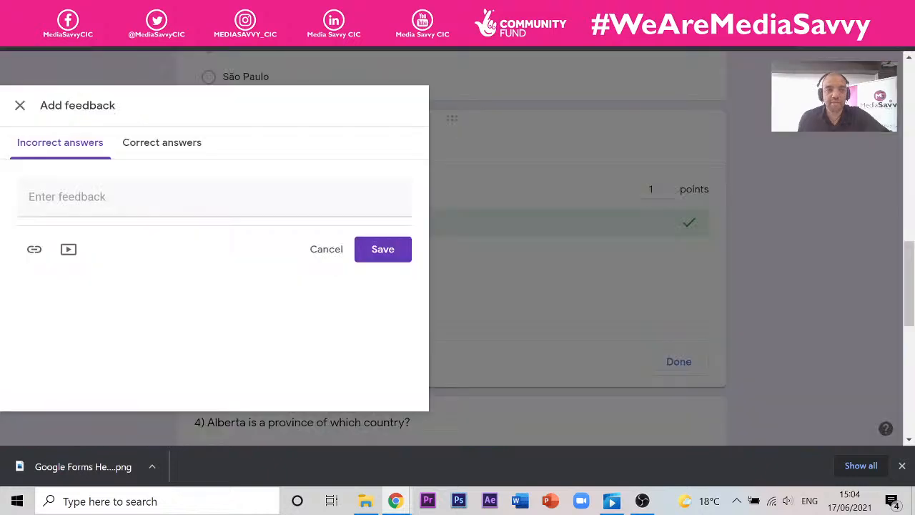
pyautogui.click(36, 249)
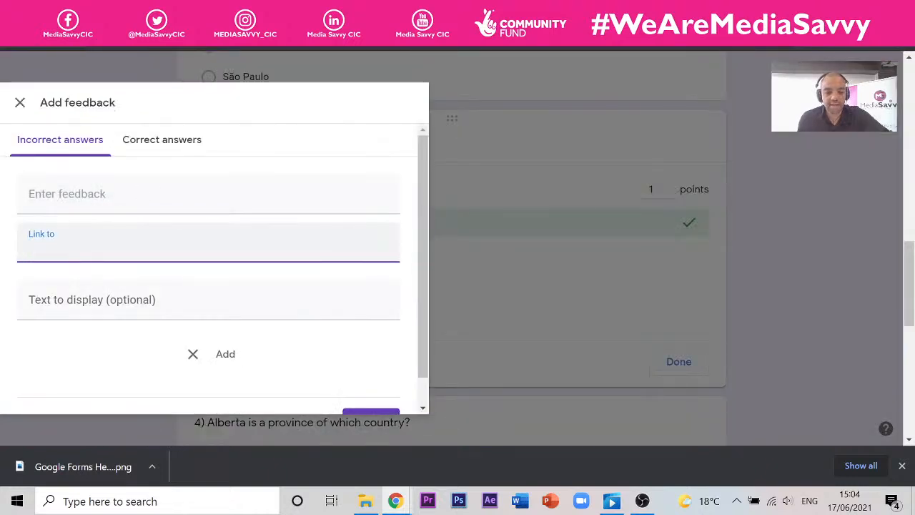
pyautogui.write('https://www.visitscotland.com/see-do/iconic-scotland/ben-nevis/')
pyautogui.scroll(-1, 215, 286)
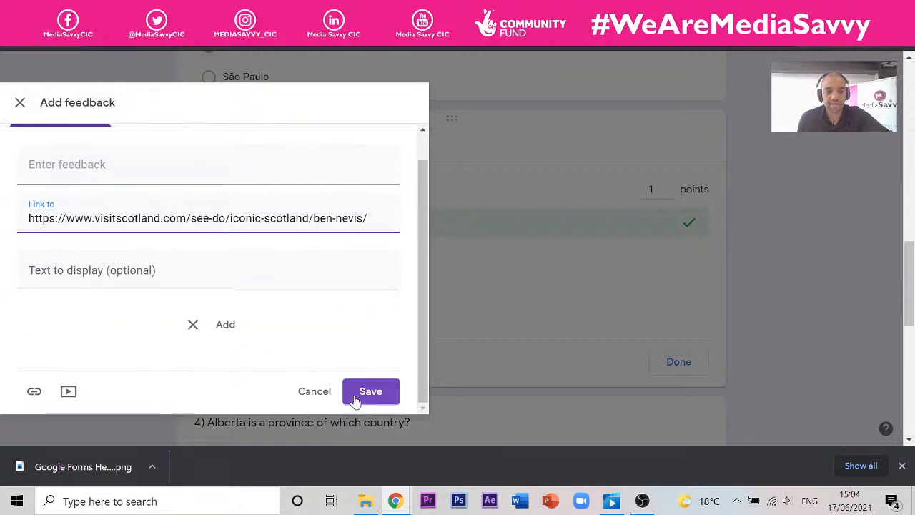
pyautogui.click(74, 281)
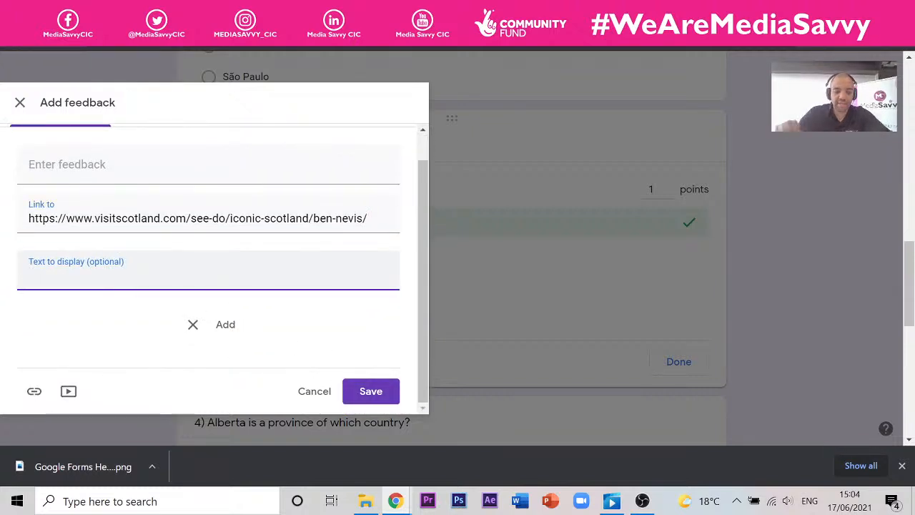
pyautogui.write('Info ab')
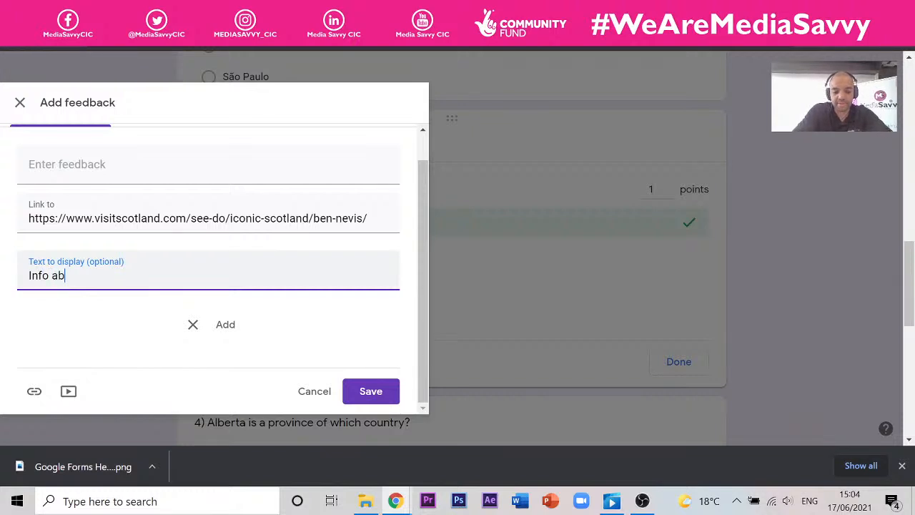
pyautogui.write('out Ben Nevis')
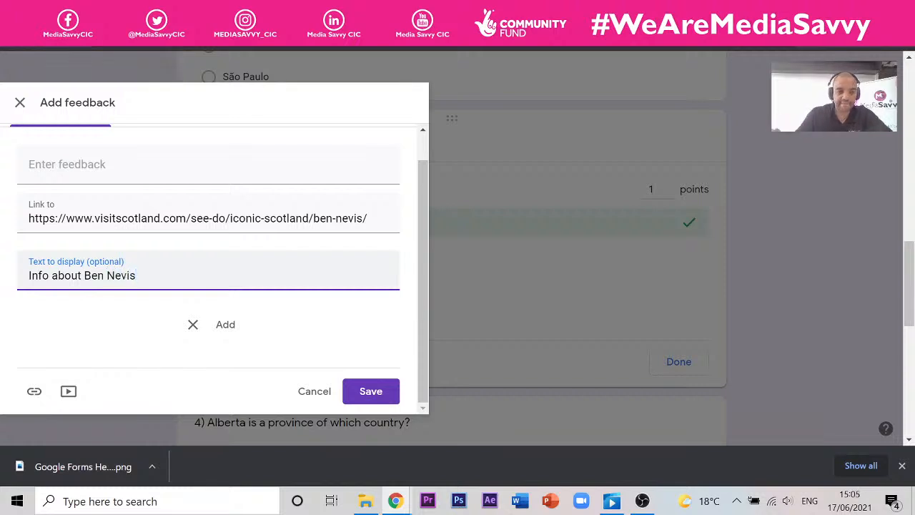
pyautogui.click(230, 329)
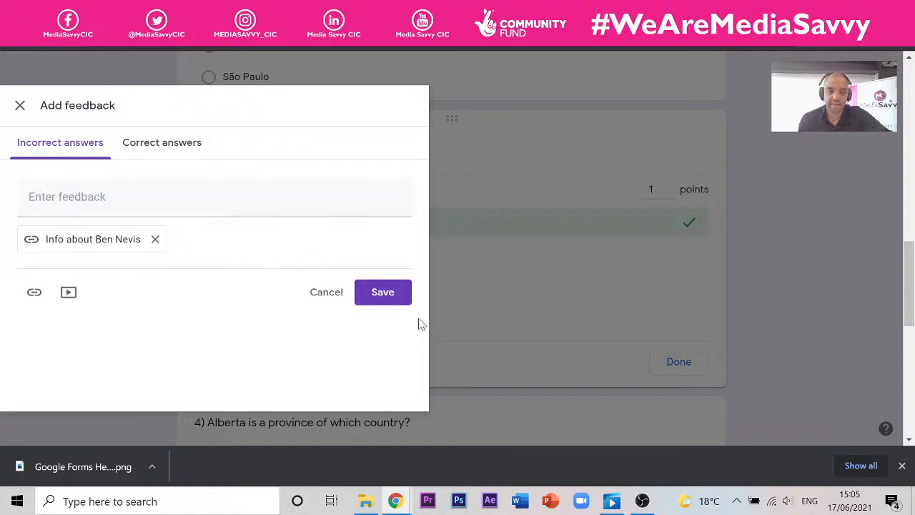
pyautogui.click(370, 295)
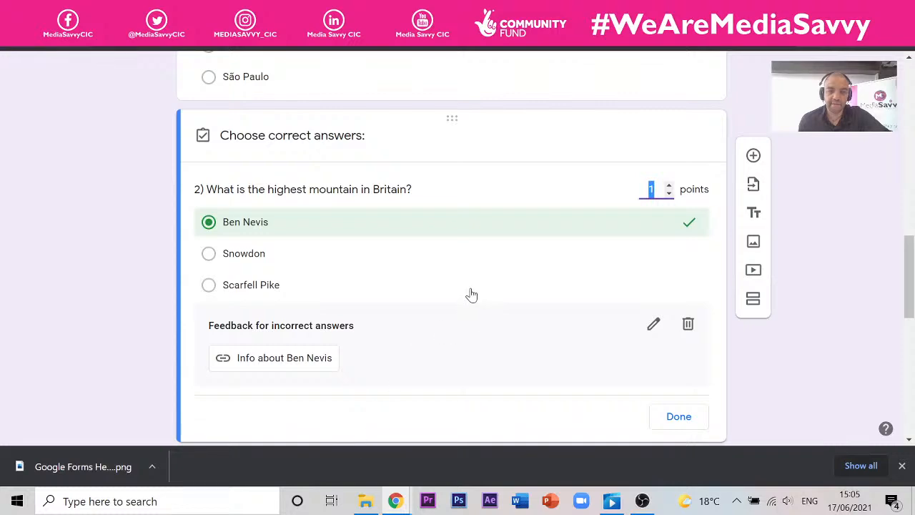
pyautogui.scroll(10, 551, 278)
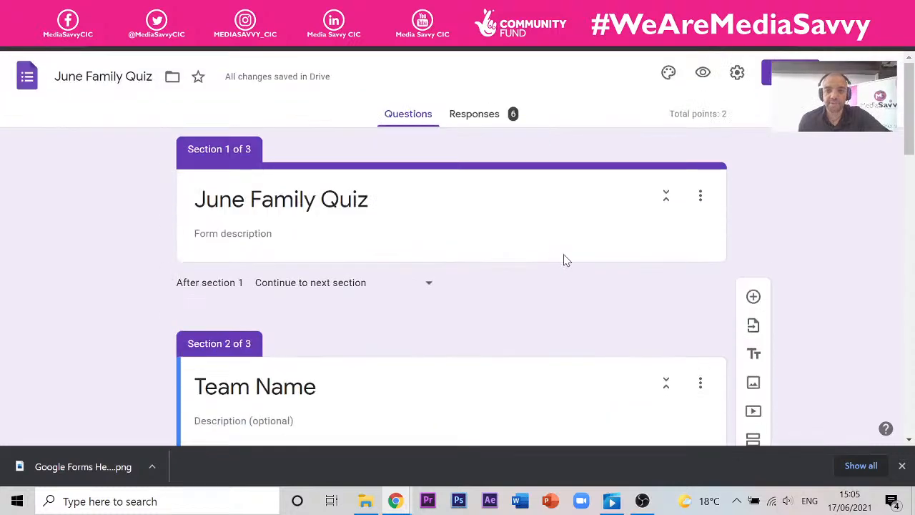
# - Preview the quiz and answer Snowdon for the Britain mountain question
pyautogui.click(706, 74)
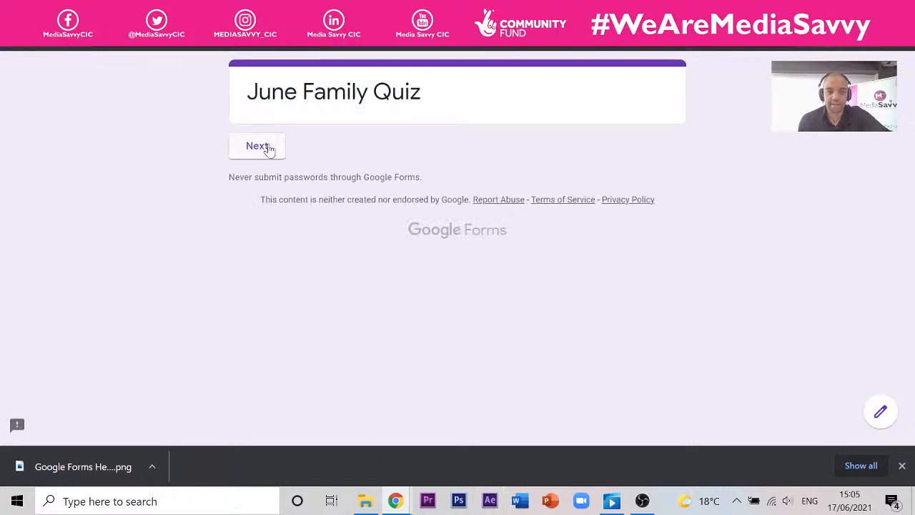
pyautogui.click(265, 150)
pyautogui.click(306, 299)
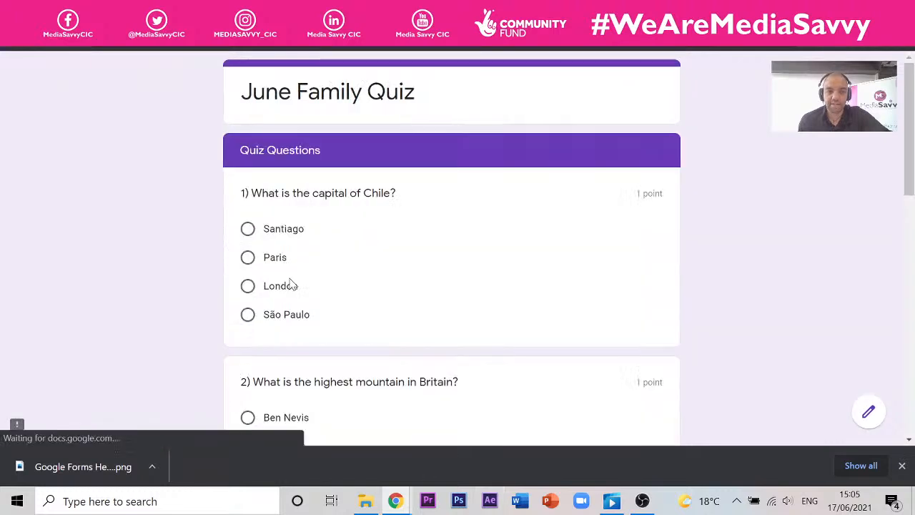
pyautogui.scroll(-6, 288, 278)
pyautogui.scroll(2, 290, 275)
pyautogui.scroll(1, 290, 277)
pyautogui.click(279, 235)
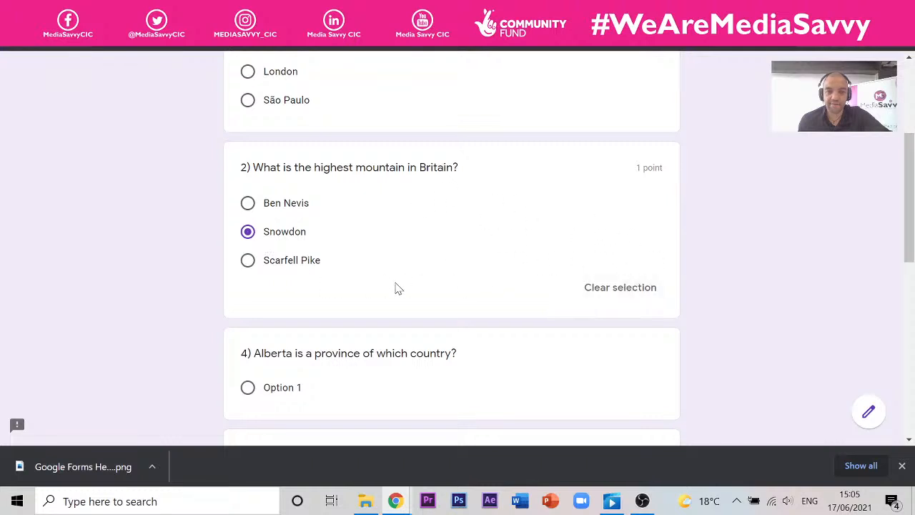
# - Submit the response, view the score, and open the 'Info about Ben Nevis' feedback link
pyautogui.scroll(-10, 398, 288)
pyautogui.click(347, 331)
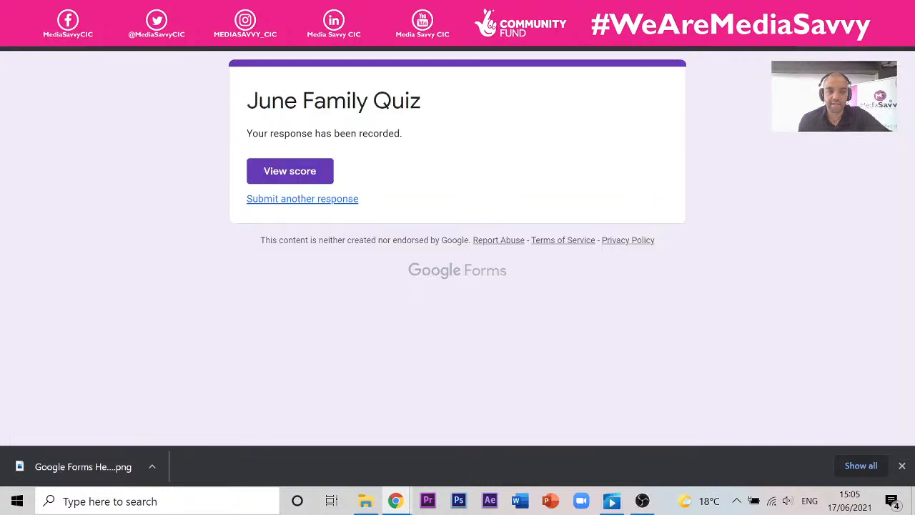
pyautogui.click(288, 175)
pyautogui.scroll(-4, 465, 257)
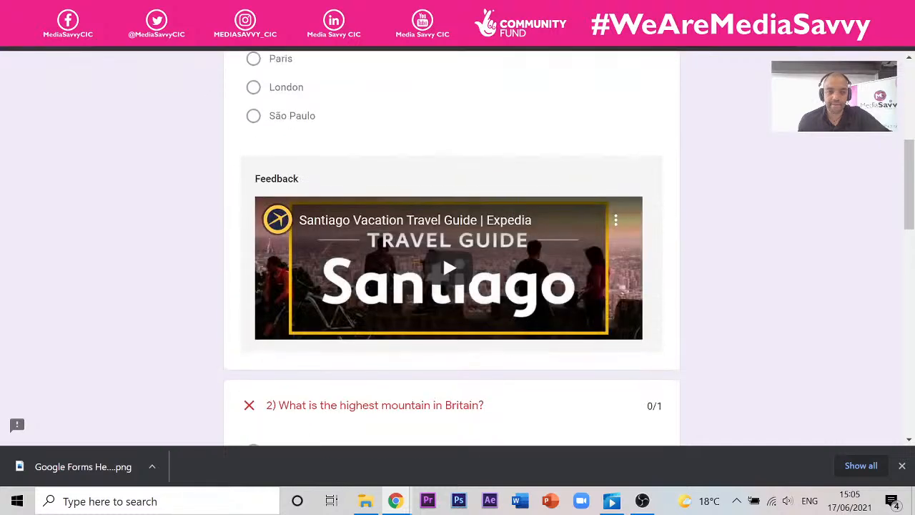
pyautogui.scroll(-2, 442, 255)
pyautogui.scroll(-1, 452, 246)
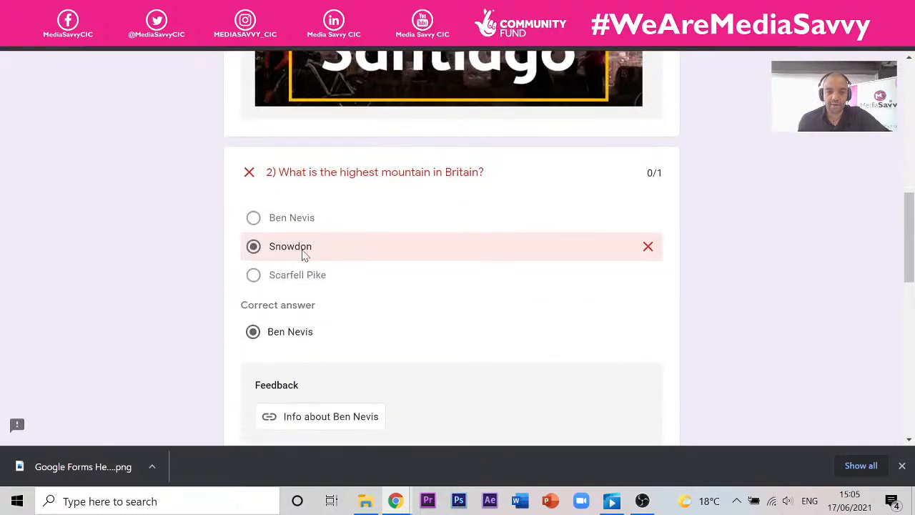
pyautogui.scroll(-1, 303, 256)
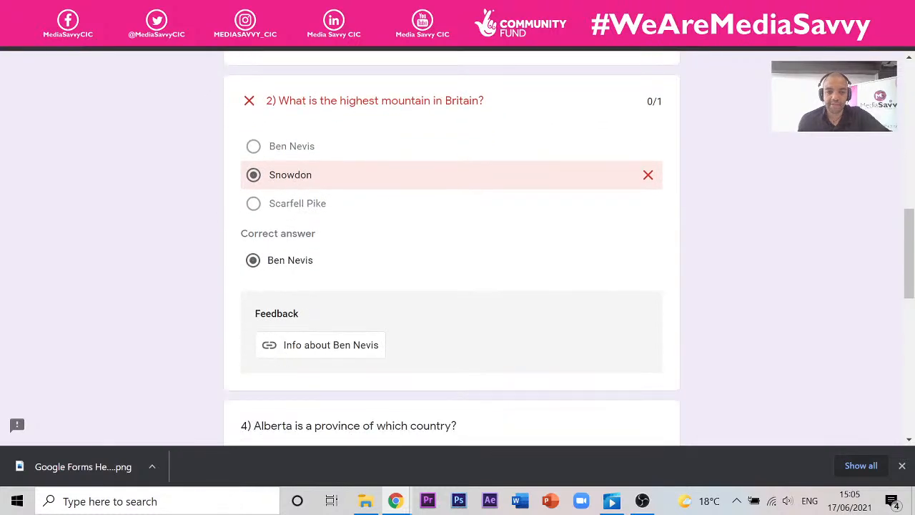
pyautogui.click(351, 353)
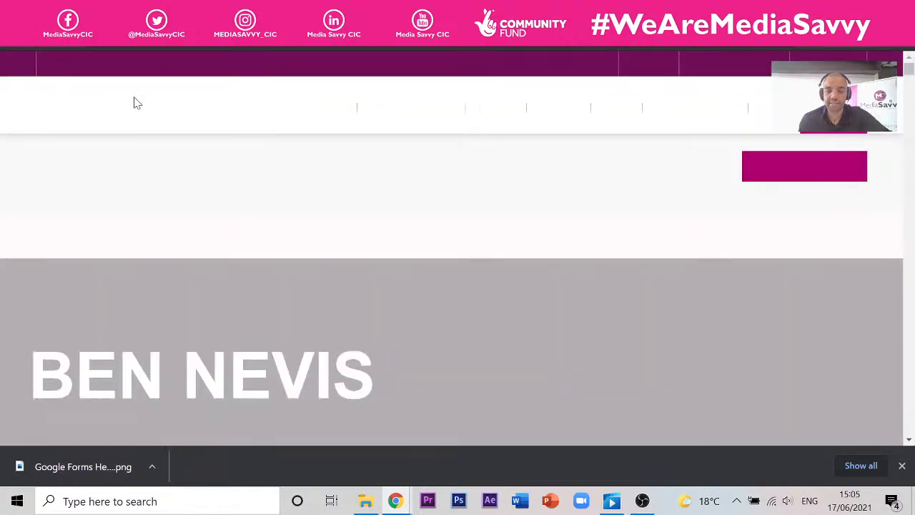
# - Read the VisitScotland Ben Nevis introduction and accept all cookies
pyautogui.scroll(-5, 753, 147)
pyautogui.scroll(-5, 773, 154)
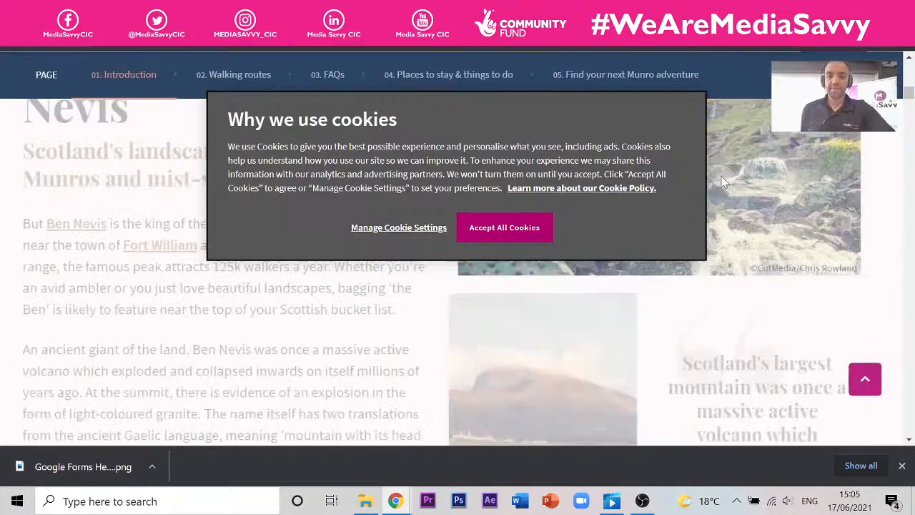
pyautogui.scroll(6, 773, 154)
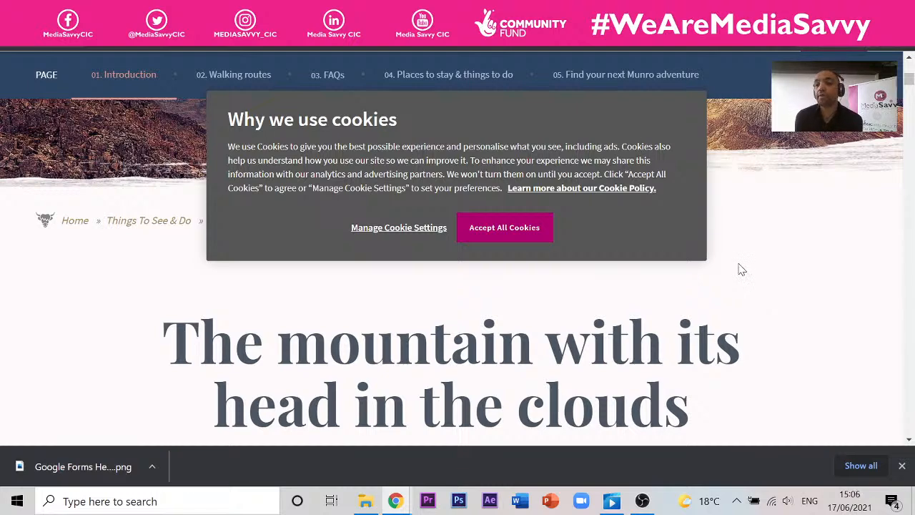
pyautogui.click(536, 227)
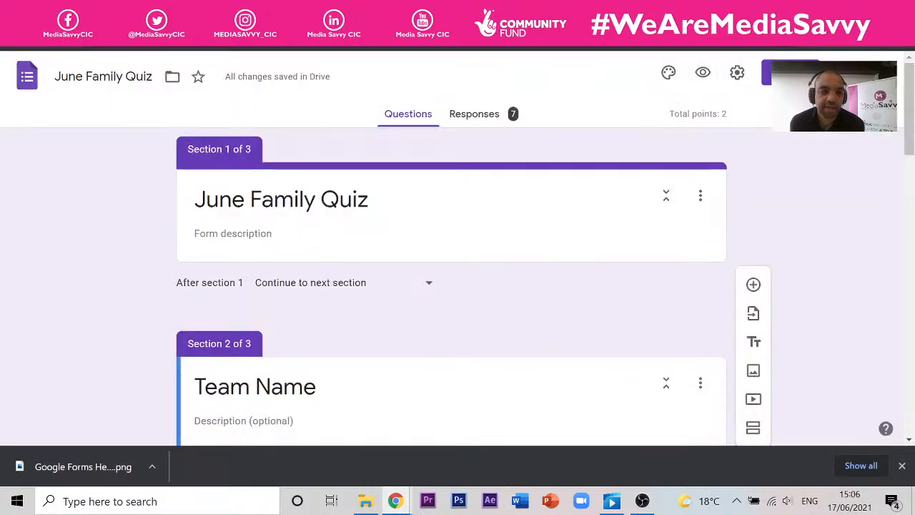
# - Scroll through the quiz sections to question 4 about Alberta and select it for editing
pyautogui.scroll(-20, 362, 283)
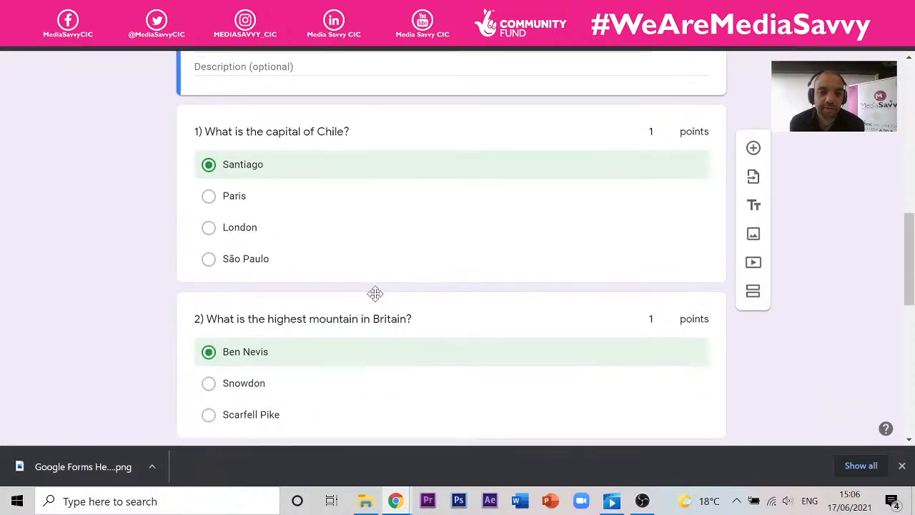
pyautogui.scroll(8, 363, 279)
pyautogui.scroll(-5, 237, 188)
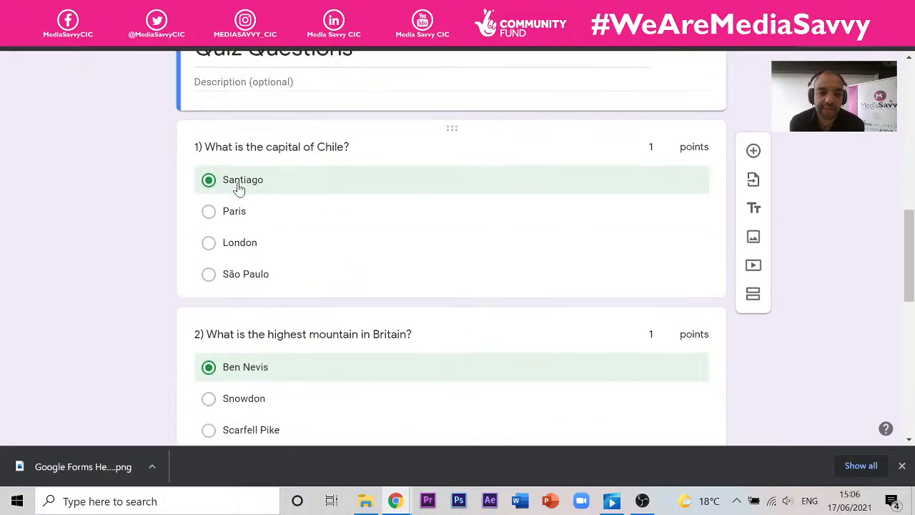
pyautogui.scroll(2, 438, 255)
pyautogui.scroll(4, 439, 255)
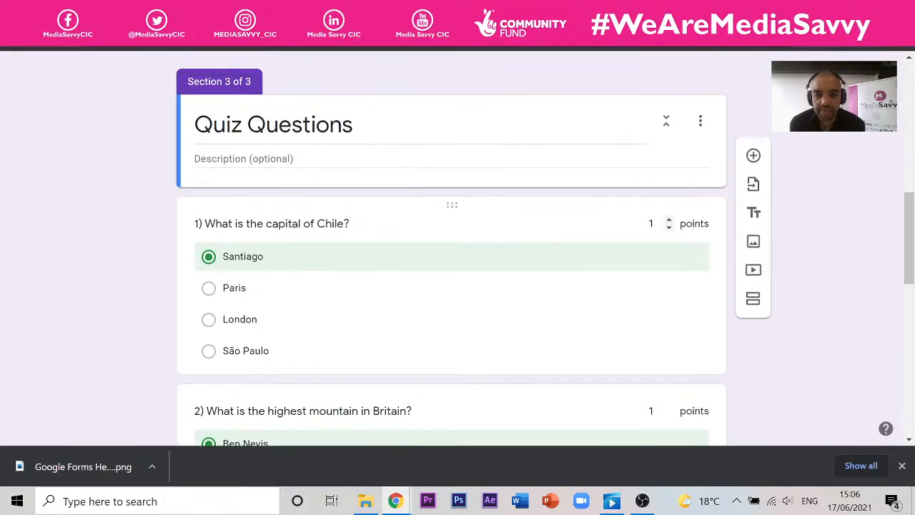
pyautogui.scroll(10, 193, 210)
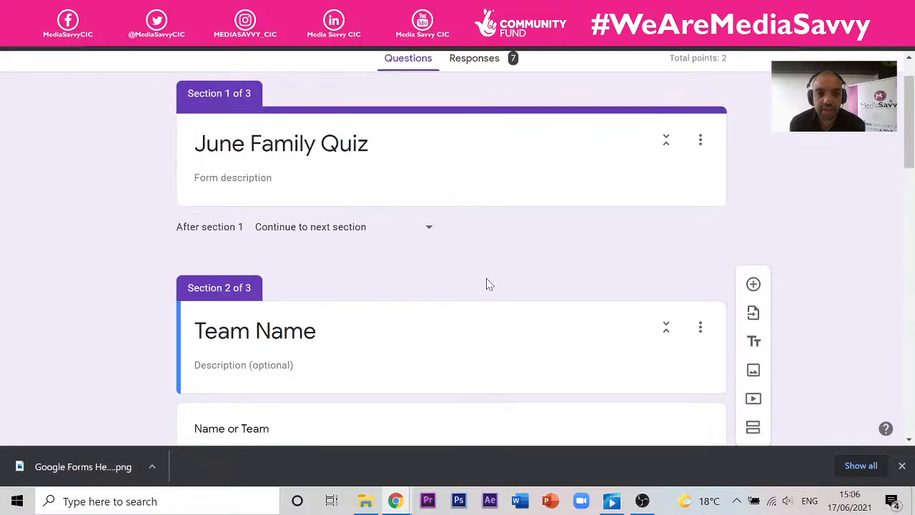
pyautogui.scroll(1, 652, 212)
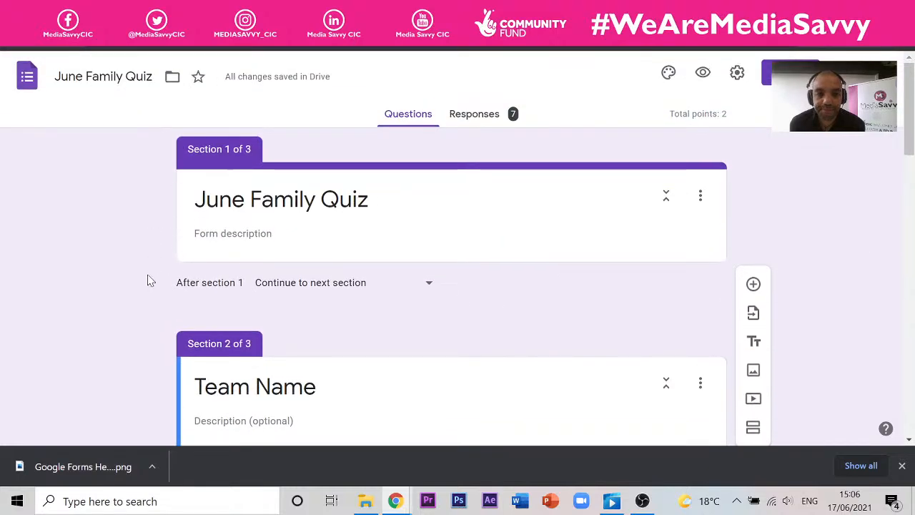
pyautogui.scroll(-2, 143, 298)
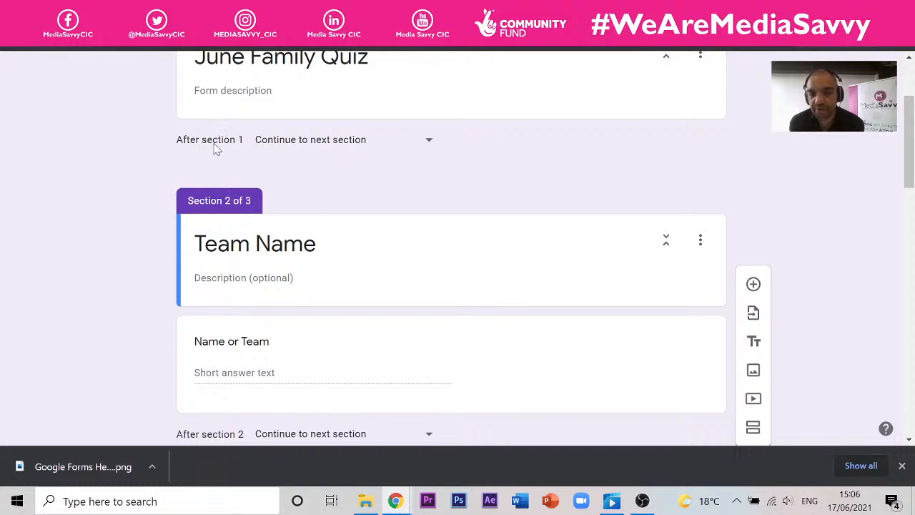
pyautogui.scroll(-4, 362, 218)
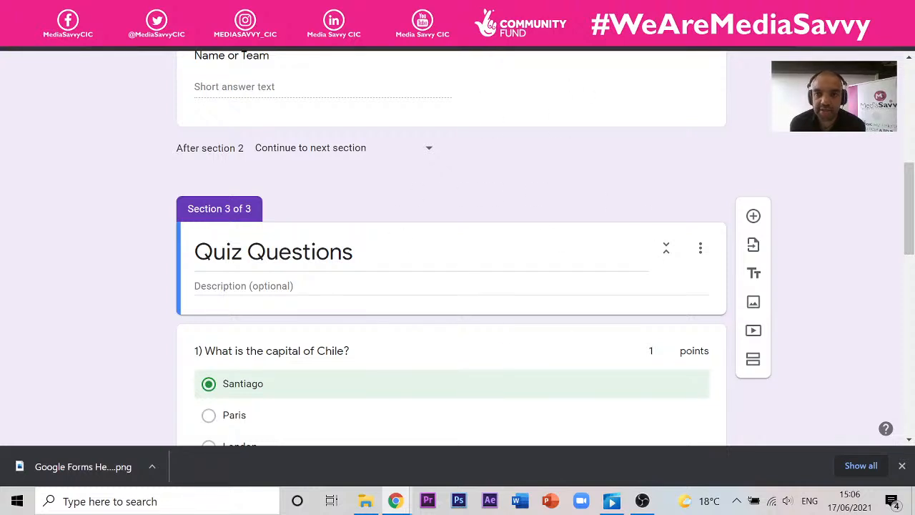
pyautogui.scroll(-2, 322, 281)
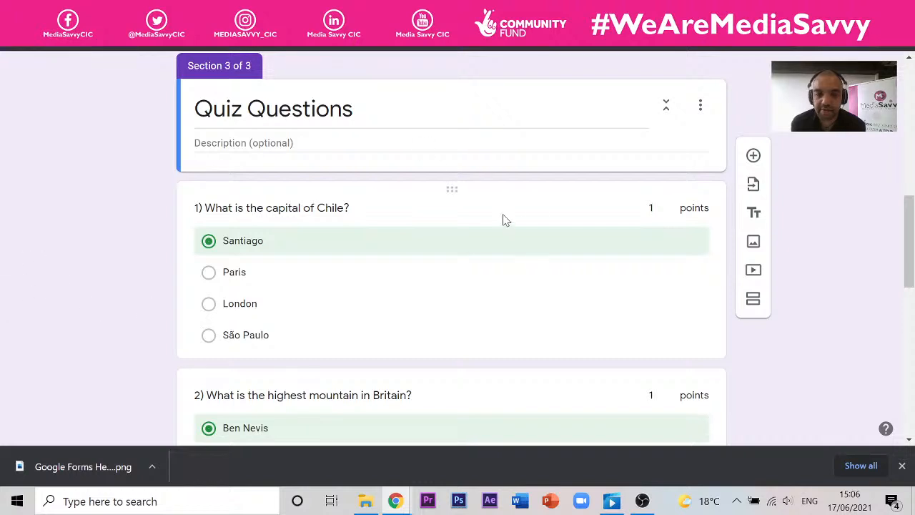
pyautogui.scroll(-1, 458, 211)
pyautogui.scroll(2, 672, 175)
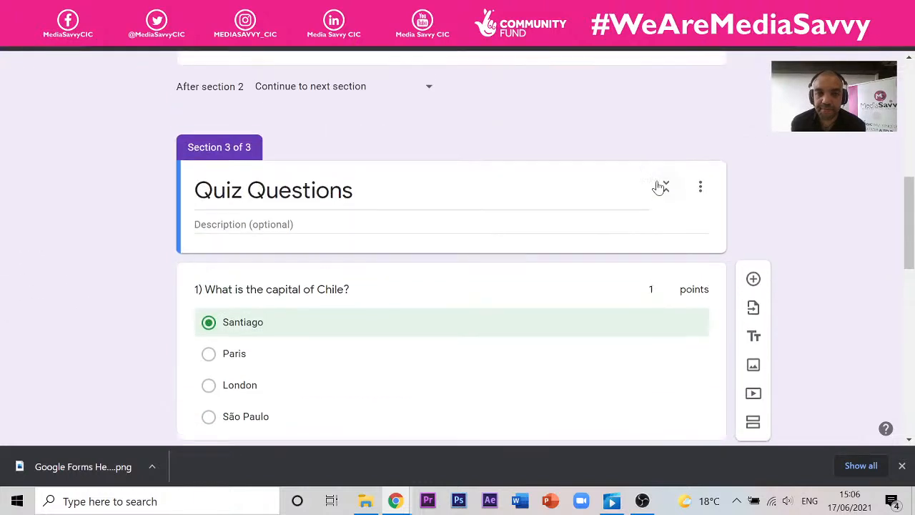
pyautogui.scroll(1, 660, 187)
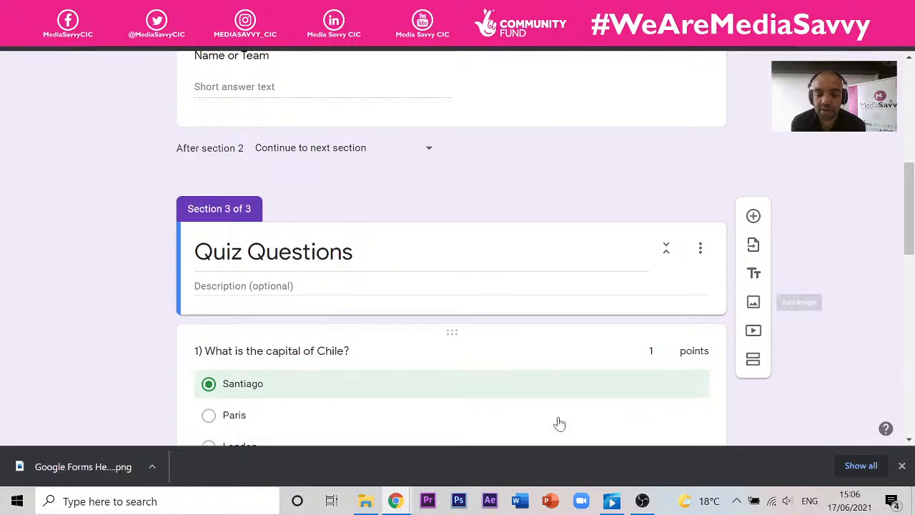
pyautogui.scroll(3, 164, 179)
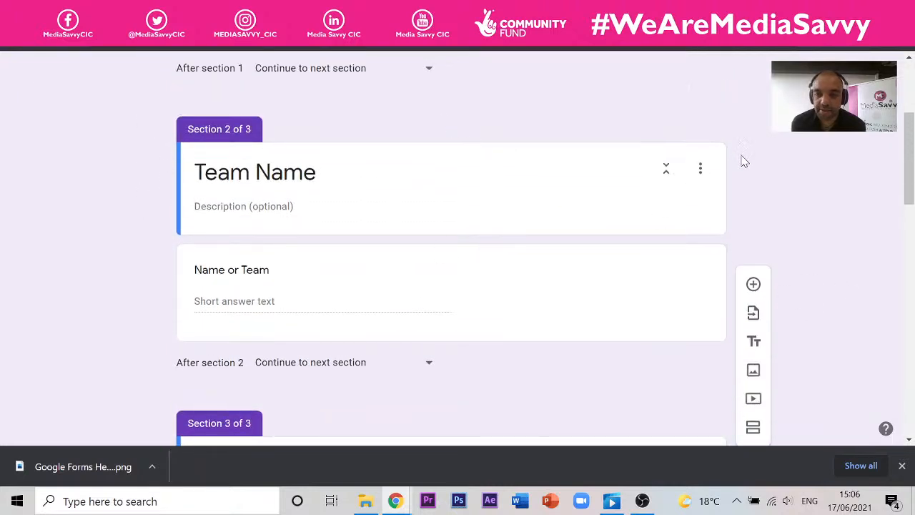
pyautogui.scroll(-4, 738, 167)
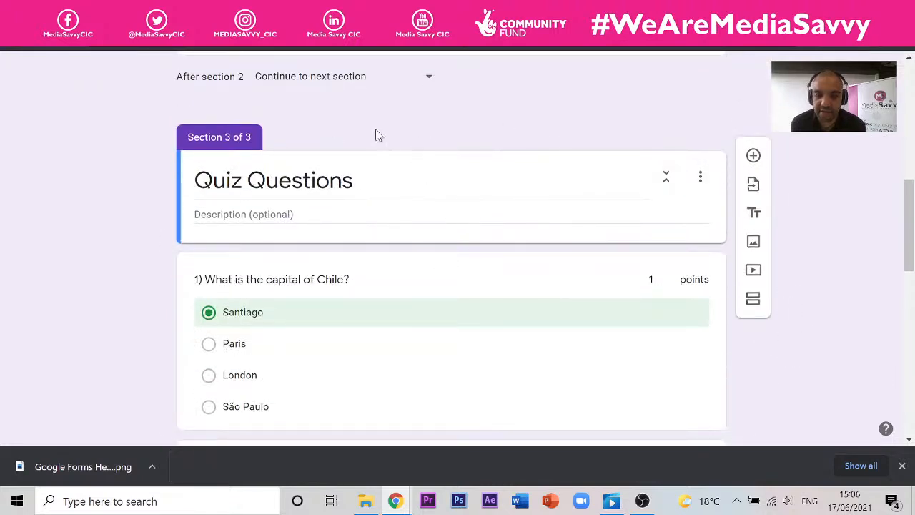
pyautogui.scroll(-3, 348, 139)
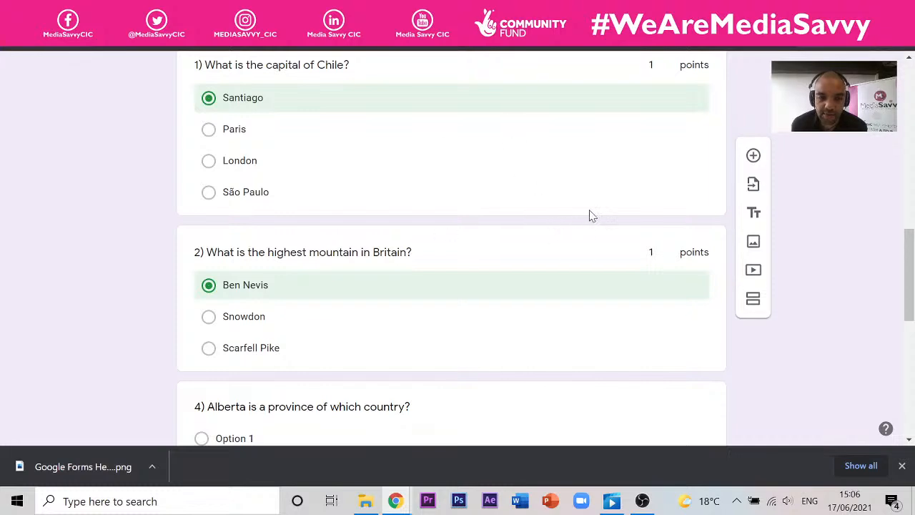
pyautogui.scroll(-3, 578, 193)
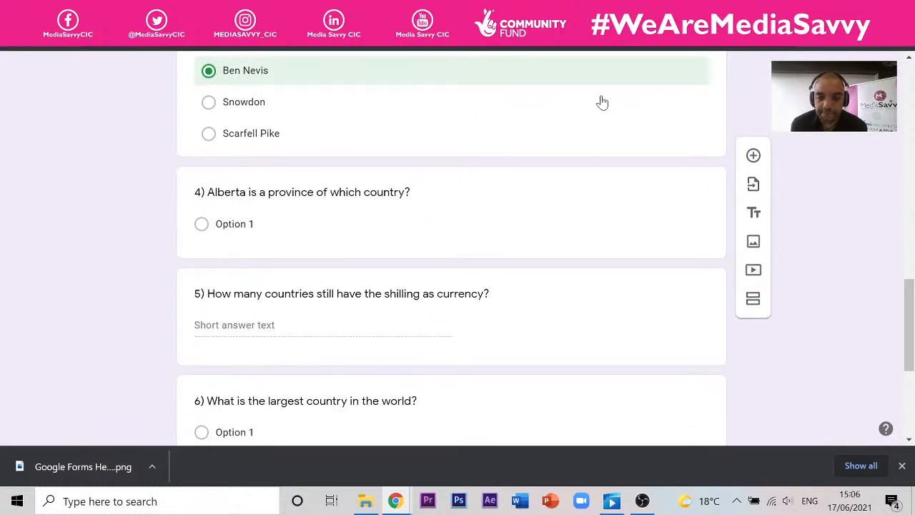
pyautogui.scroll(-4, 599, 100)
pyautogui.scroll(5, 403, 356)
pyautogui.scroll(-5, 403, 355)
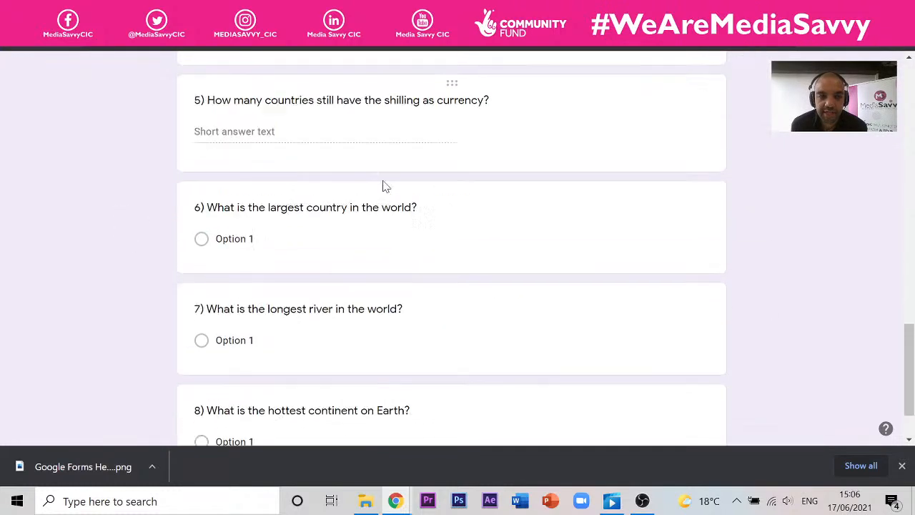
pyautogui.scroll(7, 392, 190)
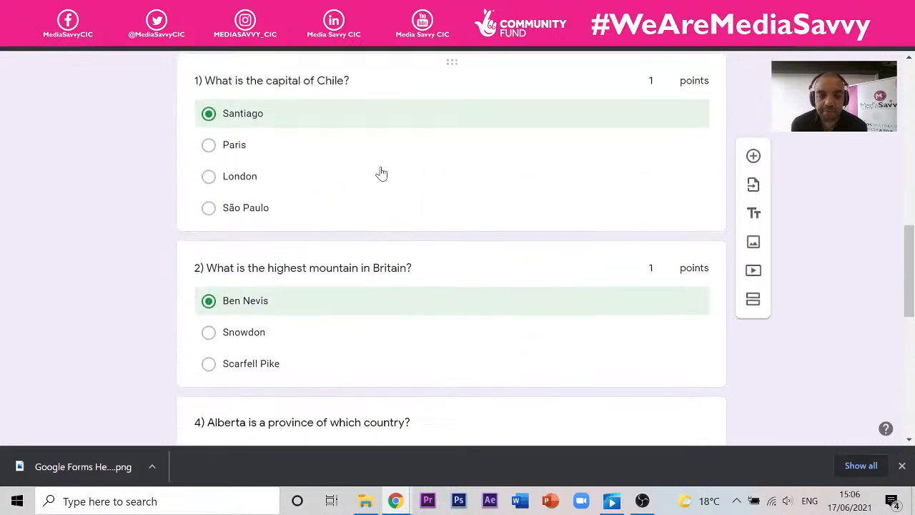
pyautogui.scroll(-1, 380, 173)
pyautogui.scroll(-2, 260, 267)
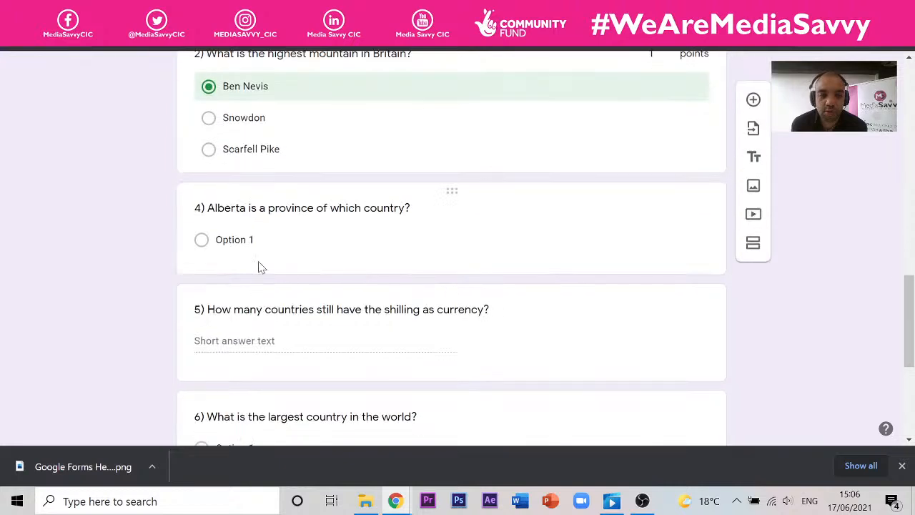
pyautogui.click(286, 226)
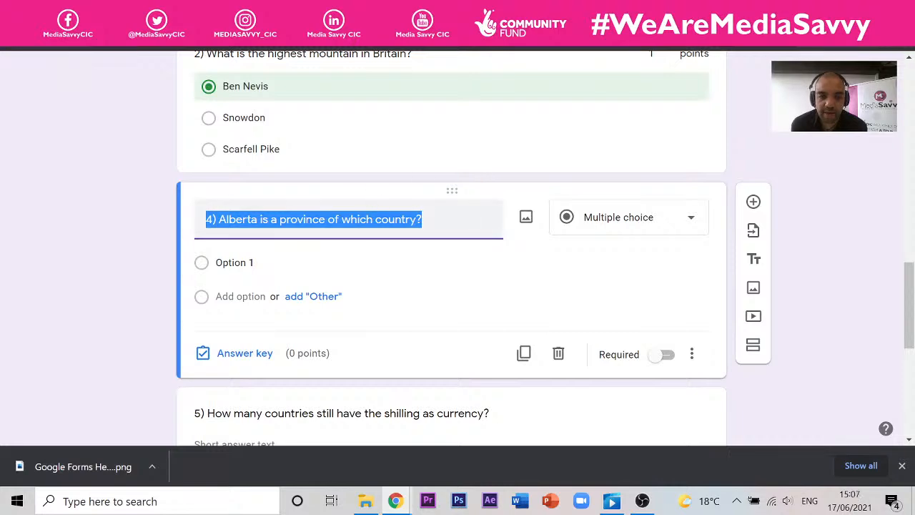
# - Switch question 4 about Alberta from multiple choice to a Dropdown question
pyautogui.click(457, 221)
pyautogui.scroll(5, 368, 212)
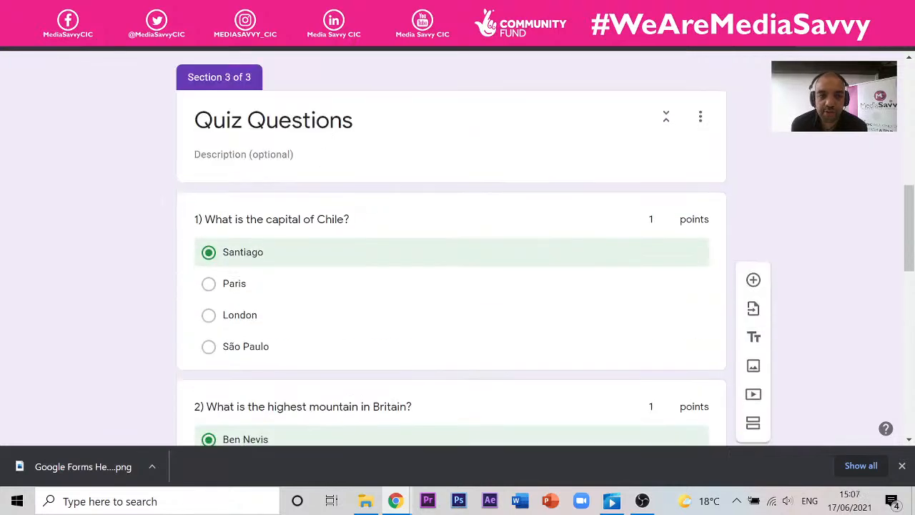
pyautogui.scroll(-8, 334, 155)
pyautogui.scroll(3, 355, 171)
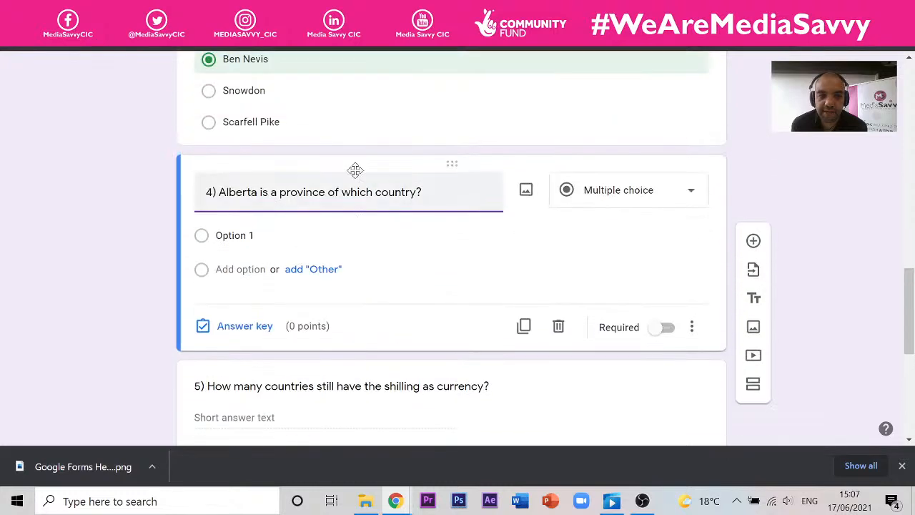
pyautogui.scroll(2, 356, 171)
pyautogui.scroll(-5, 356, 174)
pyautogui.scroll(1, 355, 175)
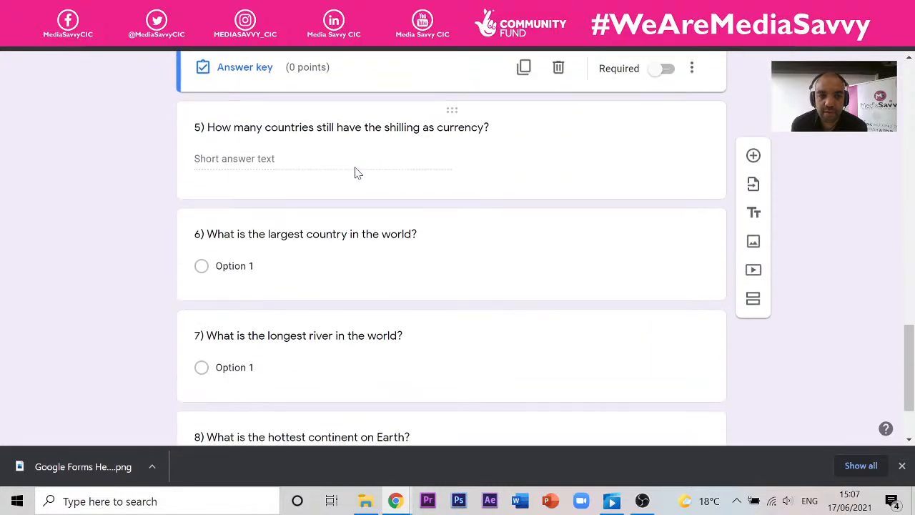
pyautogui.scroll(3, 355, 173)
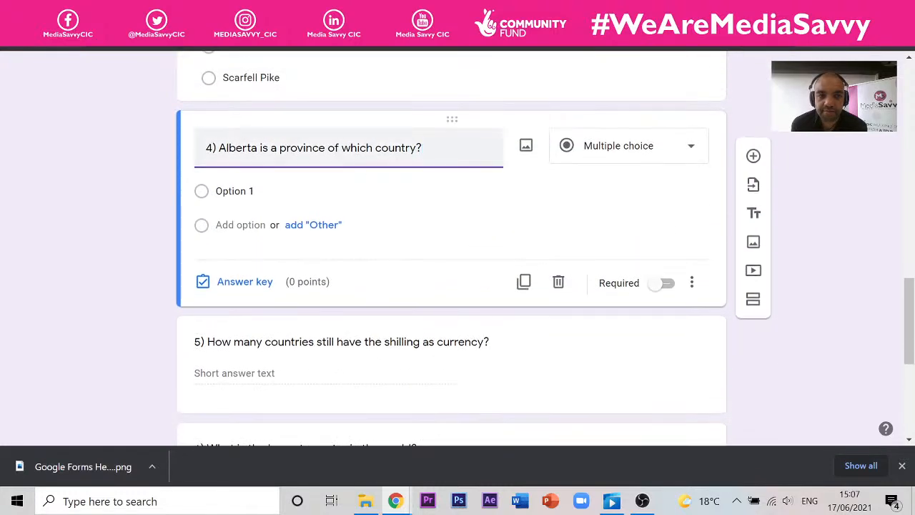
pyautogui.click(635, 153)
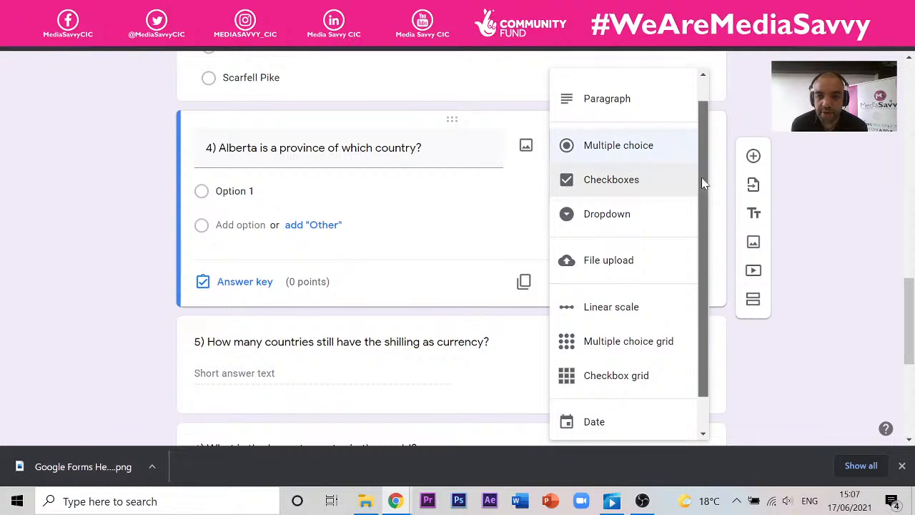
pyautogui.moveTo(702, 177); pyautogui.dragTo(704, 239)
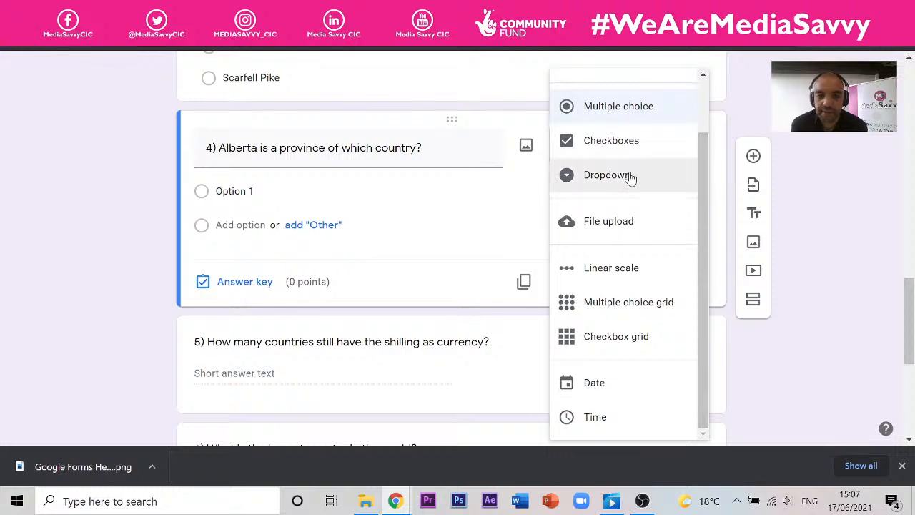
pyautogui.click(608, 175)
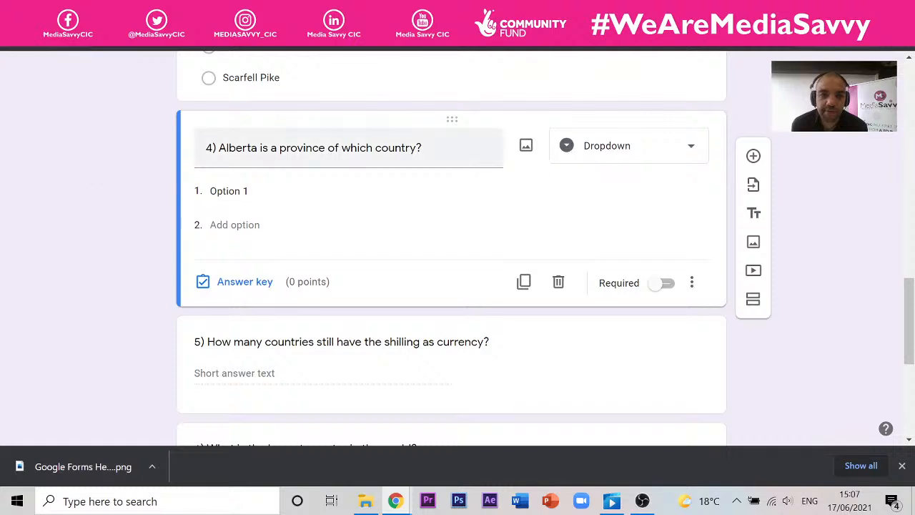
pyautogui.click(414, 148)
# - Search Google in an incognito window for 'Alberta is a province of which country?'
pyautogui.rightClick(249, 146)
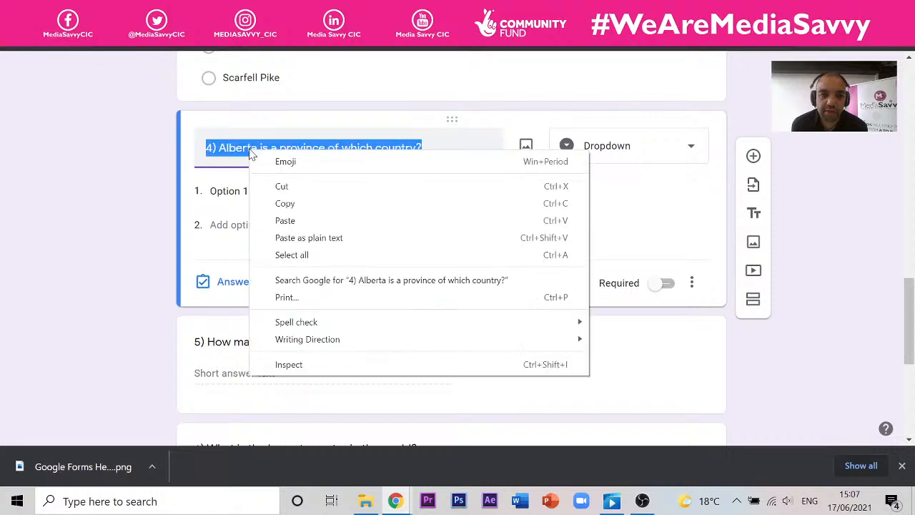
pyautogui.click(293, 206)
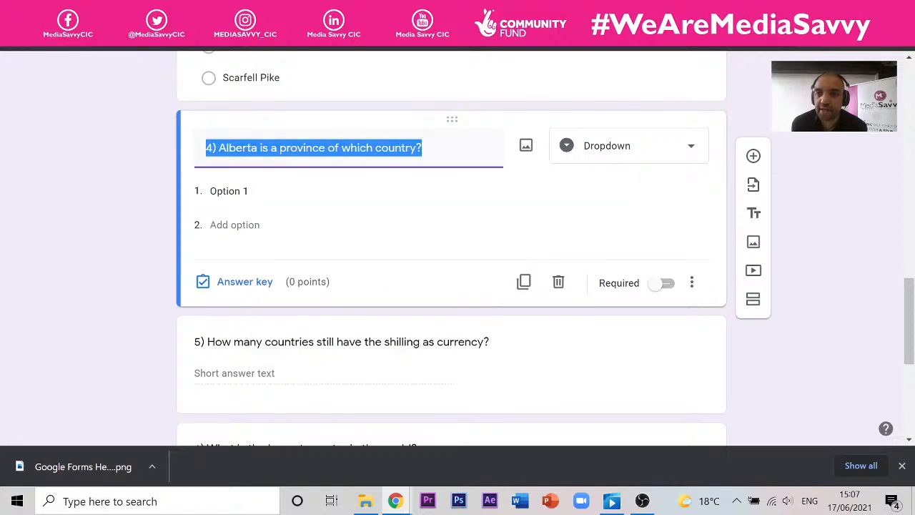
pyautogui.hotkey('ctrl', 'shift', 'n')
pyautogui.rightClick(696, 49)
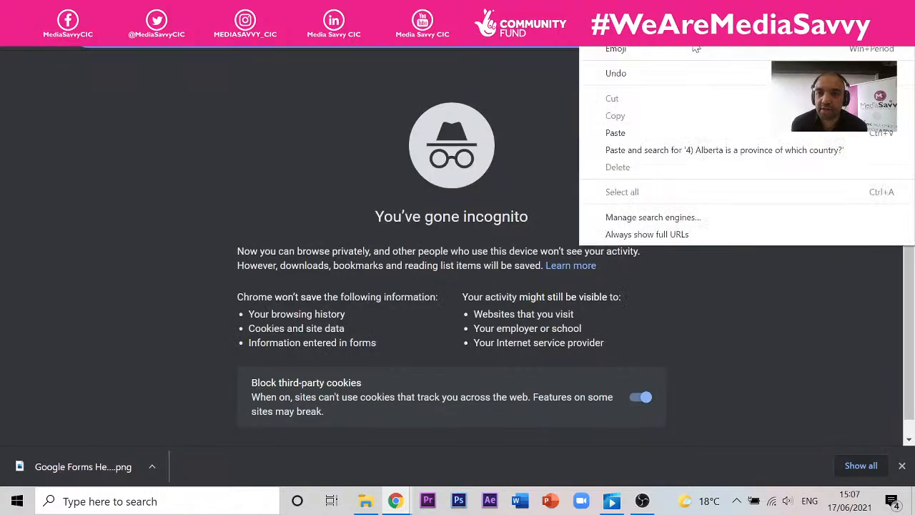
pyautogui.click(680, 134)
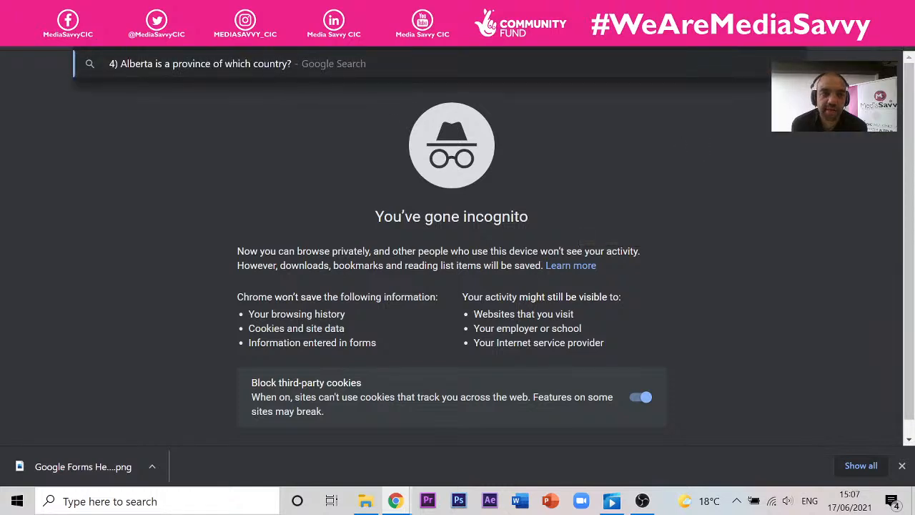
pyautogui.press('BackSpace')
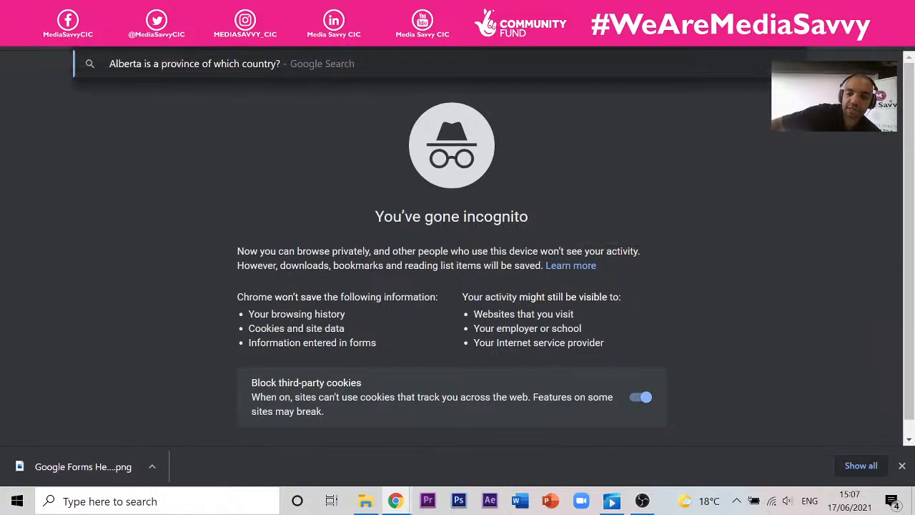
pyautogui.press('Return')
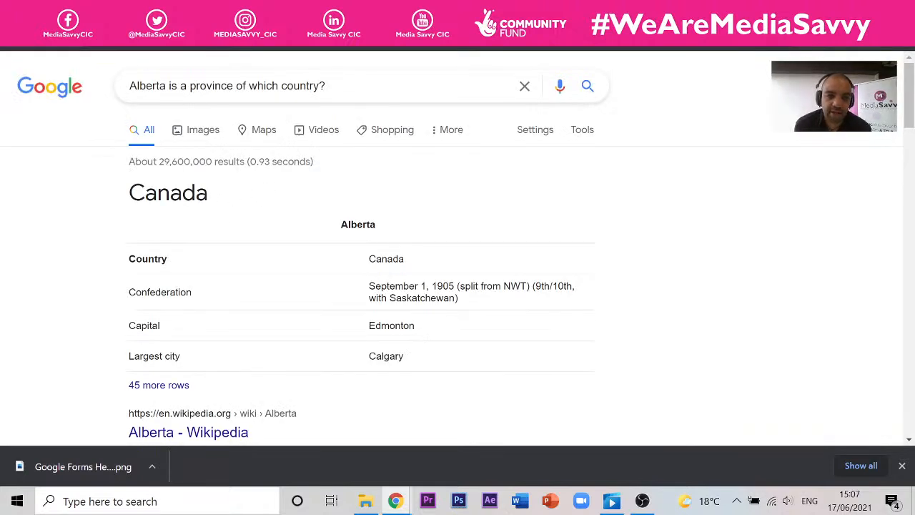
# - Copy the answer 'Canada' from the search results and return to the quiz
pyautogui.moveTo(208, 194); pyautogui.dragTo(130, 193)
pyautogui.rightClick(138, 194)
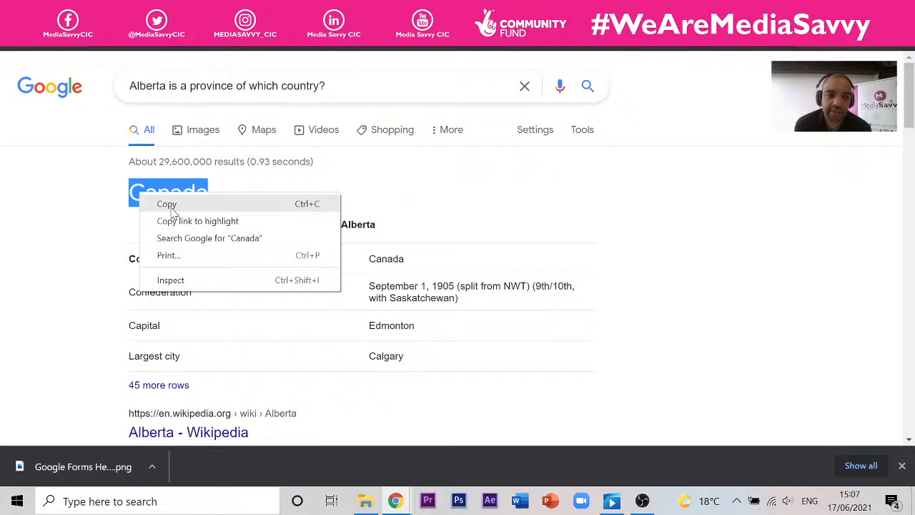
pyautogui.click(172, 202)
pyautogui.hotkey('ctrl', 'Tab')
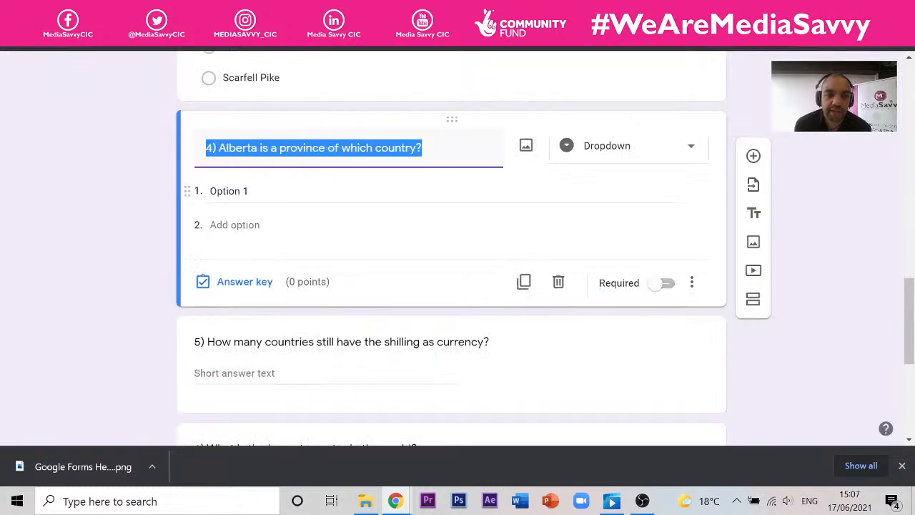
# - Paste Canada as the first choice, then add Brazil, US and Albania to question 4's dropdown
pyautogui.click(229, 191)
pyautogui.rightClick(237, 192)
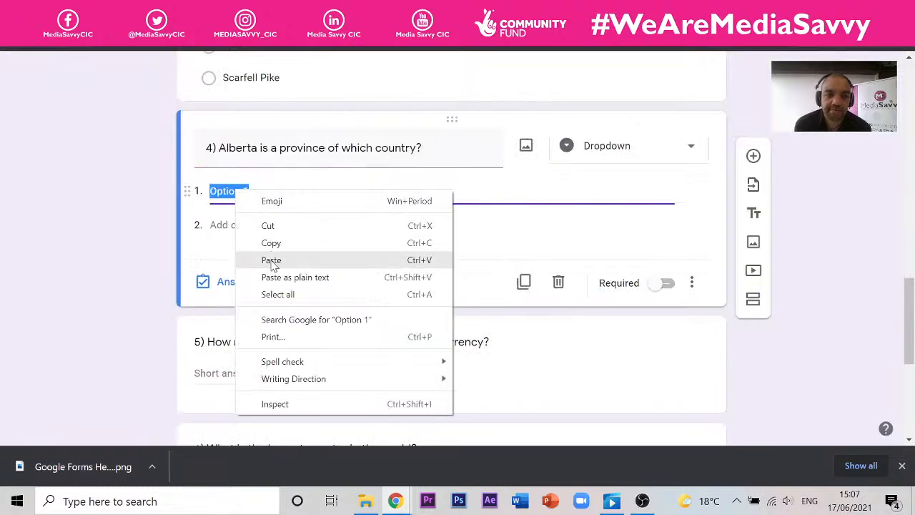
pyautogui.click(272, 260)
pyautogui.click(236, 225)
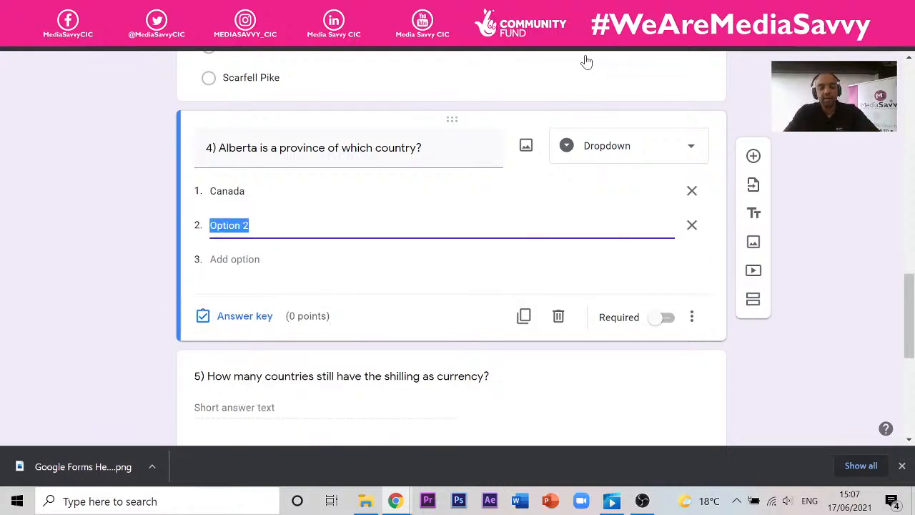
pyautogui.write('Brazil')
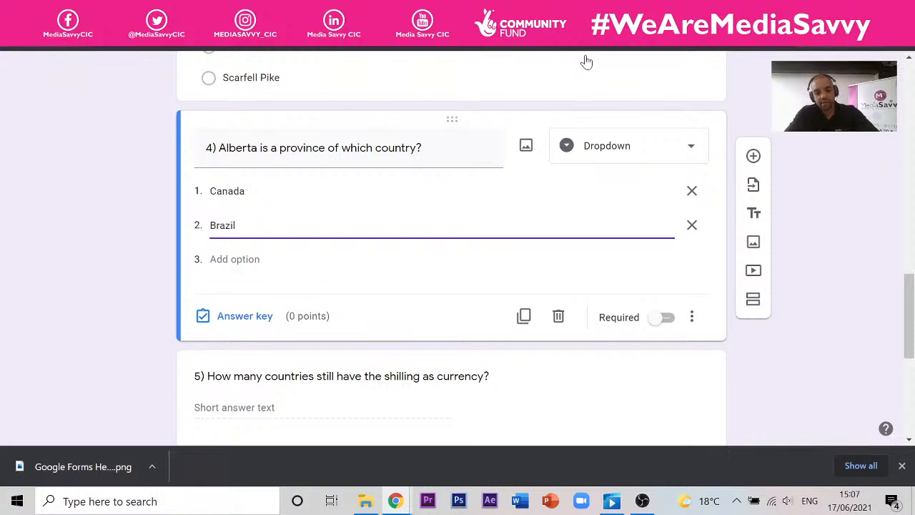
pyautogui.press('Return')
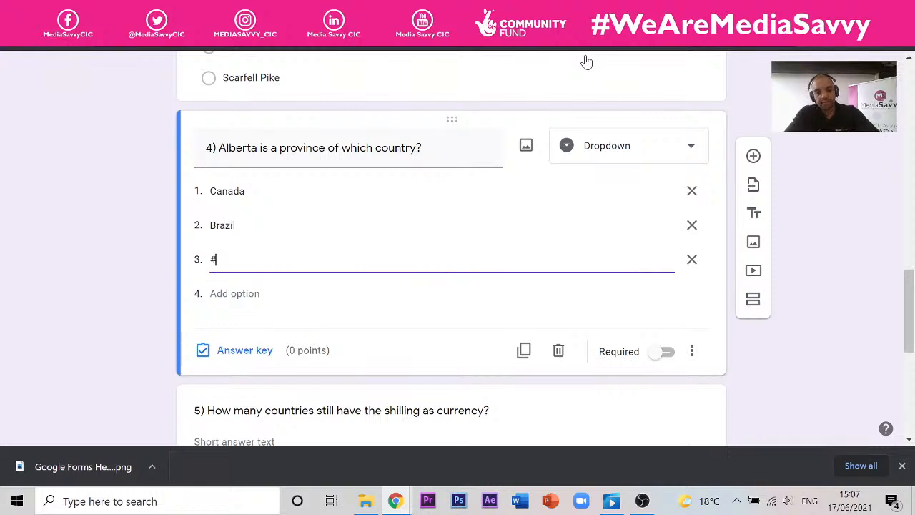
pyautogui.write('U')
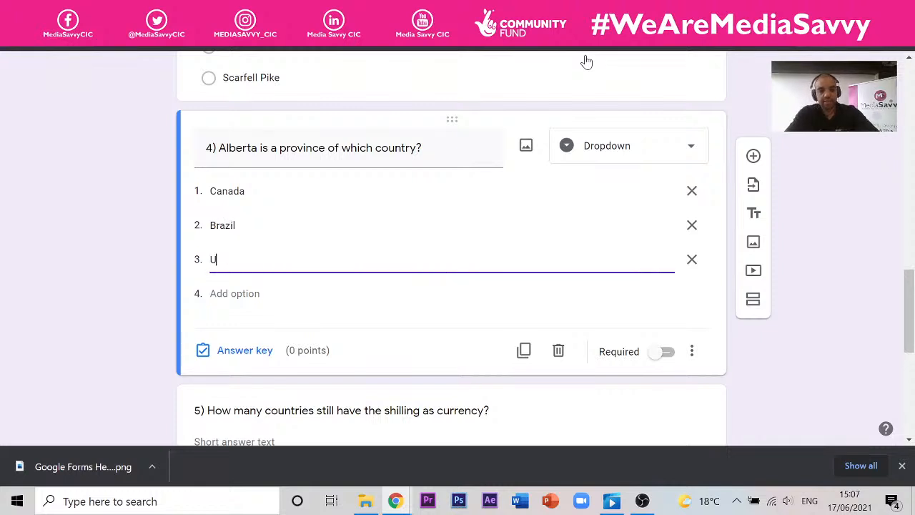
pyautogui.write('s')
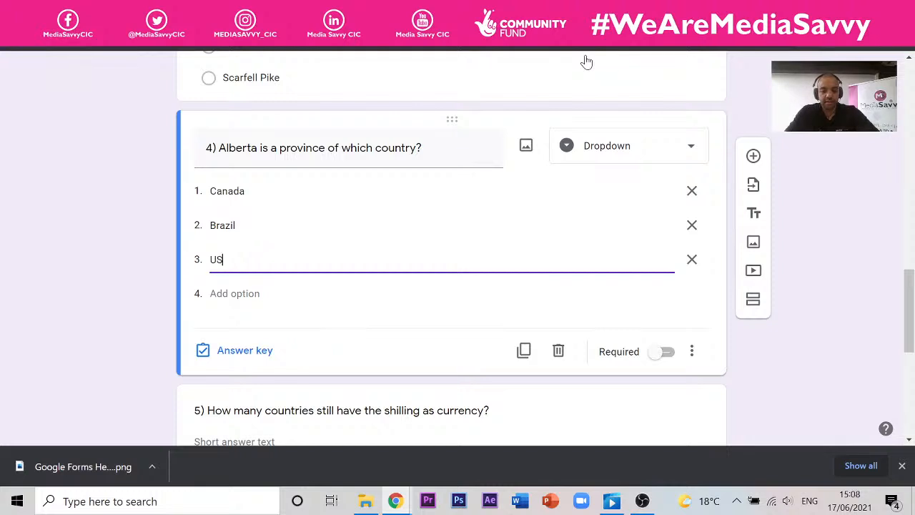
pyautogui.press('Return')
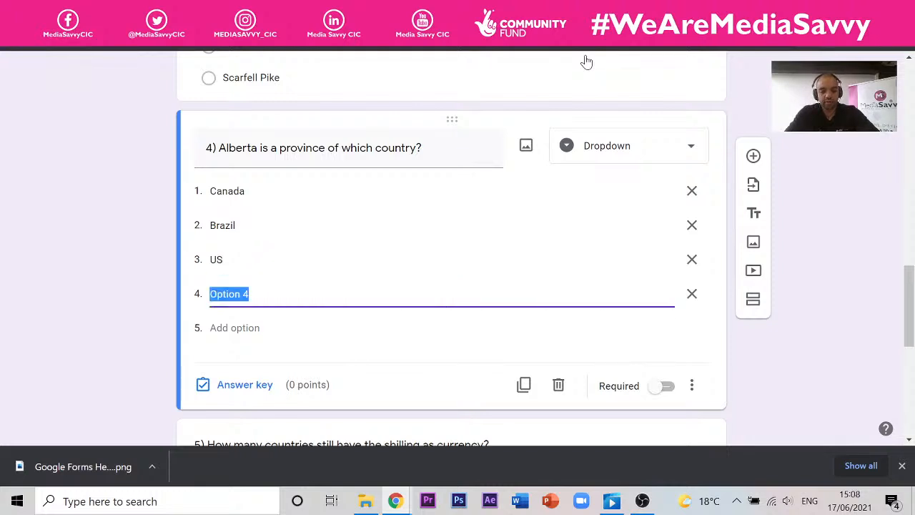
pyautogui.write('a')
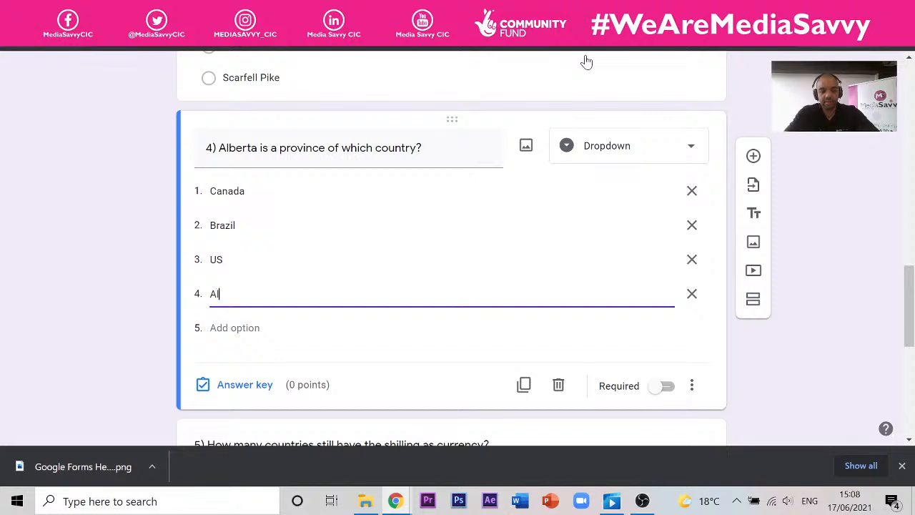
pyautogui.write('lbania')
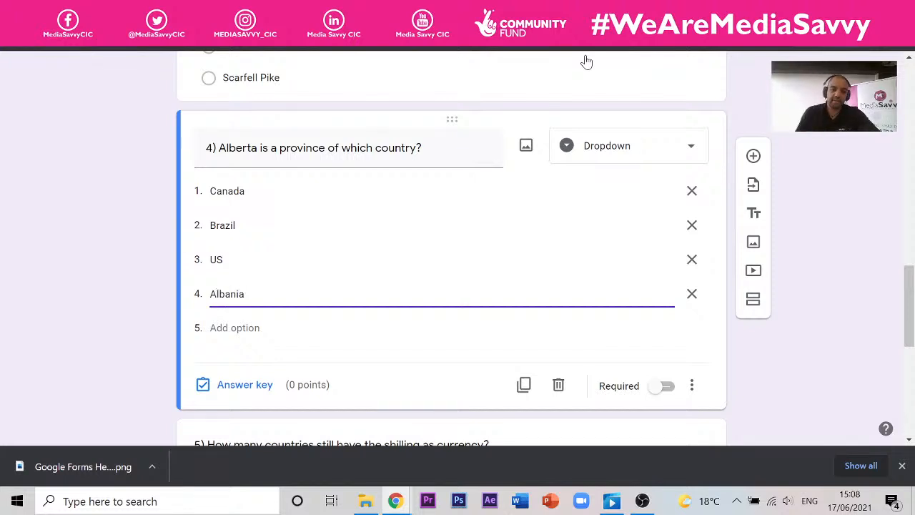
pyautogui.click(855, 203)
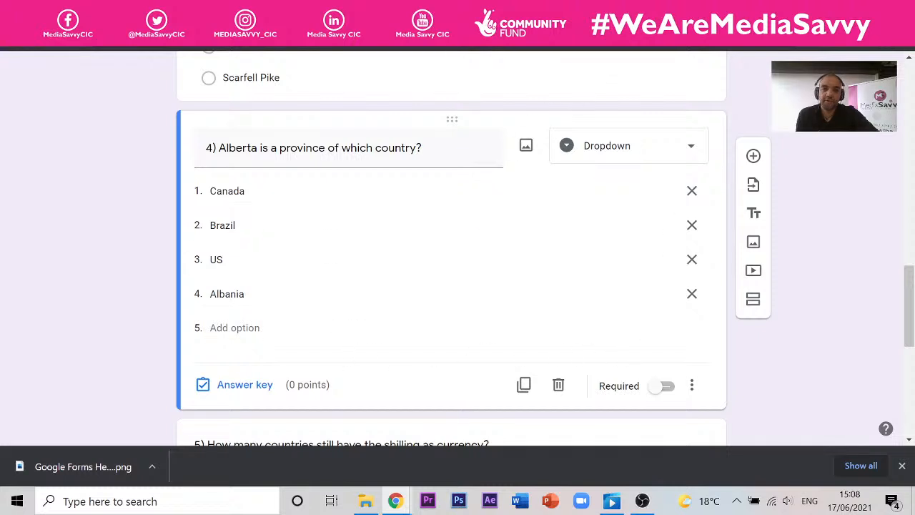
# - Preview the quiz as a respondent and advance past the Team Name section to the questions
pyautogui.scroll(4, 227, 205)
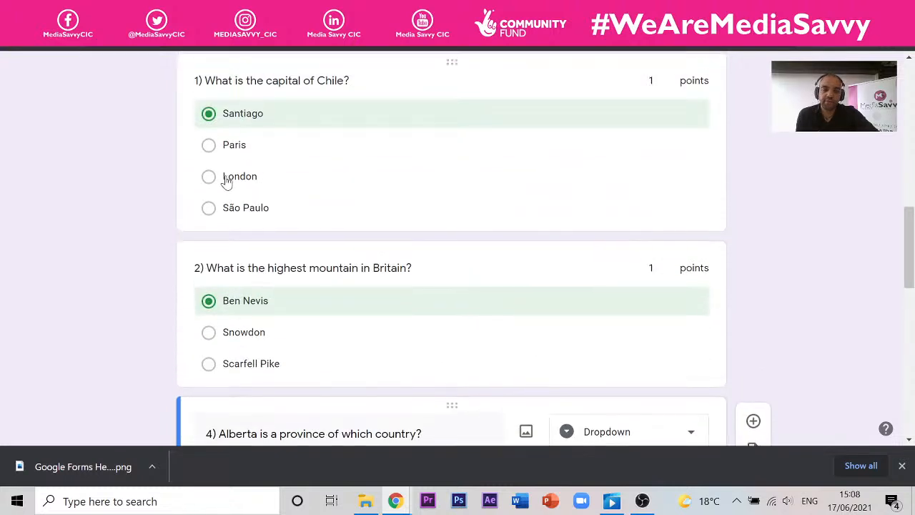
pyautogui.scroll(-4, 207, 239)
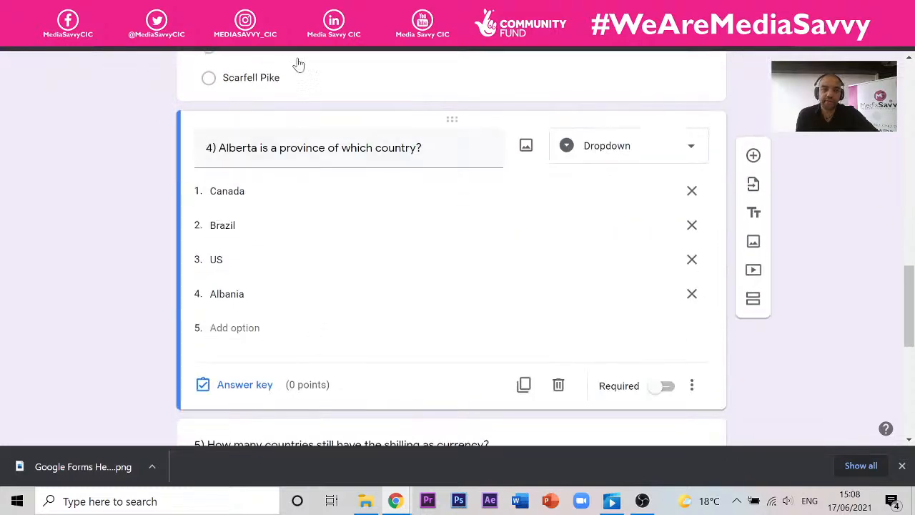
pyautogui.scroll(15, 660, 138)
pyautogui.click(703, 73)
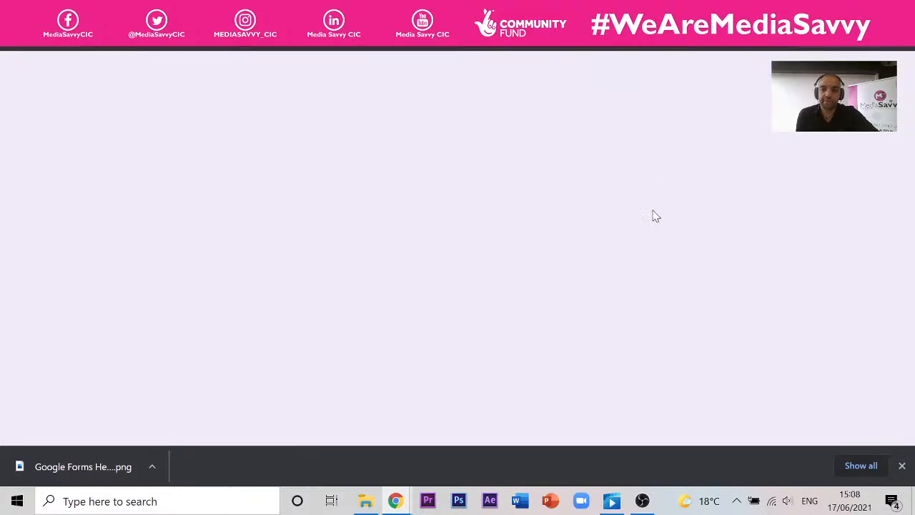
pyautogui.click(256, 145)
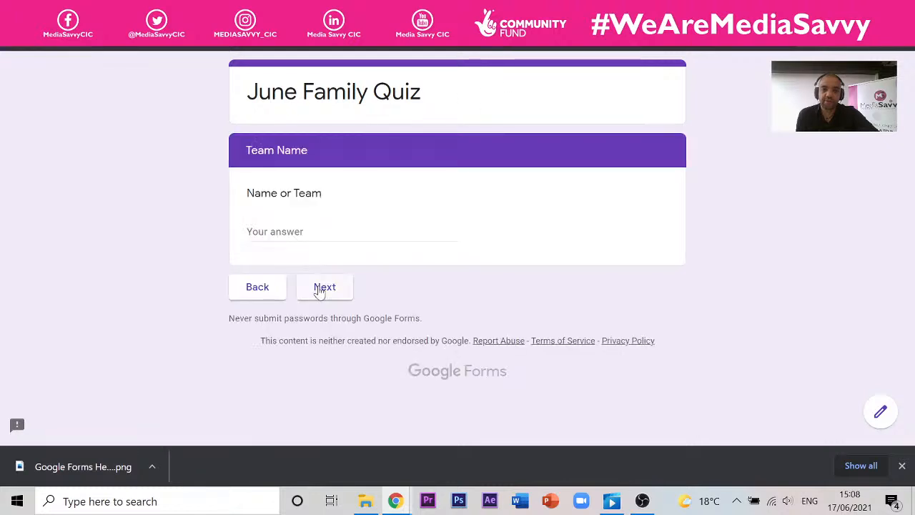
pyautogui.click(320, 291)
# - Pick Albania in the Alberta question's dropdown, then close the preview without saving
pyautogui.scroll(-10, 419, 104)
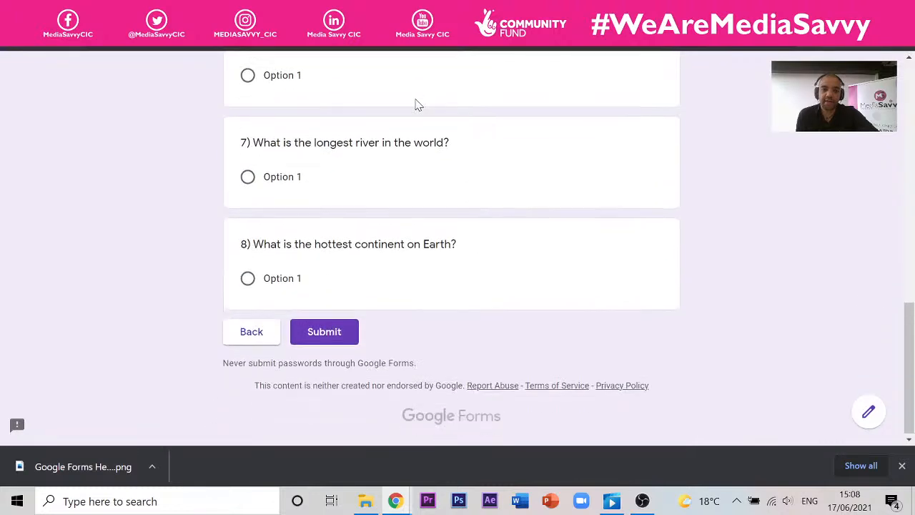
pyautogui.scroll(5, 419, 105)
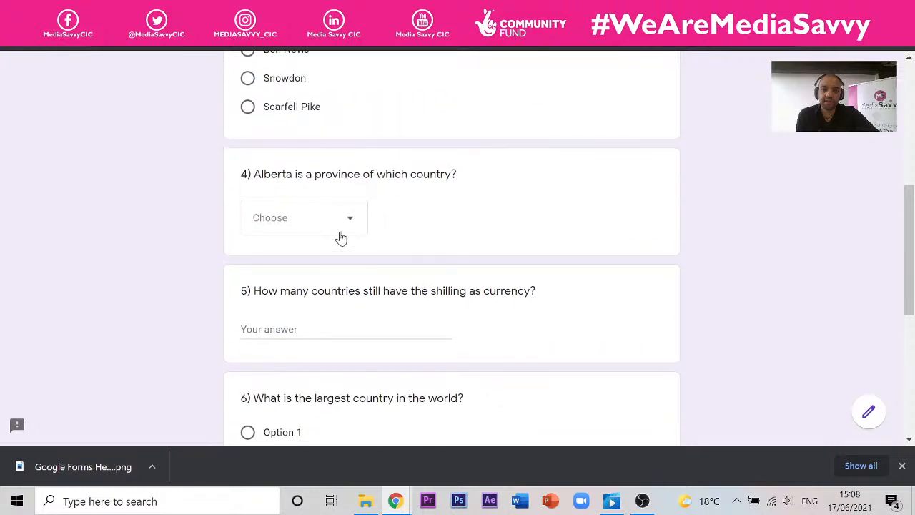
pyautogui.click(350, 218)
pyautogui.click(299, 379)
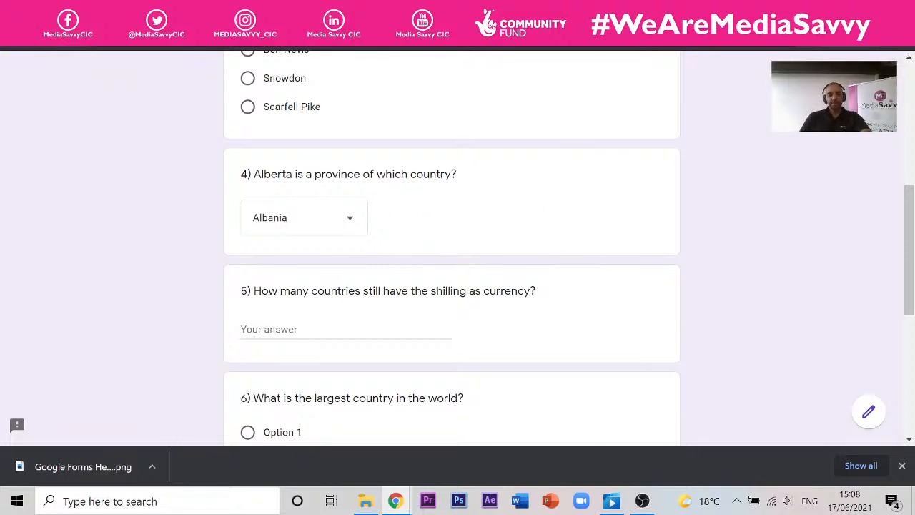
pyautogui.hotkey('ctrl', 'w')
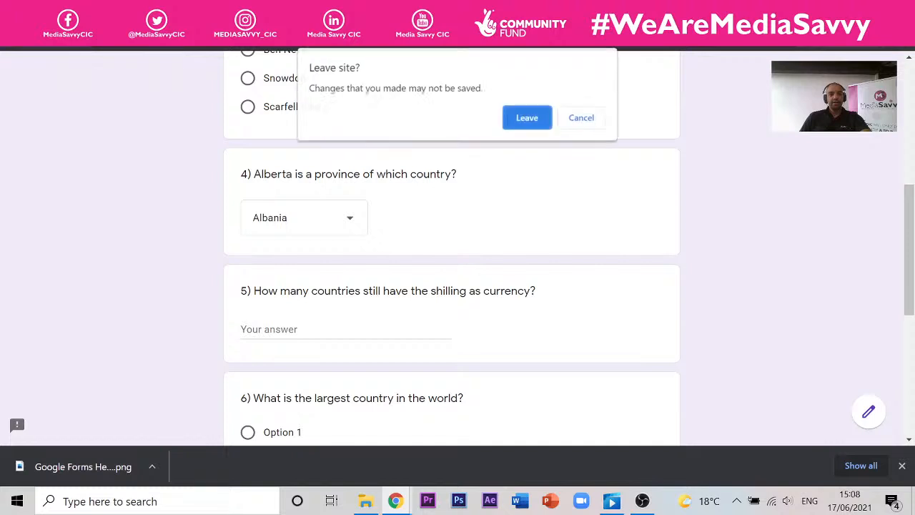
pyautogui.click(545, 114)
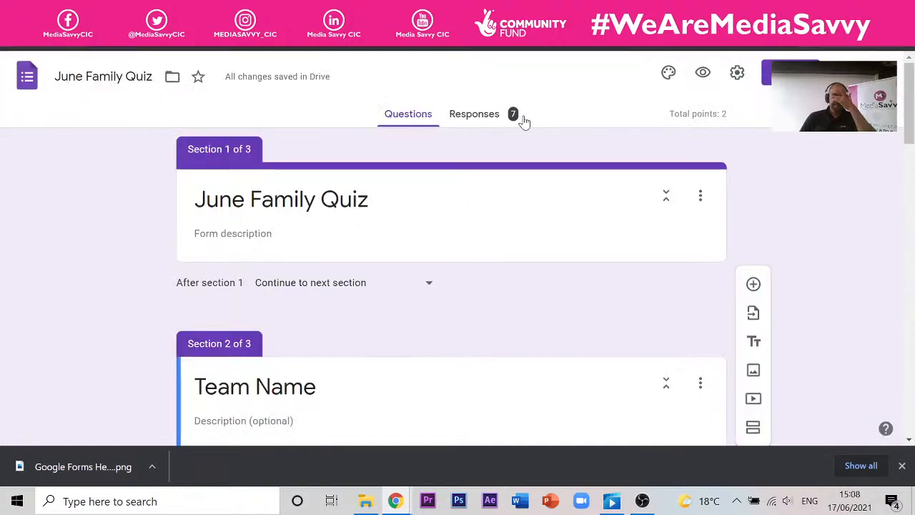
# - Select the shilling question 5 and show its question-type dropdown
pyautogui.scroll(-1, 361, 104)
pyautogui.scroll(-15, 327, 136)
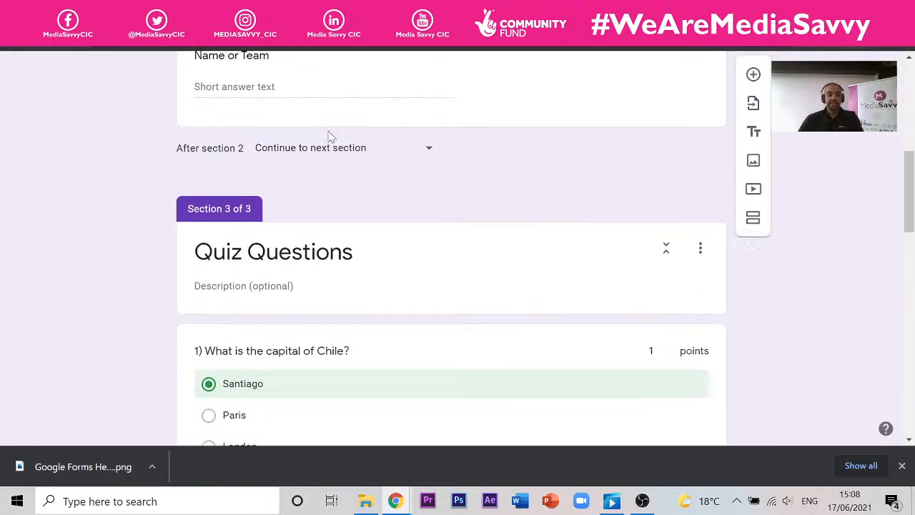
pyautogui.scroll(-4, 320, 159)
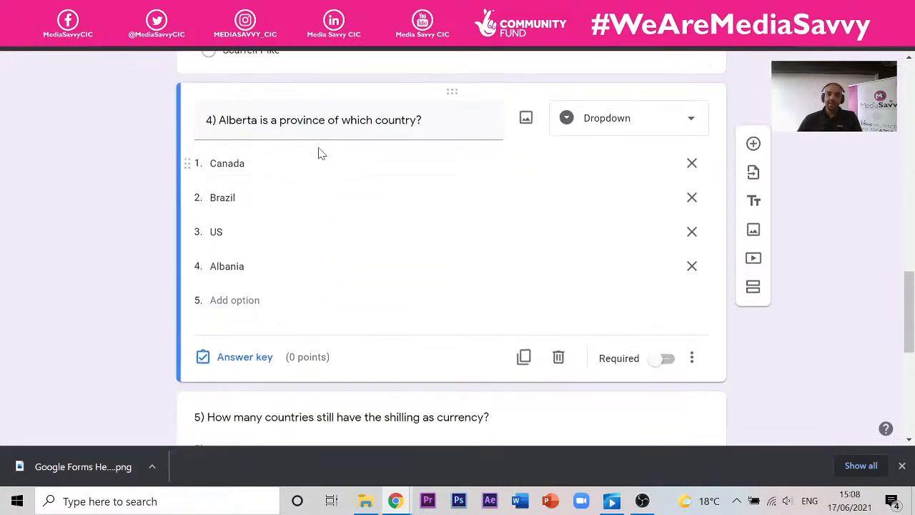
pyautogui.click(341, 169)
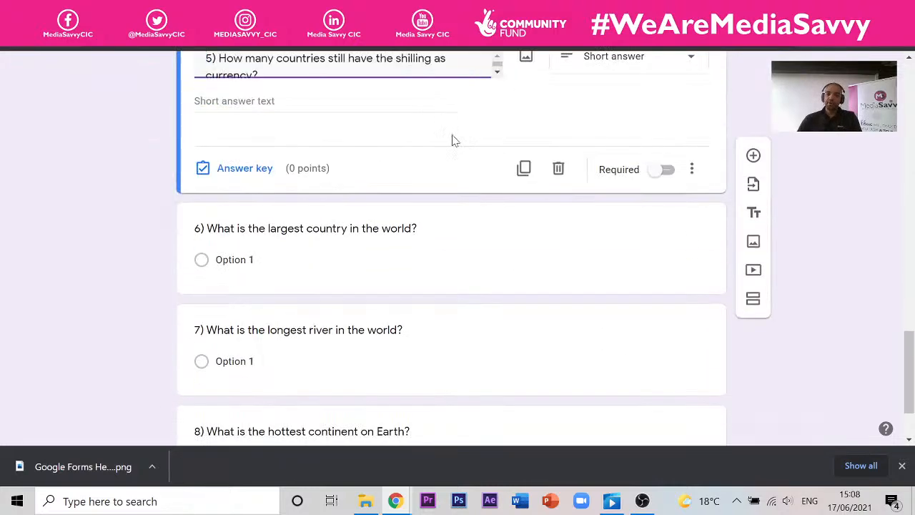
pyautogui.scroll(1, 415, 117)
pyautogui.click(691, 129)
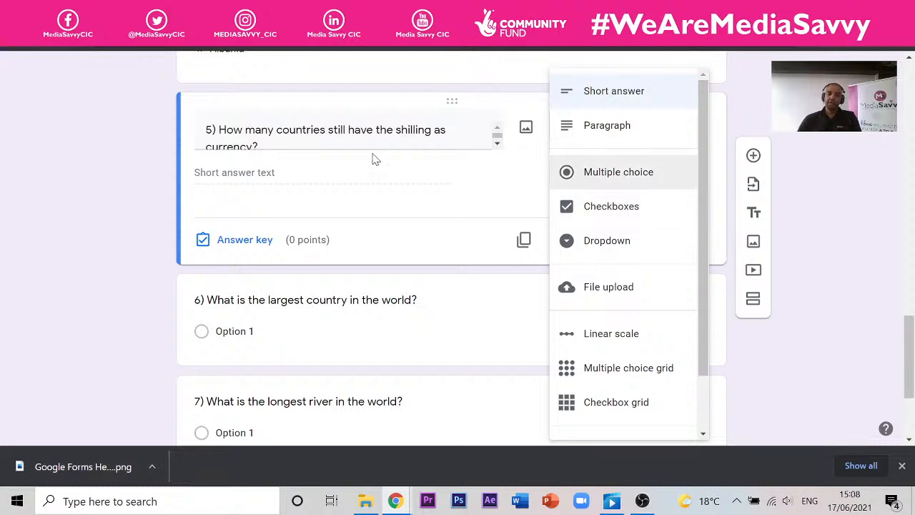
# - Replace question 5's wording with 'What are the main ingredients of a cake?'
pyautogui.click(374, 129)
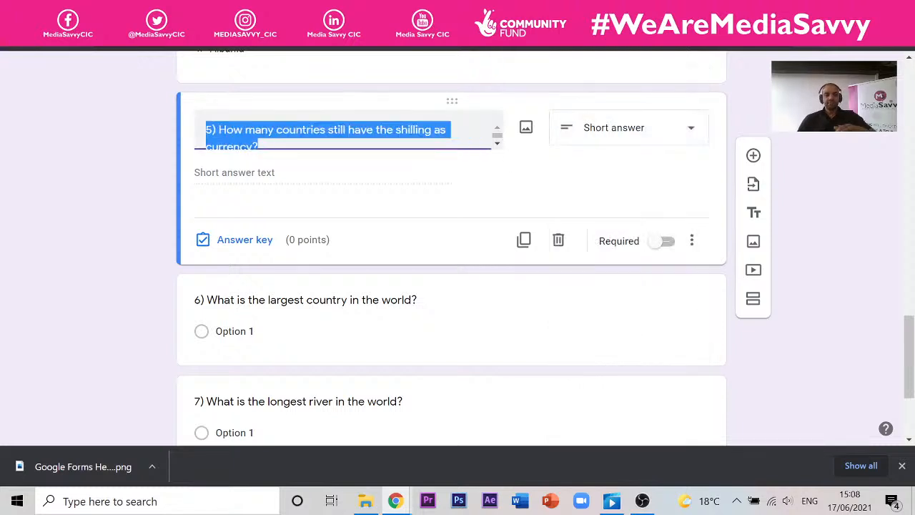
pyautogui.write('5')
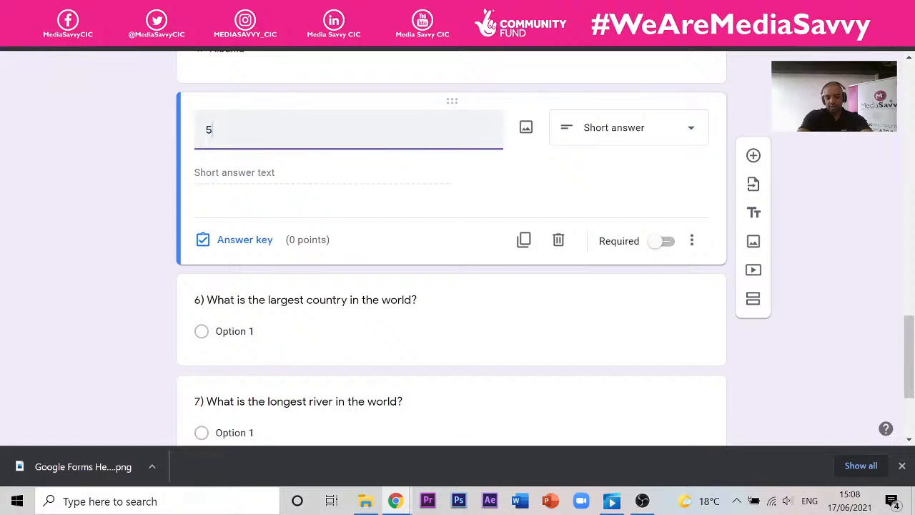
pyautogui.write(') Wha')
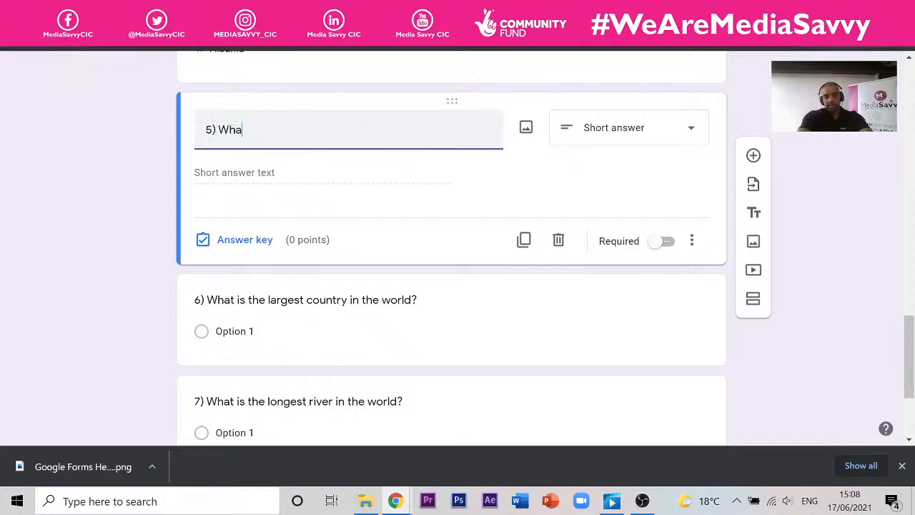
pyautogui.write('t are the ')
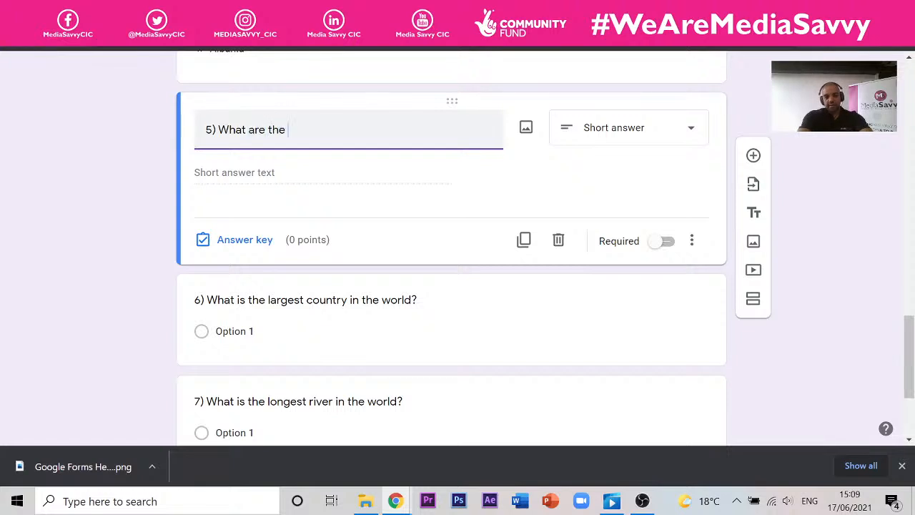
pyautogui.write('main ingredients of a')
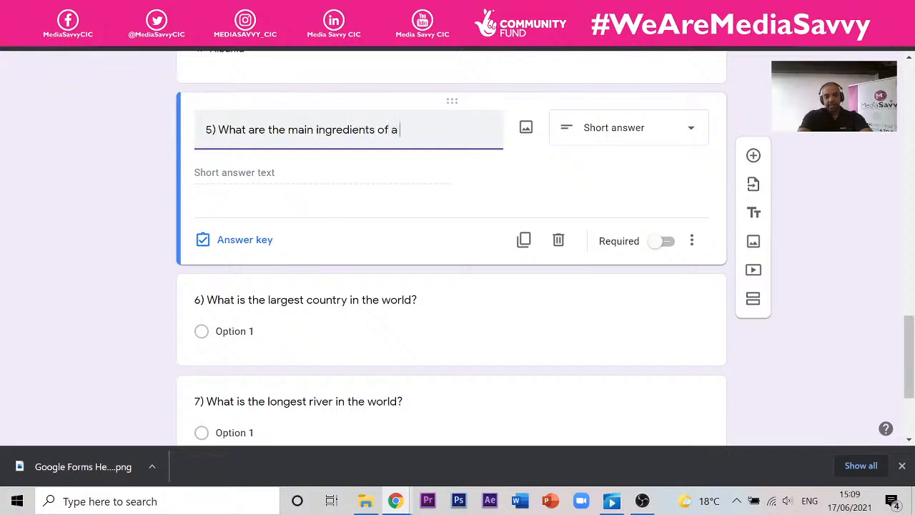
pyautogui.write('cake')
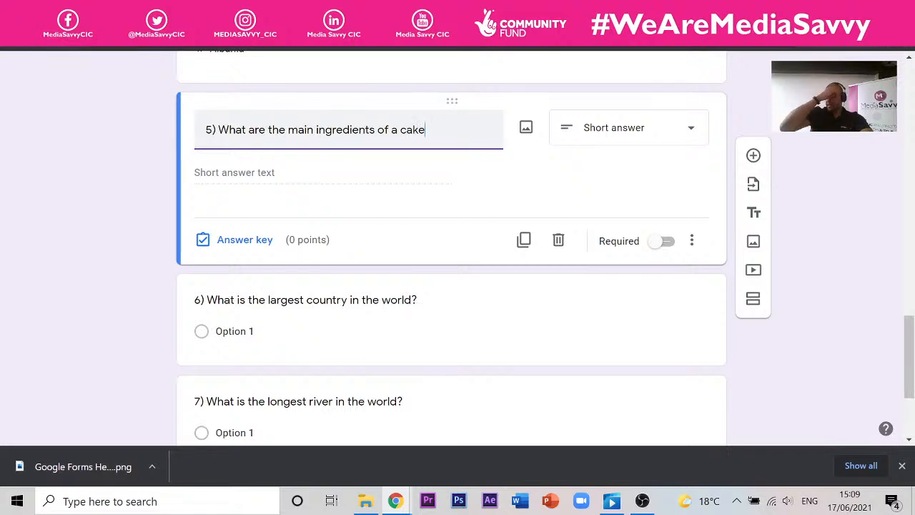
pyautogui.click(312, 174)
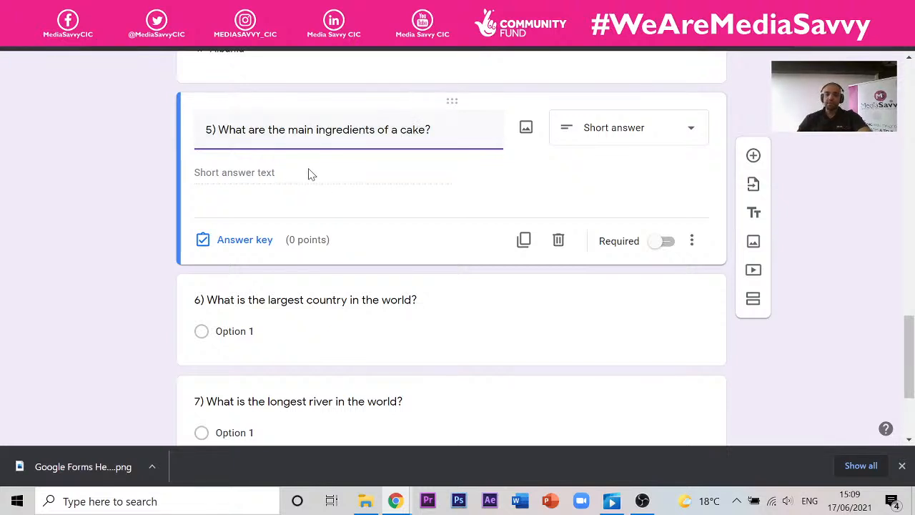
pyautogui.click(664, 136)
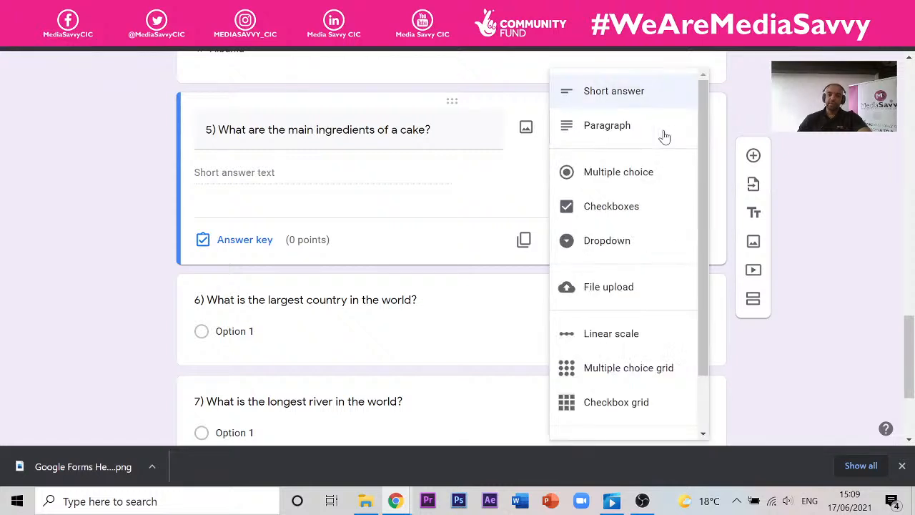
# - Switch question 5 to Checkboxes and list Flour, Eggs, Sugar, Butter, Oats and Water
pyautogui.click(608, 206)
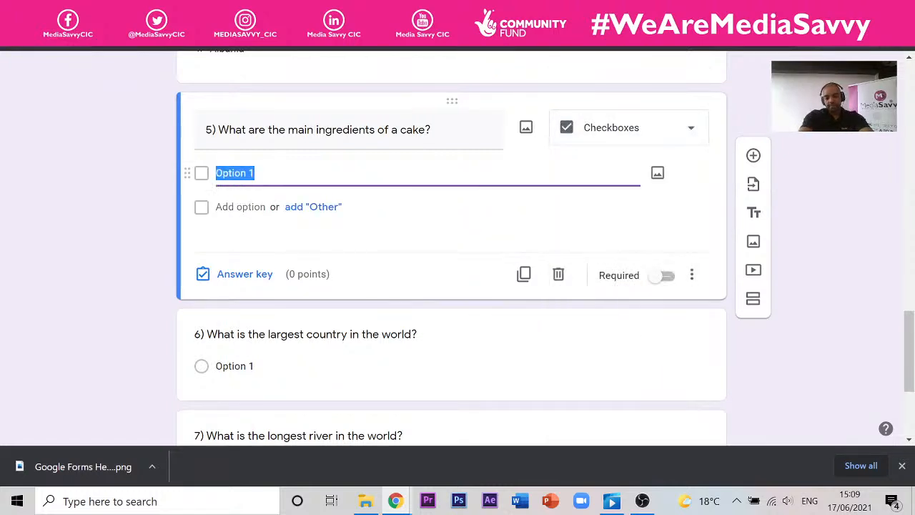
pyautogui.write('Flo')
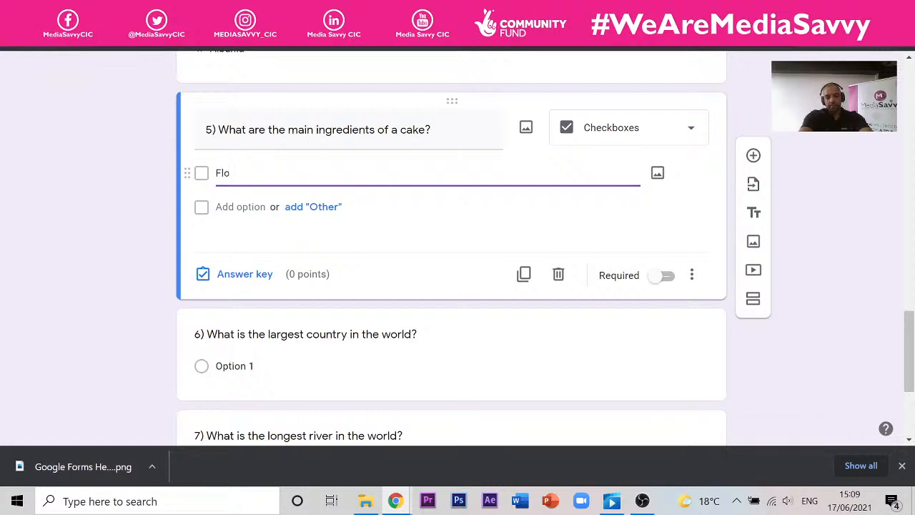
pyautogui.write('ur')
pyautogui.press('Return')
pyautogui.write('E')
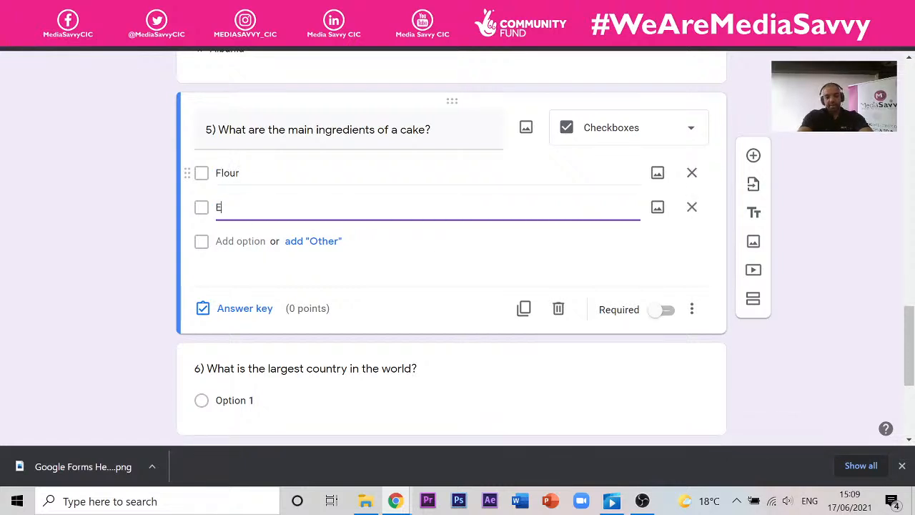
pyautogui.write('ggs')
pyautogui.press('Return')
pyautogui.write('S')
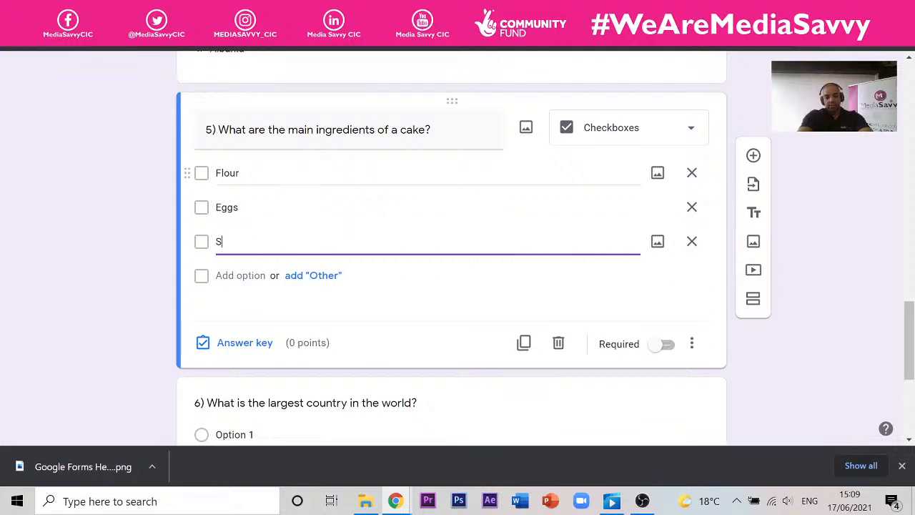
pyautogui.write('ugar')
pyautogui.press('Return')
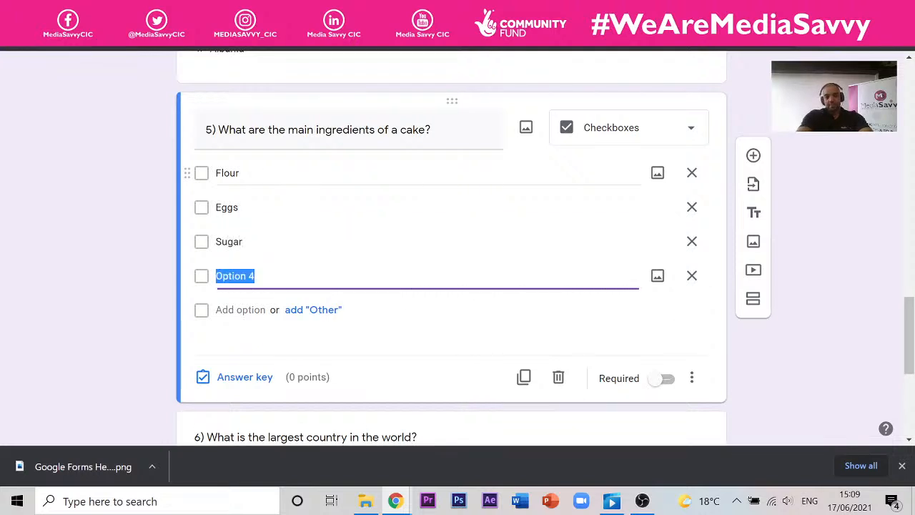
pyautogui.write('Butter')
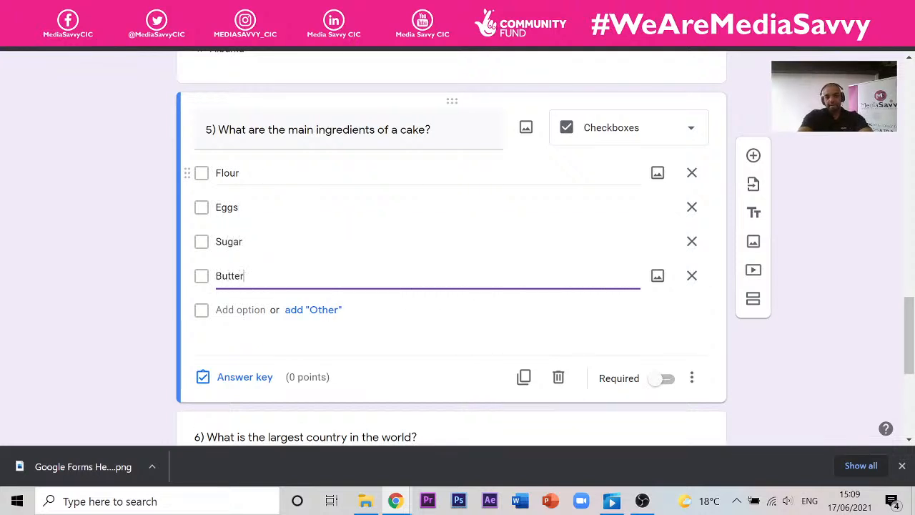
pyautogui.press('Return')
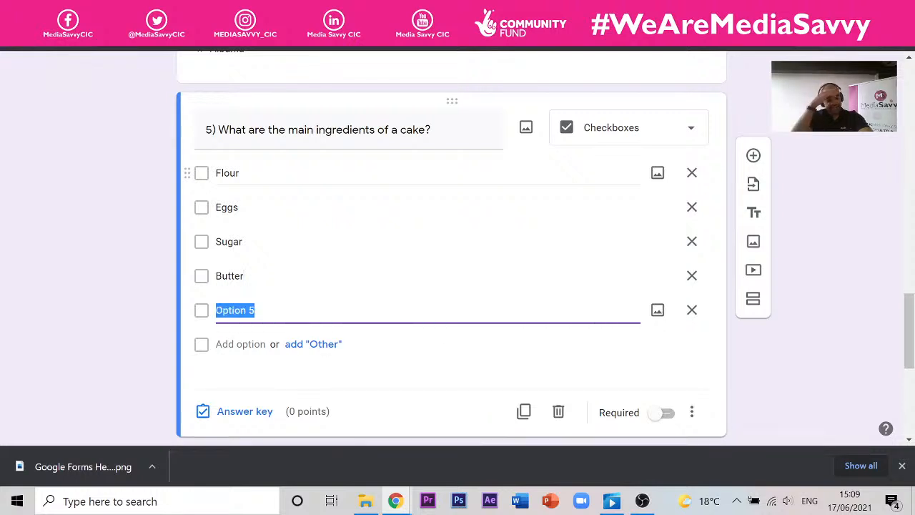
pyautogui.write('Oats')
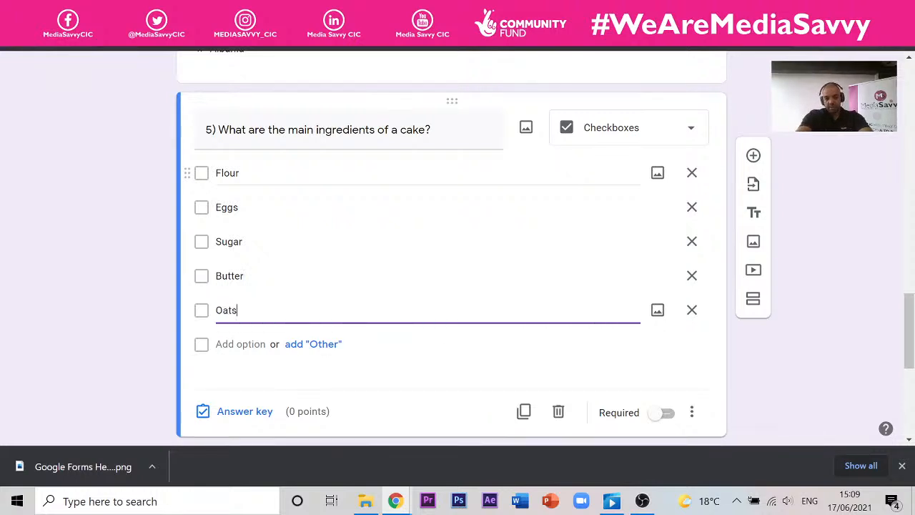
pyautogui.press('Return')
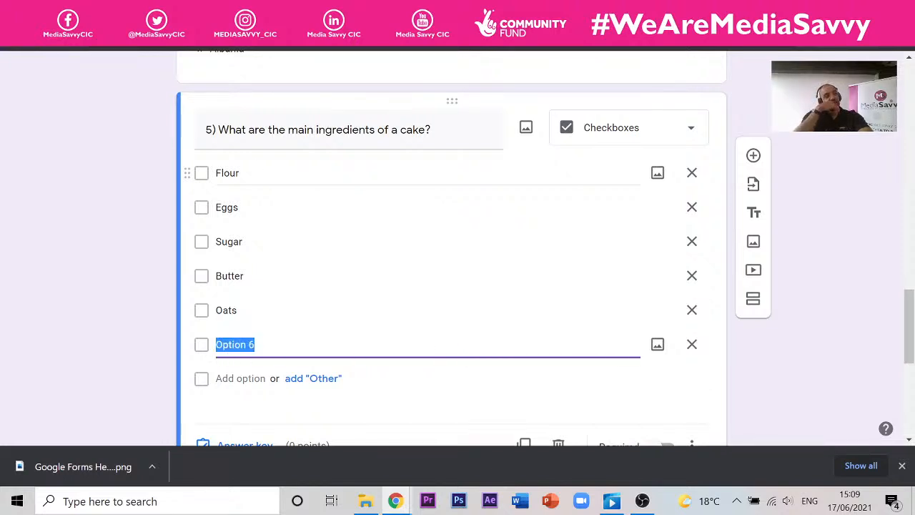
pyautogui.write('W')
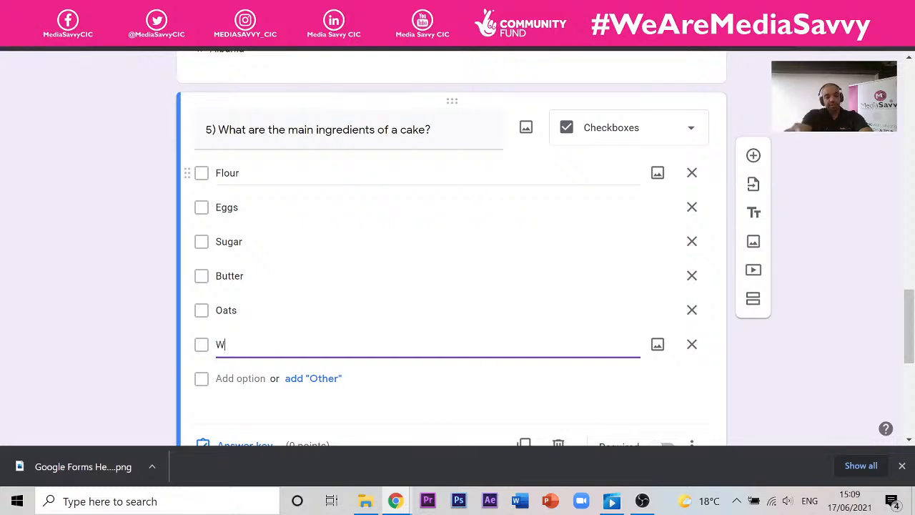
pyautogui.write('ater')
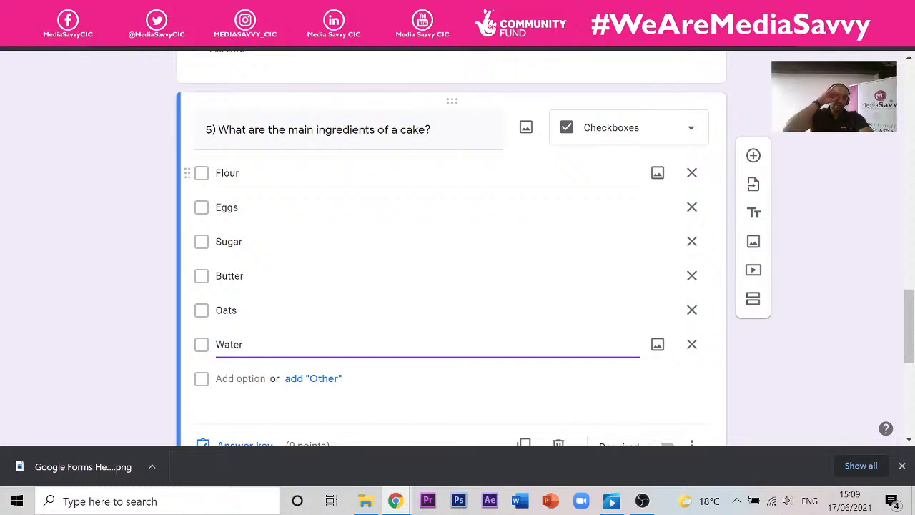
# - Confirm the Water option, set question 5 to 4 points in its answer key, and begin answer feedback
pyautogui.click(851, 271)
pyautogui.scroll(15, 598, 171)
pyautogui.scroll(-11, 453, 179)
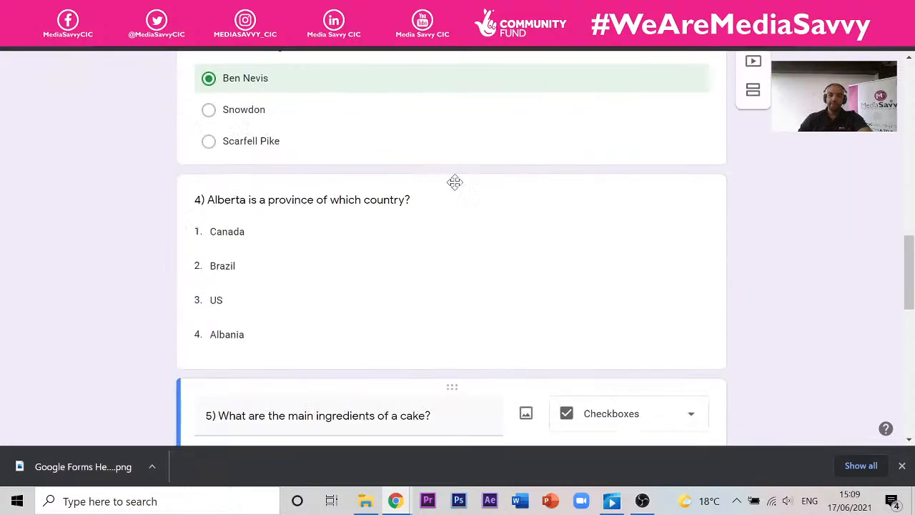
pyautogui.scroll(-5, 229, 343)
pyautogui.click(247, 377)
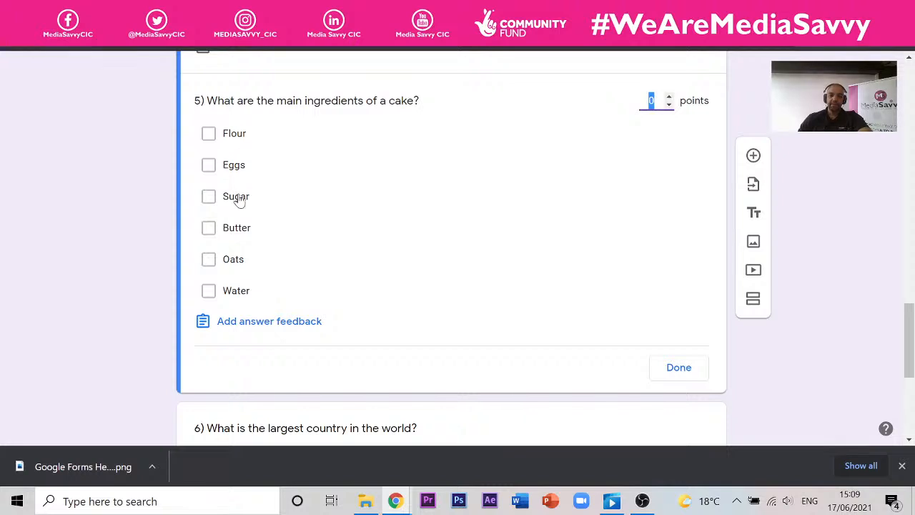
pyautogui.click(668, 97)
pyautogui.click(668, 96)
pyautogui.click(669, 97)
pyautogui.click(669, 97)
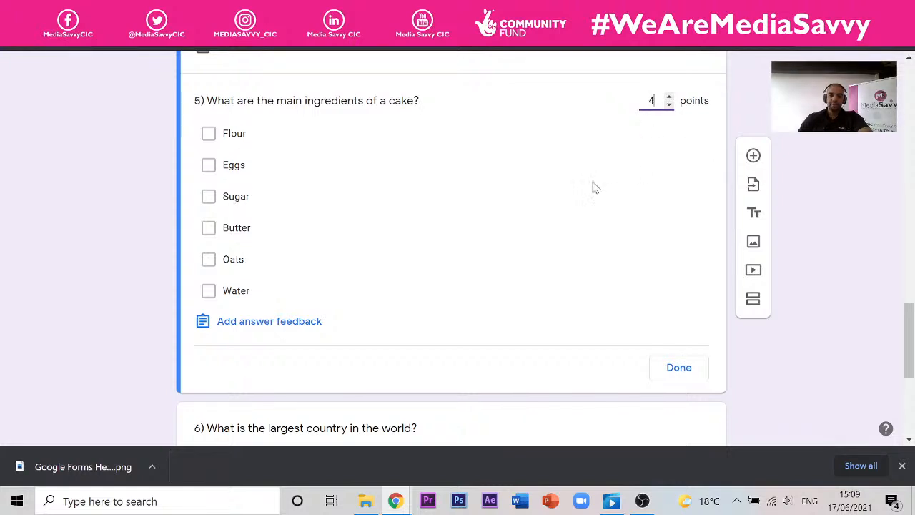
pyautogui.click(309, 322)
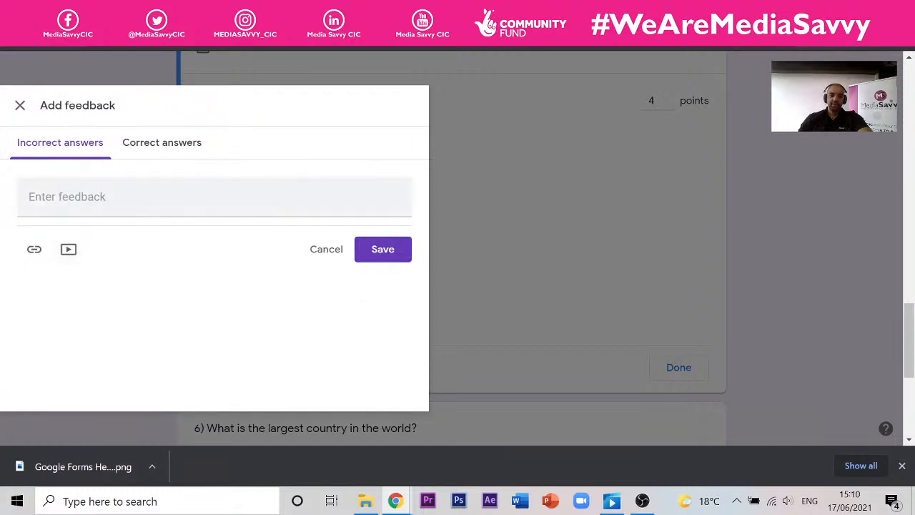
# - Search YouTube for 'Making a cake' and attach the Classic Vanilla Cake Recipe video as incorrect-answer feedback
pyautogui.click(69, 250)
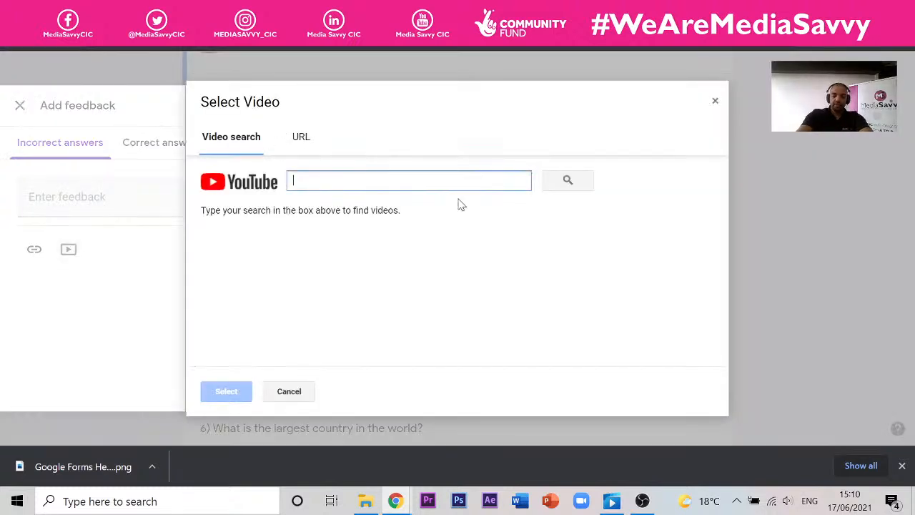
pyautogui.write('Ba')
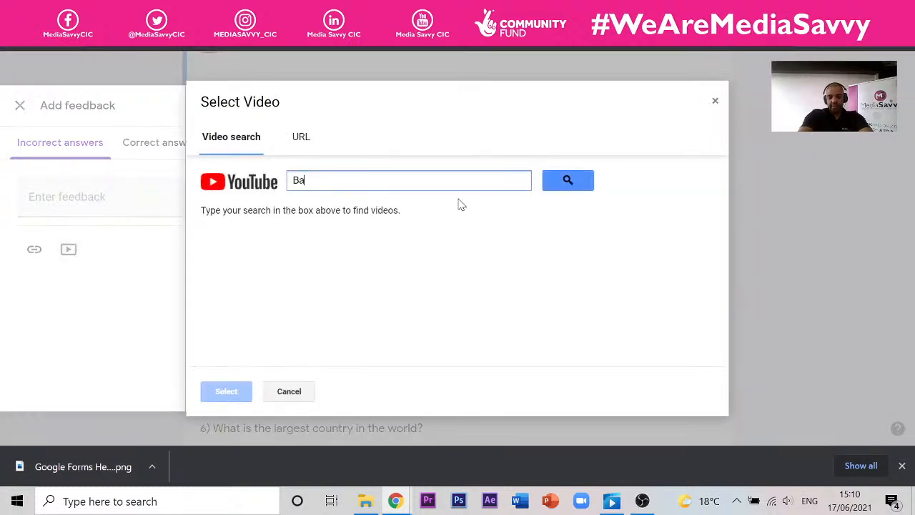
pyautogui.press('BackSpace')
pyautogui.press('BackSpace')
pyautogui.write('Making a cake')
pyautogui.click(568, 181)
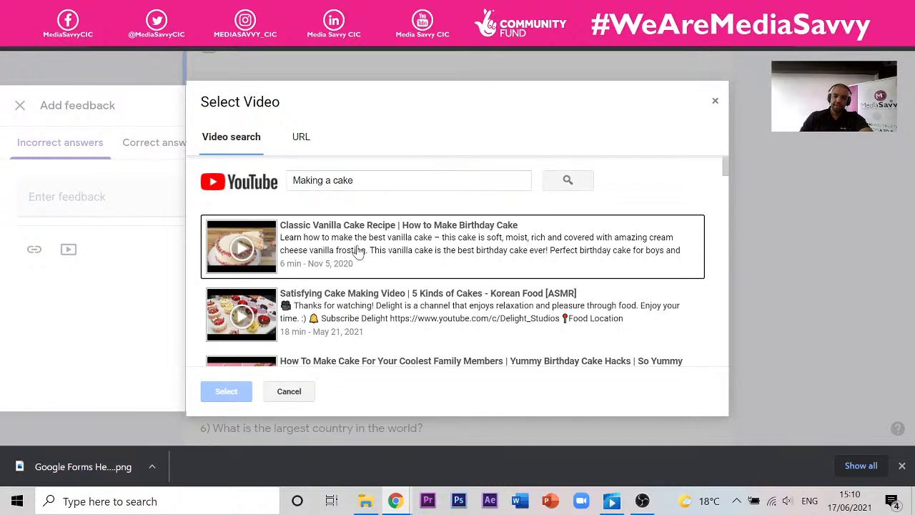
pyautogui.click(366, 231)
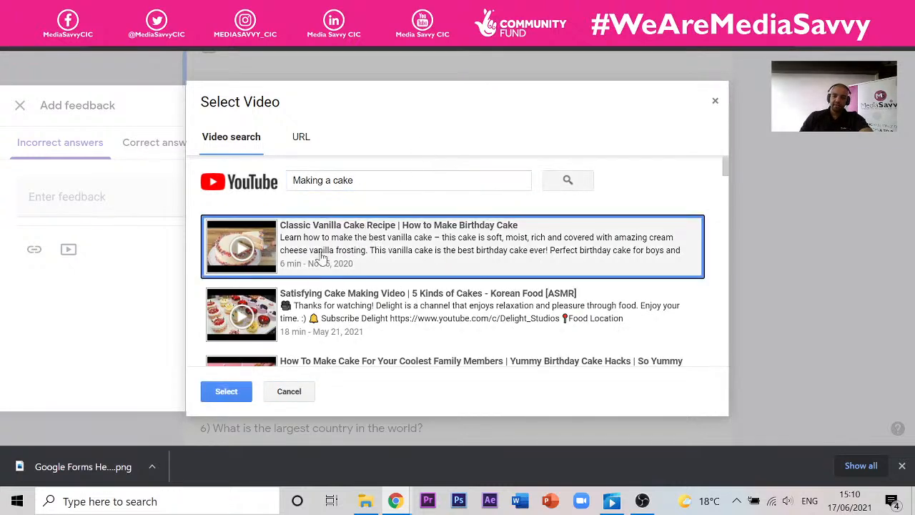
pyautogui.click(229, 394)
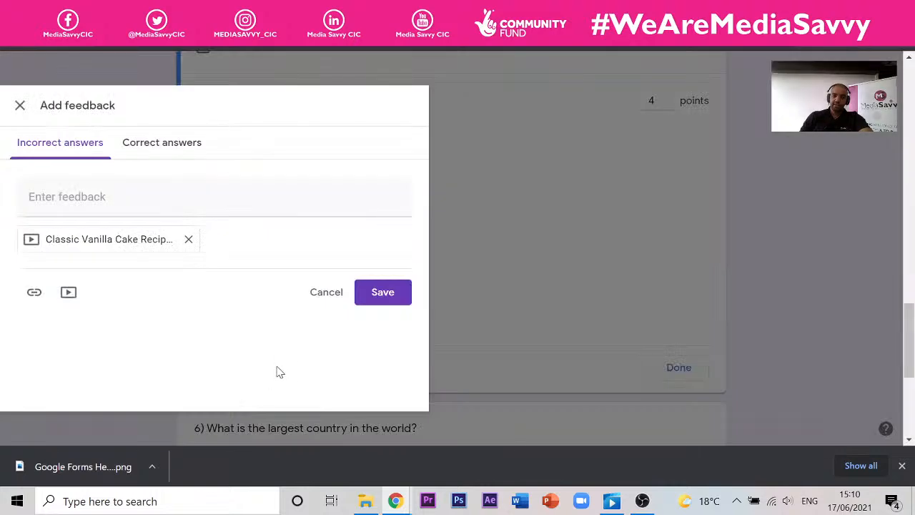
pyautogui.click(169, 244)
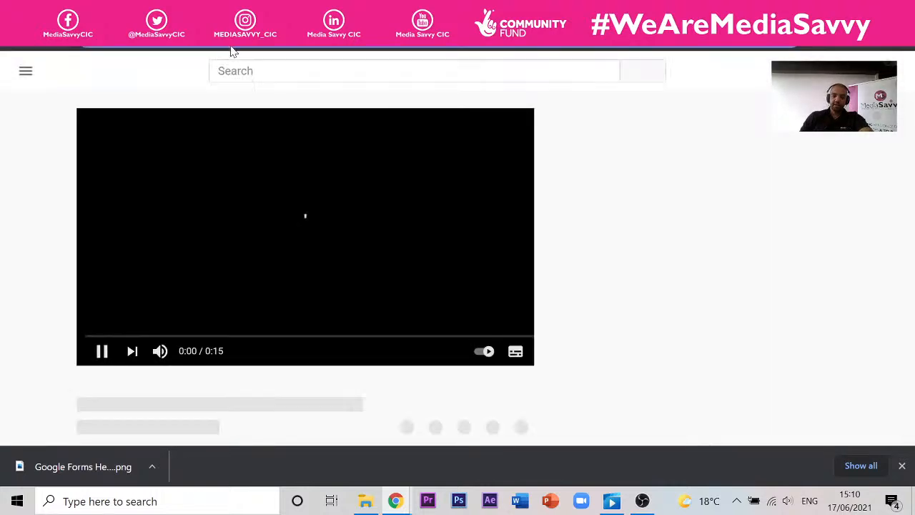
pyautogui.click(220, 11)
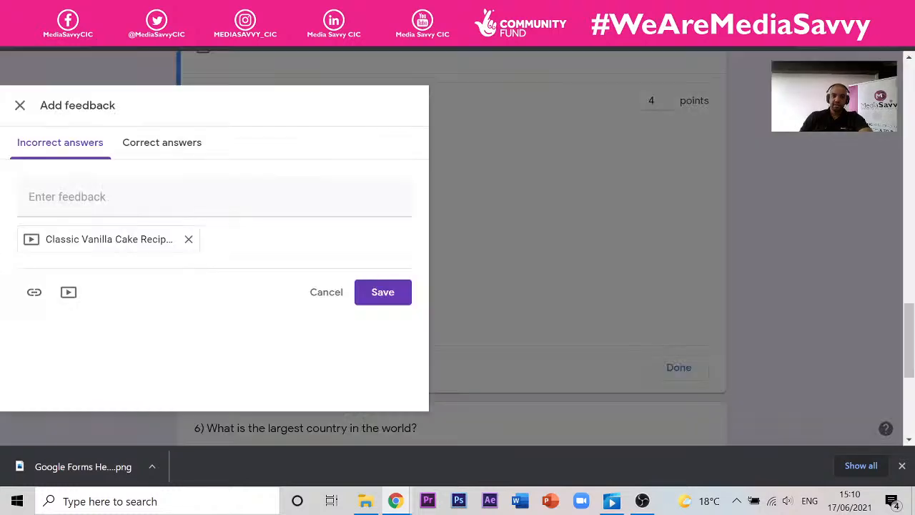
# - Attach the same Classic Vanilla Cake Recipe video as correct-answer feedback and save
pyautogui.click(188, 146)
pyautogui.click(69, 249)
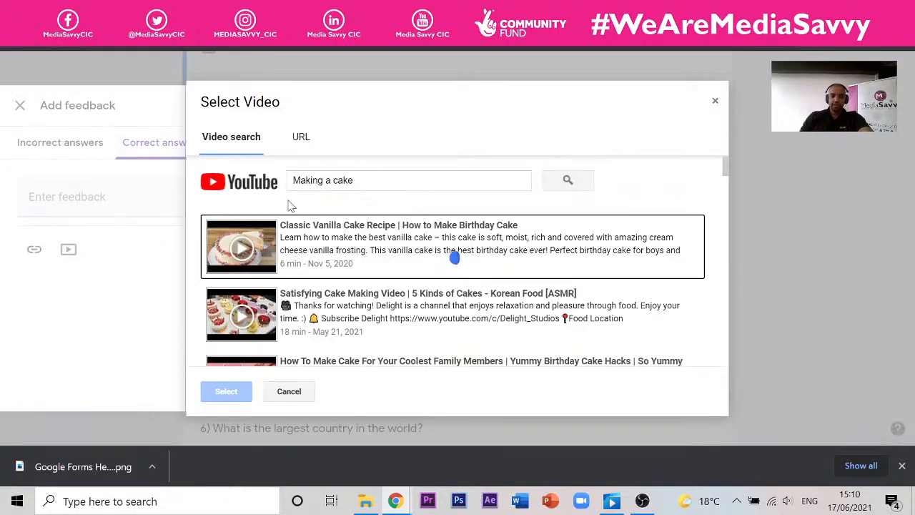
pyautogui.click(455, 257)
pyautogui.click(225, 392)
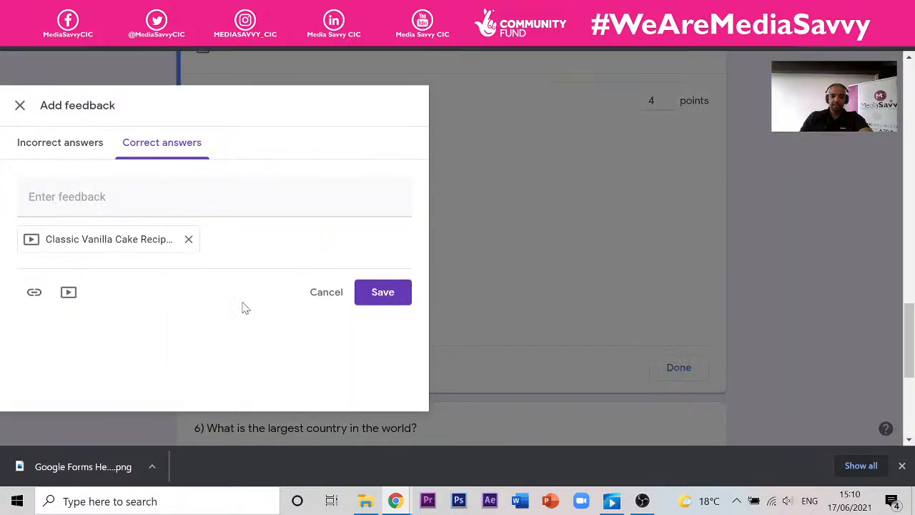
pyautogui.click(373, 294)
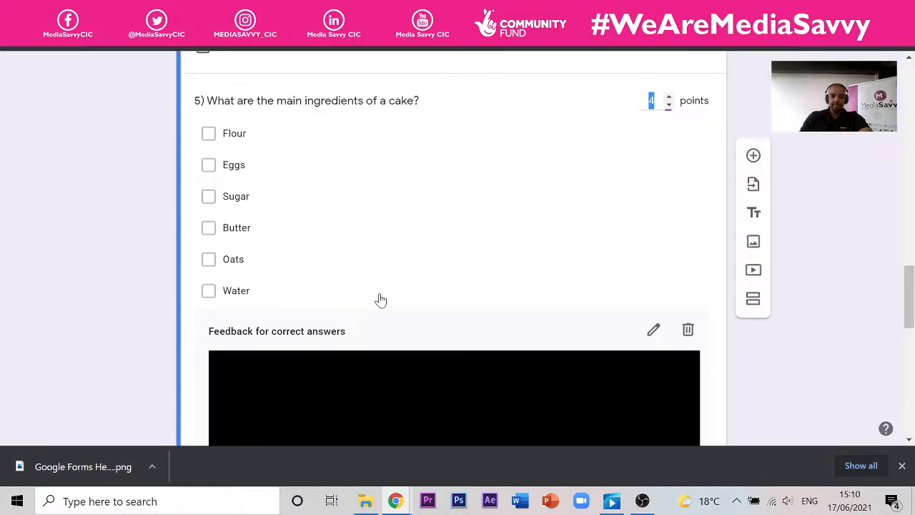
# - Close and reopen the answer key for question 5
pyautogui.scroll(-4, 326, 200)
pyautogui.scroll(4, 325, 200)
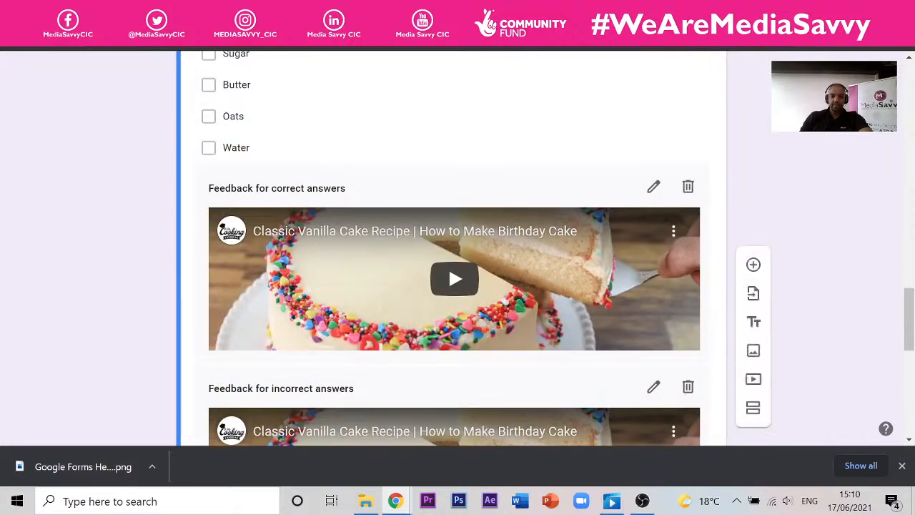
pyautogui.scroll(1, 247, 213)
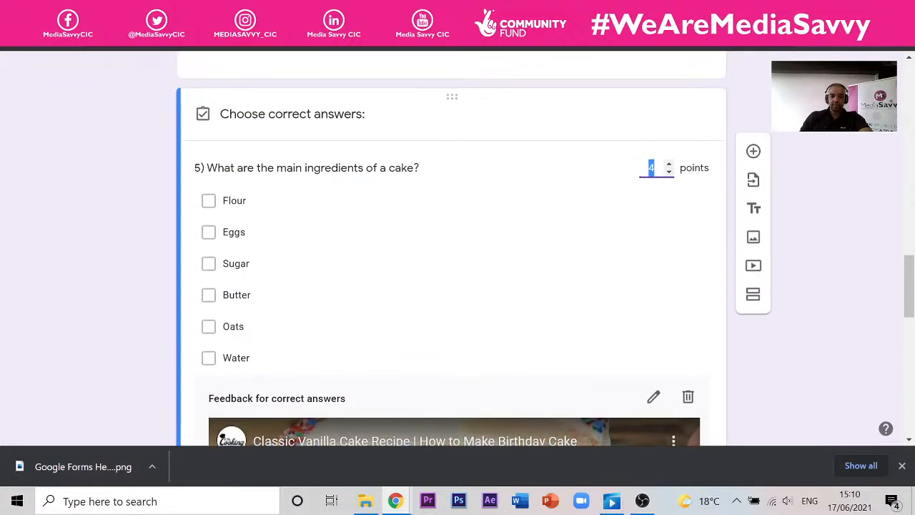
pyautogui.scroll(-6, 247, 212)
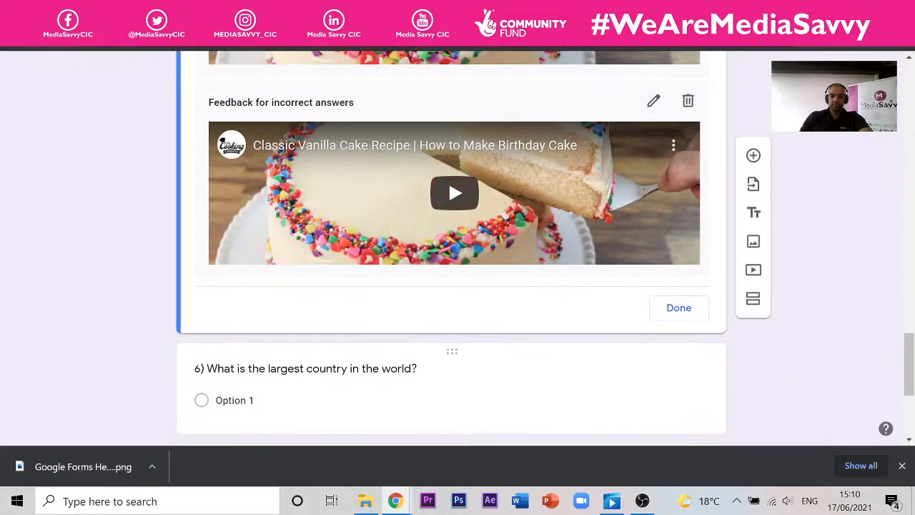
pyautogui.click(669, 309)
pyautogui.scroll(-5, 272, 222)
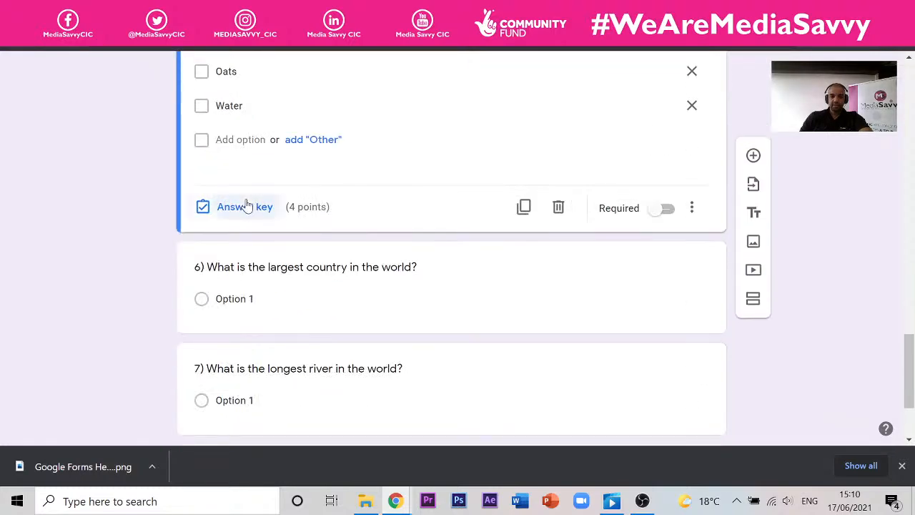
pyautogui.click(245, 207)
pyautogui.scroll(-3, 256, 180)
pyautogui.scroll(-5, 251, 176)
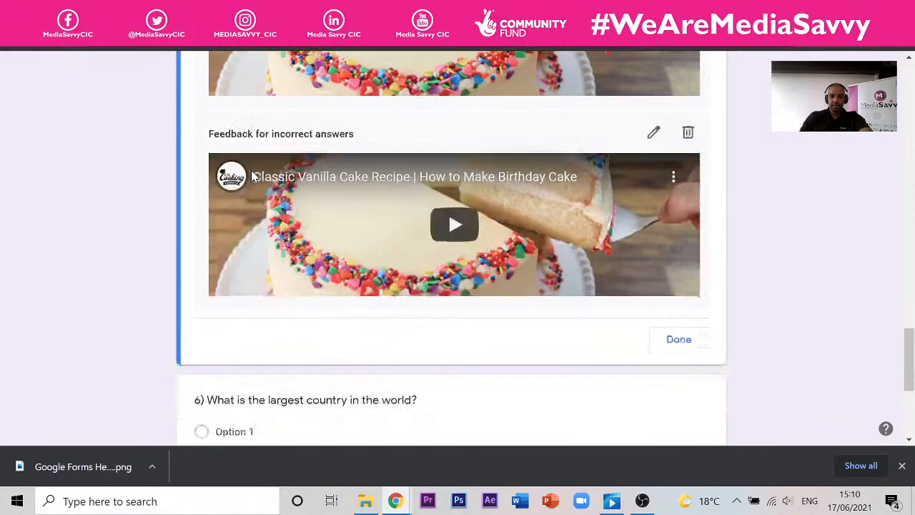
pyautogui.scroll(4, 251, 175)
pyautogui.scroll(3, 251, 176)
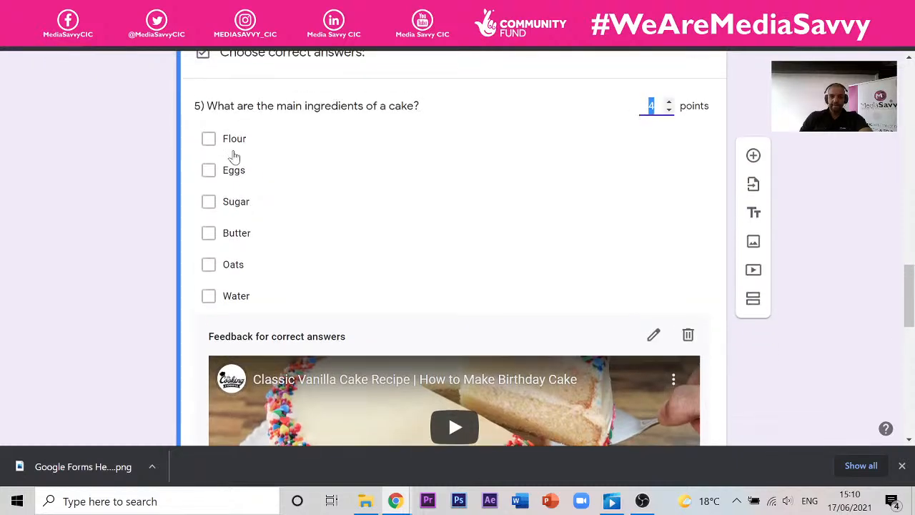
# - Mark Flour, Eggs, Sugar and Butter as correct answers, then preview the quiz
pyautogui.click(213, 143)
pyautogui.click(209, 171)
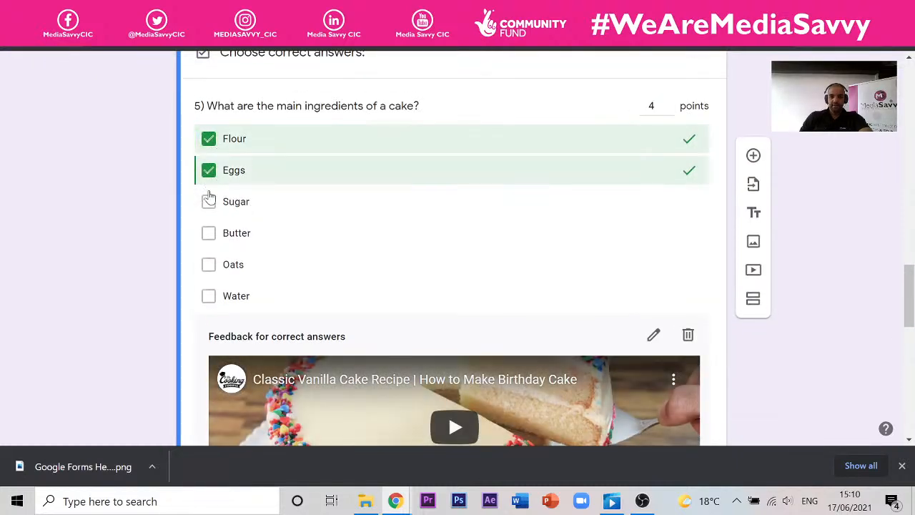
pyautogui.click(208, 202)
pyautogui.click(208, 234)
pyautogui.click(209, 265)
pyautogui.click(209, 265)
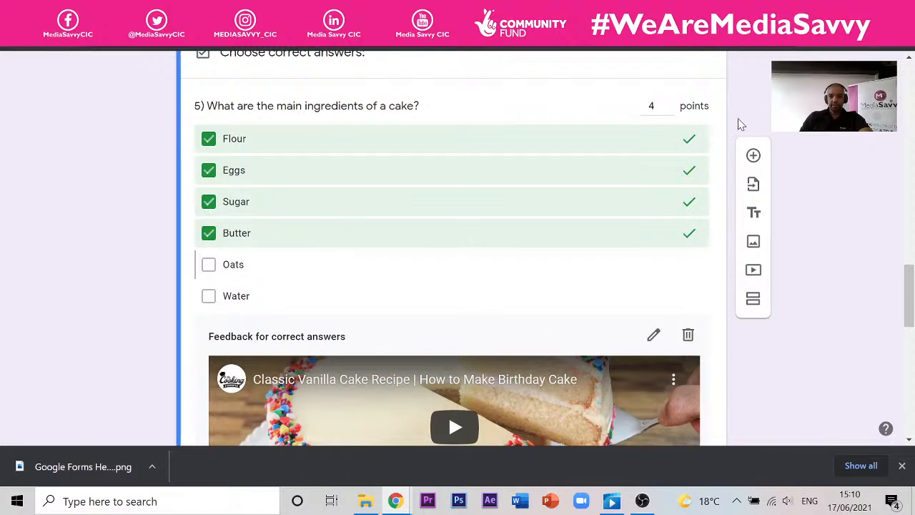
pyautogui.scroll(-5, 620, 264)
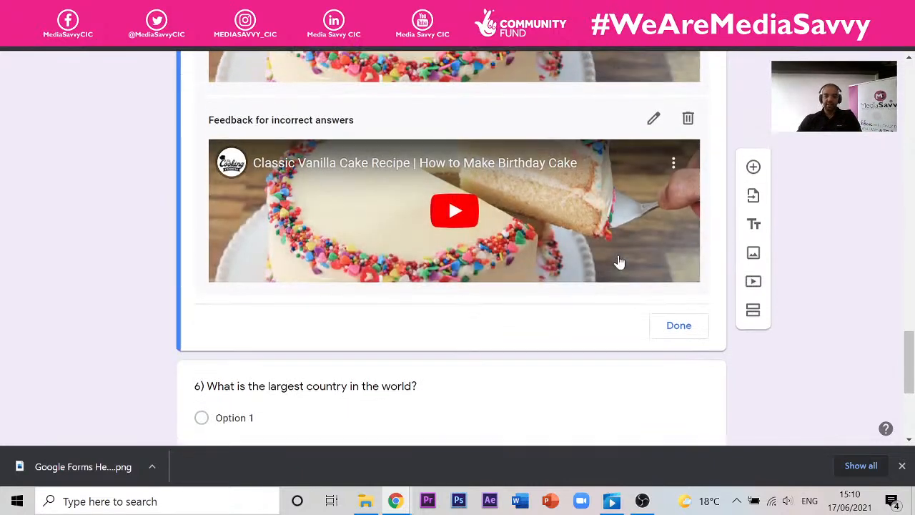
pyautogui.click(680, 385)
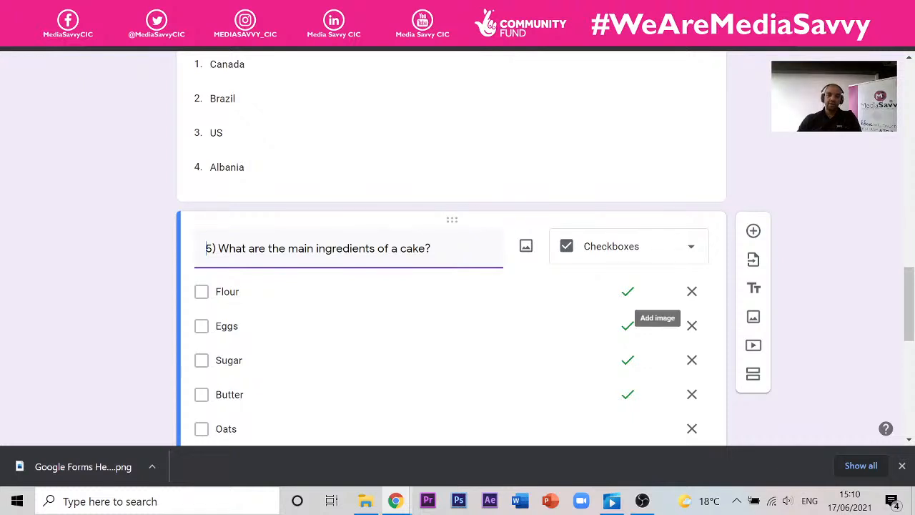
pyautogui.scroll(20, 617, 148)
pyautogui.click(703, 73)
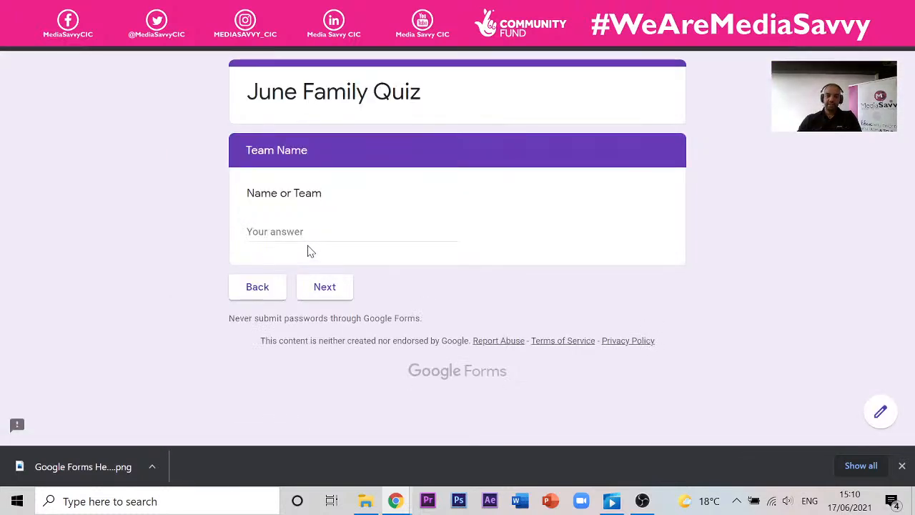
# - Advance to the quiz questions in the preview and check question 4's country choices
pyautogui.click(343, 280)
pyautogui.scroll(-4, 350, 193)
pyautogui.scroll(-4, 342, 191)
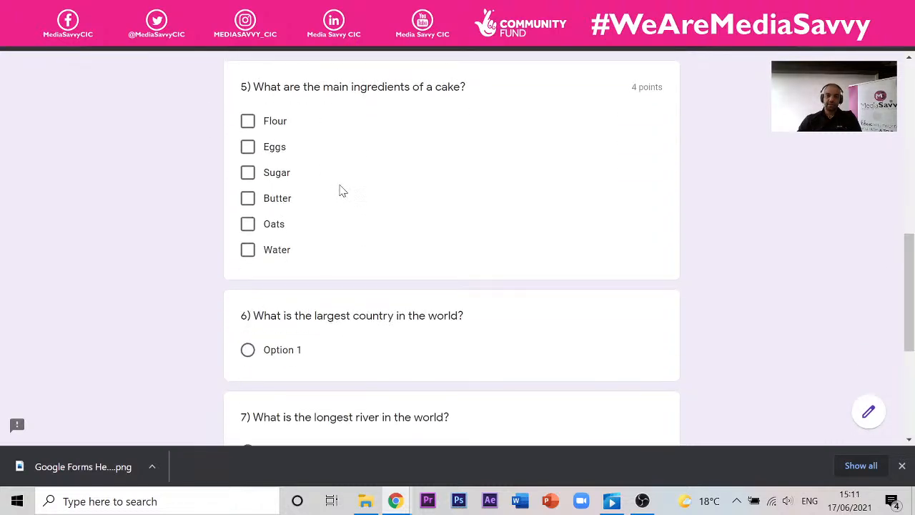
pyautogui.scroll(4, 341, 189)
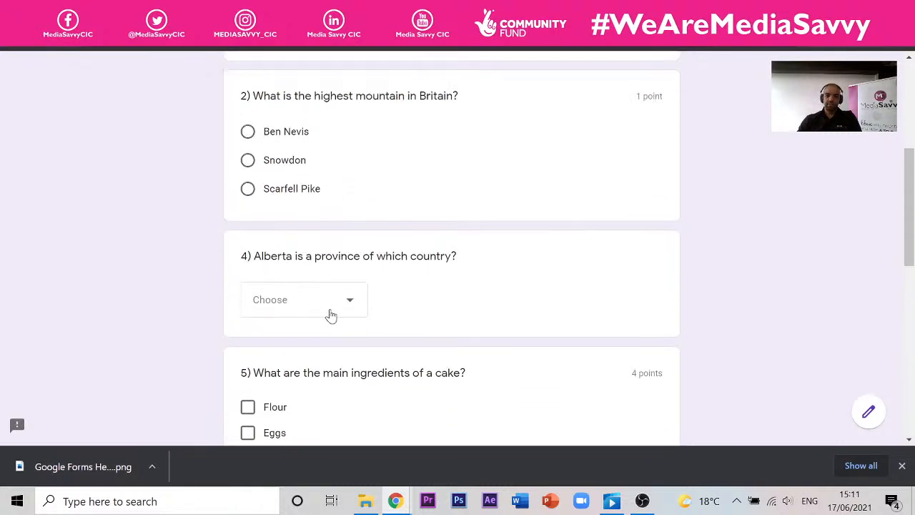
pyautogui.click(330, 303)
pyautogui.scroll(-3, 556, 302)
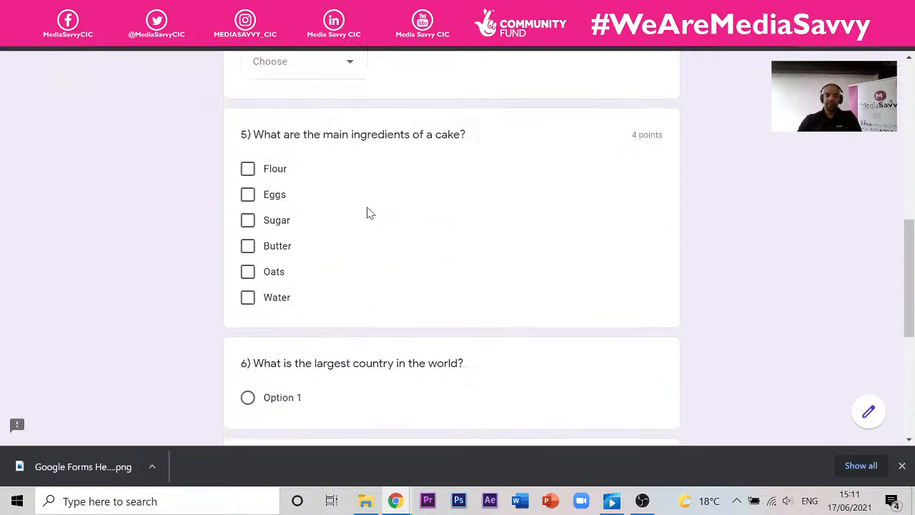
pyautogui.scroll(1, 368, 212)
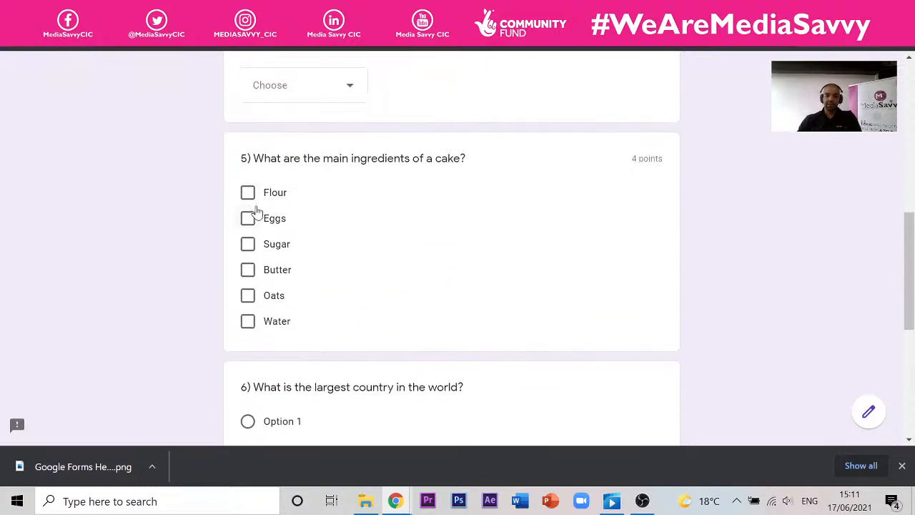
# - Tick Water, Oats, Butter and Sugar for question 5, submit, and view the score
pyautogui.click(247, 323)
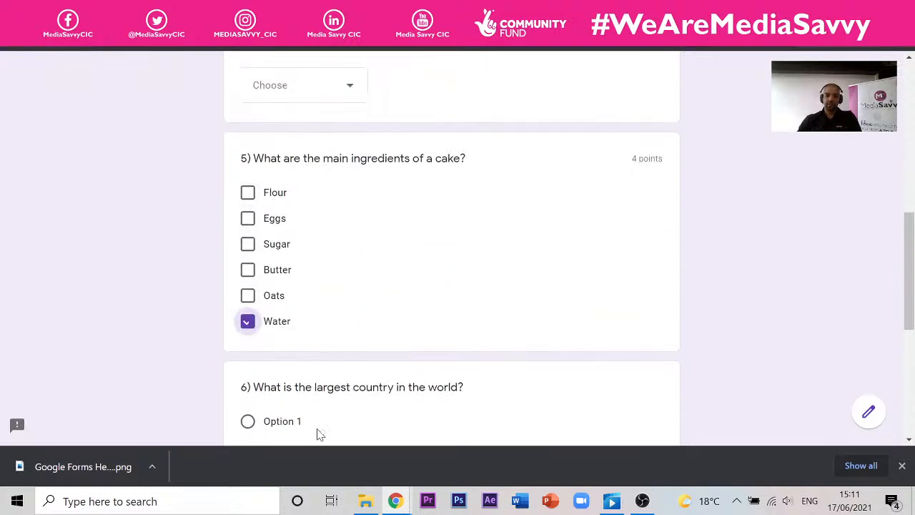
pyautogui.click(250, 296)
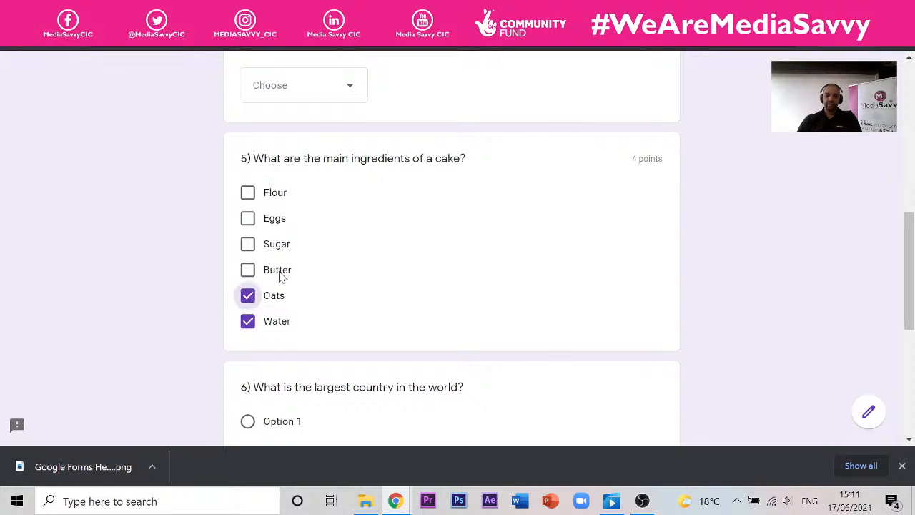
pyautogui.click(248, 271)
pyautogui.click(248, 244)
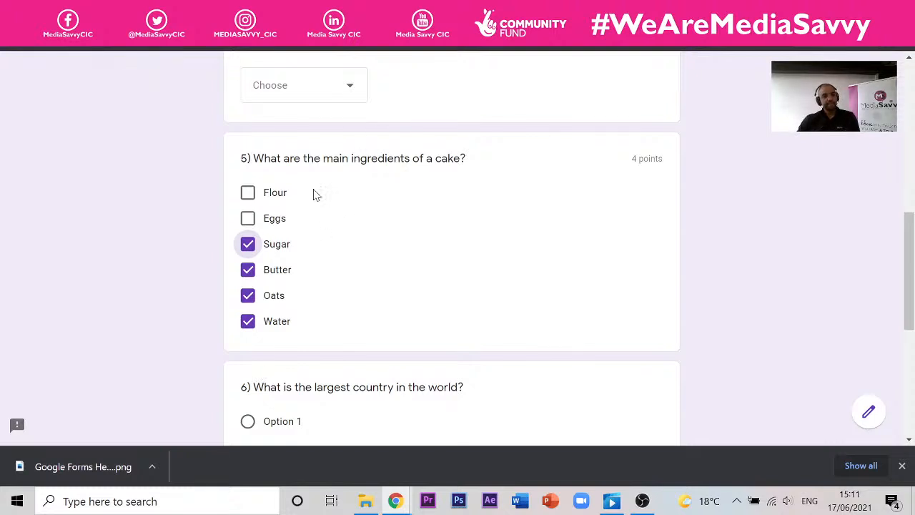
pyautogui.scroll(-5, 616, 251)
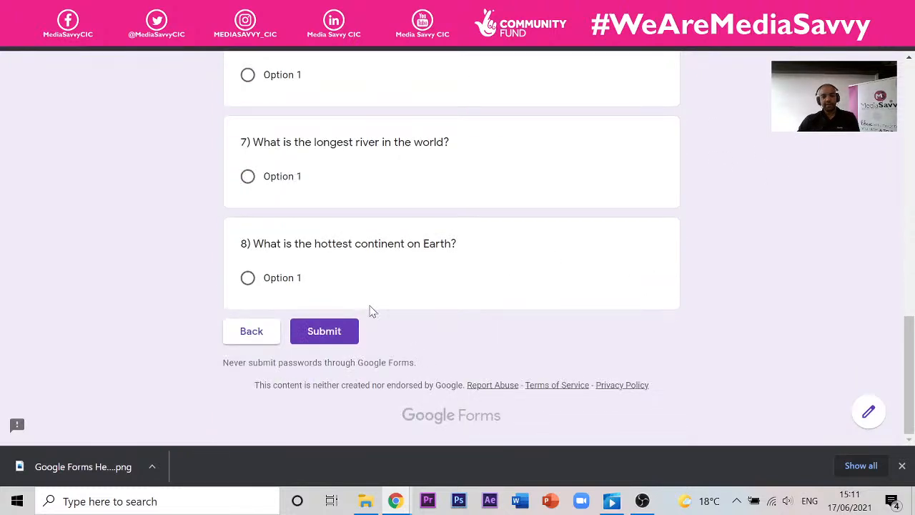
pyautogui.click(335, 332)
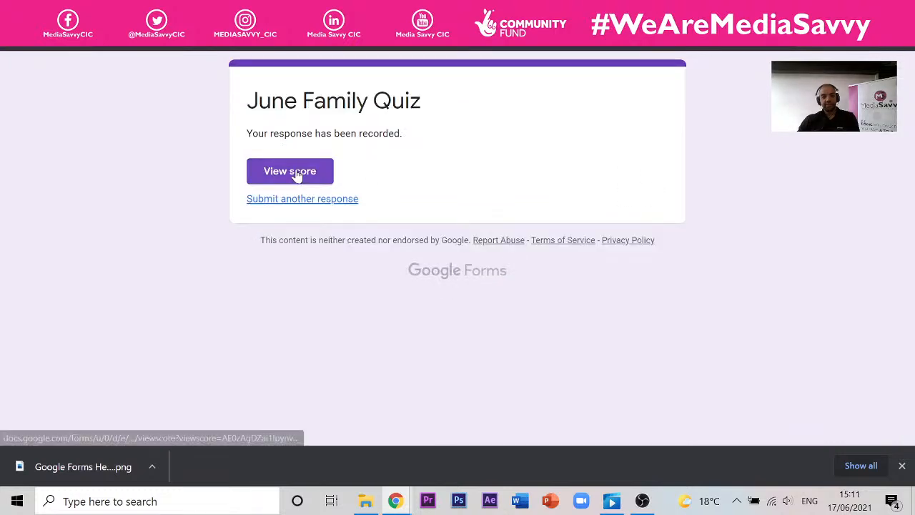
pyautogui.click(297, 175)
# - Scroll through the score page to compare question 5's 0/4 result with the correct answers
pyautogui.scroll(-5, 387, 204)
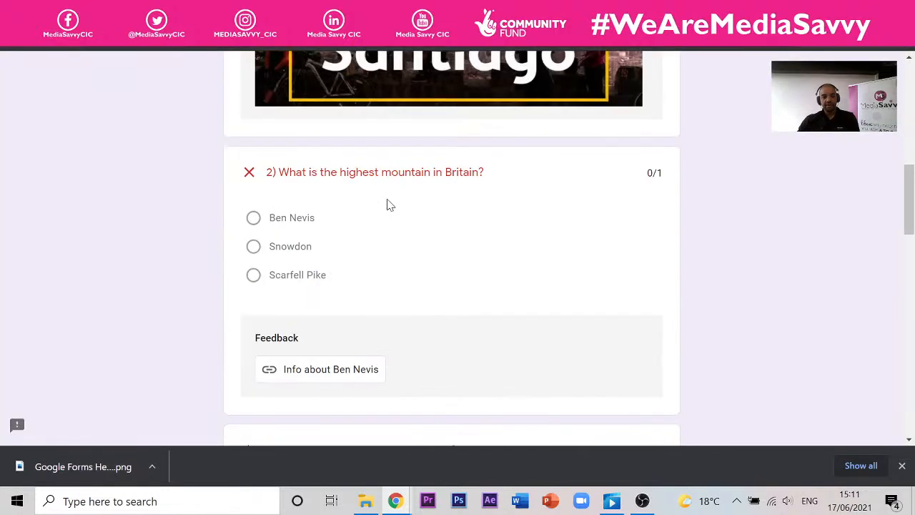
pyautogui.scroll(-10, 386, 205)
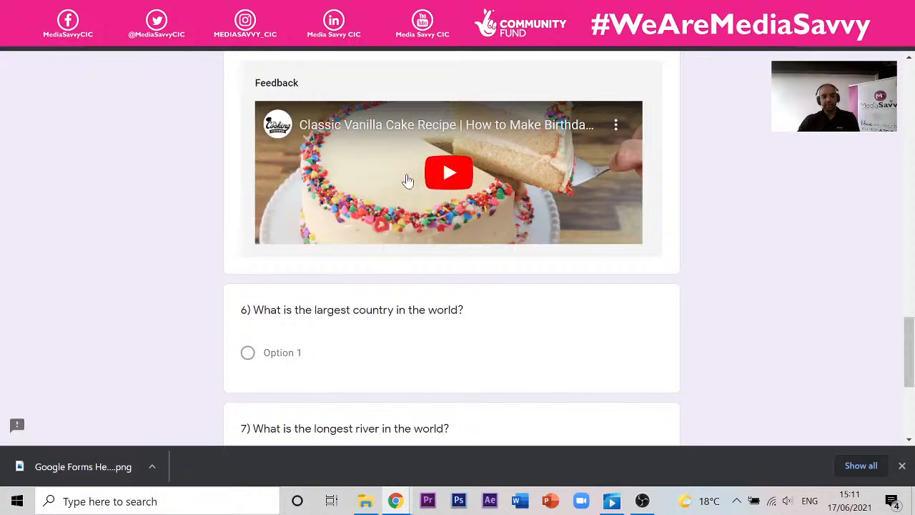
pyautogui.scroll(2, 325, 178)
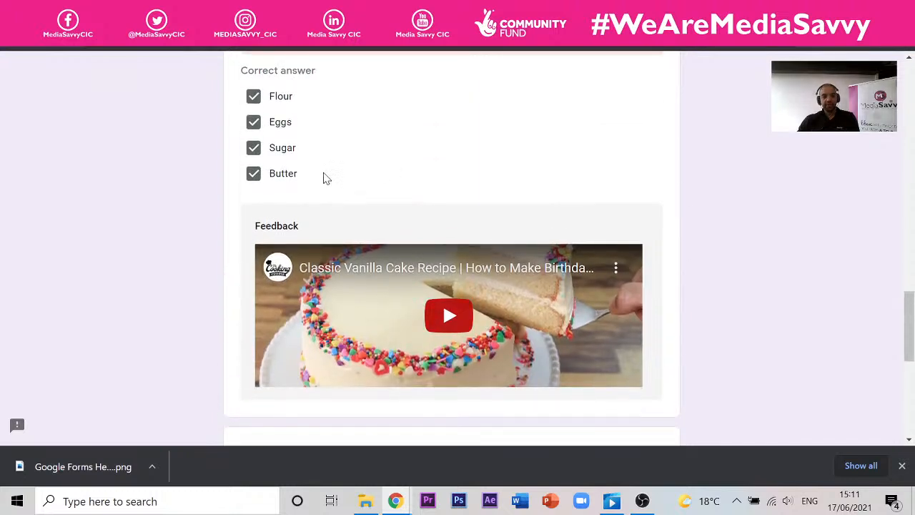
pyautogui.scroll(2, 315, 175)
pyautogui.scroll(1, 307, 187)
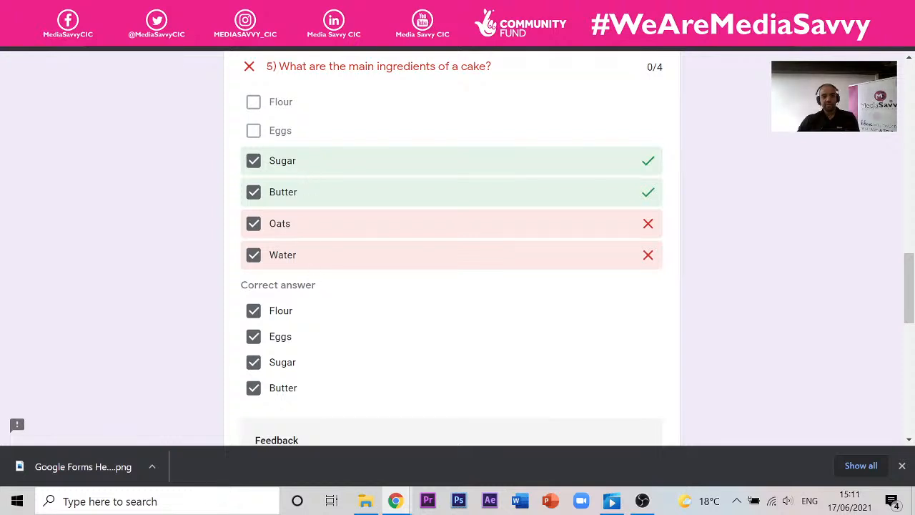
pyautogui.scroll(2, 346, 171)
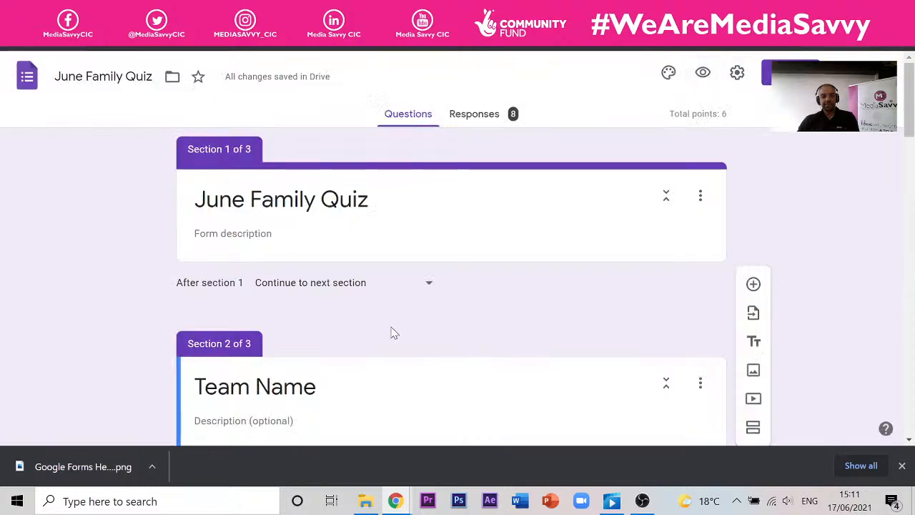
# - Inspect question 5's answer key and its correct-answer video feedback, then close the feedback editor
pyautogui.scroll(-8, 393, 331)
pyautogui.scroll(-12, 337, 292)
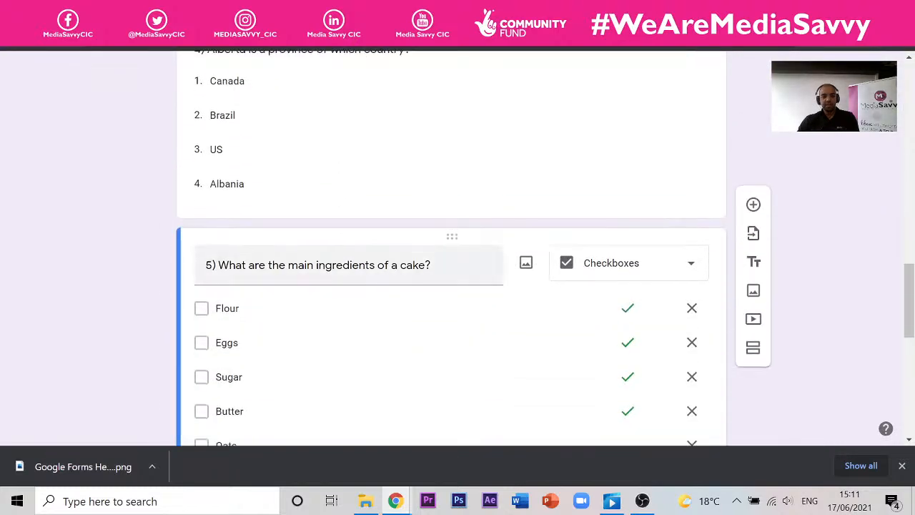
pyautogui.scroll(-1, 357, 262)
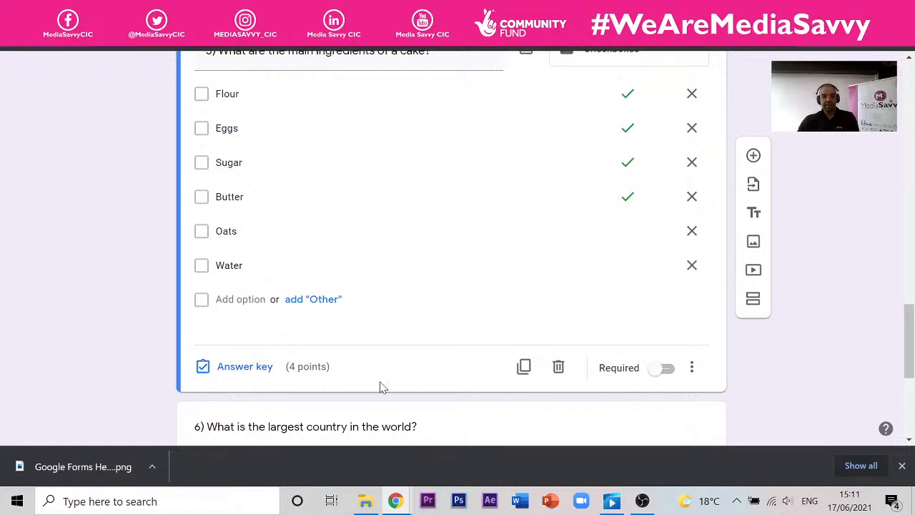
pyautogui.click(255, 372)
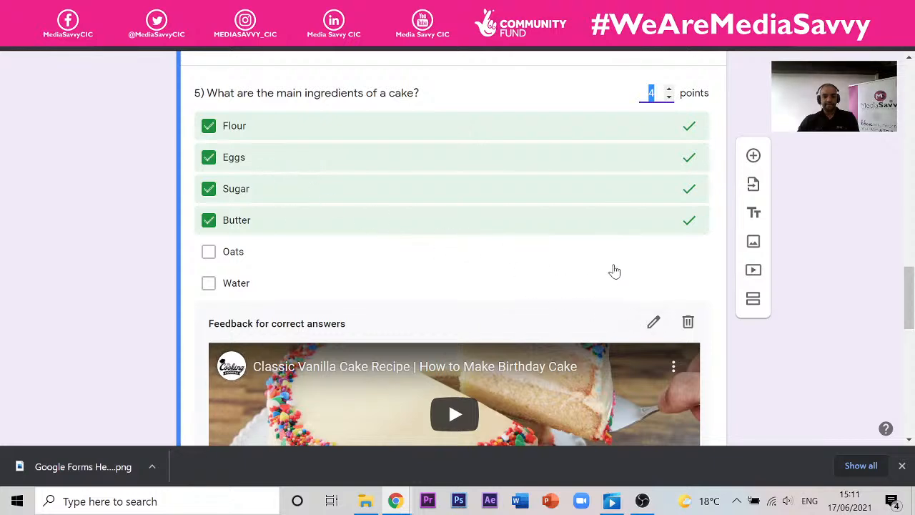
pyautogui.scroll(-6, 593, 322)
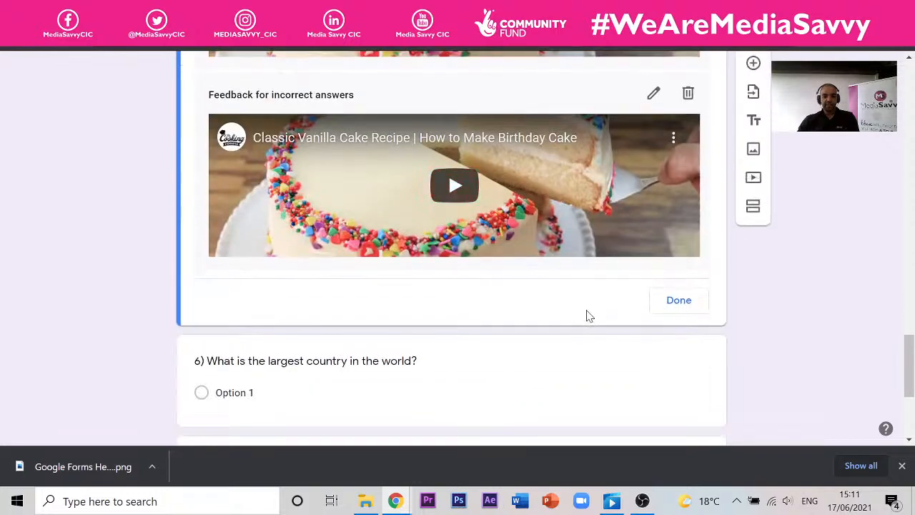
pyautogui.scroll(6, 589, 315)
pyautogui.click(654, 321)
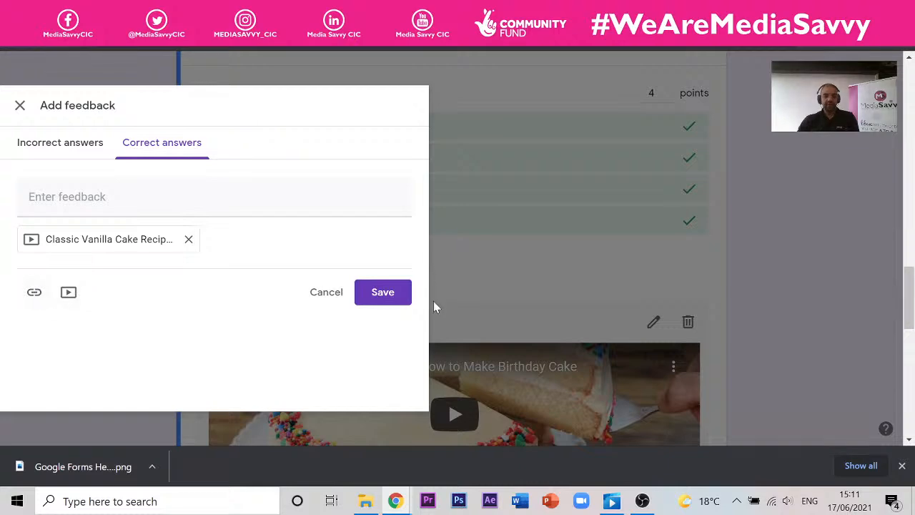
pyautogui.click(611, 282)
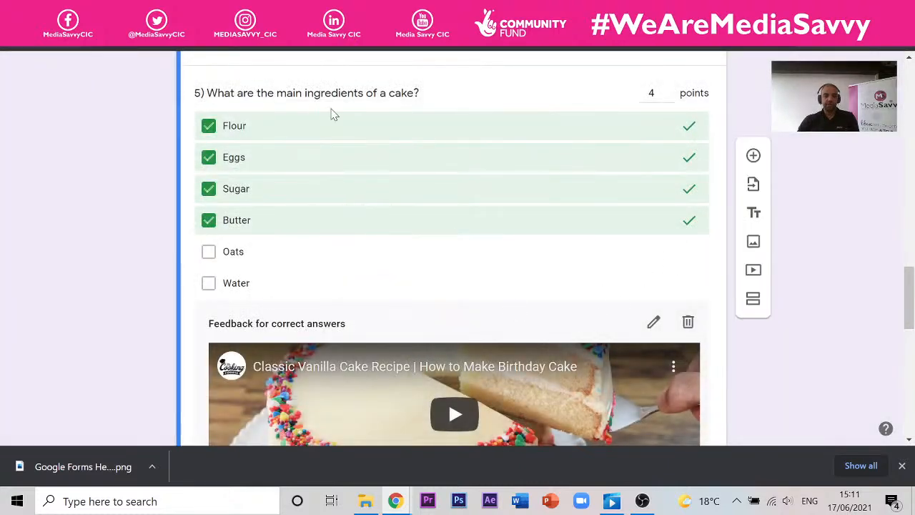
pyautogui.scroll(1, 331, 114)
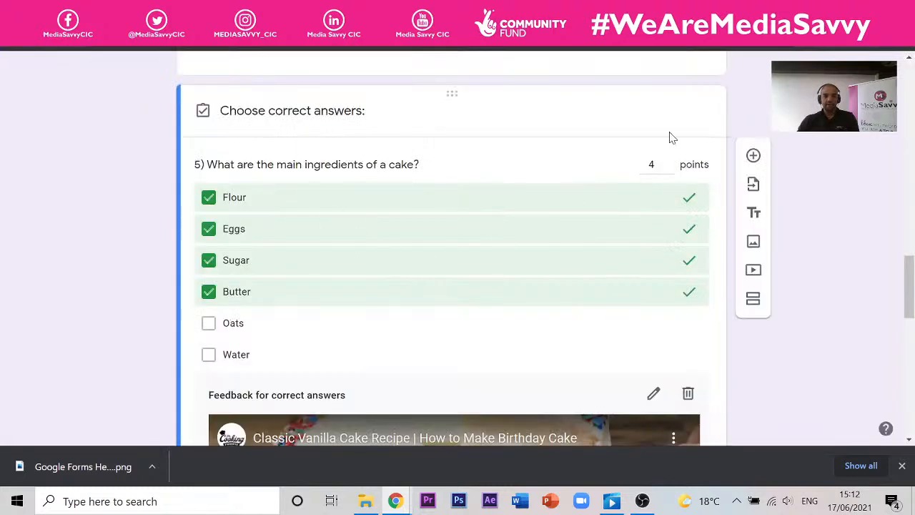
# - Open the quiz preview and advance through the Team Name section to the Quiz Questions page
pyautogui.scroll(10, 676, 140)
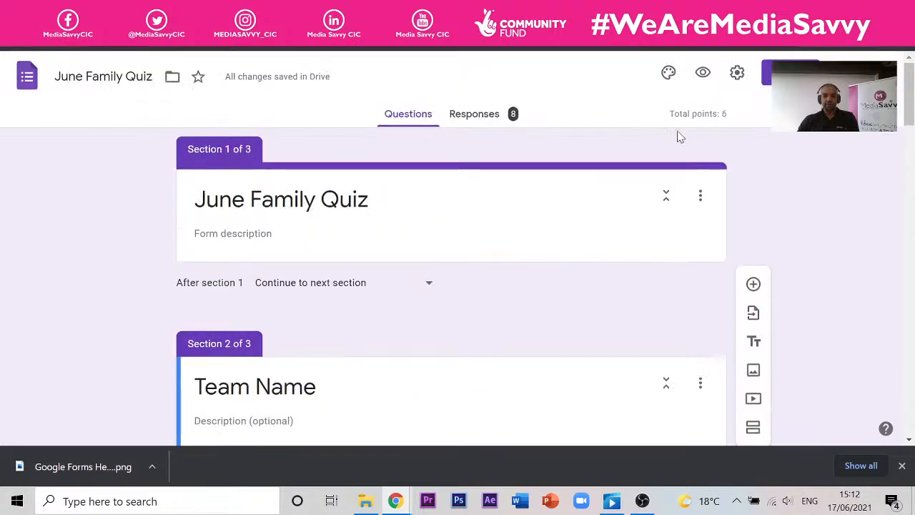
pyautogui.click(711, 77)
pyautogui.click(255, 145)
pyautogui.click(327, 289)
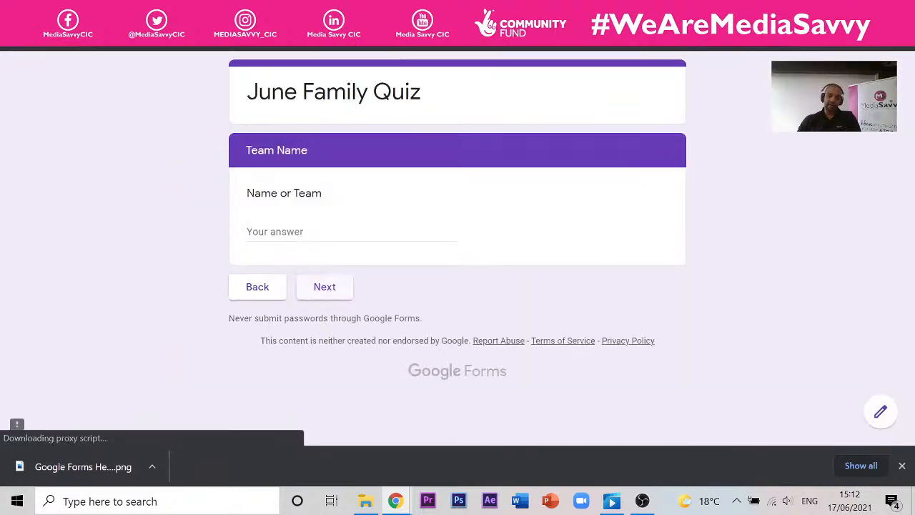
pyautogui.scroll(-15, 323, 266)
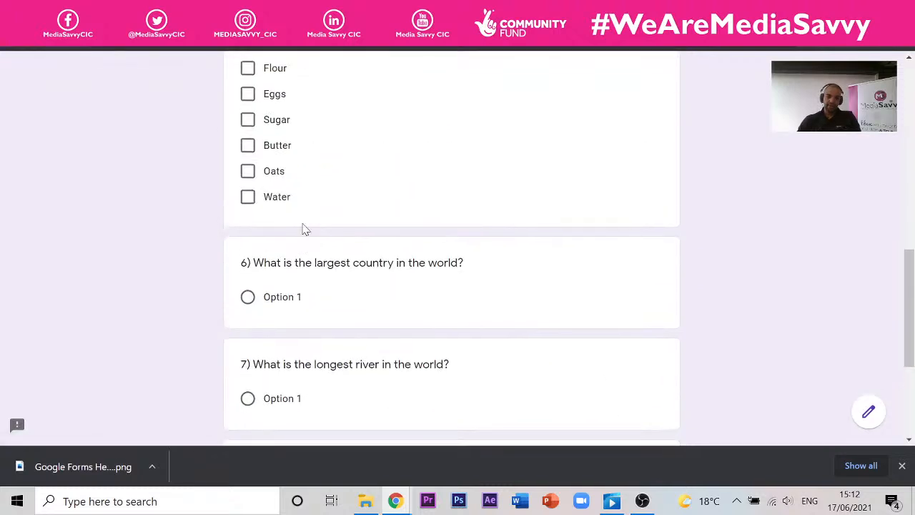
pyautogui.scroll(2, 303, 229)
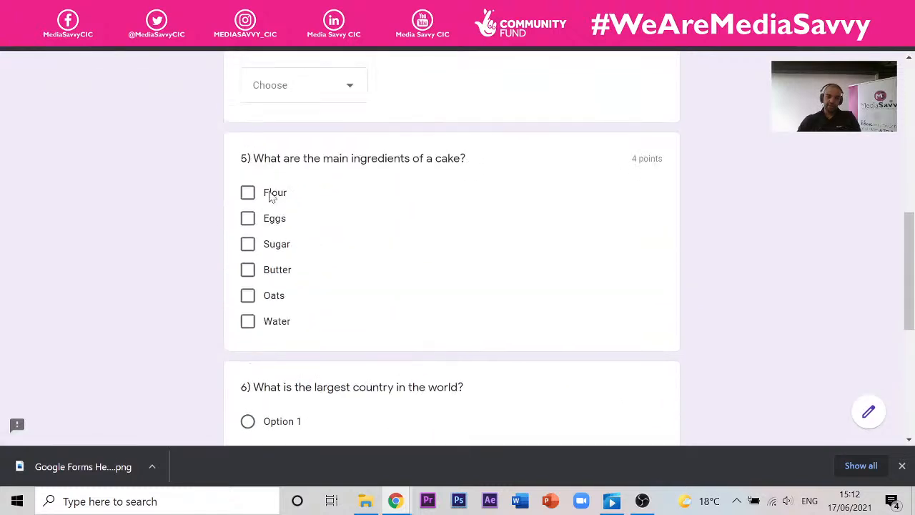
# - Tick all six question 5 options: Flour, Eggs, Sugar, Butter, Oats and Water
pyautogui.click(271, 195)
pyautogui.click(247, 218)
pyautogui.click(247, 244)
pyautogui.click(247, 270)
pyautogui.click(247, 296)
pyautogui.click(247, 321)
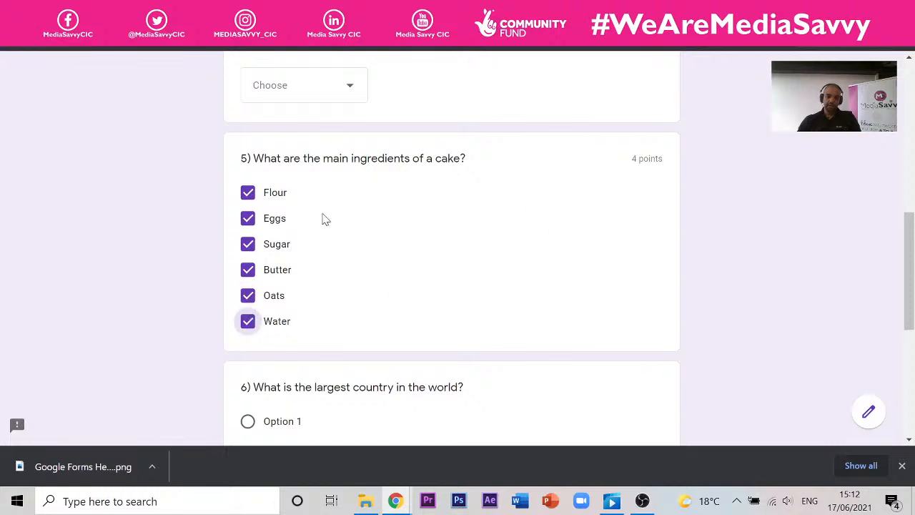
# - Submit the test response, check the 0/4 score on question 5, and return to the editor
pyautogui.scroll(1, 711, 248)
pyautogui.scroll(-6, 657, 213)
pyautogui.click(351, 326)
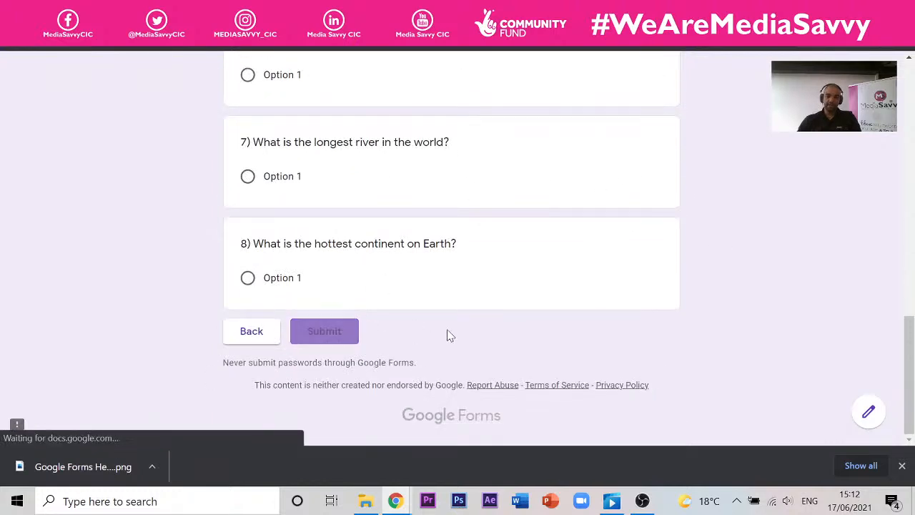
pyautogui.click(321, 174)
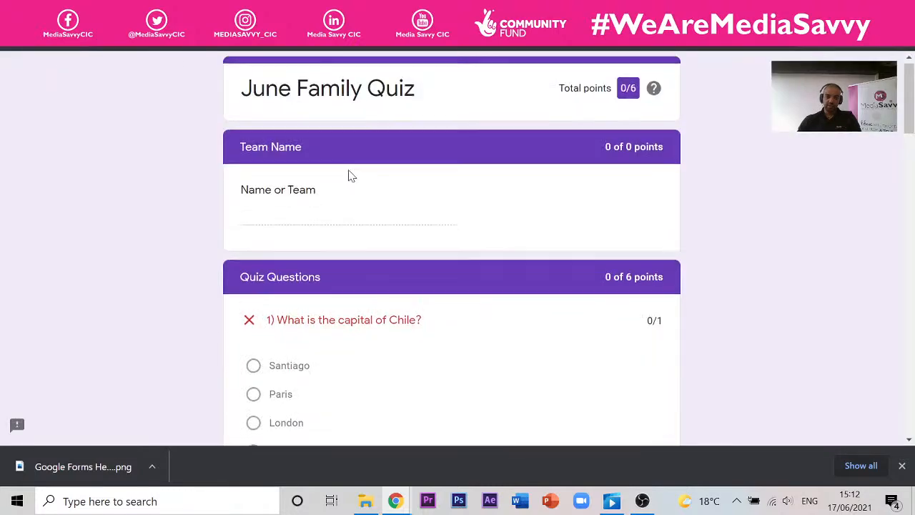
pyautogui.scroll(-15, 349, 174)
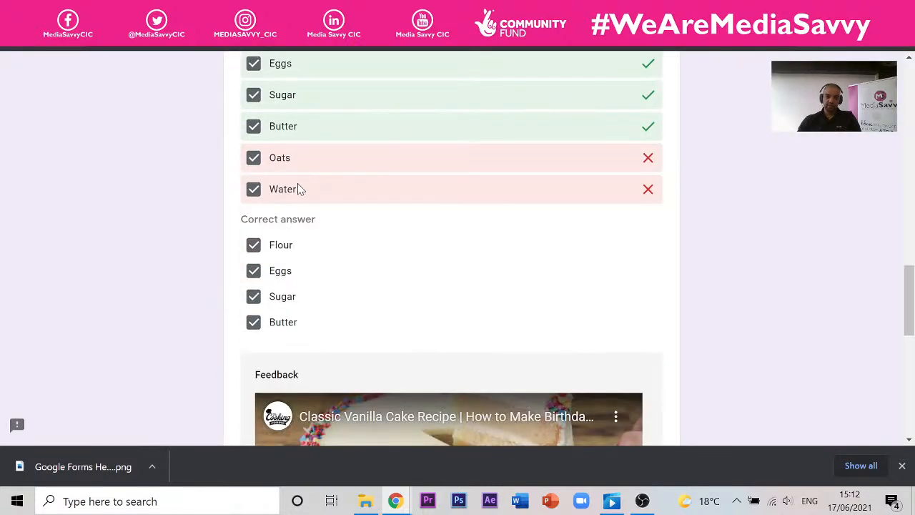
pyautogui.scroll(-2, 298, 187)
pyautogui.scroll(3, 356, 251)
pyautogui.scroll(3, 404, 214)
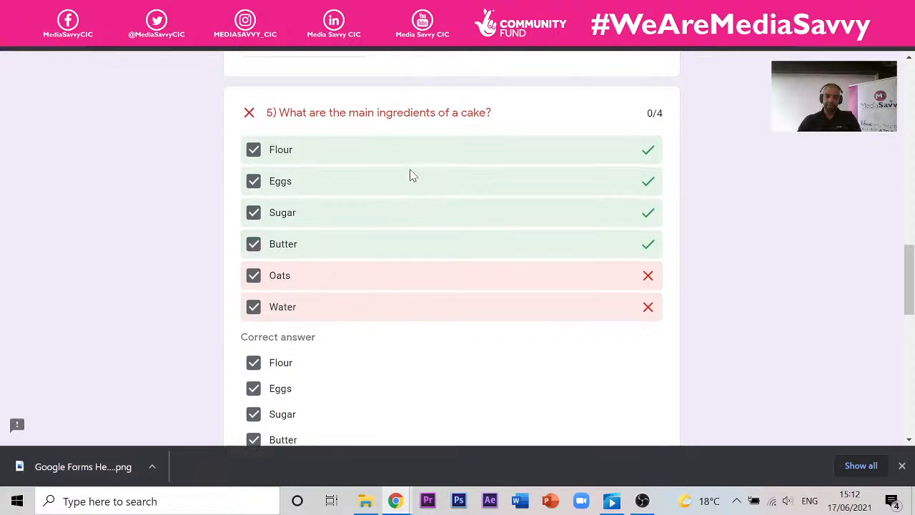
pyautogui.scroll(-3, 509, 279)
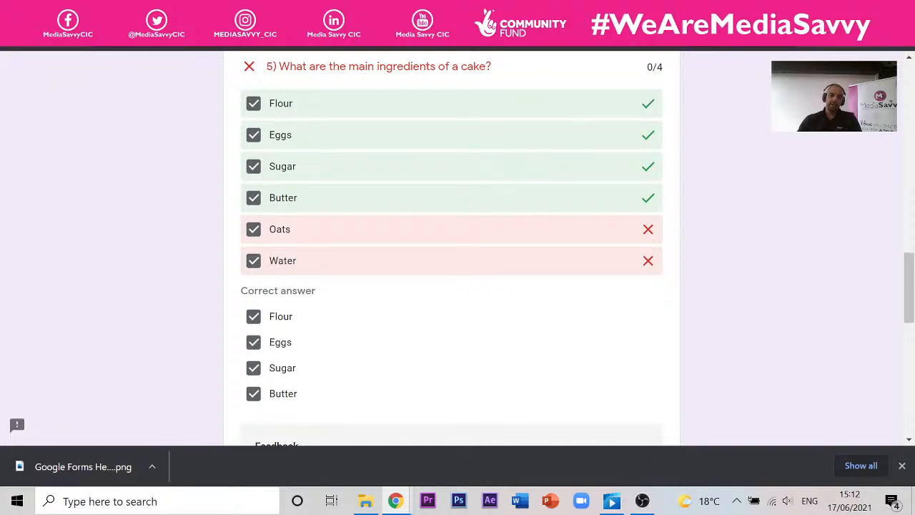
pyautogui.click(86, 43)
pyautogui.scroll(-14, 262, 263)
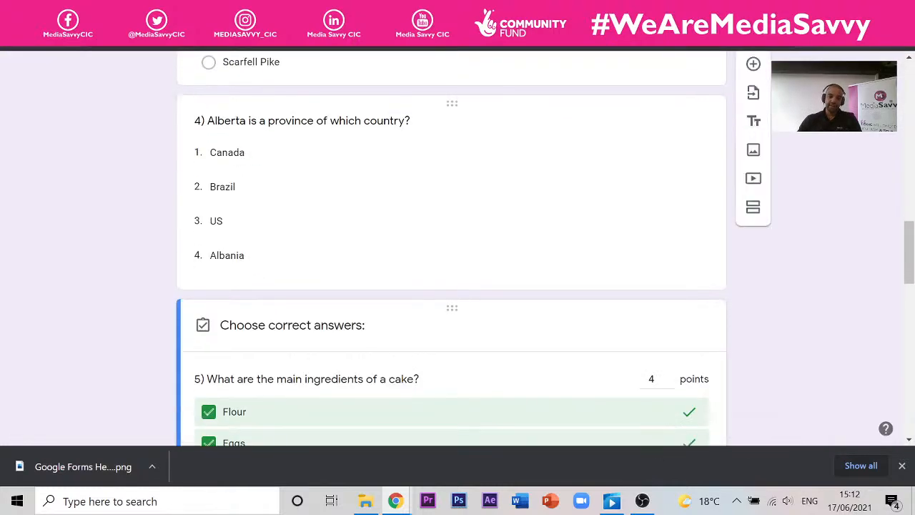
pyautogui.scroll(-4, 262, 263)
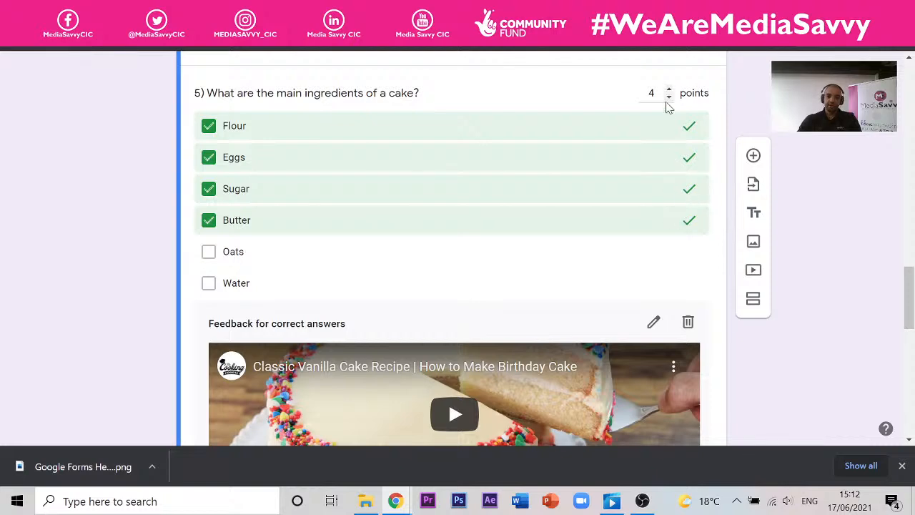
pyautogui.scroll(-4, 388, 292)
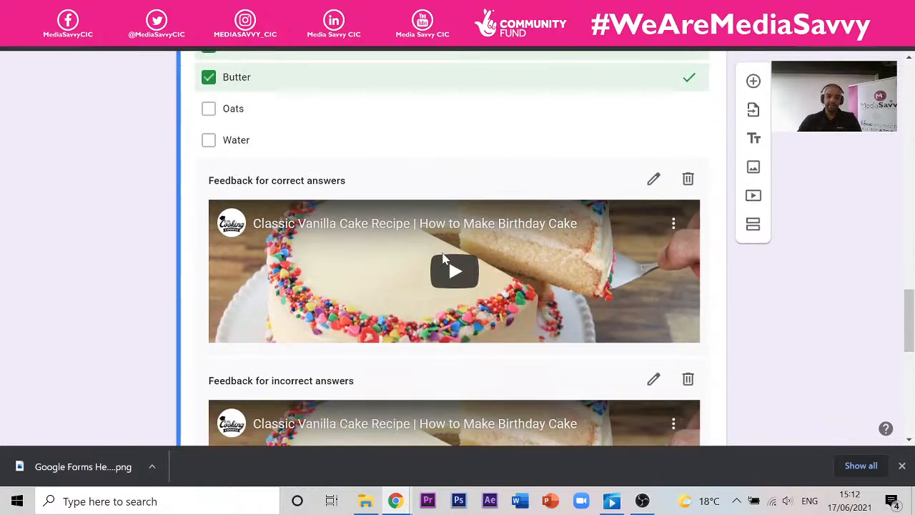
pyautogui.scroll(-1, 444, 255)
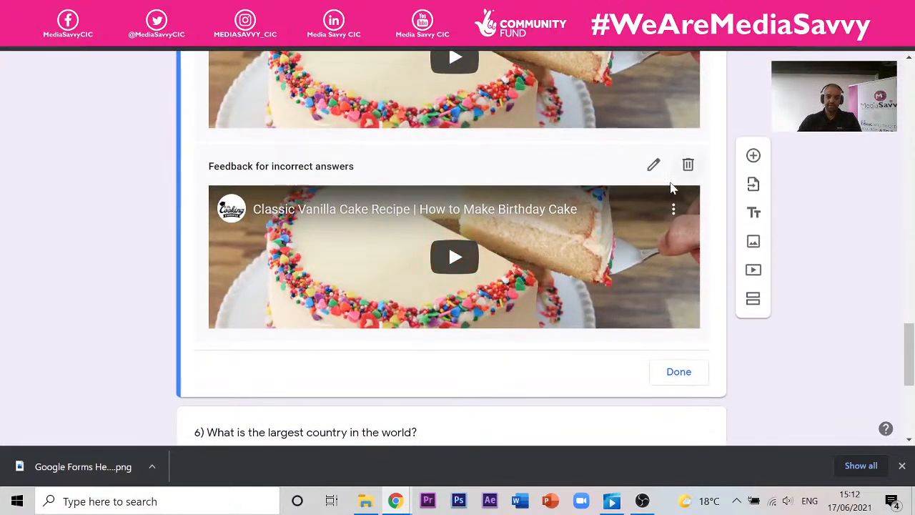
pyautogui.scroll(4, 634, 307)
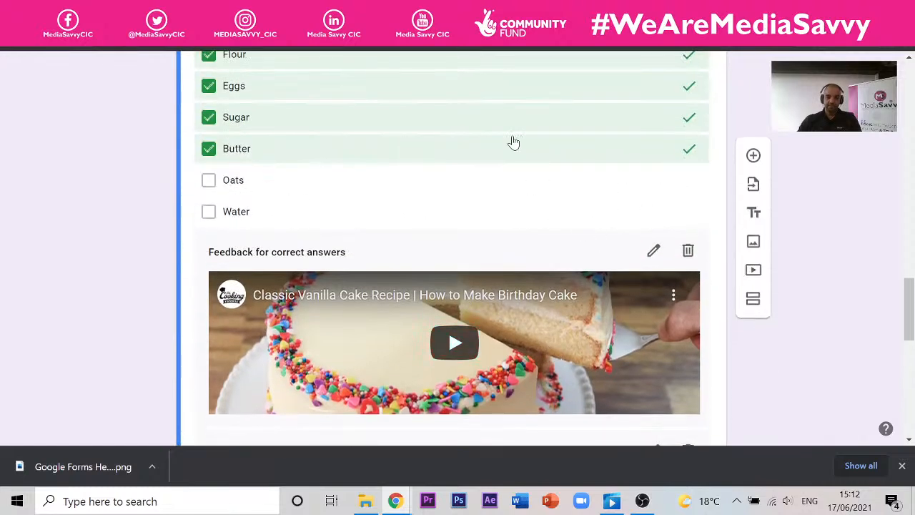
pyautogui.scroll(4, 515, 142)
pyautogui.scroll(-3, 558, 136)
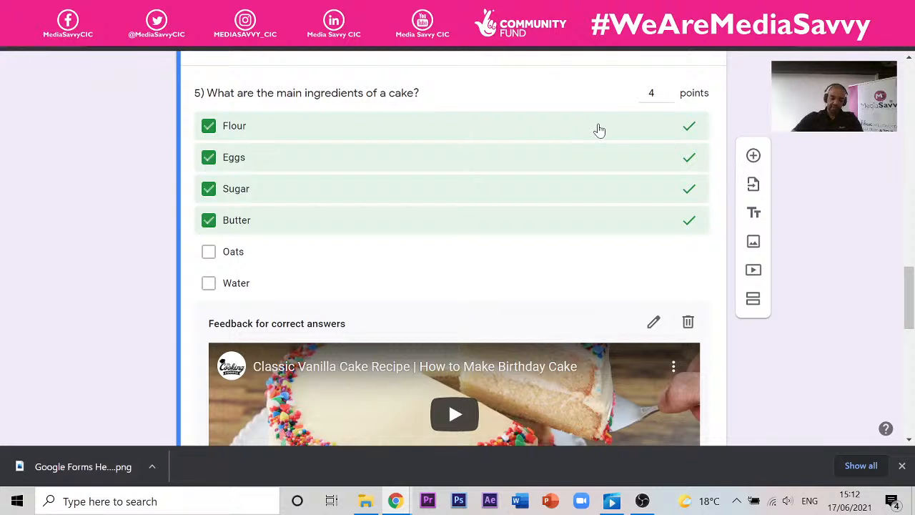
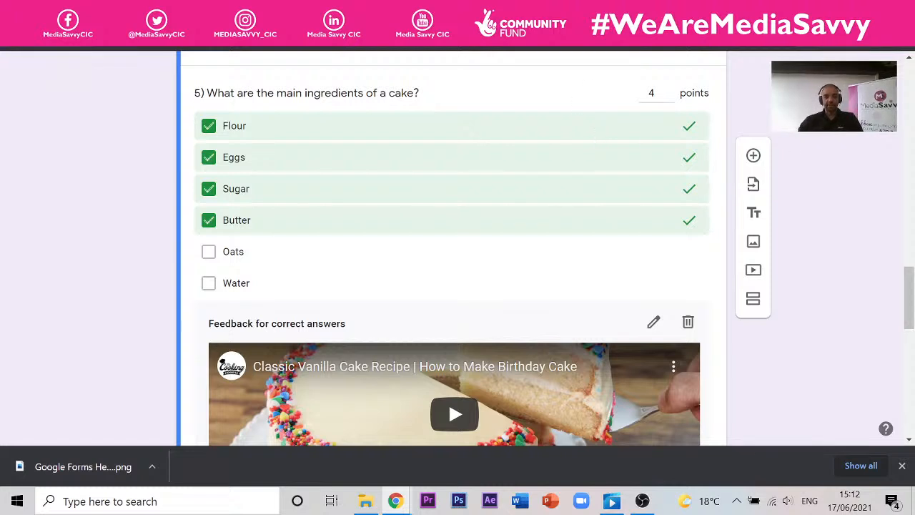
# - Switch to the Google Drive file list and open the Upcycling Ltd Furniture Collection Form
pyautogui.scroll(5, 362, 148)
pyautogui.scroll(13, 362, 149)
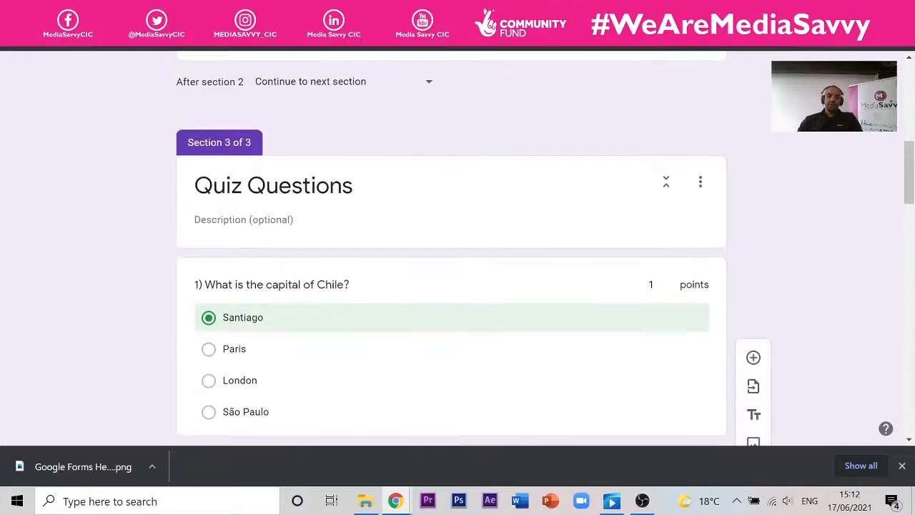
pyautogui.scroll(-9, 391, 148)
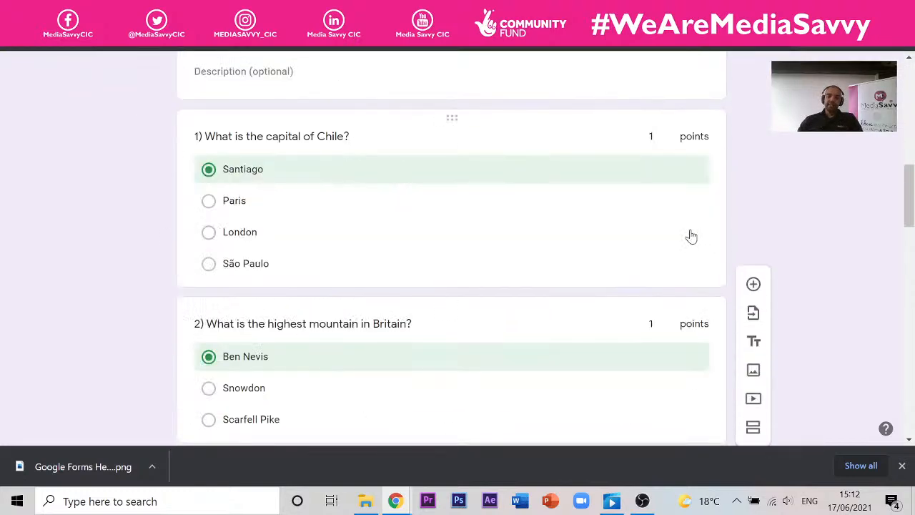
pyautogui.scroll(-10, 666, 229)
pyautogui.scroll(8, 254, 166)
pyautogui.scroll(1, 336, 168)
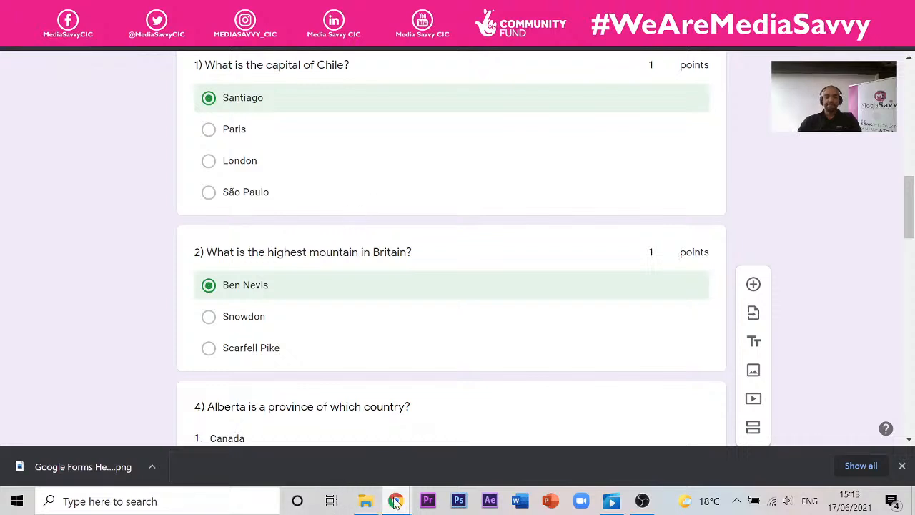
pyautogui.moveTo(402, 505)
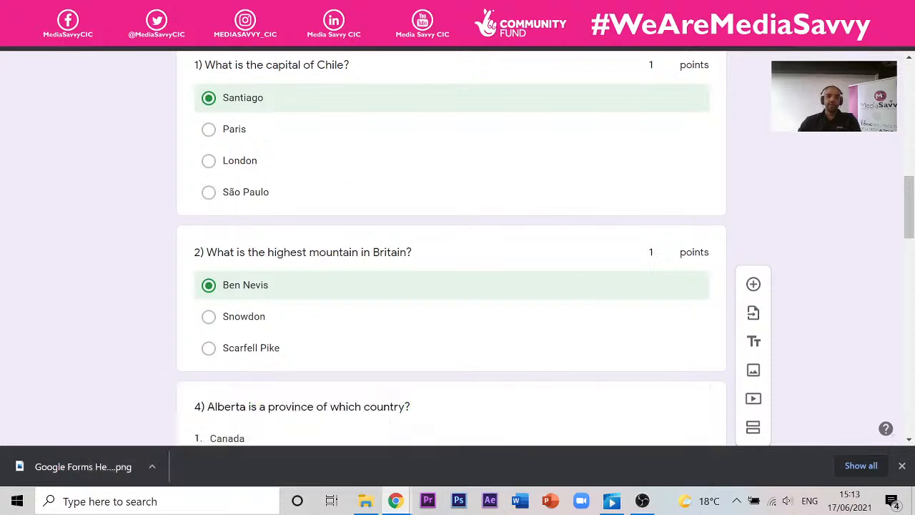
pyautogui.click(243, 8)
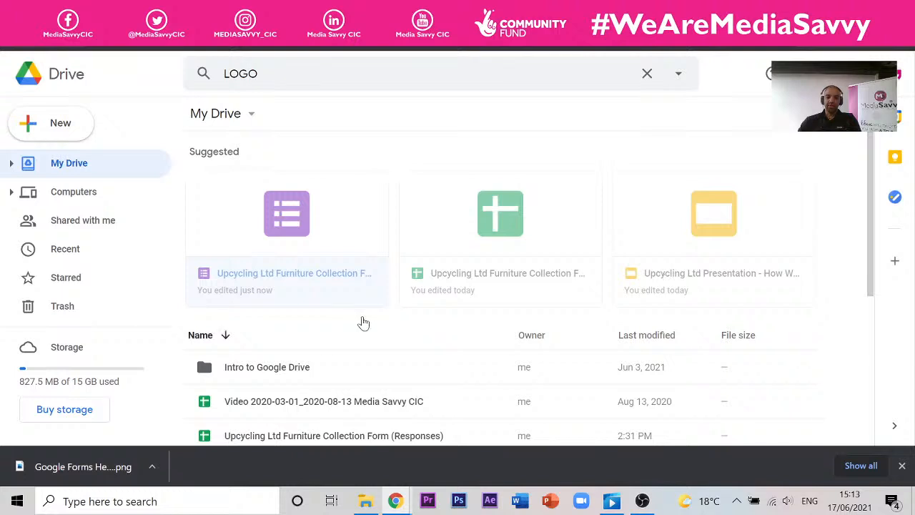
pyautogui.scroll(-5, 364, 322)
pyautogui.doubleClick(297, 195)
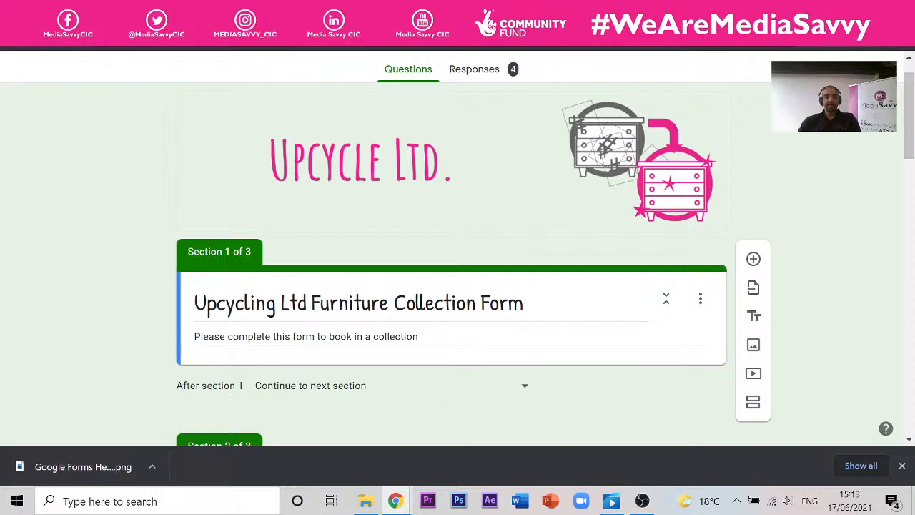
# - Review the collection form's 4 responses in the summary and per-question views
pyautogui.click(474, 69)
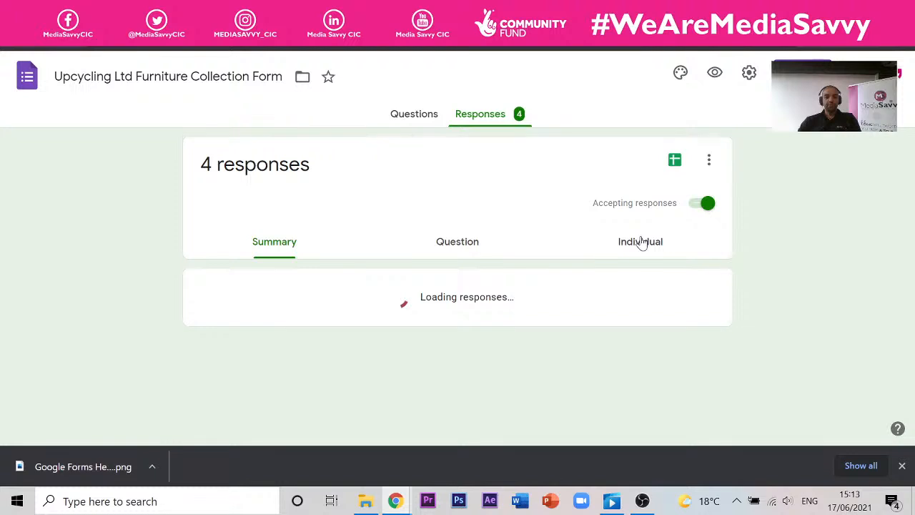
pyautogui.scroll(-1, 325, 325)
pyautogui.scroll(1, 454, 255)
pyautogui.click(455, 243)
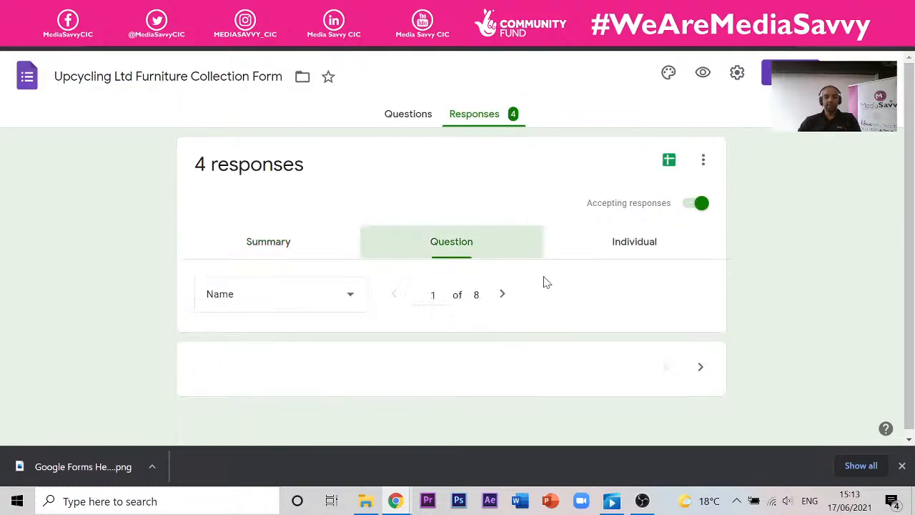
# - Check each individual submission, then open the responses in the linked Sheets spreadsheet
pyautogui.click(637, 246)
pyautogui.scroll(-5, 262, 205)
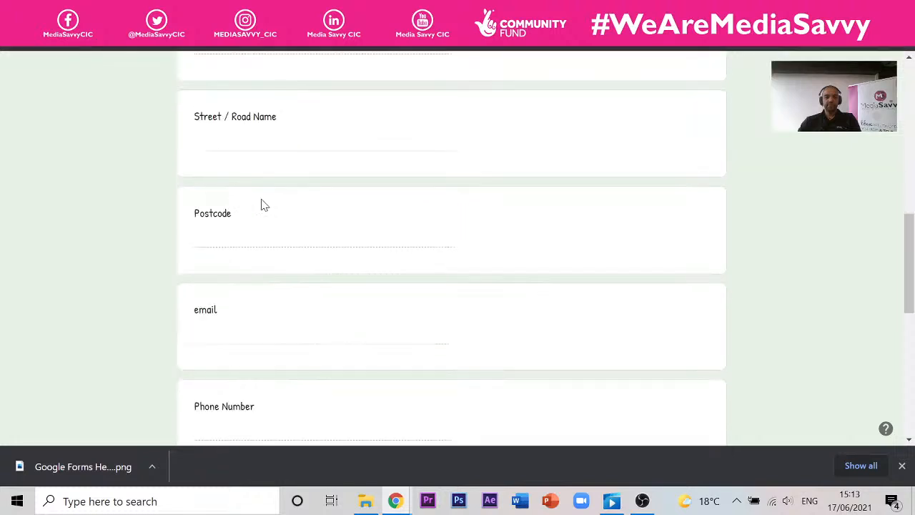
pyautogui.scroll(5, 262, 206)
pyautogui.click(670, 163)
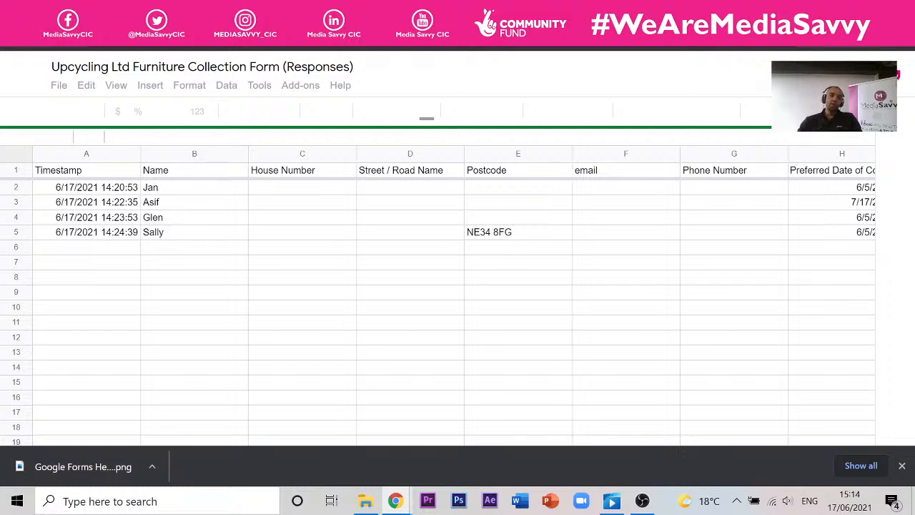
# - Switch to the slides window, step back to the Today slide, then return to the quiz editor
pyautogui.moveTo(396, 500)
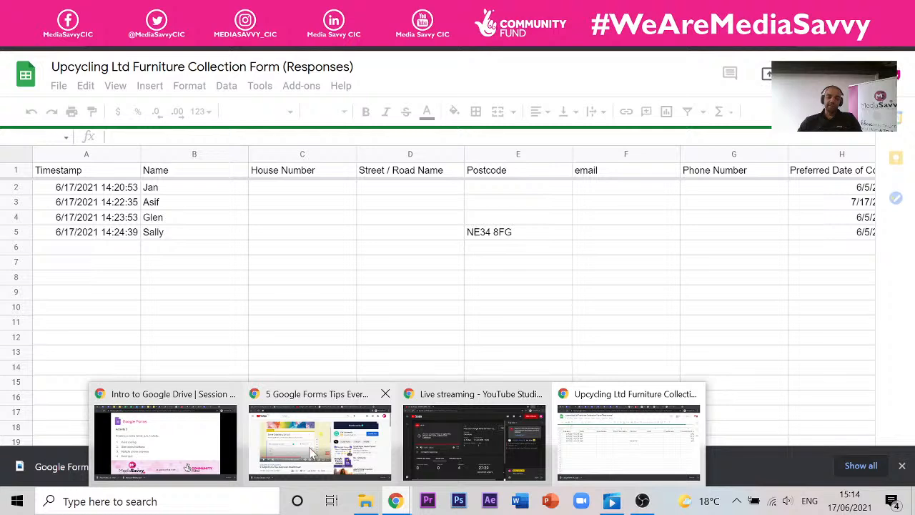
pyautogui.click(223, 432)
pyautogui.press('Left')
pyautogui.press('Left')
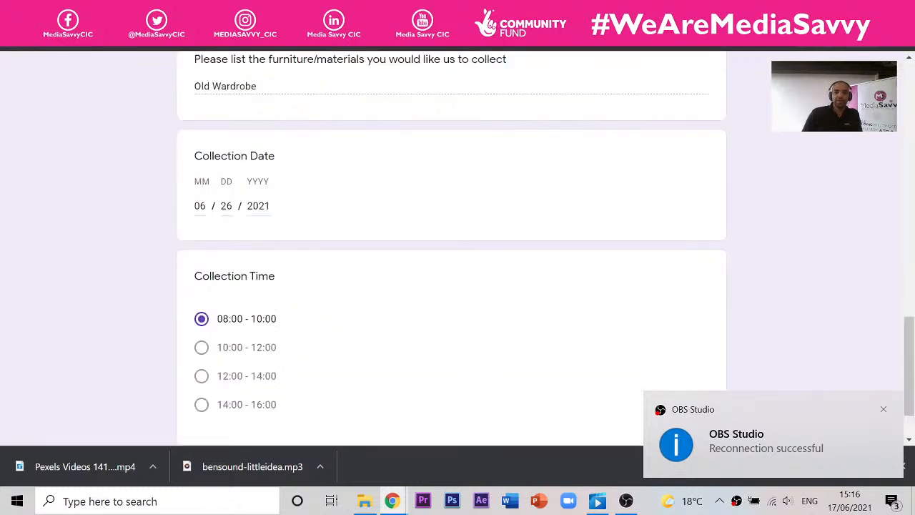
pyautogui.moveTo(392, 501)
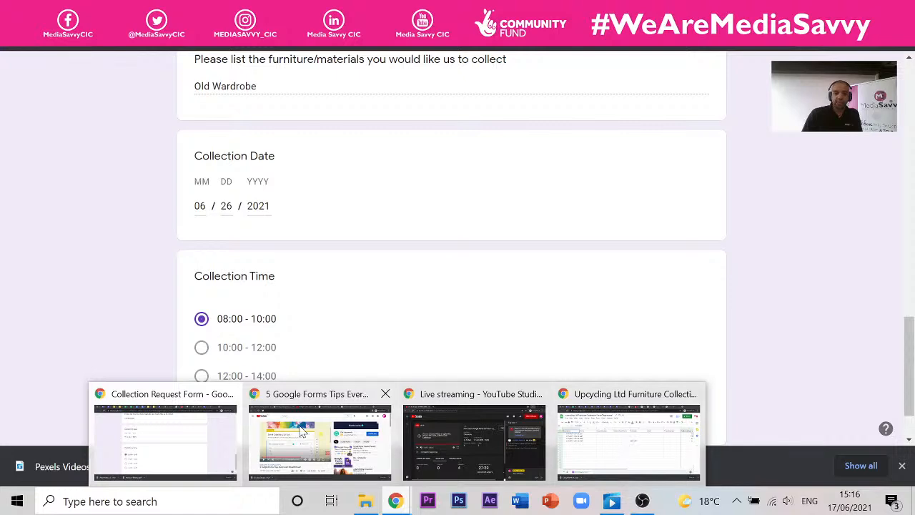
pyautogui.click(302, 432)
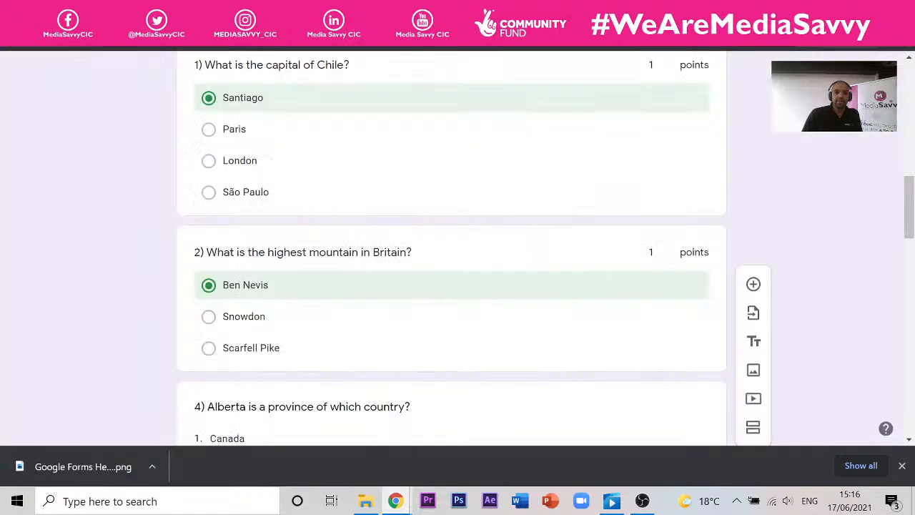
pyautogui.scroll(10, 281, 184)
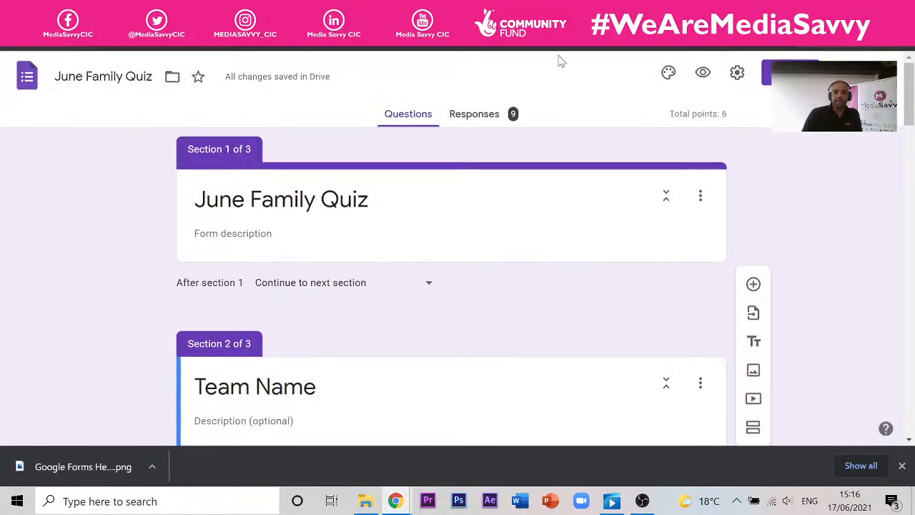
pyautogui.click(768, 73)
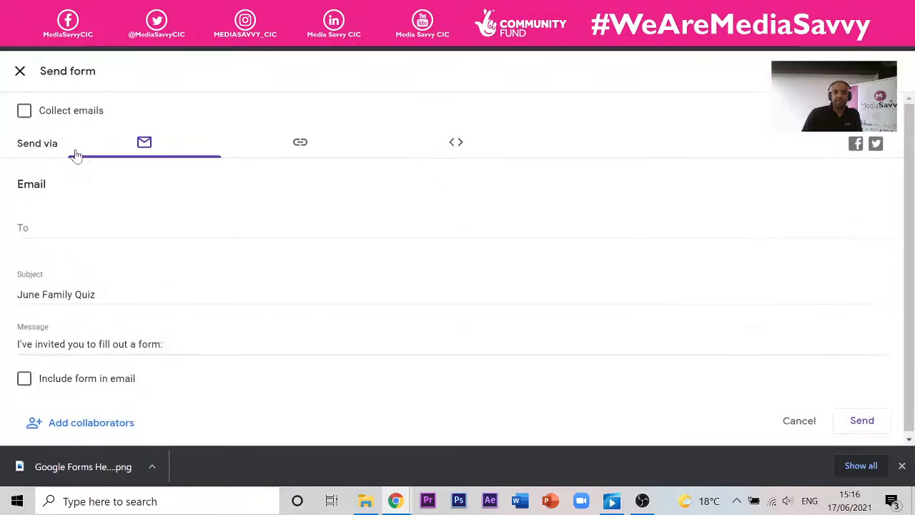
pyautogui.click(451, 228)
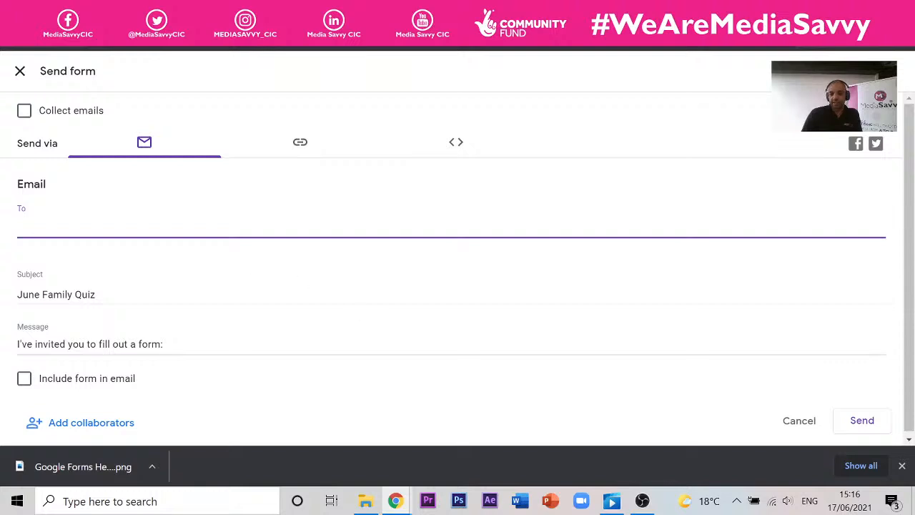
pyautogui.click(119, 427)
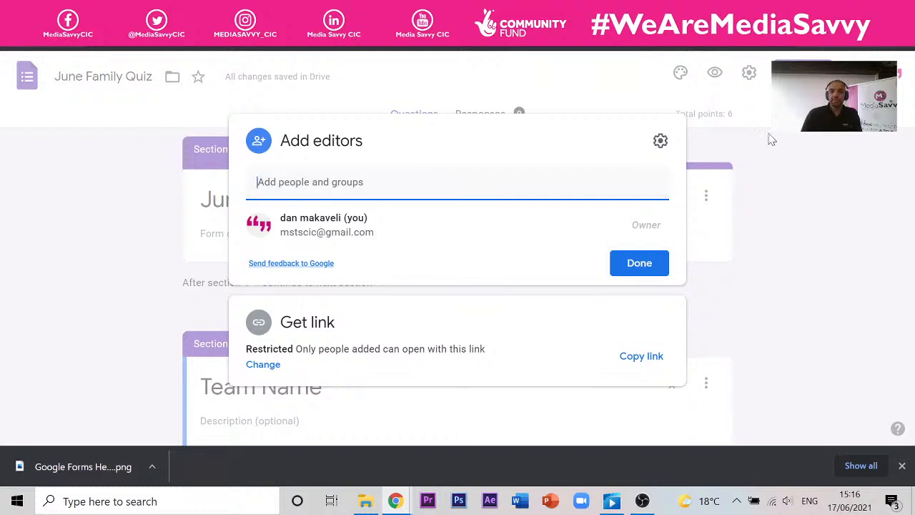
pyautogui.click(897, 239)
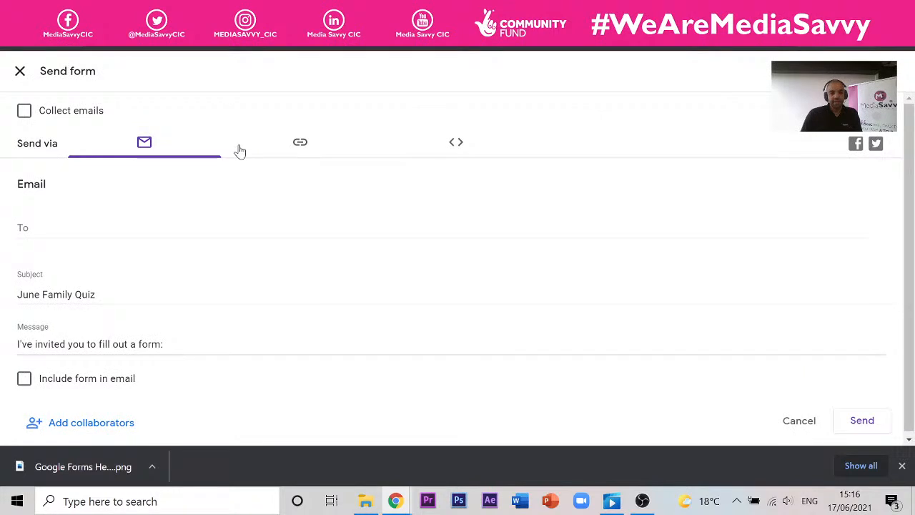
# - Show the quiz's sharing link with Shorten URL turned on
pyautogui.click(300, 144)
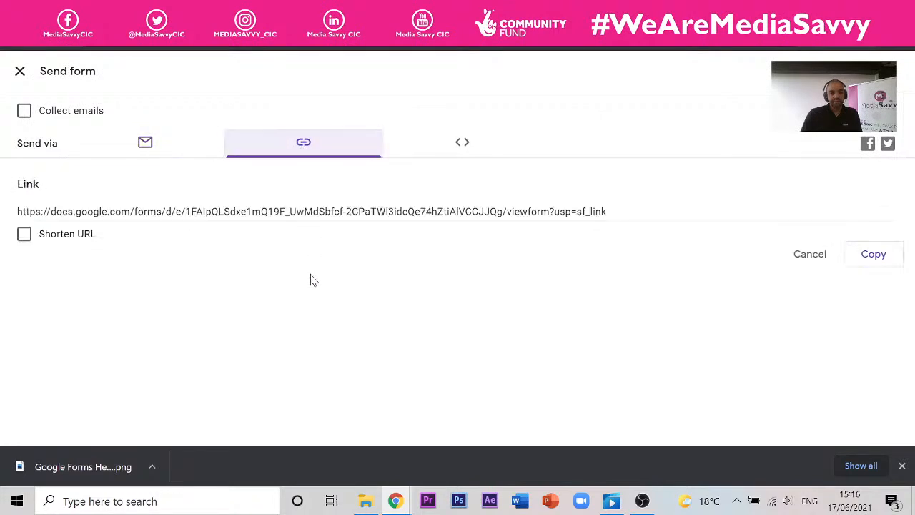
pyautogui.click(69, 212)
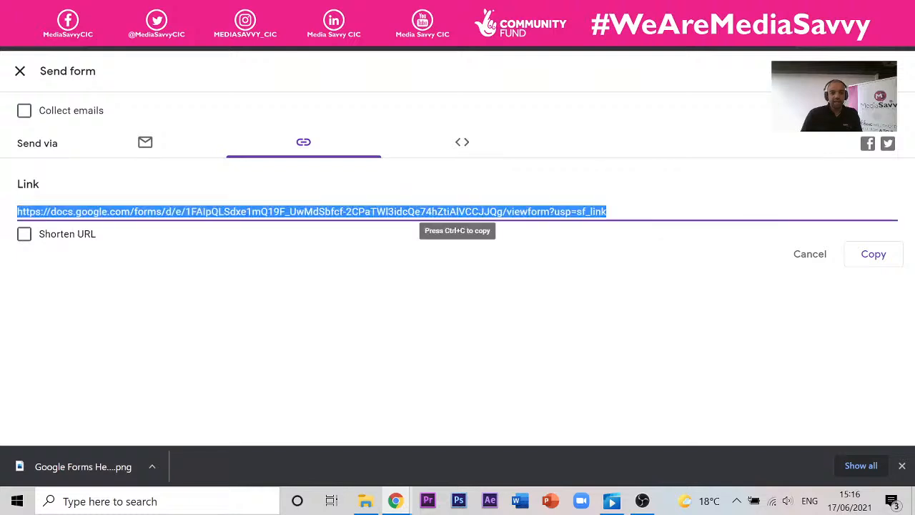
pyautogui.click(58, 235)
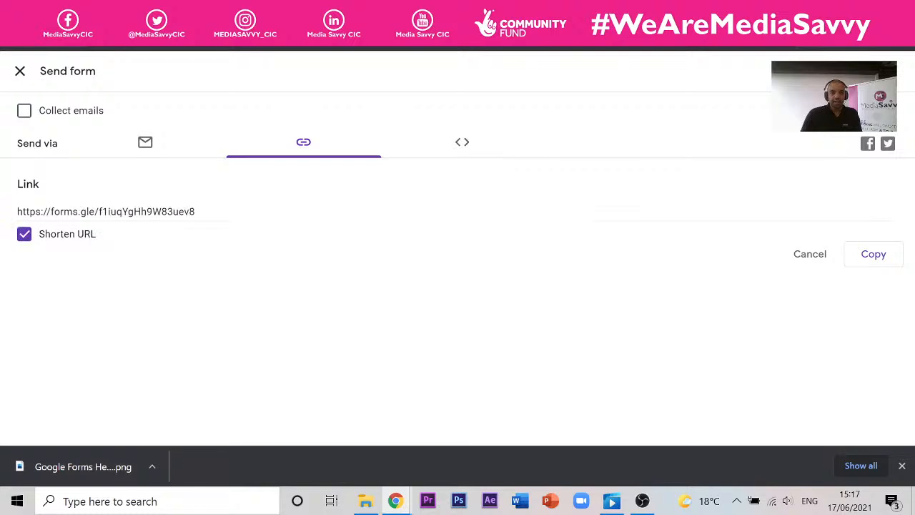
# - Copy the shortened forms.gle link and open a new Chrome window
pyautogui.moveTo(154, 212); pyautogui.dragTo(119, 215)
pyautogui.rightClick(118, 215)
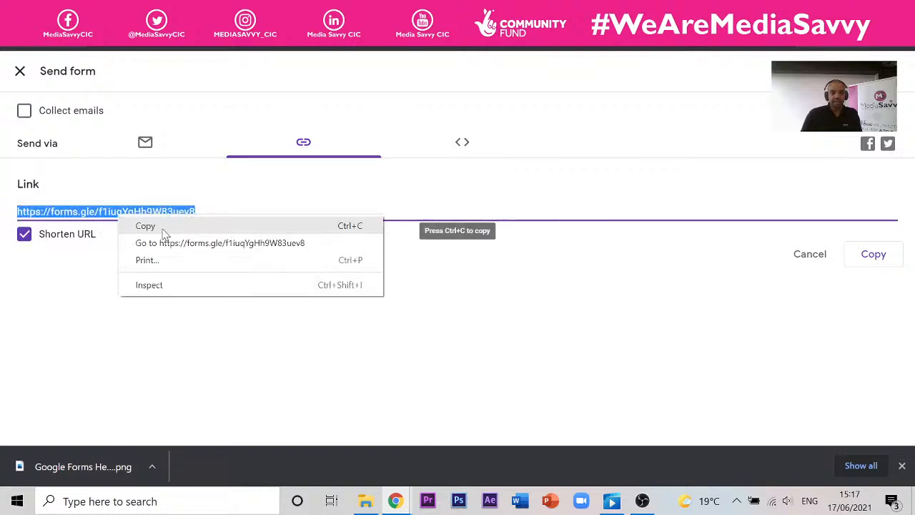
pyautogui.click(164, 231)
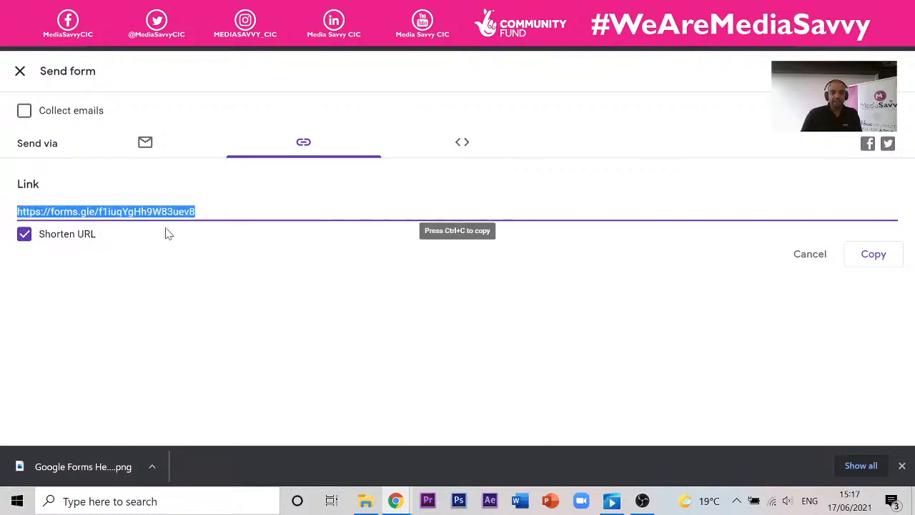
pyautogui.rightClick(396, 503)
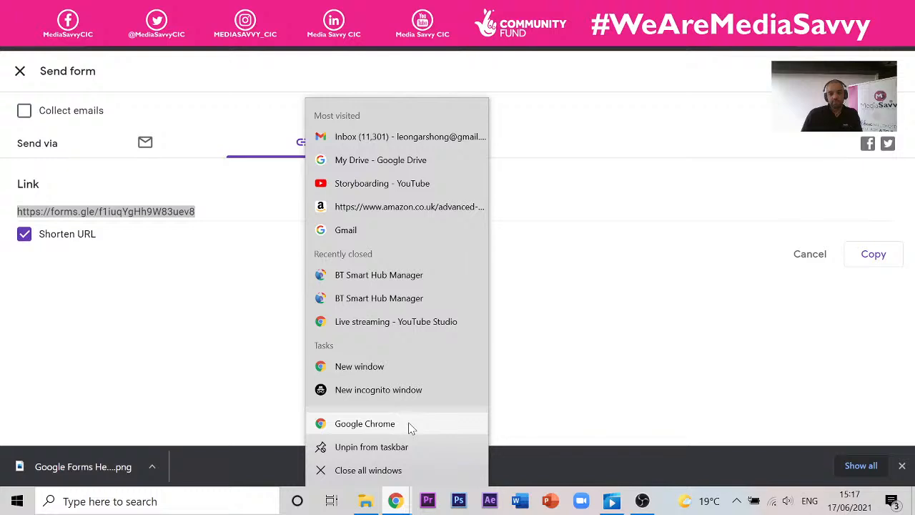
pyautogui.click(456, 371)
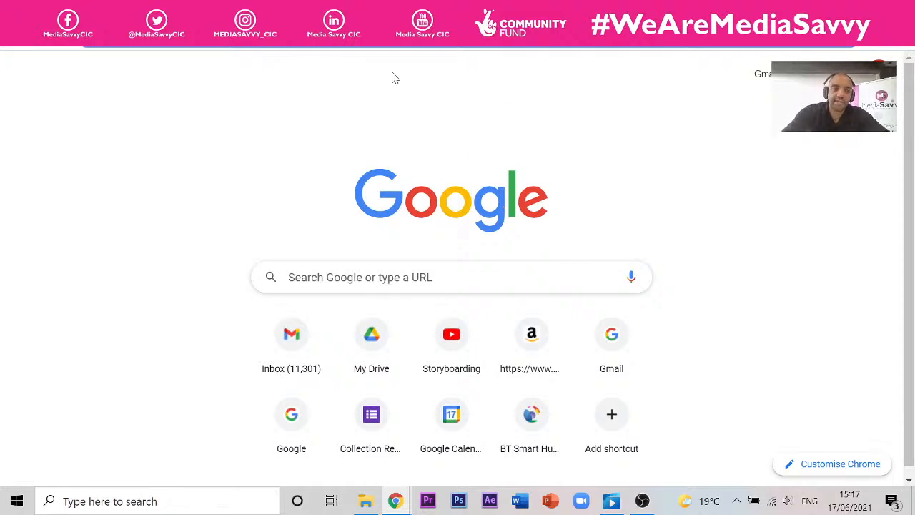
# - Paste the forms.gle short link into the new window and load the live June Family Quiz
pyautogui.hotkey('ctrl', 'v')
pyautogui.press('Return')
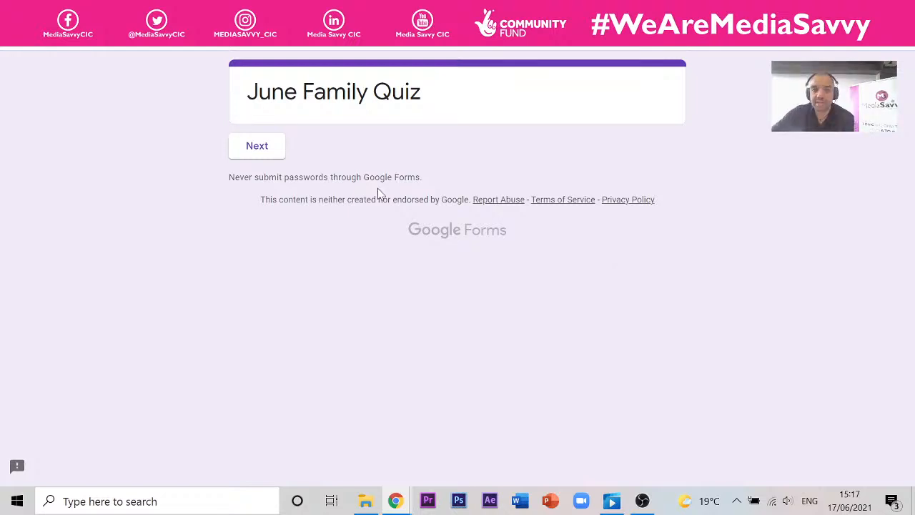
pyautogui.moveTo(397, 503)
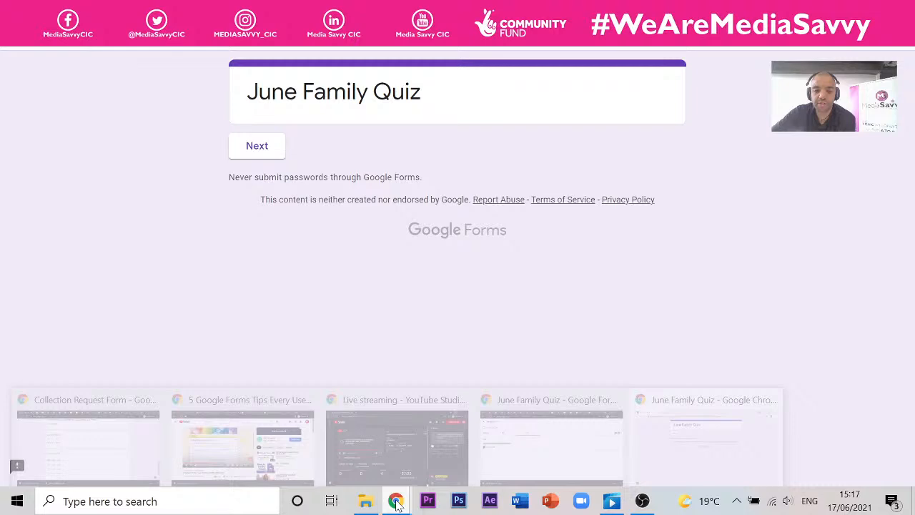
pyautogui.moveTo(197, 439)
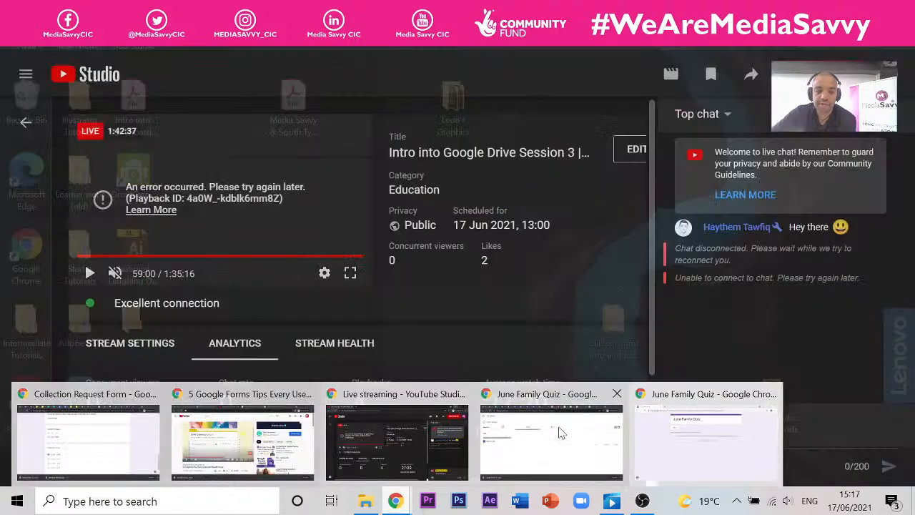
# - Close the quiz's Send form panel and switch back to the Google Slides presentation
pyautogui.click(561, 433)
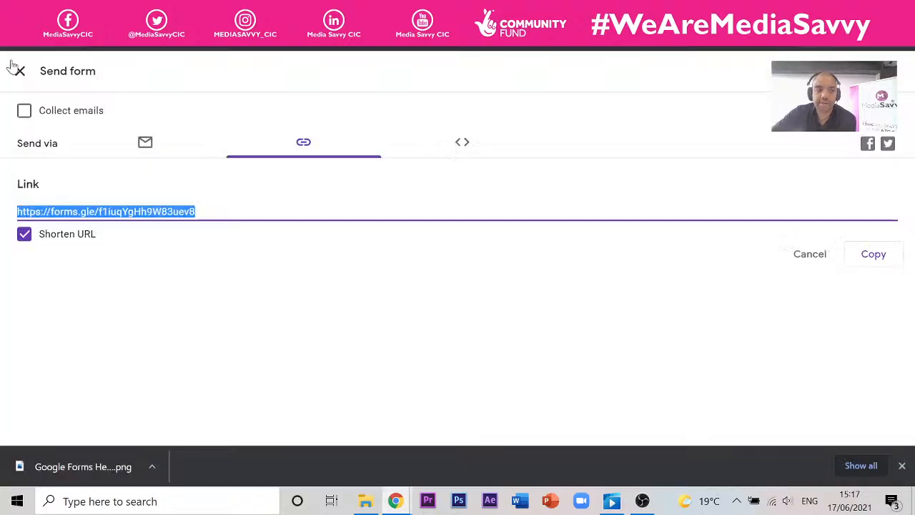
pyautogui.click(17, 70)
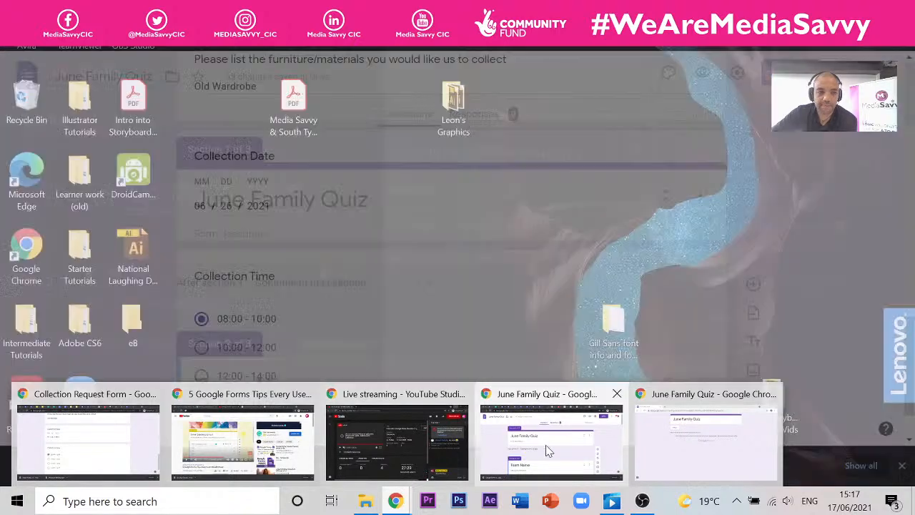
pyautogui.click(548, 444)
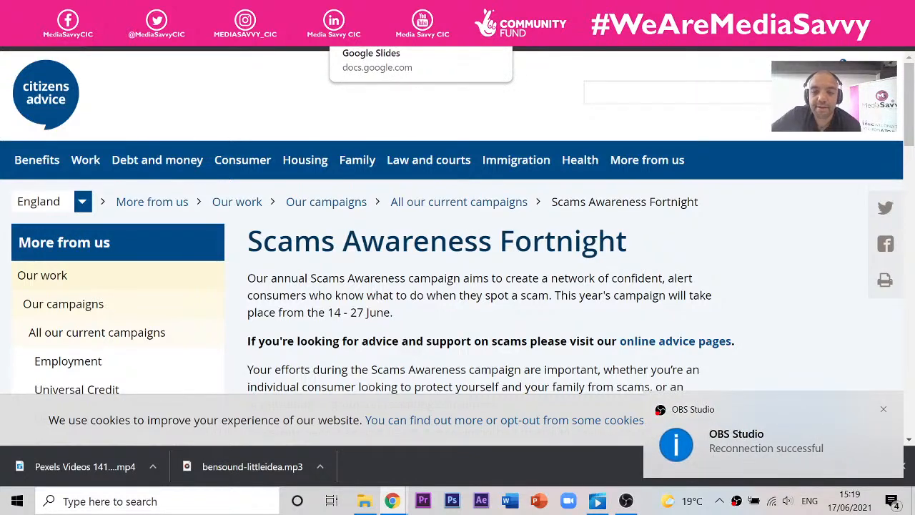
pyautogui.click(336, 35)
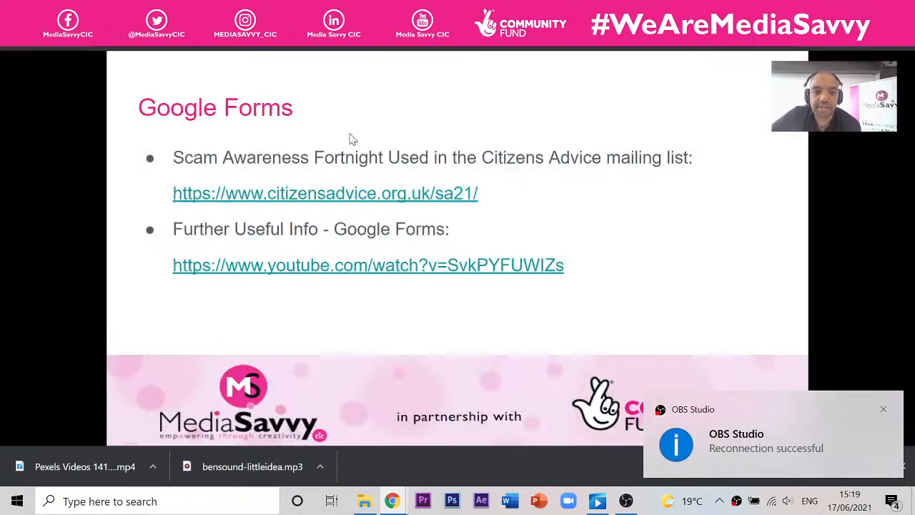